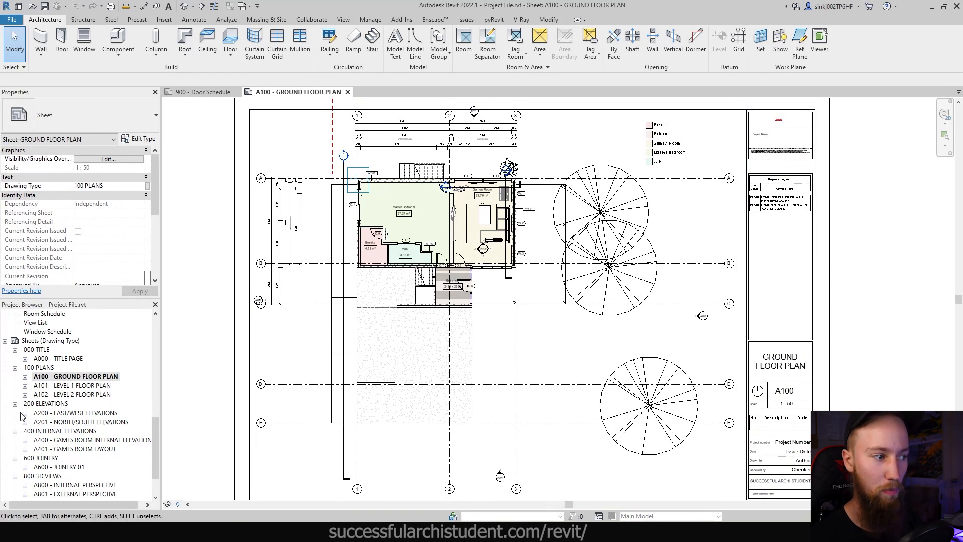
# Step: Activate the ground floor plan view on sheet A100, review its view properties down to the view template, and deactivate it
pyautogui.scroll(-2, 73, 427)
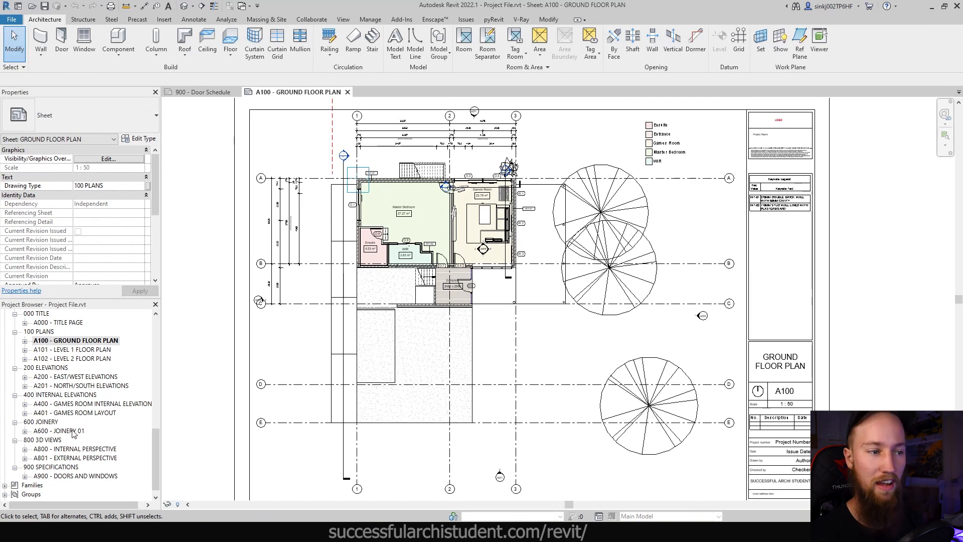
pyautogui.scroll(1, 296, 236)
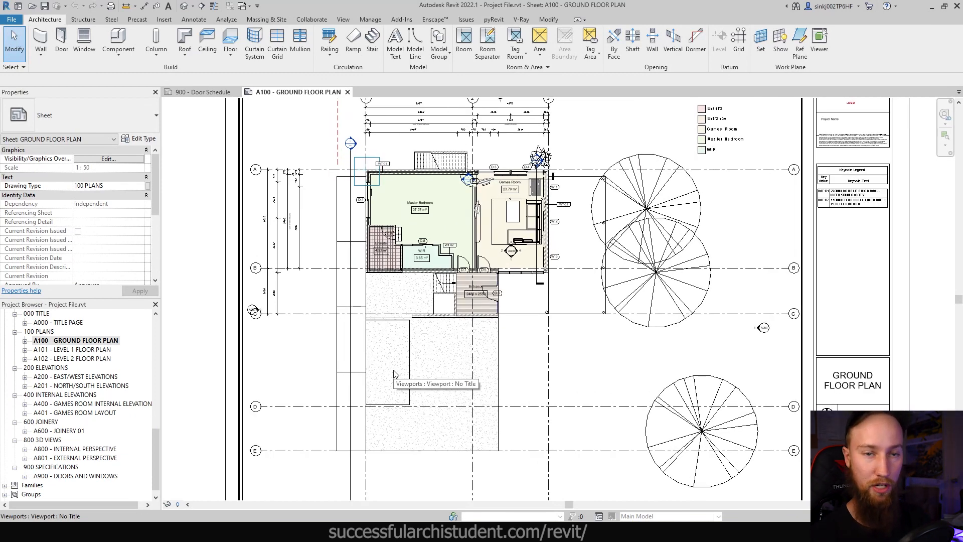
pyautogui.scroll(-1, 394, 374)
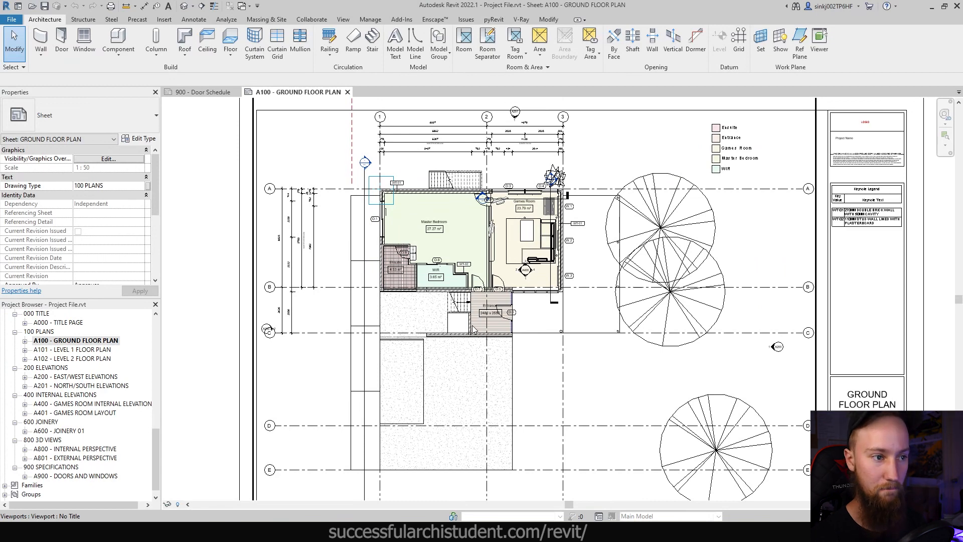
pyautogui.doubleClick(474, 328)
pyautogui.scroll(-5, 145, 256)
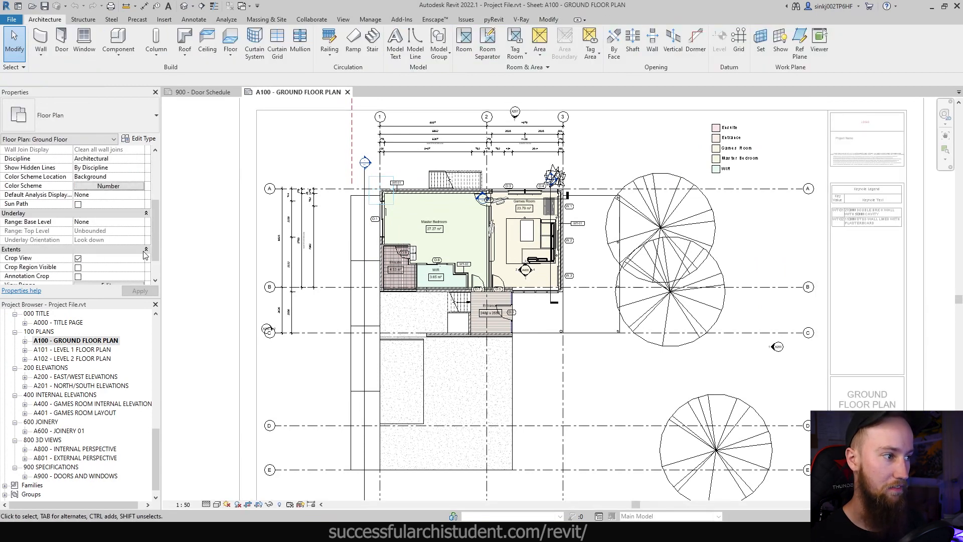
pyautogui.scroll(-5, 145, 256)
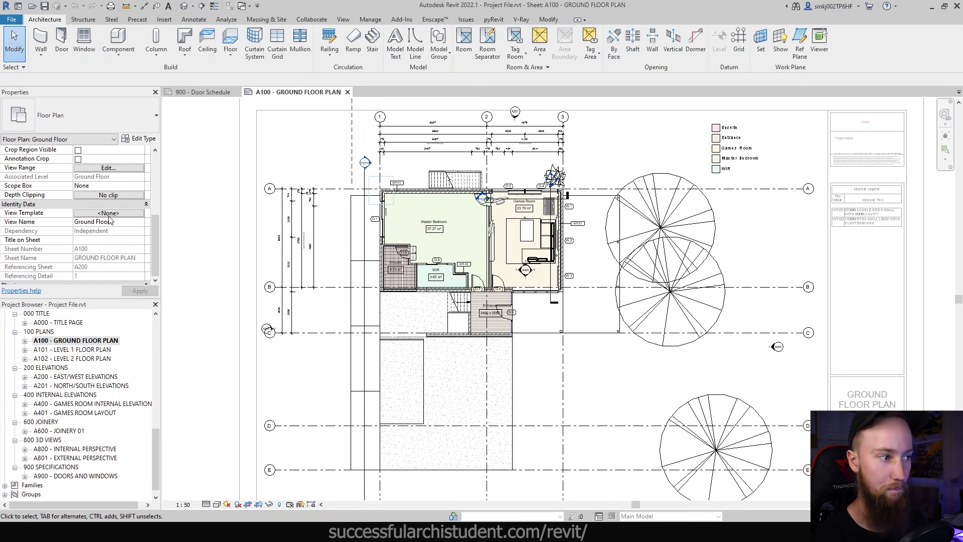
pyautogui.doubleClick(226, 337)
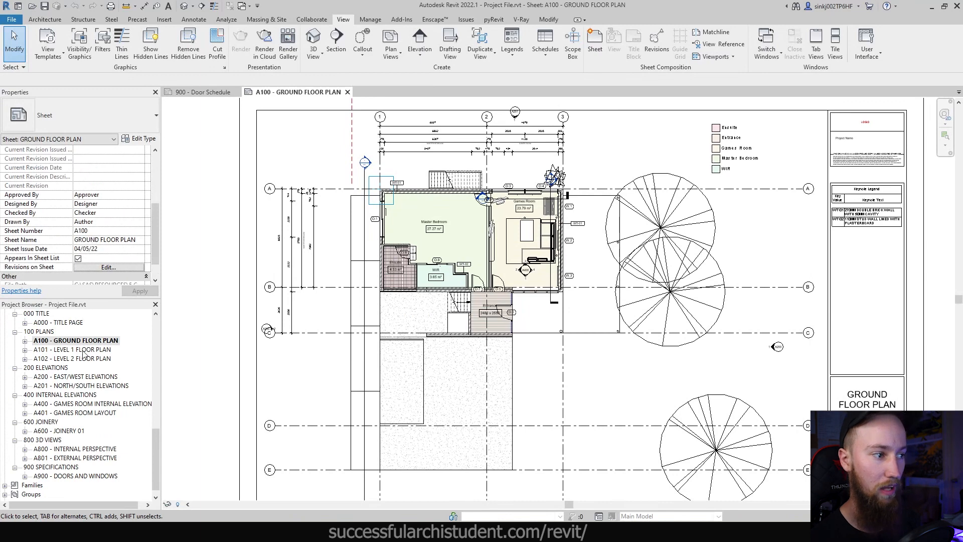
# Step: Open sheets A101 and A102, return to A100 - GROUND FLOOR PLAN, and check the available view template commands
pyautogui.doubleClick(75, 350)
pyautogui.doubleClick(85, 358)
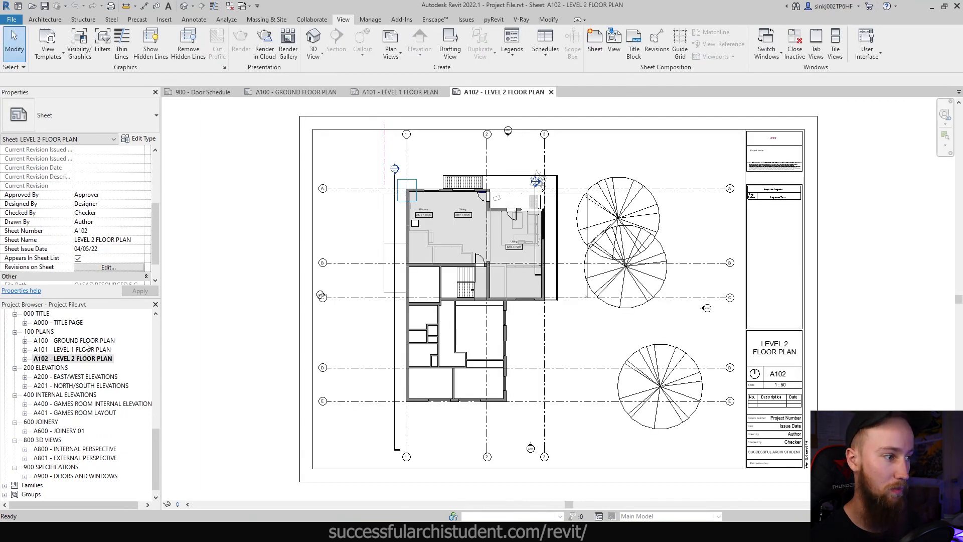
pyautogui.doubleClick(83, 340)
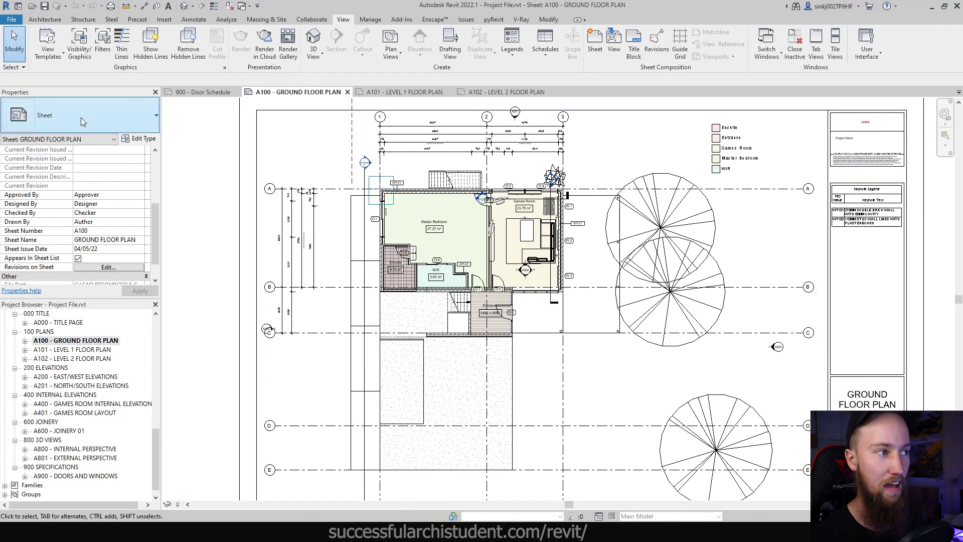
pyautogui.click(49, 53)
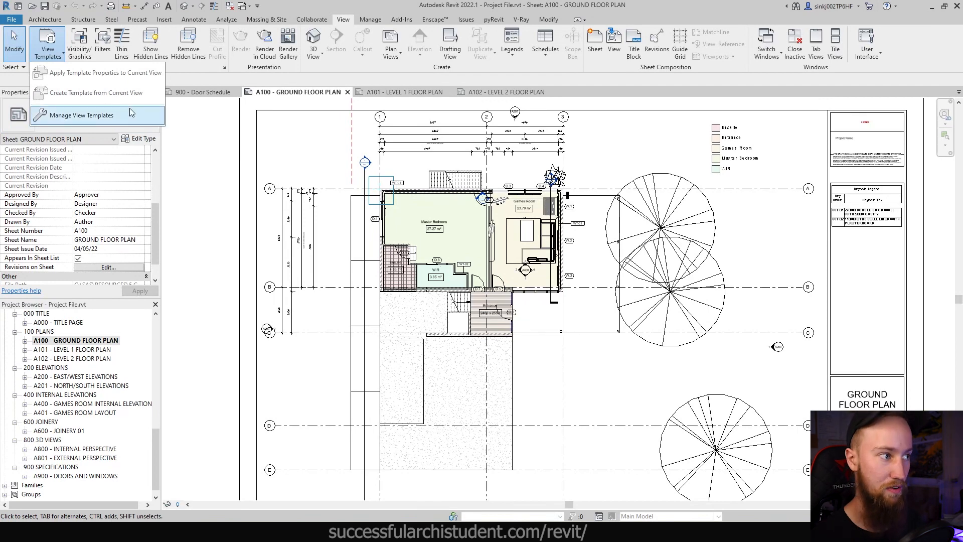
pyautogui.click(198, 199)
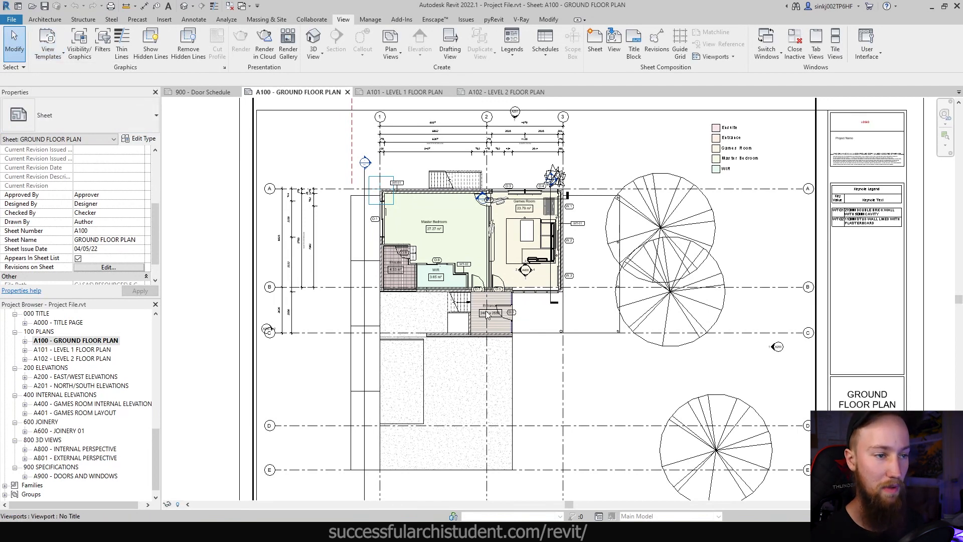
# Step: Activate the ground floor plan view on sheet A100 for editing in place
pyautogui.scroll(2, 507, 312)
pyautogui.doubleClick(550, 359)
pyautogui.scroll(-1, 551, 358)
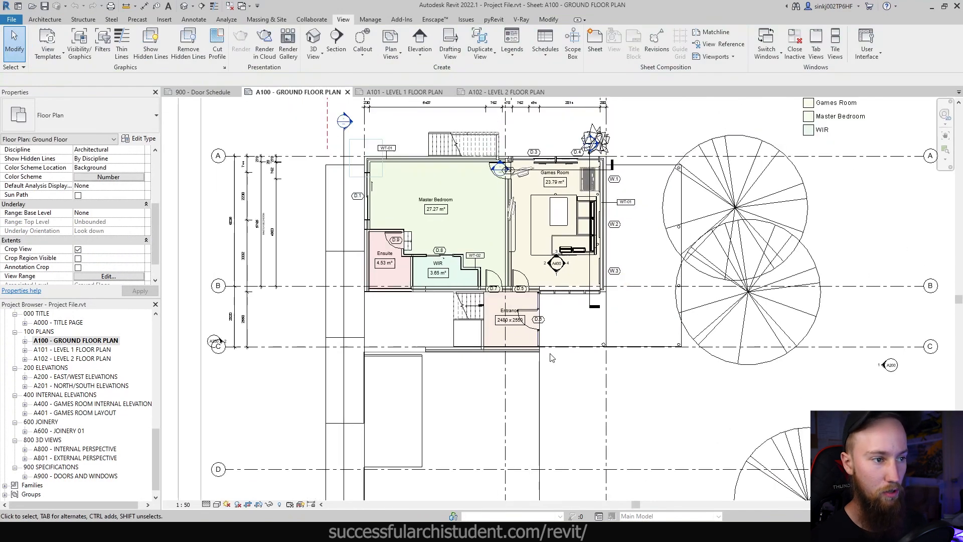
# Step: Examine the hatched floor areas below the entrance and the floor finishes in the surrounding rooms of the ground floor plan
pyautogui.scroll(2, 472, 416)
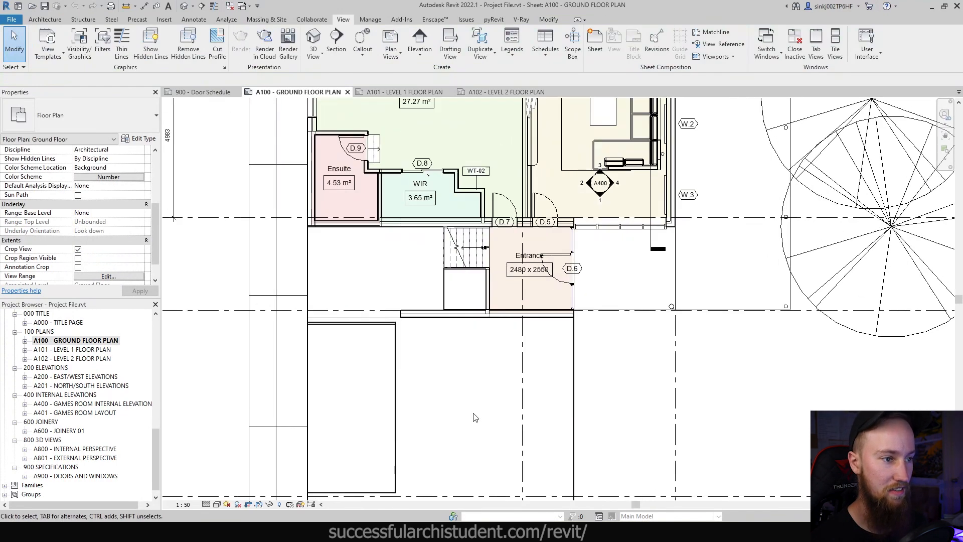
pyautogui.moveTo(601, 420); pyautogui.dragTo(608, 223, button='middle')
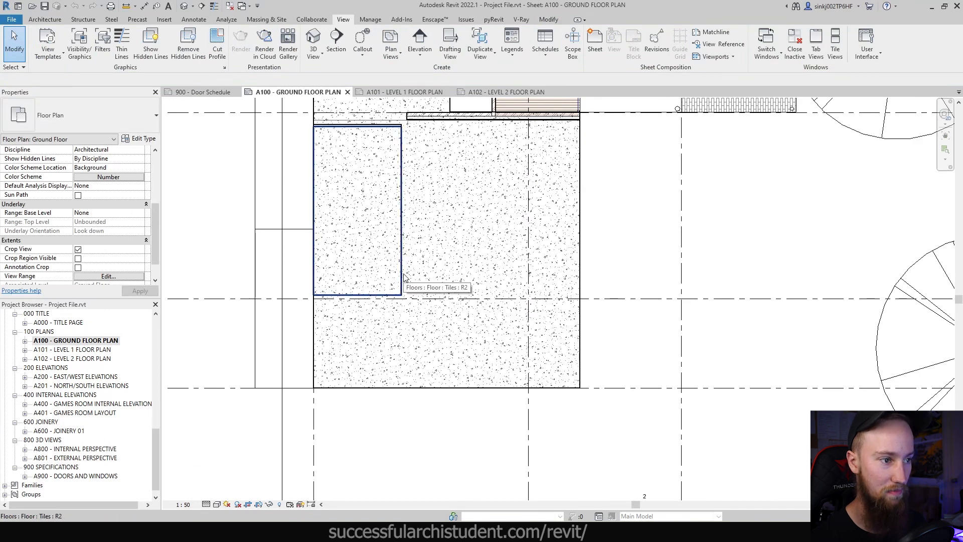
pyautogui.moveTo(394, 135); pyautogui.dragTo(414, 228, button='middle')
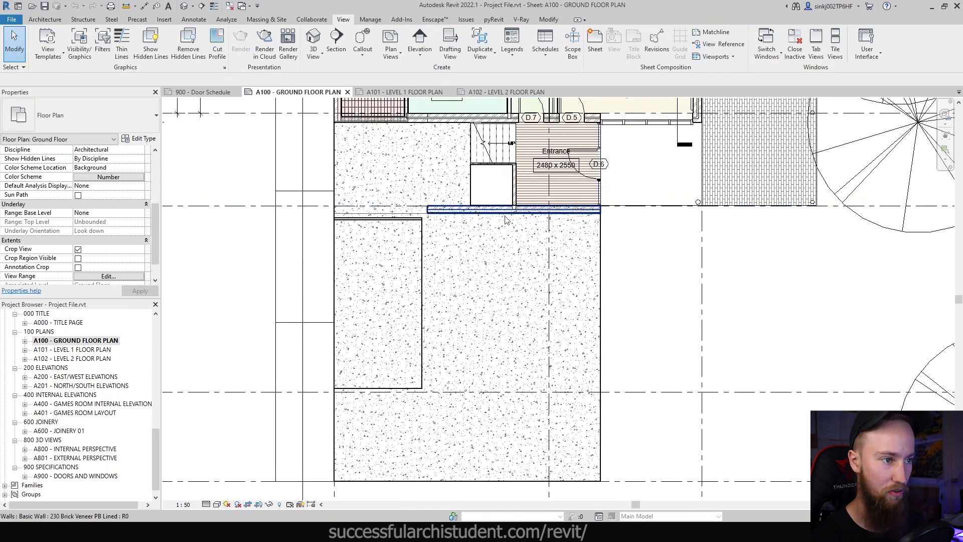
pyautogui.scroll(-1, 601, 227)
pyautogui.moveTo(605, 246); pyautogui.dragTo(584, 342, button='middle')
pyautogui.moveTo(667, 287); pyautogui.dragTo(653, 414, button='middle')
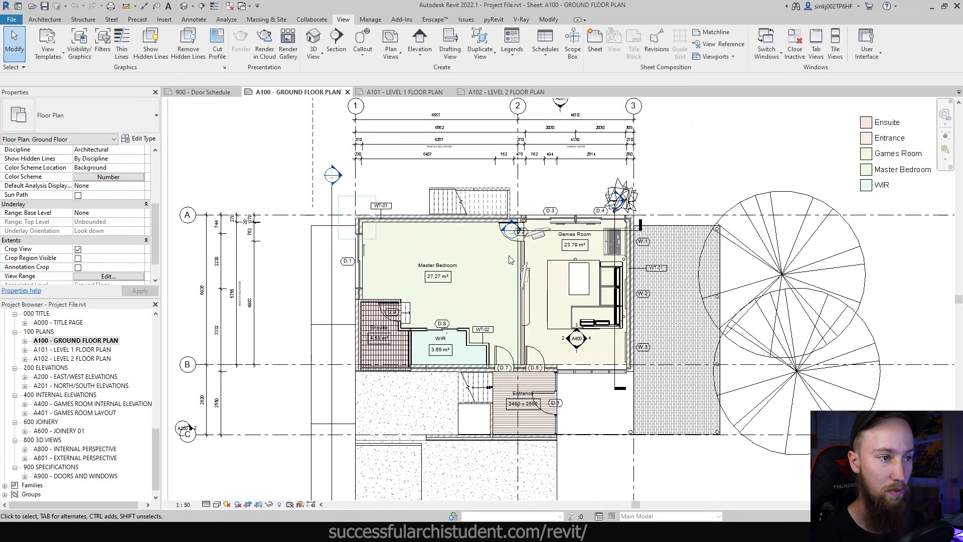
pyautogui.moveTo(698, 373); pyautogui.dragTo(664, 237, button='middle')
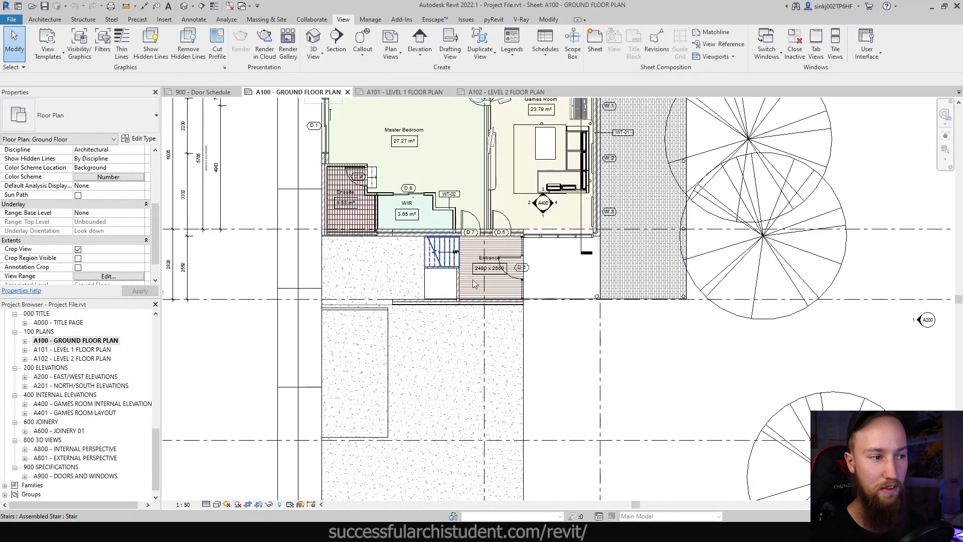
# Step: Inspect the layer structure of the large hatched floor below the entrance, keeping the floor itself visible beside the assembly
pyautogui.click(526, 390)
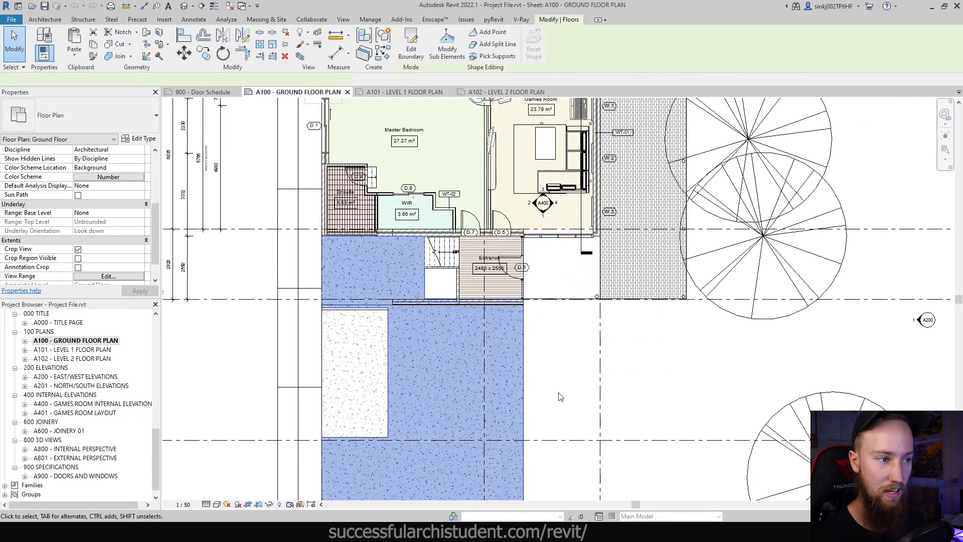
pyautogui.moveTo(554, 393); pyautogui.dragTo(549, 308, button='middle')
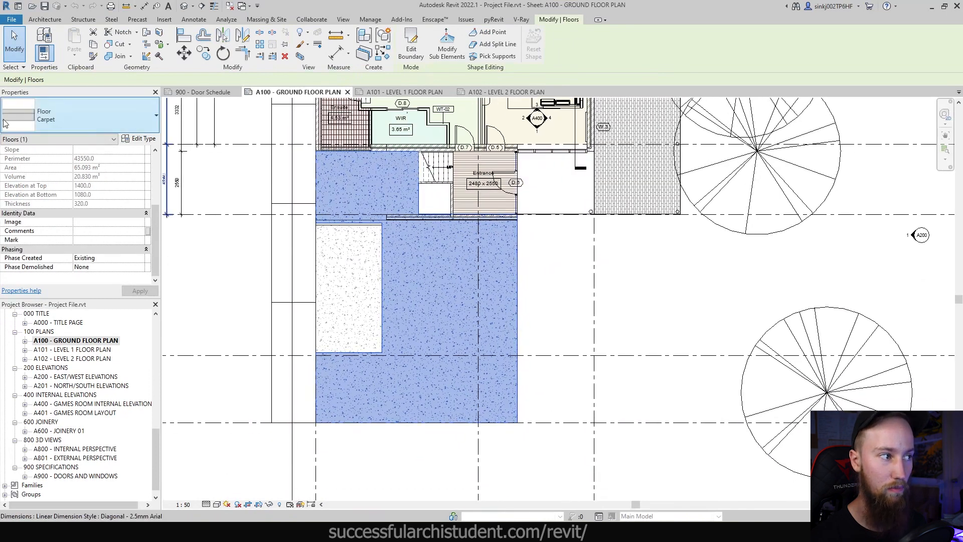
pyautogui.click(139, 139)
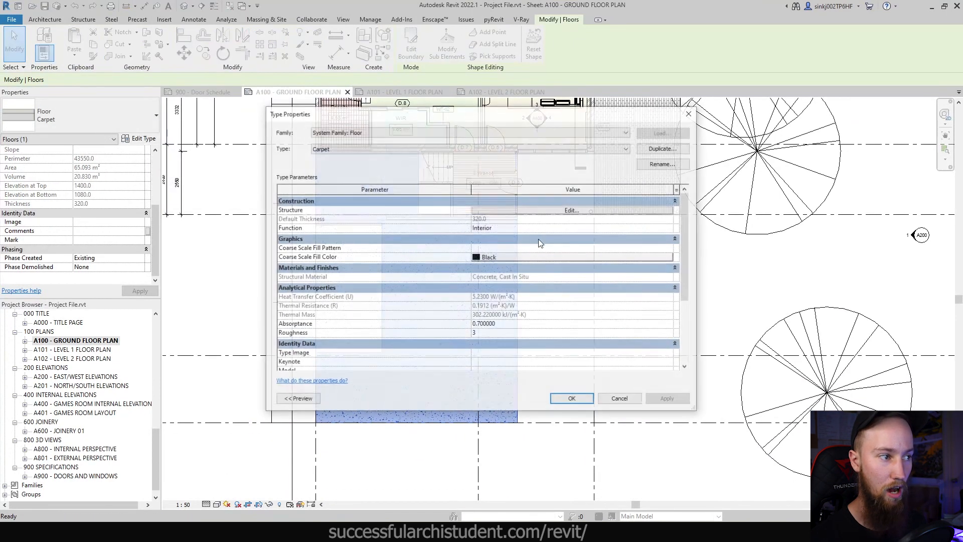
pyautogui.click(505, 210)
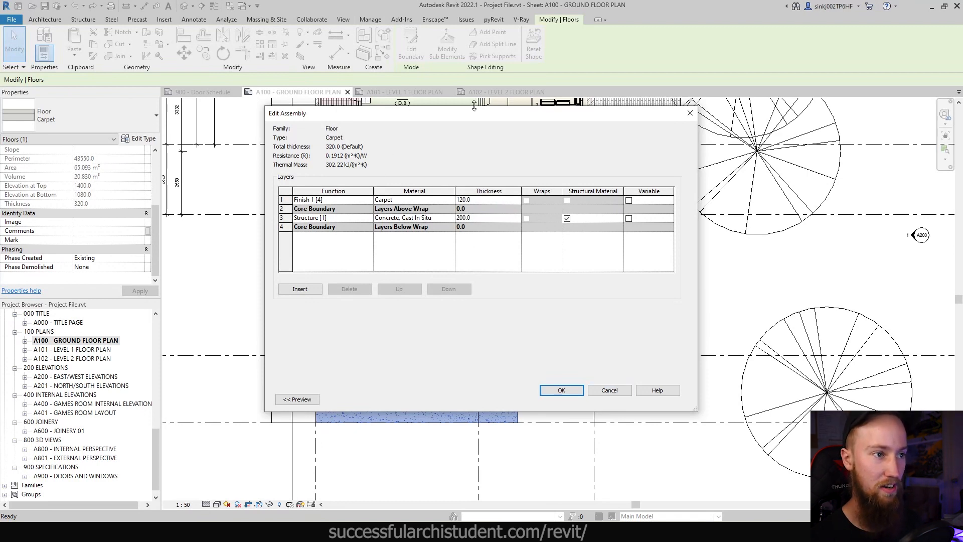
pyautogui.moveTo(469, 113); pyautogui.dragTo(778, 103)
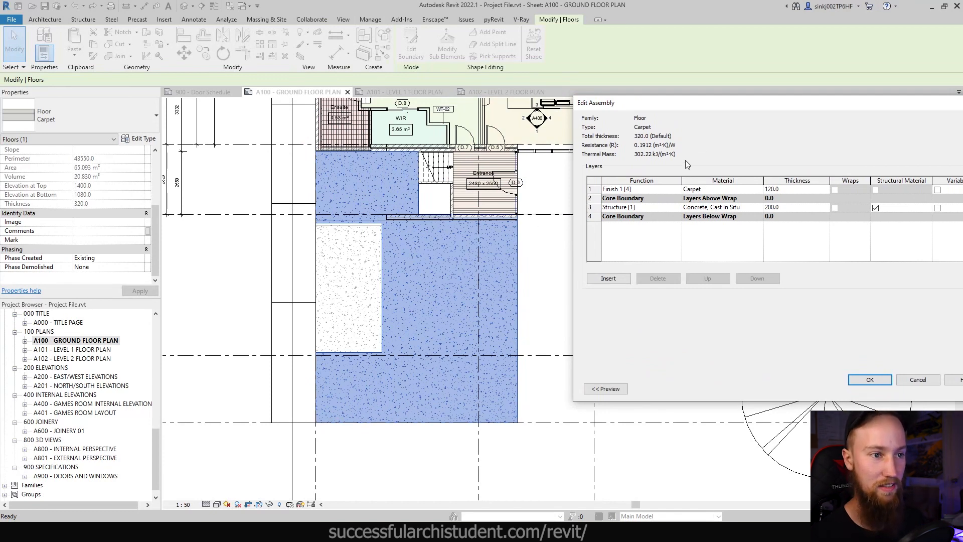
pyautogui.moveTo(704, 107); pyautogui.dragTo(624, 129)
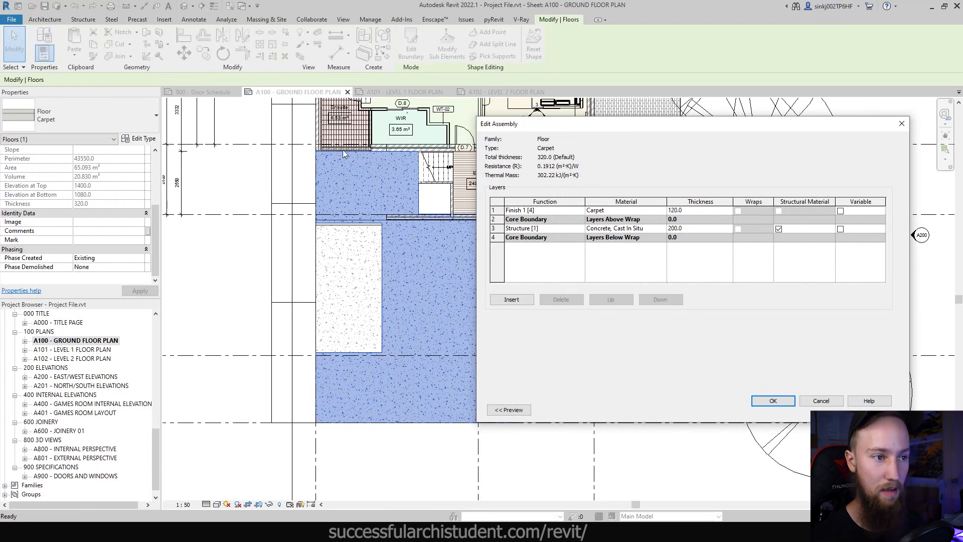
# Step: Review the surface and cut pattern graphics of the floor's Concrete, Cast In Situ structure material, and leave the dialogs
pyautogui.click(636, 228)
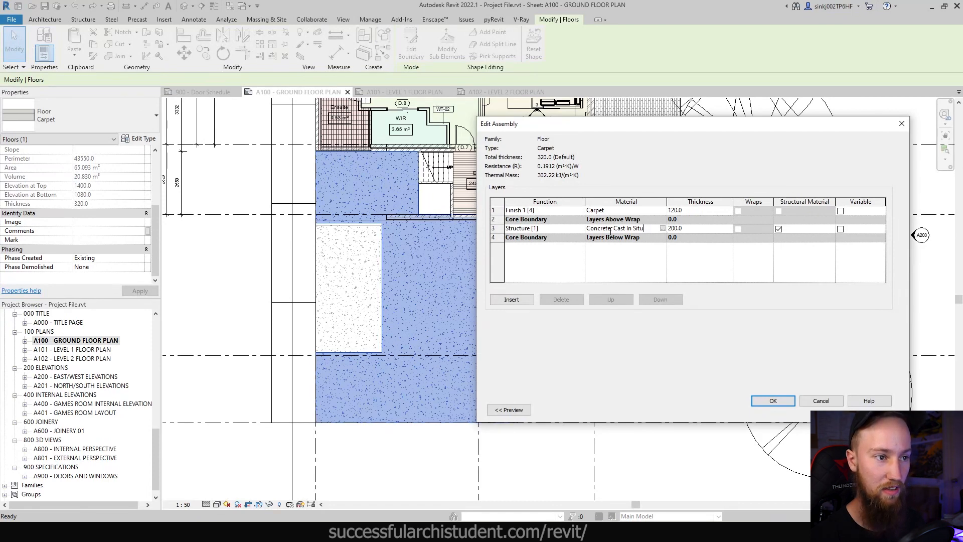
pyautogui.click(663, 228)
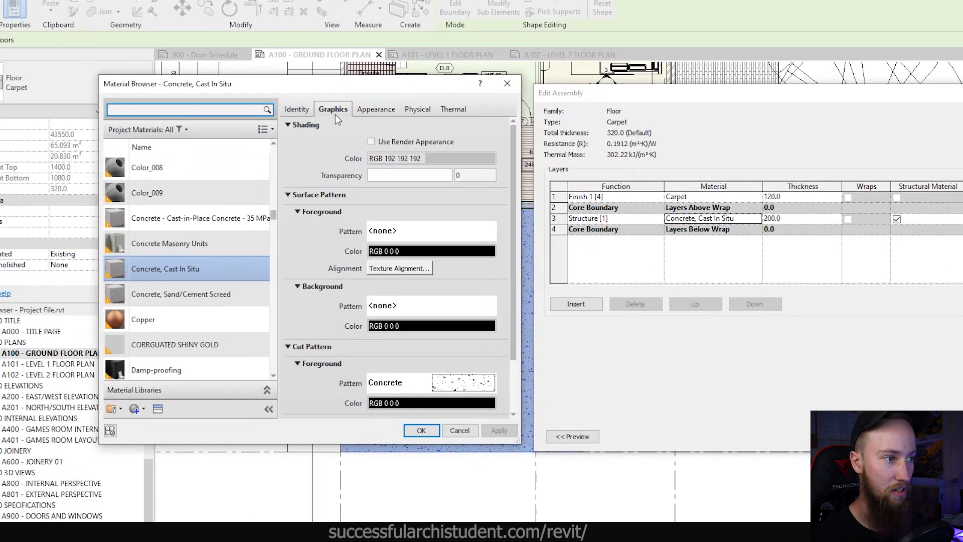
pyautogui.click(305, 140)
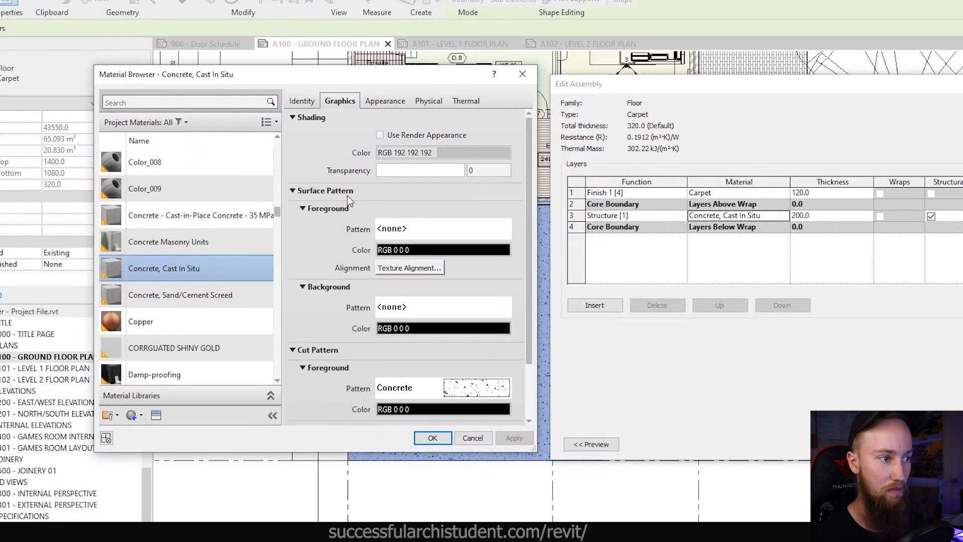
pyautogui.scroll(-3, 345, 334)
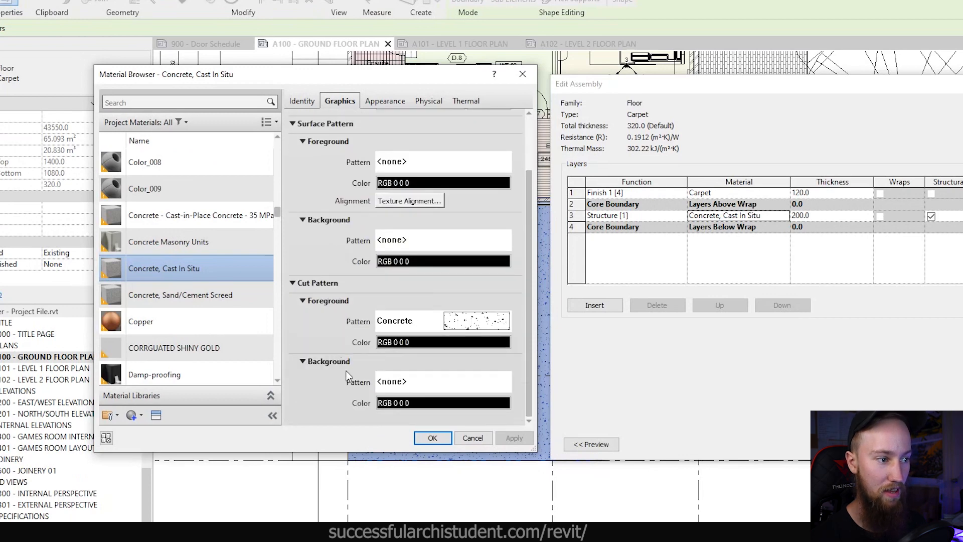
pyautogui.scroll(3, 327, 231)
pyautogui.scroll(-3, 331, 236)
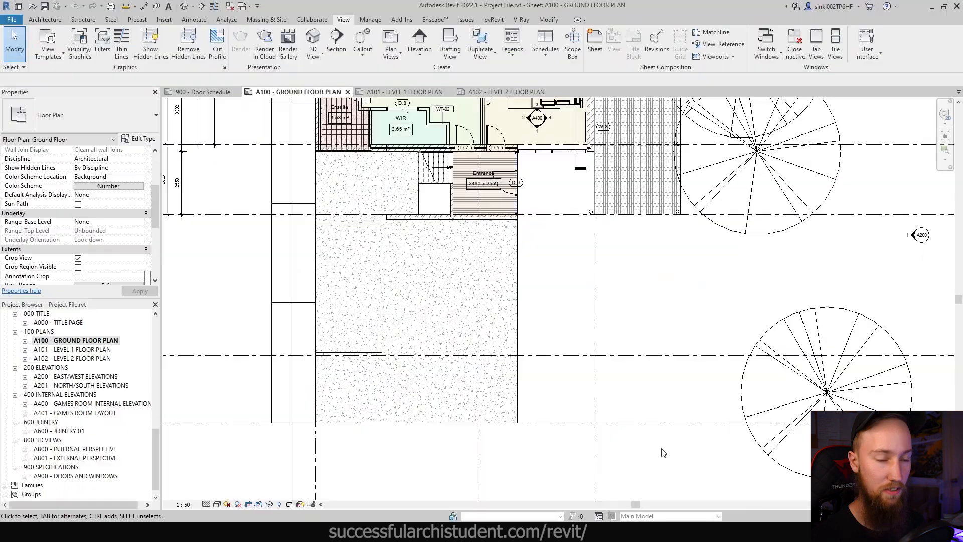
# Step: Check the hatched Carpet floor in the plan, and locate the same floor at the front of the house in the 3D view
pyautogui.click(514, 314)
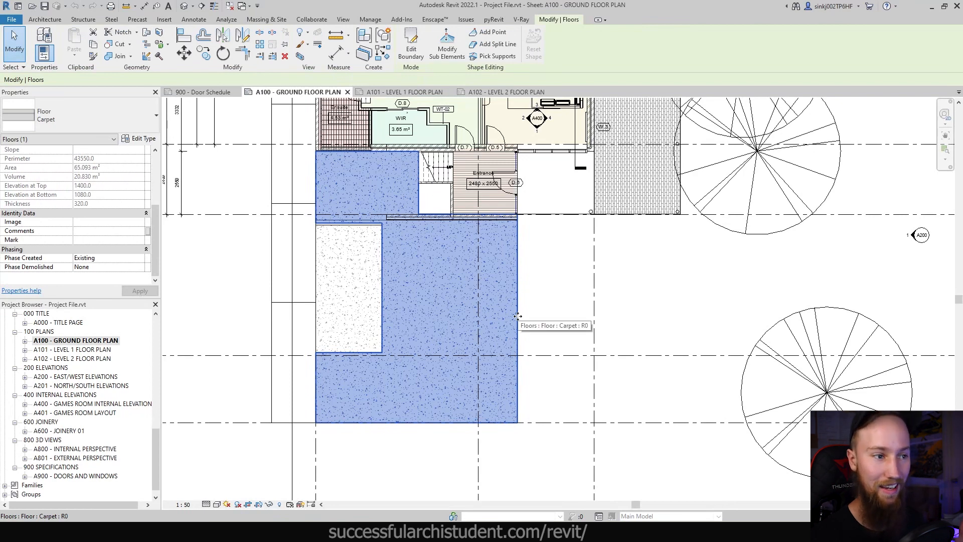
pyautogui.press('Escape')
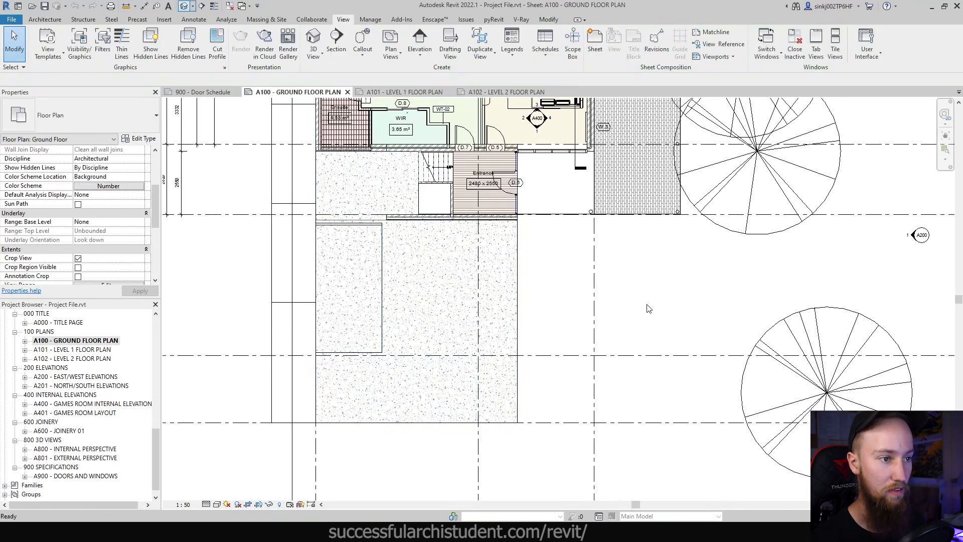
pyautogui.press('3')
pyautogui.press('d')
pyautogui.scroll(3, 615, 354)
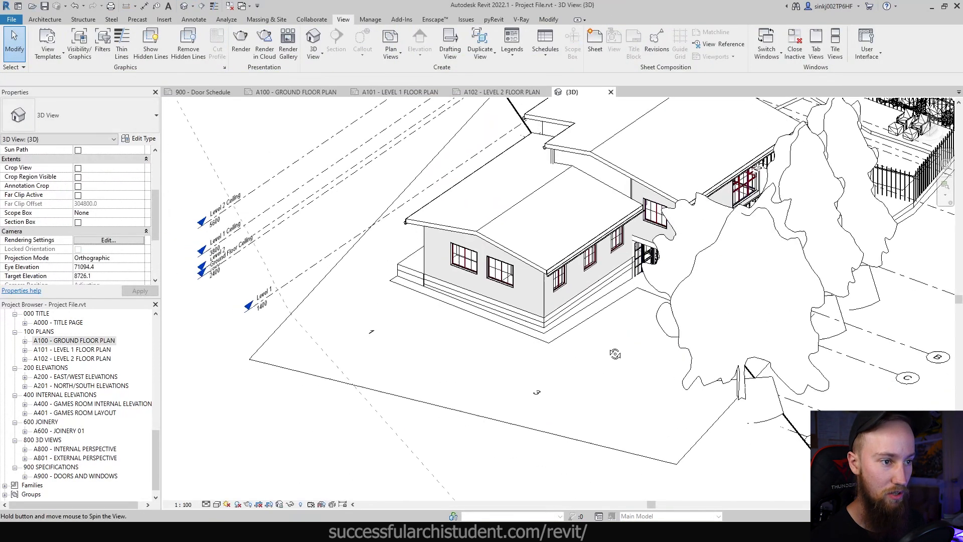
pyautogui.keyDown('shift'); pyautogui.moveTo(615, 354); pyautogui.dragTo(628, 377, button='middle'); pyautogui.keyUp('shift')
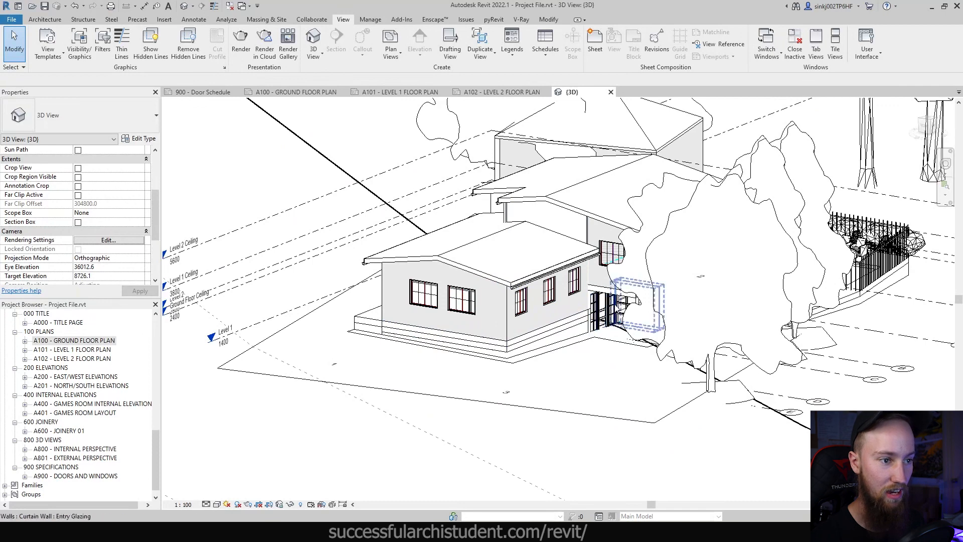
pyautogui.keyDown('shift'); pyautogui.moveTo(627, 316); pyautogui.dragTo(675, 290, button='middle'); pyautogui.keyUp('shift')
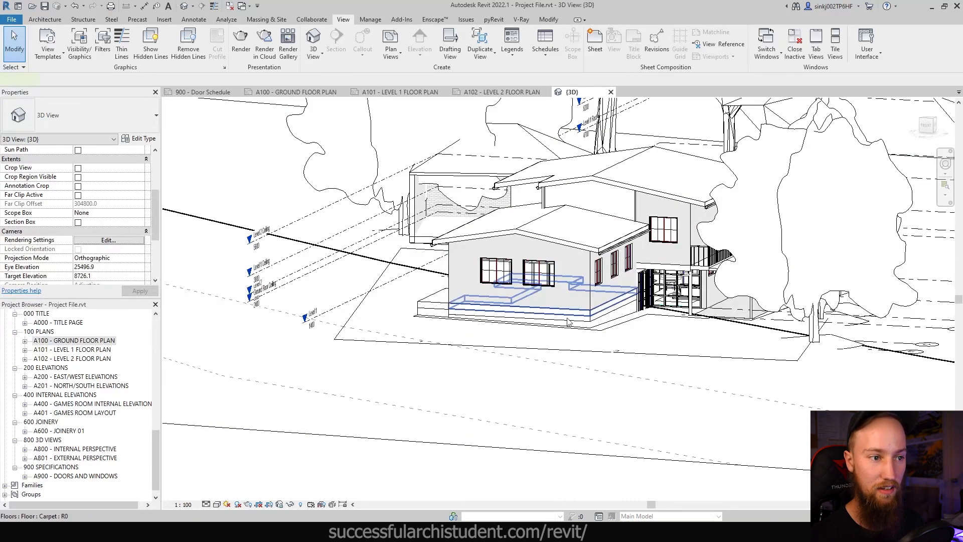
pyautogui.click(568, 322)
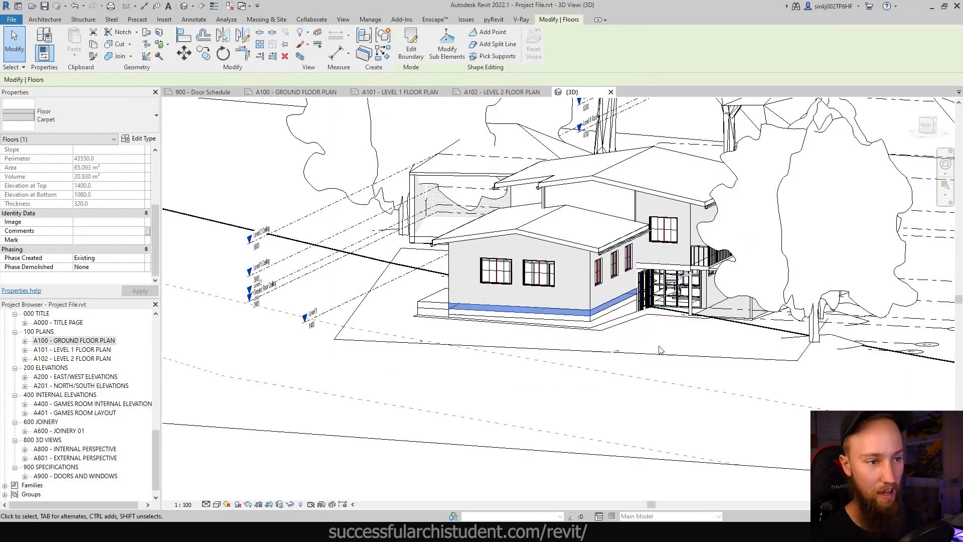
pyautogui.press('Escape')
# Step: Set the cut plane offset in the A100 ground floor plan's view range to 1000 and apply it
pyautogui.click(296, 92)
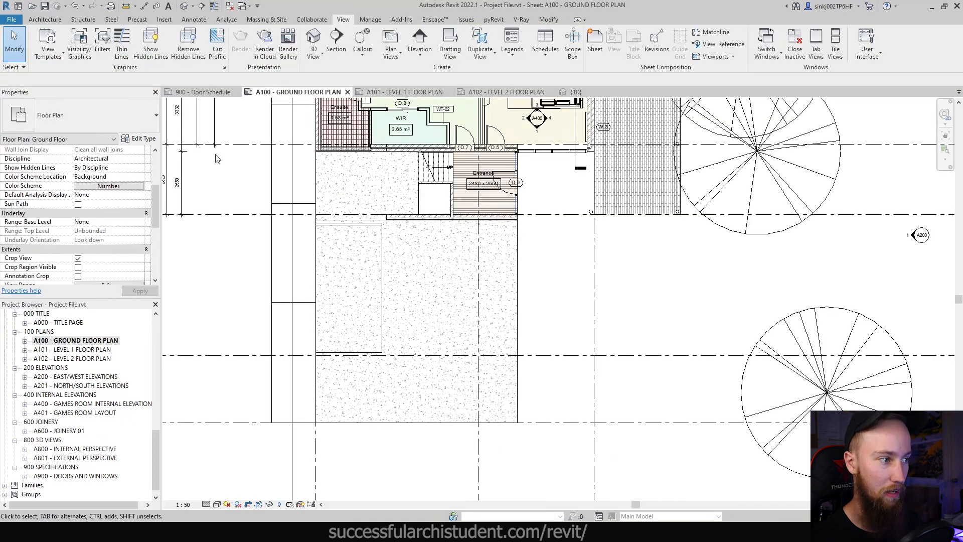
pyautogui.scroll(-3, 123, 226)
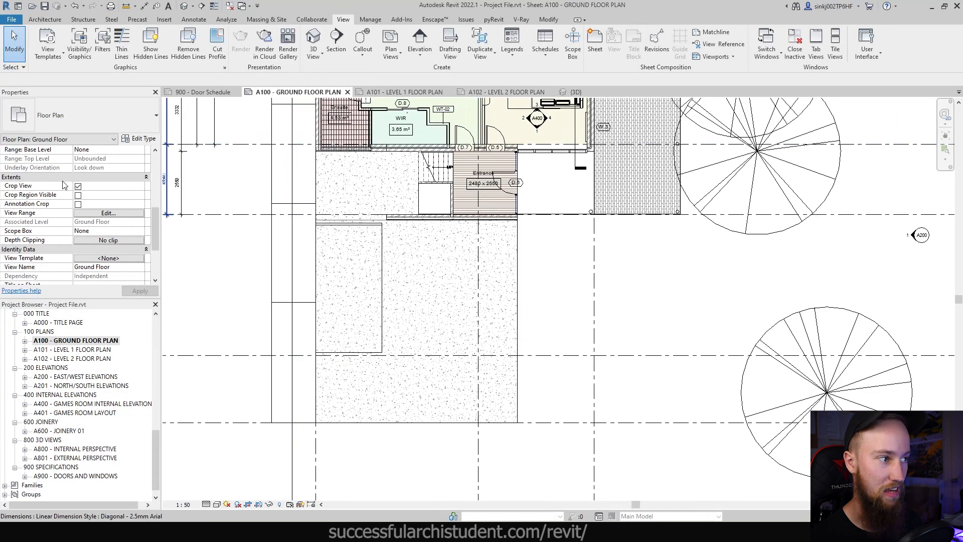
pyautogui.click(92, 213)
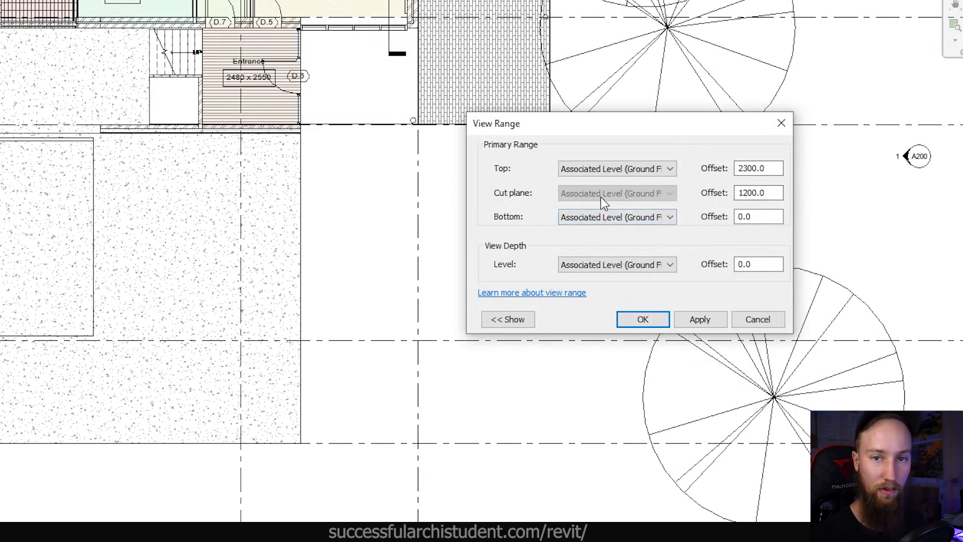
pyautogui.moveTo(774, 195); pyautogui.dragTo(707, 181)
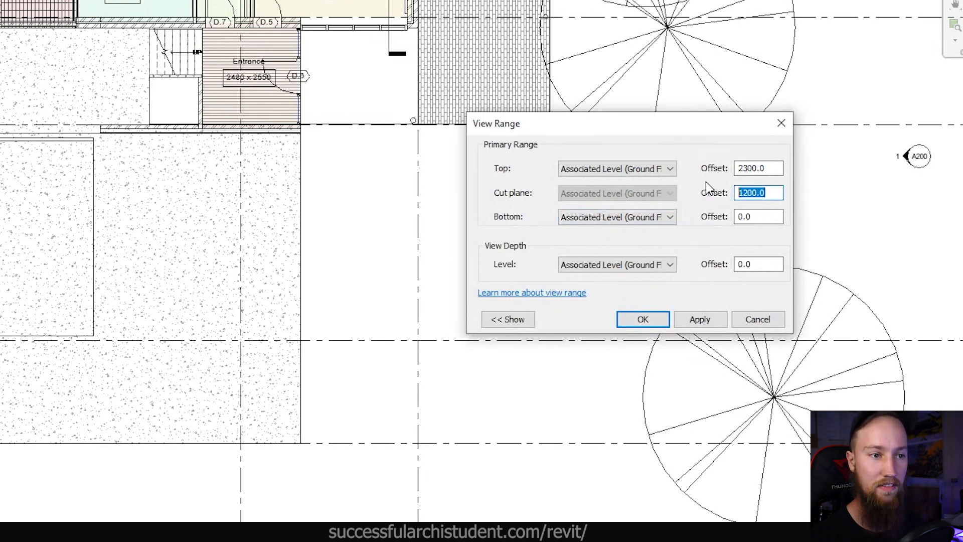
pyautogui.write('1')
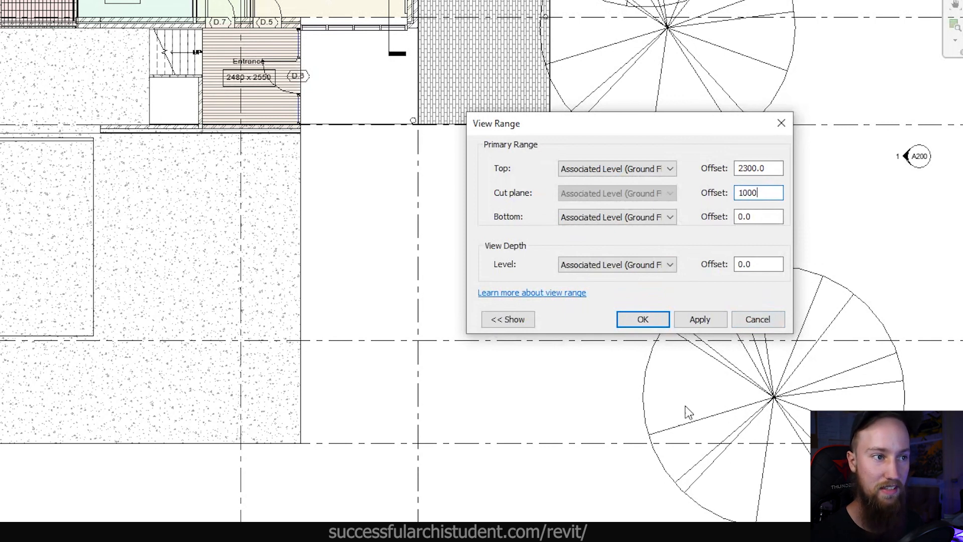
pyautogui.click(707, 321)
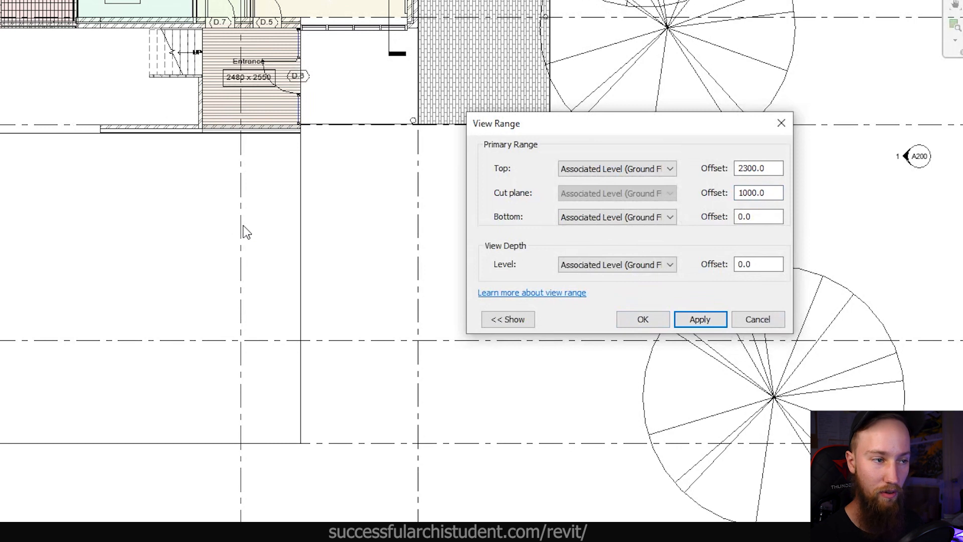
# Step: Set the ground floor plan's cut plane offset to 1500 and accept the view range
pyautogui.doubleClick(740, 193)
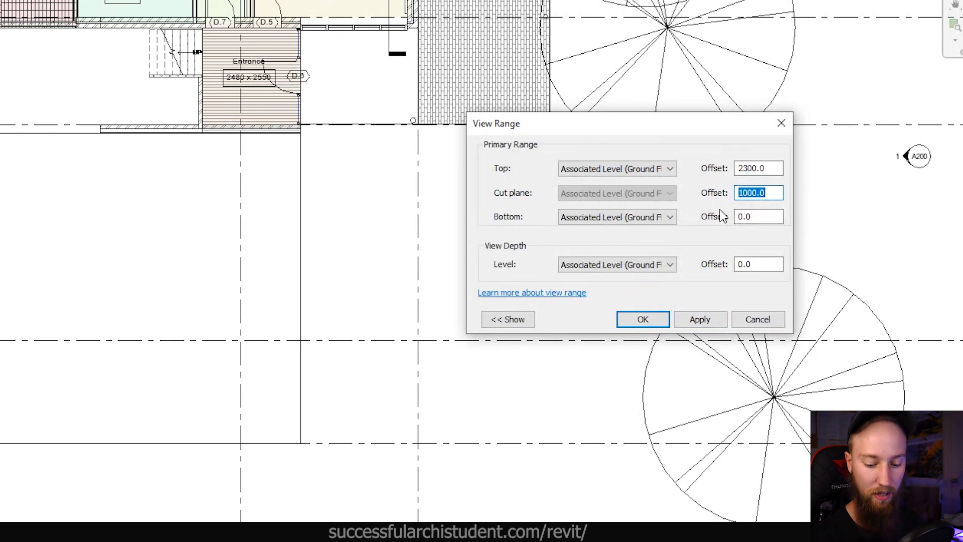
pyautogui.write('1500')
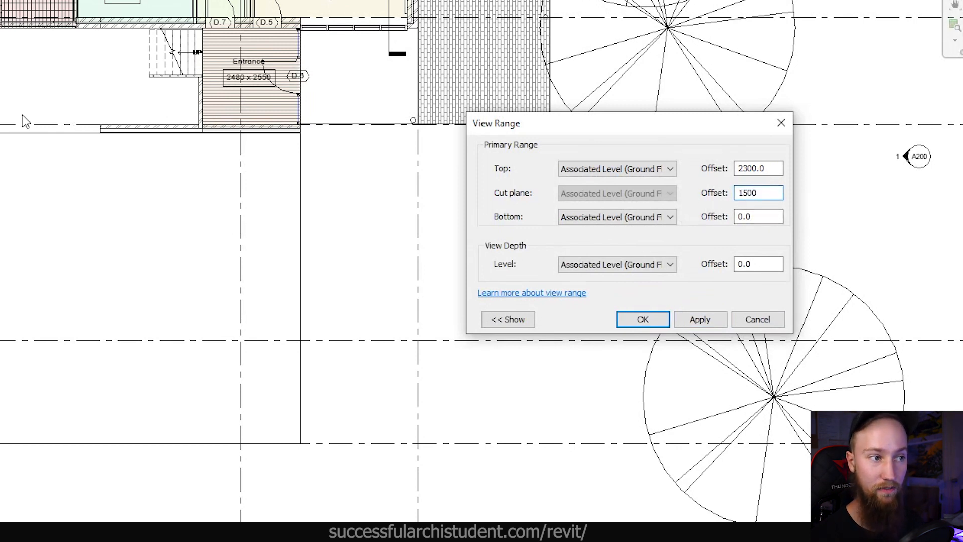
pyautogui.click(715, 319)
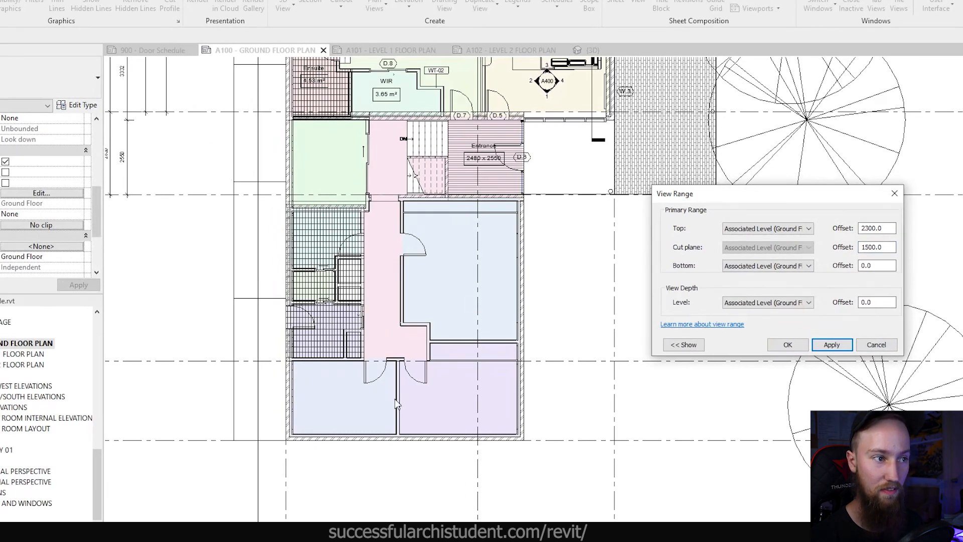
pyautogui.click(802, 347)
pyautogui.scroll(-1, 683, 286)
pyautogui.scroll(1, 608, 247)
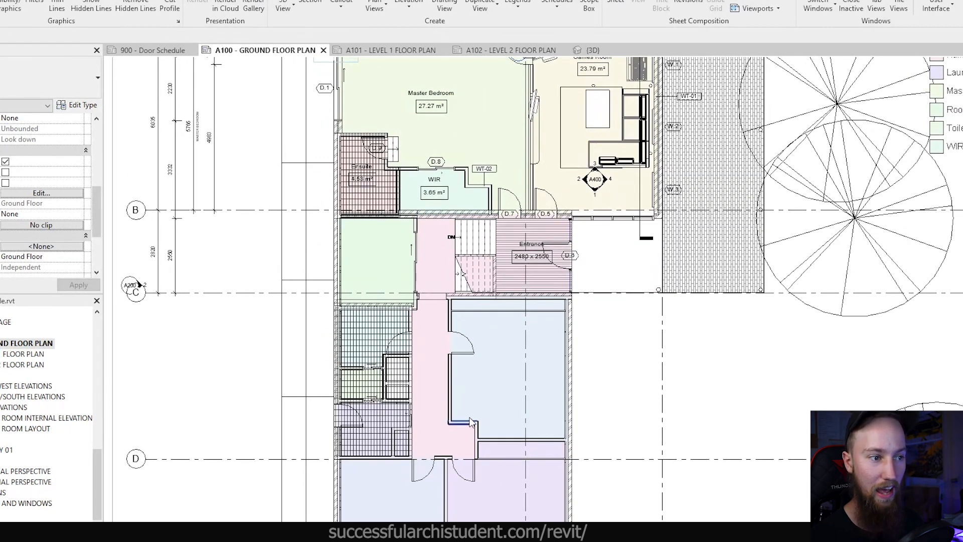
# Step: Examine where the Level 1 datum plane sits against the base of the house in the 3D view
pyautogui.click(590, 50)
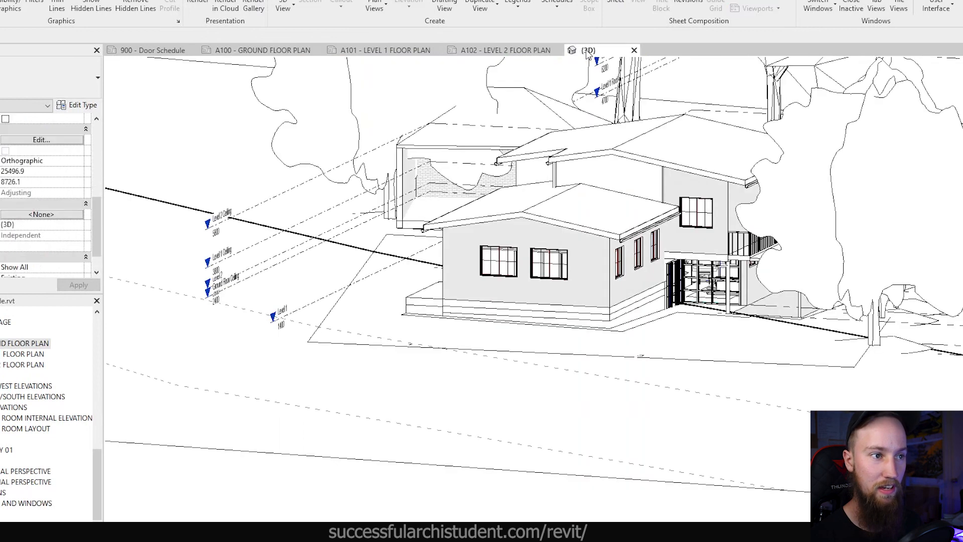
pyautogui.moveTo(699, 296); pyautogui.dragTo(686, 321, button='middle')
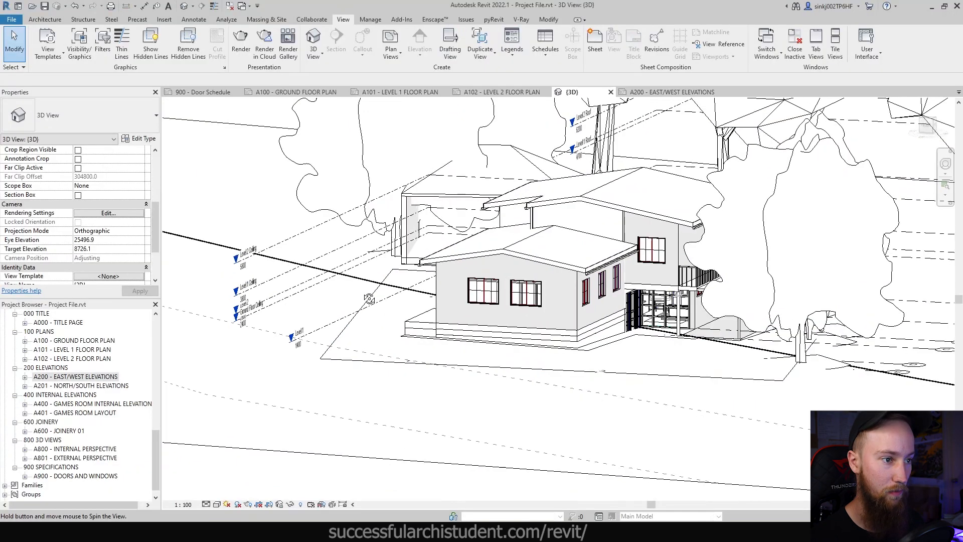
pyautogui.moveTo(370, 299)
pyautogui.keyDown('shift'); pyautogui.mouseDown(button='middle')
pyautogui.moveTo(348, 304)
pyautogui.moveTo(417, 361)
pyautogui.moveTo(404, 363)
pyautogui.mouseUp(button='middle'); pyautogui.keyUp('shift')
pyautogui.scroll(2, 338, 332)
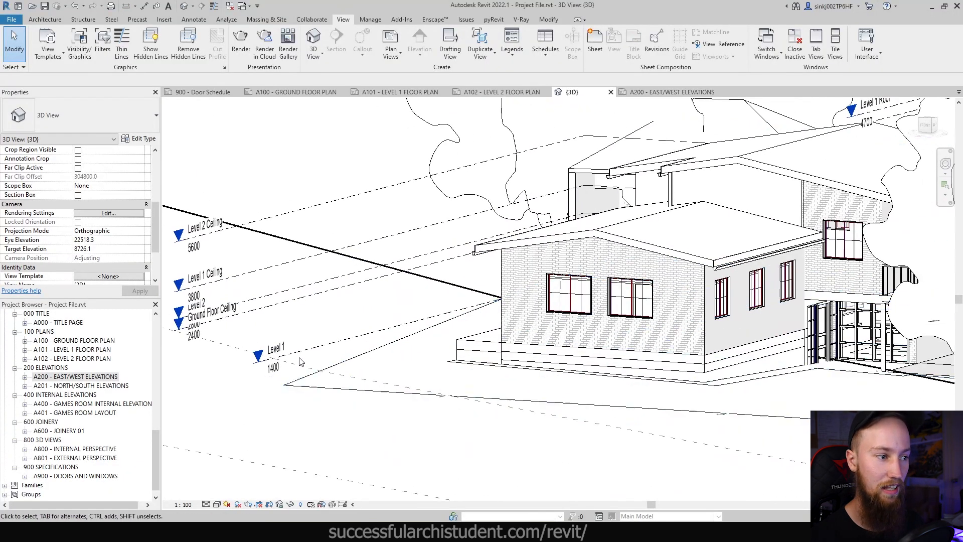
pyautogui.click(302, 359)
pyautogui.keyDown('shift'); pyautogui.moveTo(303, 358); pyautogui.dragTo(823, 376, button='middle'); pyautogui.keyUp('shift')
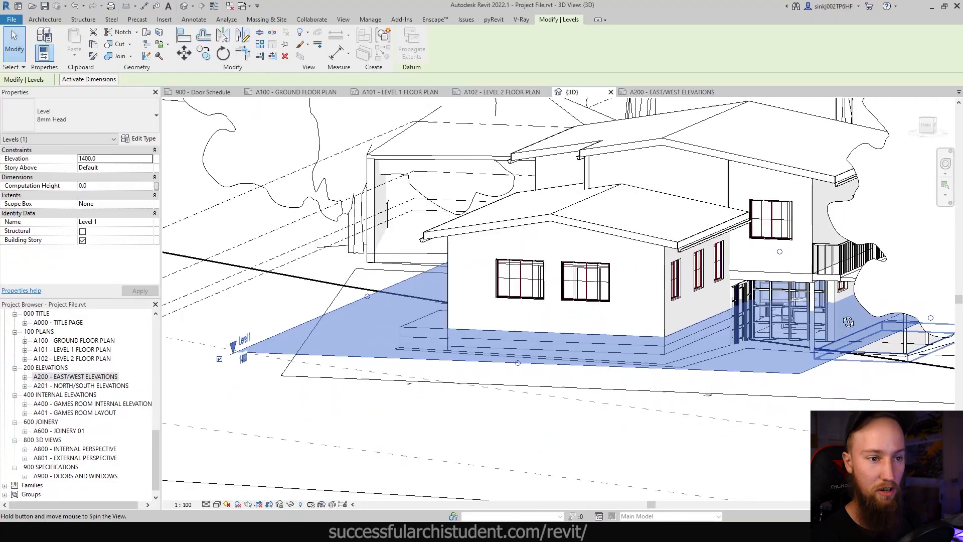
pyautogui.keyDown('shift'); pyautogui.moveTo(782, 314); pyautogui.dragTo(527, 211, button='middle'); pyautogui.keyUp('shift')
# Step: Compare the A101 Level 1 floor plan with A100, checking the ground floor plan's colour-filled rooms and legend for missing room tags
pyautogui.hotkey('ctrl', 'Tab')
pyautogui.scroll(3, 403, 290)
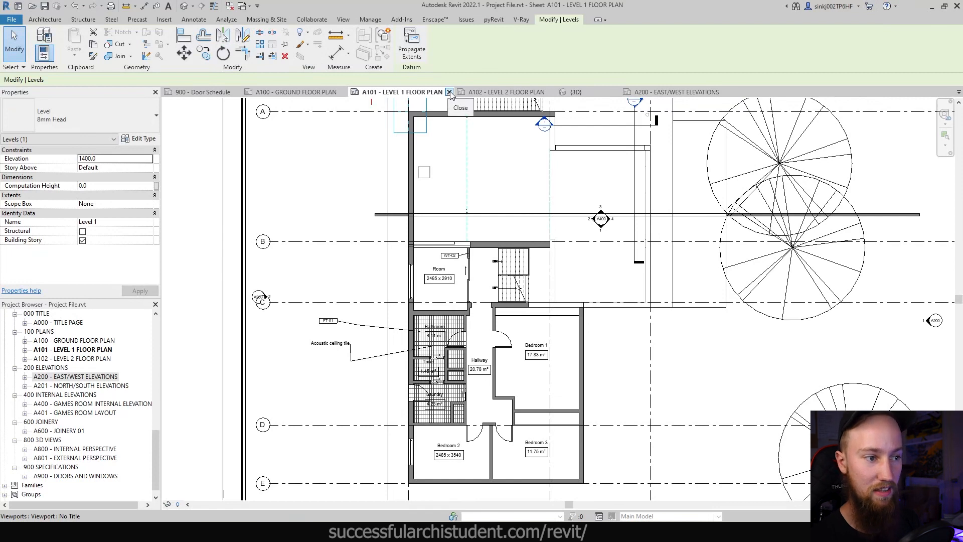
pyautogui.click(303, 95)
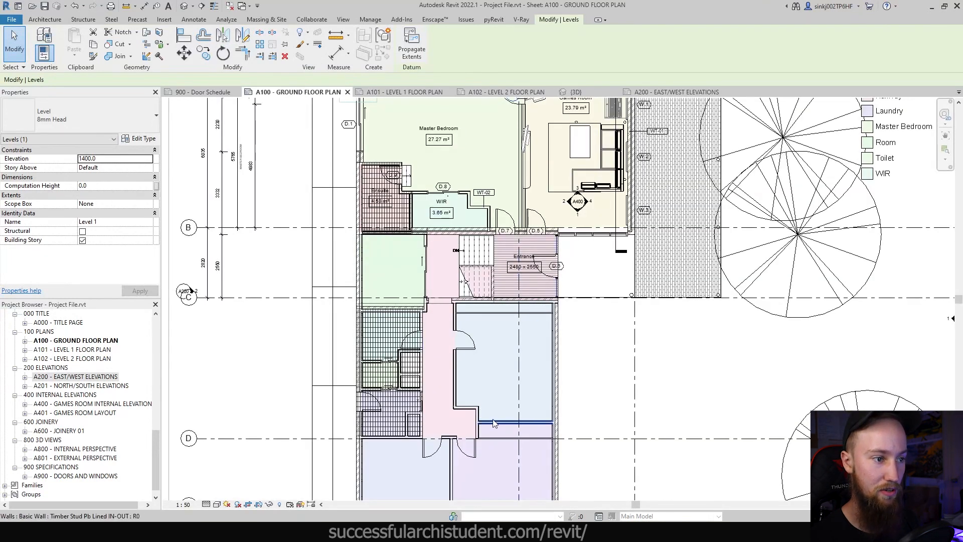
pyautogui.scroll(-1, 494, 423)
pyautogui.scroll(-1, 507, 408)
pyautogui.click(246, 249)
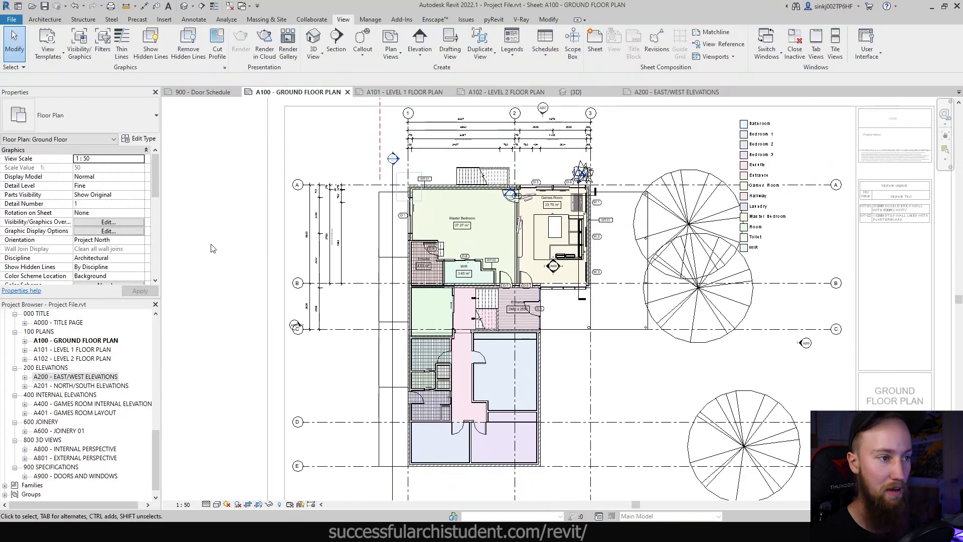
pyautogui.scroll(2, 732, 260)
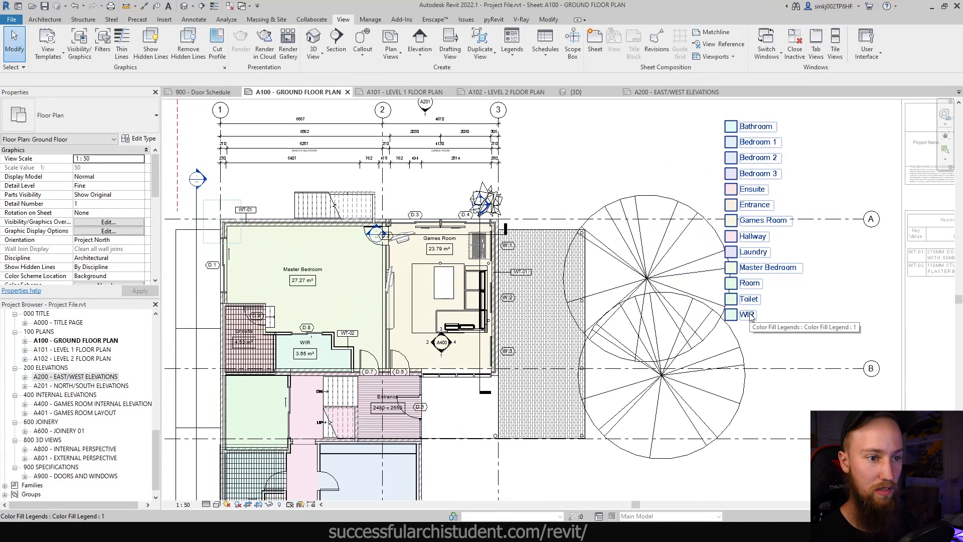
pyautogui.moveTo(531, 400); pyautogui.dragTo(557, 346, button='middle')
pyautogui.scroll(-1, 422, 423)
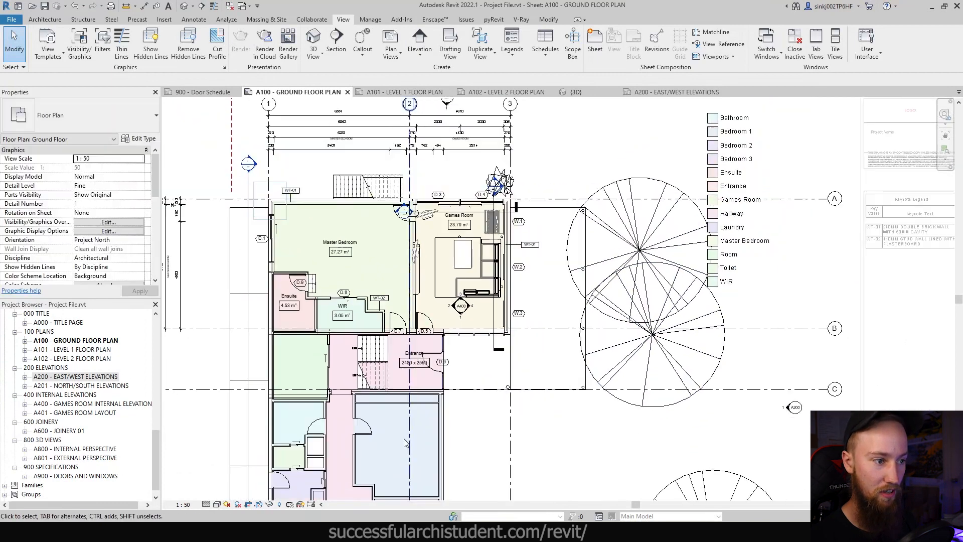
pyautogui.moveTo(354, 400); pyautogui.dragTo(408, 337, button='middle')
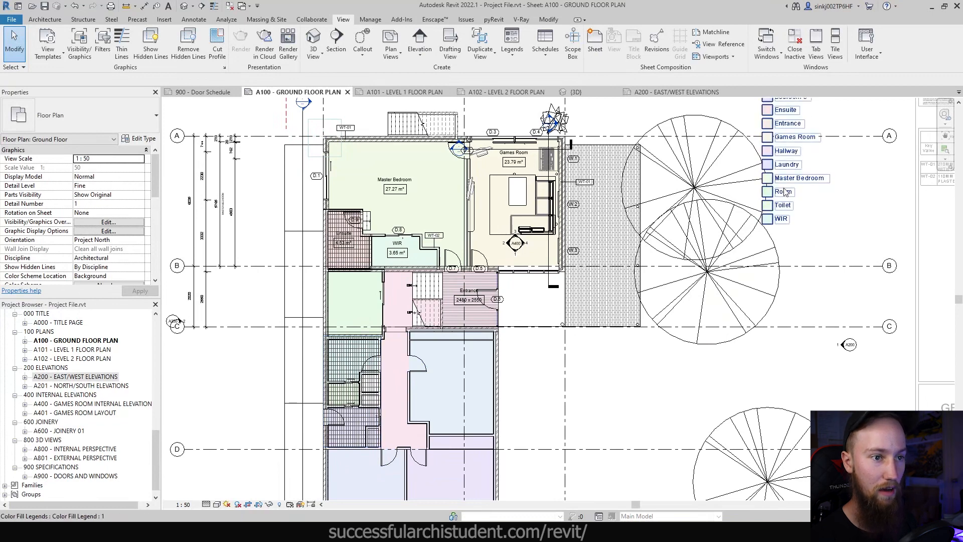
pyautogui.scroll(-1, 745, 256)
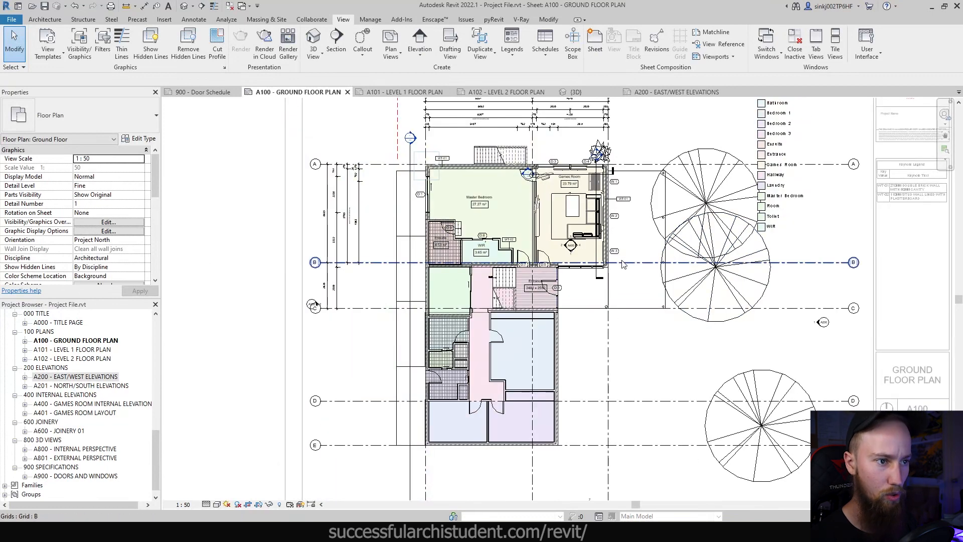
pyautogui.scroll(1, 574, 339)
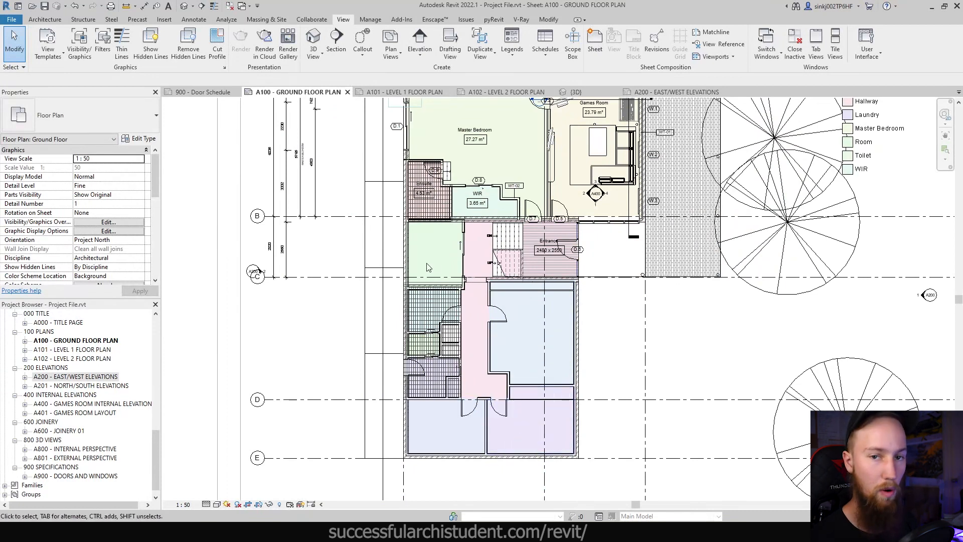
# Step: Tag the Room, Bedroom 1, Bathroom, Toilet, Laundry, Bedroom 2 and Bedroom 3 spaces on the ground floor plan
pyautogui.click(46, 19)
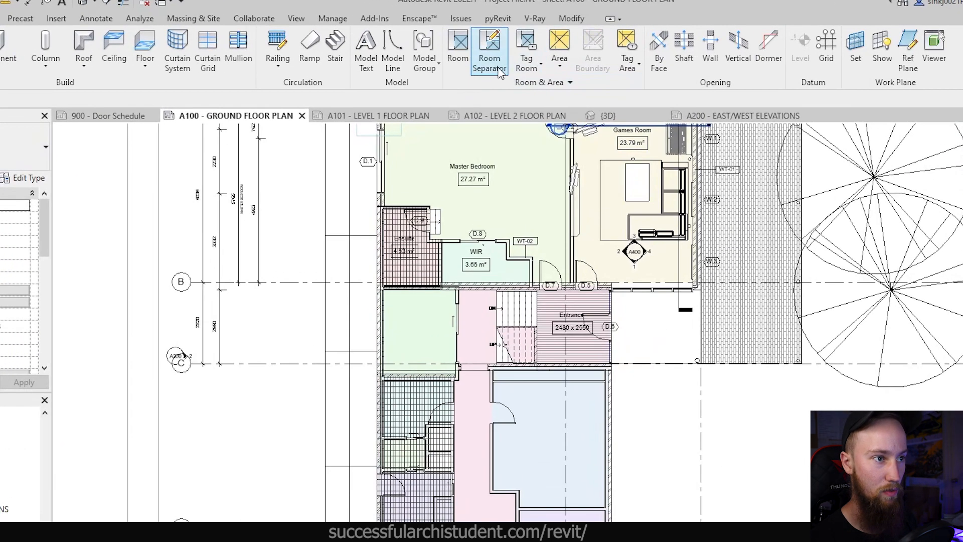
pyautogui.click(513, 57)
pyautogui.click(547, 90)
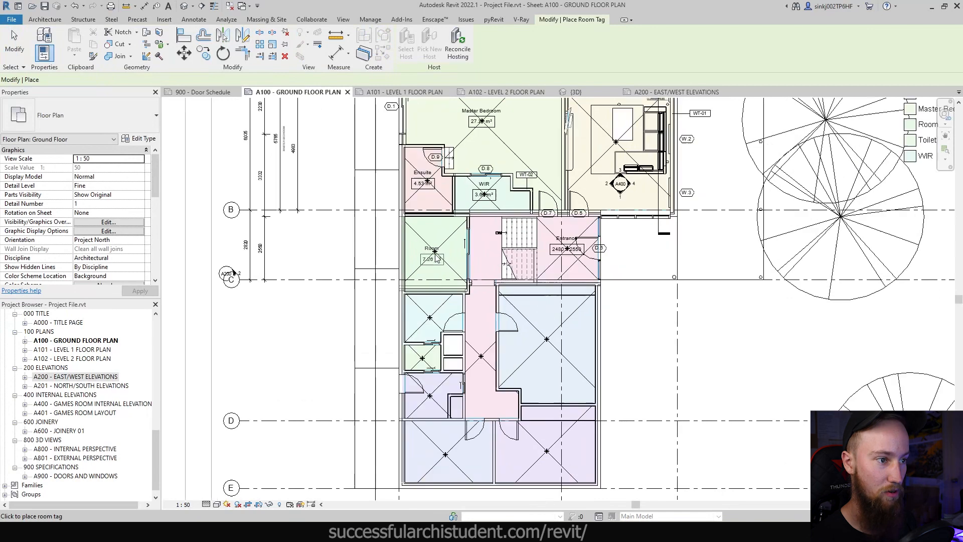
pyautogui.scroll(1, 437, 258)
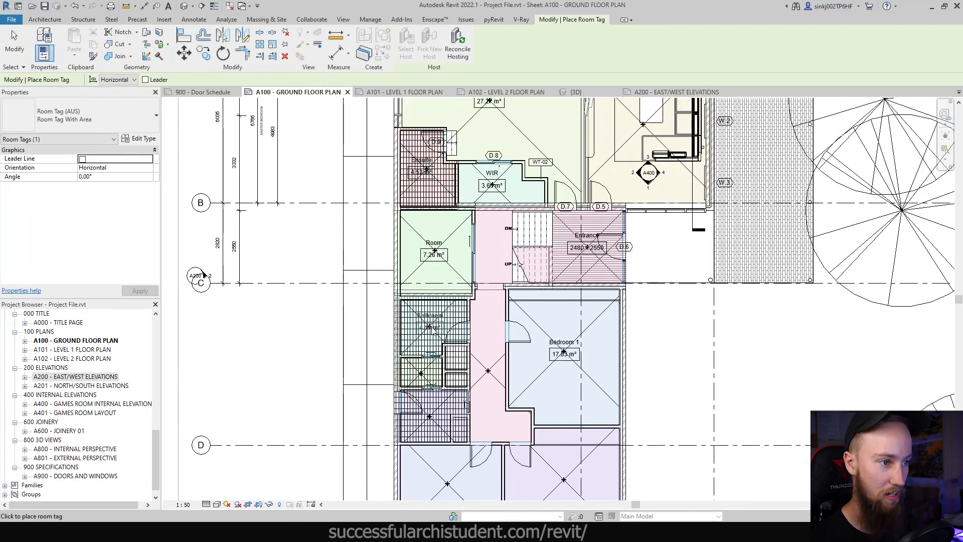
pyautogui.scroll(2, 424, 378)
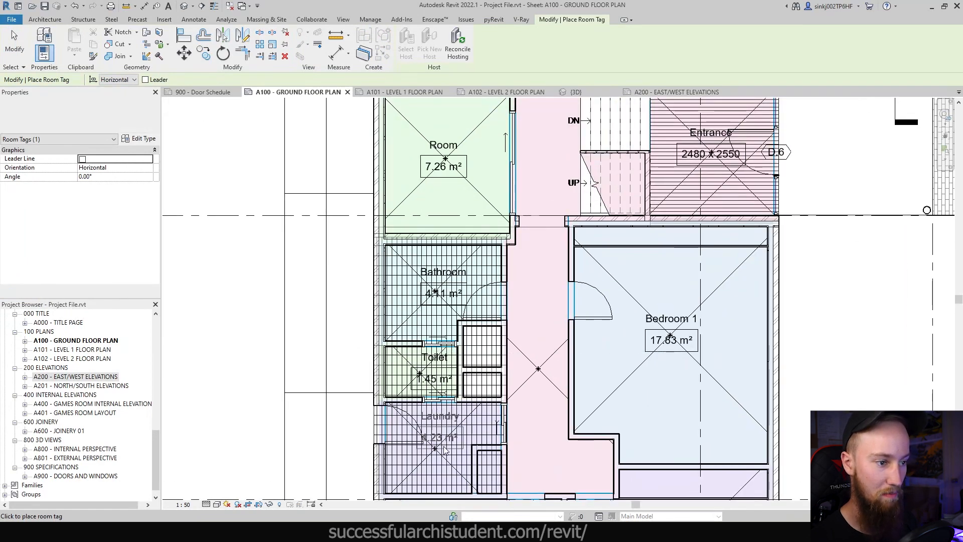
pyautogui.moveTo(437, 442); pyautogui.dragTo(396, 289, button='middle')
pyautogui.click(626, 389)
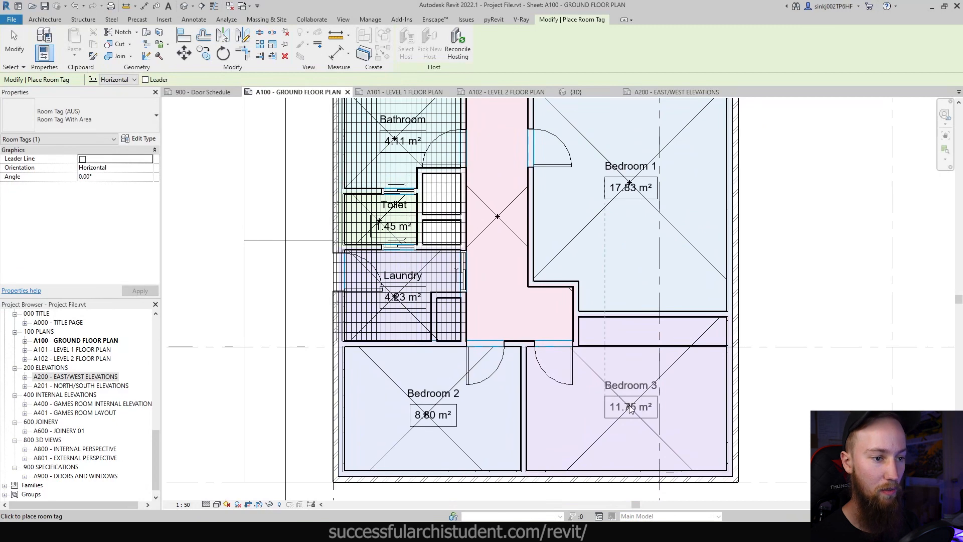
pyautogui.press('Escape')
# Step: Undo the room tags just placed on the ground floor plan
pyautogui.scroll(-3, 628, 397)
pyautogui.moveTo(666, 315); pyautogui.dragTo(654, 376, button='middle')
pyautogui.hotkey('ctrl', 'z')
pyautogui.hotkey('ctrl', 'z')
pyautogui.hotkey('ctrl', 'z')
pyautogui.hotkey('ctrl', 'z')
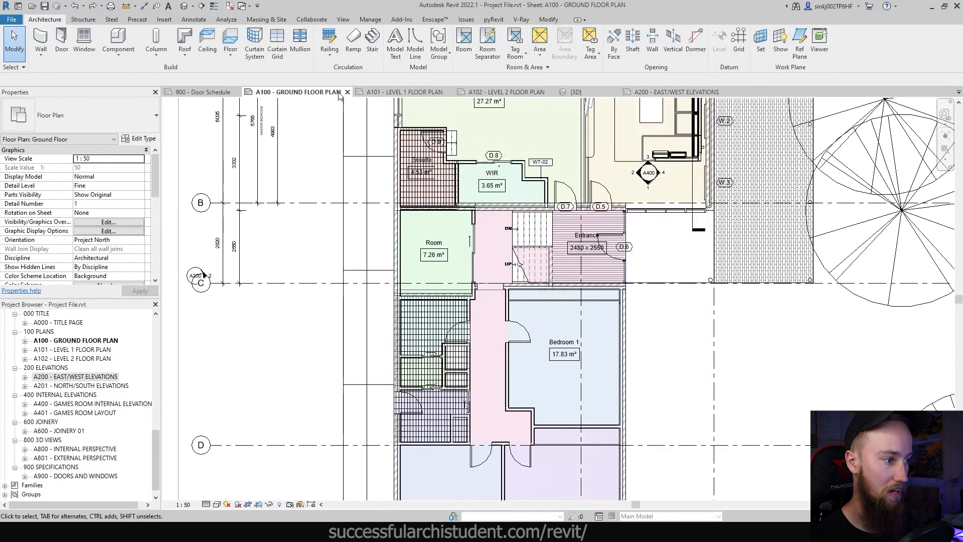
# Step: Activate the plan viewport on the A101 Level 1 sheet and select the Room, Bedroom 1, Bathroom and Toilet tags
pyautogui.click(398, 90)
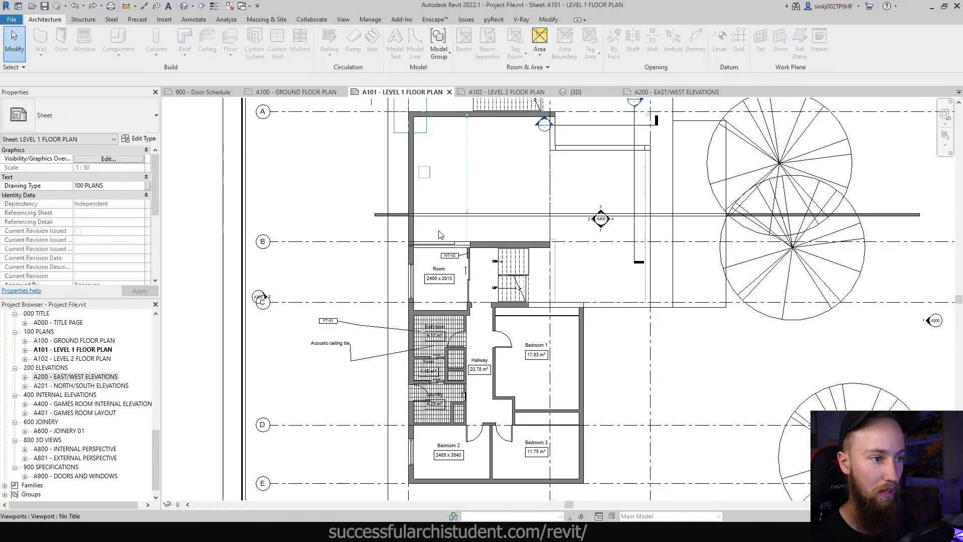
pyautogui.doubleClick(440, 280)
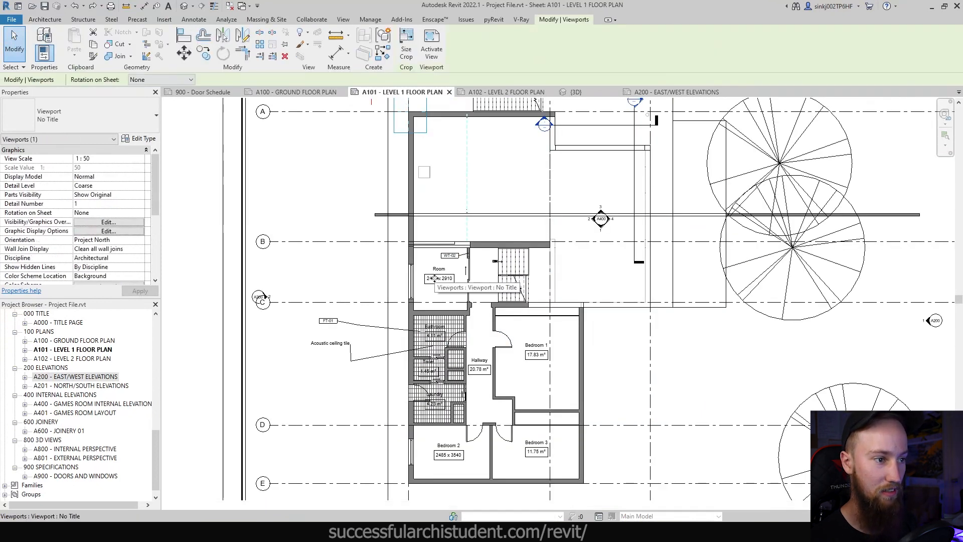
pyautogui.click(436, 278)
pyautogui.keyDown('ctrl'); pyautogui.click(539, 356); pyautogui.keyUp('ctrl')
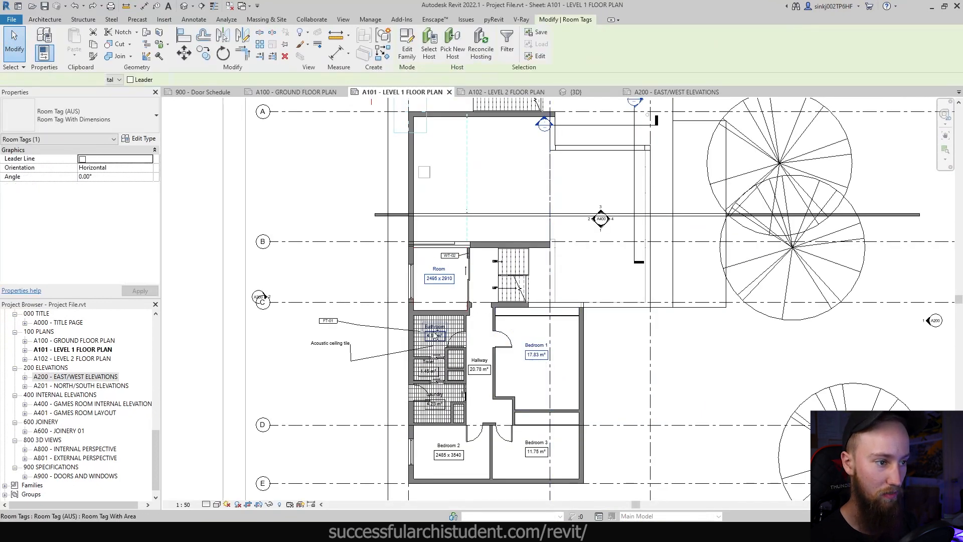
pyautogui.keyDown('ctrl'); pyautogui.click(435, 335); pyautogui.keyUp('ctrl')
pyautogui.keyDown('ctrl'); pyautogui.click(429, 370); pyautogui.keyUp('ctrl')
# Step: Select everything in the wing between grids B and E, filter the selection to Room Tags only, and copy them to the clipboard
pyautogui.moveTo(370, 230); pyautogui.dragTo(629, 507)
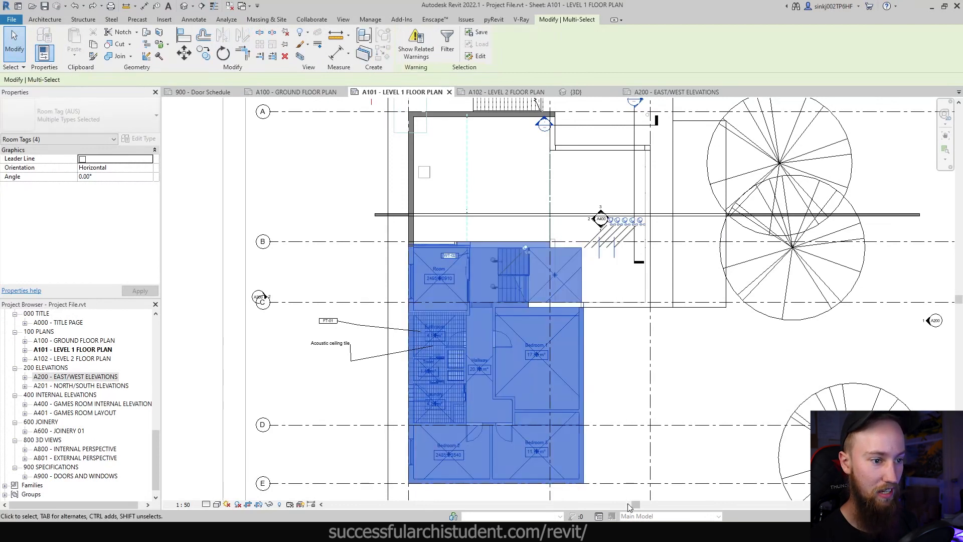
pyautogui.click(447, 40)
pyautogui.click(781, 254)
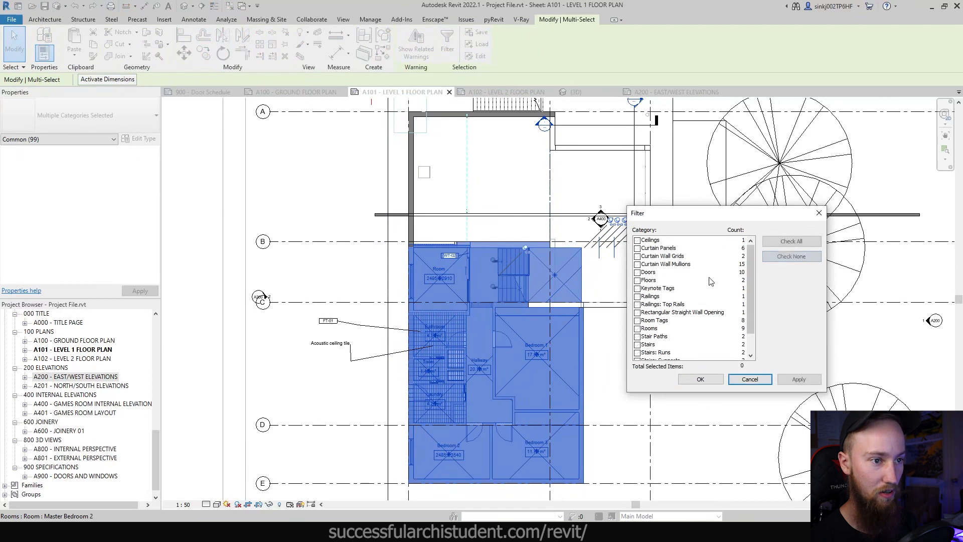
pyautogui.scroll(-1, 657, 320)
pyautogui.click(637, 296)
pyautogui.click(700, 379)
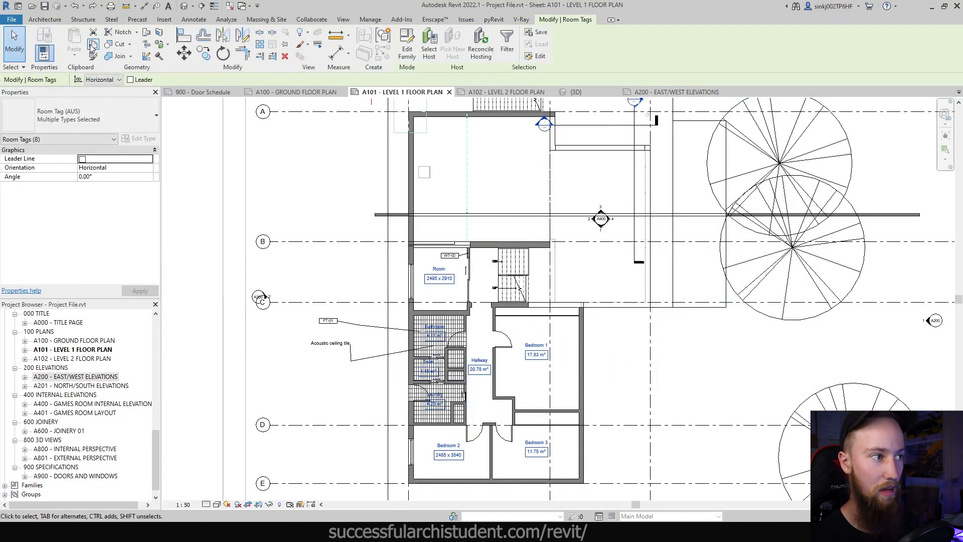
pyautogui.click(95, 51)
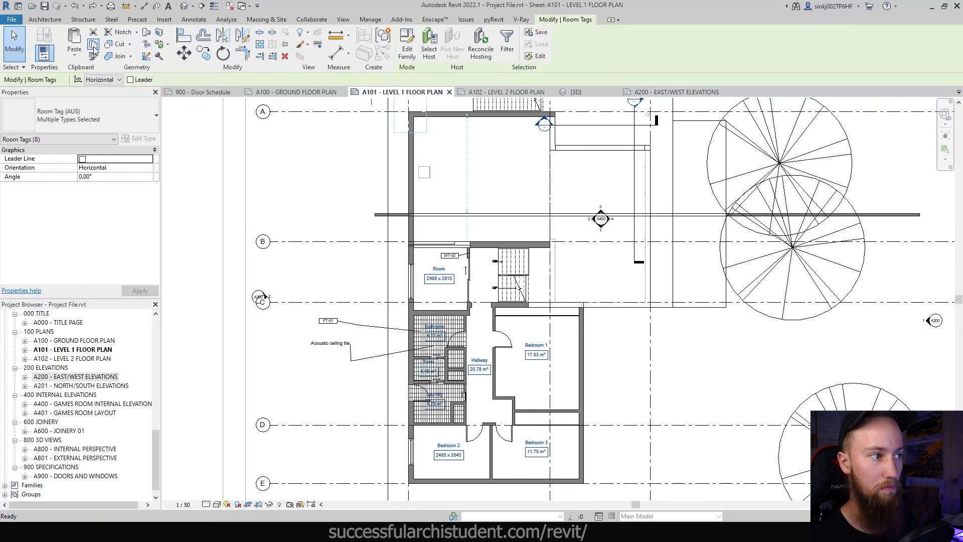
# Step: Paste the copied room tags into the A100 ground floor plan aligned to the current view, and close the A101 Level 1 sheet
pyautogui.click(314, 95)
pyautogui.scroll(-2, 450, 308)
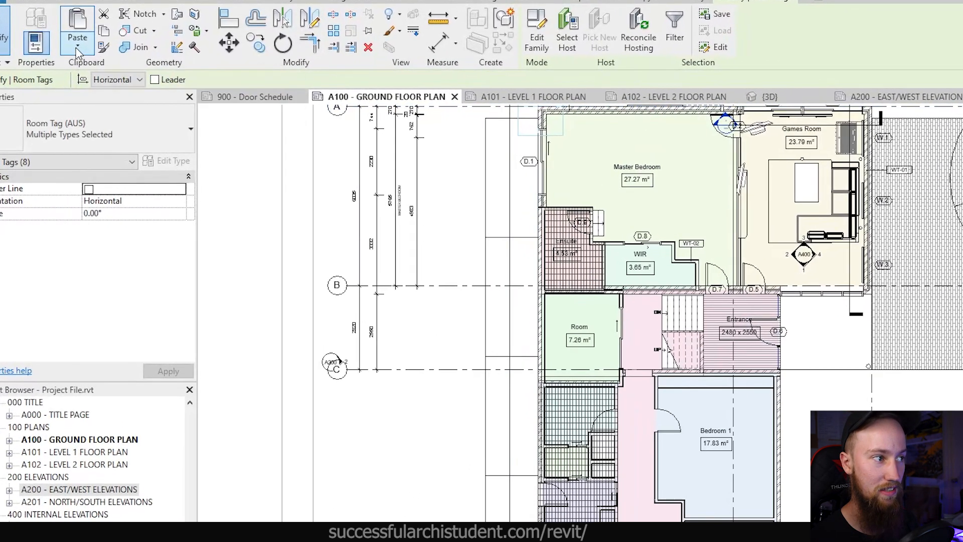
pyautogui.click(75, 57)
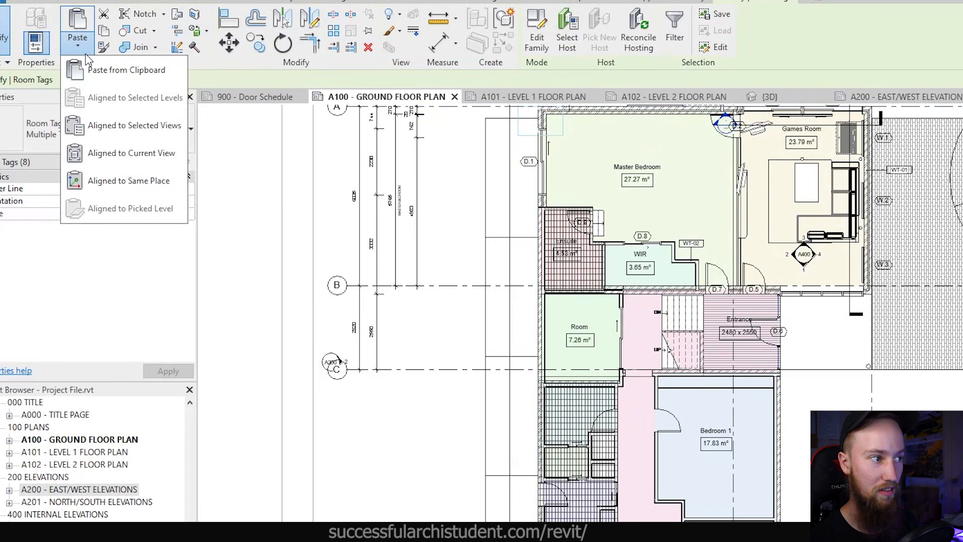
pyautogui.click(139, 159)
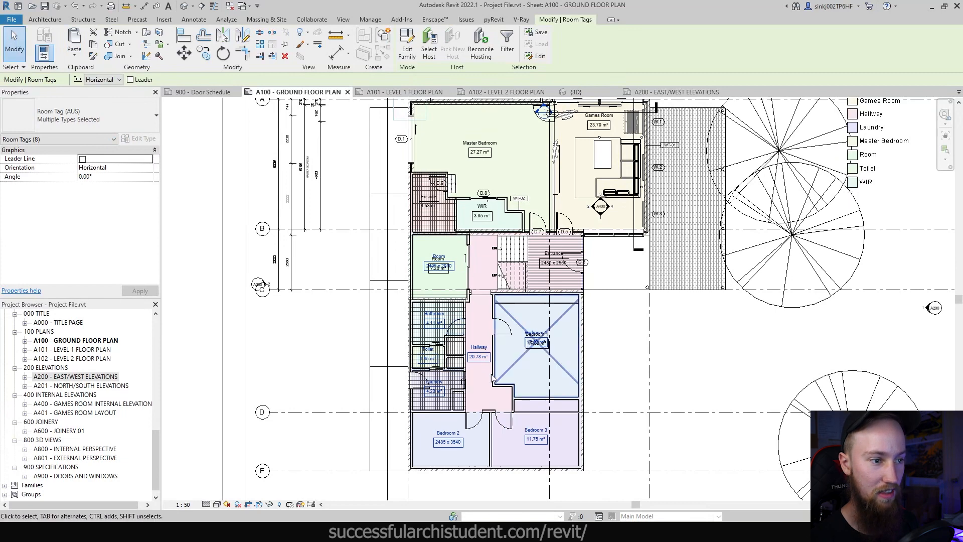
pyautogui.click(449, 93)
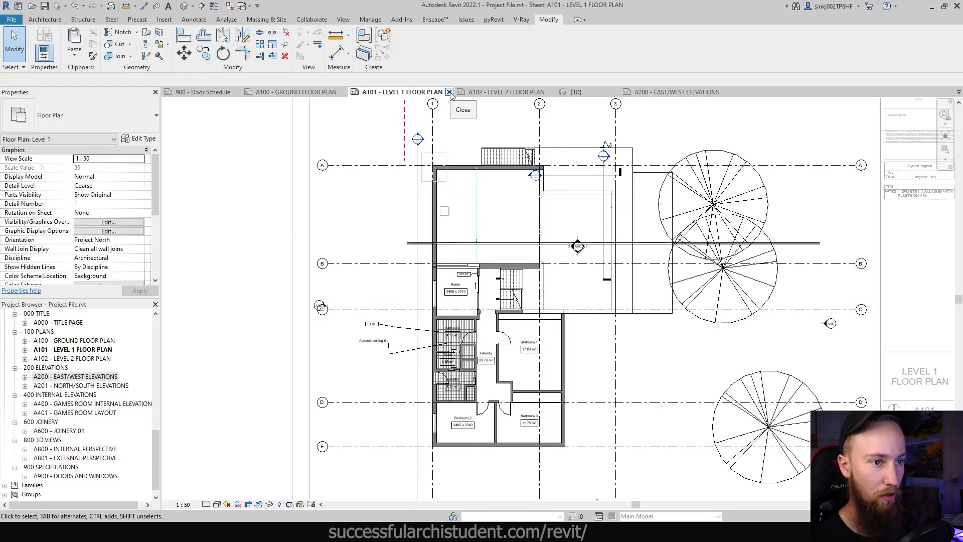
pyautogui.click(450, 93)
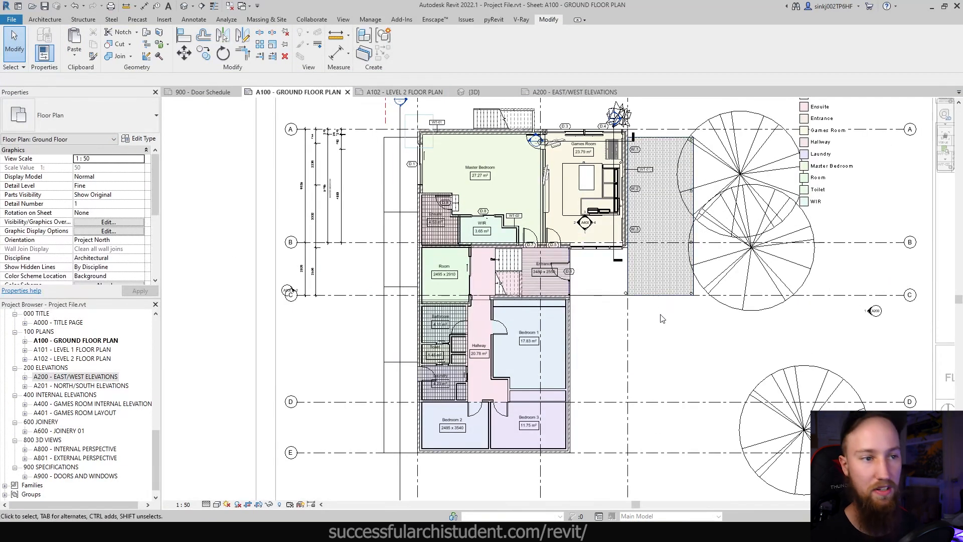
# Step: Examine the ground floor plan's rooms and stairs, the building in the 3D view, and the Level 2 plan on sheet A102
pyautogui.moveTo(638, 307); pyautogui.dragTo(622, 337, button='middle')
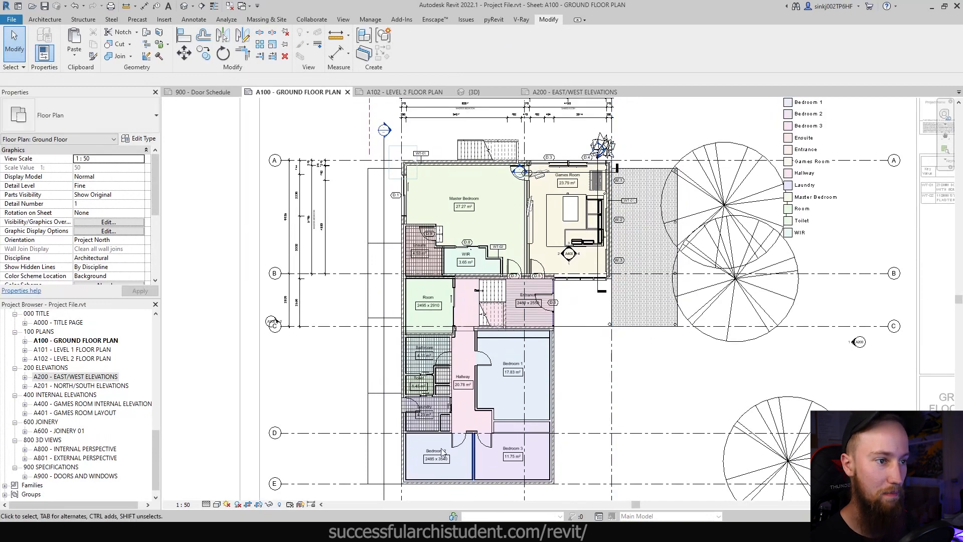
pyautogui.scroll(3, 469, 290)
pyautogui.scroll(1, 539, 310)
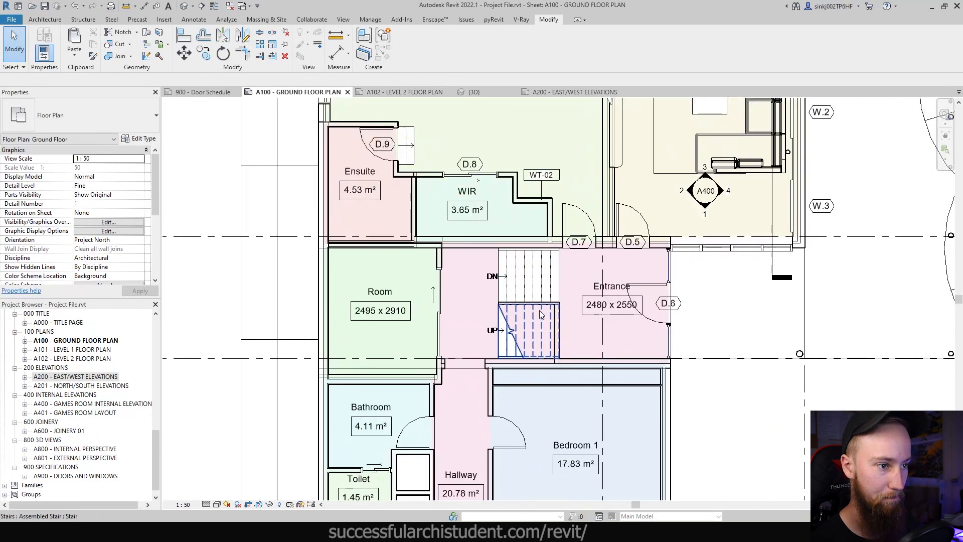
pyautogui.scroll(-3, 540, 310)
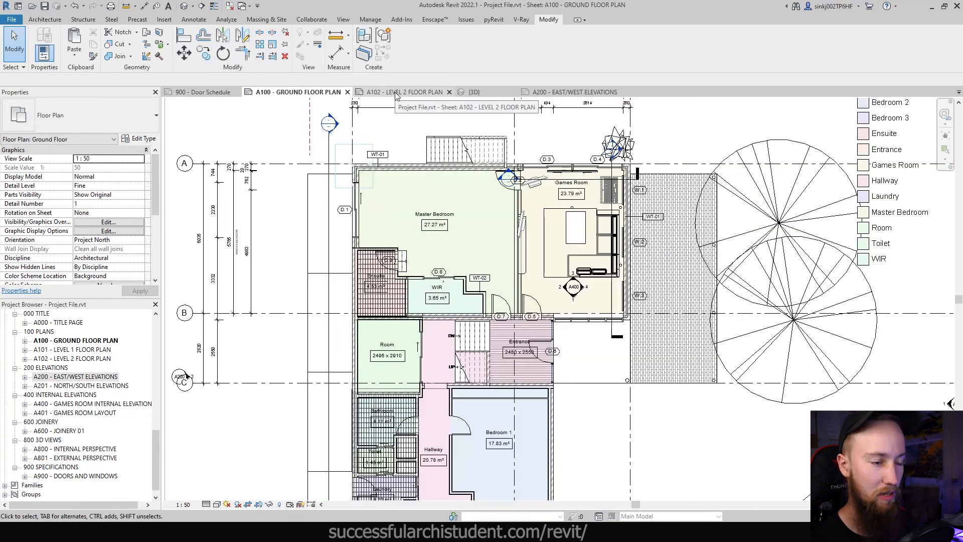
pyautogui.click(488, 93)
pyautogui.scroll(2, 611, 278)
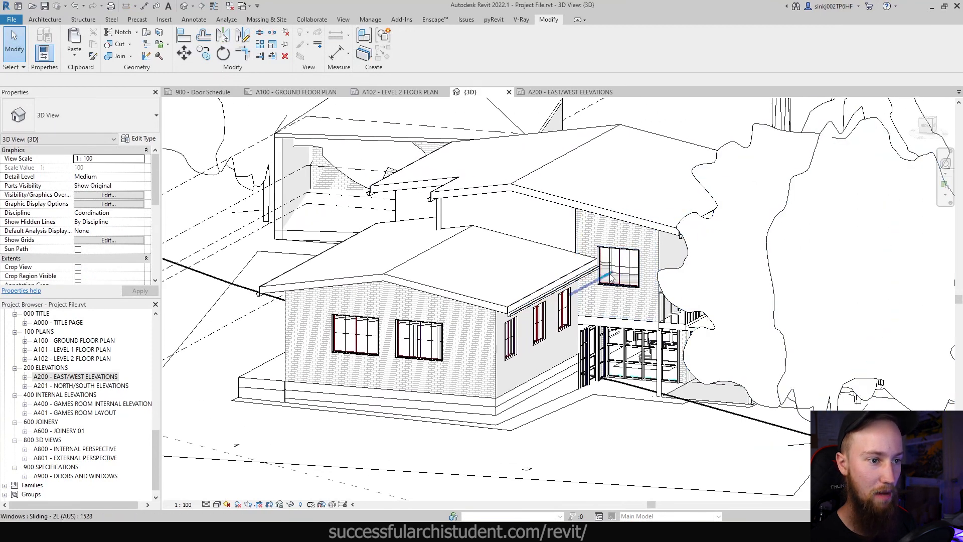
pyautogui.click(398, 93)
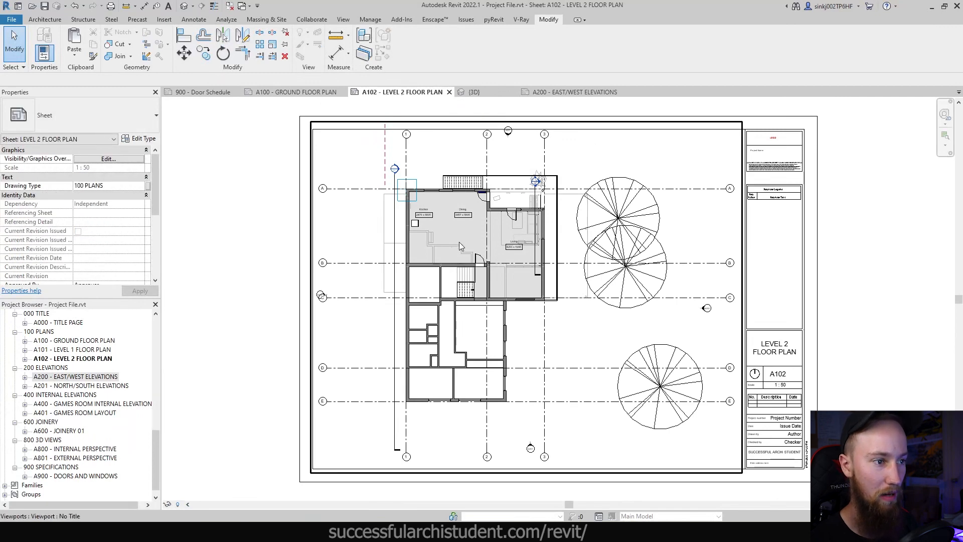
pyautogui.scroll(5, 459, 241)
pyautogui.moveTo(425, 252); pyautogui.dragTo(496, 257, button='middle')
pyautogui.moveTo(496, 257); pyautogui.dragTo(503, 271, button='middle')
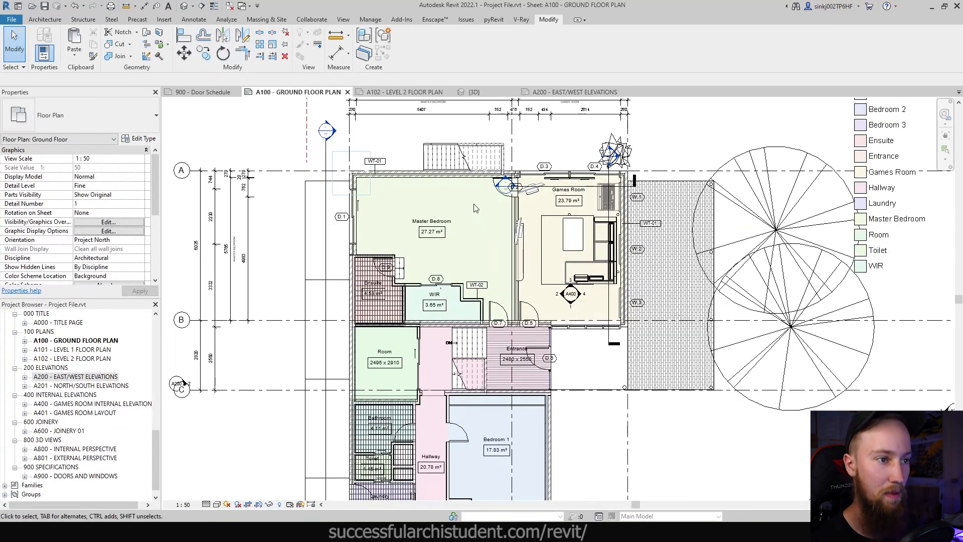
pyautogui.scroll(1, 532, 201)
pyautogui.moveTo(567, 197); pyautogui.dragTo(623, 210, button='middle')
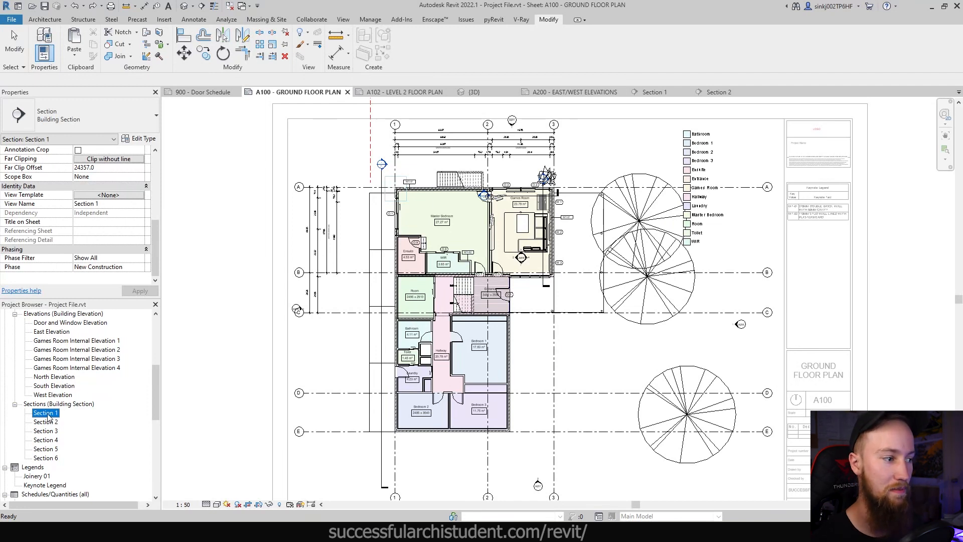
# Step: Open the Section 1 building section to check its contents and delete that view from the project
pyautogui.doubleClick(47, 414)
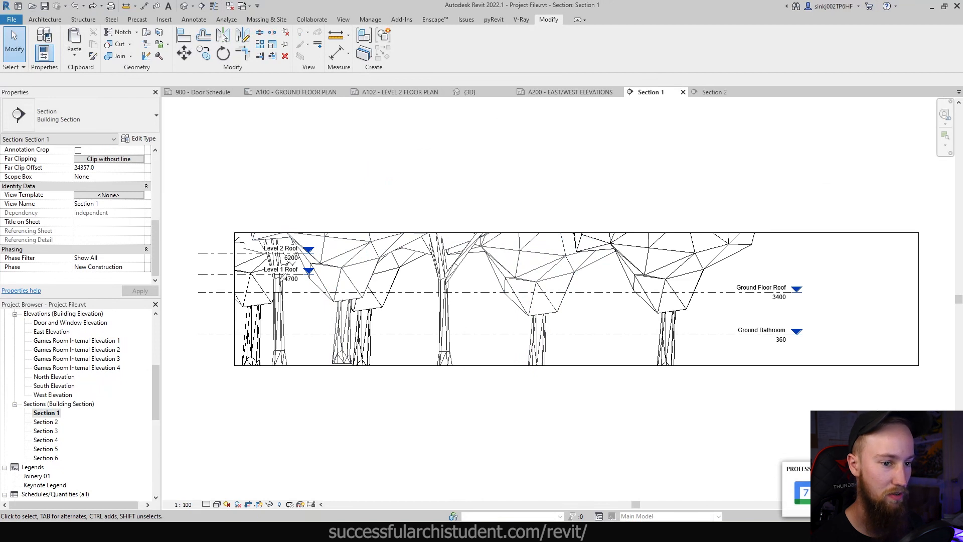
pyautogui.rightClick(52, 413)
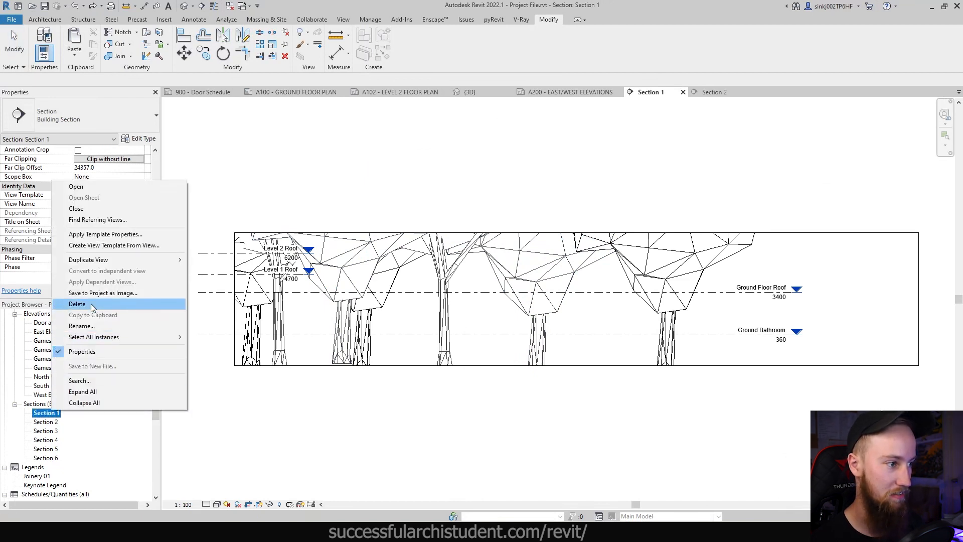
pyautogui.click(91, 304)
# Step: Review the Section 2, Section 3 and Section 4 views, and delete Section 4 from the project
pyautogui.click(651, 91)
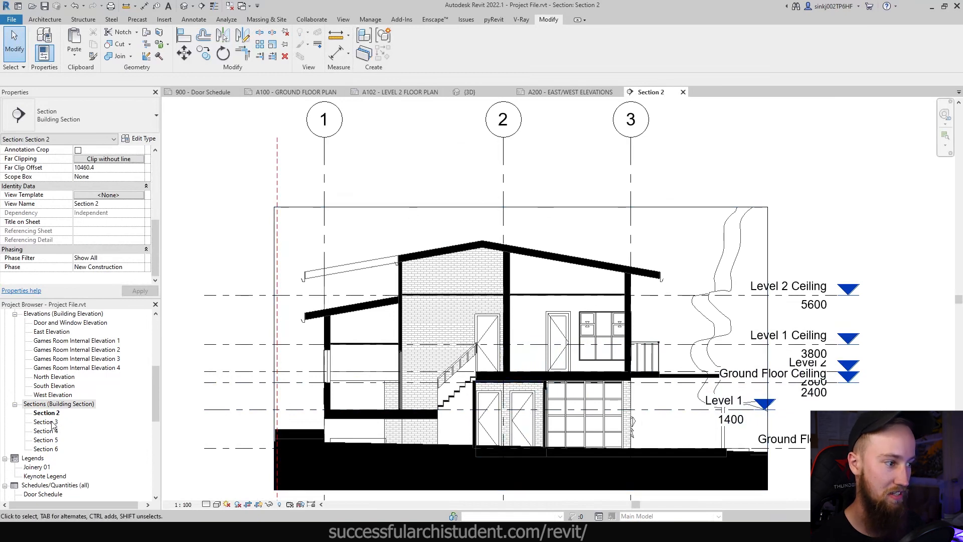
pyautogui.doubleClick(48, 422)
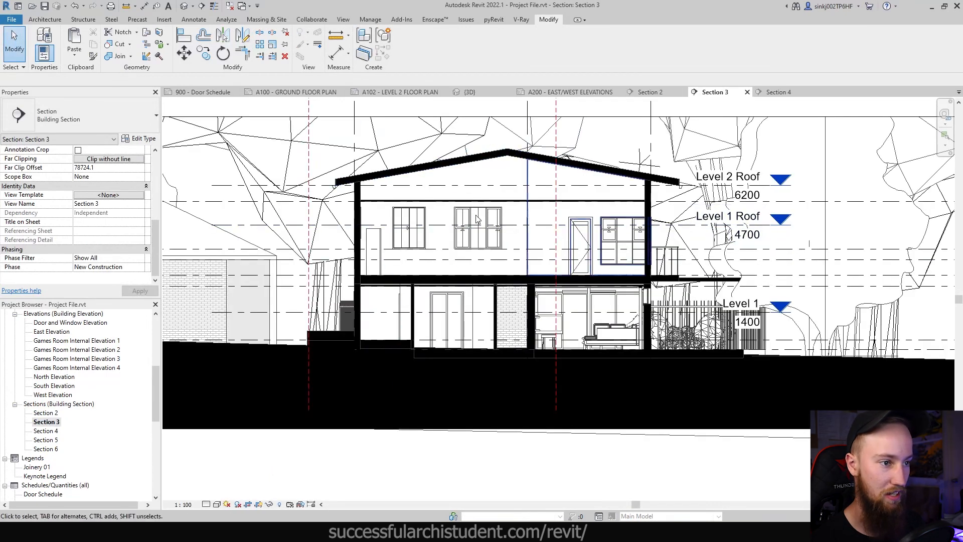
pyautogui.doubleClick(48, 431)
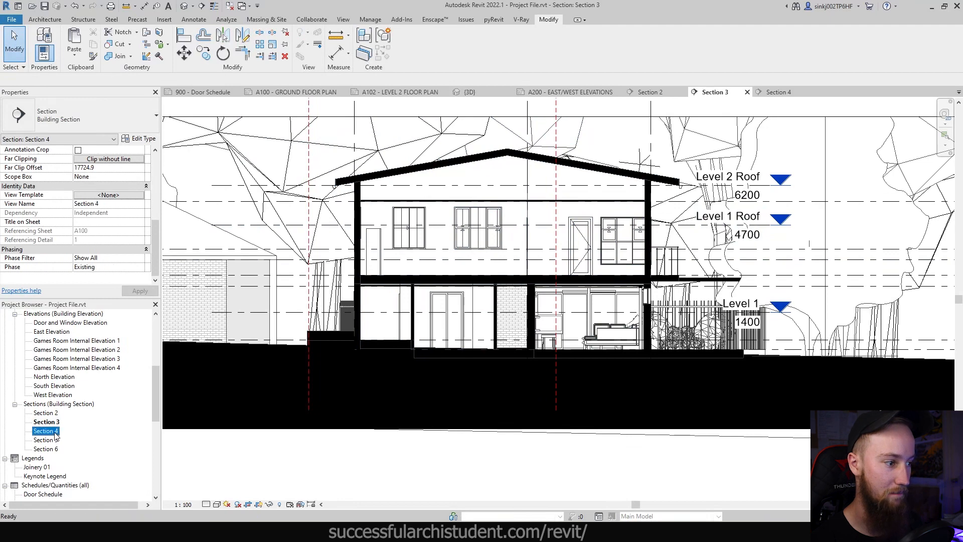
pyautogui.rightClick(48, 431)
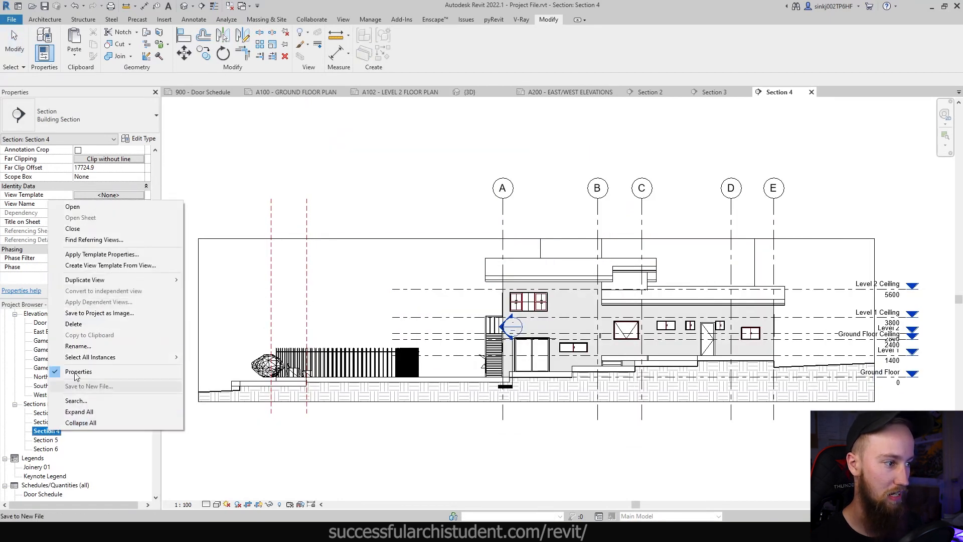
pyautogui.click(85, 324)
# Step: Open the Section 5 building section to check its contents and delete that view from the project
pyautogui.doubleClick(46, 434)
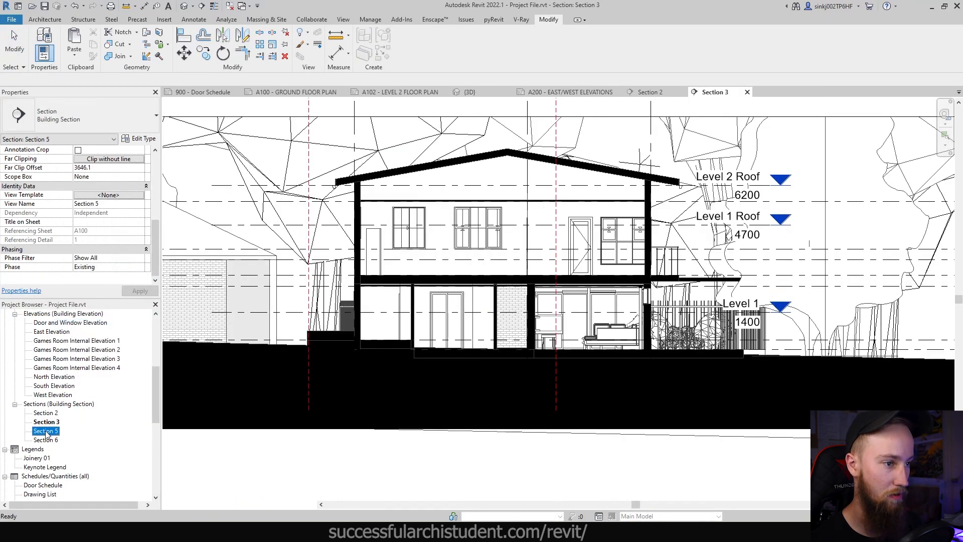
pyautogui.scroll(3, 577, 288)
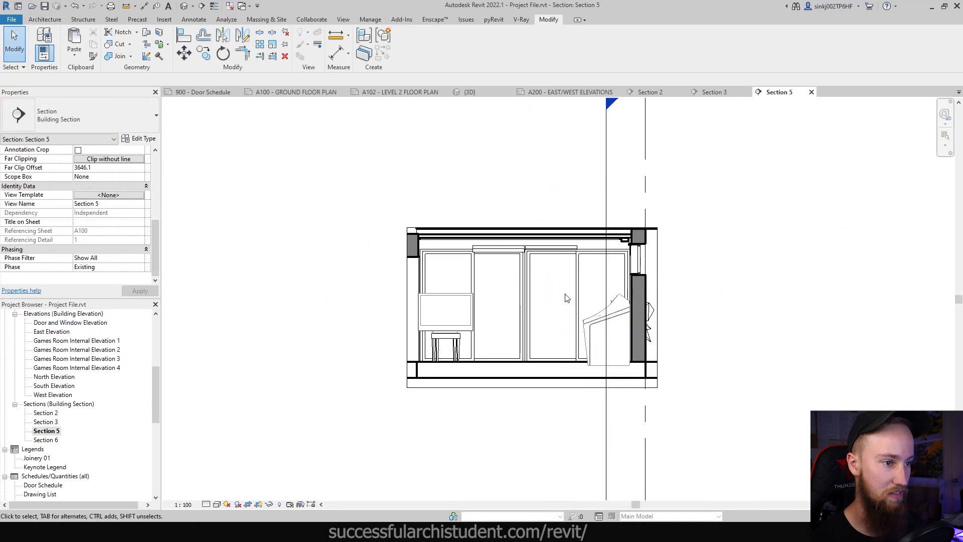
pyautogui.scroll(2, 537, 341)
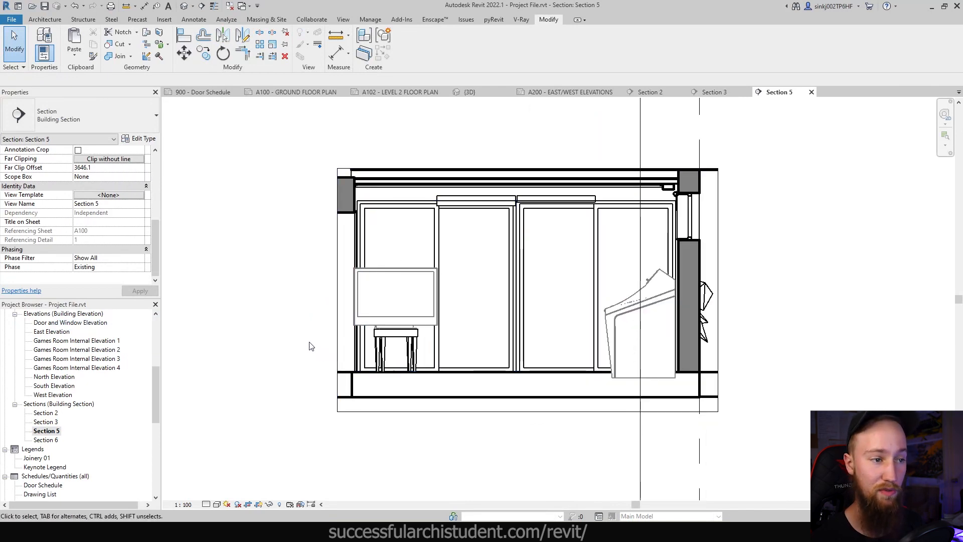
pyautogui.click(46, 431)
pyautogui.press('Delete')
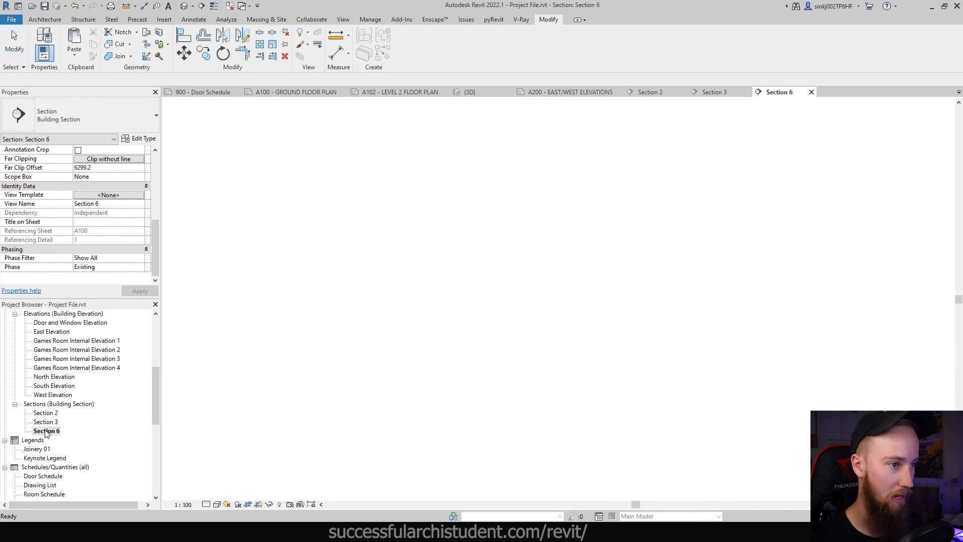
# Step: Open the Section 6 building section to check its contents and delete that view from the project
pyautogui.doubleClick(45, 432)
pyautogui.scroll(4, 550, 409)
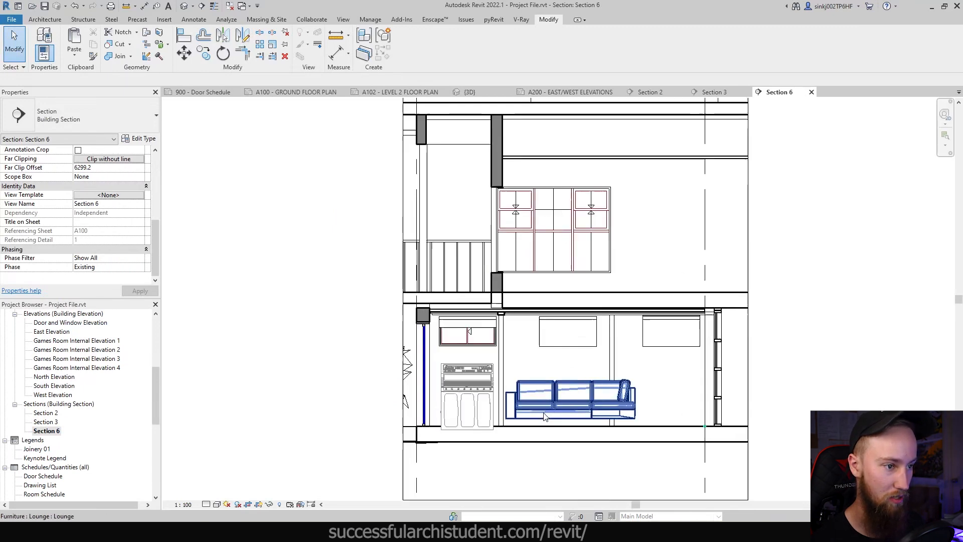
pyautogui.rightClick(46, 431)
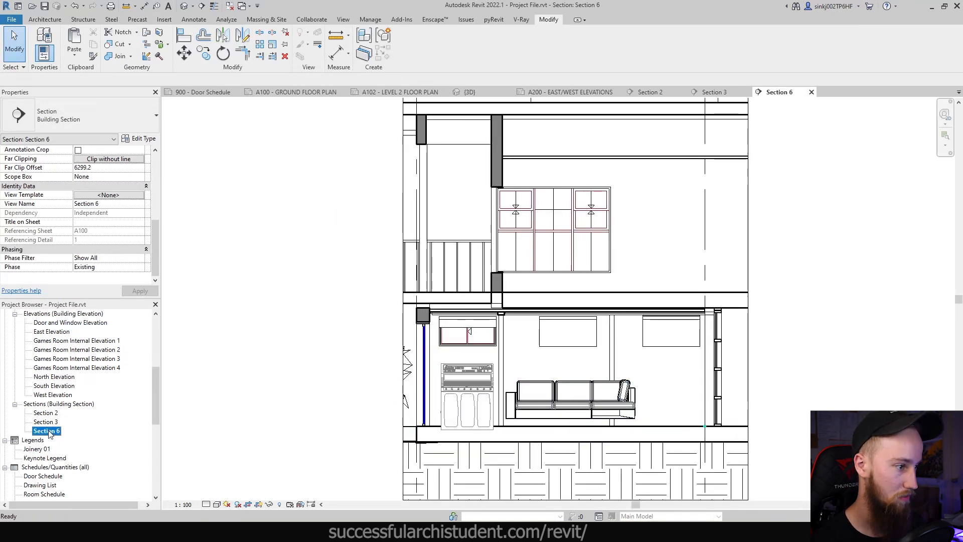
pyautogui.click(70, 326)
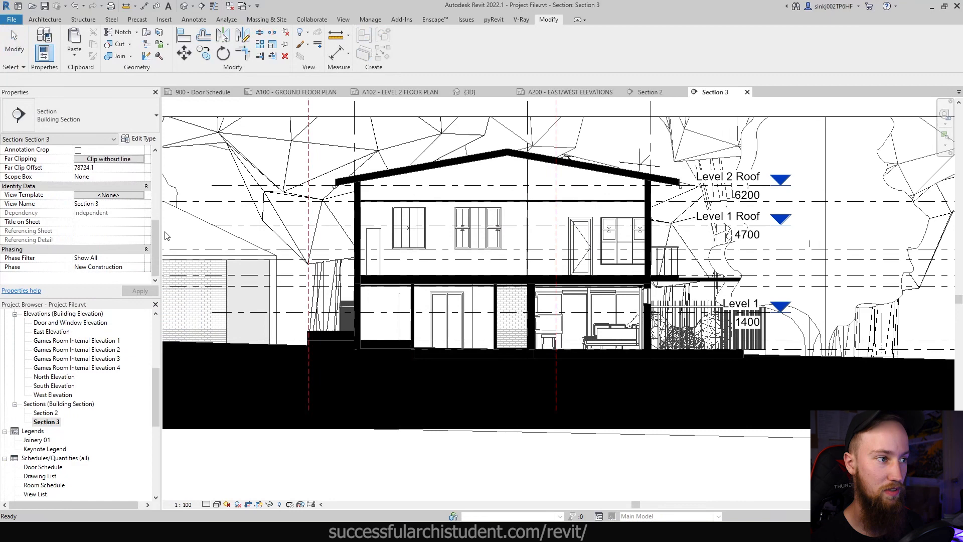
# Step: Check the ground floor plan on sheet A100 for section markers and review the plan view's phasing properties
pyautogui.click(296, 91)
pyautogui.scroll(5, 574, 205)
pyautogui.moveTo(574, 204); pyautogui.dragTo(562, 248, button='middle')
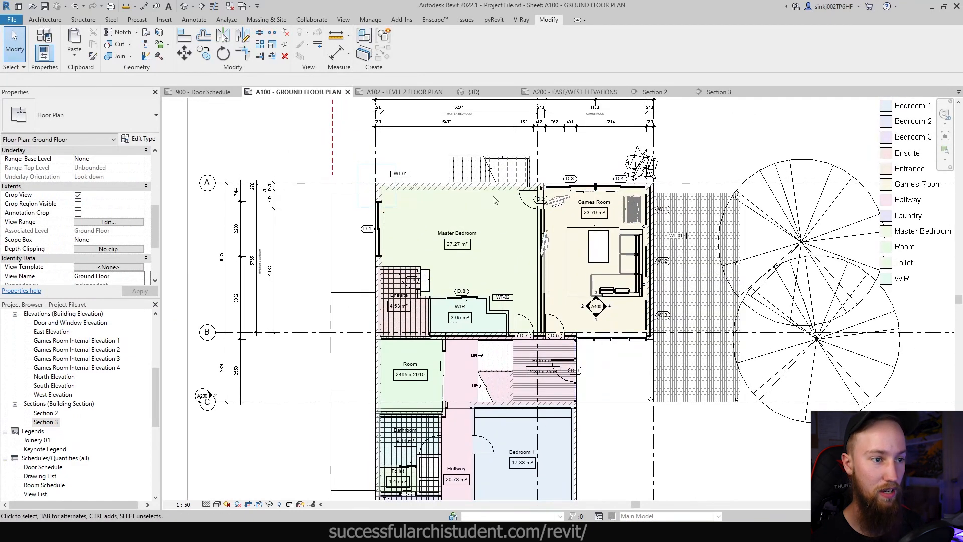
pyautogui.scroll(-2, 357, 348)
pyautogui.moveTo(429, 363); pyautogui.dragTo(446, 309, button='middle')
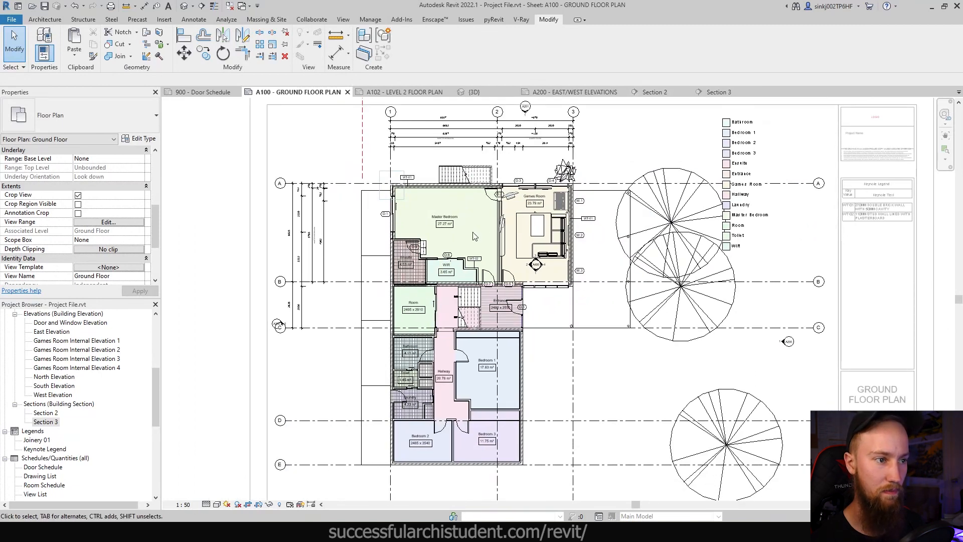
pyautogui.click(665, 92)
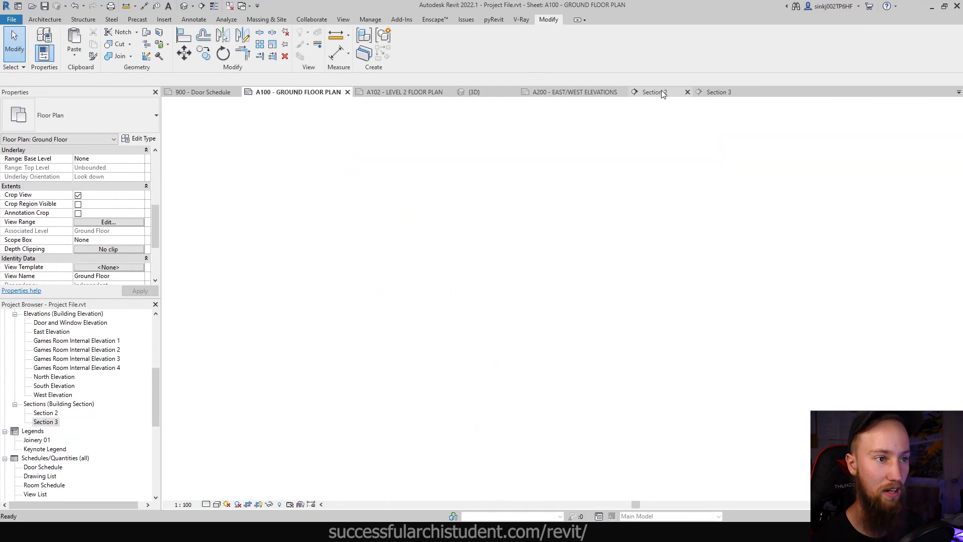
pyautogui.click(283, 93)
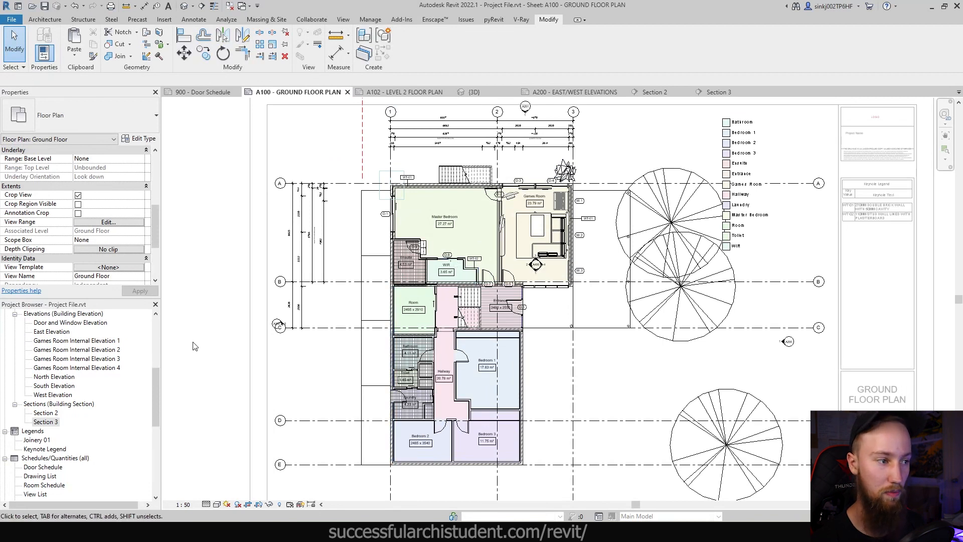
pyautogui.scroll(-3, 108, 269)
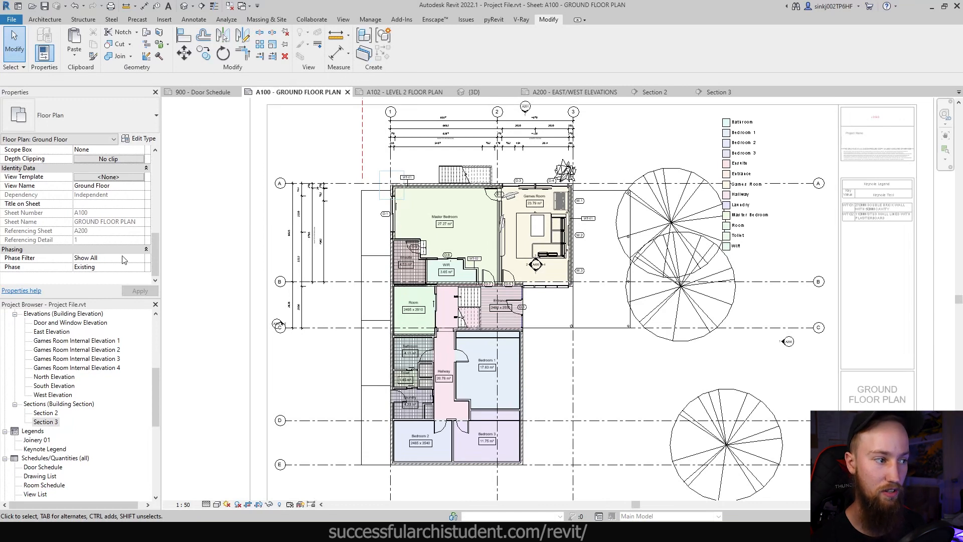
# Step: Set the phase of the Section 2 view to Existing
pyautogui.click(658, 93)
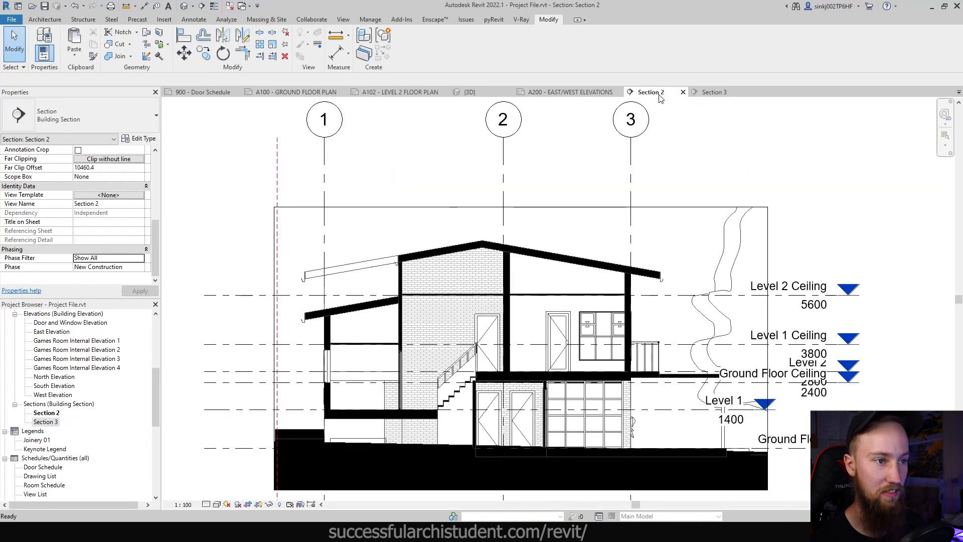
pyautogui.scroll(-1, 408, 310)
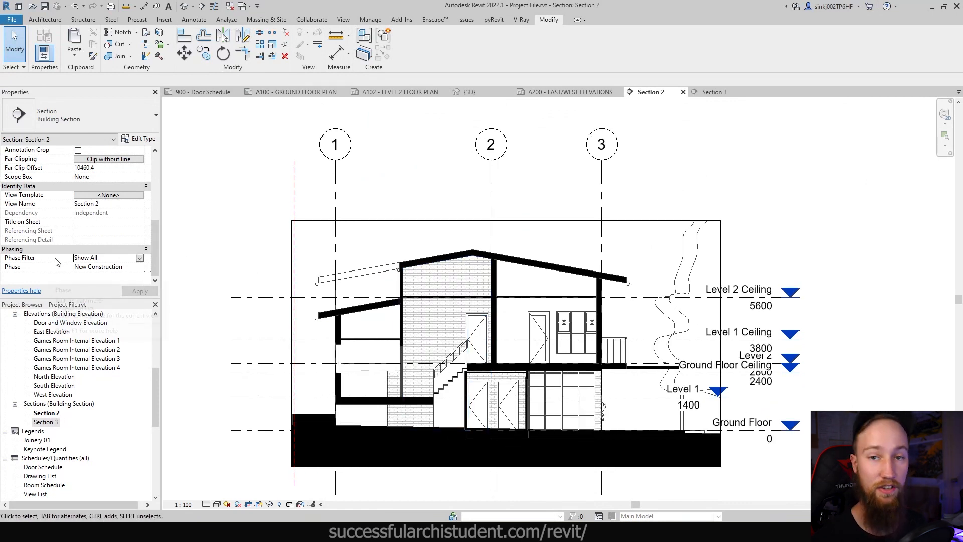
pyautogui.click(141, 267)
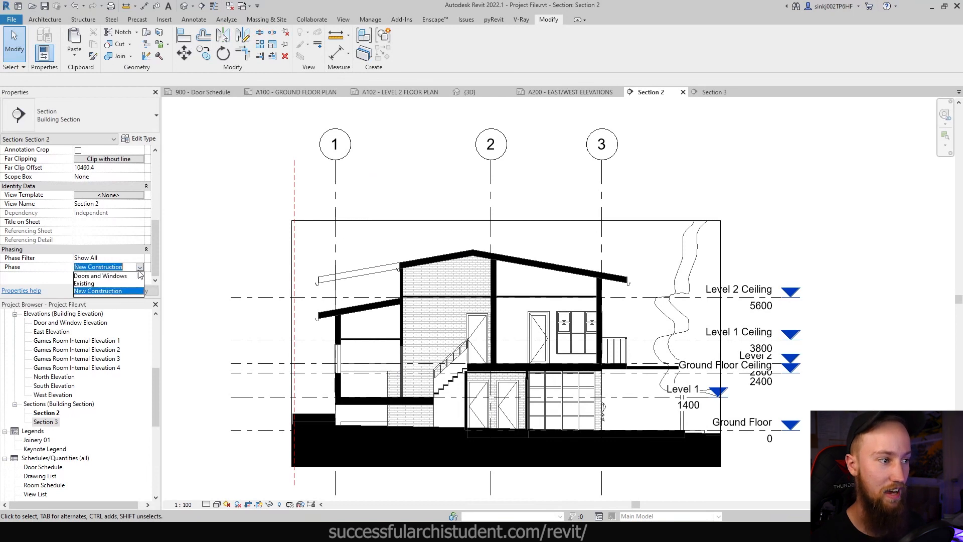
pyautogui.click(84, 284)
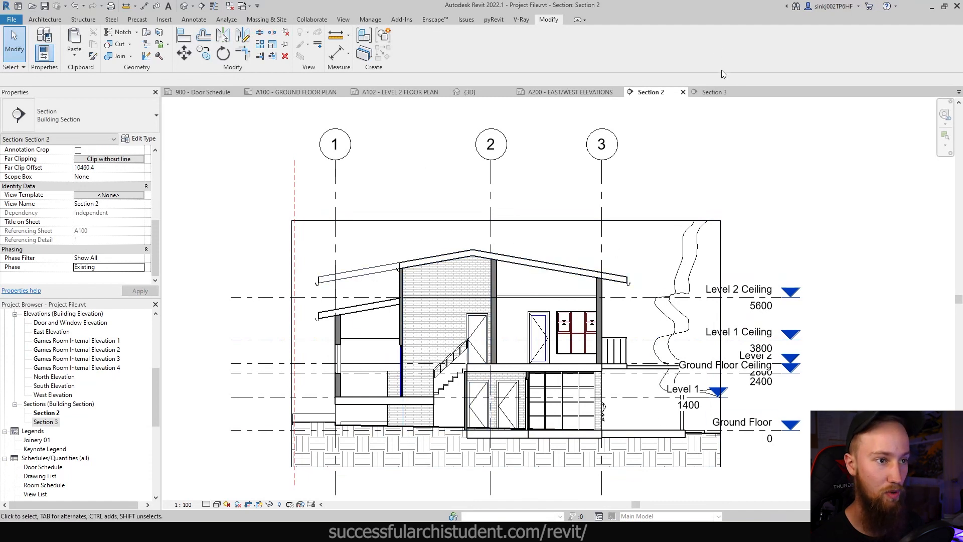
# Step: Set the phase of the Section 3 view to Existing
pyautogui.click(712, 93)
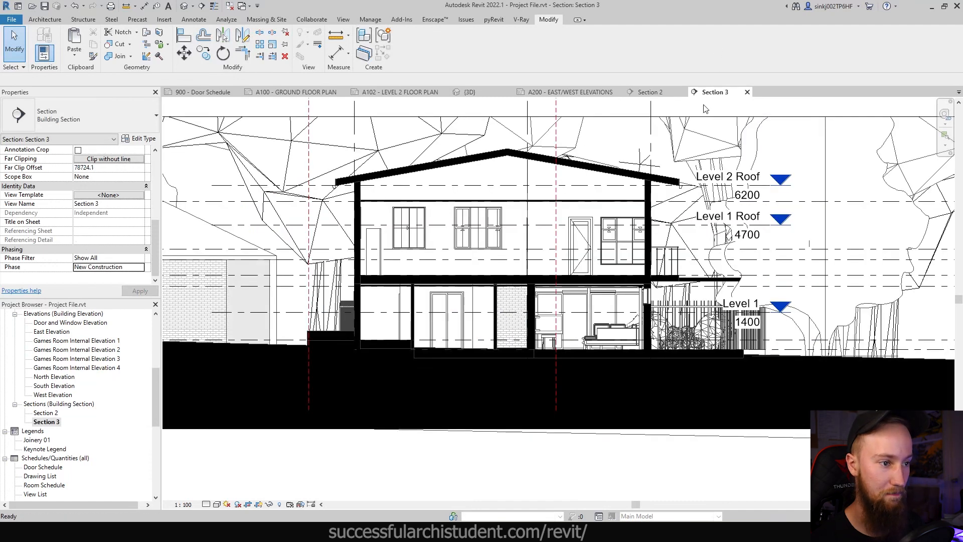
pyautogui.click(140, 269)
pyautogui.click(84, 284)
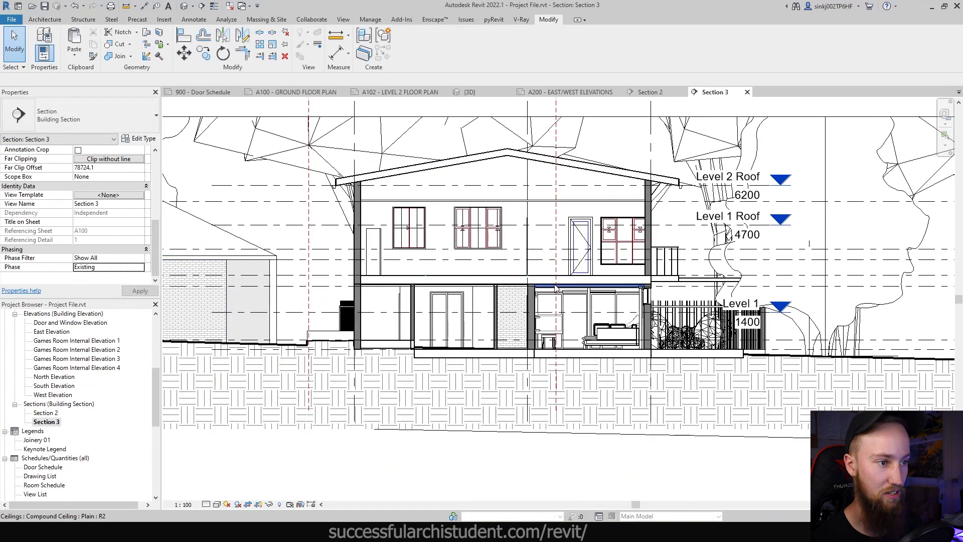
pyautogui.scroll(-3, 556, 288)
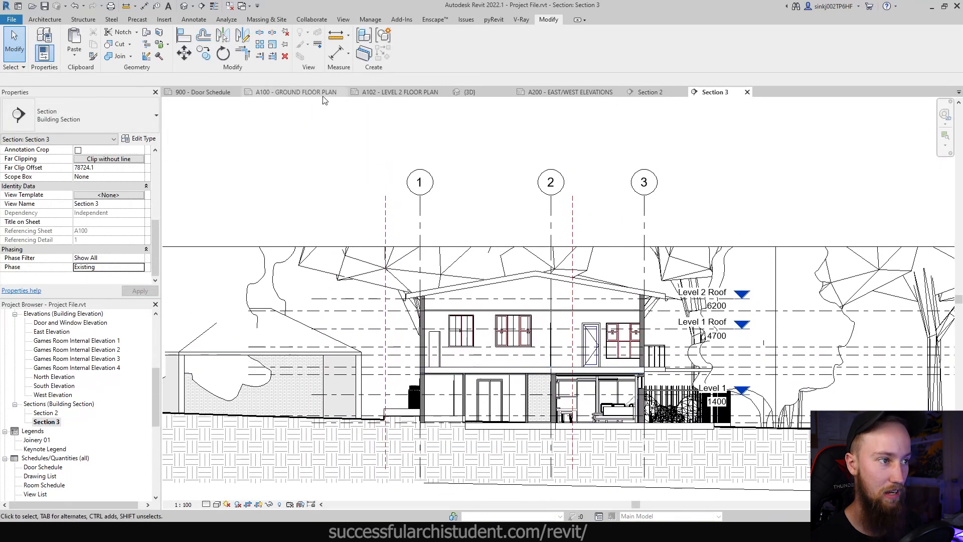
# Step: On the A100 ground floor plan, extend both ends of the Section 2 line outward to line up with the grid C bubbles
pyautogui.click(323, 95)
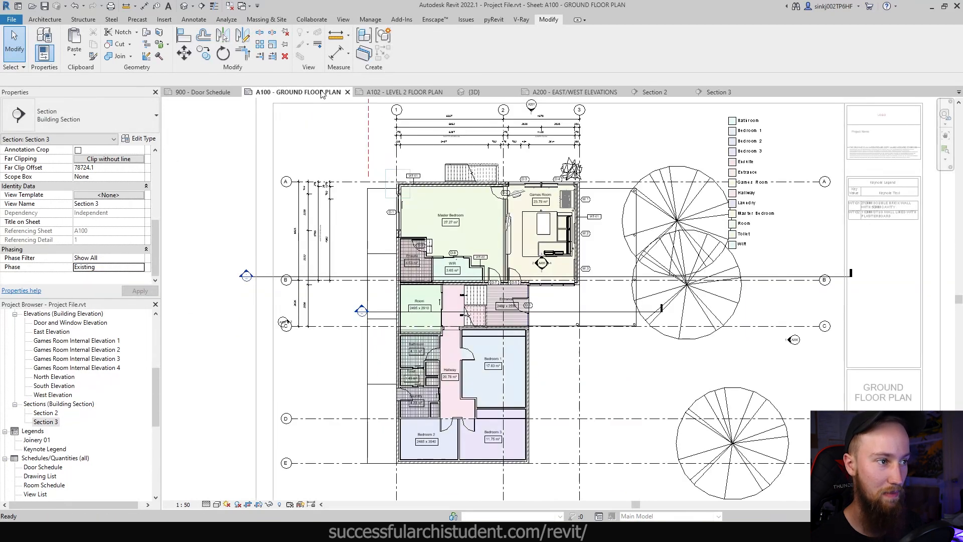
pyautogui.click(369, 314)
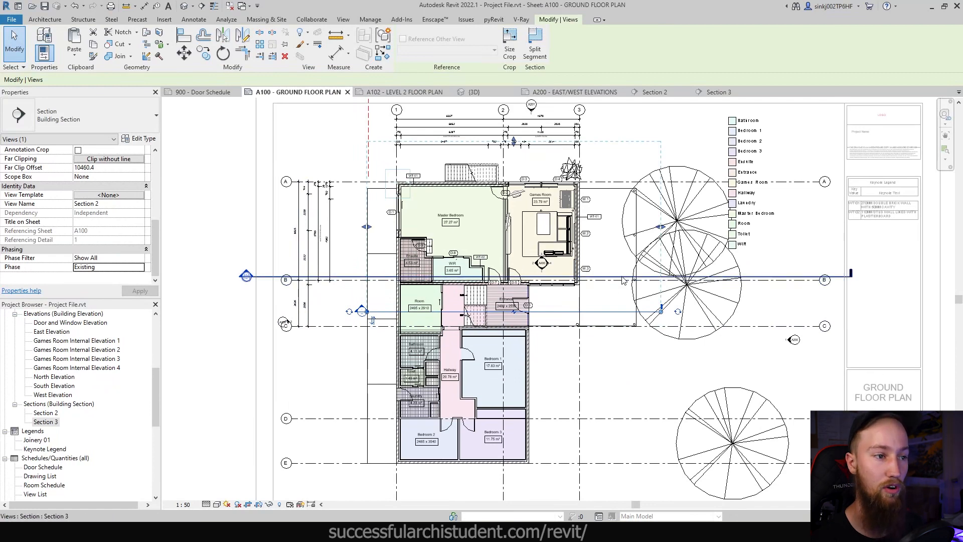
pyautogui.scroll(-2, 622, 278)
pyautogui.scroll(3, 505, 356)
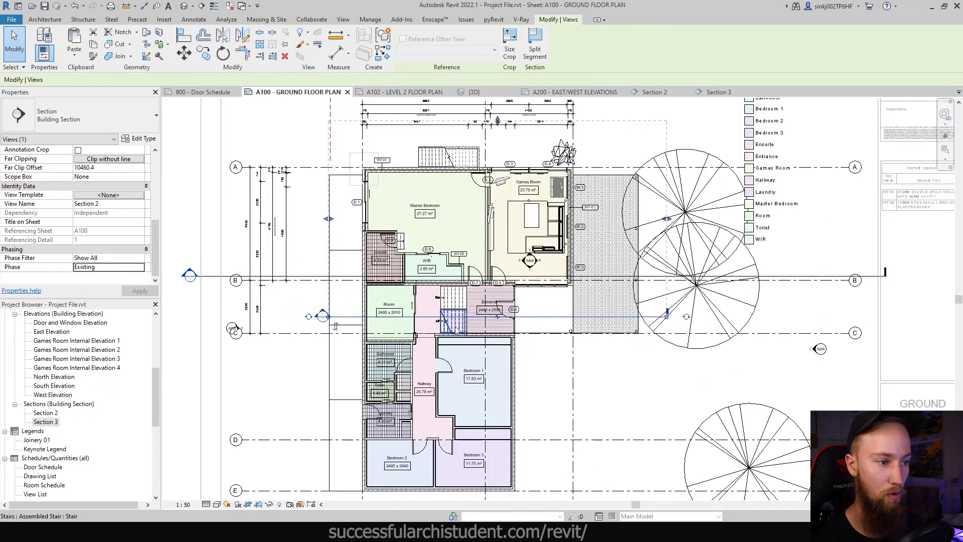
pyautogui.moveTo(322, 315); pyautogui.dragTo(235, 316)
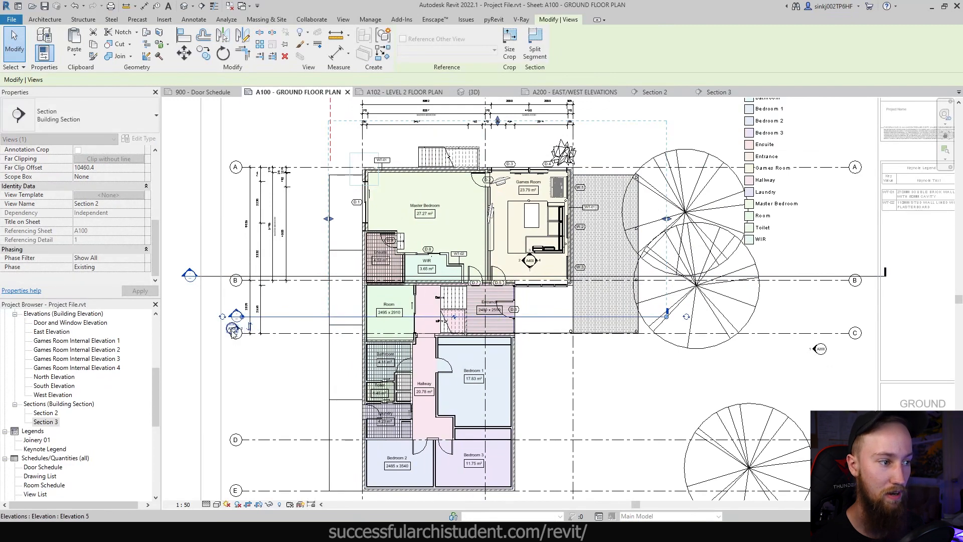
pyautogui.moveTo(668, 313); pyautogui.dragTo(859, 315)
# Step: Break the Section 2 line with a gap and shorten both segments to short stubs at the section head and tail
pyautogui.scroll(3, 550, 320)
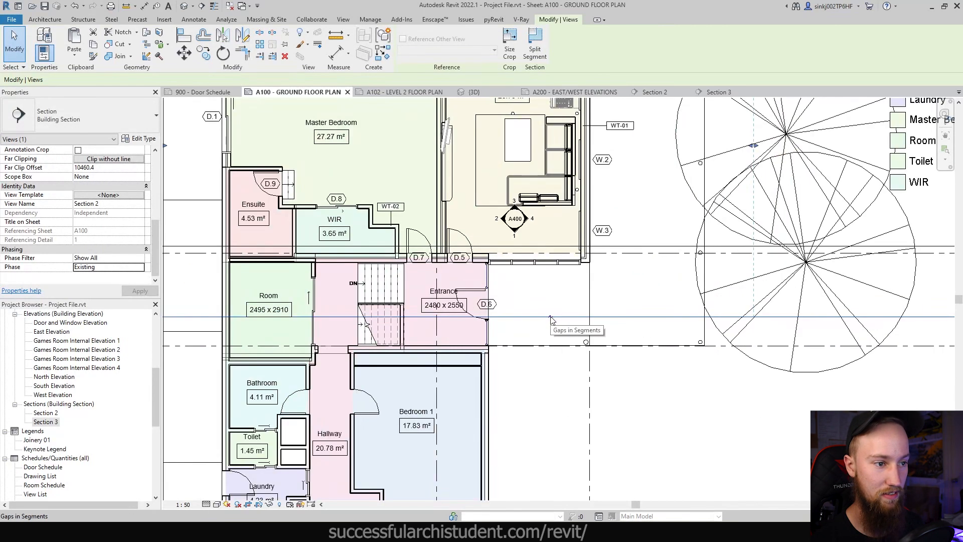
pyautogui.scroll(-4, 552, 321)
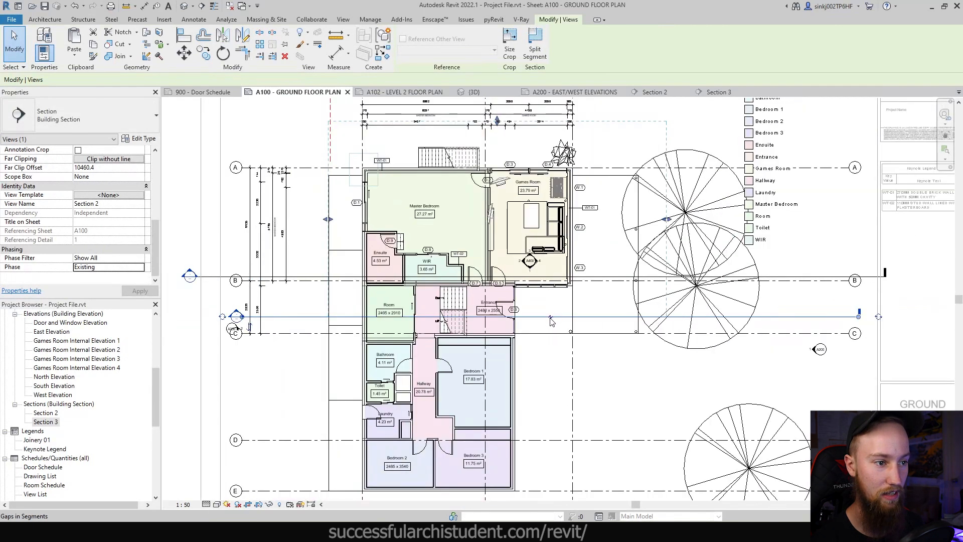
pyautogui.click(551, 321)
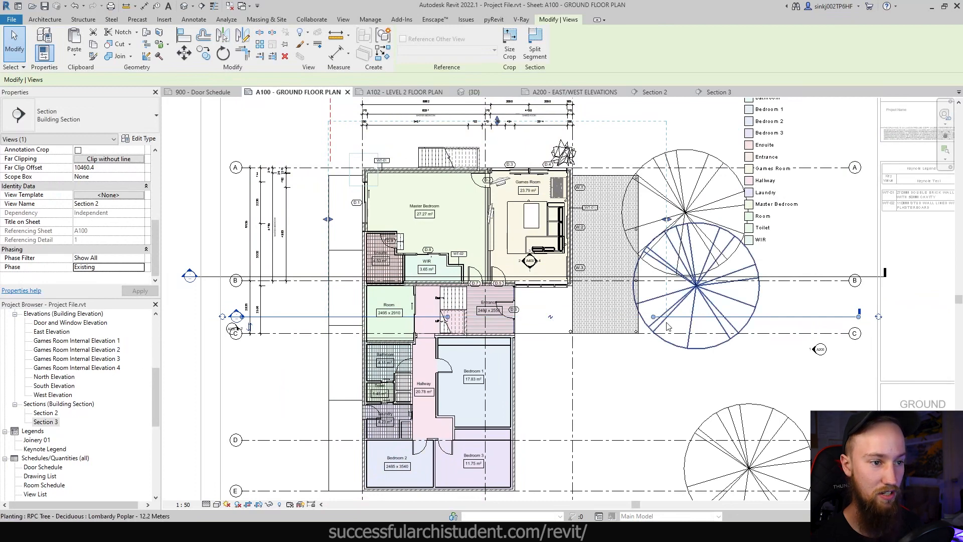
pyautogui.moveTo(655, 321); pyautogui.dragTo(848, 328)
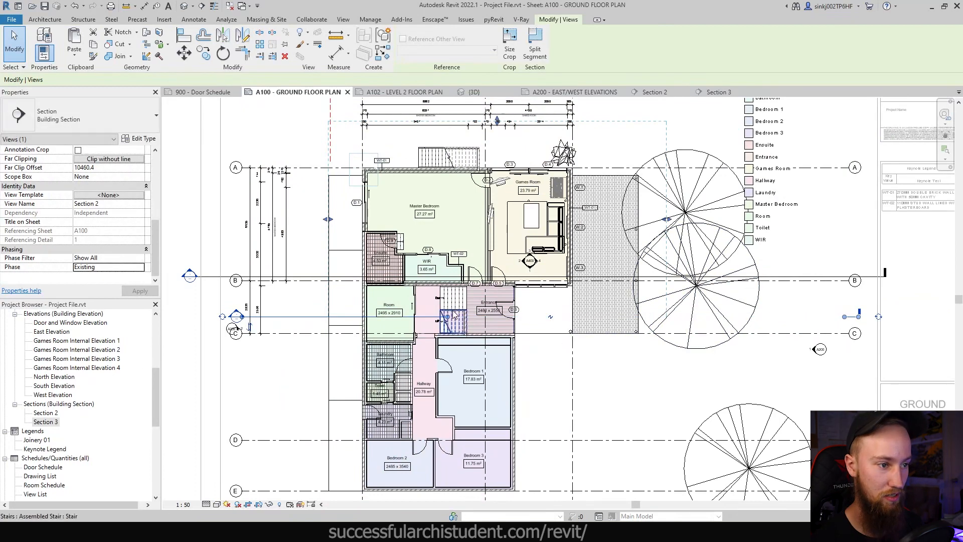
pyautogui.moveTo(448, 318); pyautogui.dragTo(254, 323)
pyautogui.press('Escape')
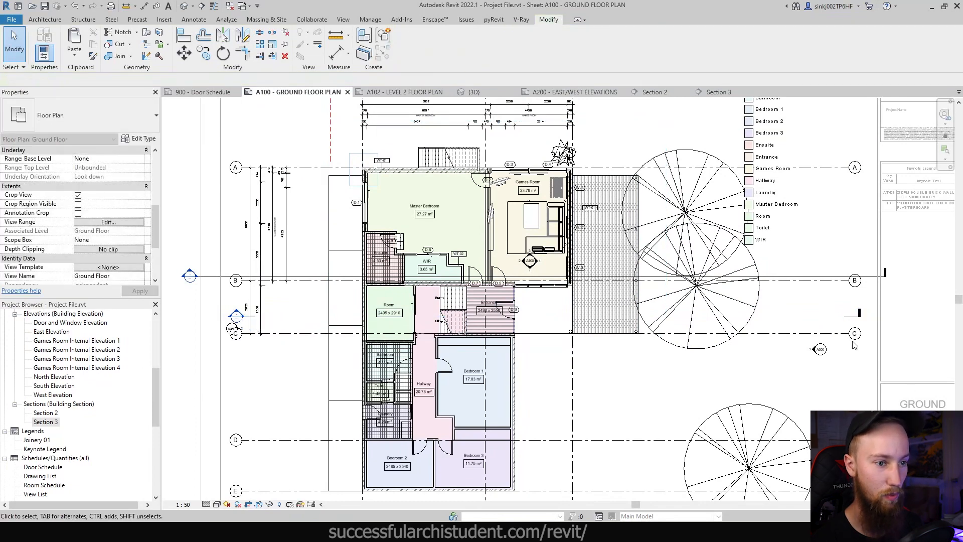
# Step: Pull the Section 3 line's ends in to the grid B bubbles, add a gap and shorten its segments to stubs
pyautogui.click(236, 275)
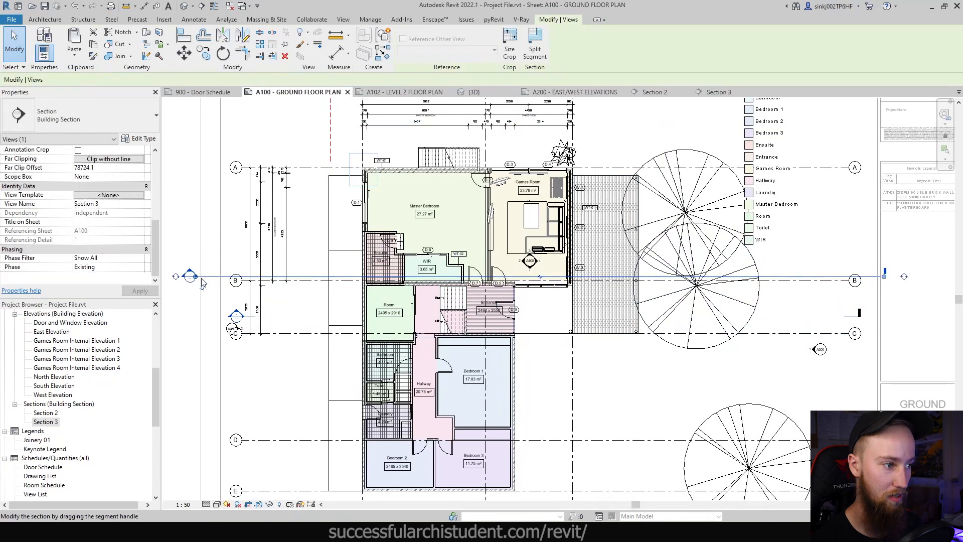
pyautogui.moveTo(240, 274); pyautogui.dragTo(240, 274)
pyautogui.click(540, 277)
pyautogui.moveTo(456, 276); pyautogui.dragTo(255, 277)
pyautogui.moveTo(672, 276); pyautogui.dragTo(861, 276)
pyautogui.click(721, 200)
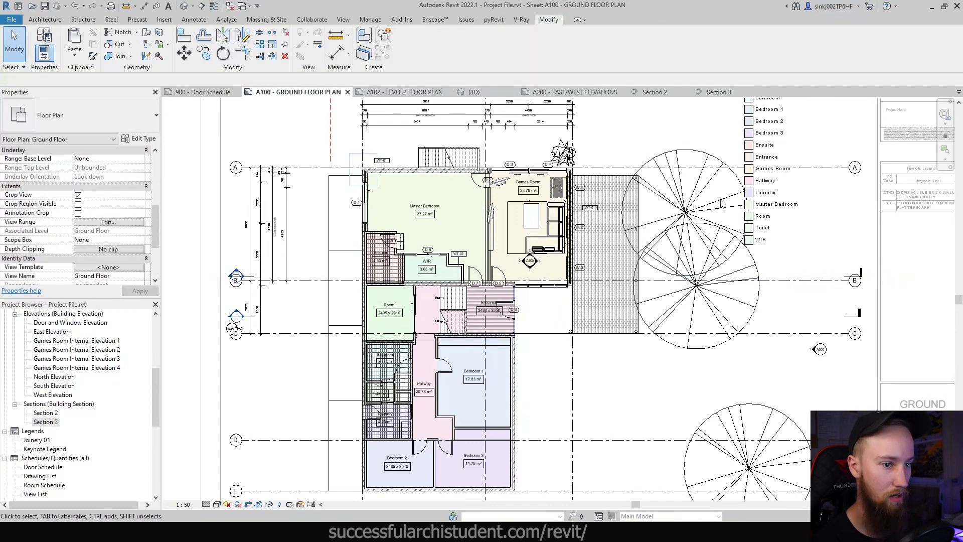
# Step: Examine the section heads beside grids B and C and the plan graphics, deactivating and reactivating the ground floor plan view on the sheet
pyautogui.scroll(3, 254, 272)
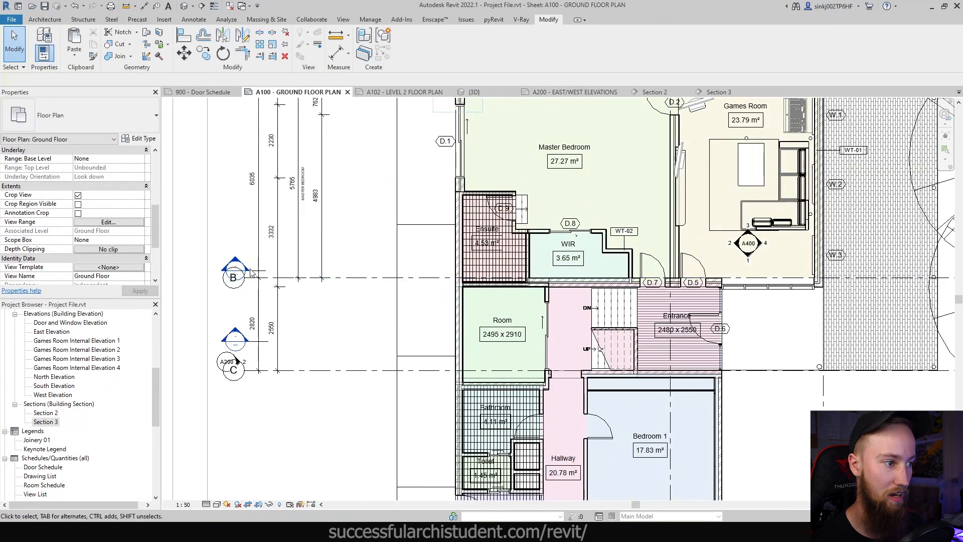
pyautogui.click(261, 274)
pyautogui.click(246, 266)
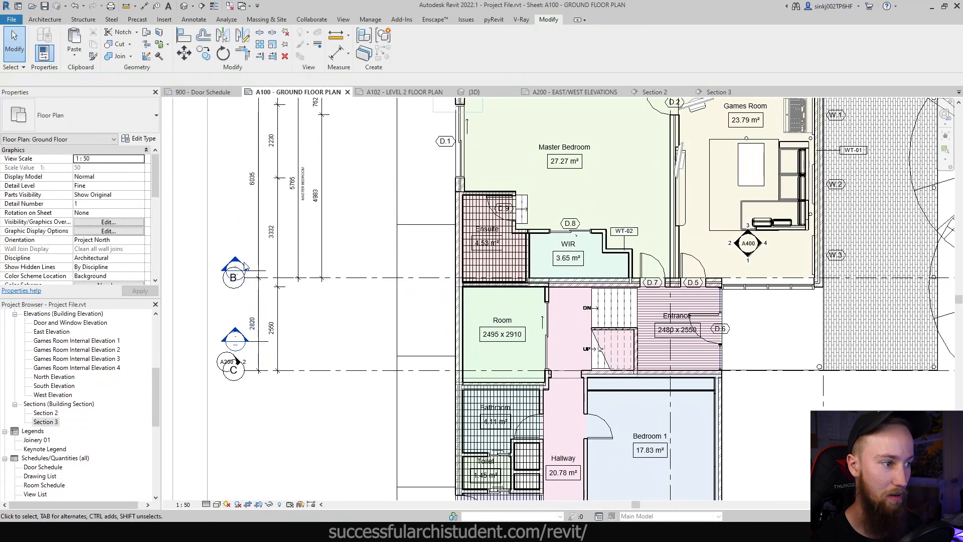
pyautogui.doubleClick(231, 230)
pyautogui.scroll(2, 430, 351)
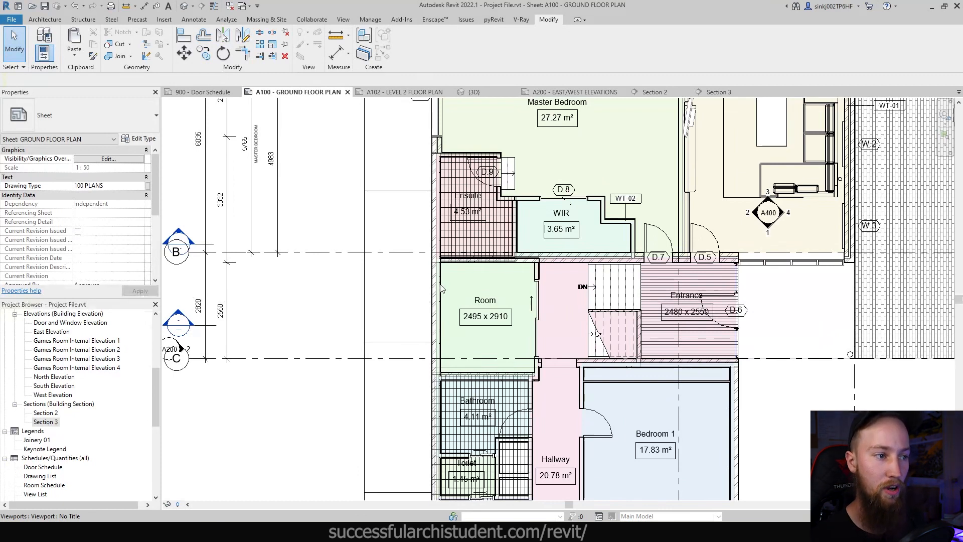
pyautogui.scroll(4, 433, 293)
pyautogui.scroll(-5, 436, 289)
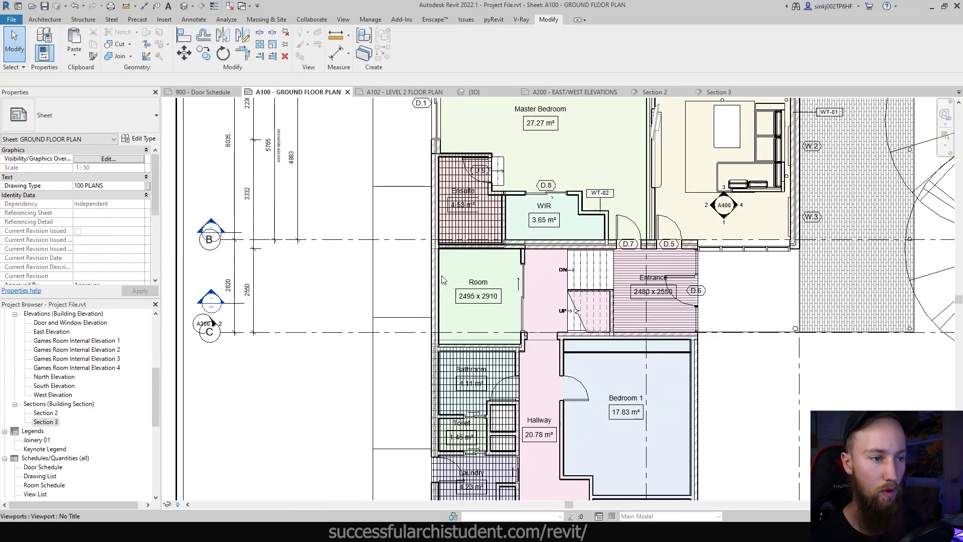
pyautogui.scroll(-2, 437, 278)
pyautogui.doubleClick(517, 244)
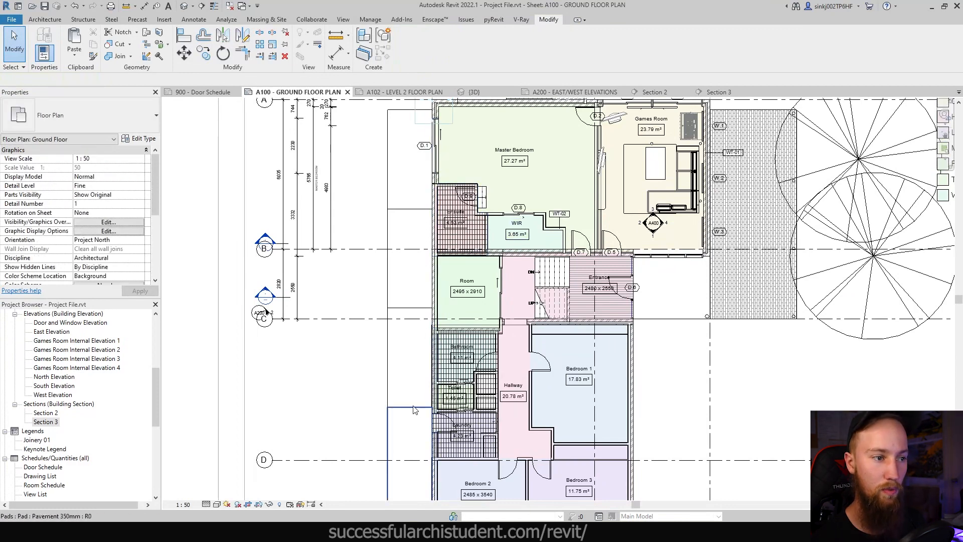
pyautogui.scroll(-2, 416, 396)
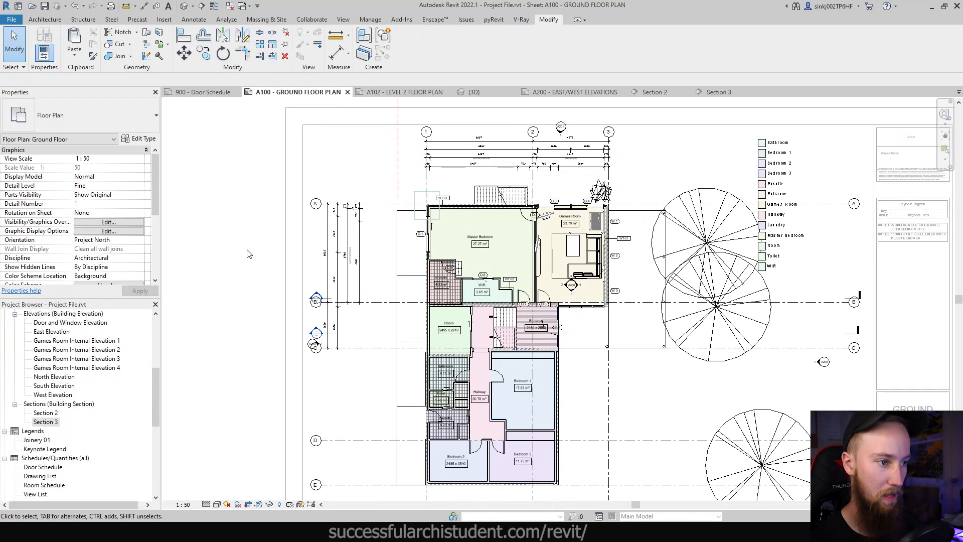
# Step: Set the surface transparency of the Walls category to 0 in the ground floor plan's visibility overrides
pyautogui.press('v')
pyautogui.press('v')
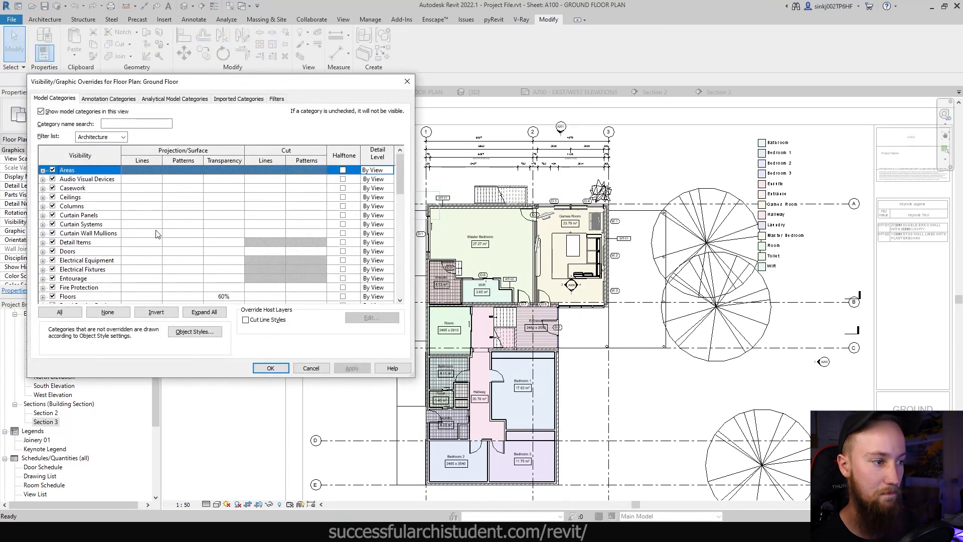
pyautogui.click(101, 207)
pyautogui.press('w')
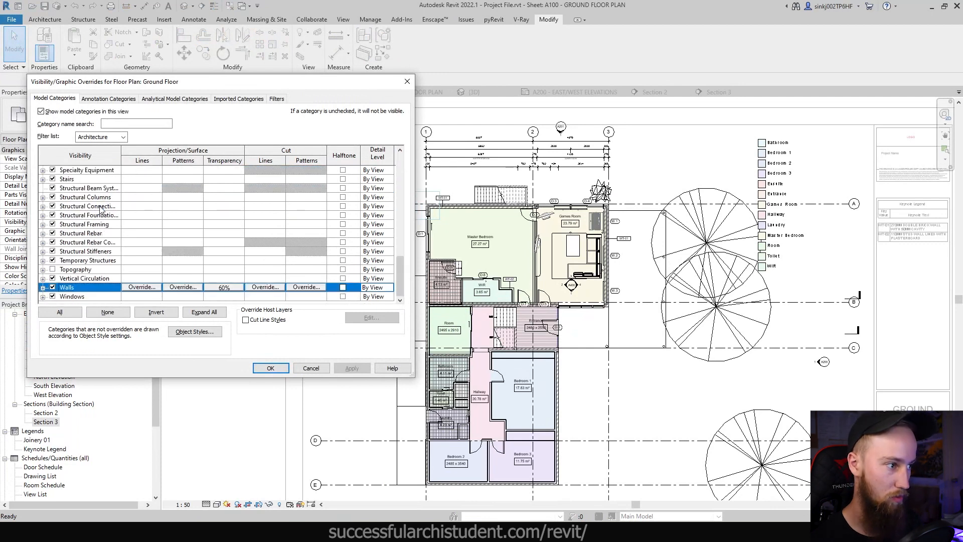
pyautogui.click(224, 288)
pyautogui.write('0')
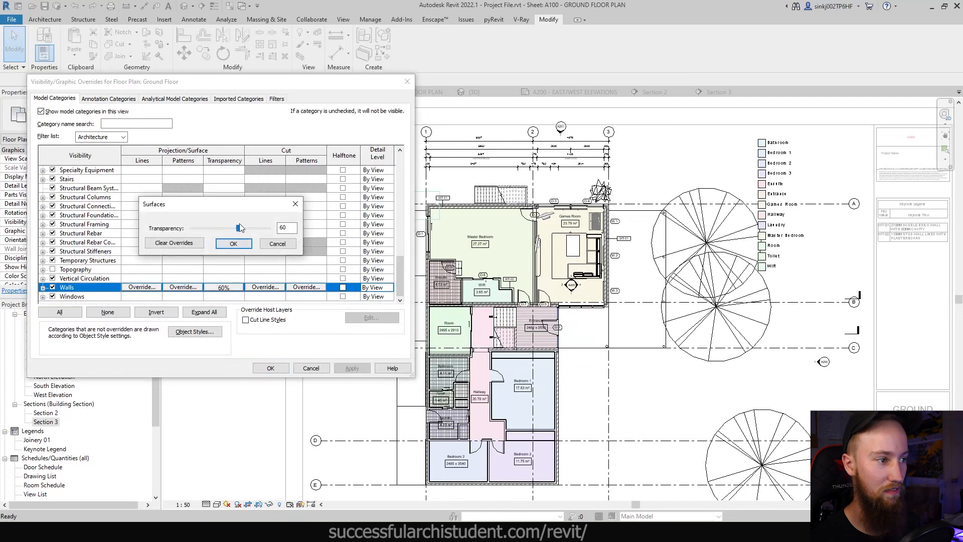
pyautogui.click(233, 244)
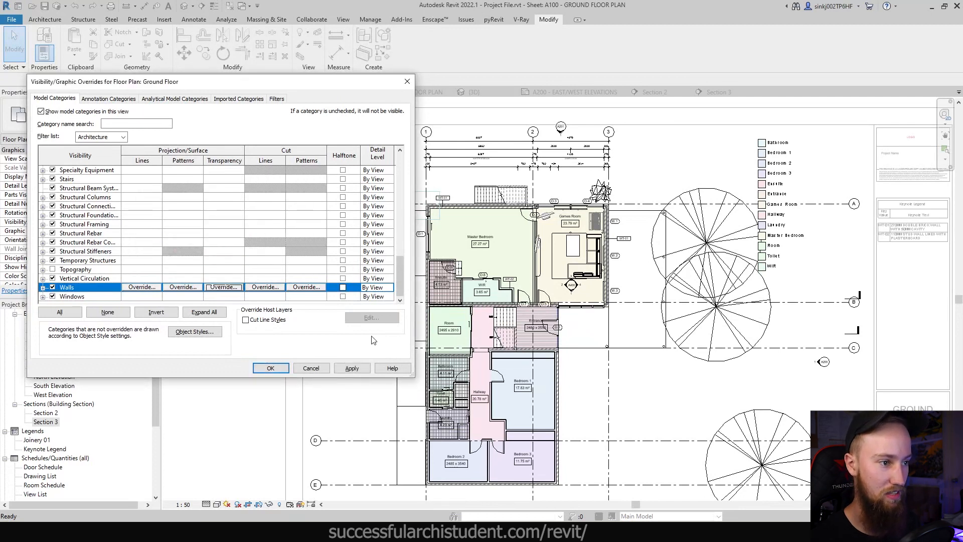
pyautogui.click(353, 369)
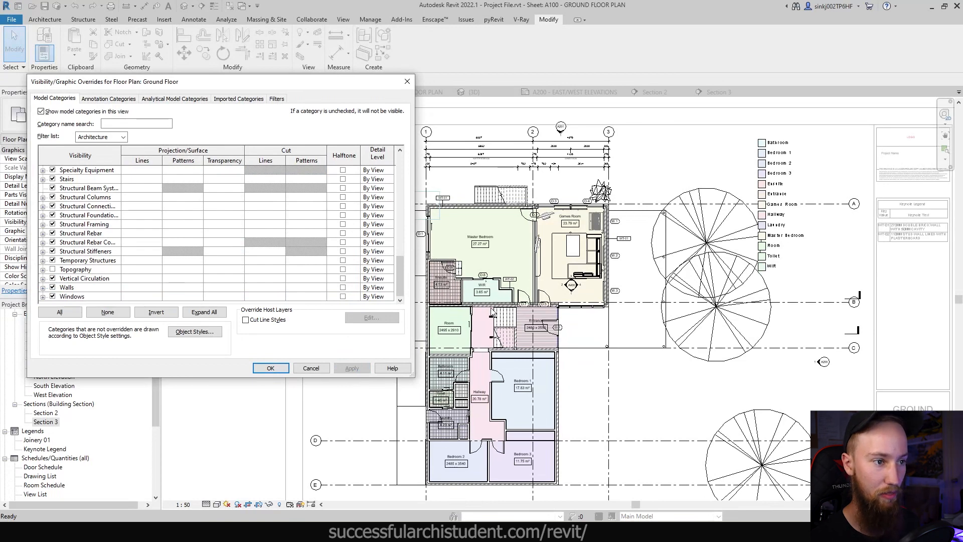
pyautogui.press('Return')
# Step: Review the room graphics and remove the surface transparency from the Floors category in the ground floor plan's visibility overrides
pyautogui.scroll(4, 426, 302)
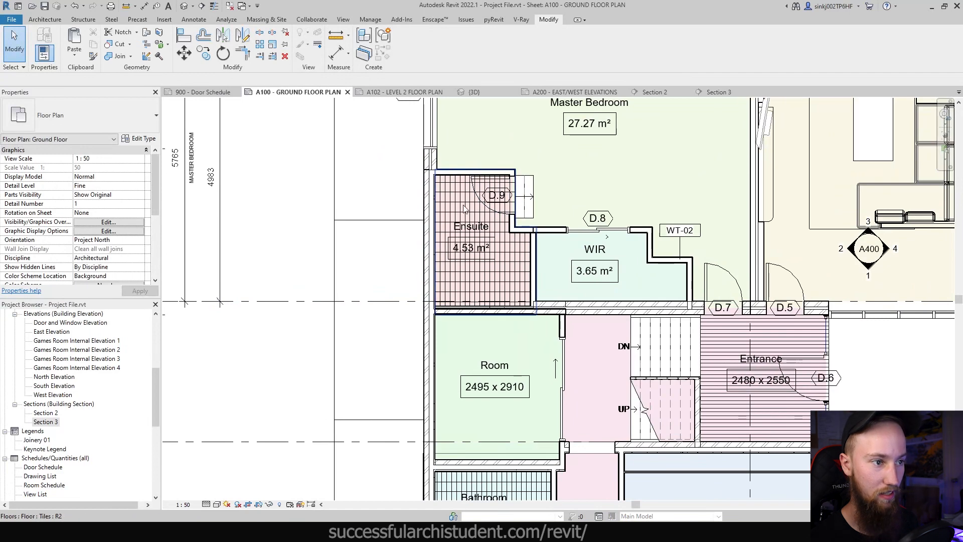
pyautogui.scroll(-3, 464, 209)
pyautogui.scroll(2, 481, 307)
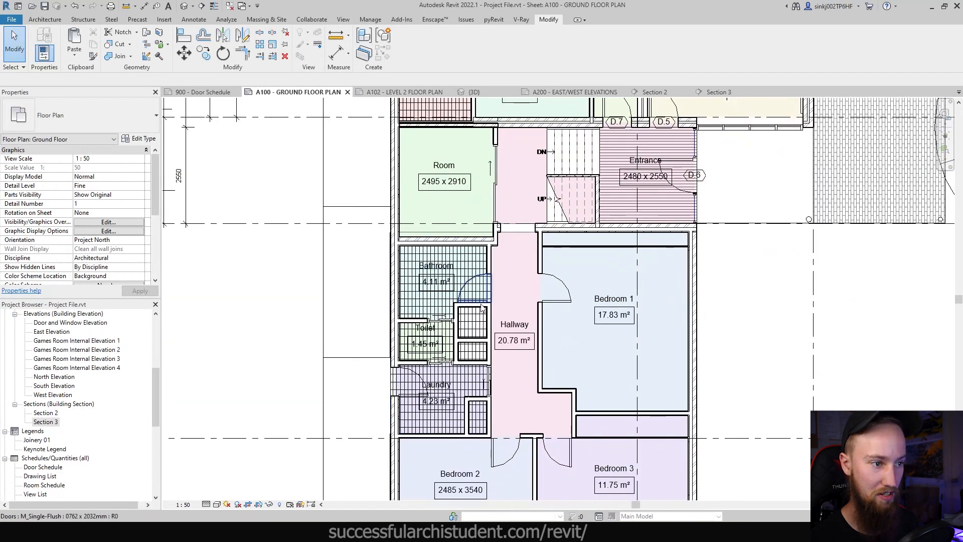
pyautogui.scroll(-2, 441, 289)
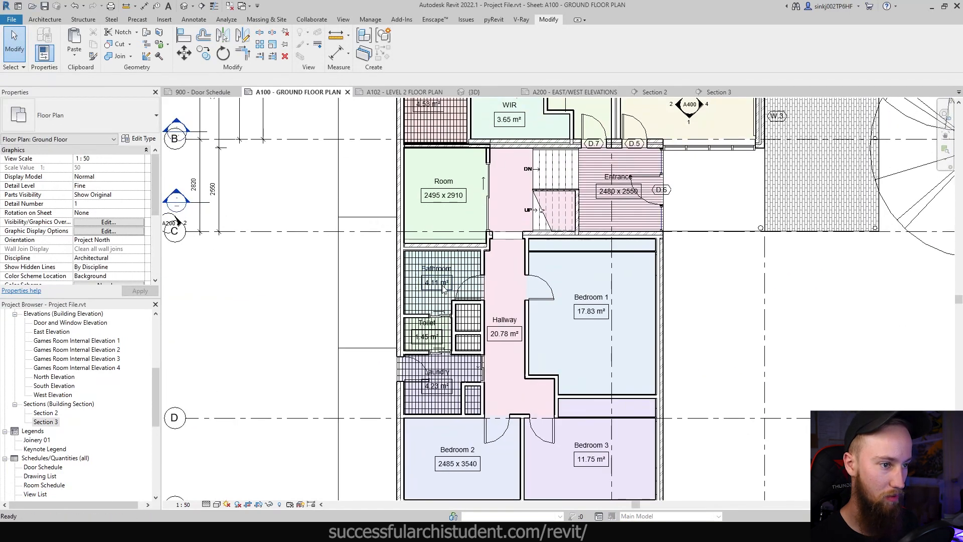
pyautogui.press('v')
pyautogui.press('g')
pyautogui.press('w')
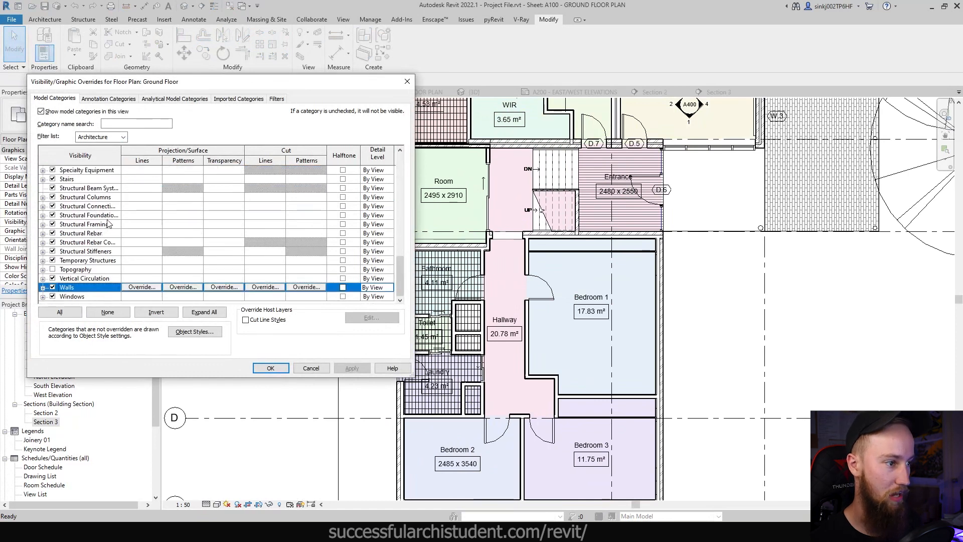
pyautogui.scroll(10, 236, 246)
pyautogui.click(227, 252)
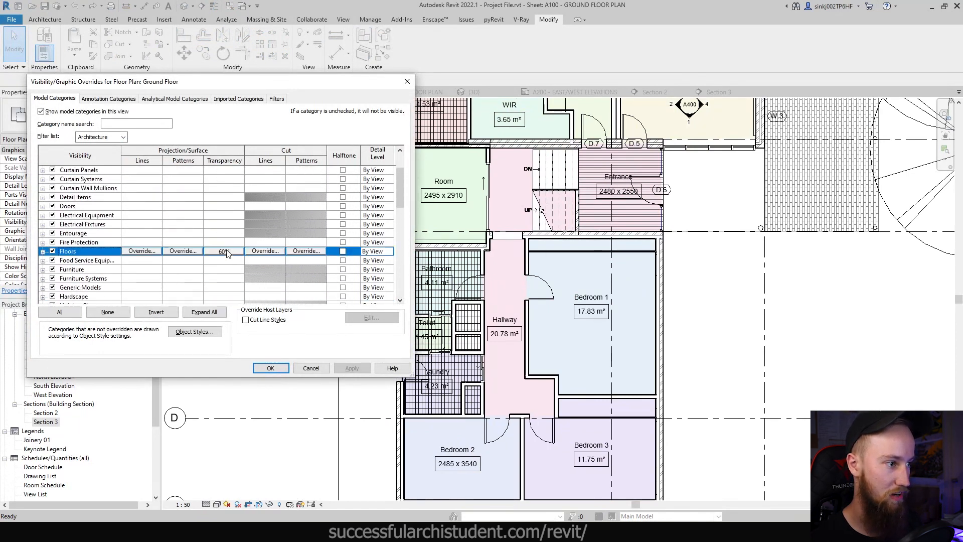
pyautogui.click(225, 251)
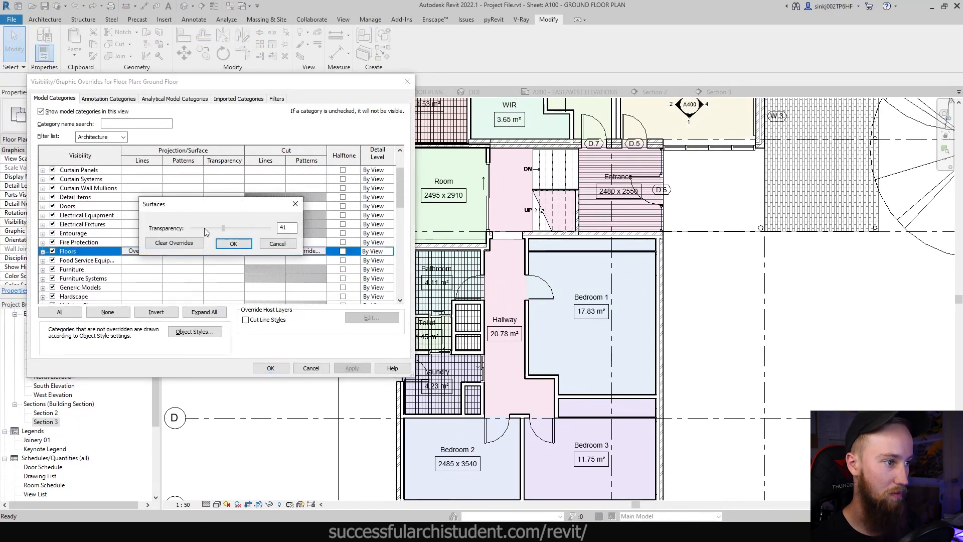
pyautogui.click(233, 243)
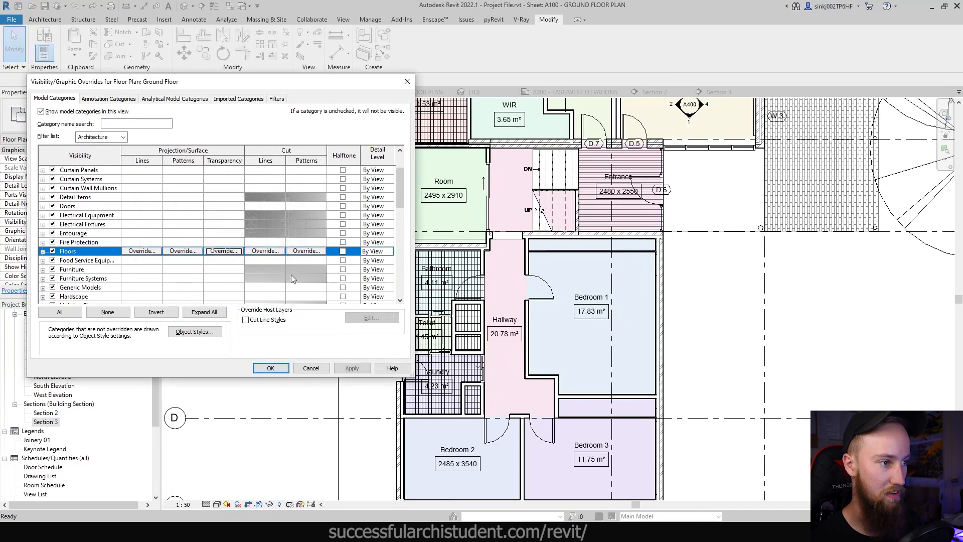
pyautogui.click(354, 368)
# Step: Override the Walls category's cut foreground pattern with Solid fill in the ground floor plan's visibility overrides
pyautogui.scroll(-11, 165, 239)
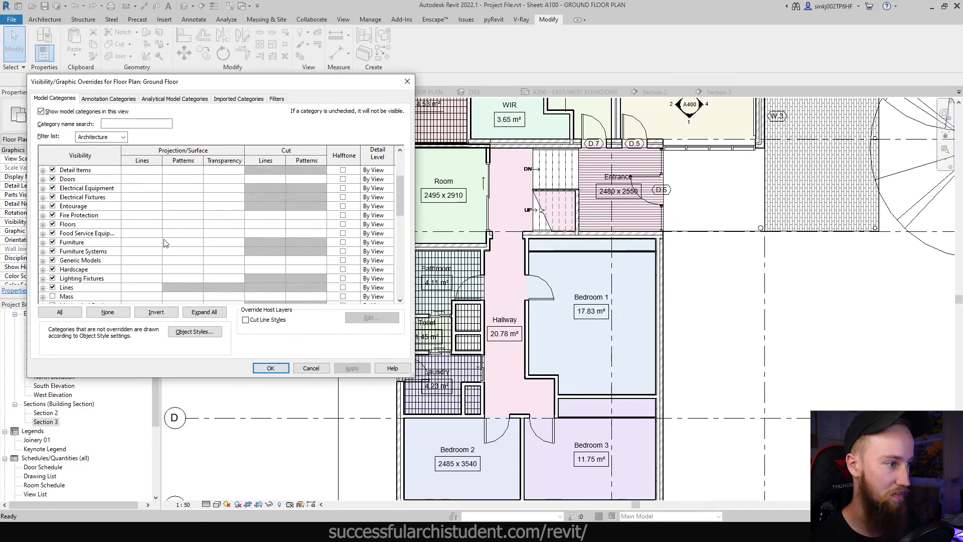
pyautogui.click(76, 287)
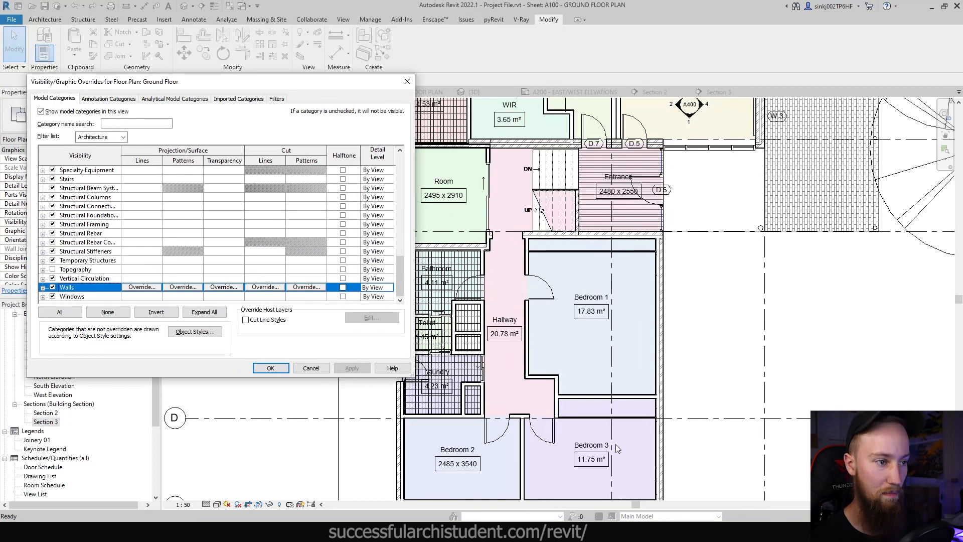
pyautogui.click(315, 287)
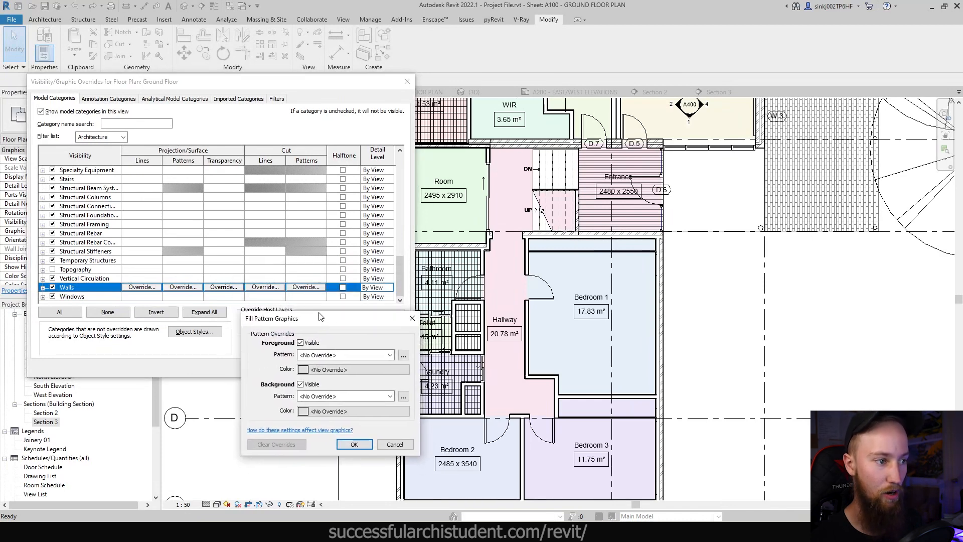
pyautogui.moveTo(321, 316); pyautogui.dragTo(300, 244)
pyautogui.click(293, 273)
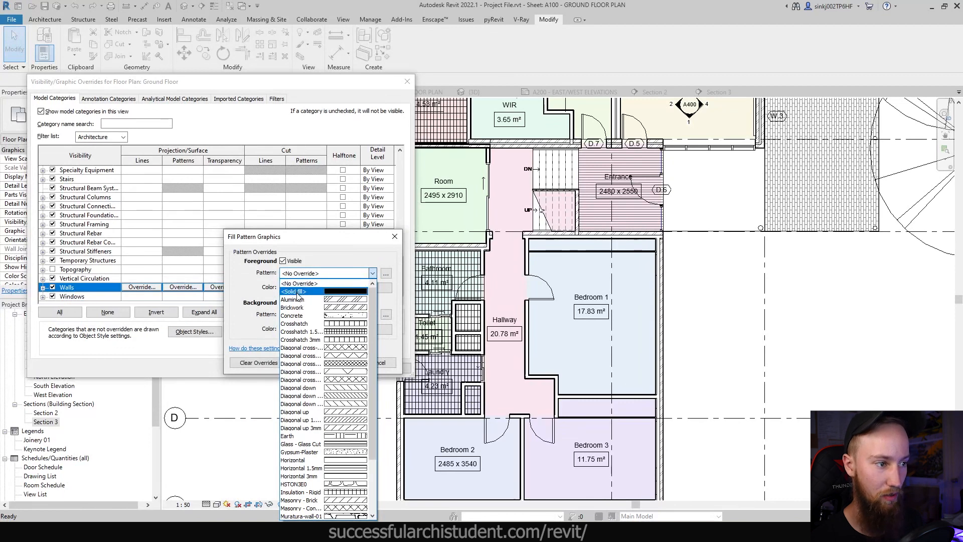
pyautogui.click(297, 292)
# Step: Set the wall cut fill's foreground color to dark grey RGB 051-051-051 and apply the visibility overrides
pyautogui.click(326, 287)
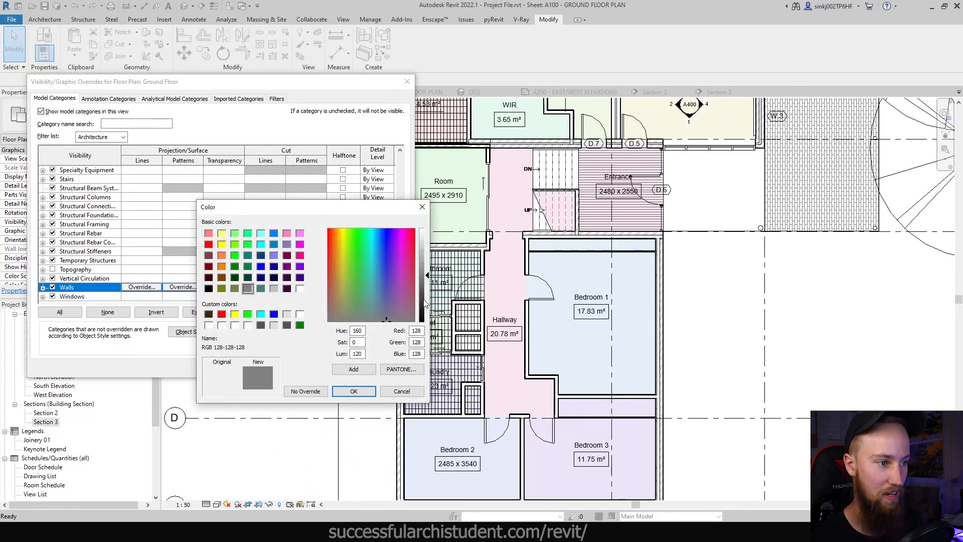
pyautogui.click(261, 325)
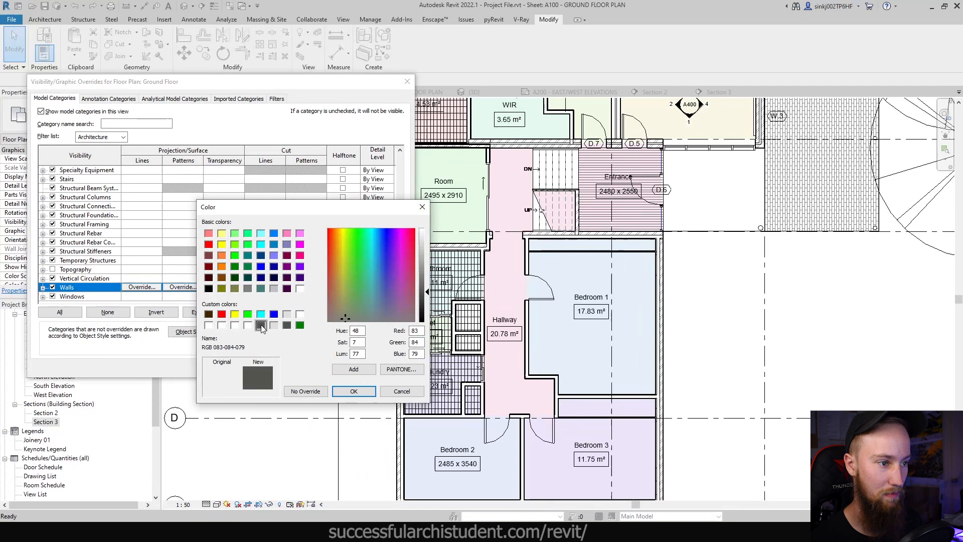
pyautogui.click(286, 325)
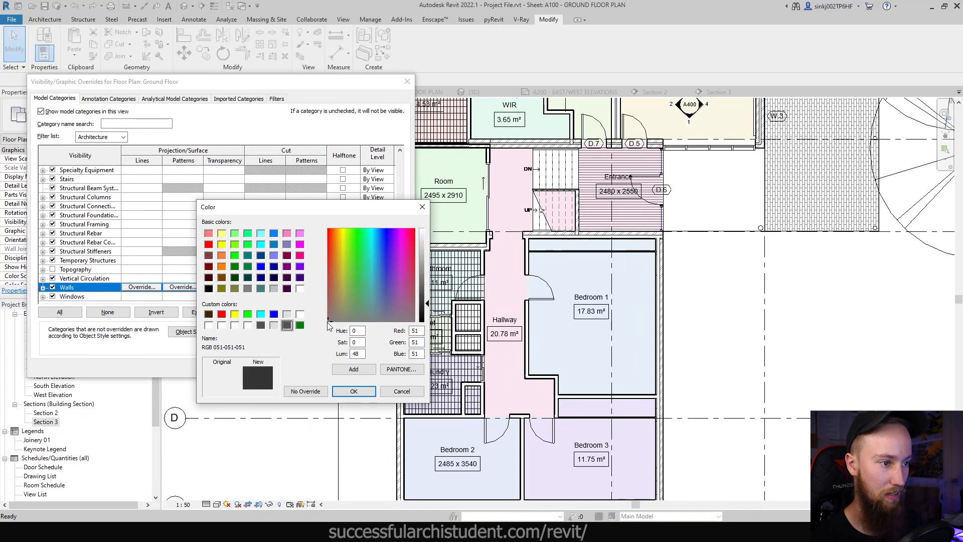
pyautogui.click(354, 392)
pyautogui.click(327, 364)
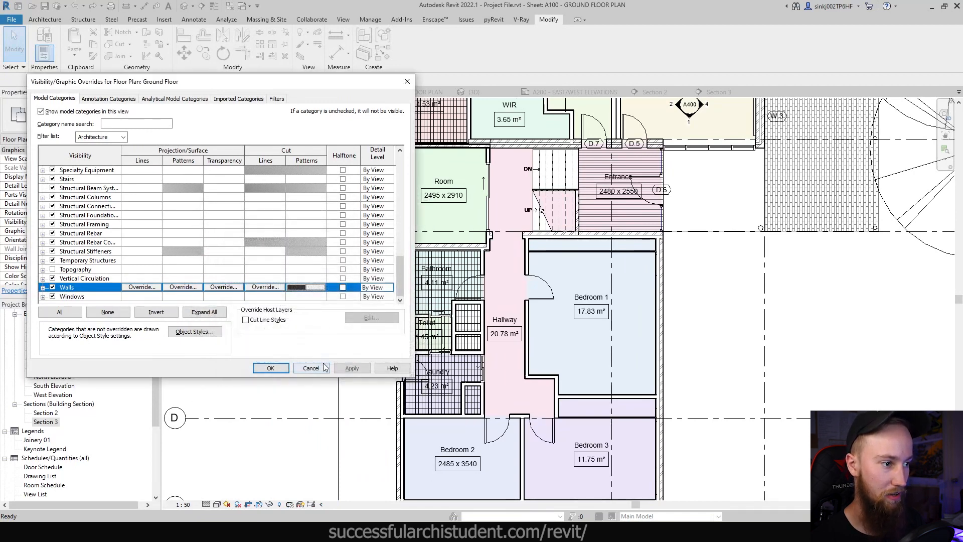
pyautogui.click(342, 365)
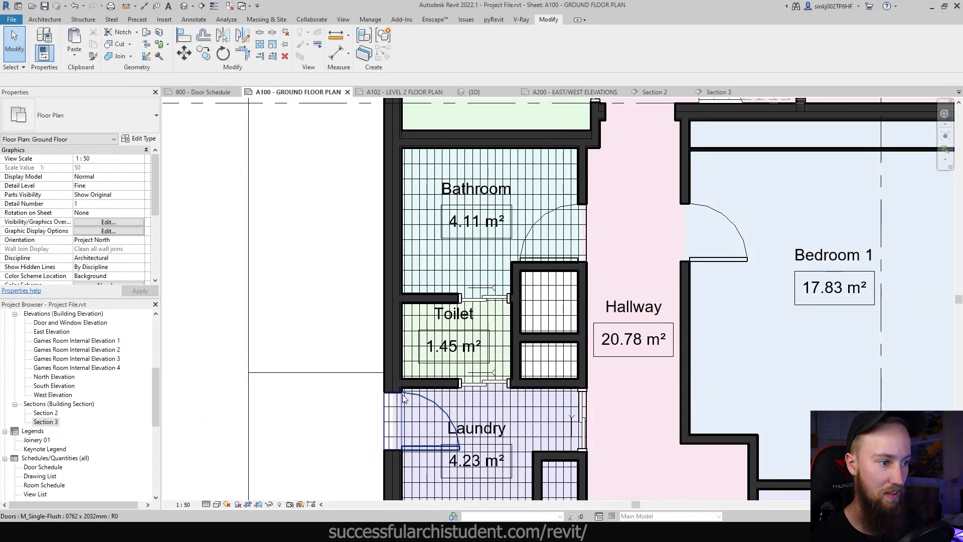
# Step: Set the ground floor plan's detail level to Coarse
pyautogui.scroll(-2, 482, 367)
pyautogui.moveTo(481, 366); pyautogui.dragTo(493, 440, button='middle')
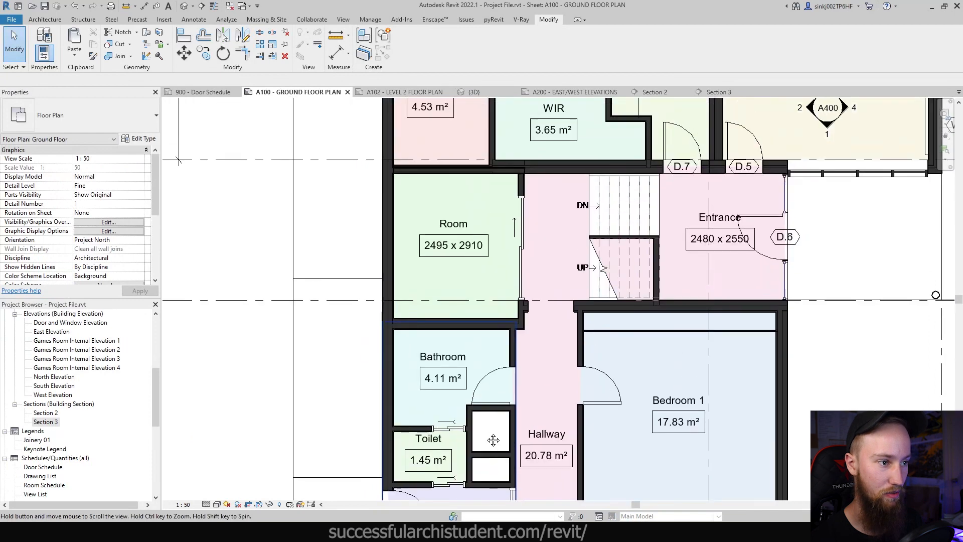
pyautogui.scroll(-2, 422, 348)
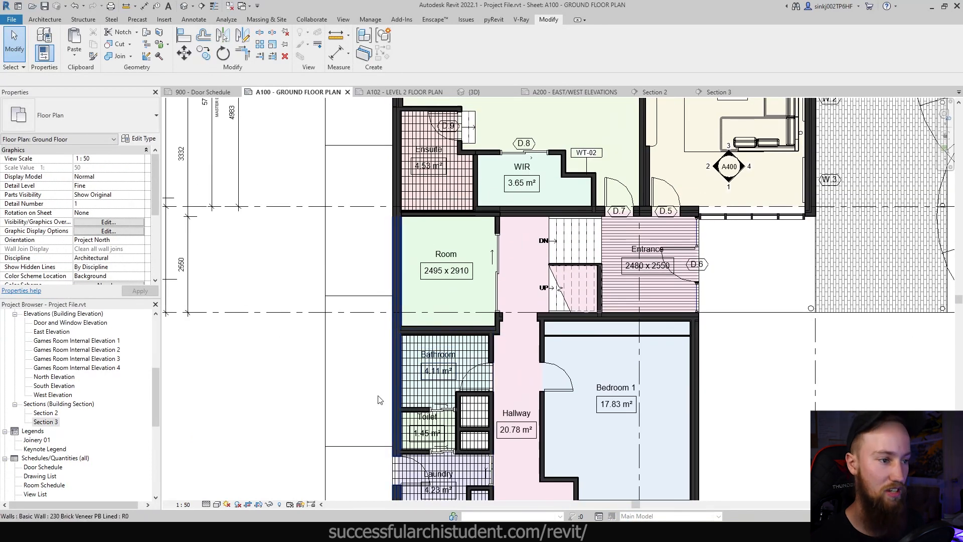
pyautogui.click(205, 505)
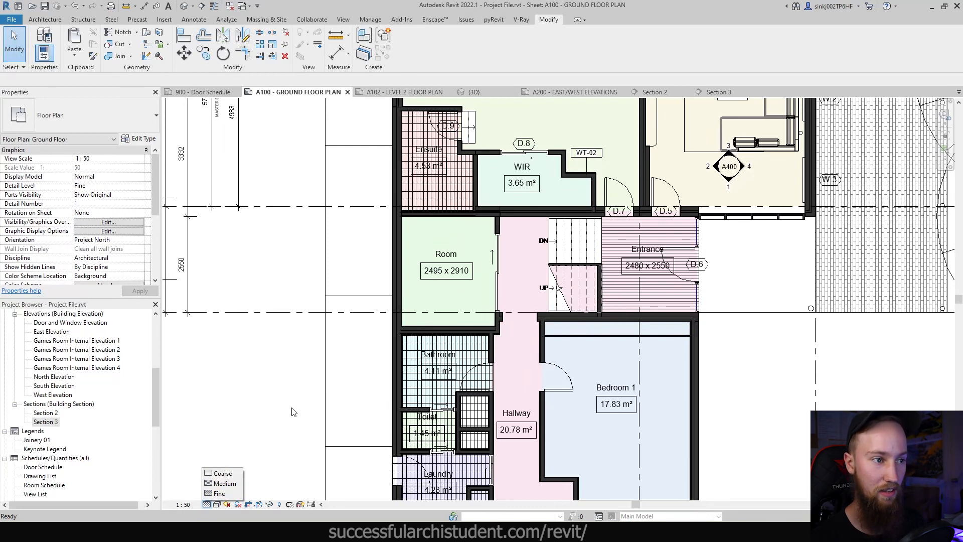
pyautogui.click(221, 474)
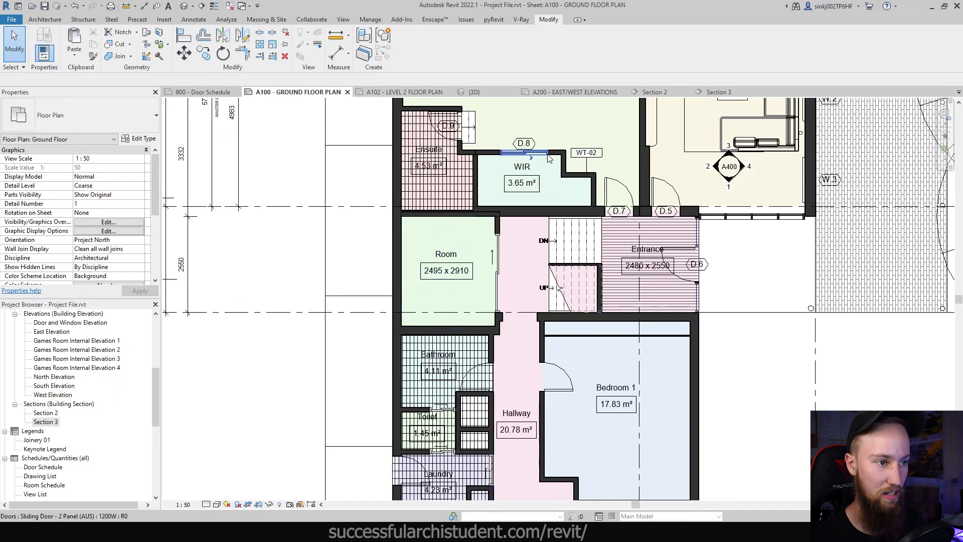
pyautogui.click(524, 152)
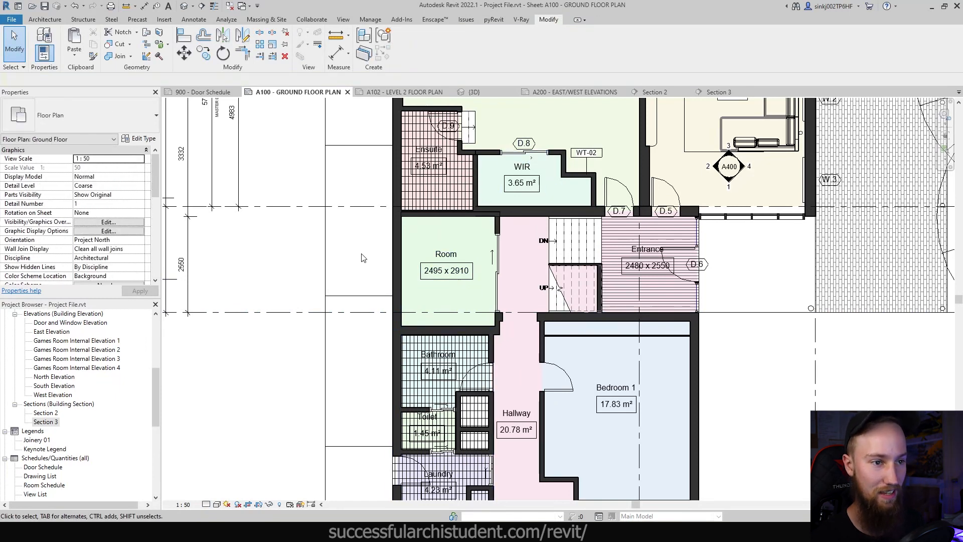
# Step: Move the West Elevation marker down clear of the grid C bubble, between grids C and D
pyautogui.scroll(-3, 366, 255)
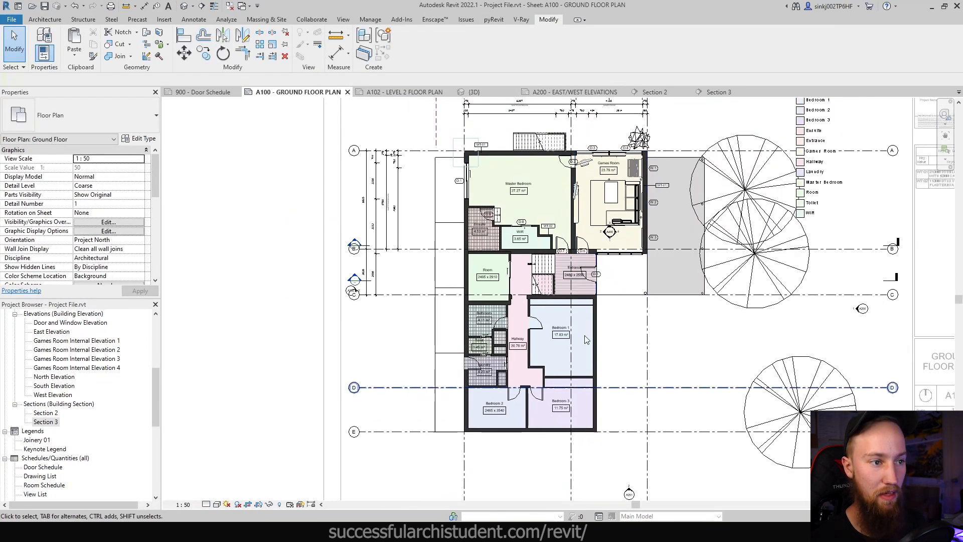
pyautogui.scroll(1, 613, 336)
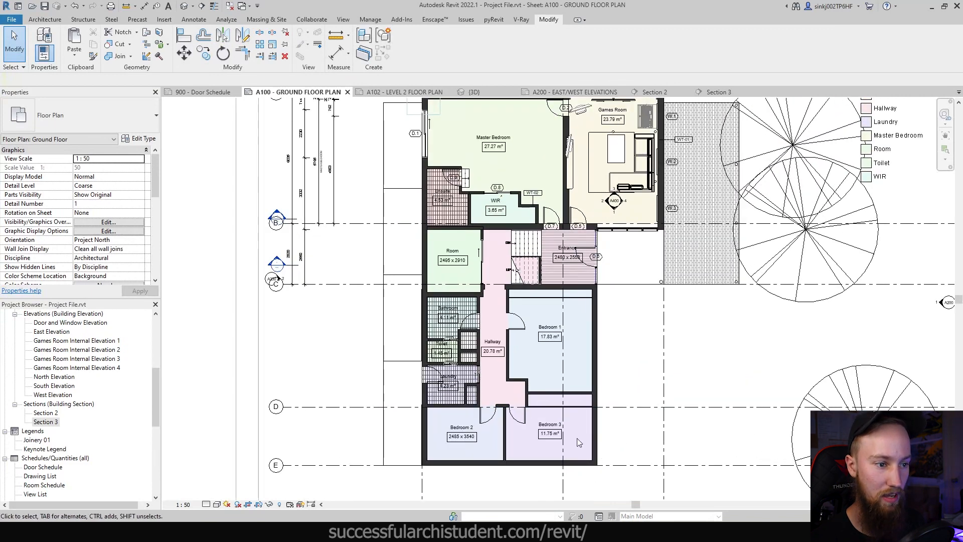
pyautogui.moveTo(577, 438); pyautogui.dragTo(573, 492, button='middle')
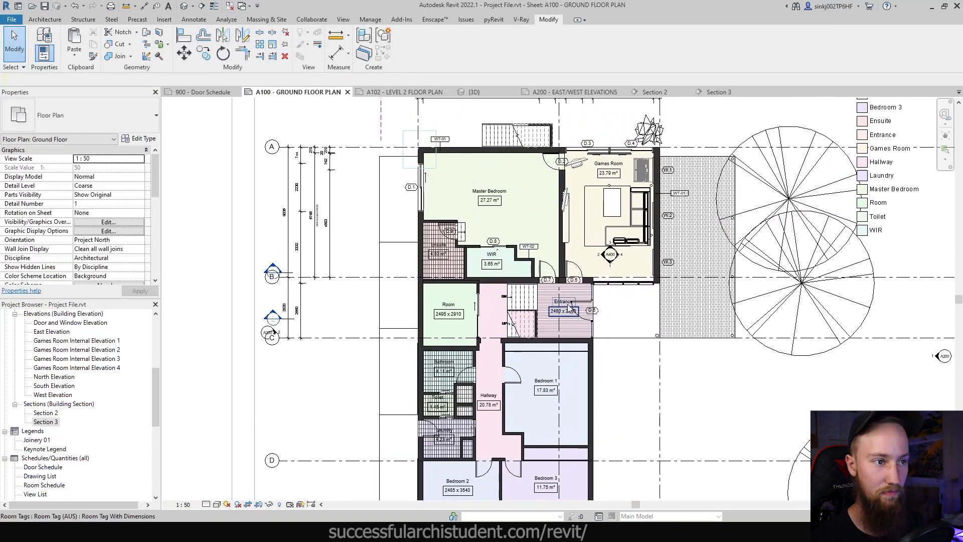
pyautogui.scroll(-2, 569, 306)
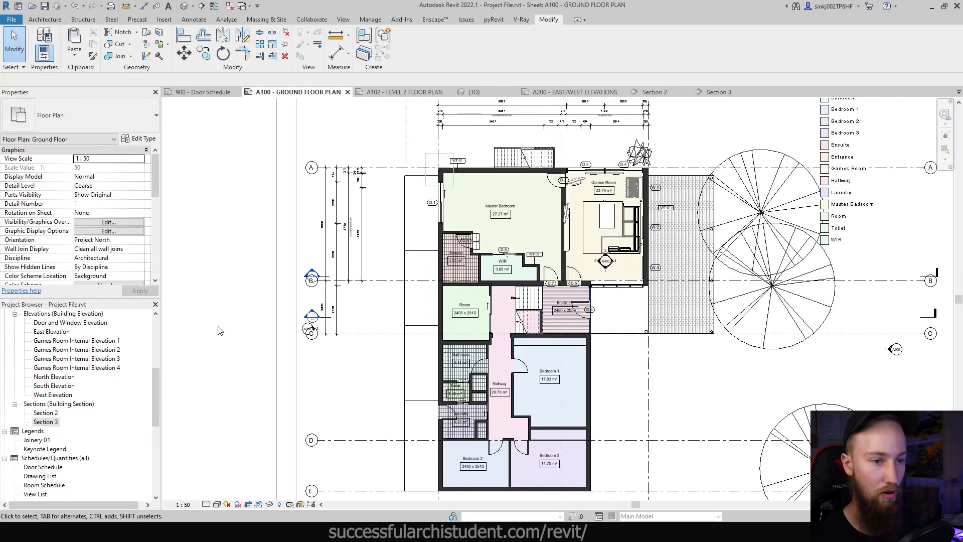
pyautogui.scroll(2, 184, 416)
pyautogui.moveTo(327, 286)
pyautogui.mouseDown()
pyautogui.moveTo(381, 341)
pyautogui.moveTo(364, 356)
pyautogui.mouseUp()
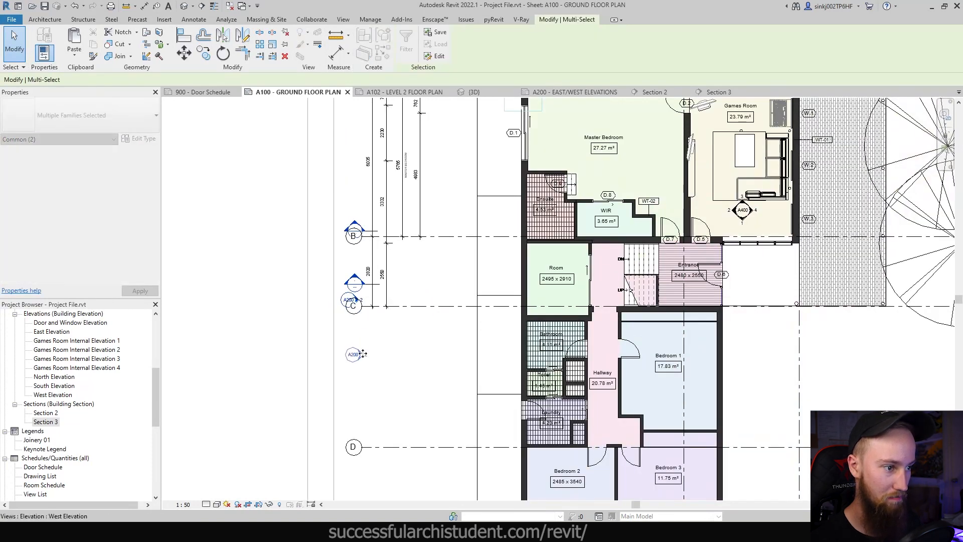
pyautogui.press('Escape')
# Step: Add an elbow to grid B's west end and pull its bubble down clear of the section head
pyautogui.scroll(2, 366, 250)
pyautogui.scroll(-2, 366, 251)
pyautogui.scroll(4, 366, 225)
pyautogui.click(366, 224)
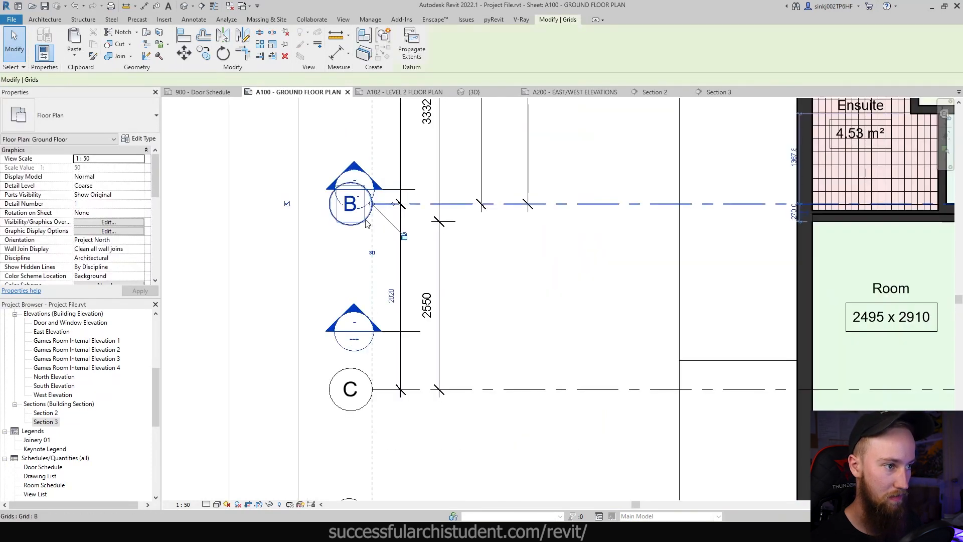
pyautogui.click(393, 207)
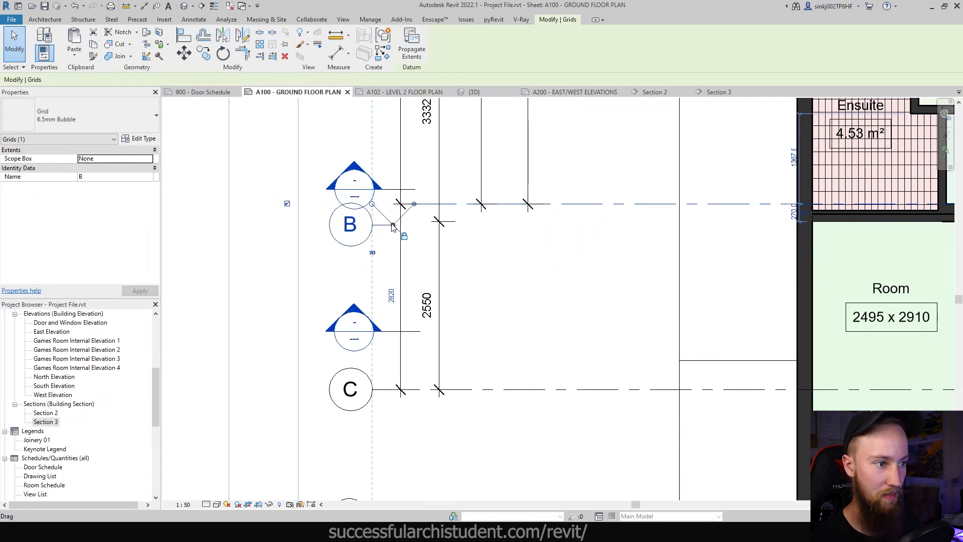
pyautogui.moveTo(393, 225); pyautogui.dragTo(392, 239)
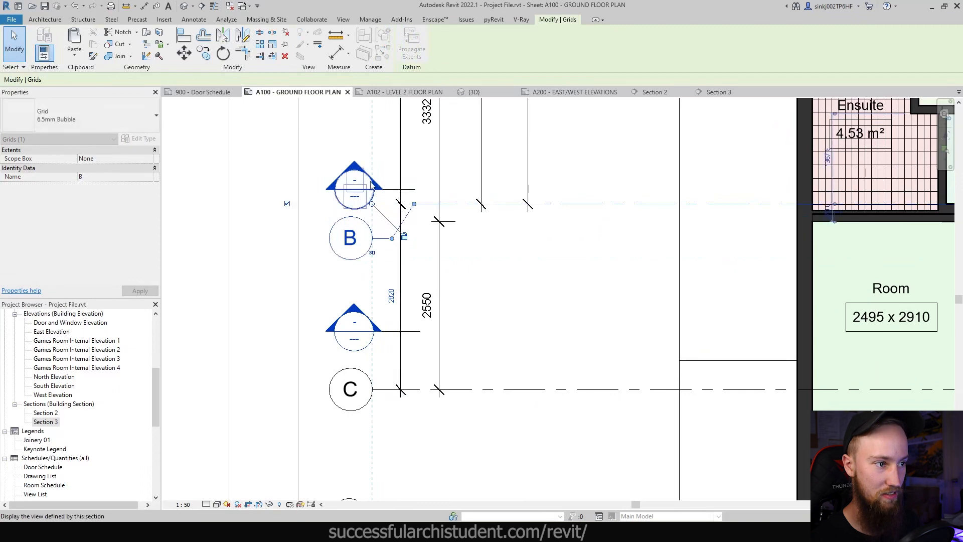
pyautogui.click(513, 298)
# Step: Add an elbow to grid B's east end so its bubble sits below the section line end
pyautogui.scroll(-5, 513, 299)
pyautogui.scroll(4, 662, 267)
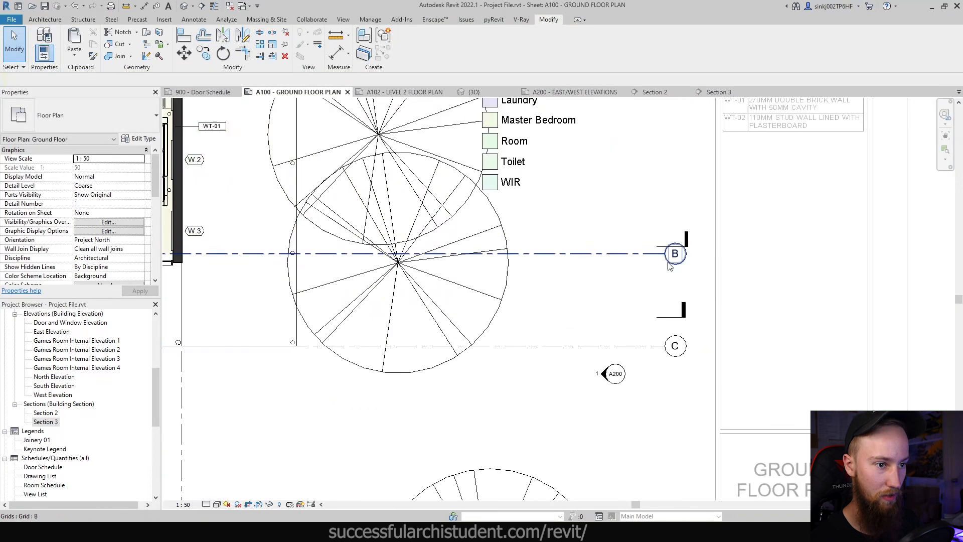
pyautogui.click(645, 249)
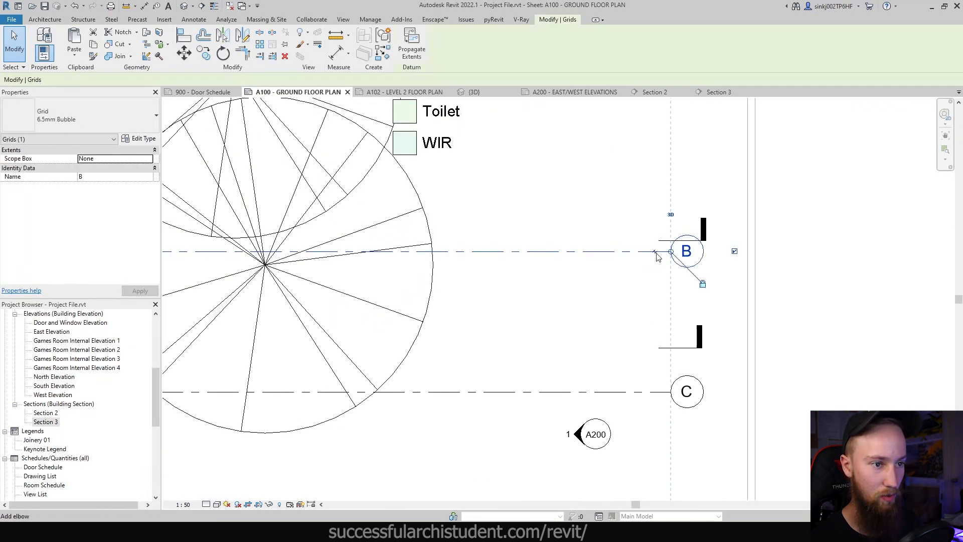
pyautogui.click(664, 259)
pyautogui.click(712, 273)
pyautogui.scroll(-5, 672, 271)
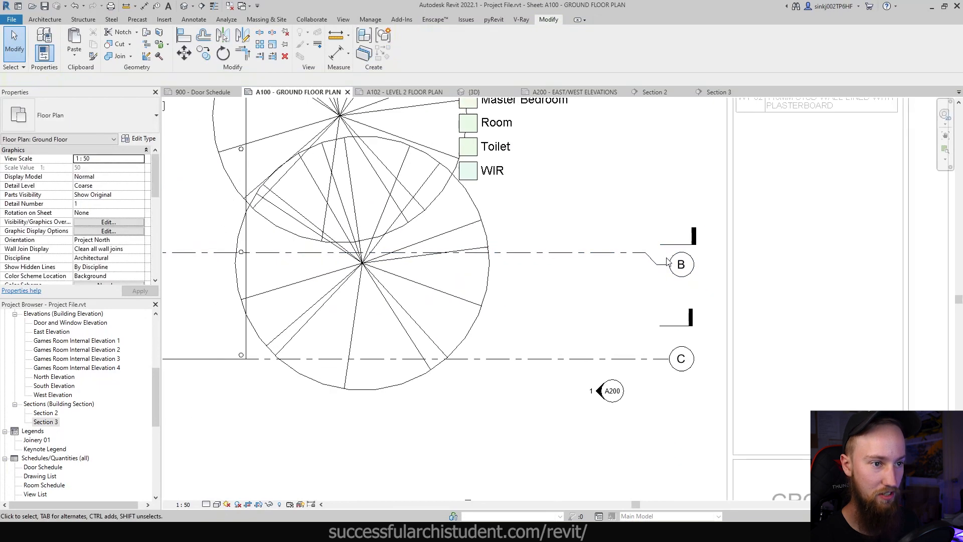
pyautogui.scroll(3, 631, 321)
pyautogui.moveTo(663, 348); pyautogui.dragTo(727, 354)
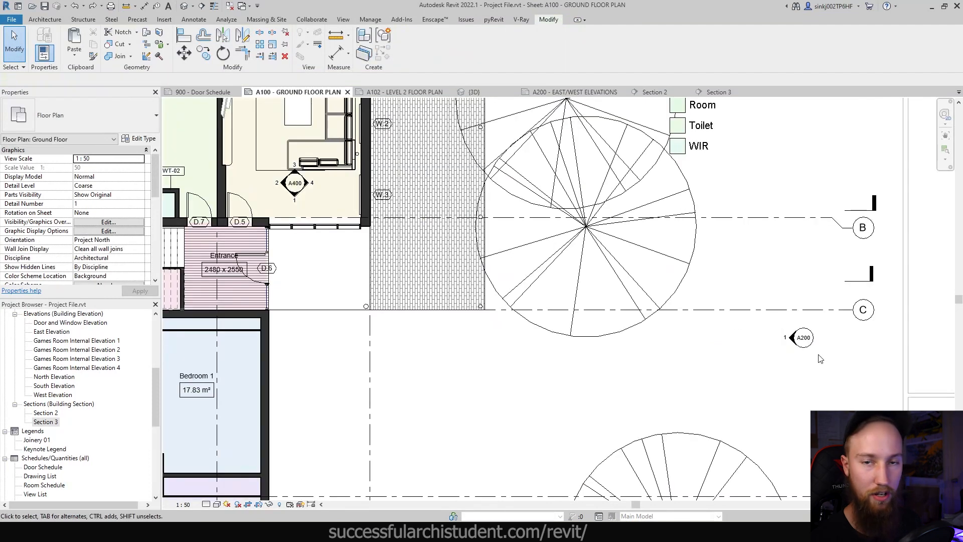
# Step: Select the East Elevation marker below grid C and examine where its view line crosses the plan
pyautogui.click(804, 339)
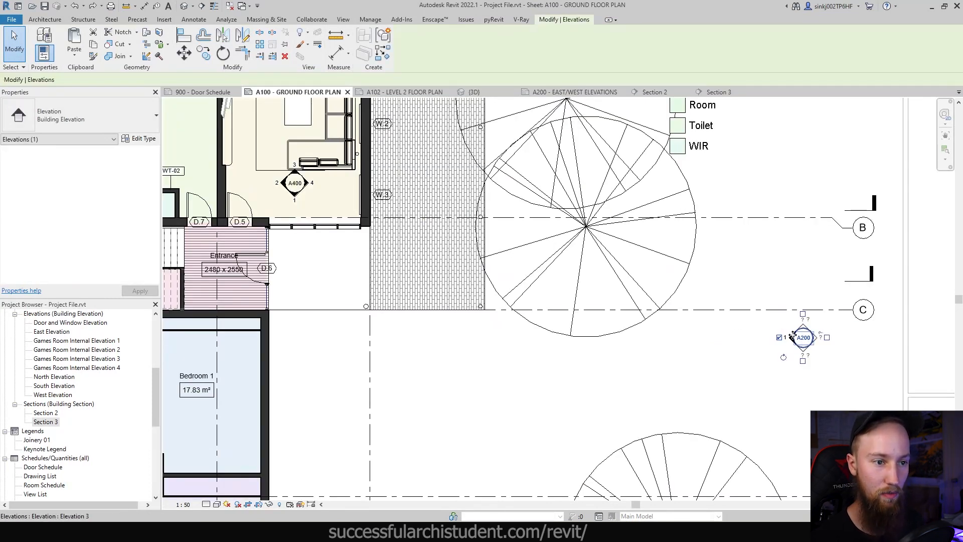
pyautogui.press('Escape')
pyautogui.scroll(-2, 410, 368)
pyautogui.scroll(-2, 410, 368)
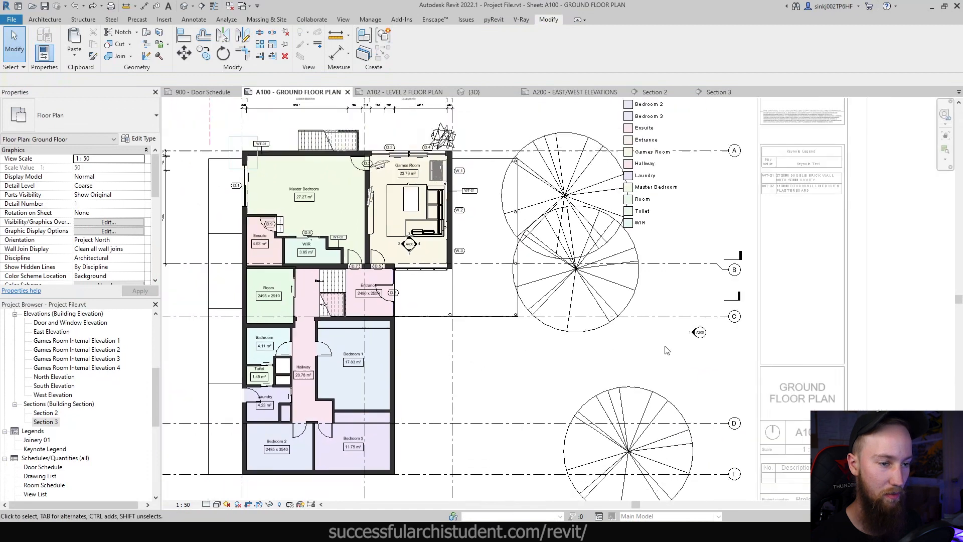
pyautogui.scroll(5, 702, 306)
pyautogui.moveTo(703, 307); pyautogui.dragTo(788, 372)
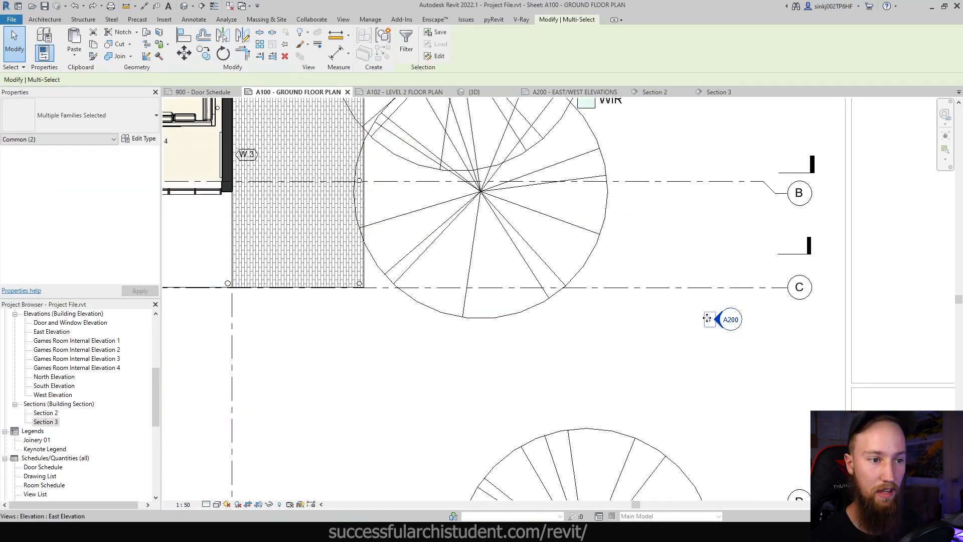
pyautogui.click(714, 322)
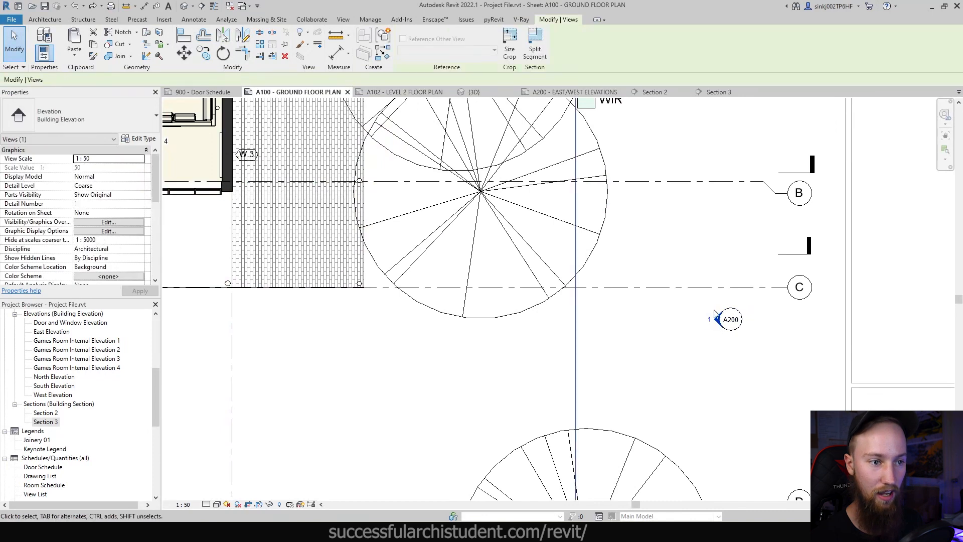
pyautogui.scroll(4, 716, 314)
pyautogui.scroll(-6, 713, 323)
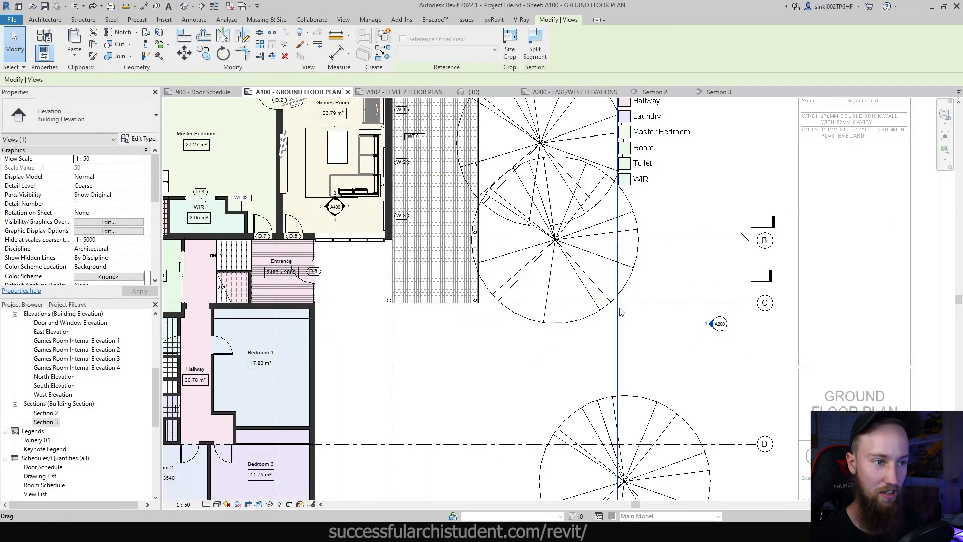
# Step: Try moving the East Elevation marker toward the building, check its view line, and undo the move
pyautogui.moveTo(694, 305)
pyautogui.mouseDown()
pyautogui.moveTo(743, 345)
pyautogui.moveTo(547, 351)
pyautogui.mouseUp()
pyautogui.click(539, 352)
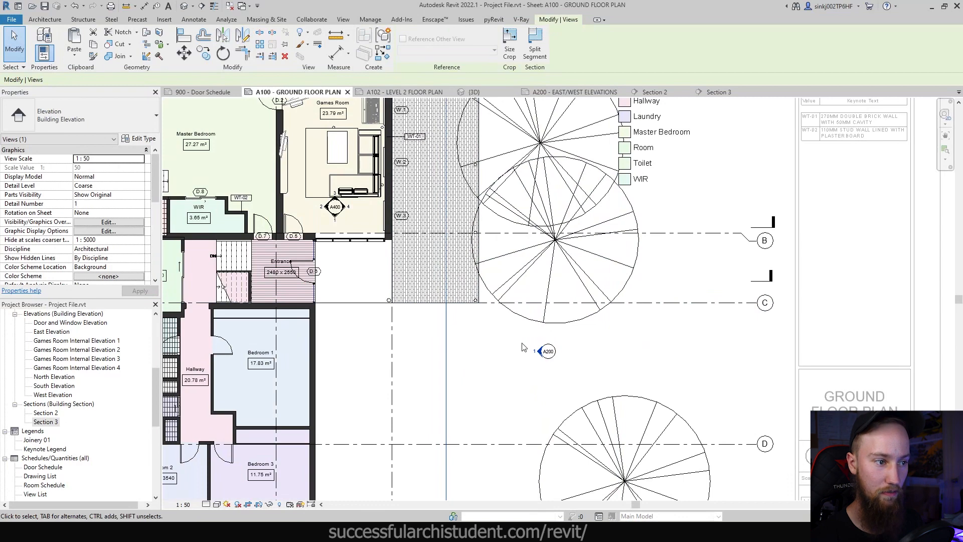
pyautogui.press('Escape')
pyautogui.hotkey('ctrl', 'z')
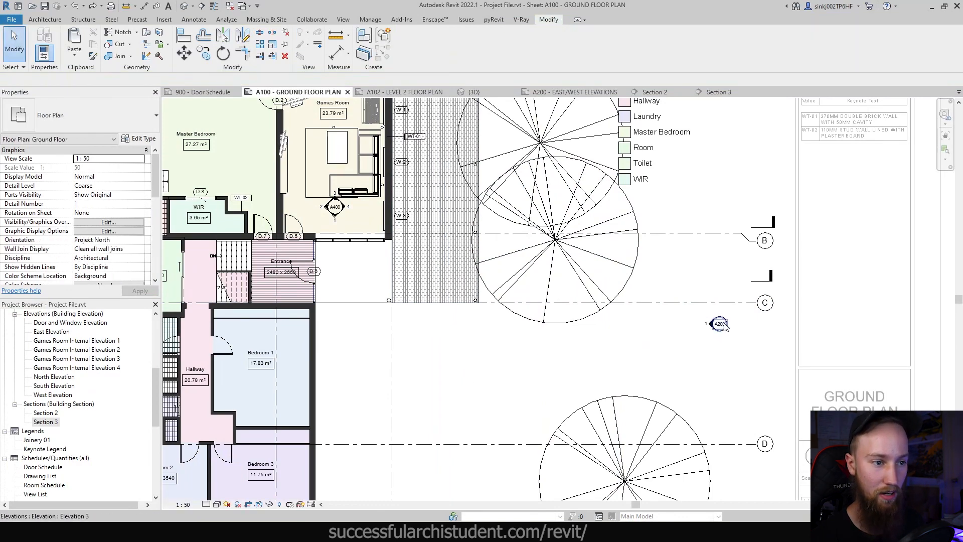
# Step: Move the East Elevation marker below the grid C bubble, in line with the grid bubbles, and check its view line
pyautogui.click(720, 323)
pyautogui.scroll(2, 726, 321)
pyautogui.keyDown('ctrl'); pyautogui.moveTo(723, 324); pyautogui.dragTo(794, 350); pyautogui.keyUp('ctrl')
pyautogui.click(745, 351)
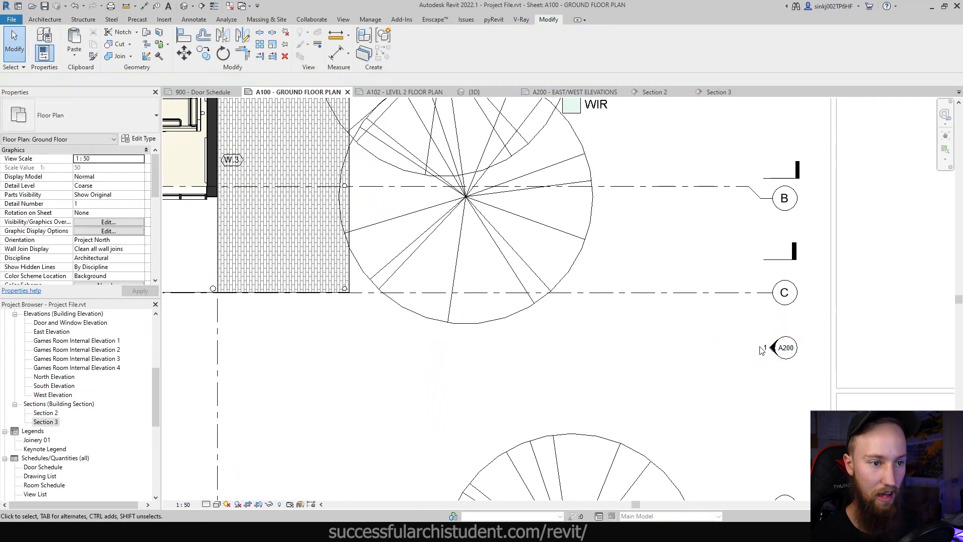
pyautogui.click(773, 348)
pyautogui.scroll(-4, 698, 365)
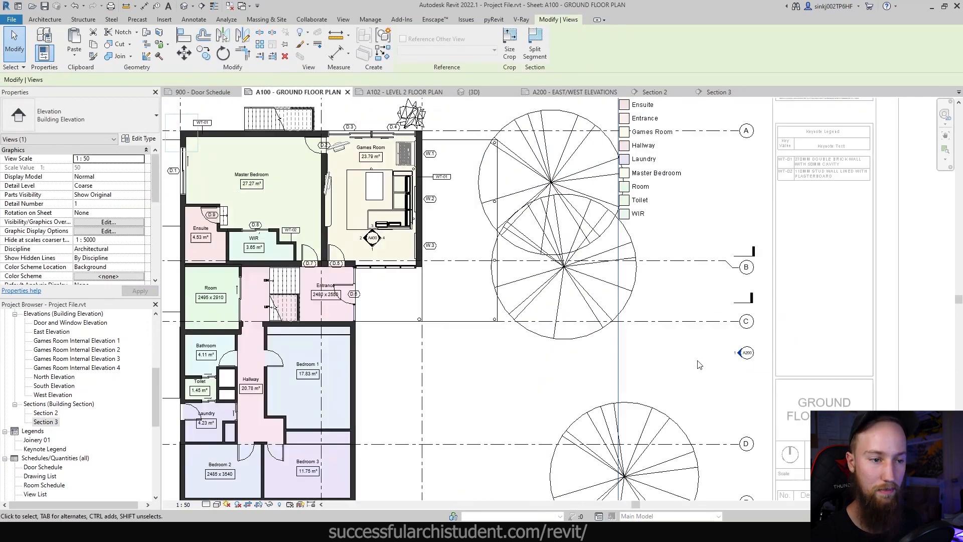
# Step: Move the elevation marker south of the building in line with the grid bubbles, between grids 2 and 3
pyautogui.click(698, 366)
pyautogui.moveTo(698, 365); pyautogui.dragTo(817, 241, button='middle')
pyautogui.scroll(3, 558, 442)
pyautogui.moveTo(556, 428); pyautogui.dragTo(523, 460)
pyautogui.scroll(-3, 529, 451)
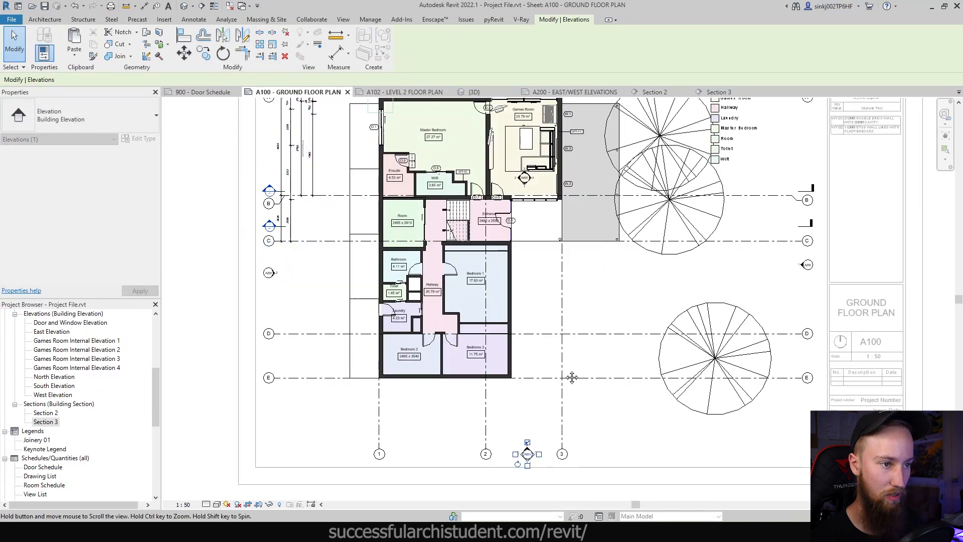
pyautogui.moveTo(572, 378); pyautogui.dragTo(553, 531, button='middle')
pyautogui.scroll(3, 492, 238)
pyautogui.click(502, 227)
pyautogui.scroll(3, 503, 225)
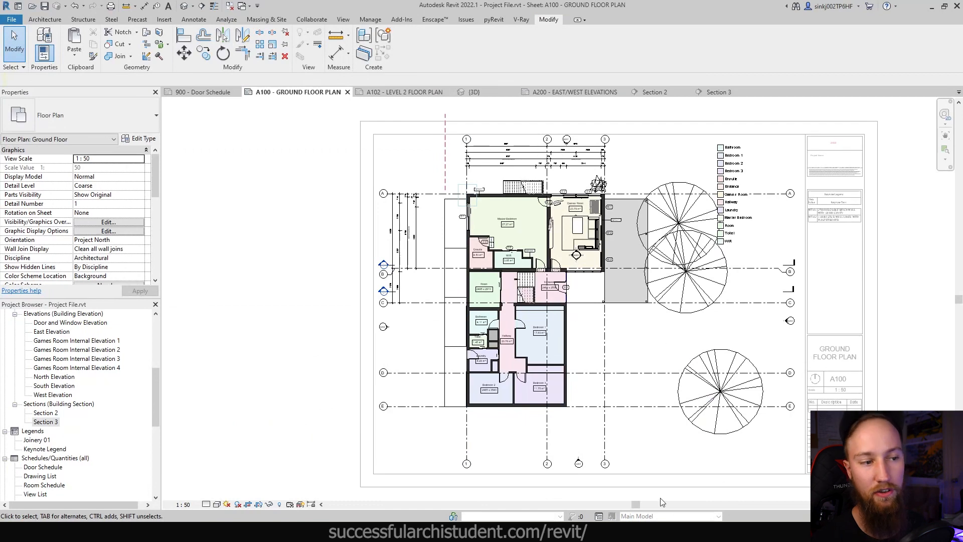
# Step: Examine the grid bubbles, section heads and elevation markers around the plan, especially those on its west side, and the room floor patterns
pyautogui.scroll(3, 581, 472)
pyautogui.scroll(-4, 580, 472)
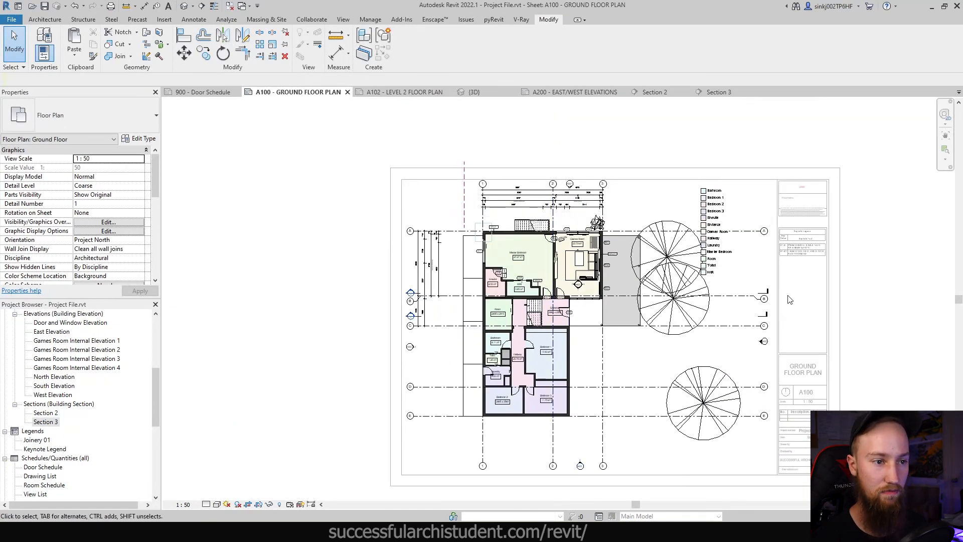
pyautogui.click(283, 293)
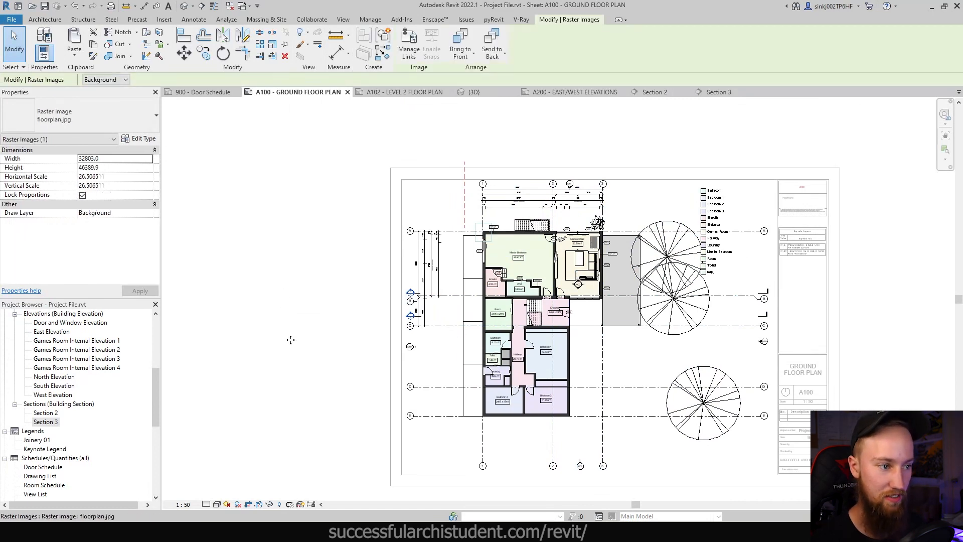
pyautogui.scroll(5, 446, 346)
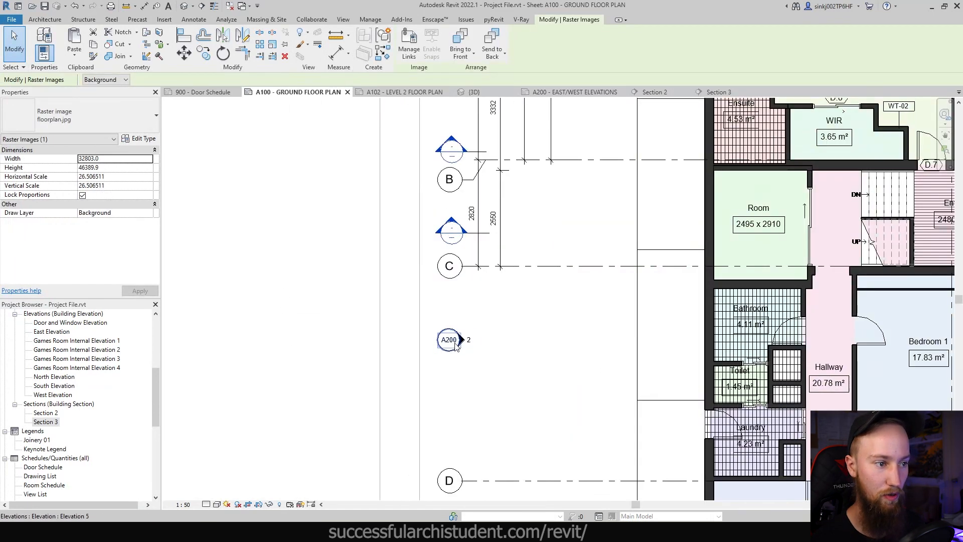
pyautogui.scroll(-5, 456, 344)
pyautogui.scroll(7, 456, 345)
pyautogui.scroll(-1, 438, 355)
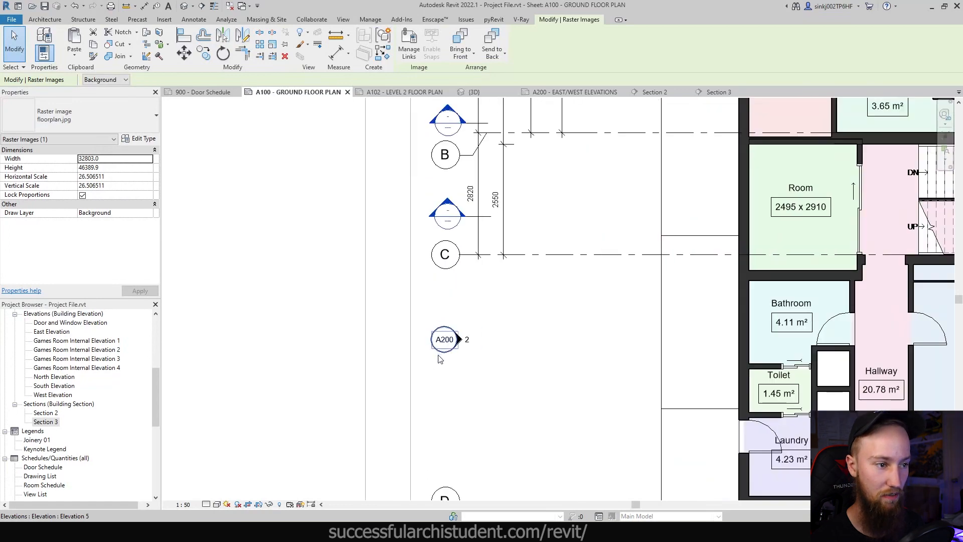
pyautogui.press('Escape')
pyautogui.scroll(-2, 438, 357)
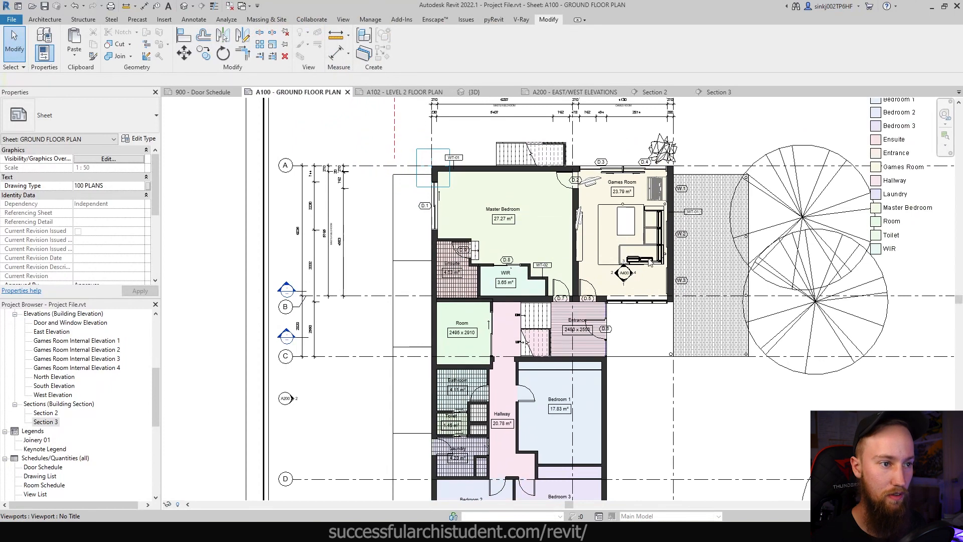
pyautogui.scroll(1, 532, 240)
pyautogui.scroll(1, 532, 240)
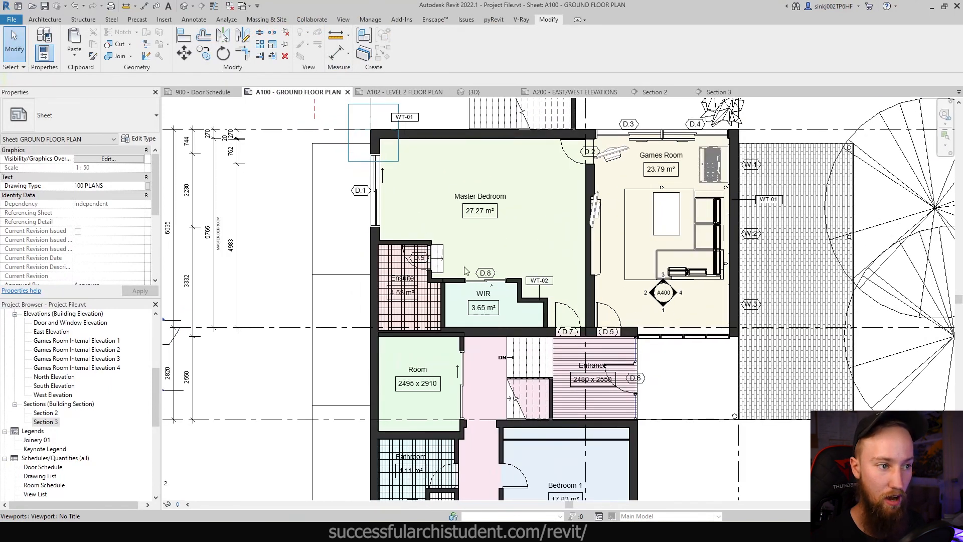
pyautogui.moveTo(530, 356); pyautogui.dragTo(559, 172, button='middle')
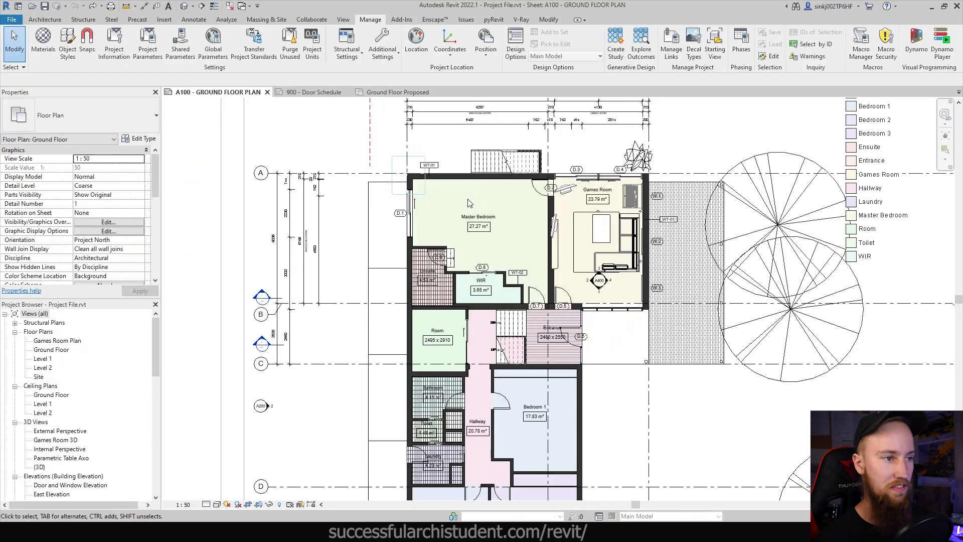
# Step: Rename the room below the Ensuite and WIR to Study through its room tag
pyautogui.scroll(4, 469, 203)
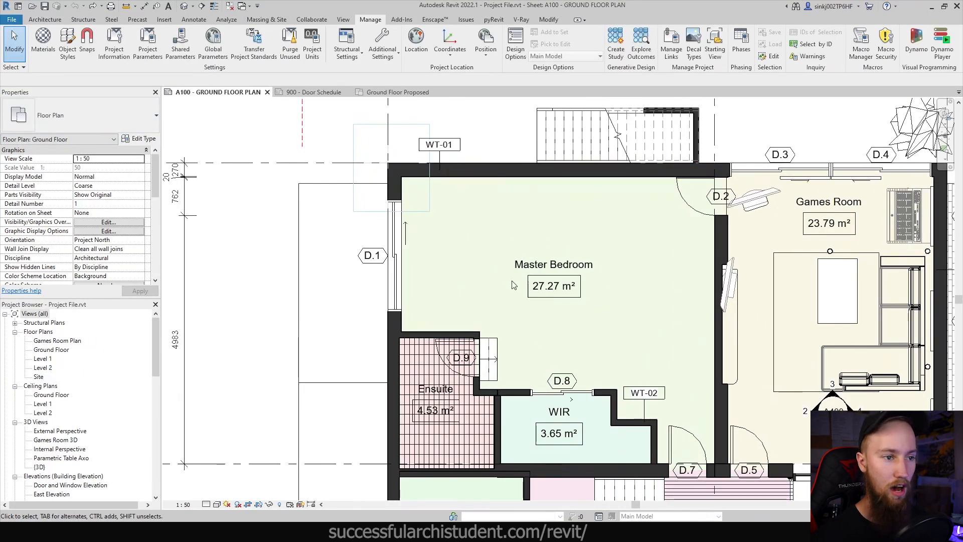
pyautogui.scroll(-1, 512, 281)
pyautogui.moveTo(572, 291); pyautogui.dragTo(536, 150, button='middle')
pyautogui.scroll(-1, 532, 203)
pyautogui.scroll(-1, 532, 204)
pyautogui.moveTo(545, 303); pyautogui.dragTo(535, 192, button='middle')
pyautogui.click(458, 178)
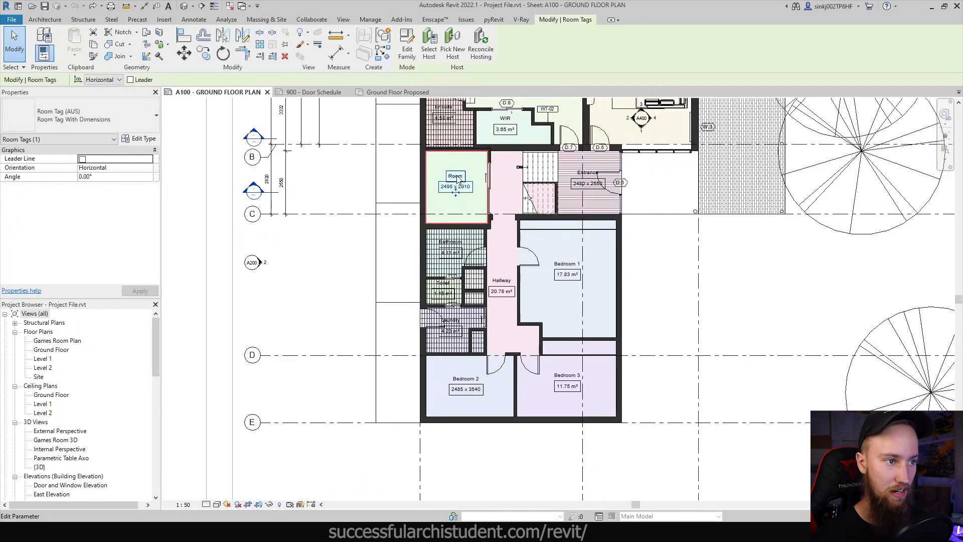
pyautogui.click(457, 175)
pyautogui.write('Study')
pyautogui.press('Return')
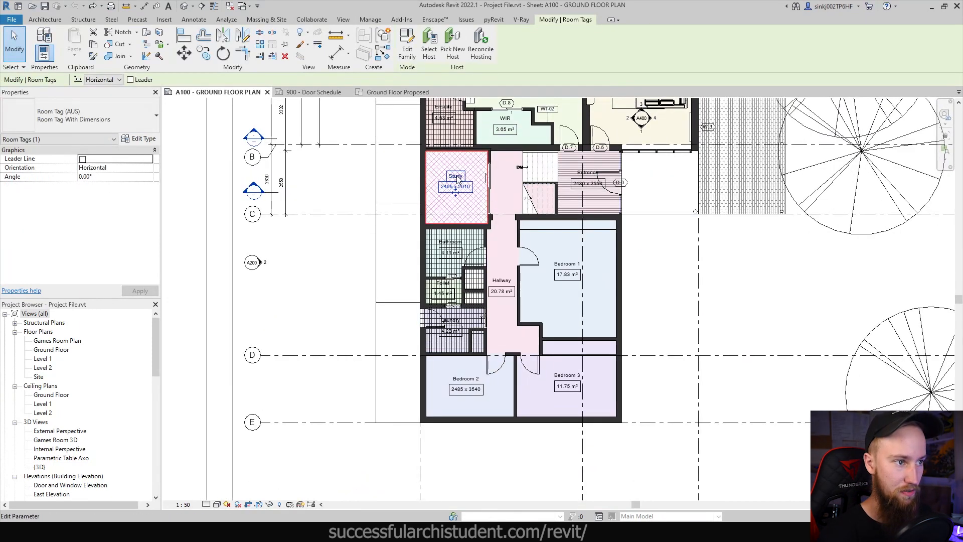
pyautogui.click(362, 177)
# Step: Select the elements around the Master Bedroom's northwest corner and filter the selection to the Floors category only
pyautogui.scroll(3, 471, 208)
pyautogui.scroll(-2, 453, 309)
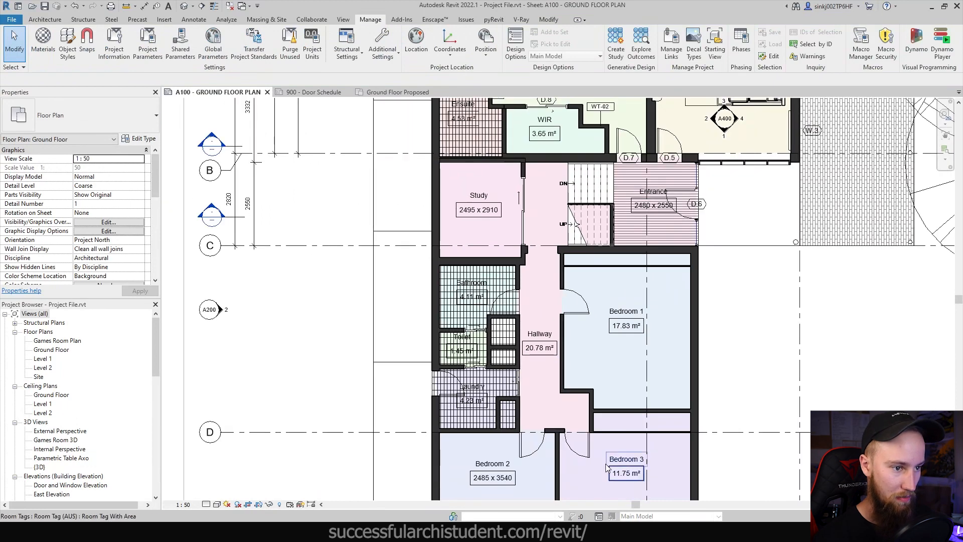
pyautogui.moveTo(502, 118); pyautogui.dragTo(506, 226, button='middle')
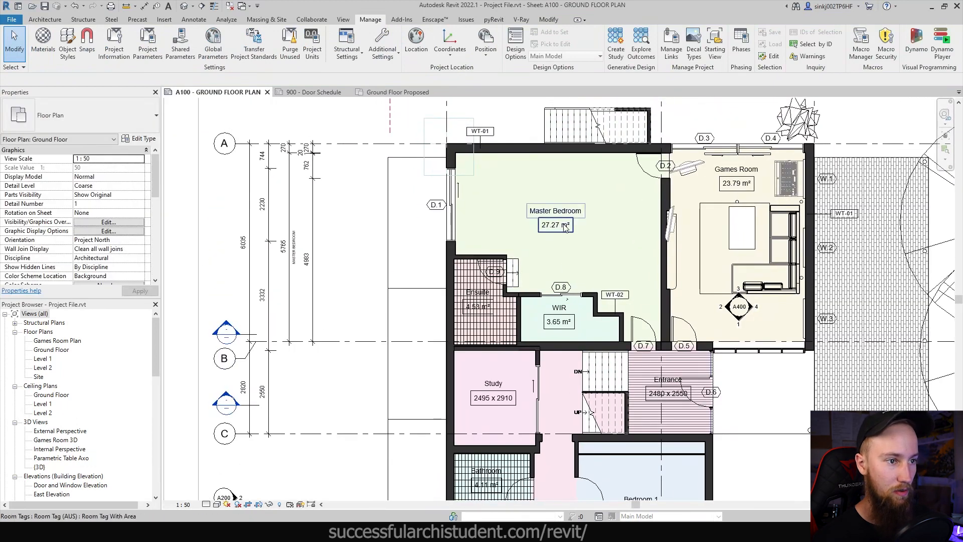
pyautogui.scroll(3, 562, 223)
pyautogui.scroll(-4, 582, 256)
pyautogui.moveTo(605, 303)
pyautogui.mouseDown(button='middle')
pyautogui.moveTo(597, 217)
pyautogui.moveTo(582, 285)
pyautogui.mouseUp(button='middle')
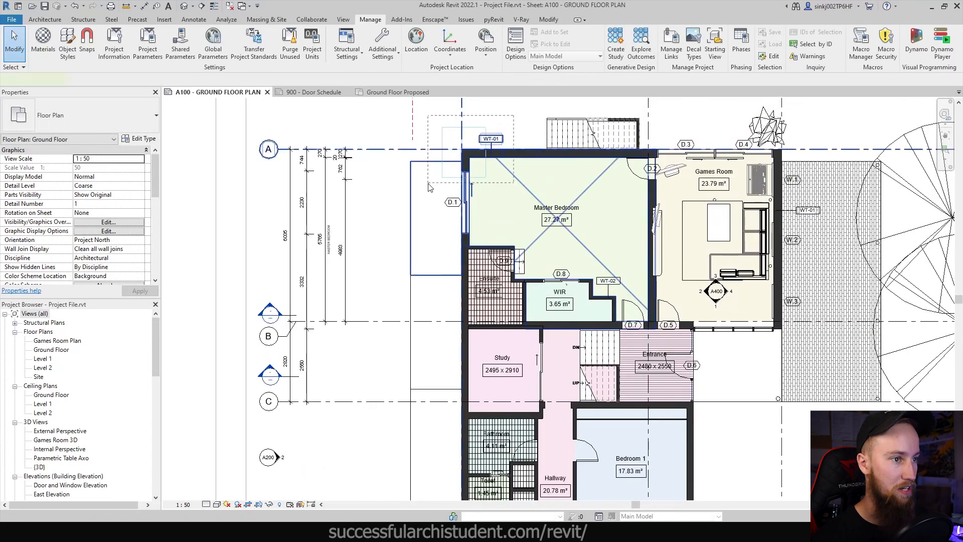
pyautogui.click(514, 121)
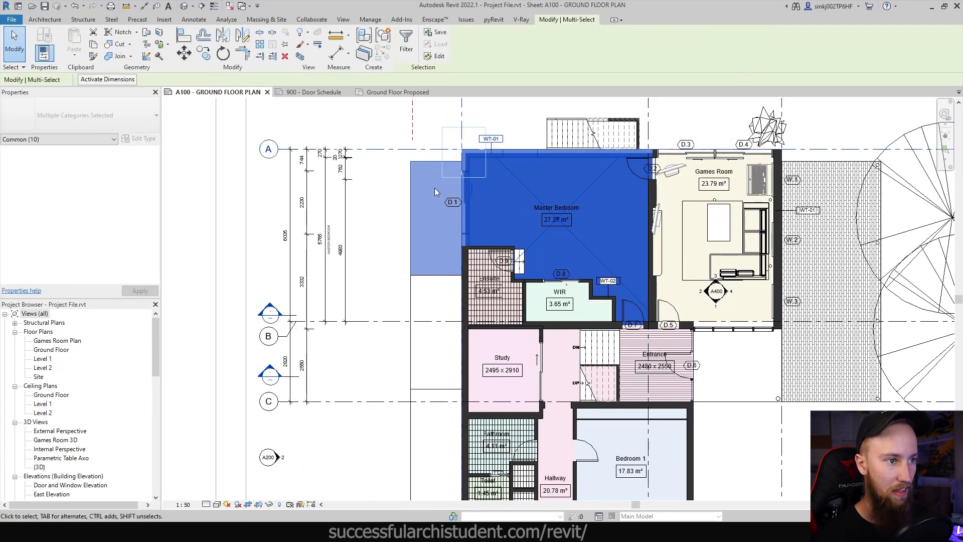
pyautogui.moveTo(507, 116); pyautogui.dragTo(435, 191)
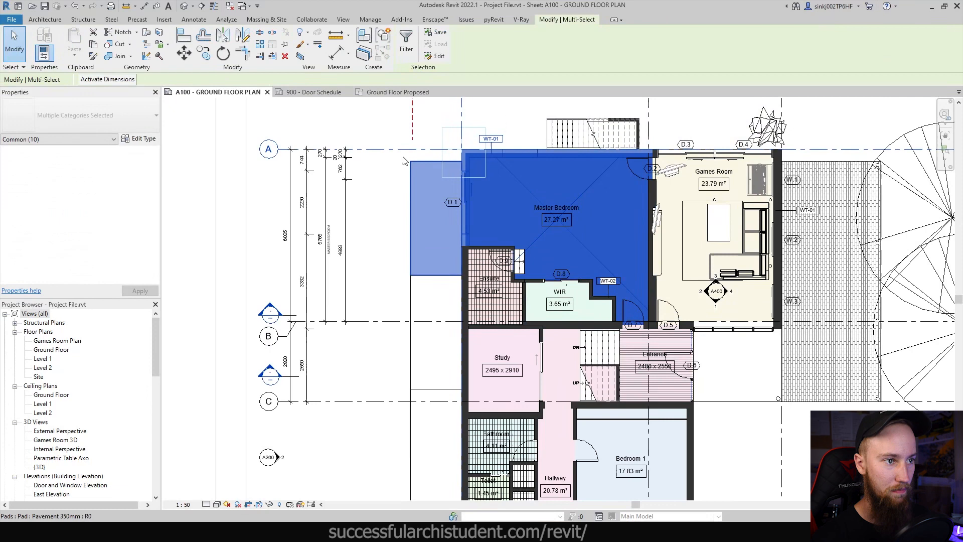
pyautogui.click(406, 43)
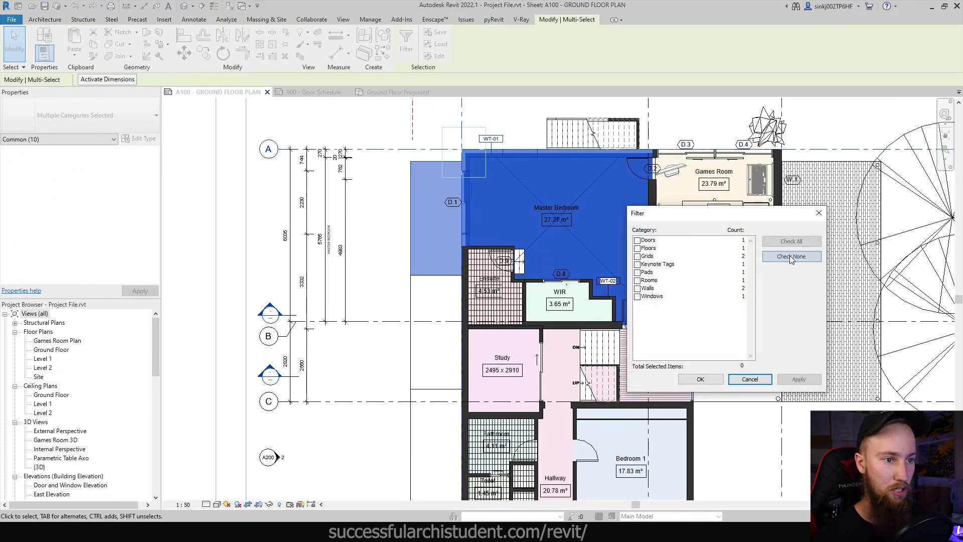
pyautogui.click(637, 249)
pyautogui.click(798, 380)
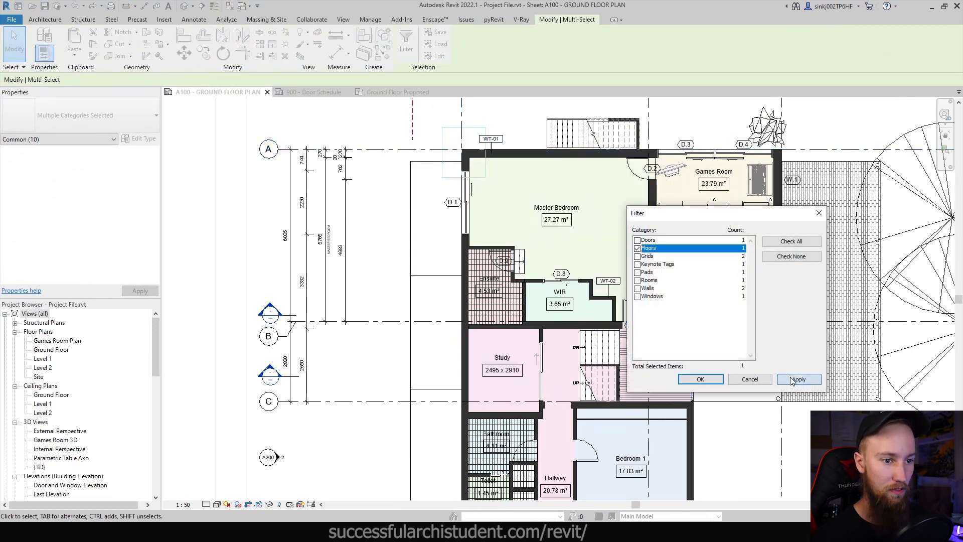
pyautogui.click(708, 381)
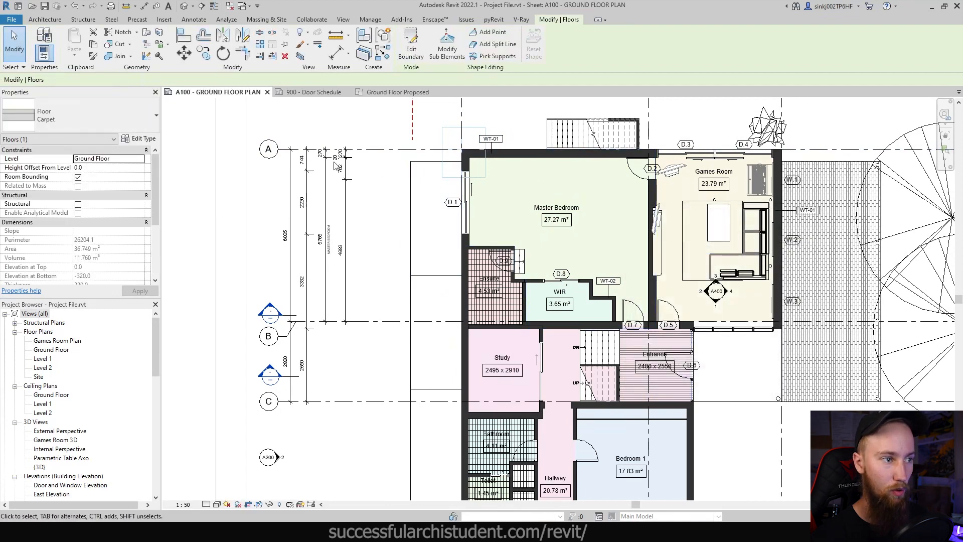
# Step: Open the material of the Finish 1 layer in the Carpet floor type's structure for editing
pyautogui.click(141, 139)
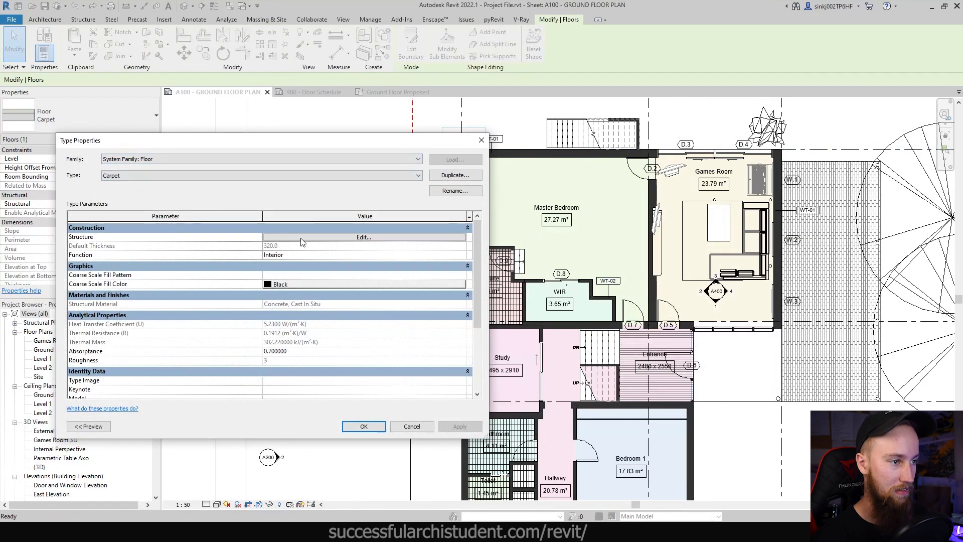
pyautogui.click(302, 237)
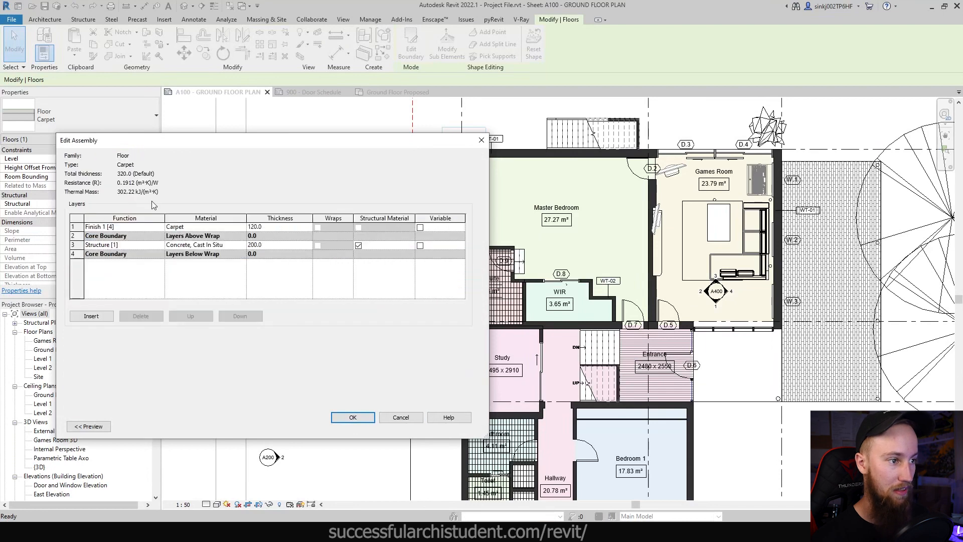
pyautogui.click(181, 227)
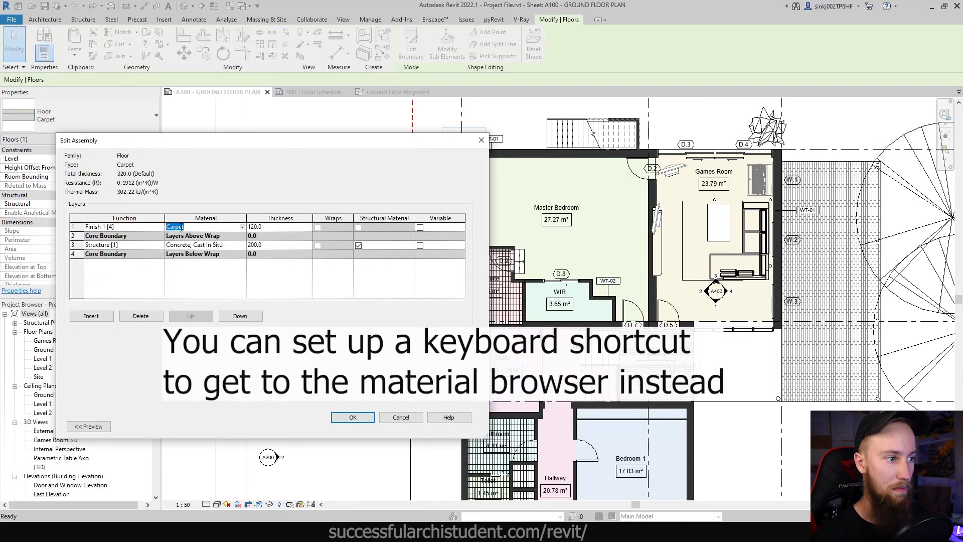
pyautogui.click(242, 227)
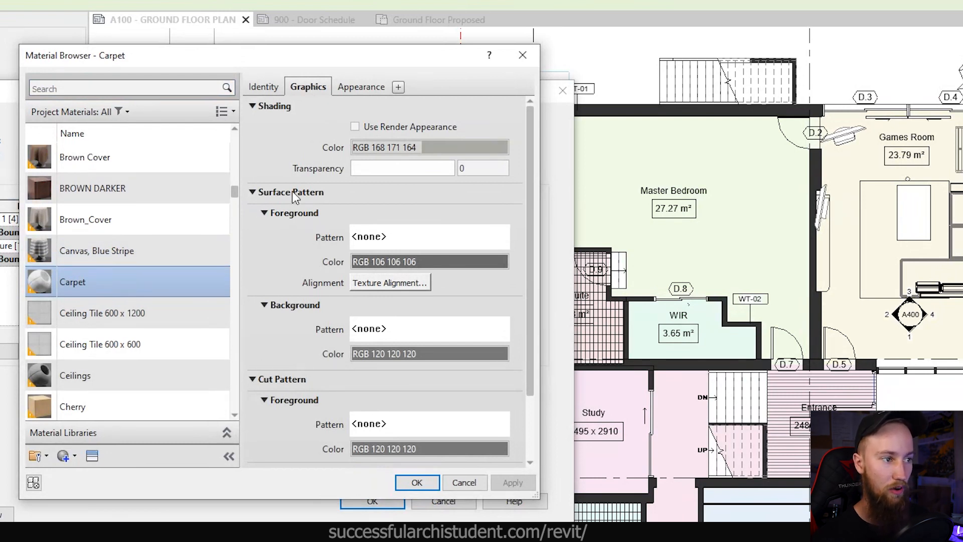
# Step: Try the Sand - Dense drafting pattern as the Carpet material's surface foreground pattern and apply it
pyautogui.click(382, 244)
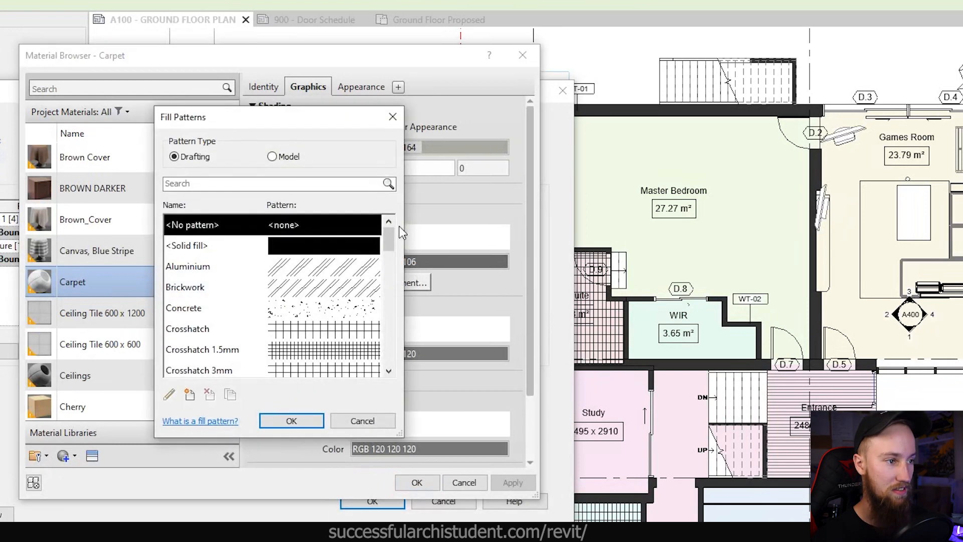
pyautogui.moveTo(393, 242); pyautogui.dragTo(403, 296)
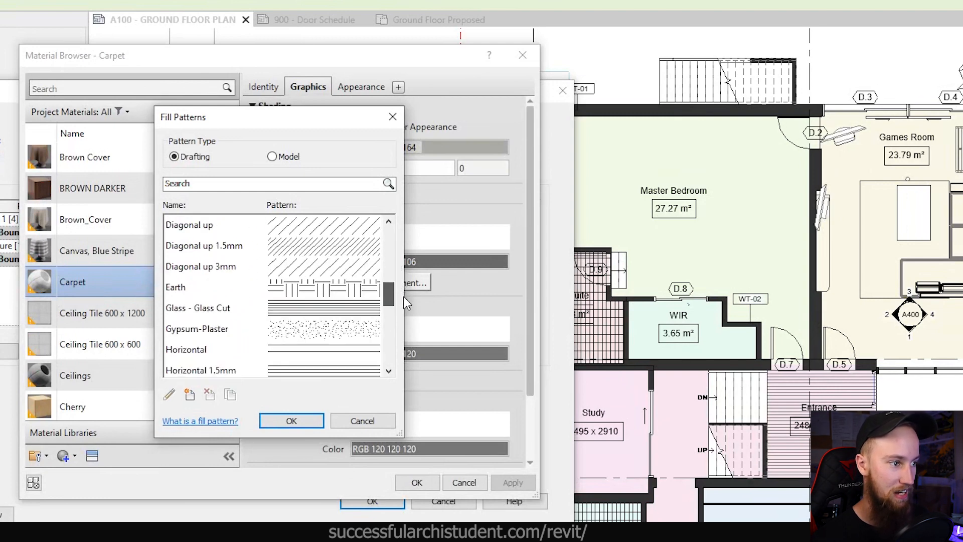
pyautogui.click(343, 337)
pyautogui.scroll(-3, 333, 307)
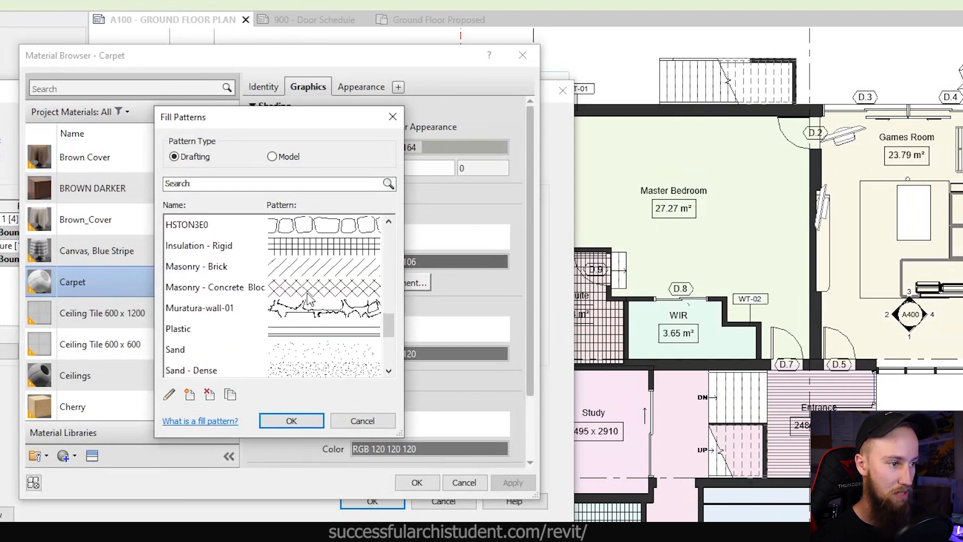
pyautogui.scroll(3, 334, 307)
pyautogui.scroll(-2, 350, 338)
pyautogui.scroll(-2, 350, 335)
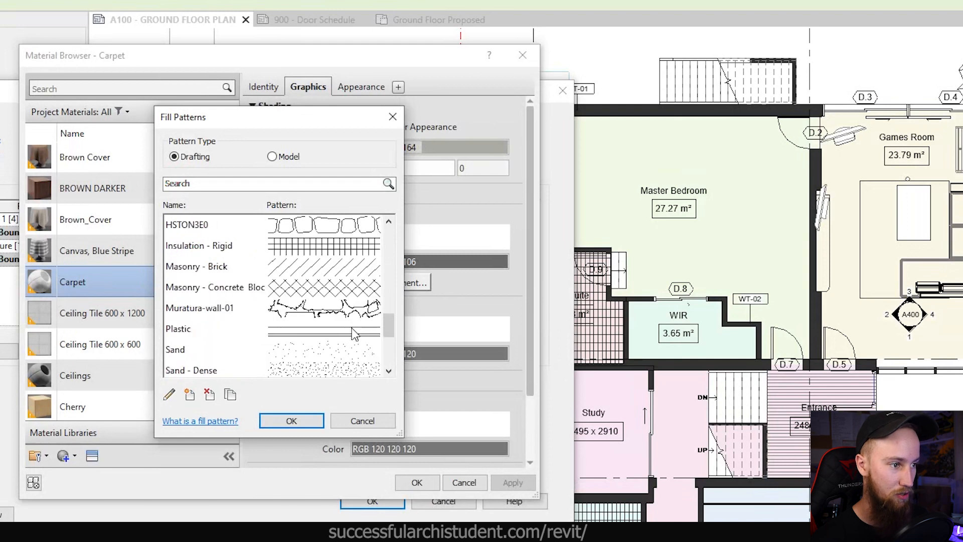
pyautogui.click(329, 291)
pyautogui.click(326, 313)
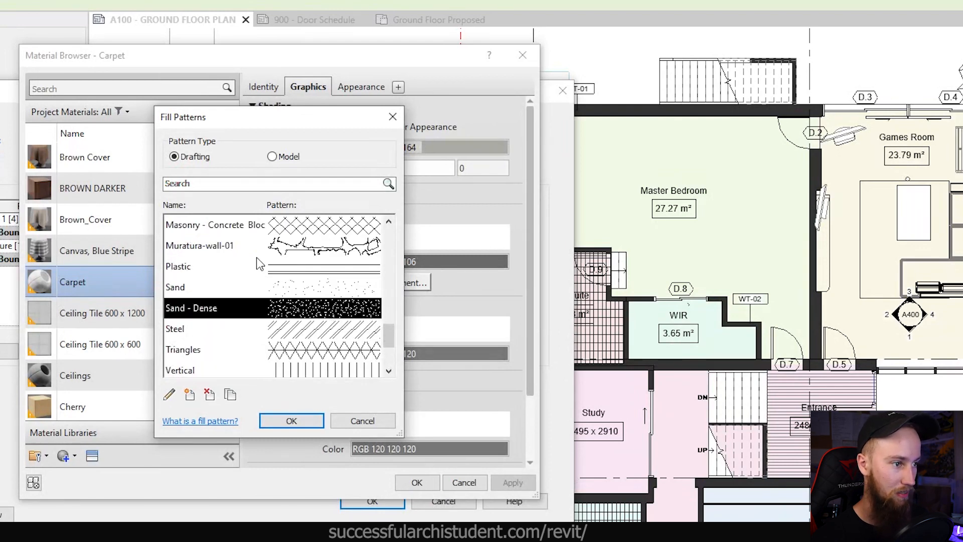
pyautogui.scroll(-2, 228, 317)
pyautogui.scroll(2, 231, 318)
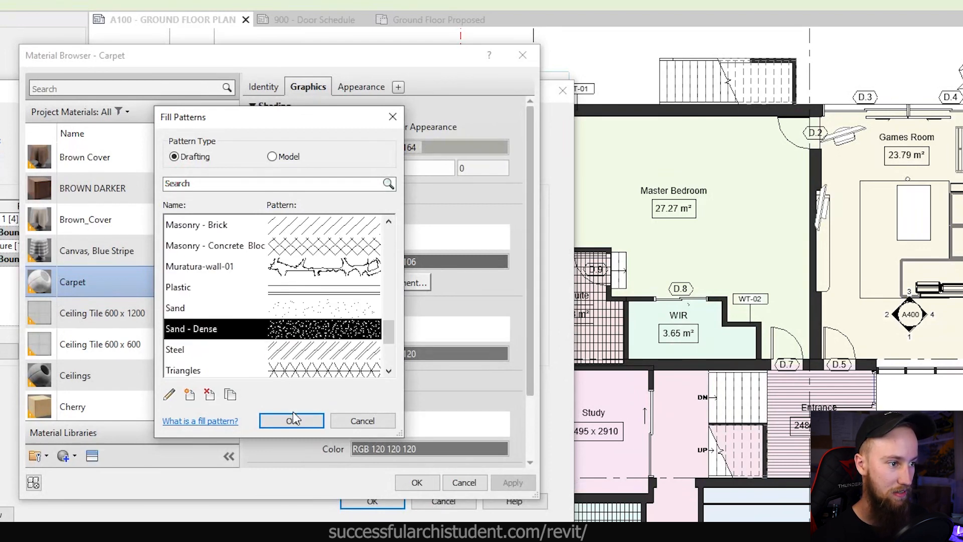
pyautogui.click(292, 421)
pyautogui.click(513, 483)
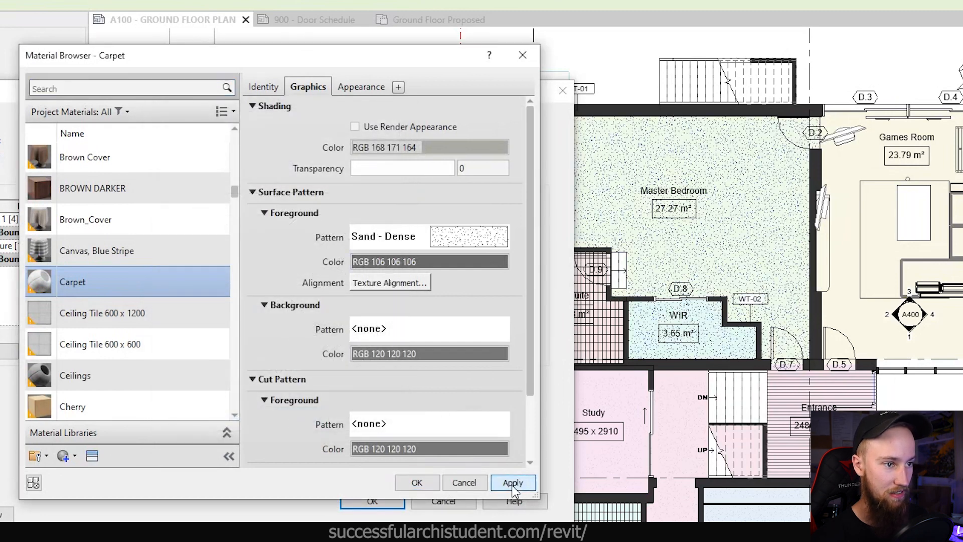
# Step: Set the Carpet material's surface foreground pattern to Sand and apply it
pyautogui.click(490, 240)
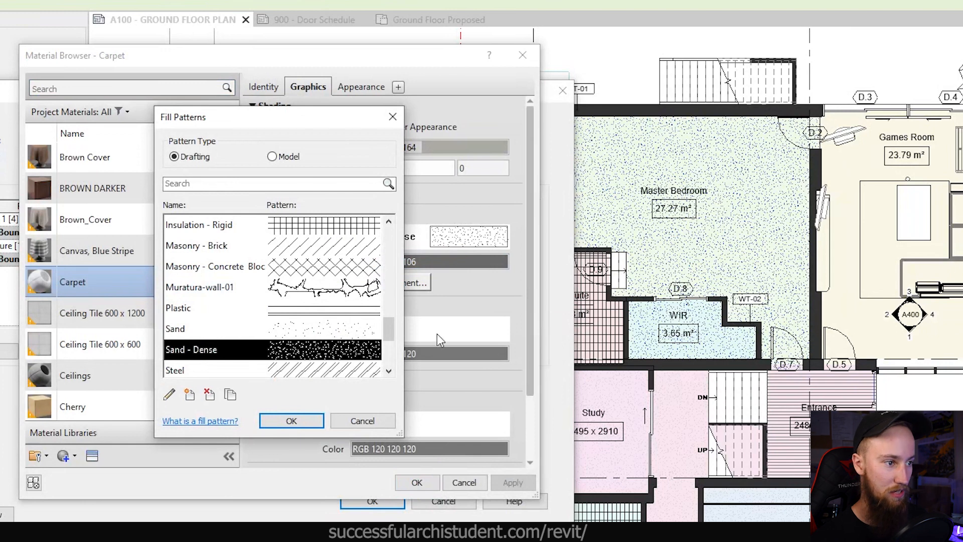
pyautogui.click(350, 334)
pyautogui.click(292, 421)
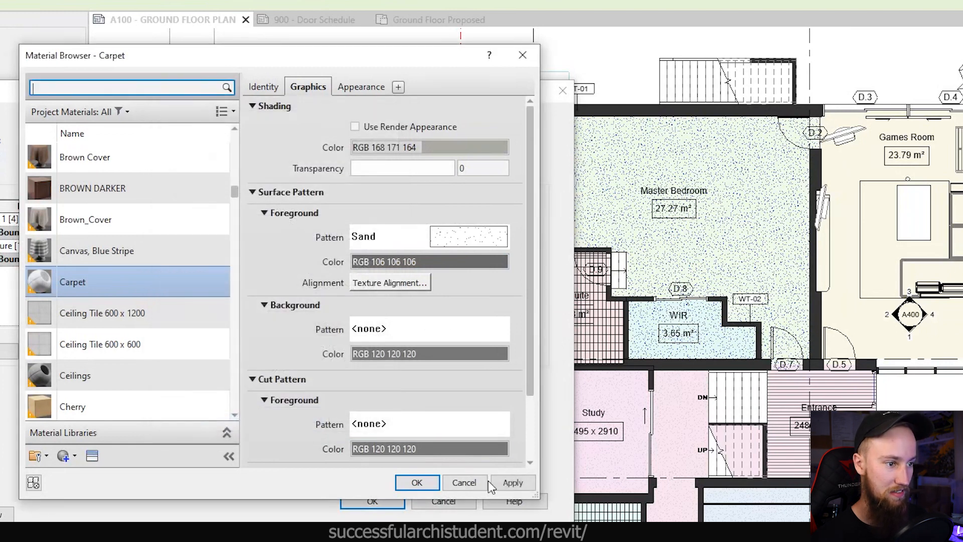
pyautogui.click(519, 484)
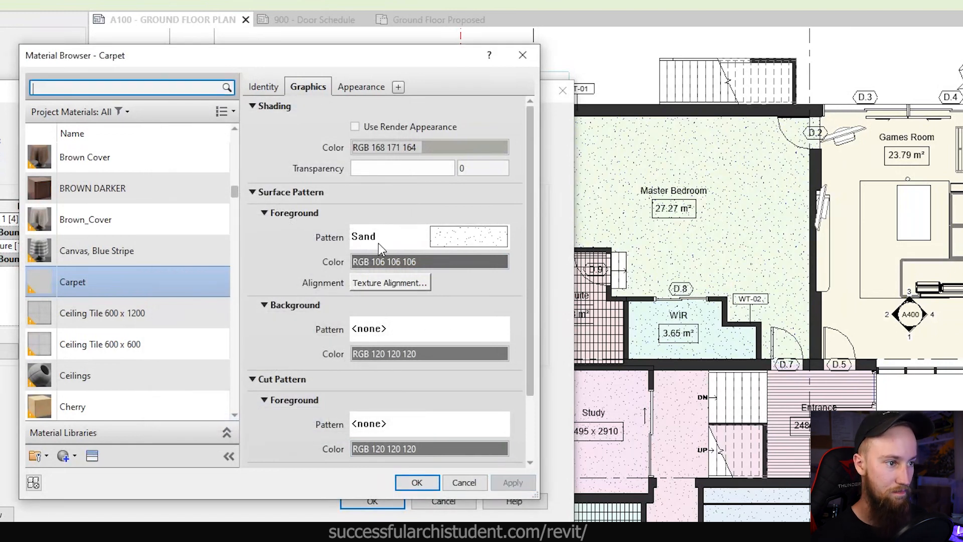
# Step: Check the color of the Carpet material's surface foreground pattern and keep it as it is
pyautogui.click(445, 262)
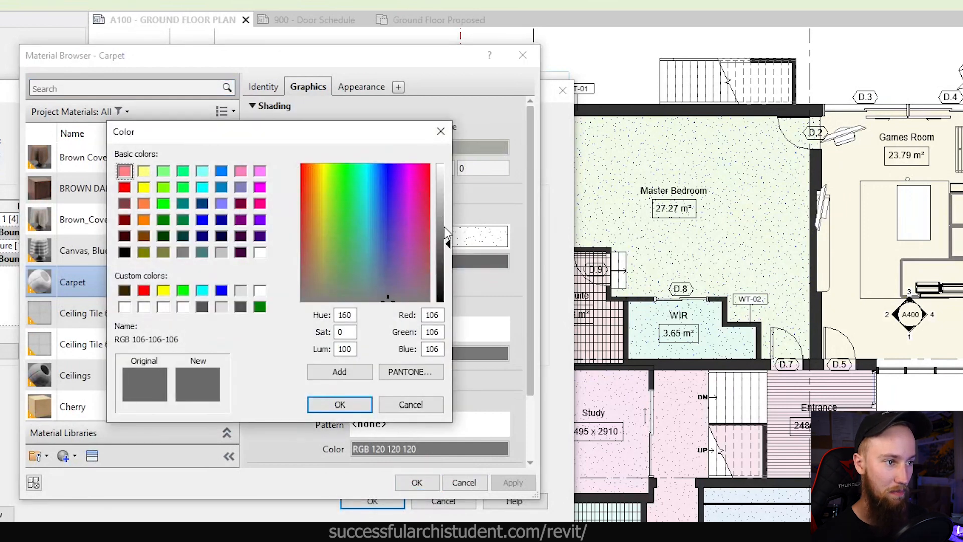
pyautogui.click(410, 404)
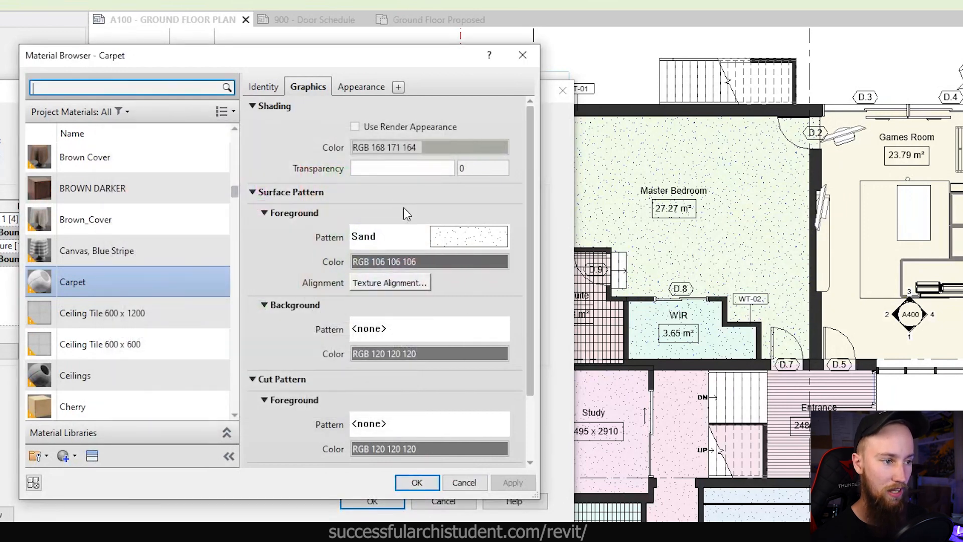
pyautogui.click(391, 264)
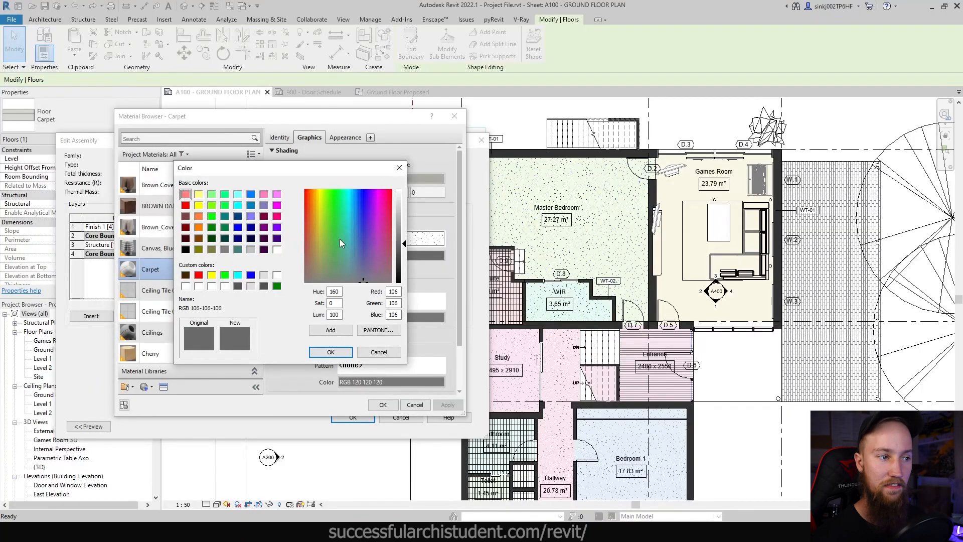
pyautogui.click(331, 351)
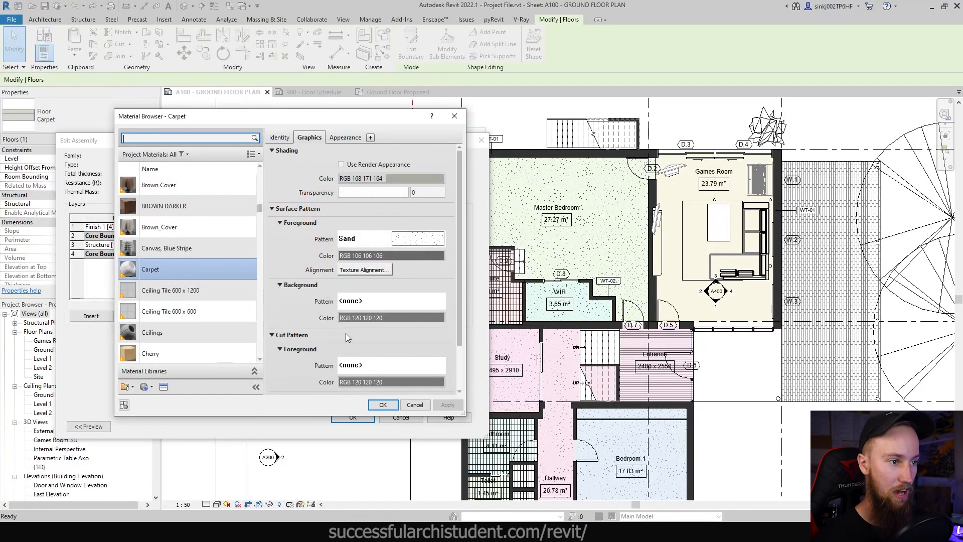
# Step: Accept the Carpet material, floor structure and type settings, and clear the floor selection
pyautogui.click(384, 405)
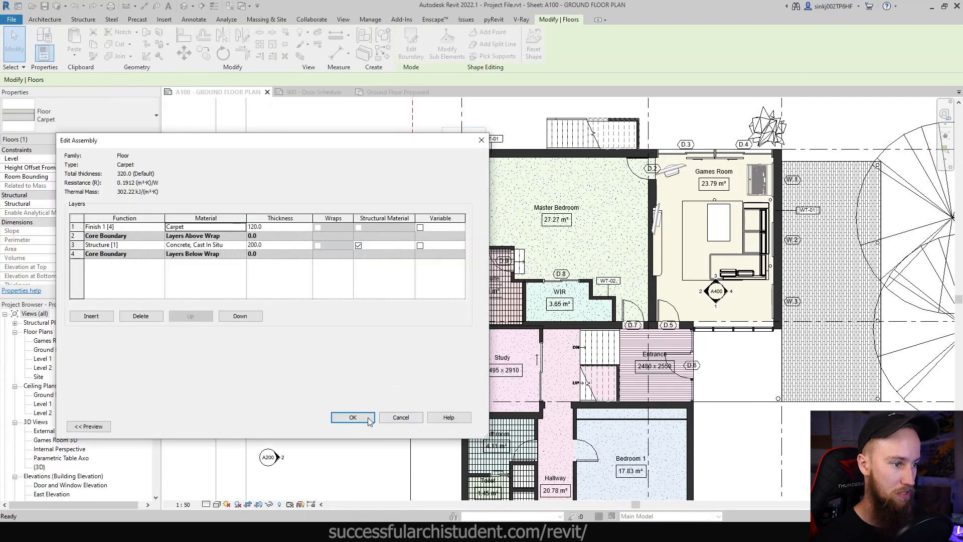
pyautogui.click(363, 418)
pyautogui.click(363, 429)
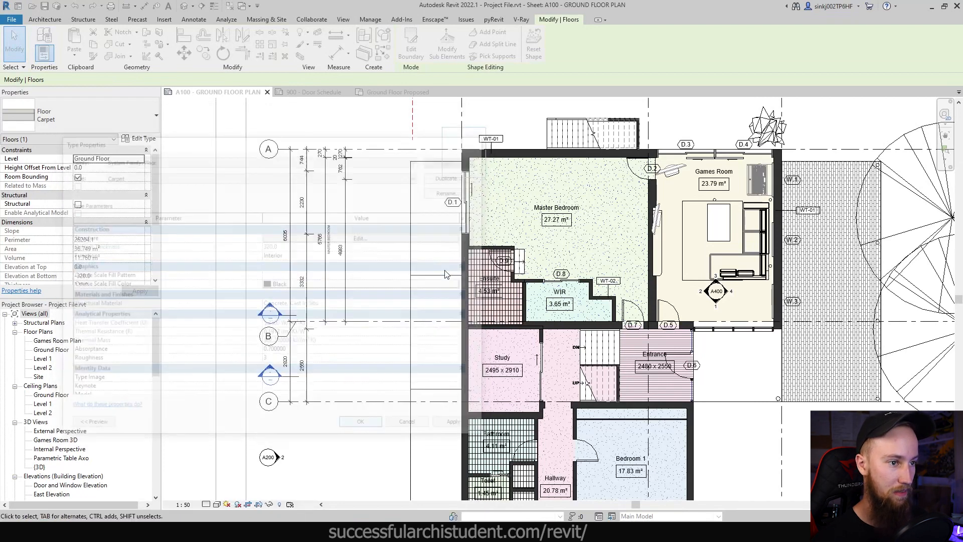
pyautogui.click(406, 210)
# Step: Examine how the Sand carpet pattern reads across the Master Bedroom, Study, Hallway and Bedroom 1 floors
pyautogui.scroll(4, 532, 228)
pyautogui.moveTo(660, 263); pyautogui.dragTo(589, 338, button='middle')
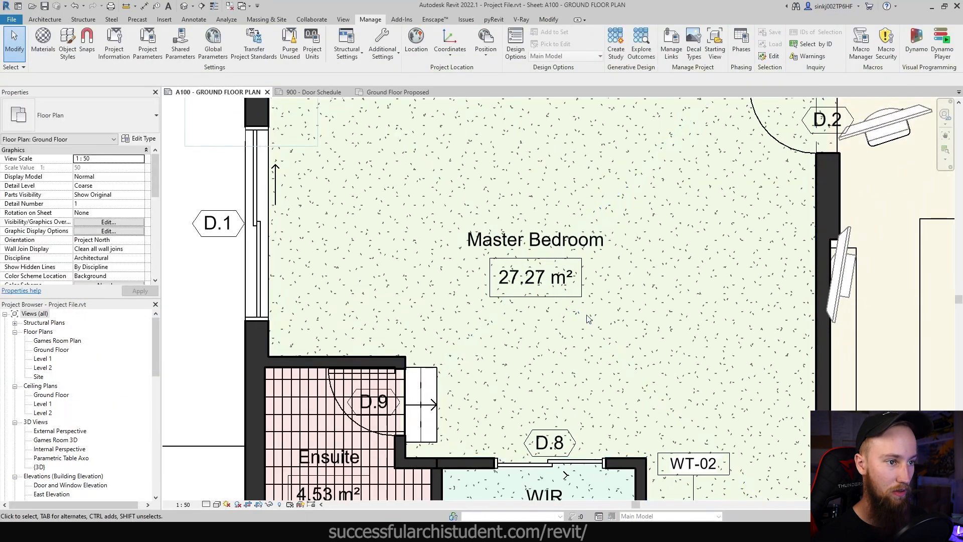
pyautogui.scroll(-5, 602, 281)
pyautogui.scroll(4, 616, 239)
pyautogui.scroll(-2, 616, 240)
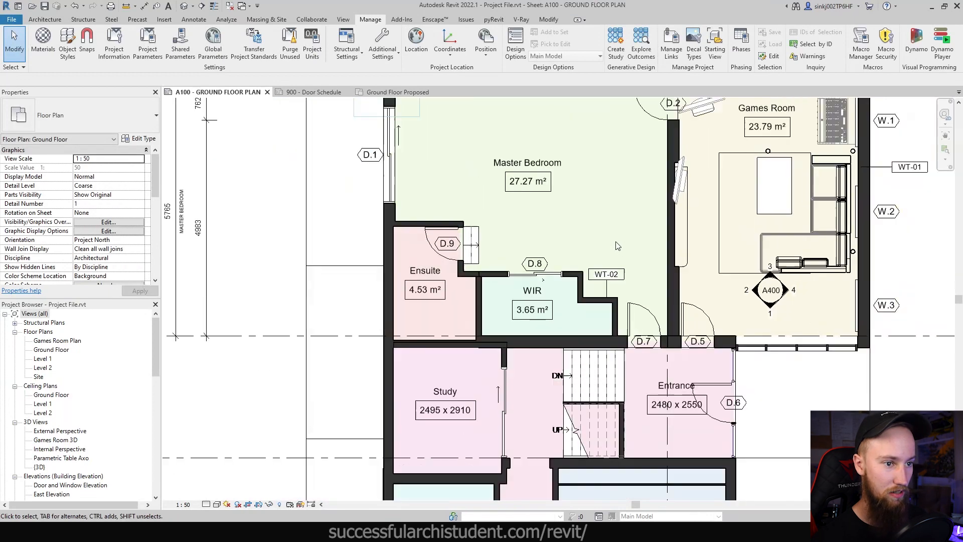
pyautogui.moveTo(653, 324); pyautogui.dragTo(645, 132, button='middle')
pyautogui.scroll(-1, 645, 132)
pyautogui.scroll(3, 567, 368)
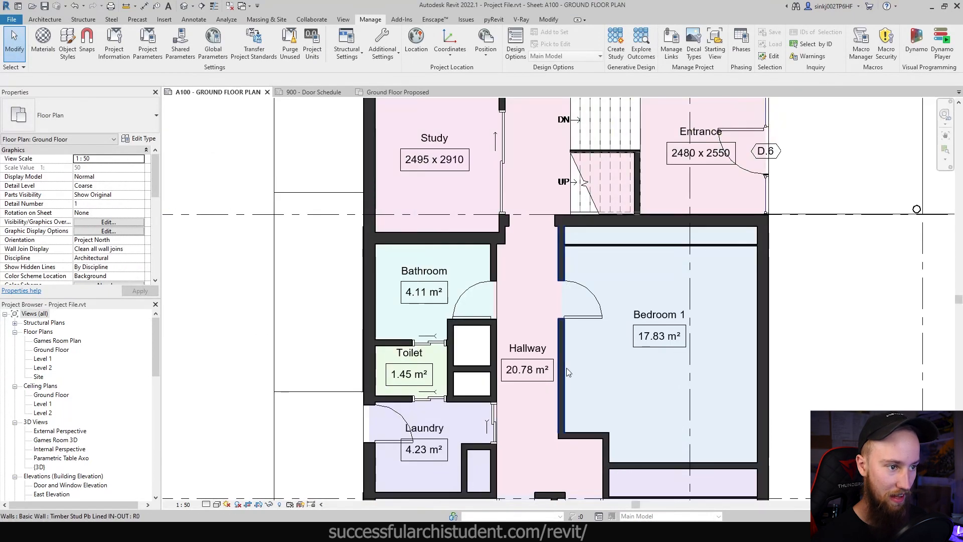
pyautogui.scroll(-2, 554, 405)
pyautogui.moveTo(565, 434)
pyautogui.mouseDown(button='middle')
pyautogui.moveTo(563, 413)
pyautogui.moveTo(572, 438)
pyautogui.mouseUp(button='middle')
pyautogui.moveTo(474, 161)
pyautogui.mouseDown(button='middle')
pyautogui.moveTo(467, 298)
pyautogui.moveTo(438, 189)
pyautogui.mouseUp(button='middle')
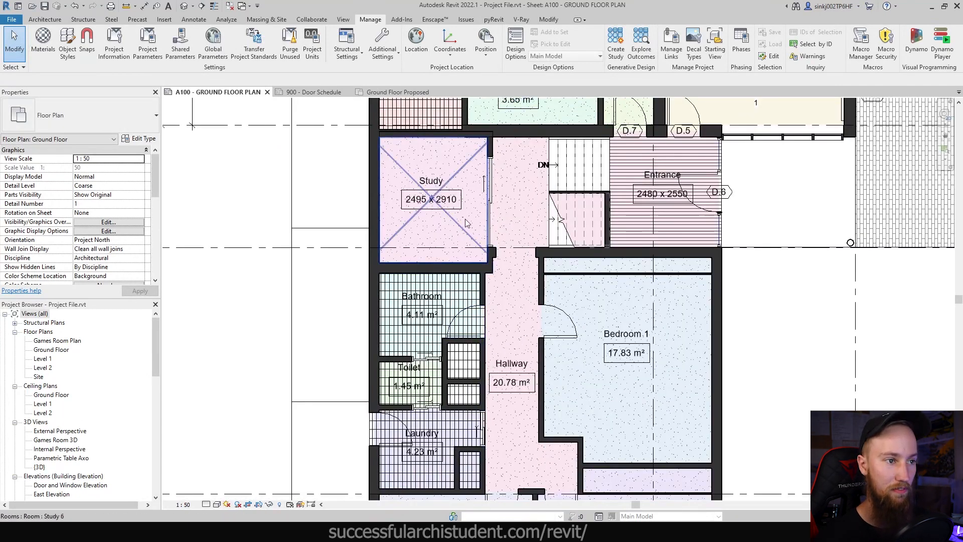
pyautogui.scroll(-1, 521, 251)
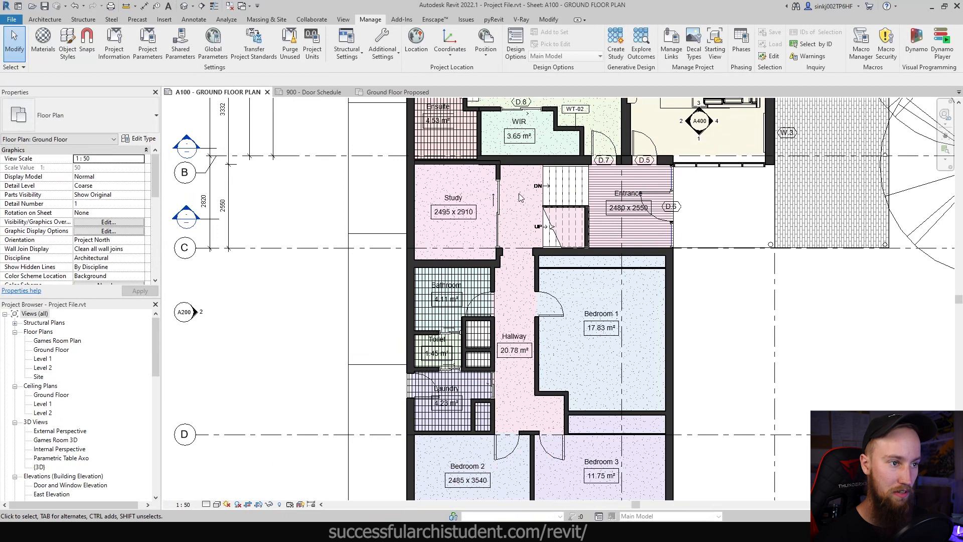
# Step: Use Split Face on the Carpet floor and sketch the Hallway boundary along the Study wall to the Bathroom's northeast corner
pyautogui.click(549, 19)
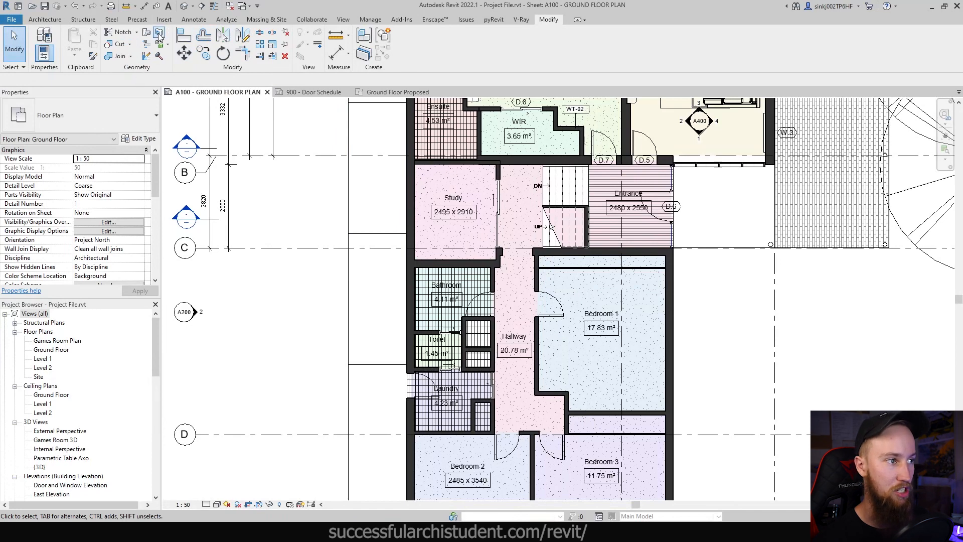
pyautogui.press('s')
pyautogui.press('f')
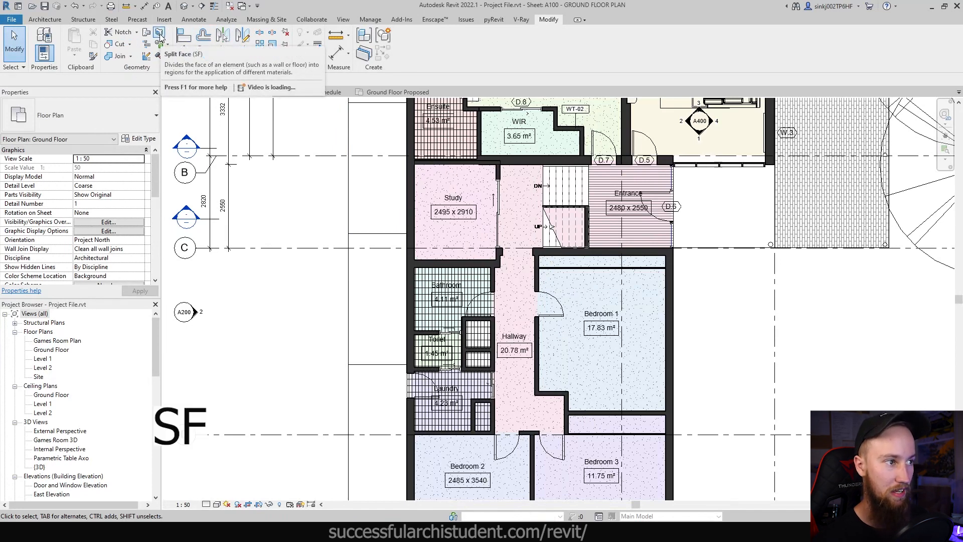
pyautogui.scroll(-1, 534, 160)
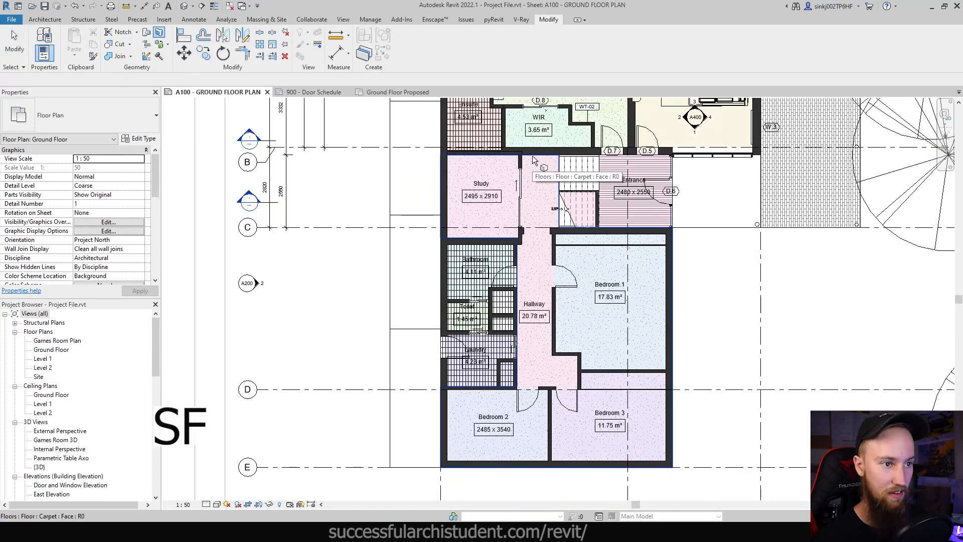
pyautogui.click(533, 160)
pyautogui.scroll(3, 531, 173)
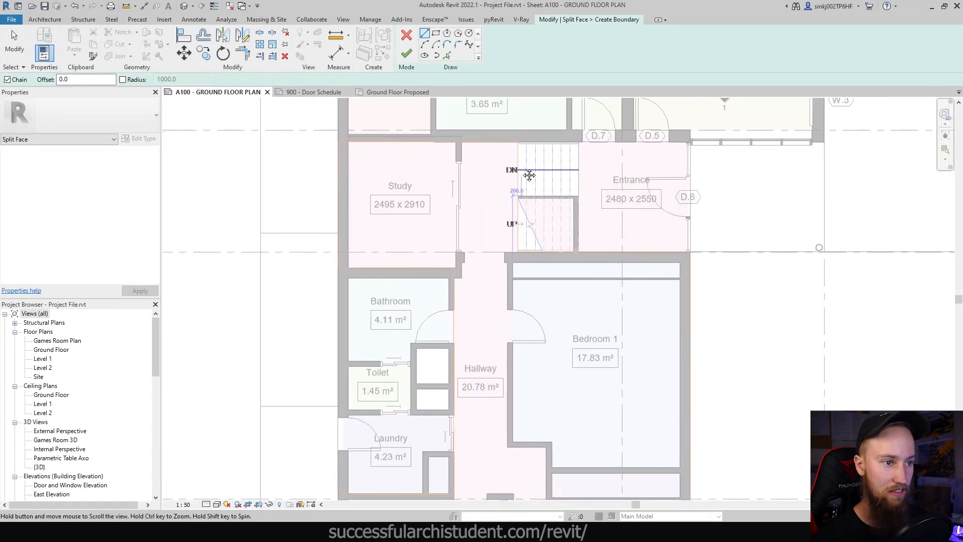
pyautogui.scroll(4, 469, 161)
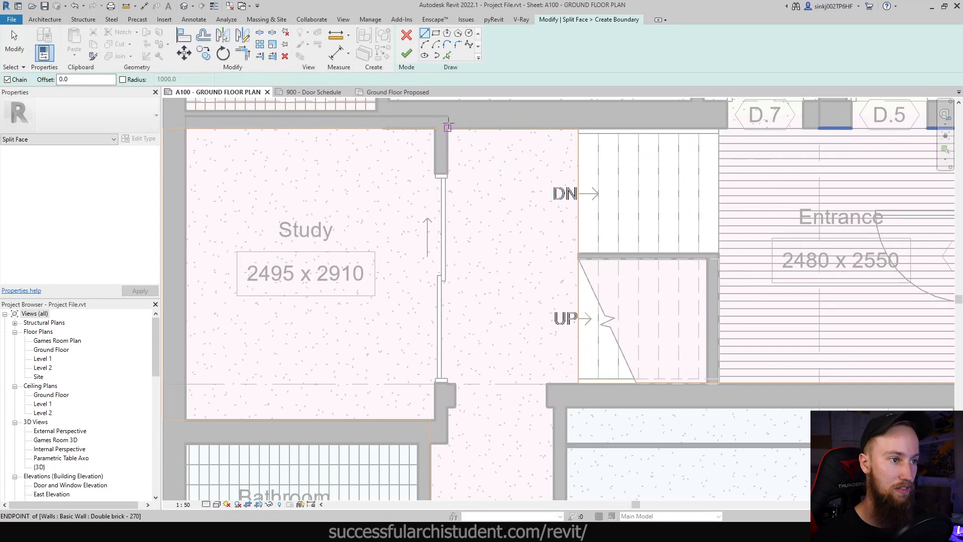
pyautogui.scroll(3, 448, 127)
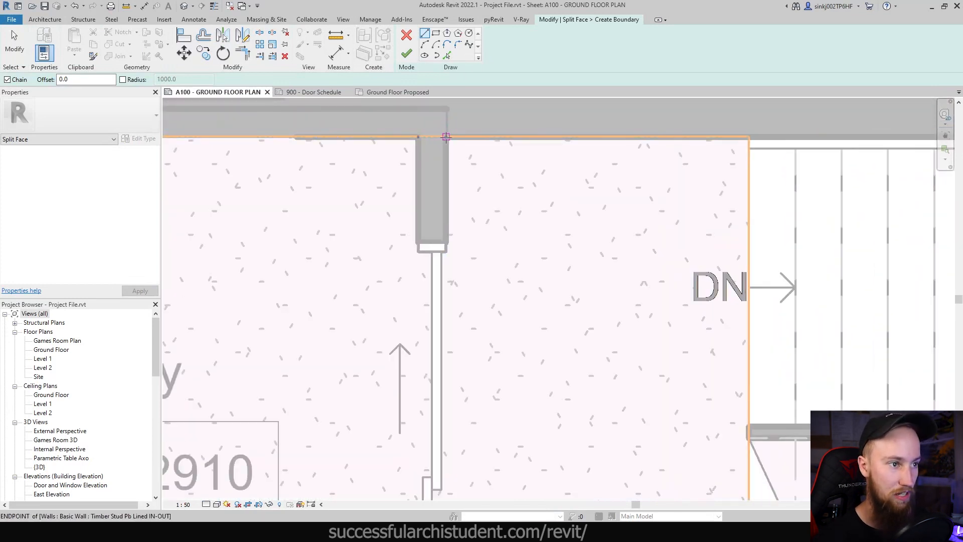
pyautogui.click(446, 136)
pyautogui.scroll(-3, 441, 134)
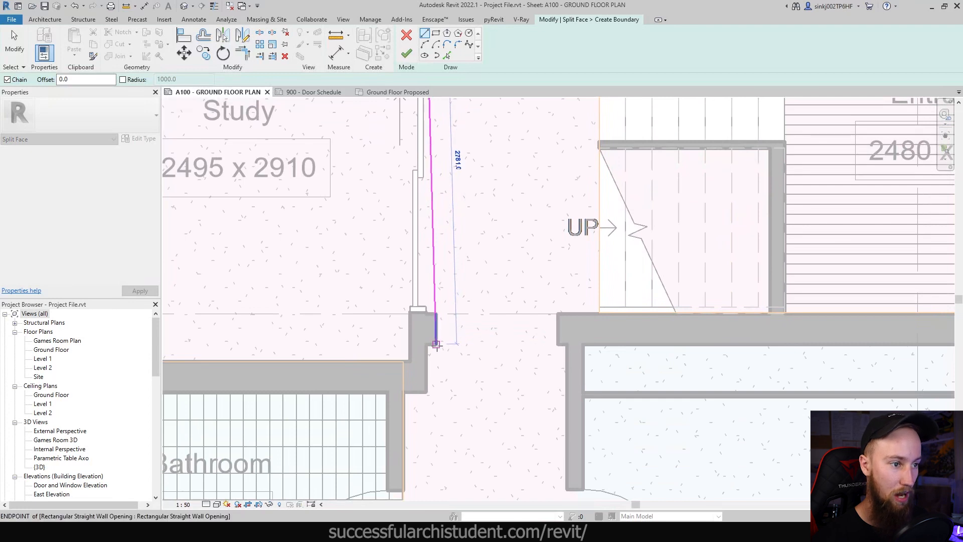
pyautogui.scroll(-2, 436, 345)
pyautogui.moveTo(430, 282); pyautogui.dragTo(471, 354, button='middle')
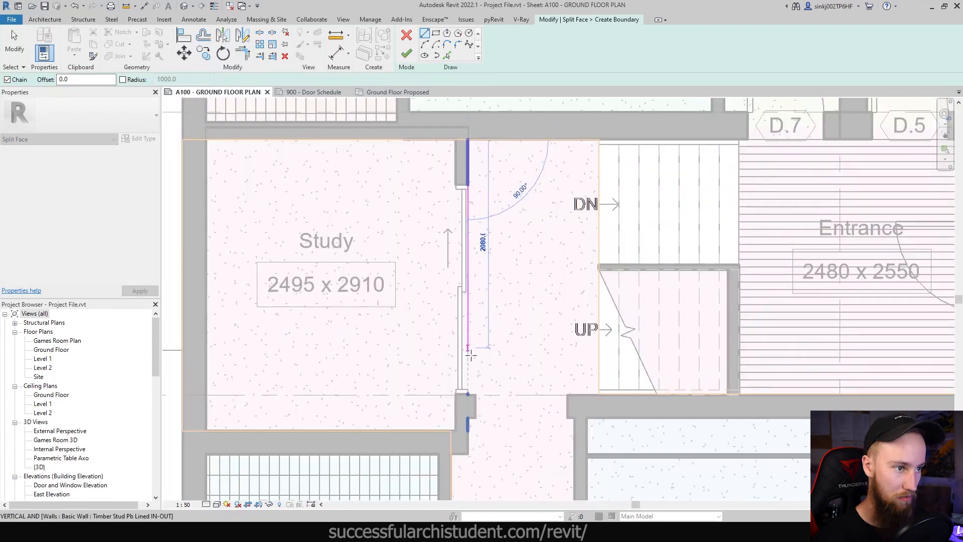
pyautogui.click(457, 455)
pyautogui.moveTo(515, 450)
pyautogui.mouseDown(button='middle')
pyautogui.moveTo(521, 367)
pyautogui.moveTo(480, 461)
pyautogui.mouseUp(button='middle')
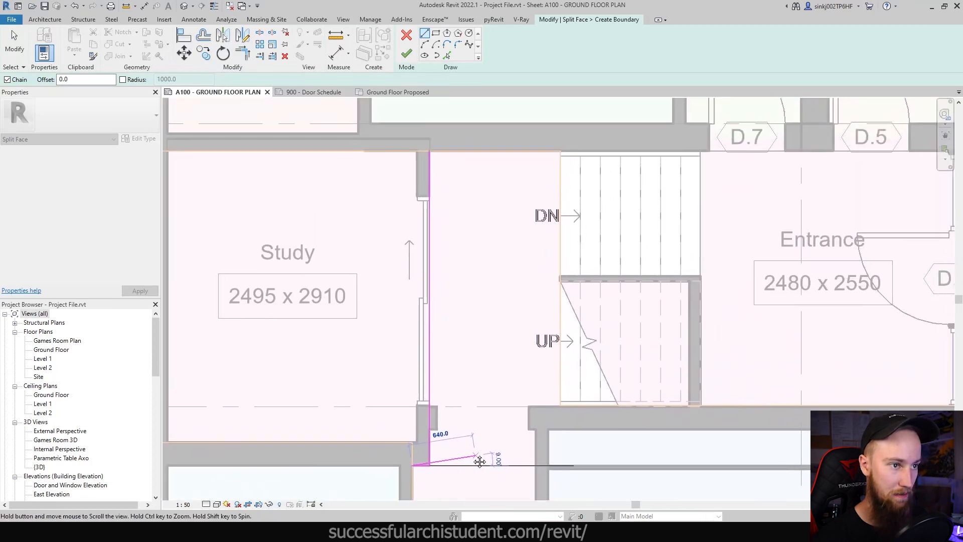
pyautogui.scroll(-1, 479, 461)
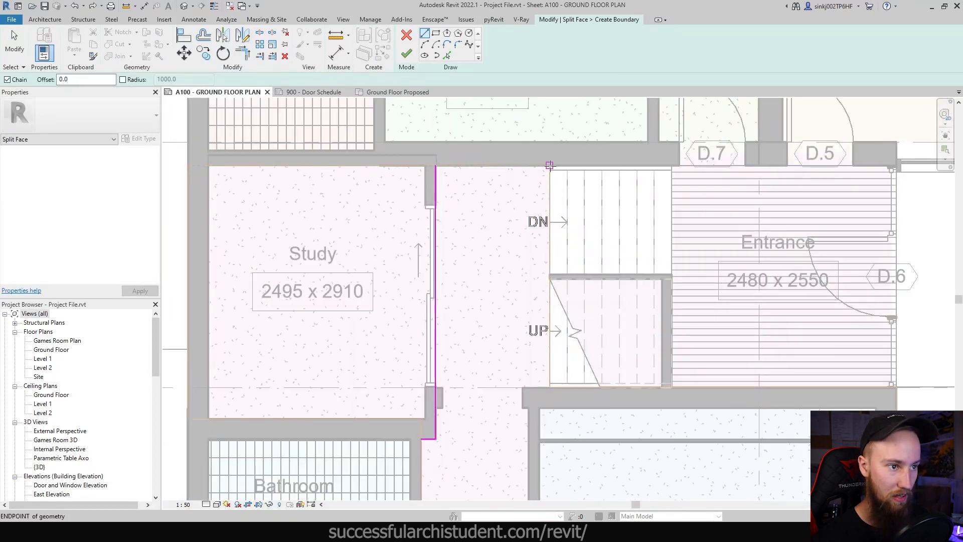
# Step: Sketch the remaining Hallway boundary from the stair's lower corner around the Bedroom 1 wall, and finish the split face
pyautogui.click(550, 165)
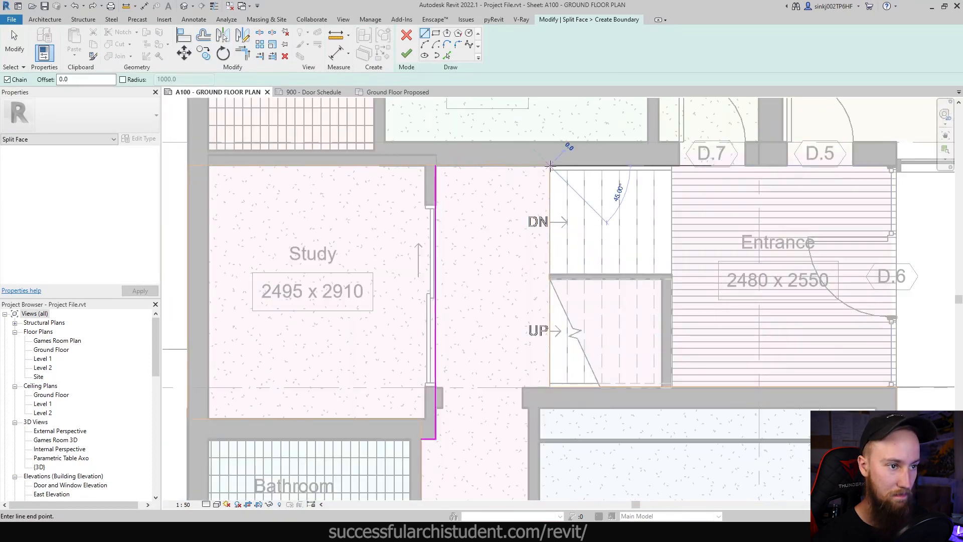
pyautogui.click(550, 386)
pyautogui.click(523, 386)
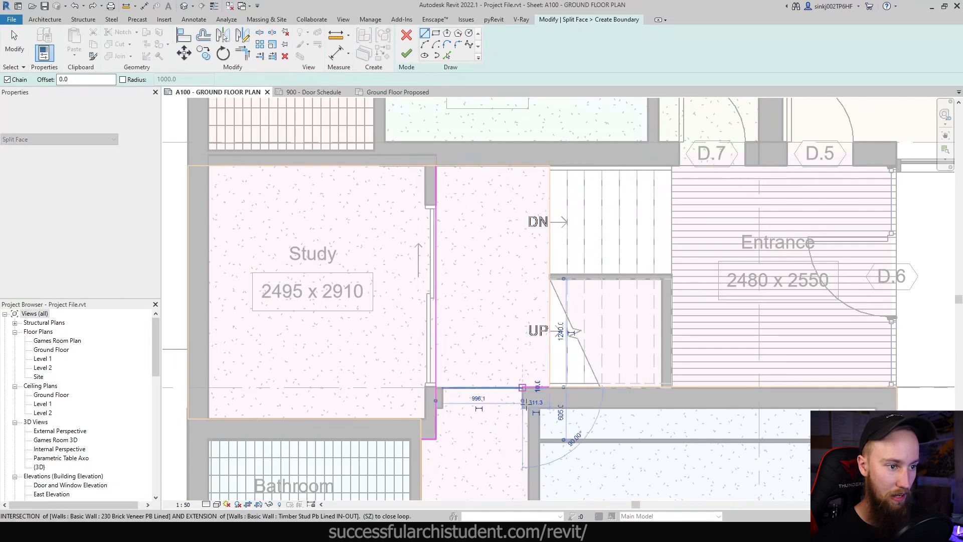
pyautogui.press('Escape')
pyautogui.press('Escape')
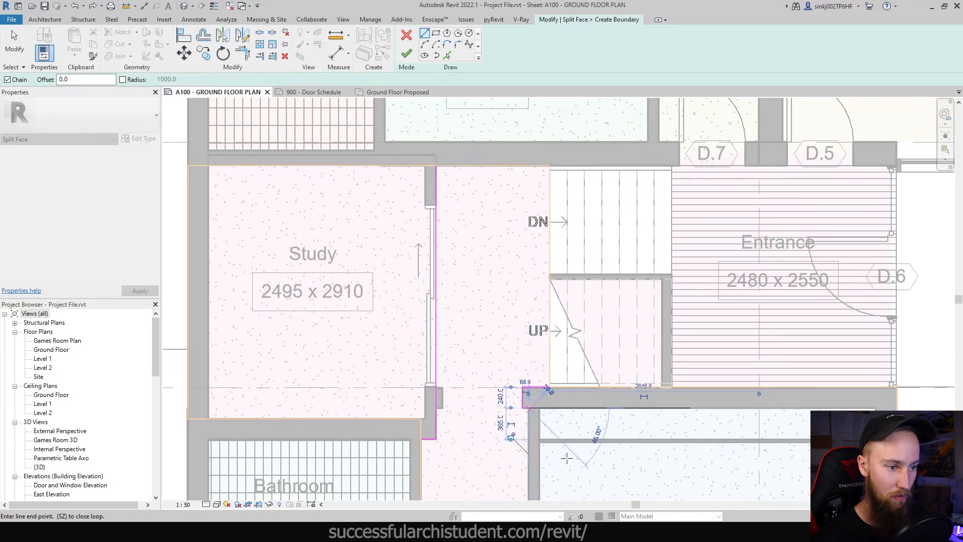
pyautogui.scroll(-1, 451, 175)
pyautogui.scroll(2, 506, 226)
pyautogui.press('Escape')
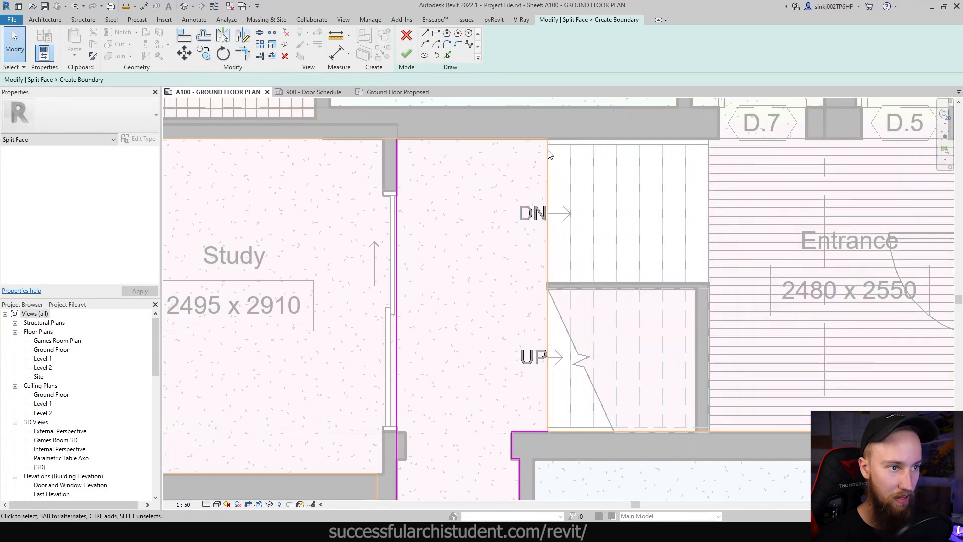
pyautogui.scroll(-2, 567, 225)
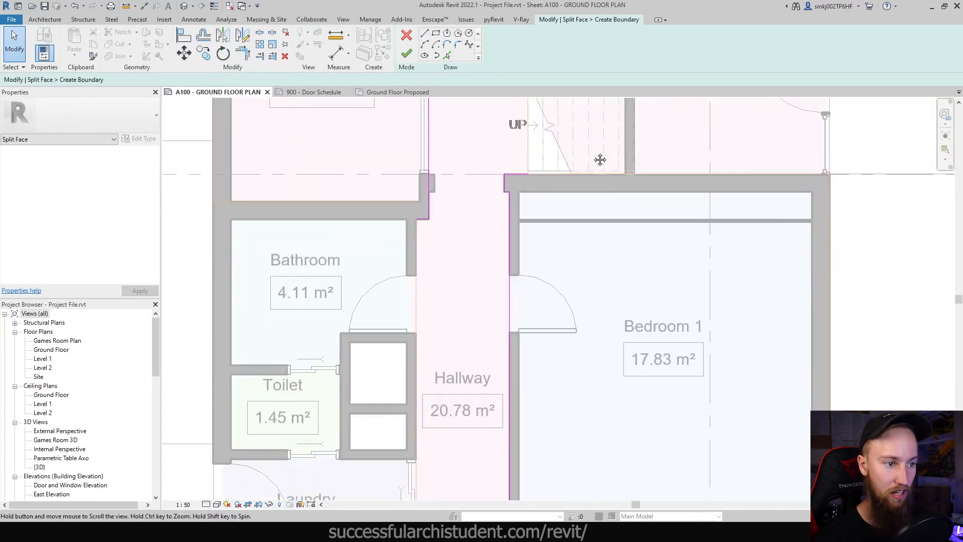
pyautogui.click(407, 54)
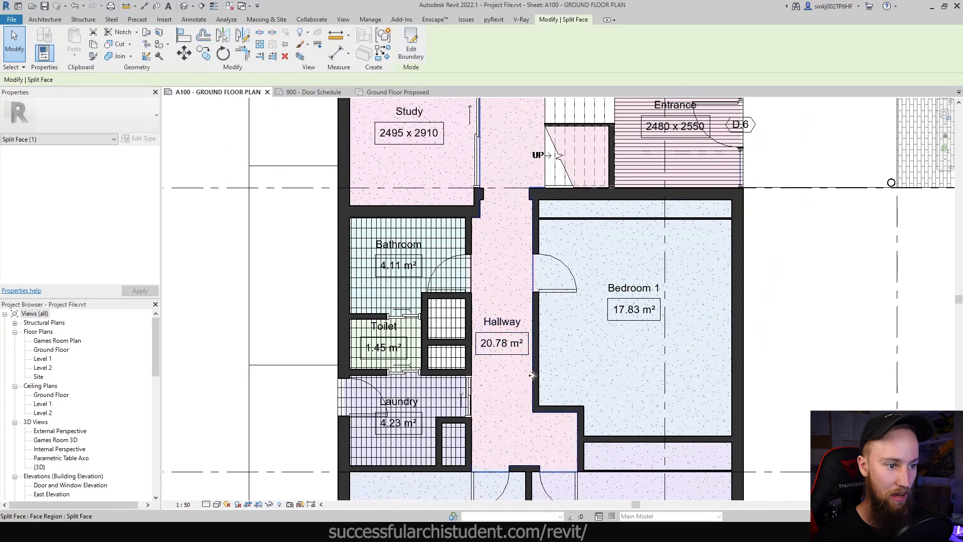
# Step: Start the Paint tool for the split Hallway floor region and browse the project materials
pyautogui.scroll(-1, 533, 375)
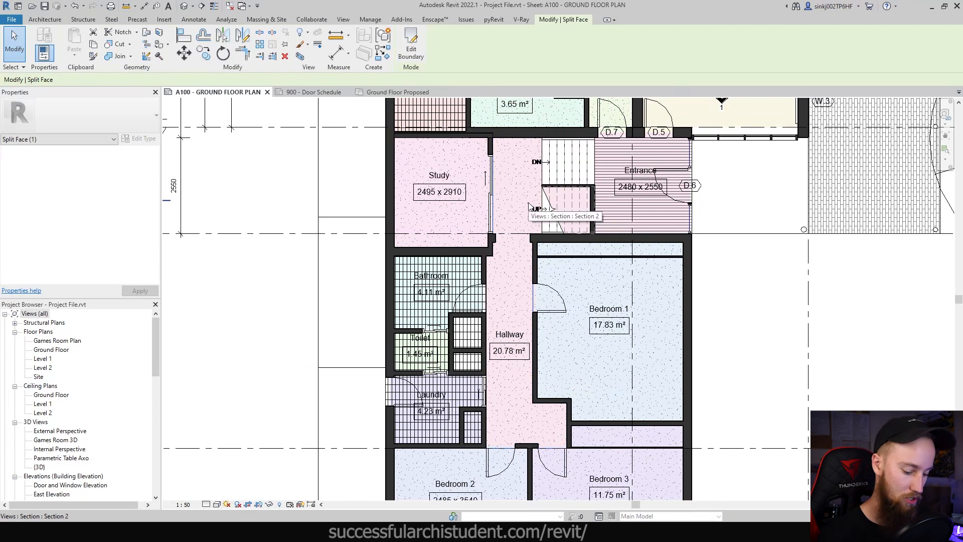
pyautogui.press('p')
pyautogui.press('t')
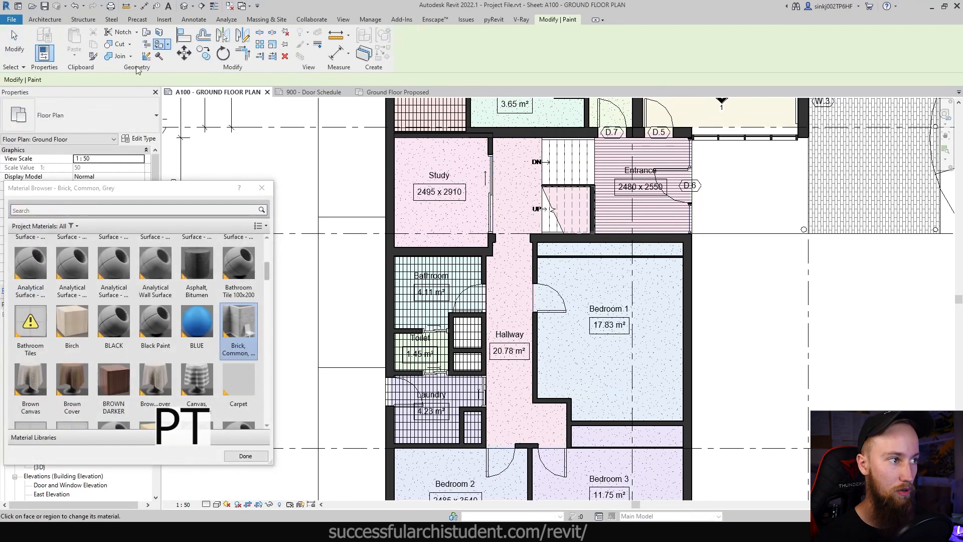
pyautogui.click(169, 44)
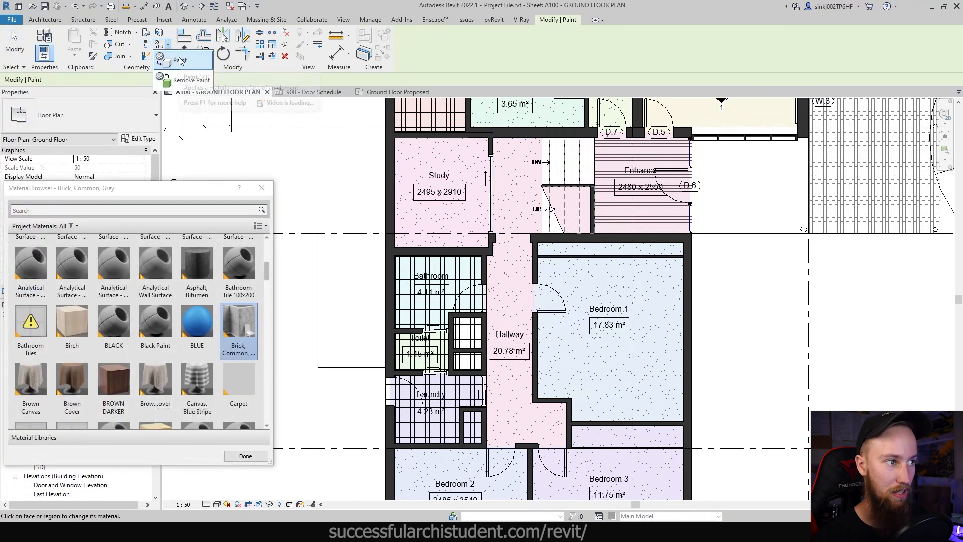
pyautogui.click(208, 191)
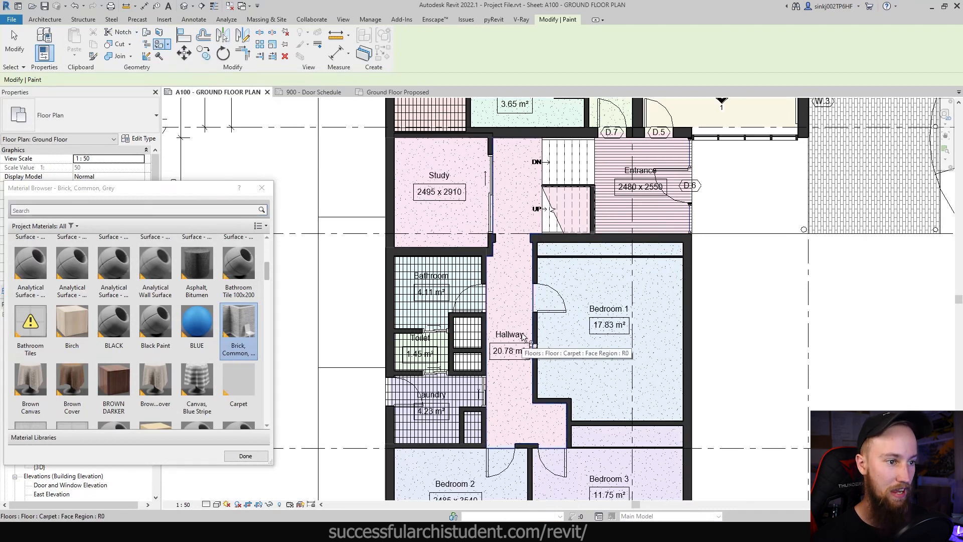
pyautogui.scroll(1, 114, 268)
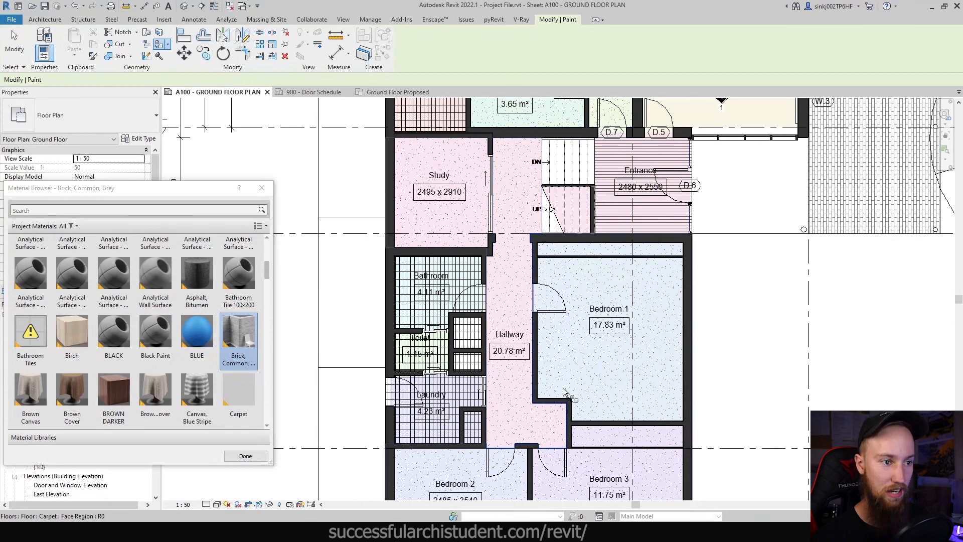
pyautogui.scroll(1, 133, 203)
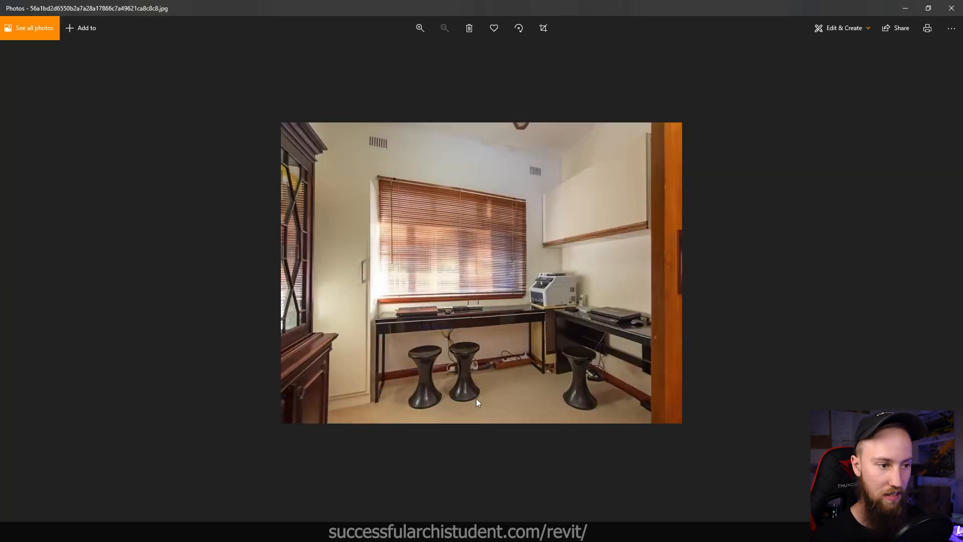
# Step: Browse the remaining house photos to check the floor finishes, and return to the A100 ground floor plan in Revit
pyautogui.press('Right')
pyautogui.press('Right')
pyautogui.press('Right')
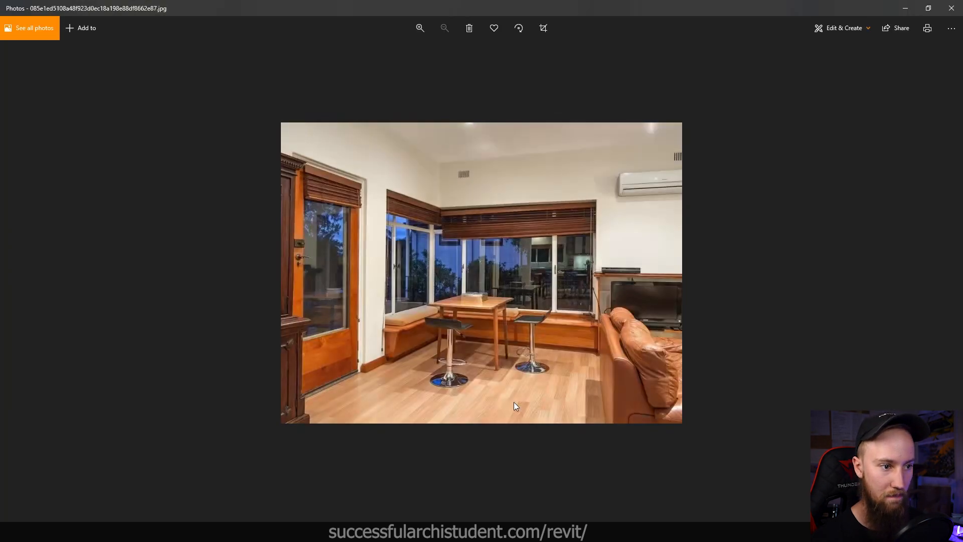
pyautogui.press('Right')
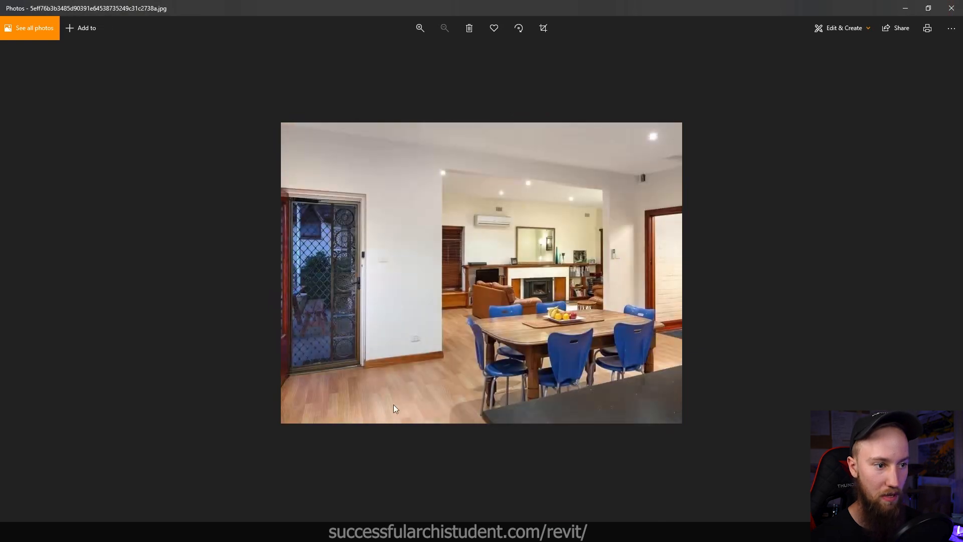
pyautogui.click(951, 8)
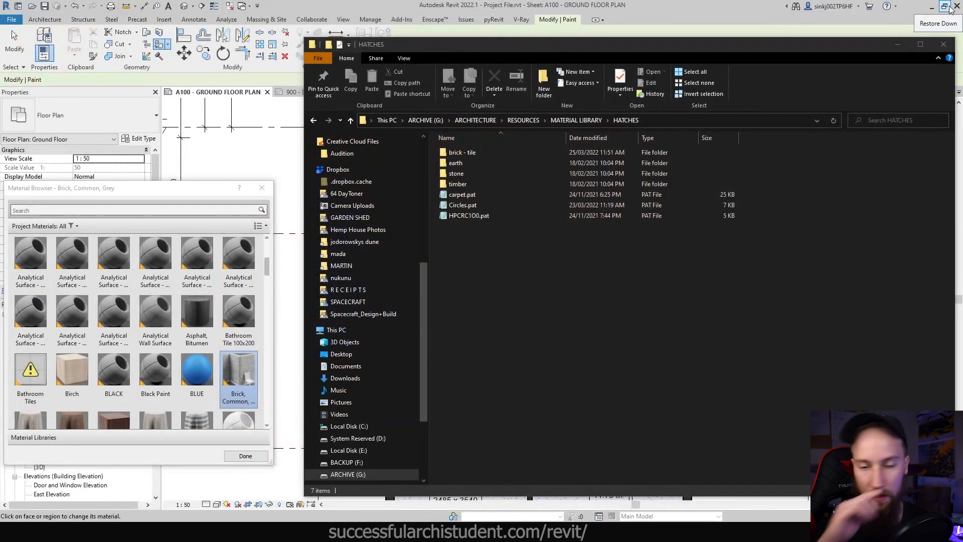
pyautogui.click(754, 10)
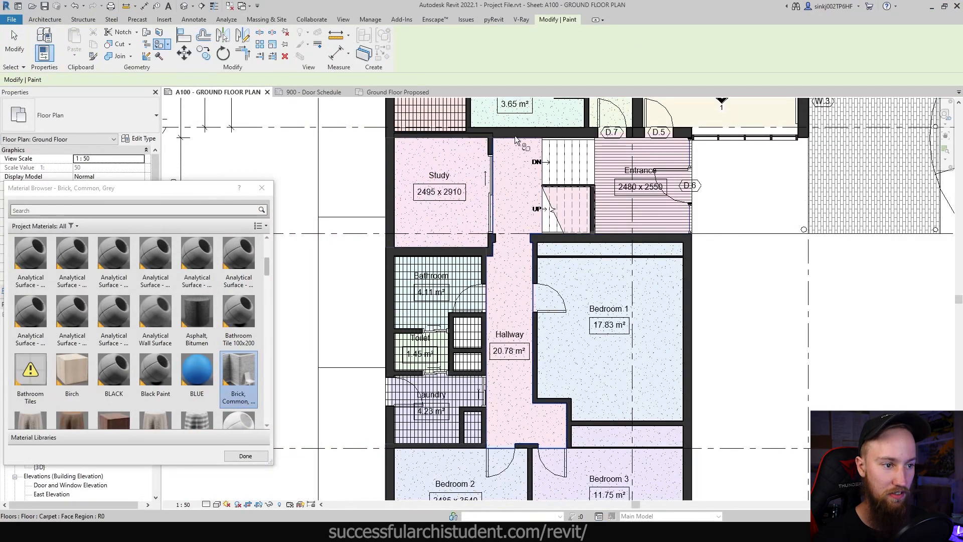
# Step: Find the Wood - Timber material and paint the split Hallway floor region with it, then finish painting
pyautogui.click(59, 209)
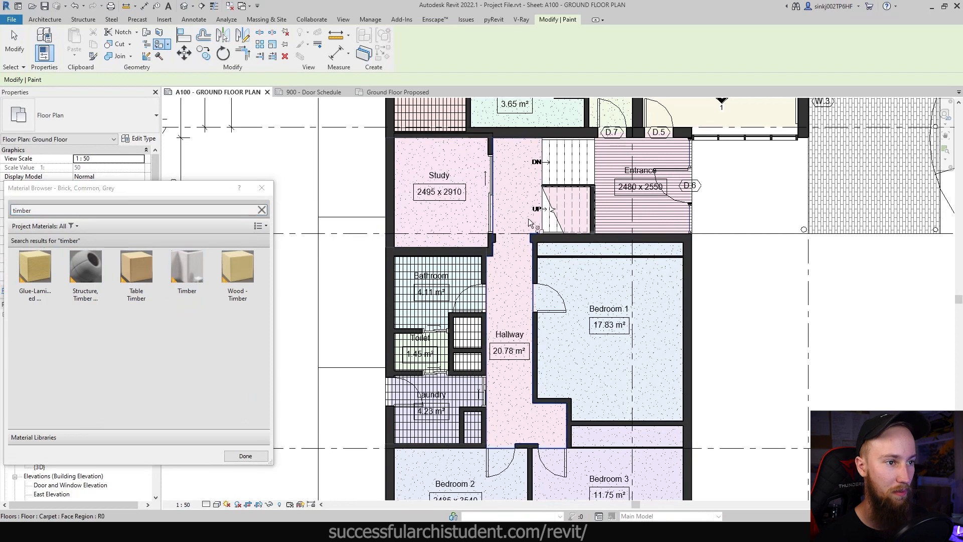
pyautogui.click(228, 271)
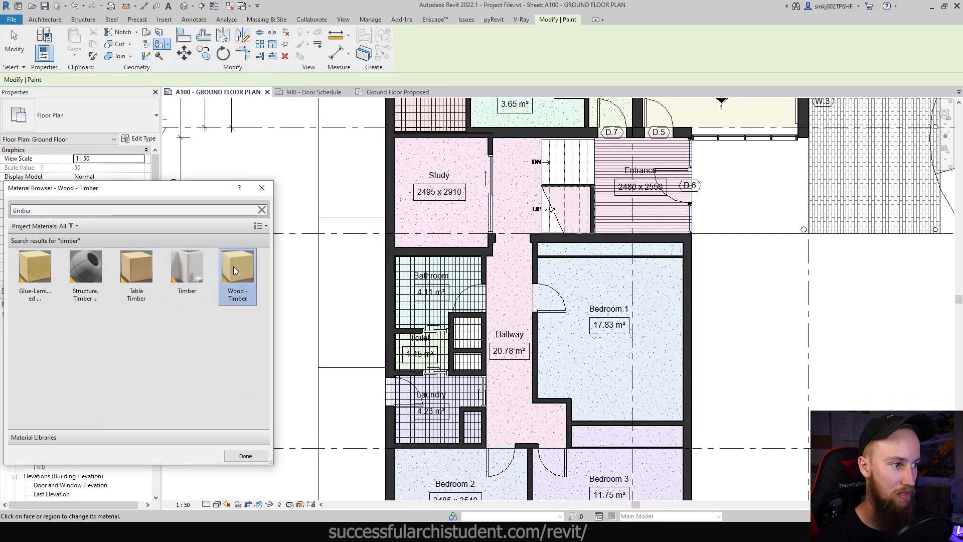
pyautogui.click(513, 198)
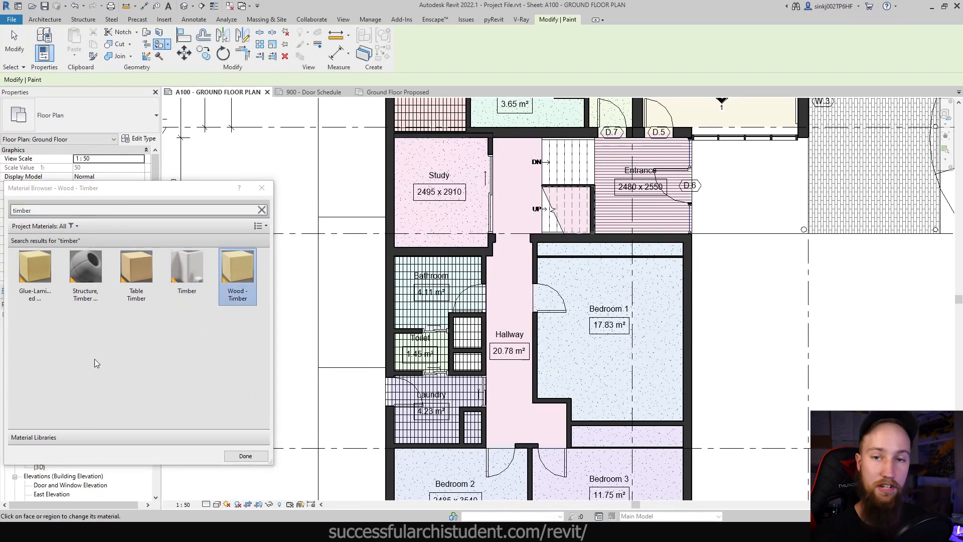
pyautogui.click(246, 455)
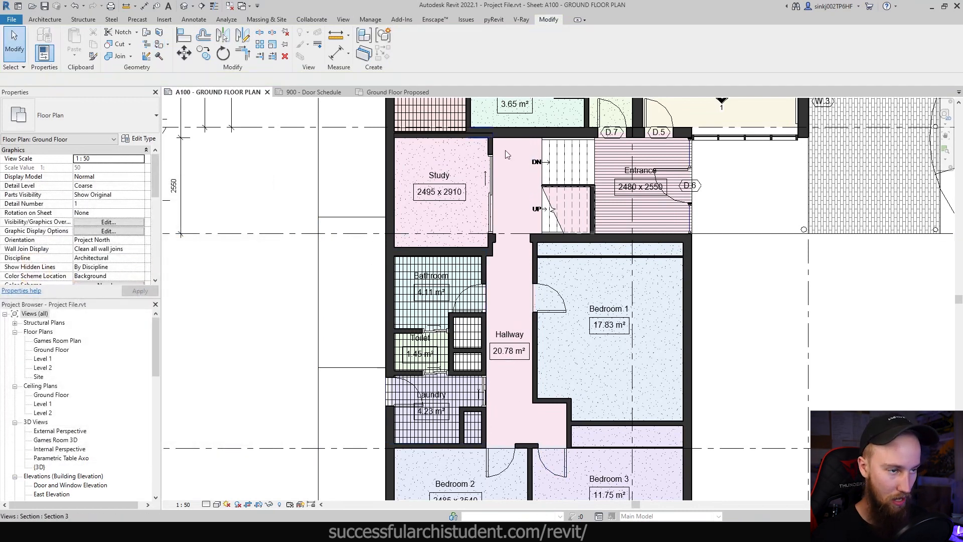
# Step: Open the Wood - Timber project material and apply the 75mm vertical model pattern as its foreground surface pattern
pyautogui.click(371, 19)
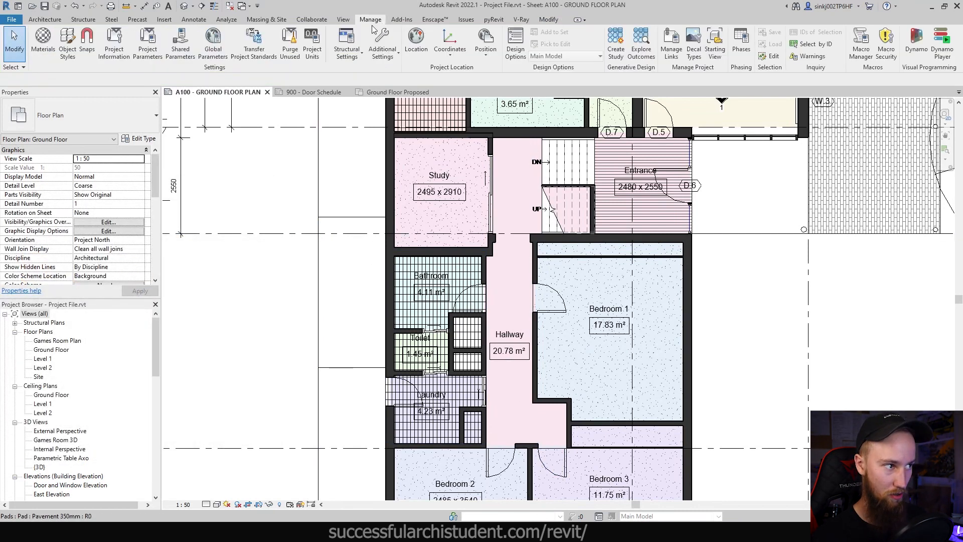
pyautogui.click(43, 45)
pyautogui.click(193, 137)
pyautogui.write('wood timb')
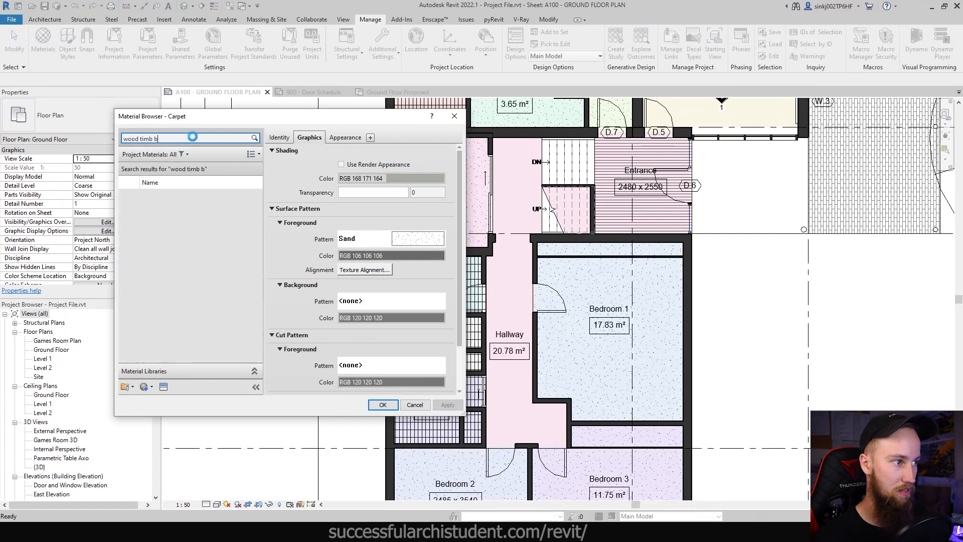
pyautogui.click(174, 283)
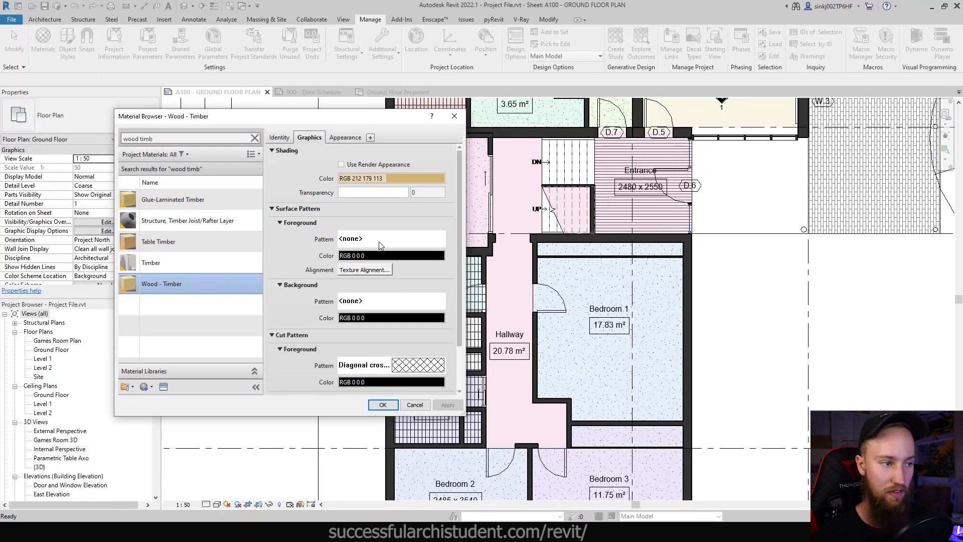
pyautogui.click(364, 244)
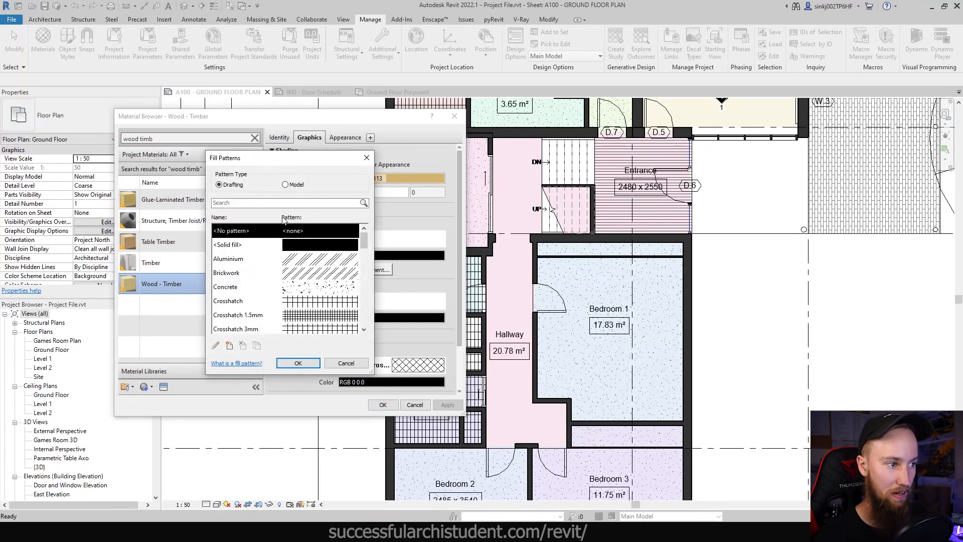
pyautogui.click(285, 184)
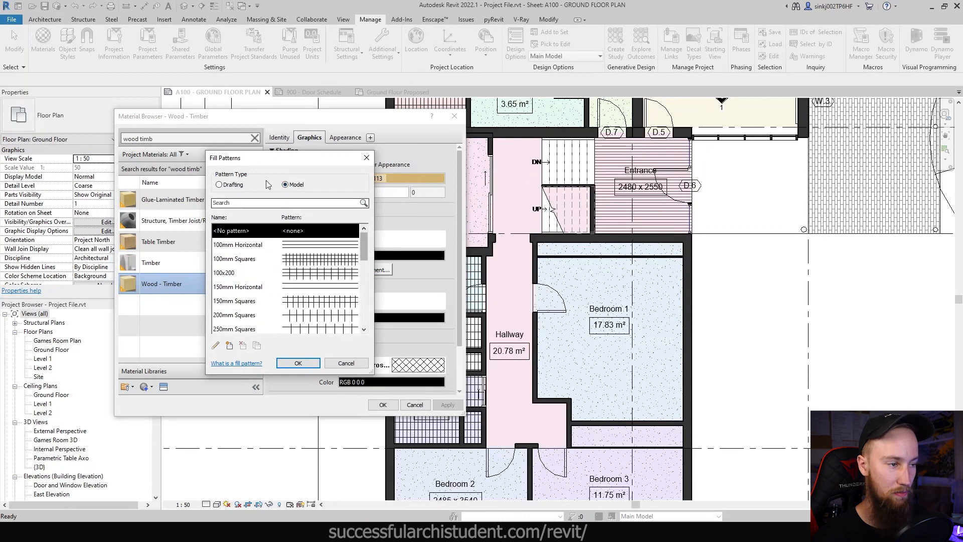
pyautogui.scroll(-10, 361, 254)
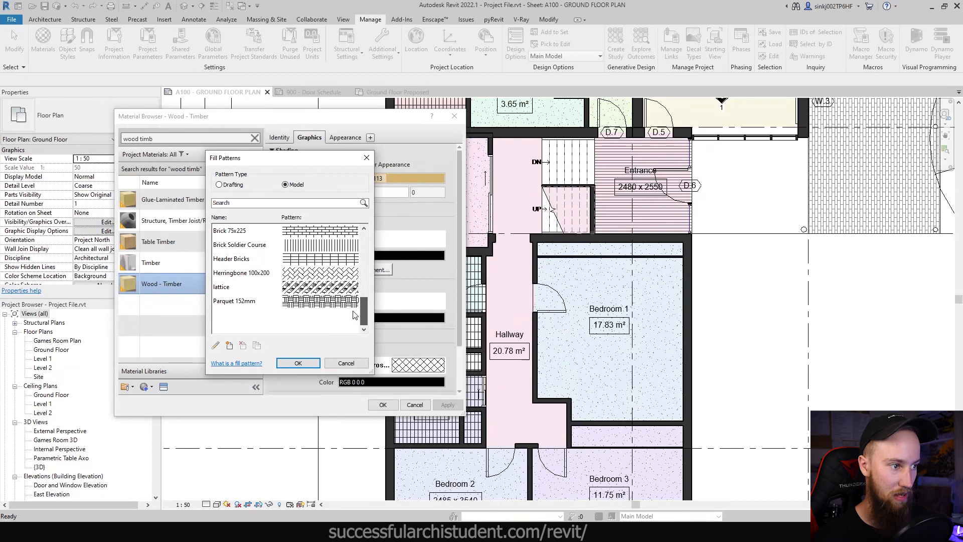
pyautogui.scroll(2, 326, 301)
pyautogui.click(228, 274)
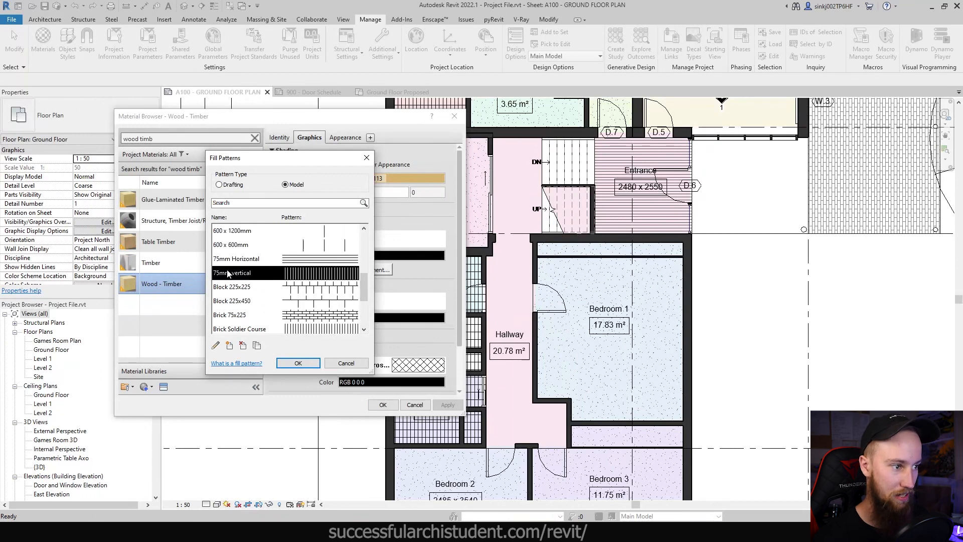
pyautogui.click(298, 363)
pyautogui.click(447, 404)
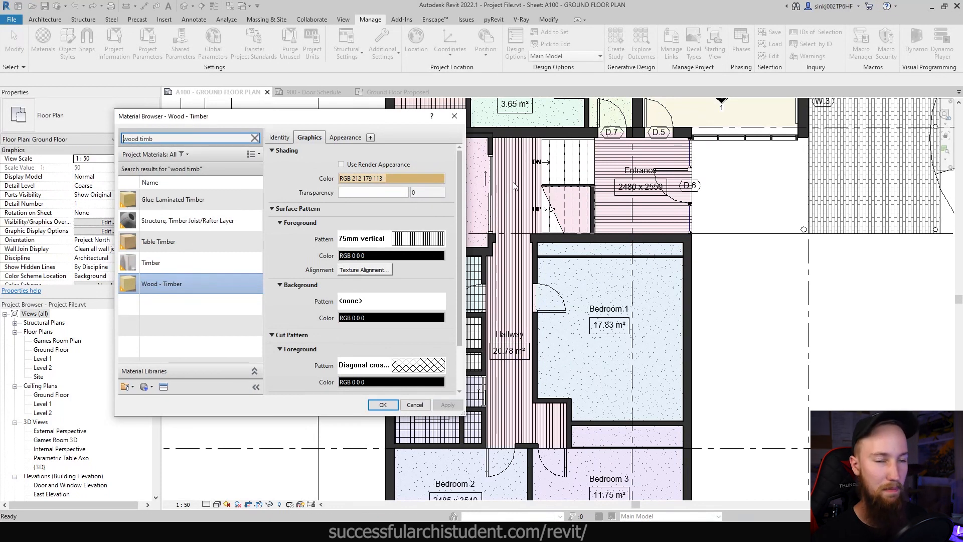
# Step: Duplicate the 75mm vertical fill pattern as 150mm Vertical with a line spacing of 150 mm
pyautogui.click(396, 240)
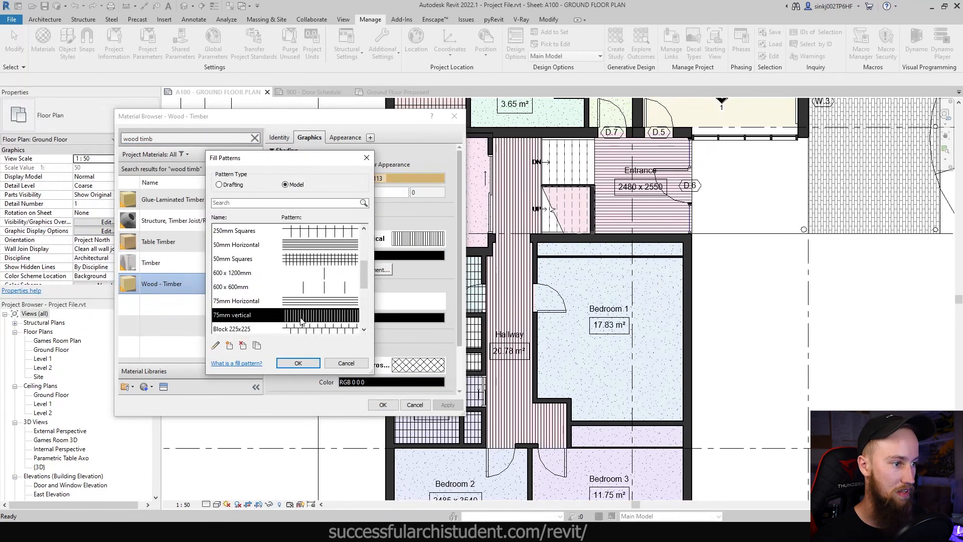
pyautogui.click(257, 346)
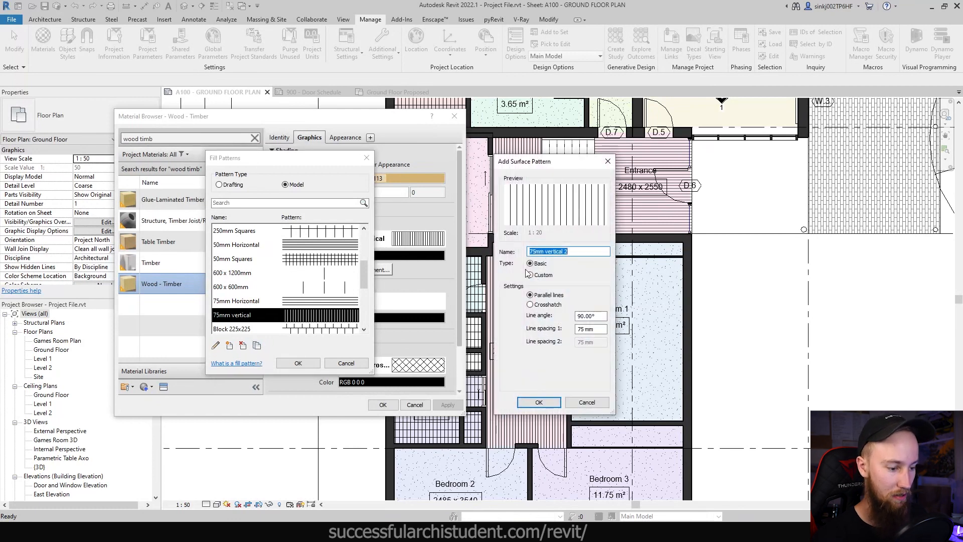
pyautogui.write('150')
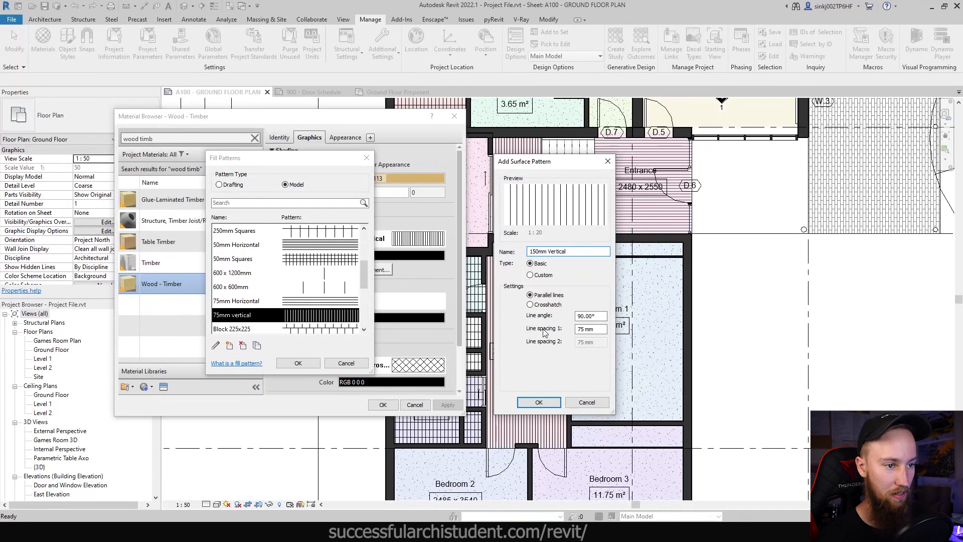
pyautogui.doubleClick(592, 329)
pyautogui.write('150')
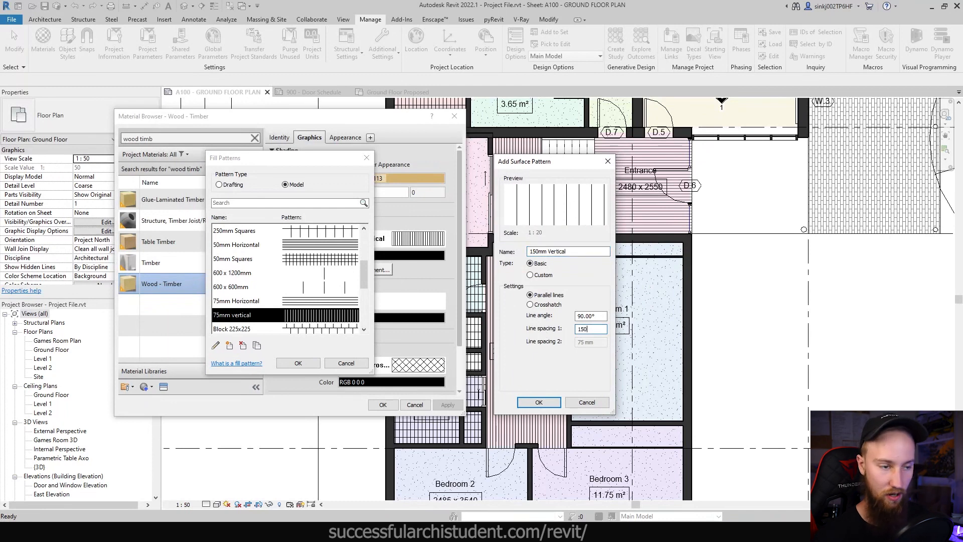
pyautogui.click(538, 402)
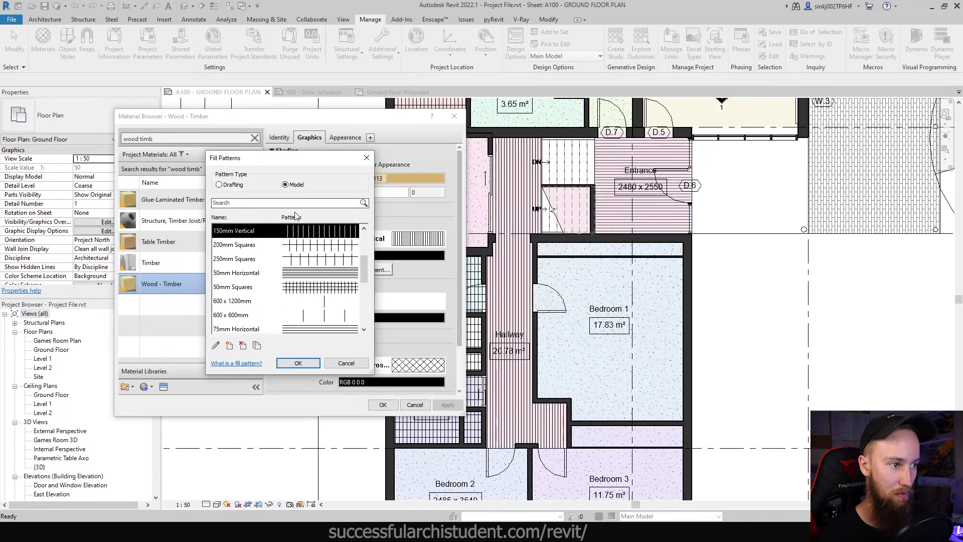
# Step: Assign the 150mm Vertical pattern to the Wood - Timber foreground surface and save the material changes
pyautogui.scroll(1, 303, 276)
pyautogui.click(298, 363)
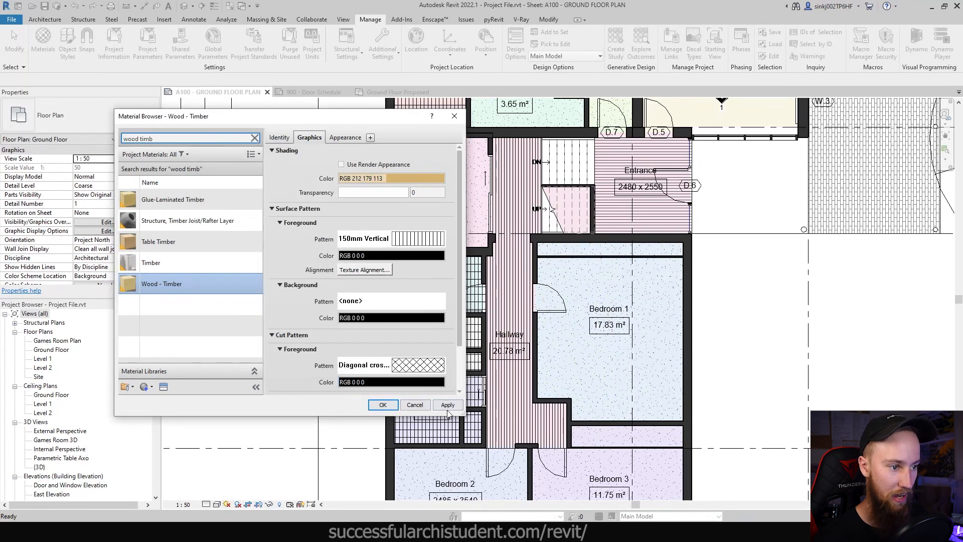
pyautogui.click(449, 406)
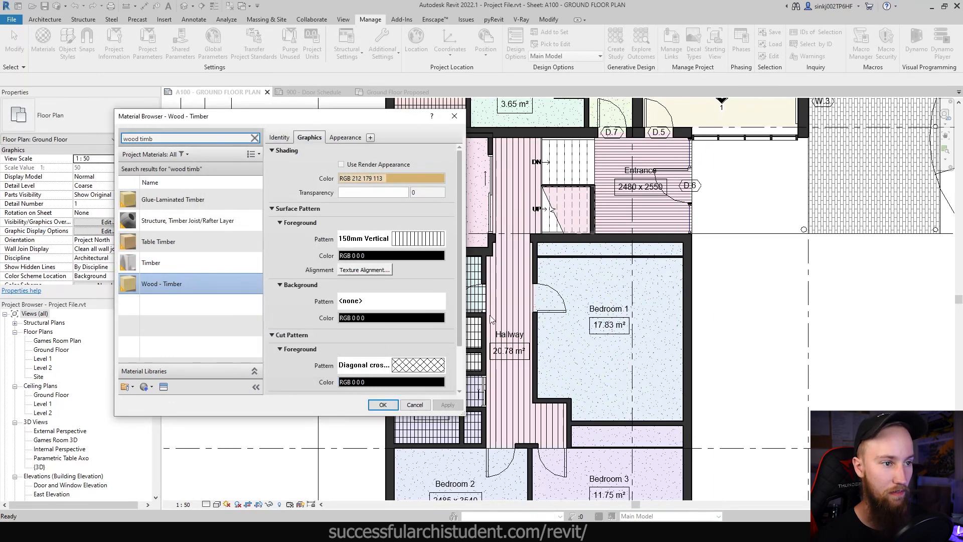
pyautogui.click(380, 409)
# Step: Examine how the Hallway timber pattern reads beside the Entrance, wet areas and bedroom floors on the plan
pyautogui.moveTo(607, 270); pyautogui.dragTo(589, 343, button='middle')
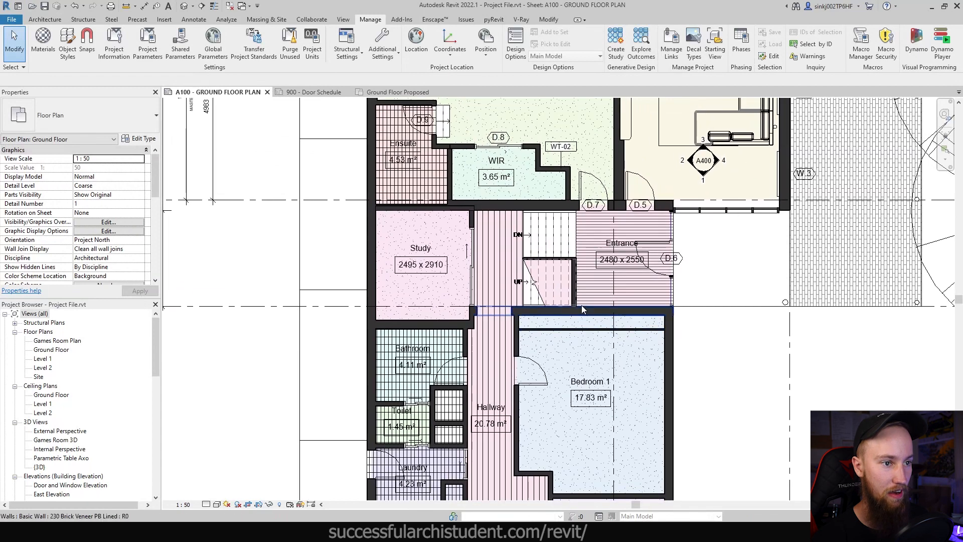
pyautogui.moveTo(634, 299); pyautogui.dragTo(592, 207, button='middle')
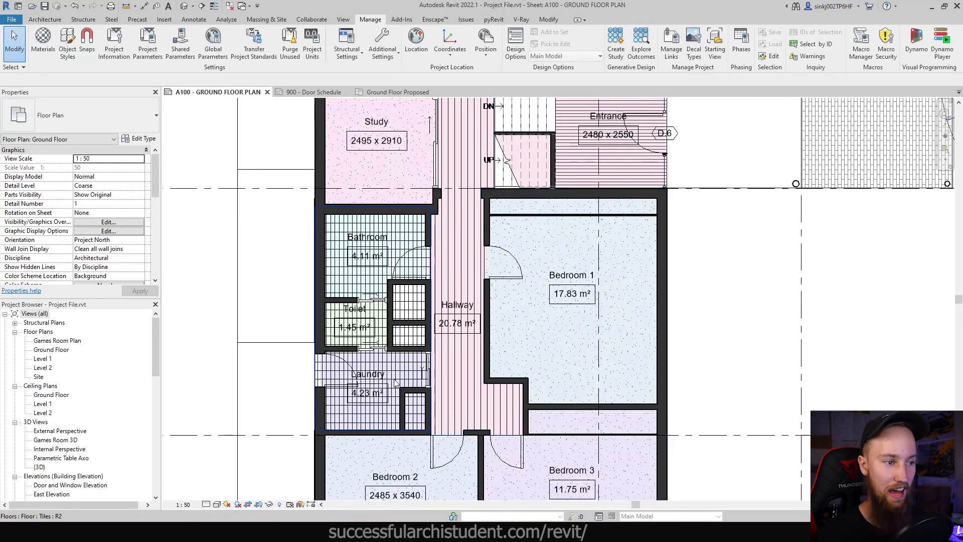
pyautogui.scroll(2, 393, 379)
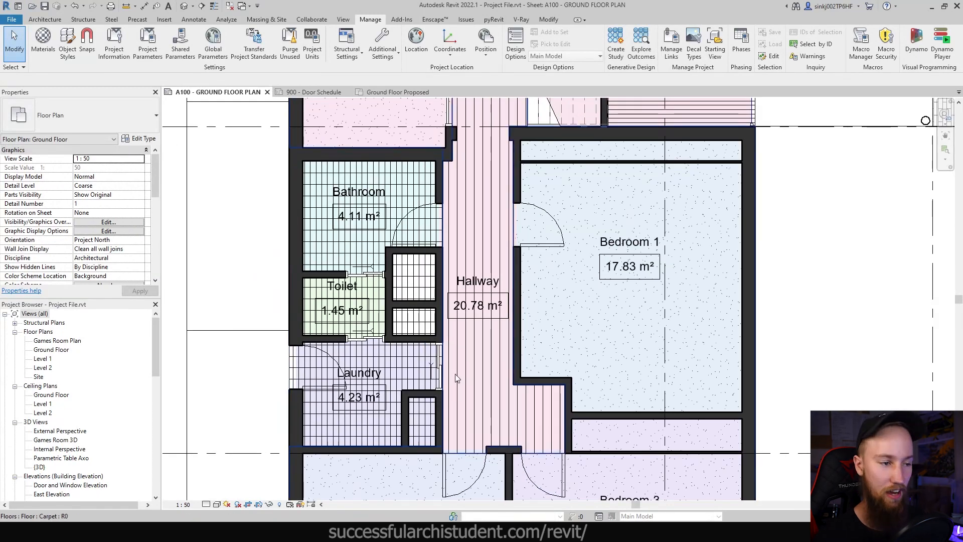
pyautogui.scroll(-2, 468, 403)
pyautogui.scroll(-2, 467, 403)
pyautogui.scroll(1, 485, 393)
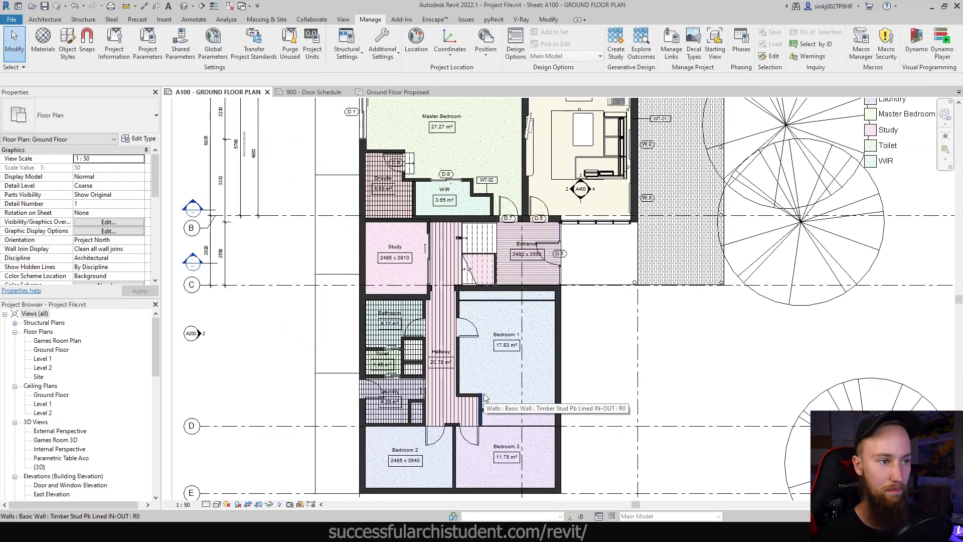
pyautogui.scroll(3, 430, 125)
pyautogui.scroll(-2, 537, 334)
pyautogui.moveTo(537, 334); pyautogui.dragTo(504, 206, button='middle')
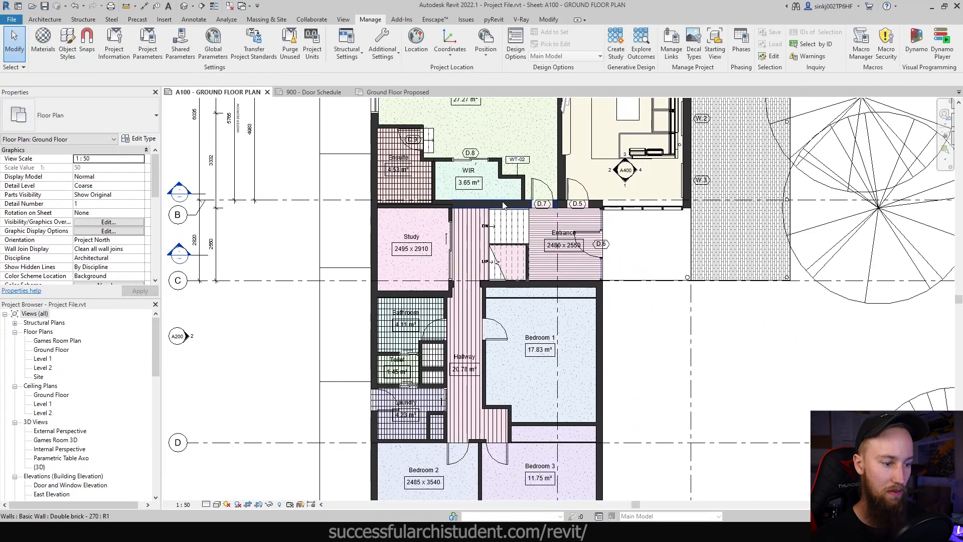
# Step: Open the projection/surface pattern override for the Floors category in the Ground Floor view's visibility/graphic overrides
pyautogui.press('v')
pyautogui.press('v')
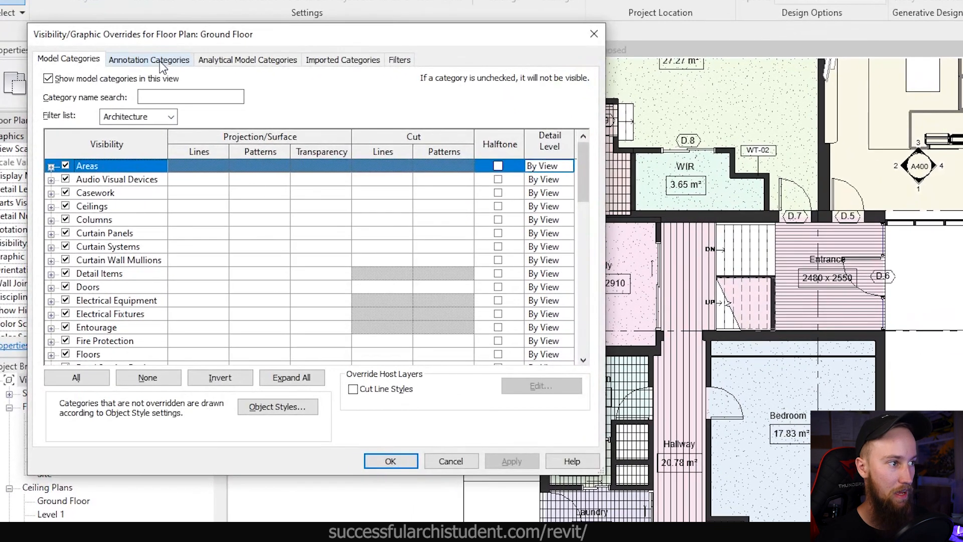
pyautogui.click(126, 193)
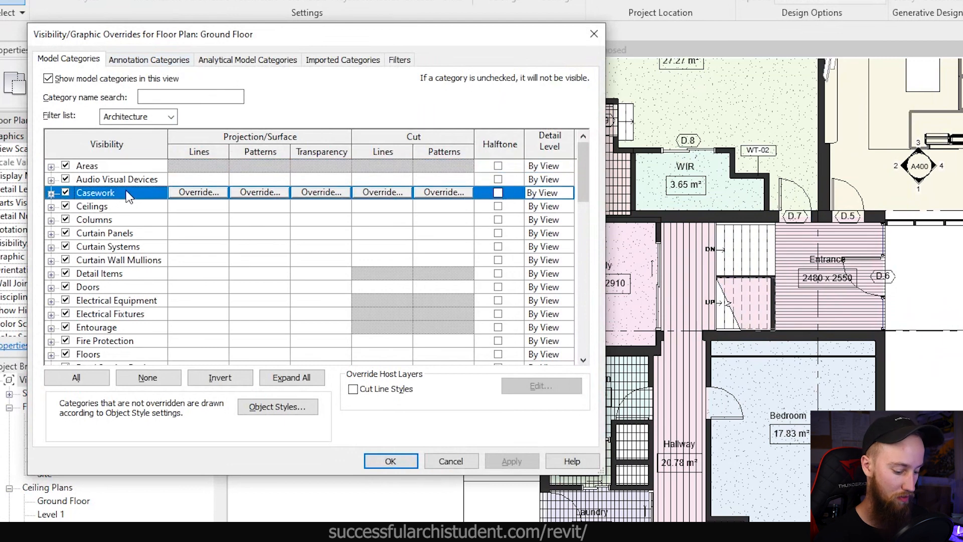
pyautogui.press('f')
pyautogui.press('f')
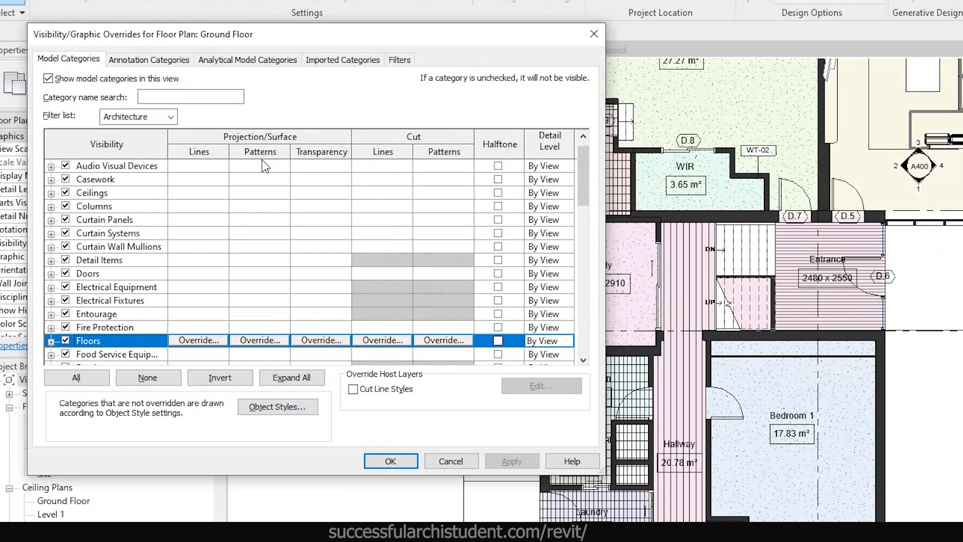
pyautogui.click(261, 340)
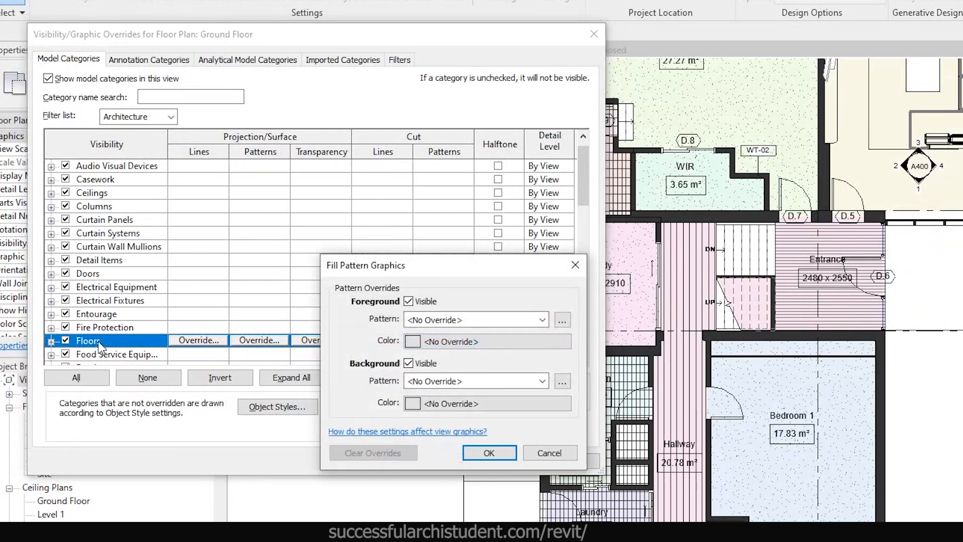
# Step: Override the Floors foreground pattern color with grey RGB 178-178-178 and apply it to the Ground Floor view
pyautogui.click(456, 344)
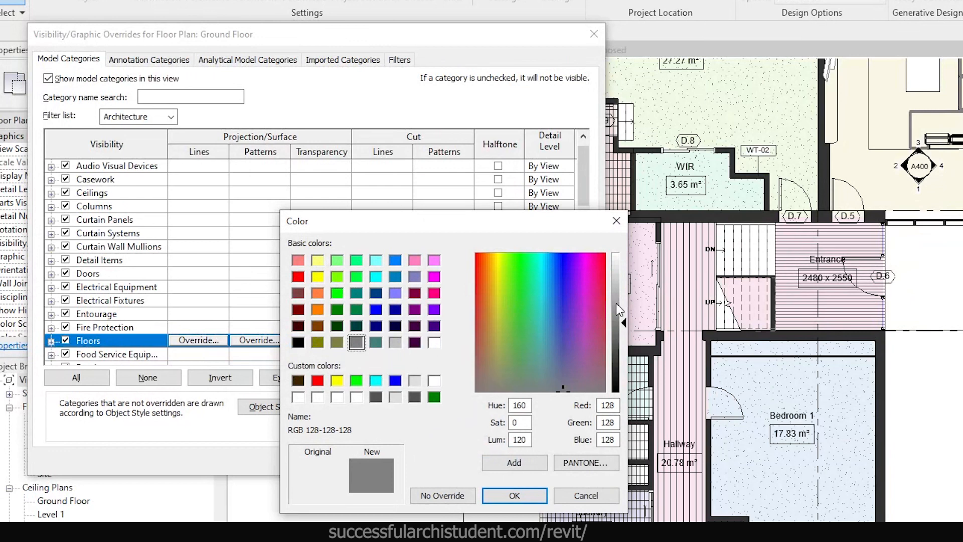
pyautogui.click(620, 305)
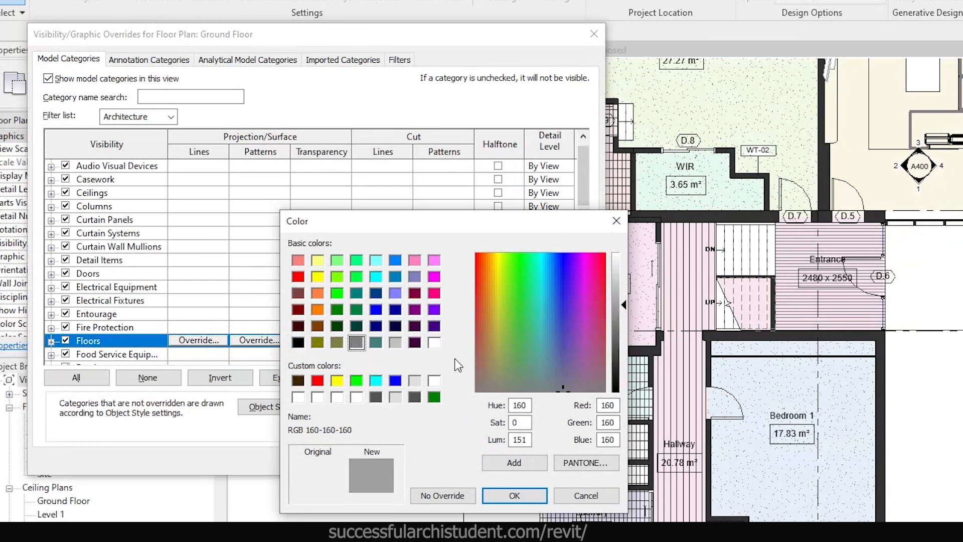
pyautogui.click(415, 380)
pyautogui.click(395, 397)
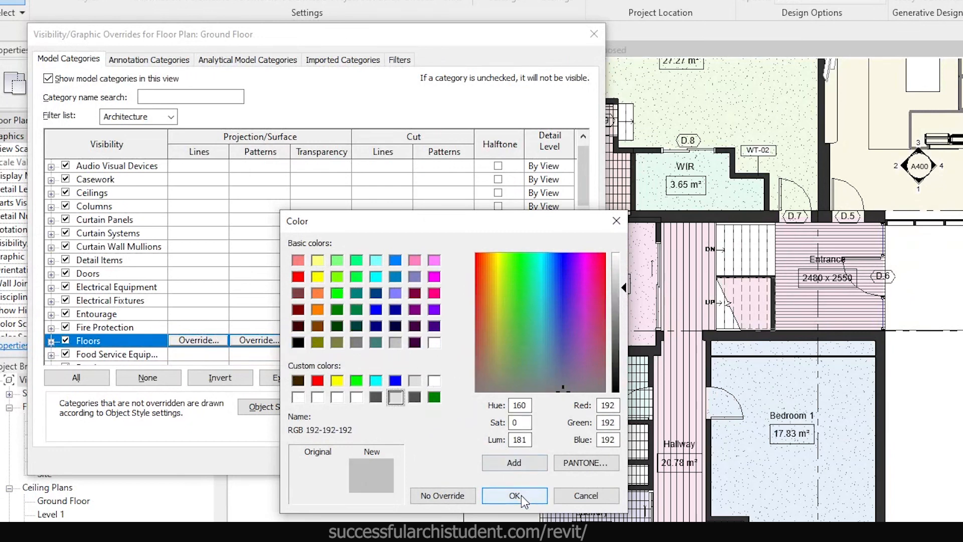
pyautogui.click(617, 295)
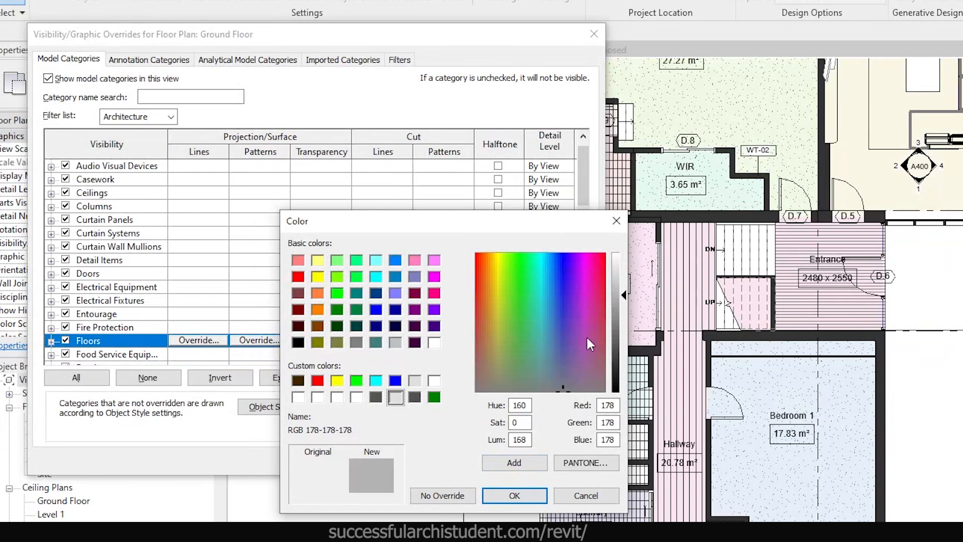
pyautogui.click(514, 495)
pyautogui.click(387, 458)
pyautogui.click(513, 461)
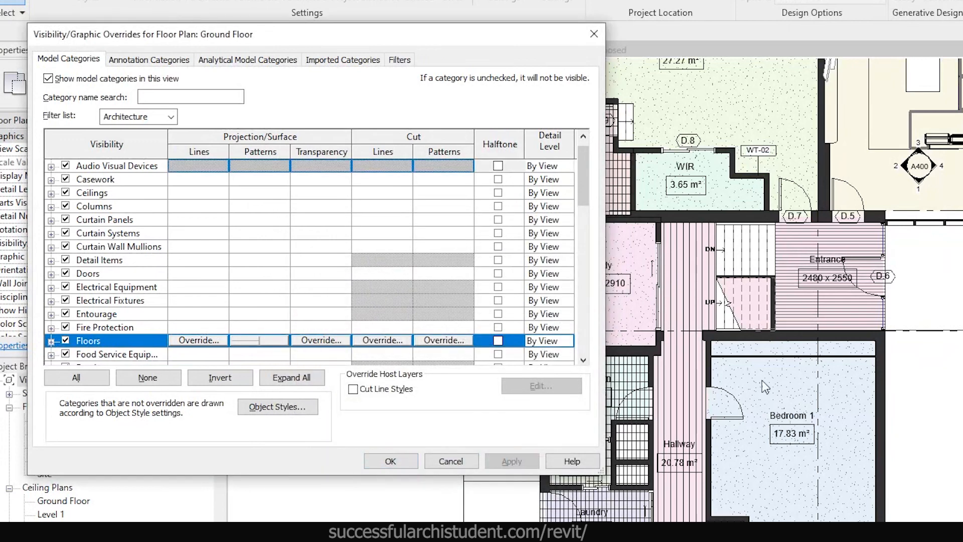
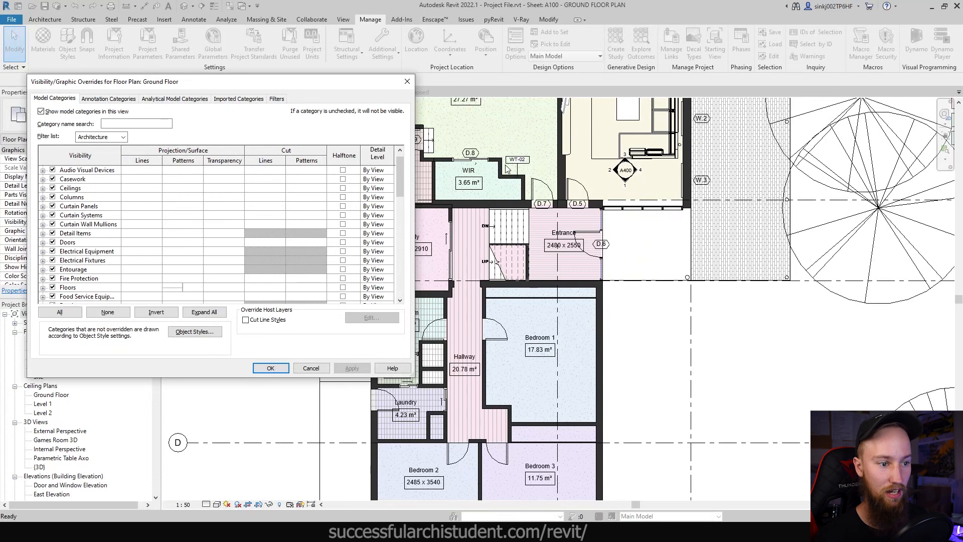
pyautogui.click(269, 368)
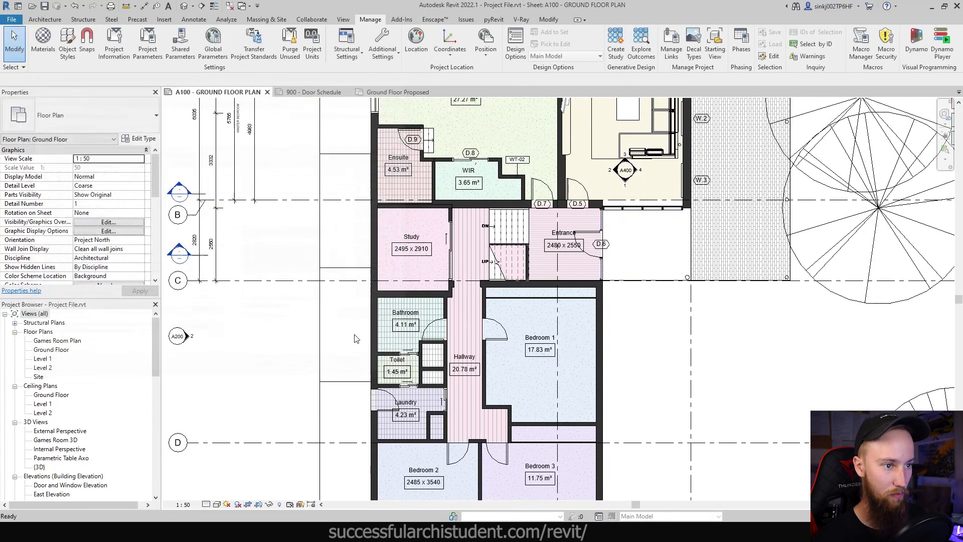
# Step: Examine the lightened floor patterns across the wet areas, Hallway and bedrooms, and deactivate the Ground Floor viewport
pyautogui.scroll(3, 407, 354)
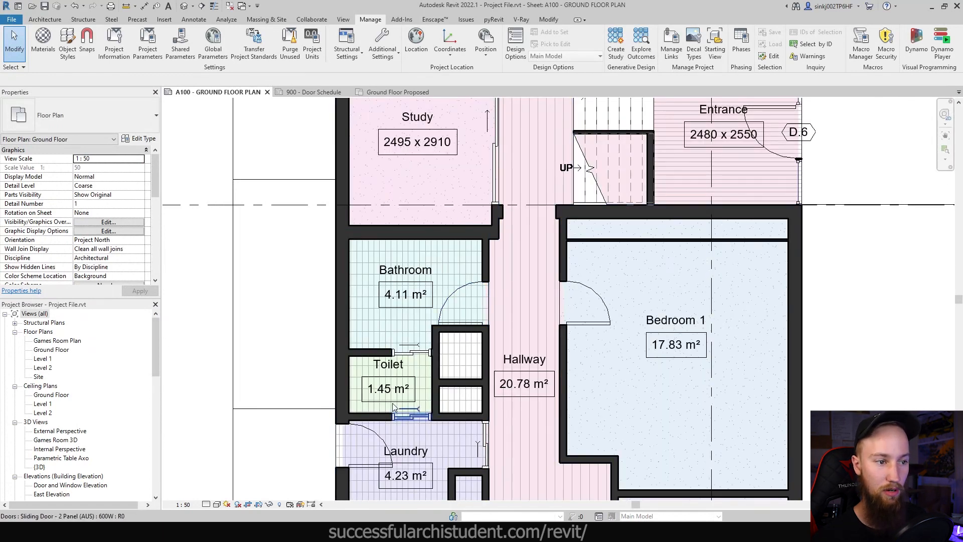
pyautogui.scroll(-2, 403, 395)
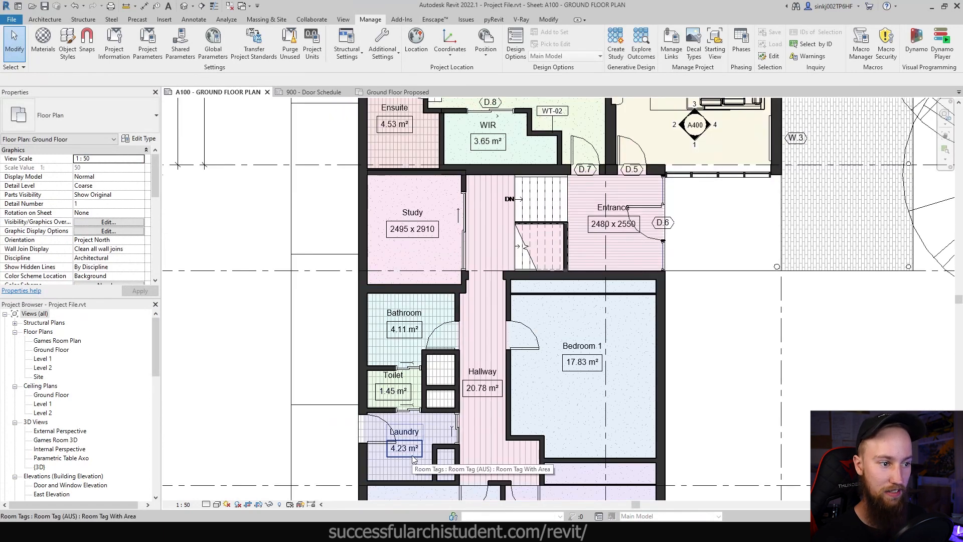
pyautogui.click(412, 458)
pyautogui.scroll(2, 412, 464)
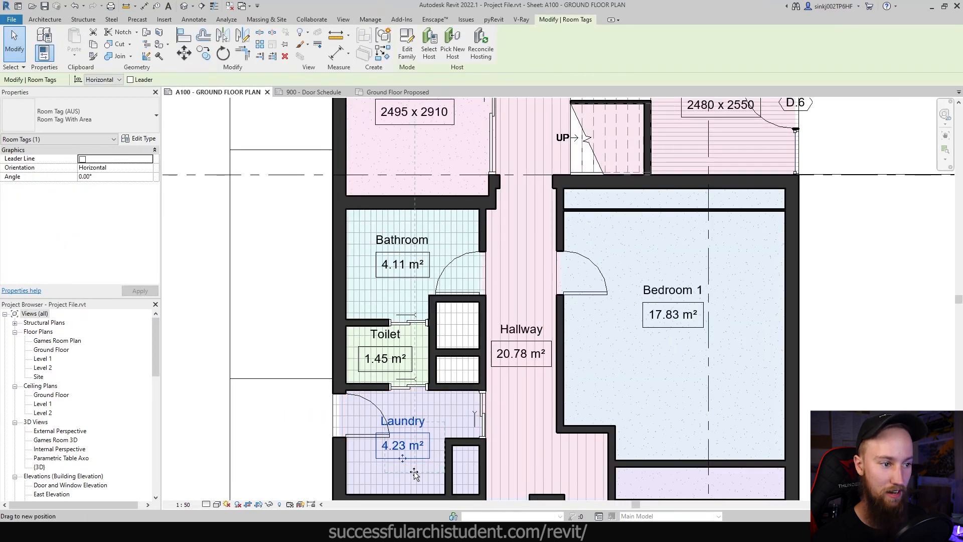
pyautogui.click(214, 299)
pyautogui.scroll(-1, 445, 322)
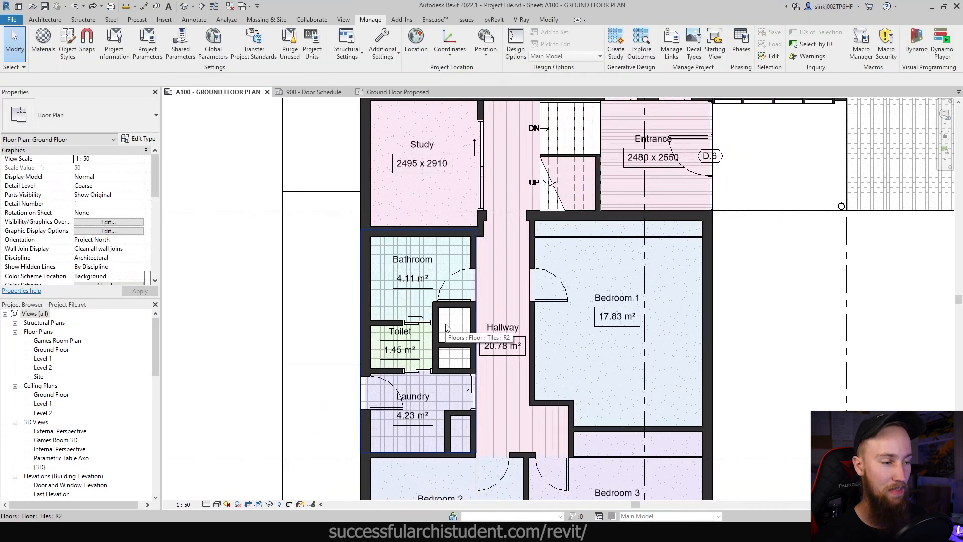
pyautogui.scroll(-3, 446, 327)
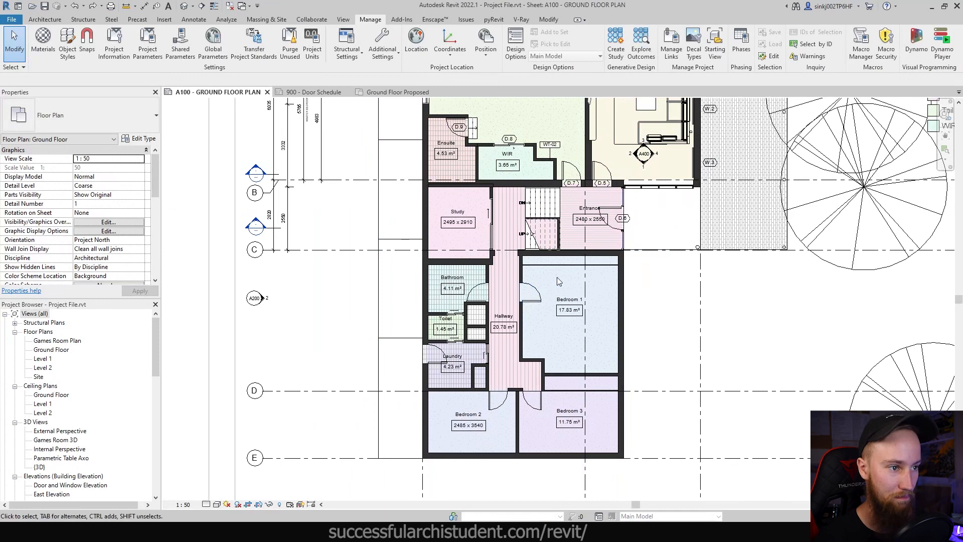
pyautogui.doubleClick(560, 328)
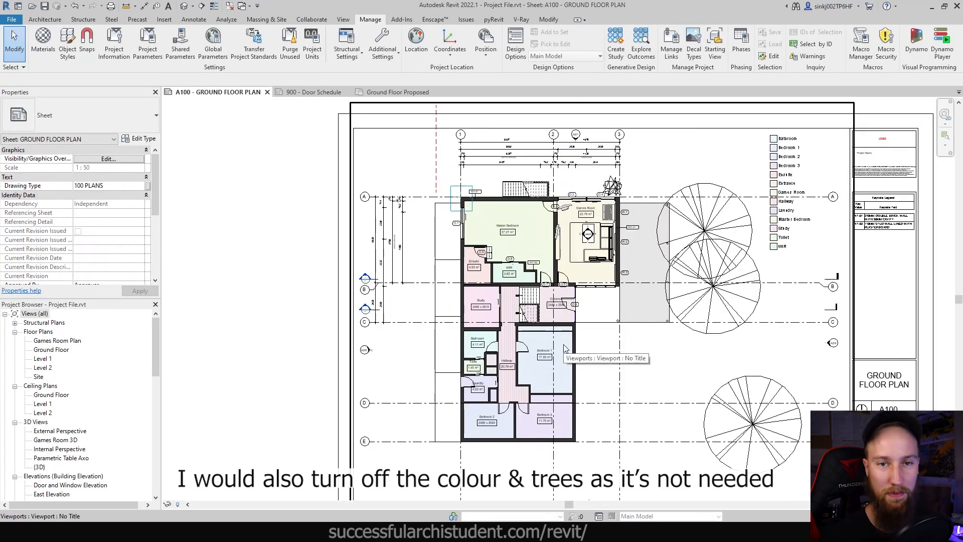
# Step: Open sheet A102 - LEVEL 2 FLOOR PLAN to inspect its floor graphics, and switch to the Ground Floor Proposed view
pyautogui.moveTo(156, 361); pyautogui.dragTo(158, 457)
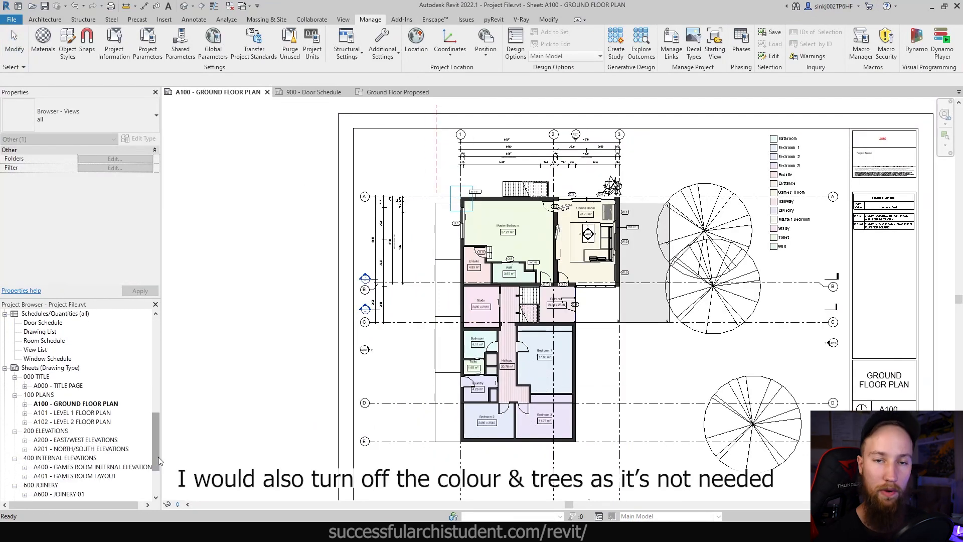
pyautogui.doubleClick(83, 422)
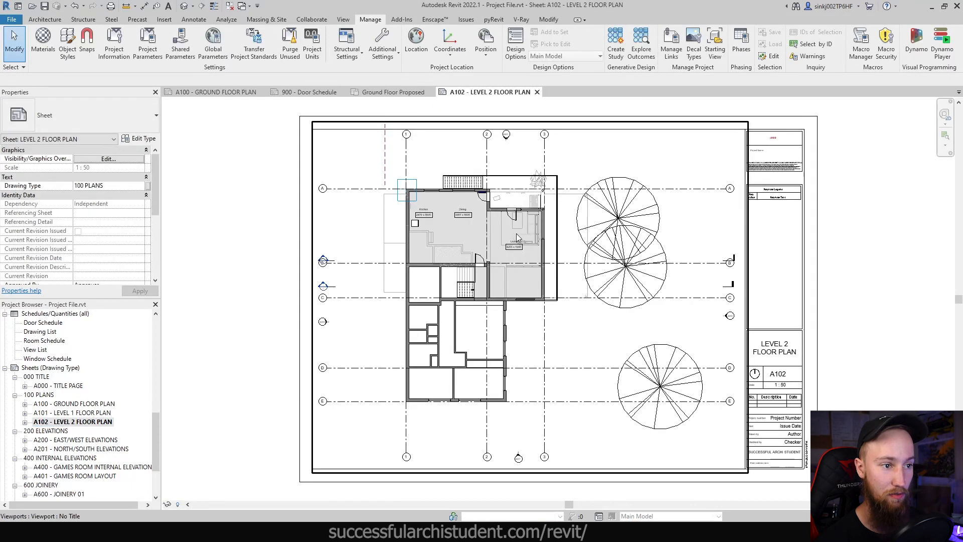
pyautogui.scroll(3, 471, 249)
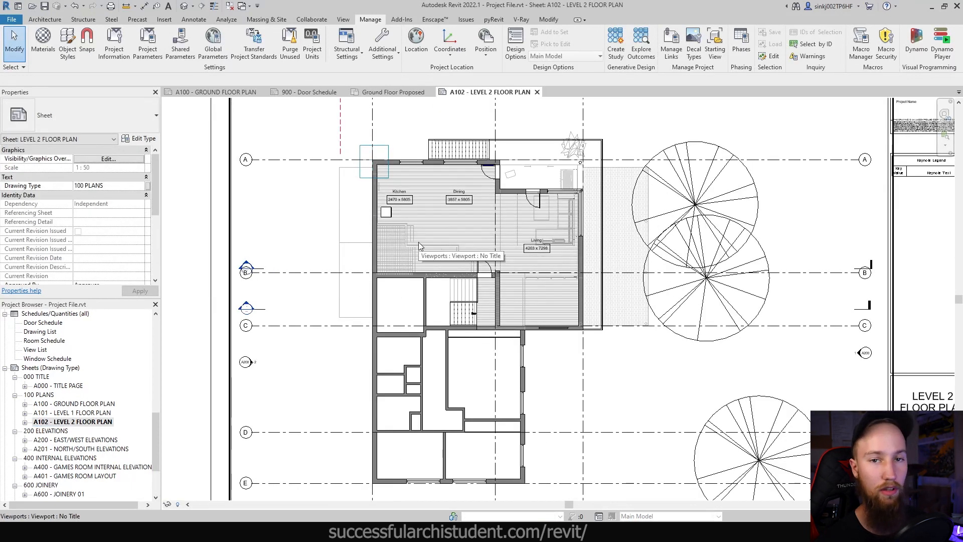
pyautogui.click(394, 92)
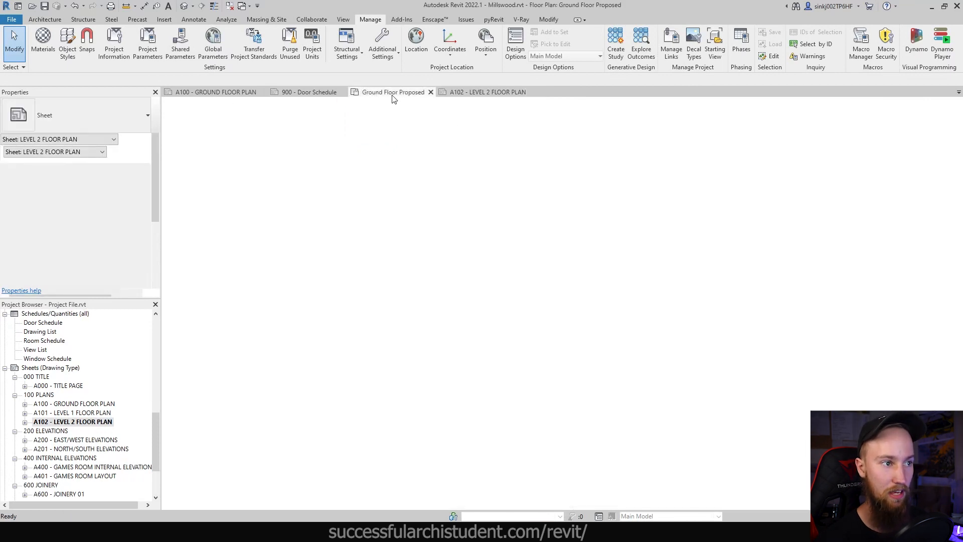
# Step: Activate the Ground Floor viewport on sheet A100 and create a view template from it named Floor Plan
pyautogui.click(233, 92)
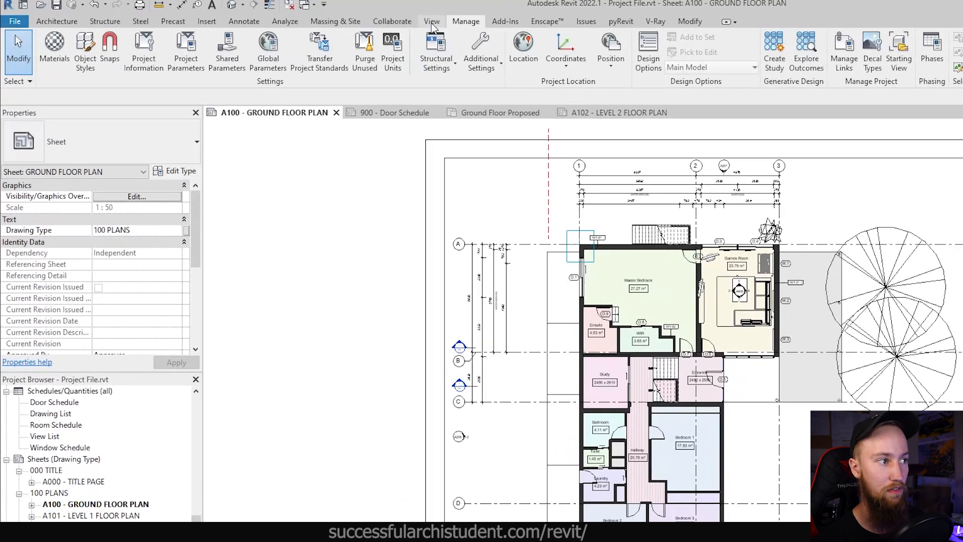
pyautogui.click(431, 21)
pyautogui.click(60, 69)
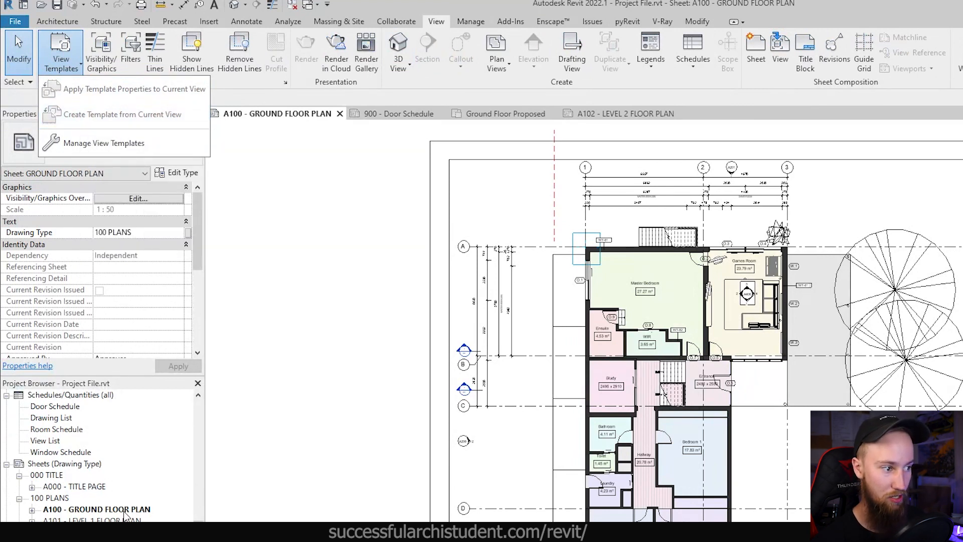
pyautogui.click(385, 399)
pyautogui.doubleClick(701, 319)
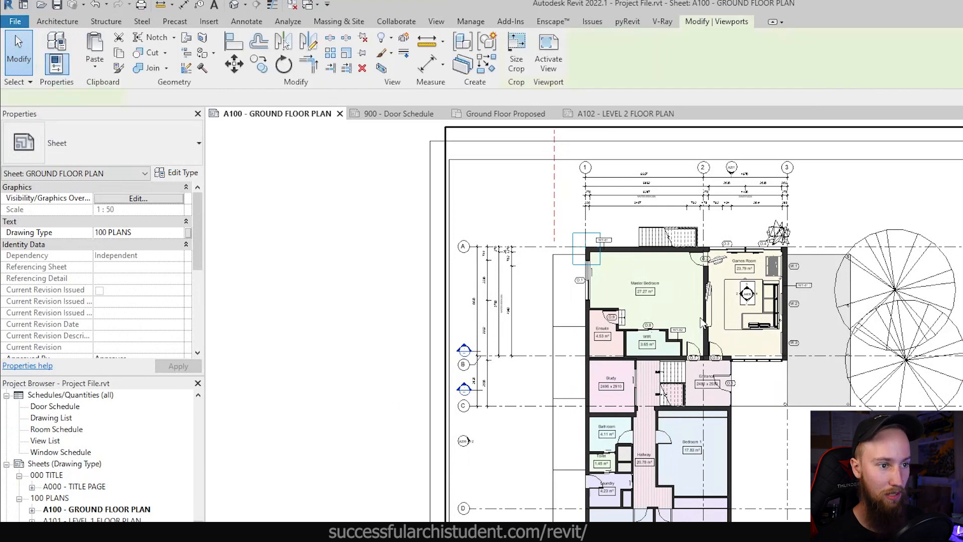
pyautogui.click(79, 67)
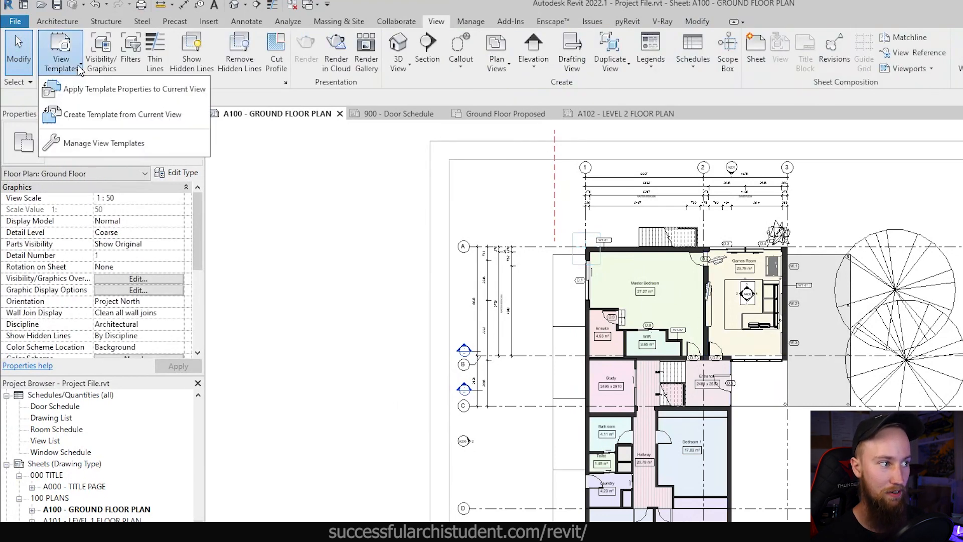
pyautogui.click(91, 124)
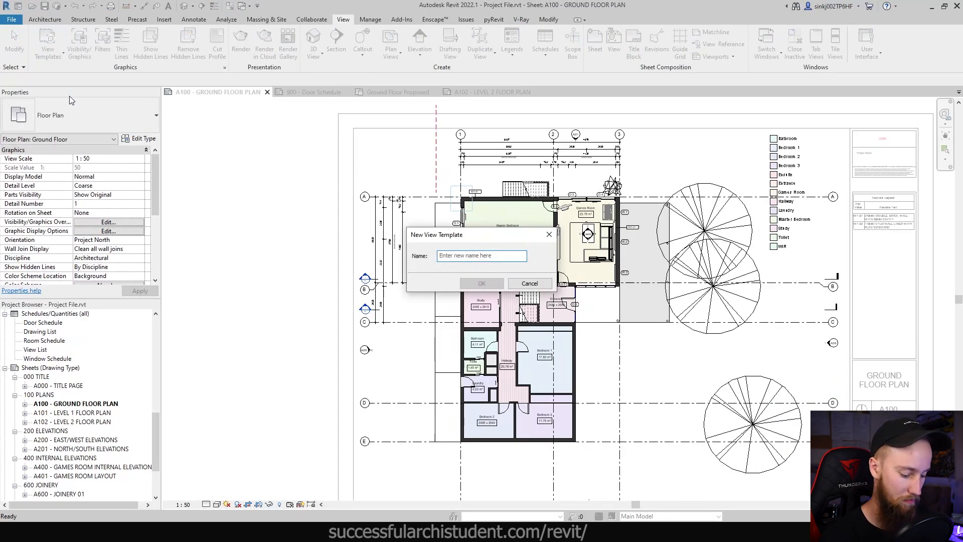
pyautogui.write('Floor Plan')
pyautogui.press('Return')
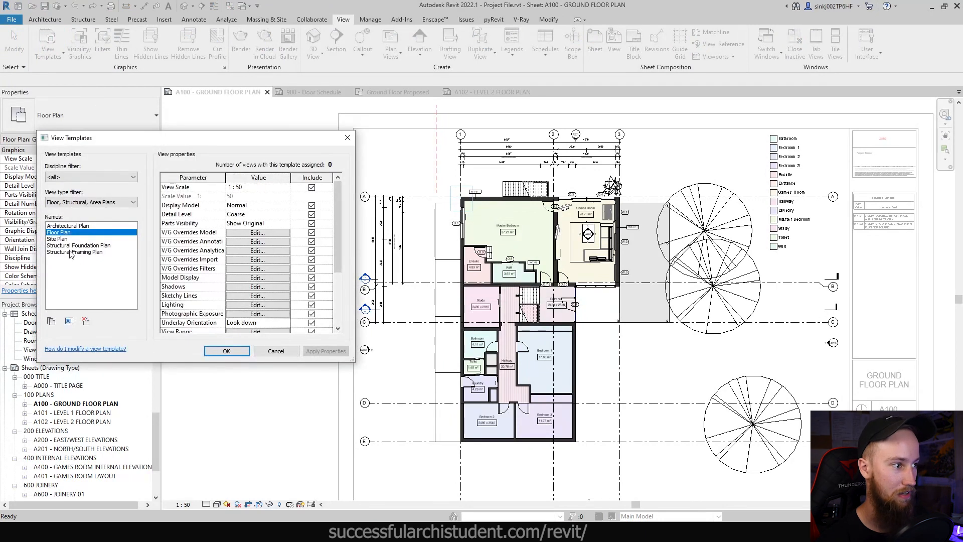
# Step: Rename the Floor Plan view template as KS Floor Plan and save the template settings
pyautogui.click(69, 321)
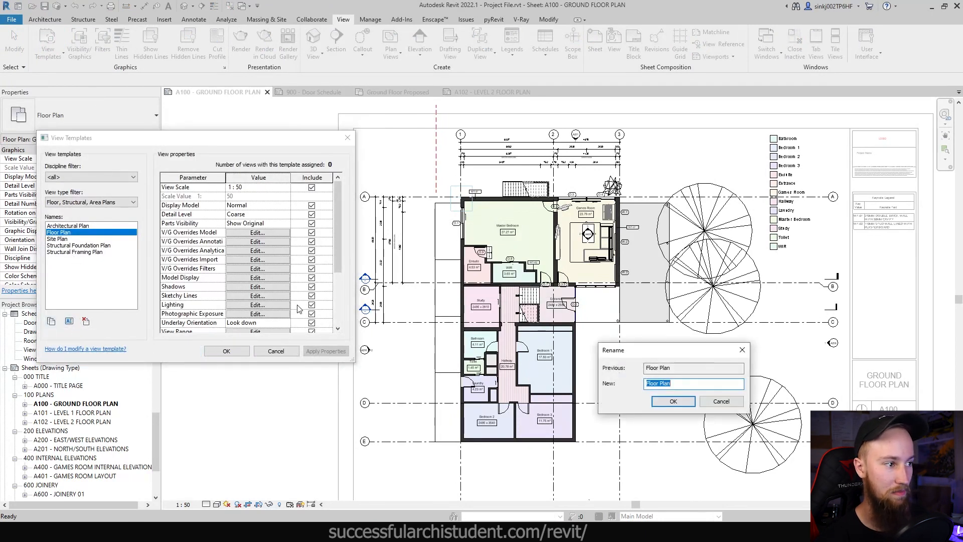
pyautogui.click(647, 384)
pyautogui.write('KS')
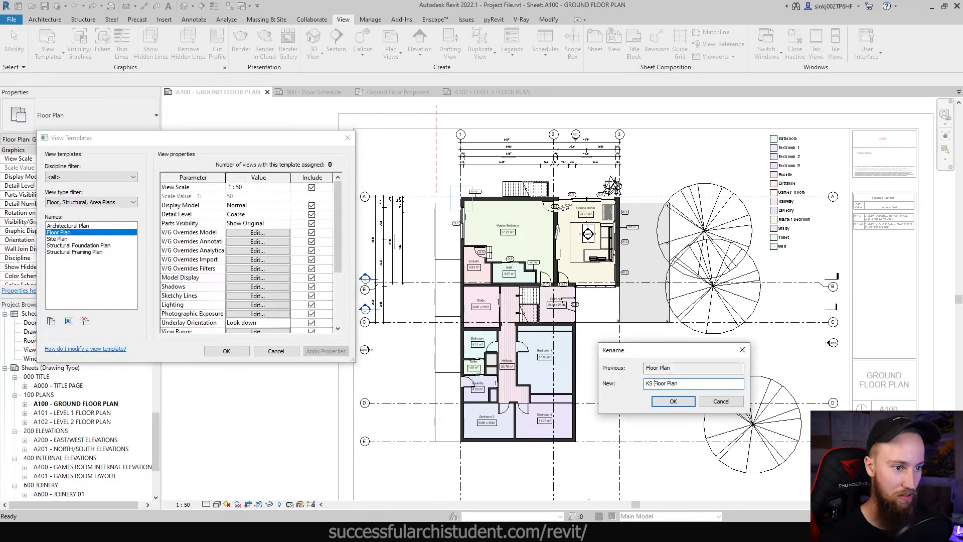
pyautogui.click(674, 402)
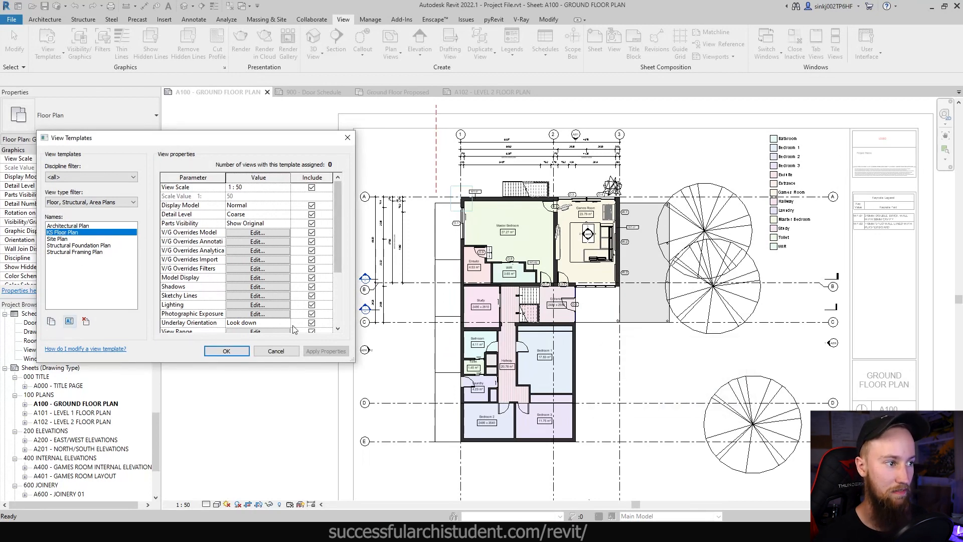
pyautogui.click(227, 352)
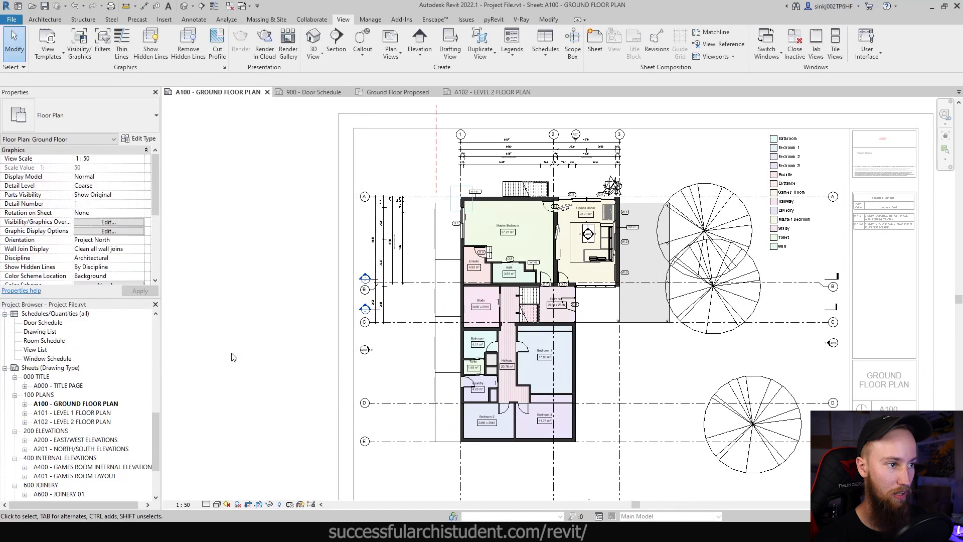
# Step: Apply the KS Floor Plan view template to the Level 2 viewport on sheet A102 - LEVEL 2 FLOOR PLAN
pyautogui.click(500, 93)
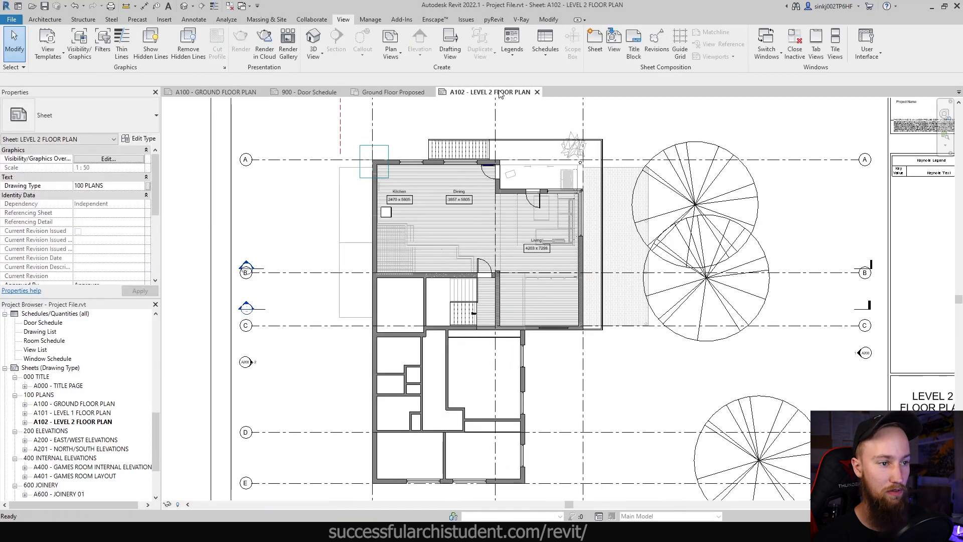
pyautogui.scroll(-2, 361, 236)
pyautogui.click(362, 237)
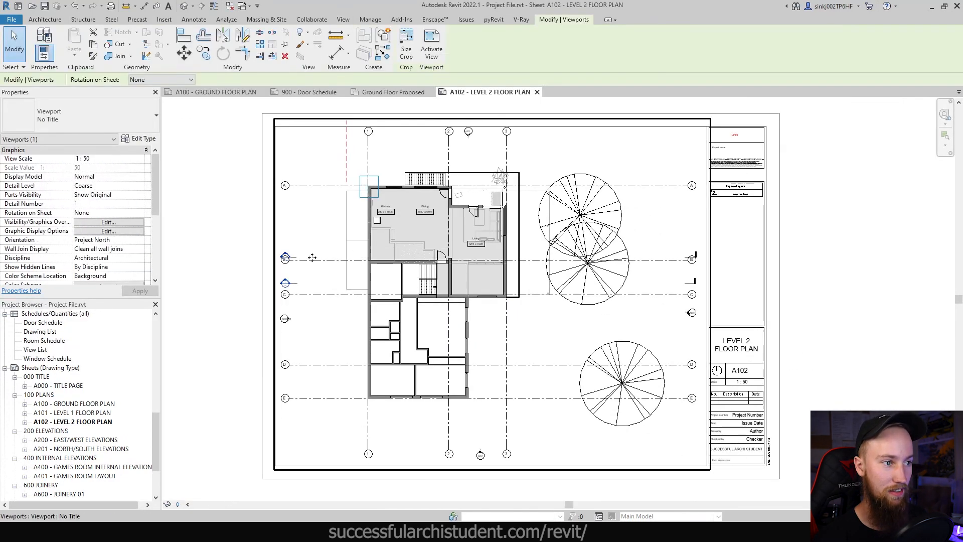
pyautogui.scroll(-6, 95, 231)
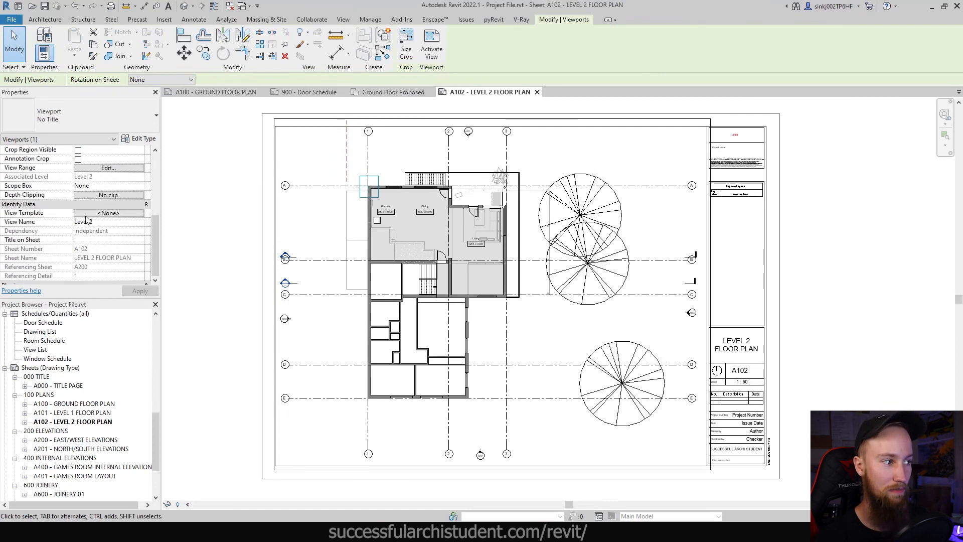
pyautogui.click(87, 215)
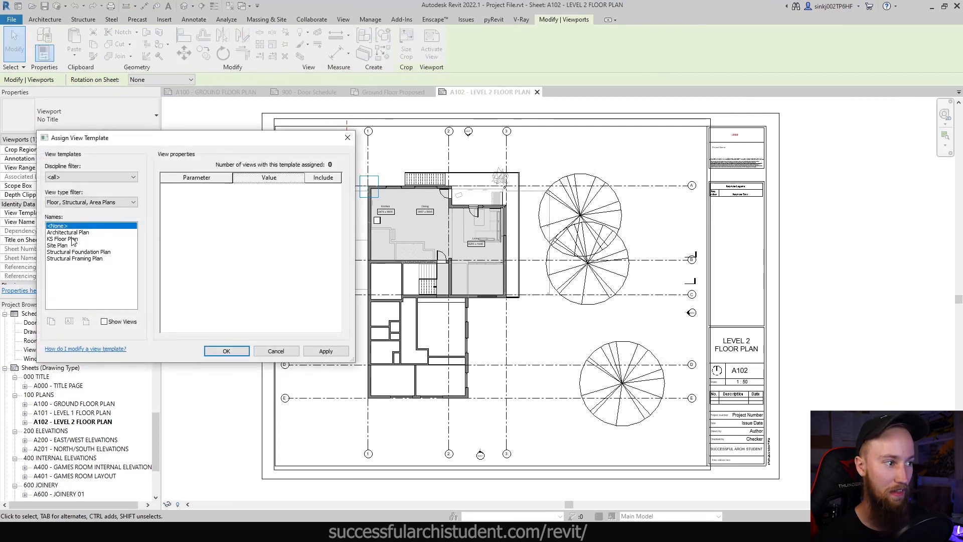
pyautogui.click(105, 239)
pyautogui.click(315, 352)
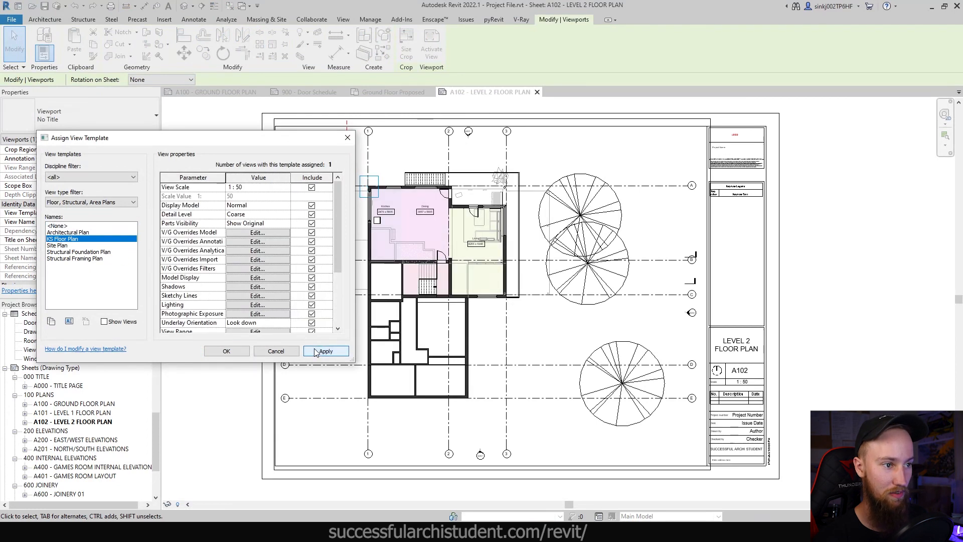
pyautogui.click(276, 351)
# Step: Activate the Level 2 viewport on sheet A102 and set its underlay base level to None
pyautogui.scroll(2, 446, 274)
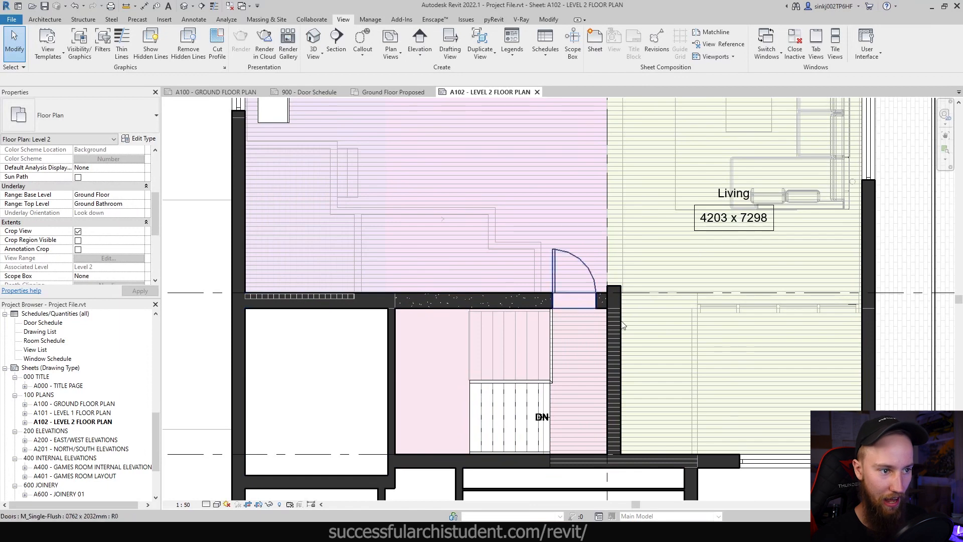
pyautogui.scroll(-1, 617, 405)
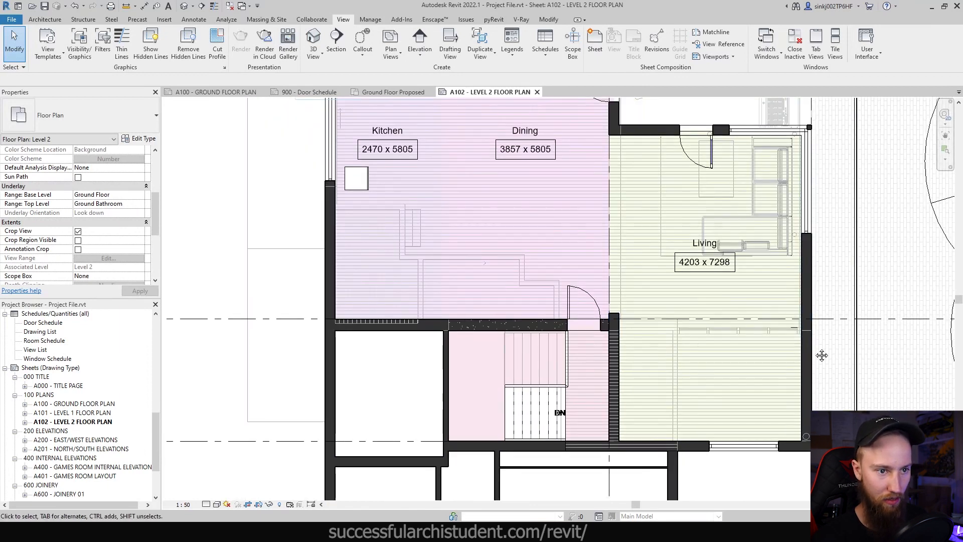
pyautogui.moveTo(823, 355); pyautogui.dragTo(812, 402, button='middle')
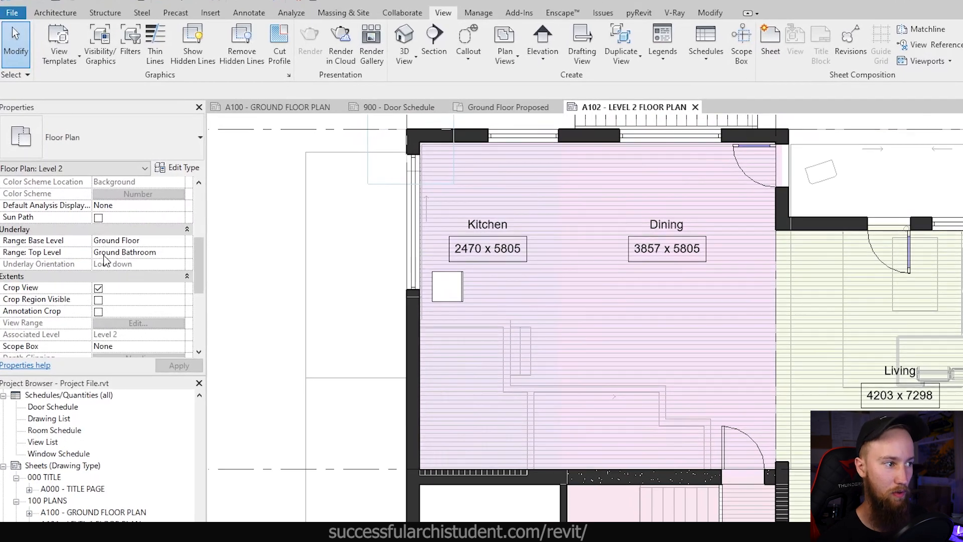
pyautogui.click(179, 241)
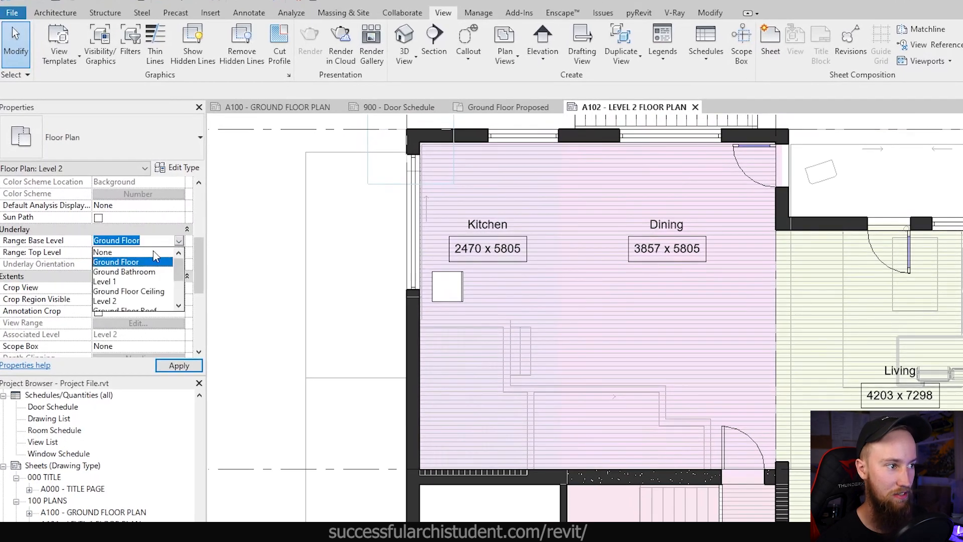
pyautogui.click(153, 252)
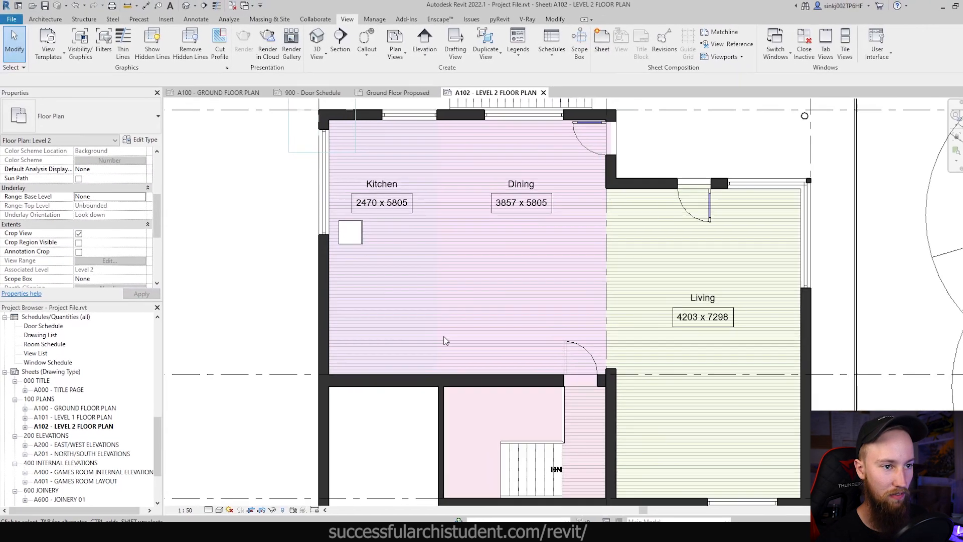
# Step: Compare sheets A100 and A102, and set the Ground Floor plan's underlay base level to Level 2 on sheet A100
pyautogui.scroll(-4, 446, 342)
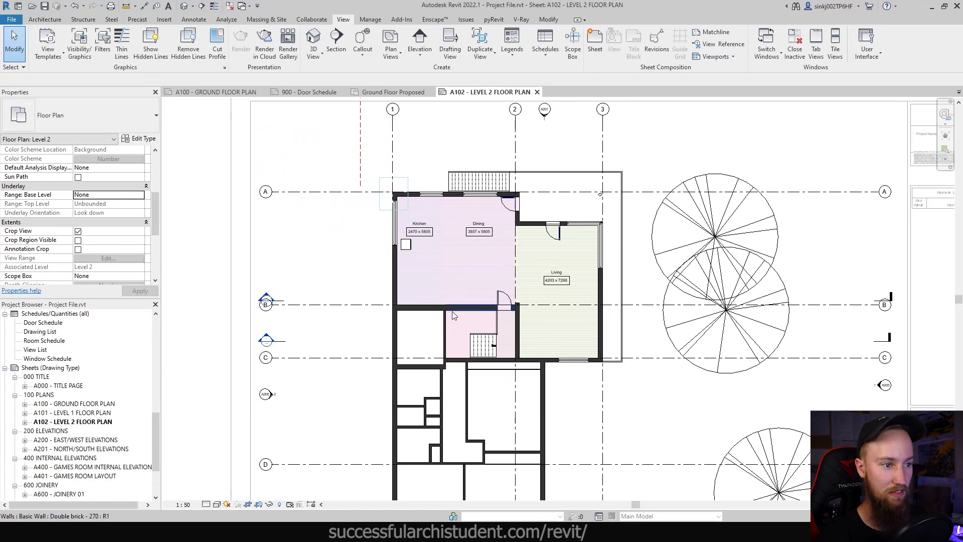
pyautogui.click(228, 94)
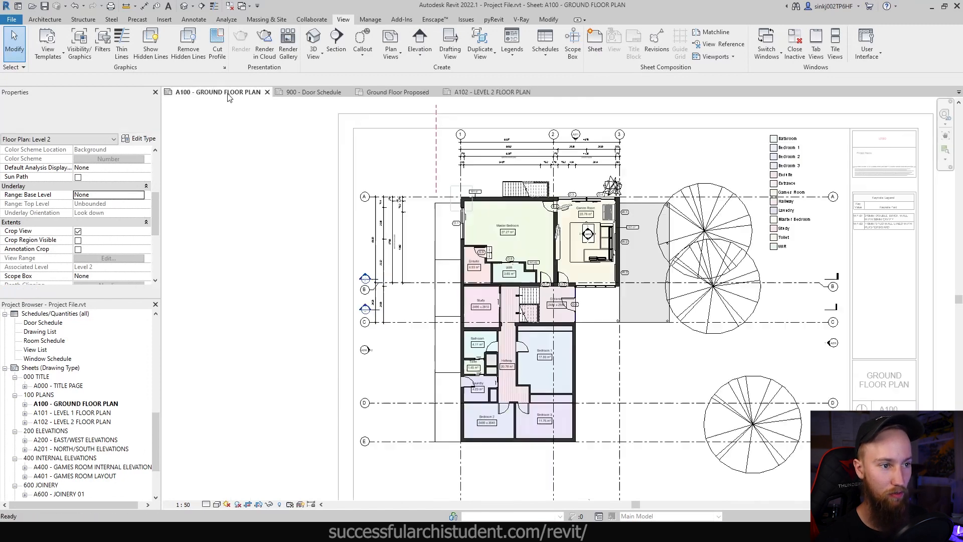
pyautogui.scroll(2, 484, 163)
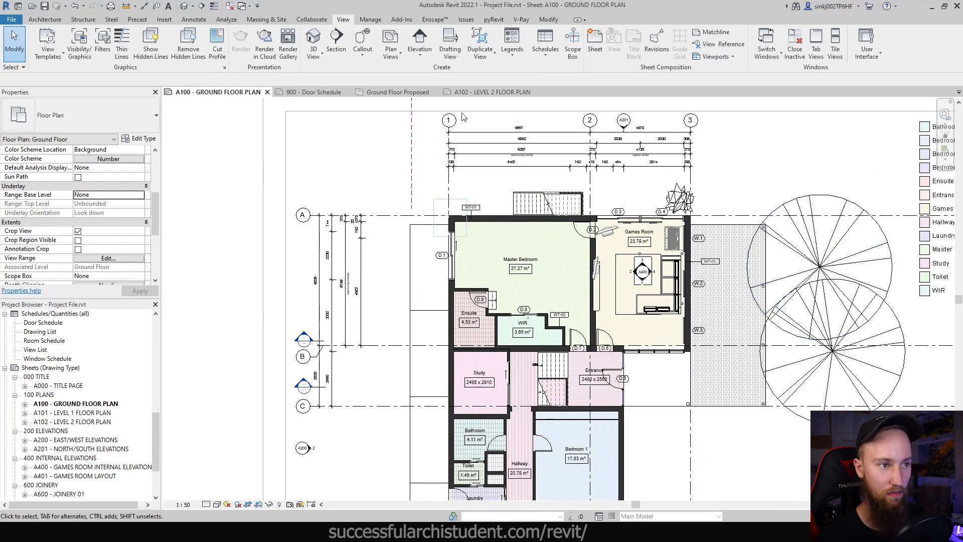
pyautogui.click(489, 93)
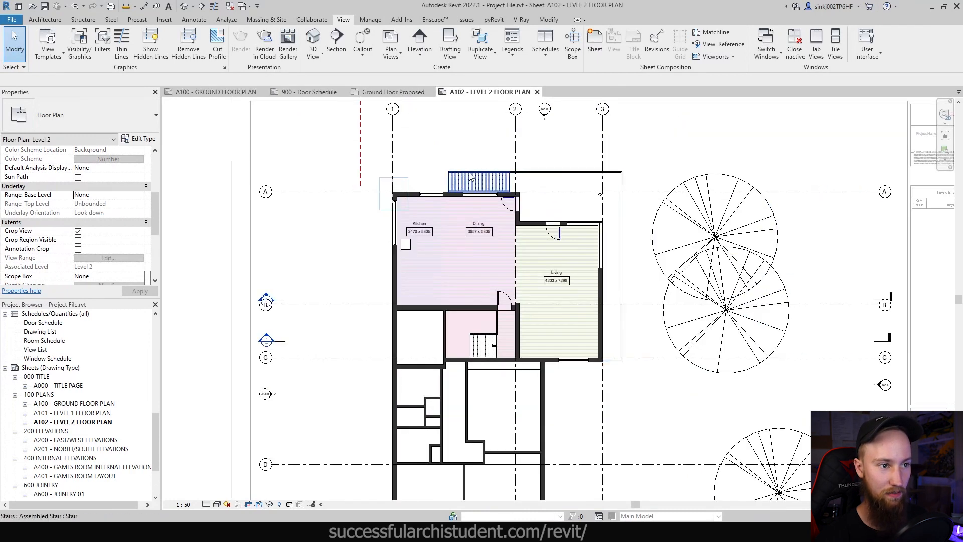
pyautogui.click(227, 94)
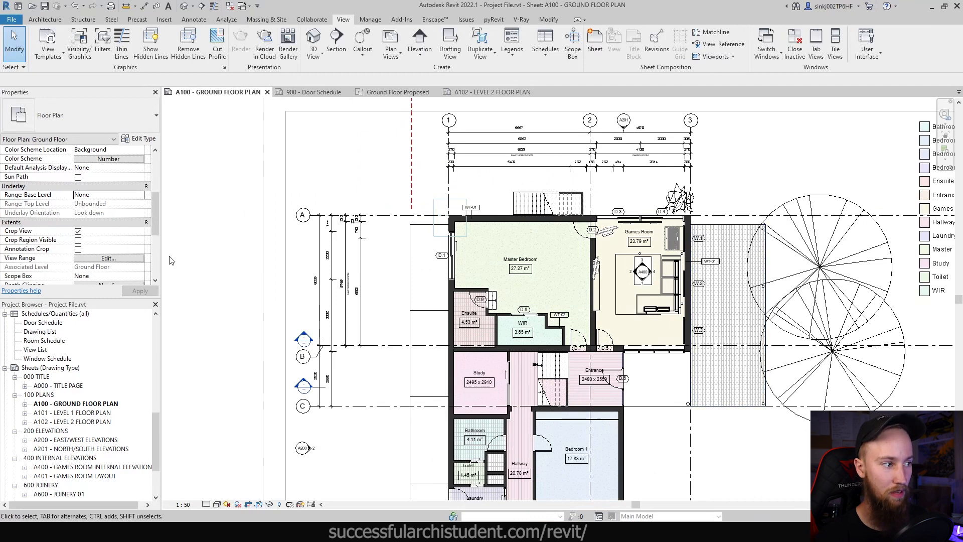
pyautogui.click(108, 195)
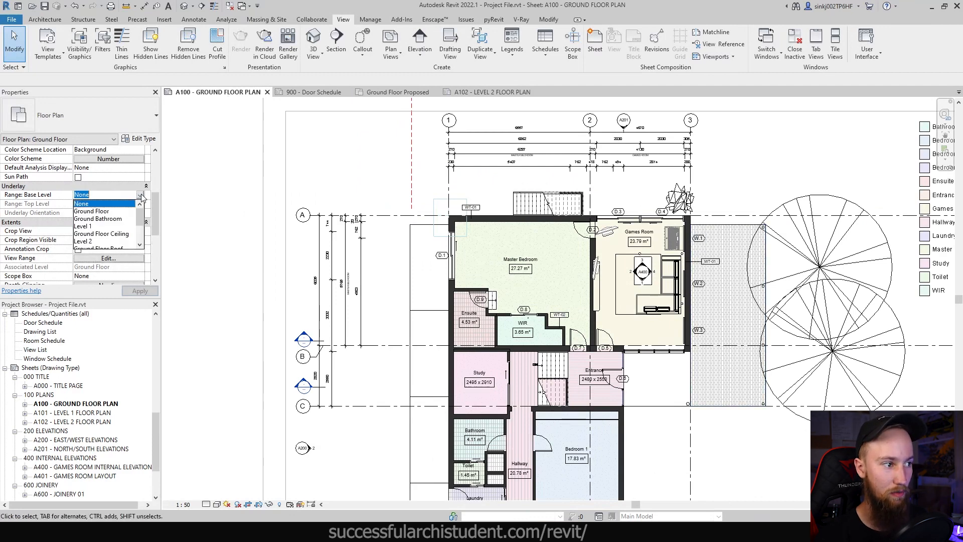
pyautogui.click(92, 241)
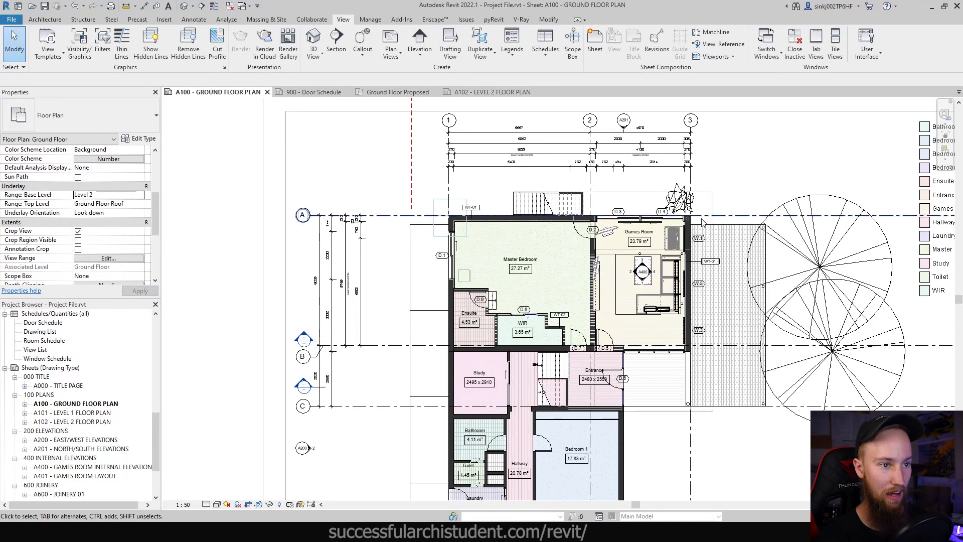
# Step: Set the Ground Floor plan's underlay orientation to Look up and inspect the Master Bedroom and Games Room
pyautogui.scroll(3, 702, 222)
pyautogui.scroll(-2, 732, 221)
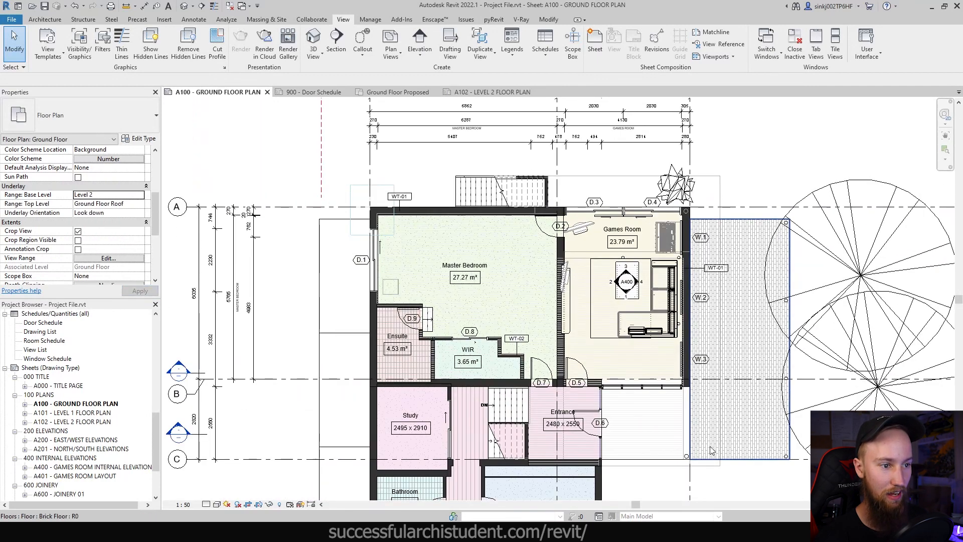
pyautogui.click(140, 214)
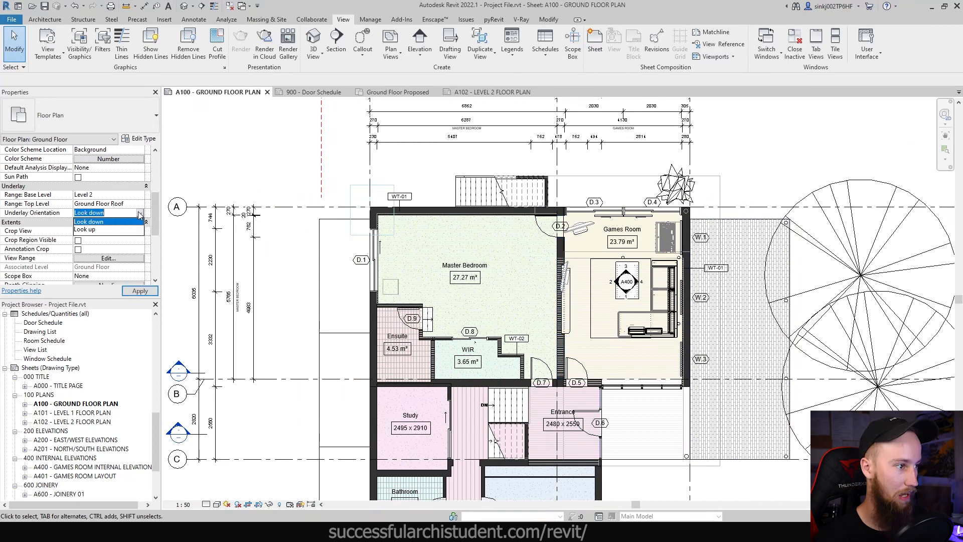
pyautogui.click(92, 229)
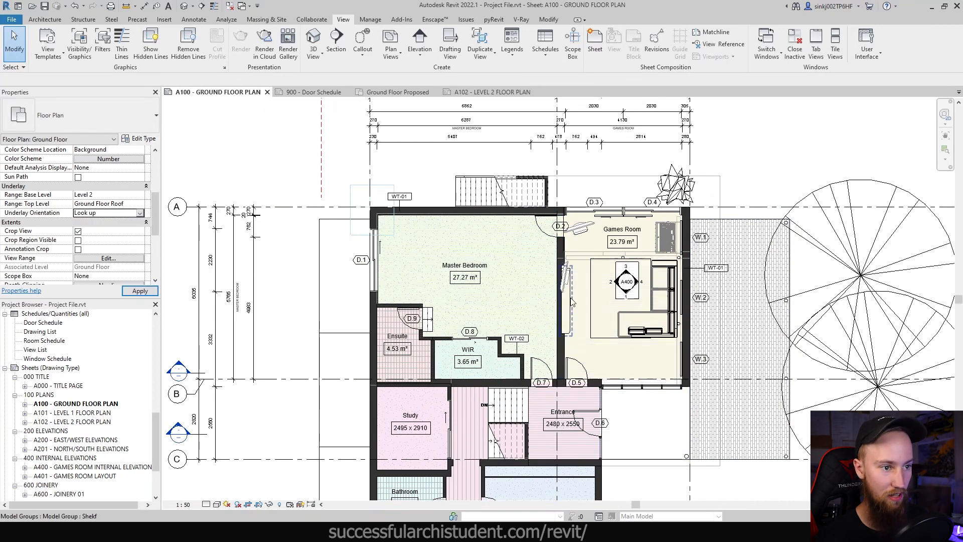
pyautogui.scroll(3, 581, 315)
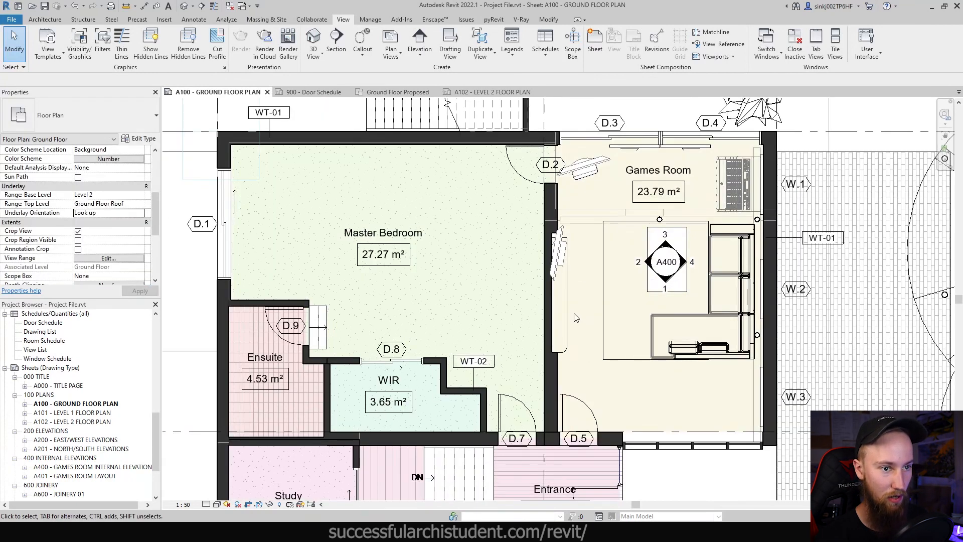
pyautogui.scroll(-1, 577, 316)
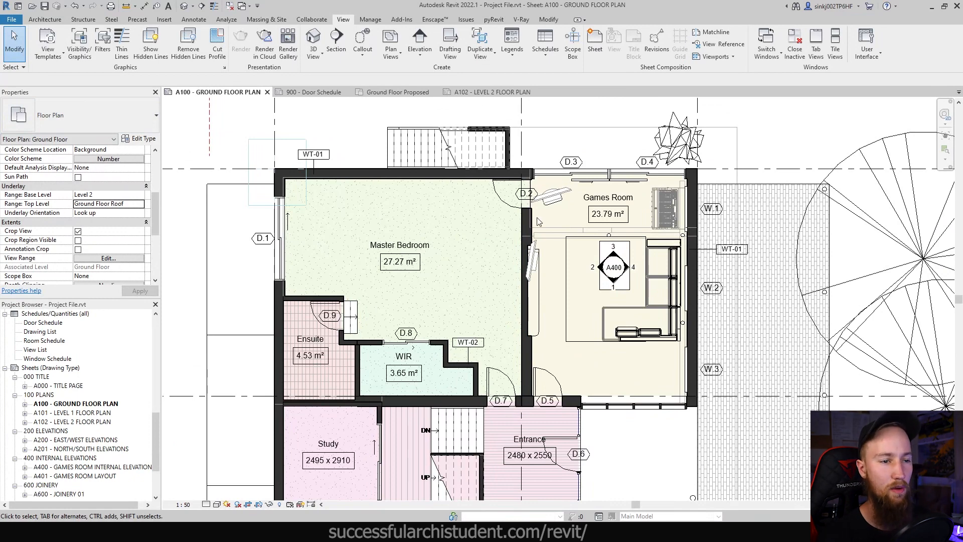
pyautogui.scroll(5, 550, 237)
# Step: On sheet A102, set the Level 2 plan's underlay range to base level Level 1 and top level Unbounded
pyautogui.click(496, 92)
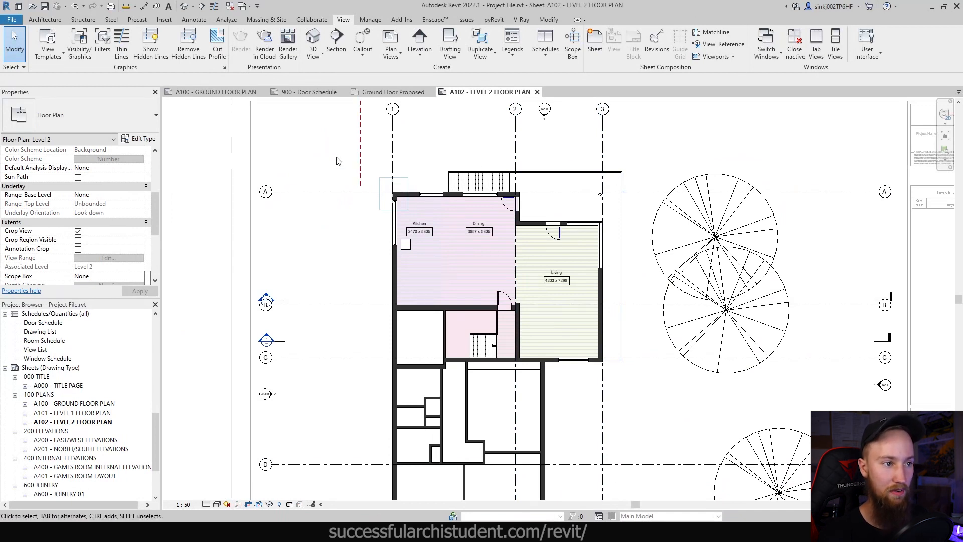
pyautogui.click(139, 195)
pyautogui.click(140, 195)
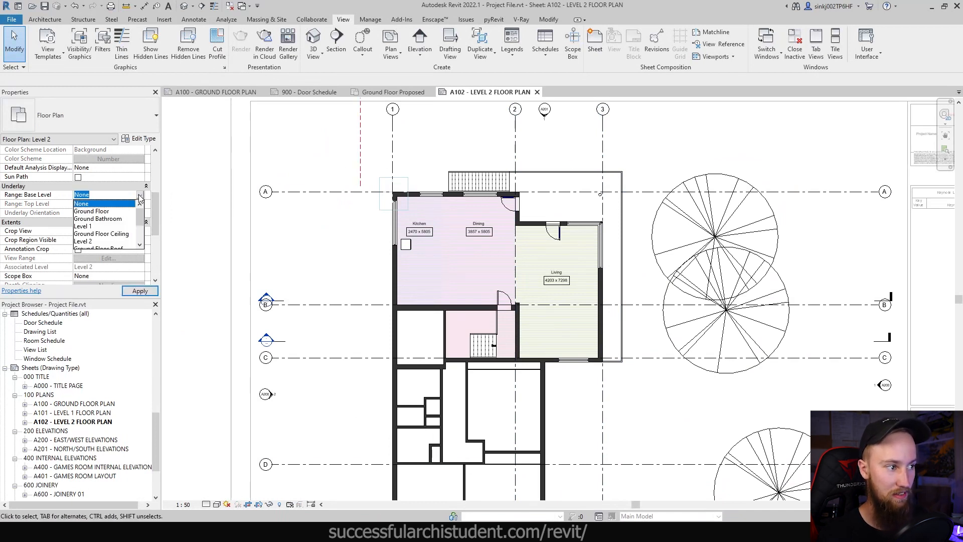
pyautogui.scroll(-1, 103, 241)
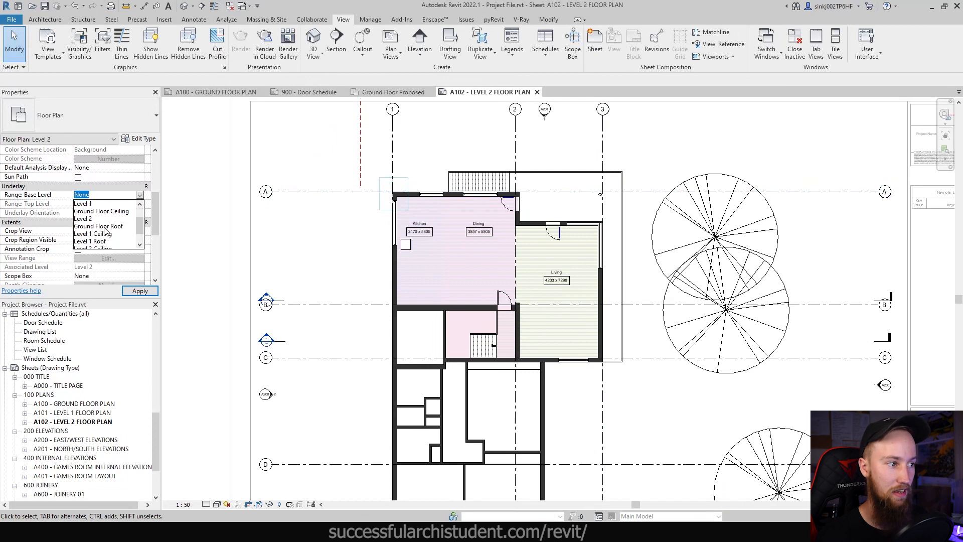
pyautogui.scroll(1, 104, 233)
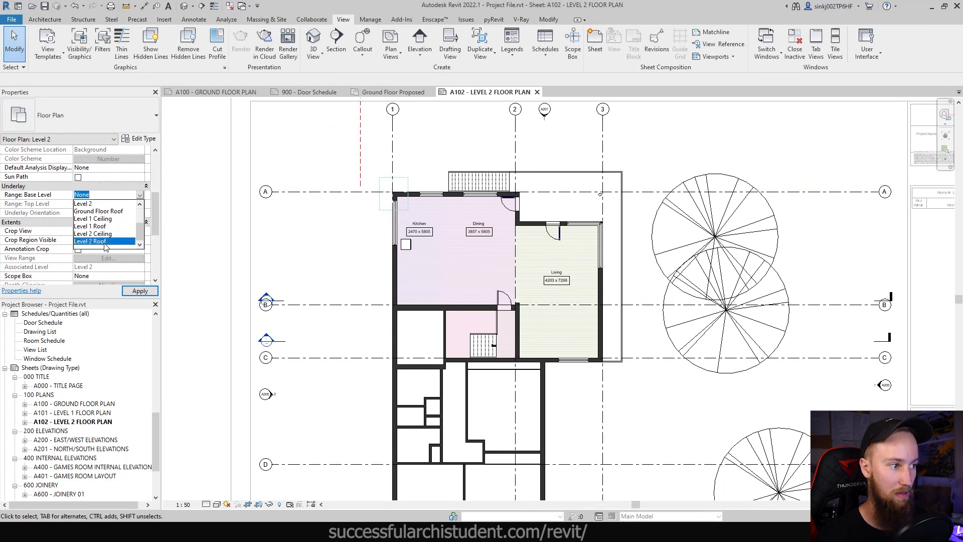
pyautogui.click(106, 241)
pyautogui.click(141, 204)
pyautogui.click(101, 212)
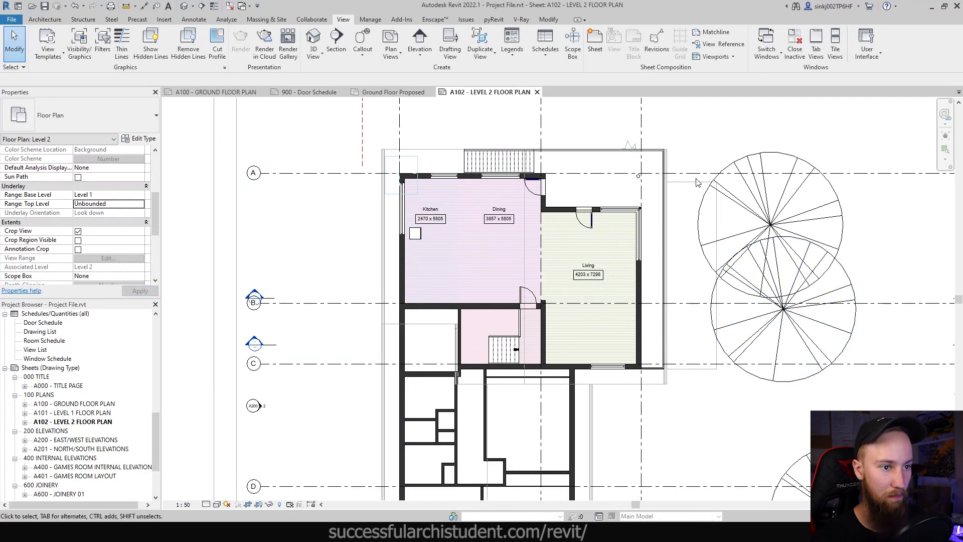
# Step: Examine the roof and gutter outlines that the underlay shows around the Level 2 plan, down to grid E
pyautogui.moveTo(712, 376); pyautogui.dragTo(713, 218, button='middle')
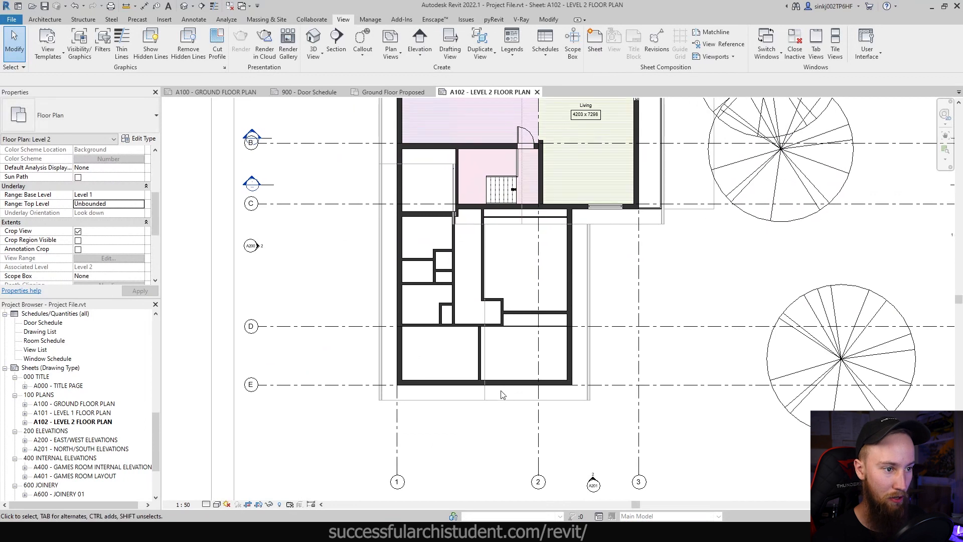
pyautogui.moveTo(450, 182); pyautogui.dragTo(455, 284, button='middle')
pyautogui.click(456, 284)
pyautogui.moveTo(702, 279); pyautogui.dragTo(722, 347, button='middle')
pyautogui.scroll(2, 674, 277)
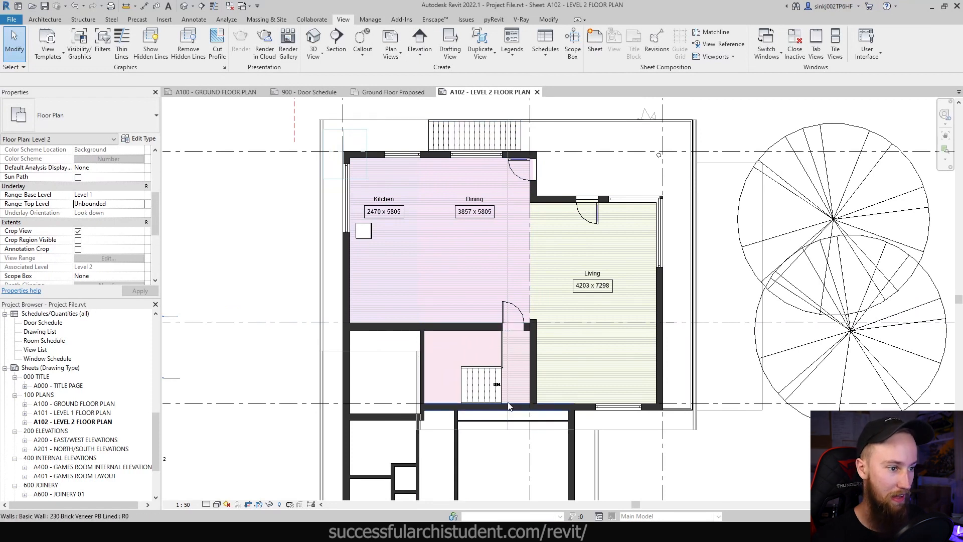
pyautogui.scroll(-2, 318, 368)
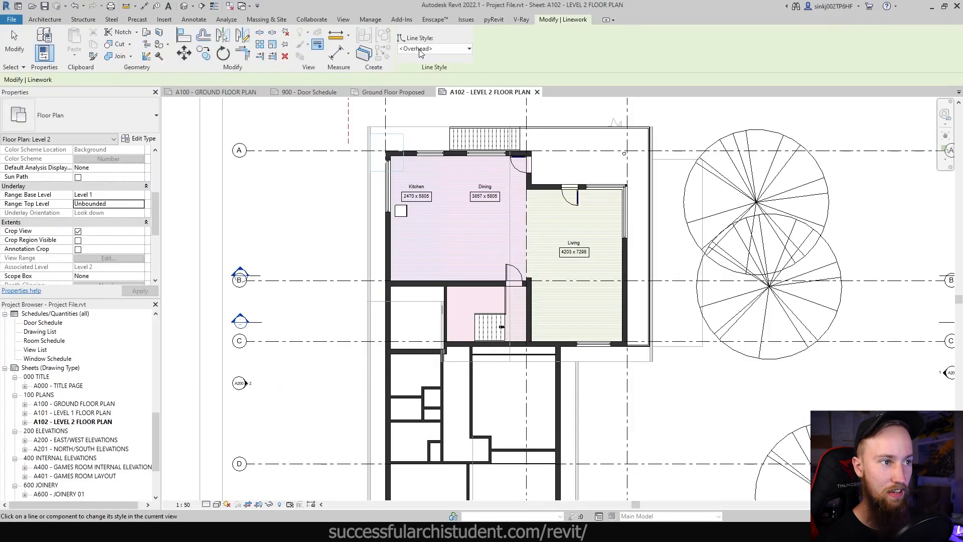
# Step: Apply the <Overhead> line style with Linework to the outer gutter beside grid 1 and the roof edge below grid E
pyautogui.click(420, 49)
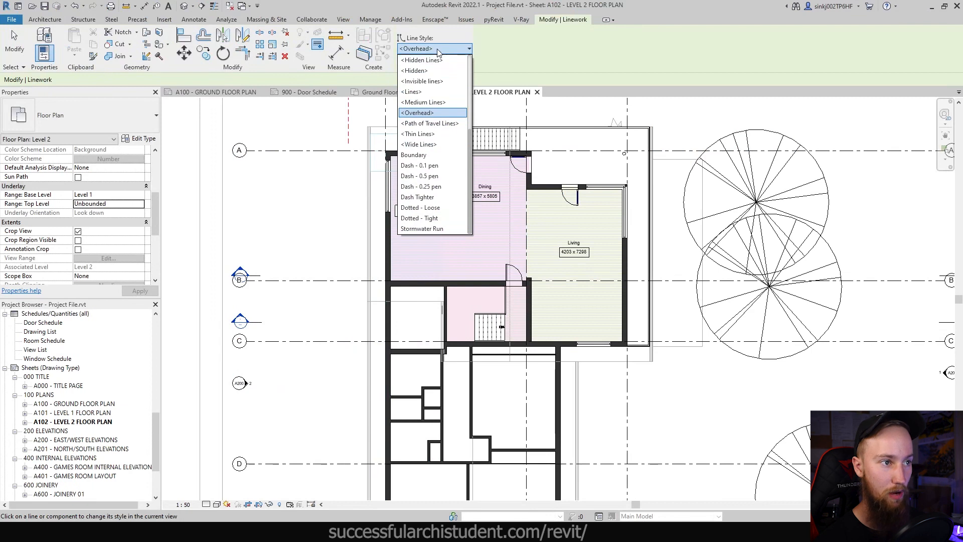
pyautogui.click(439, 51)
pyautogui.scroll(2, 371, 161)
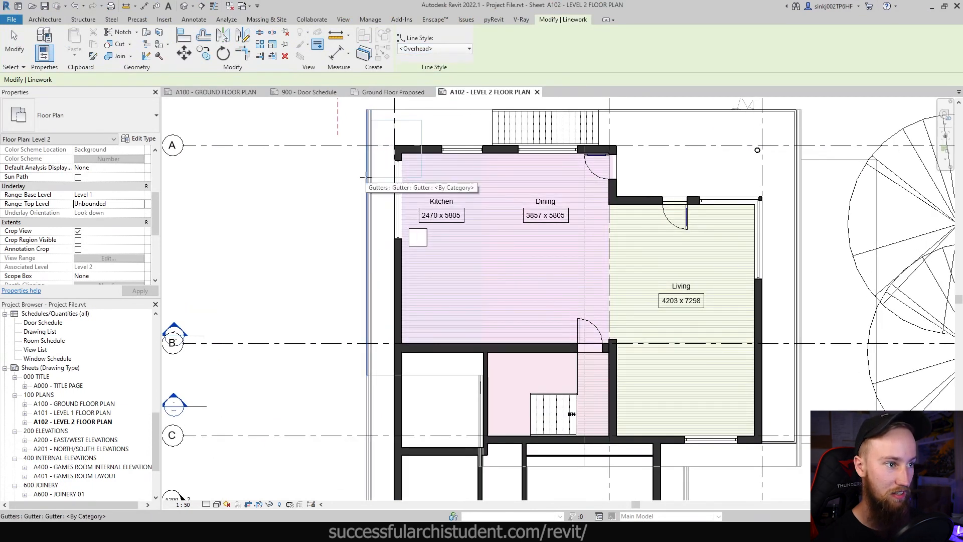
pyautogui.moveTo(363, 394); pyautogui.dragTo(401, 257, button='middle')
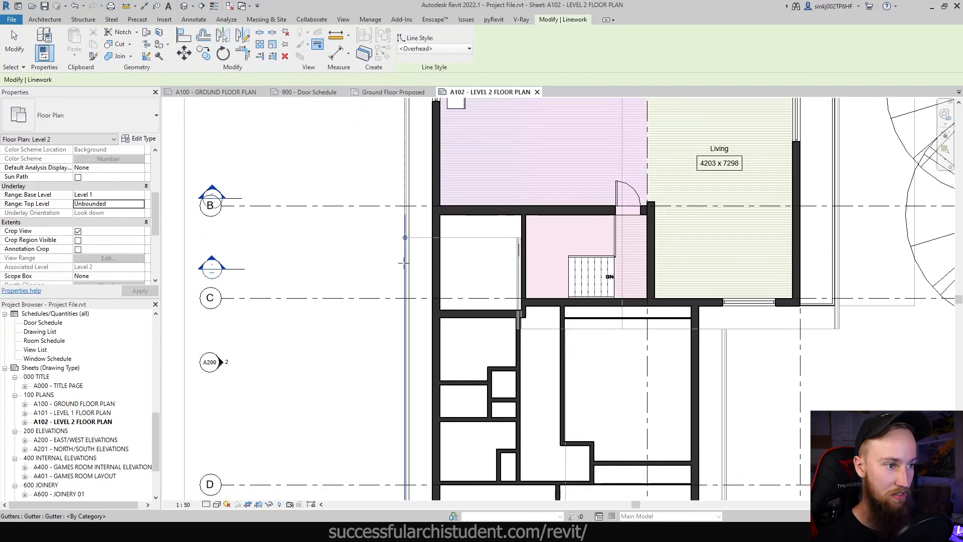
pyautogui.moveTo(405, 261); pyautogui.dragTo(395, 36, button='middle')
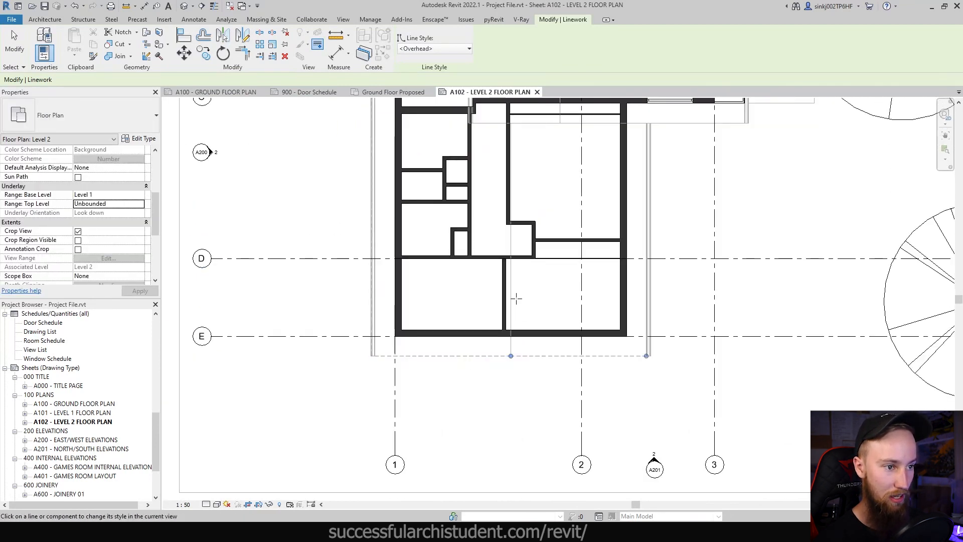
# Step: Convert the remaining roof edges, ridge lines and gutter lines of the Level 2 plan to <Overhead> with Linework
pyautogui.moveTo(595, 198); pyautogui.dragTo(555, 402, button='middle')
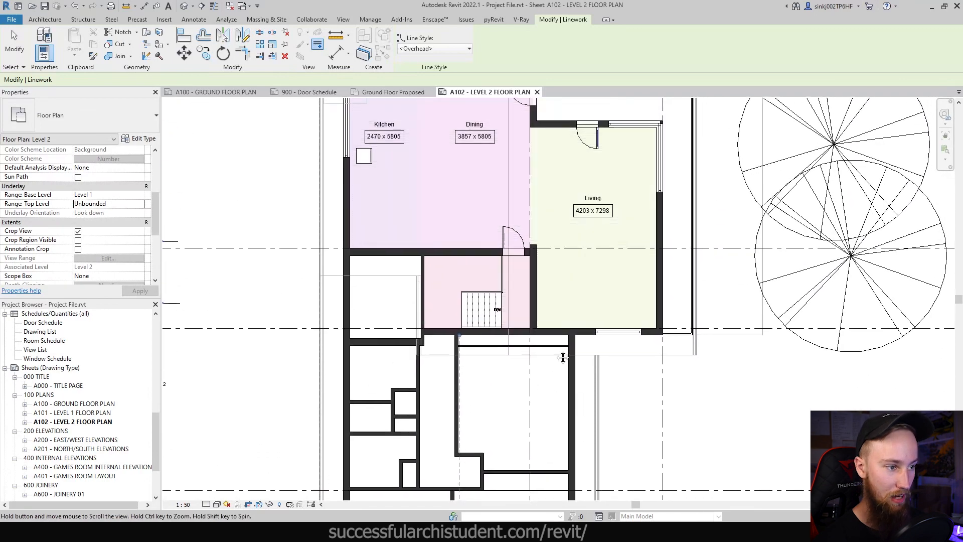
pyautogui.moveTo(563, 357); pyautogui.dragTo(441, 205, button='middle')
pyautogui.scroll(5, 582, 441)
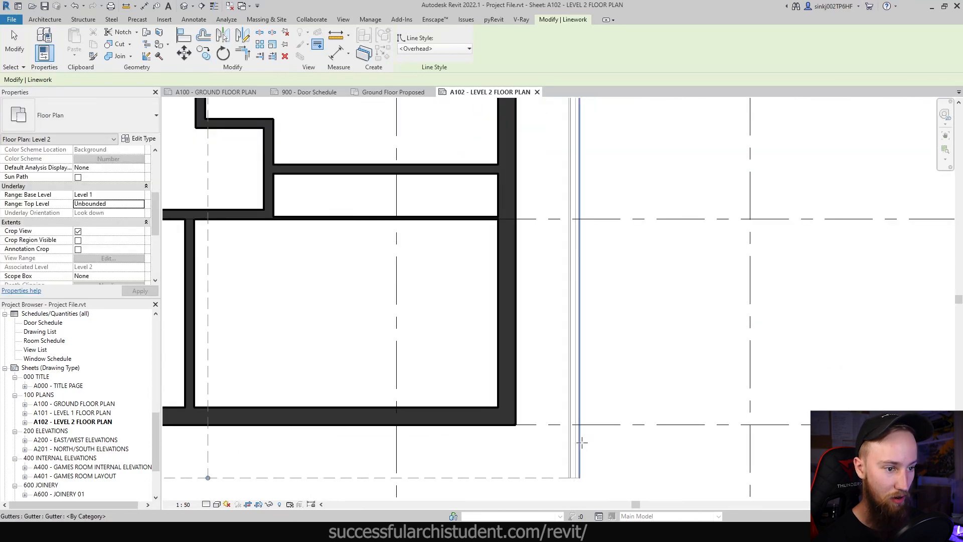
pyautogui.scroll(-4, 582, 440)
pyautogui.scroll(2, 501, 304)
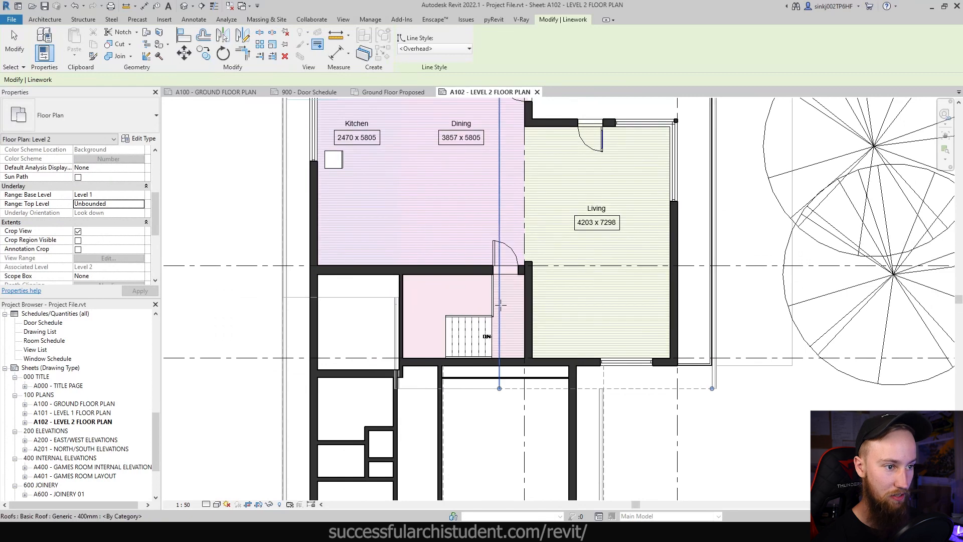
pyautogui.scroll(3, 400, 326)
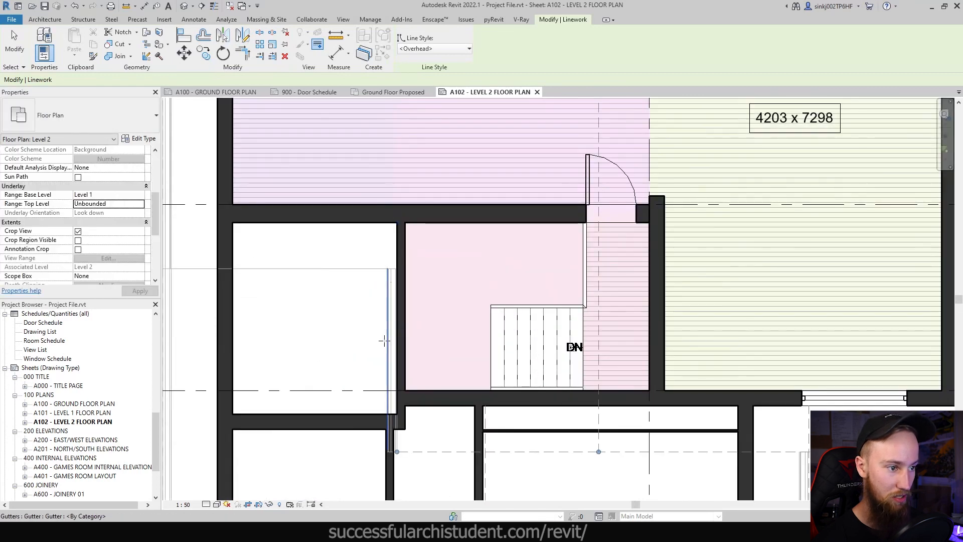
pyautogui.press('Escape')
pyautogui.press('Escape')
# Step: Set the Level 2 plan's underlay base level to None
pyautogui.scroll(-3, 201, 321)
pyautogui.moveTo(301, 125); pyautogui.dragTo(232, 224, button='middle')
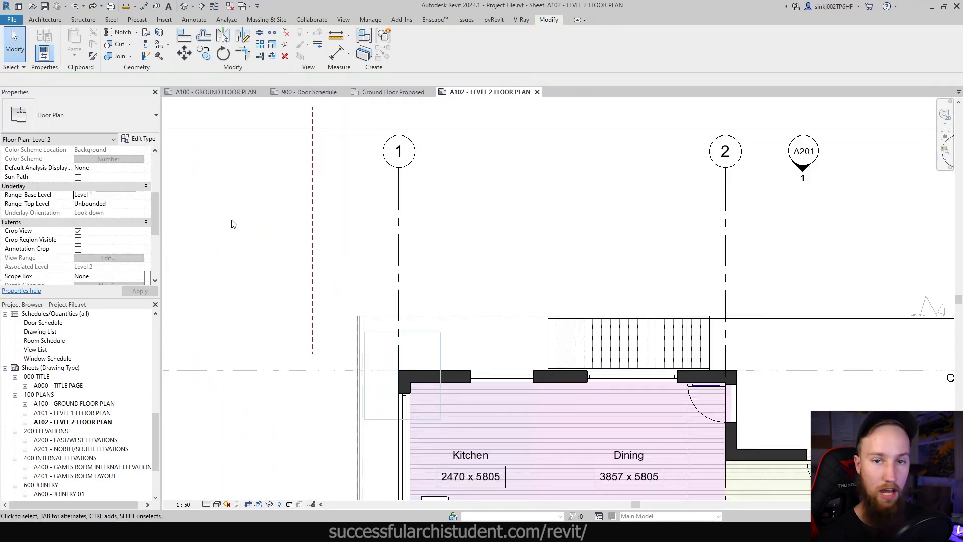
pyautogui.click(140, 197)
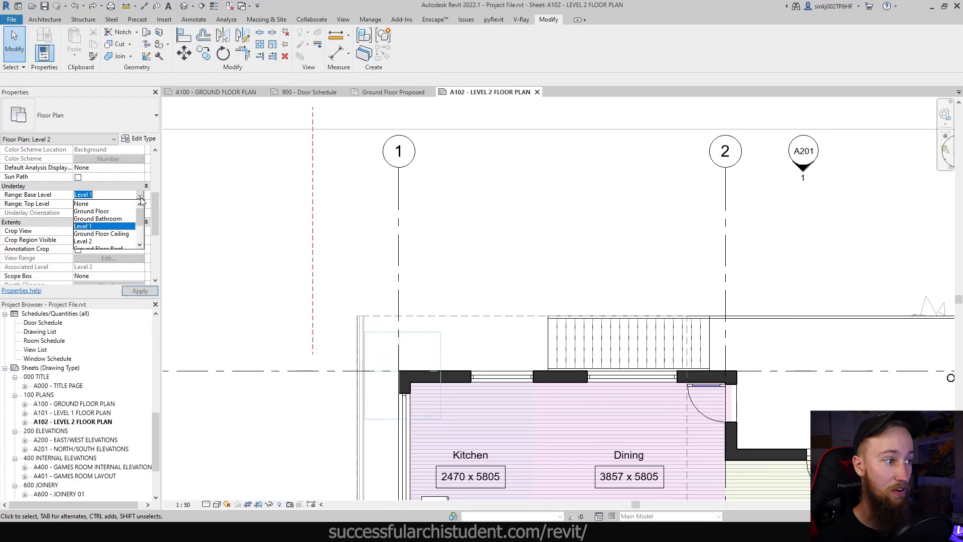
pyautogui.click(116, 206)
pyautogui.scroll(-3, 531, 346)
pyautogui.moveTo(531, 346); pyautogui.dragTo(441, 236, button='middle')
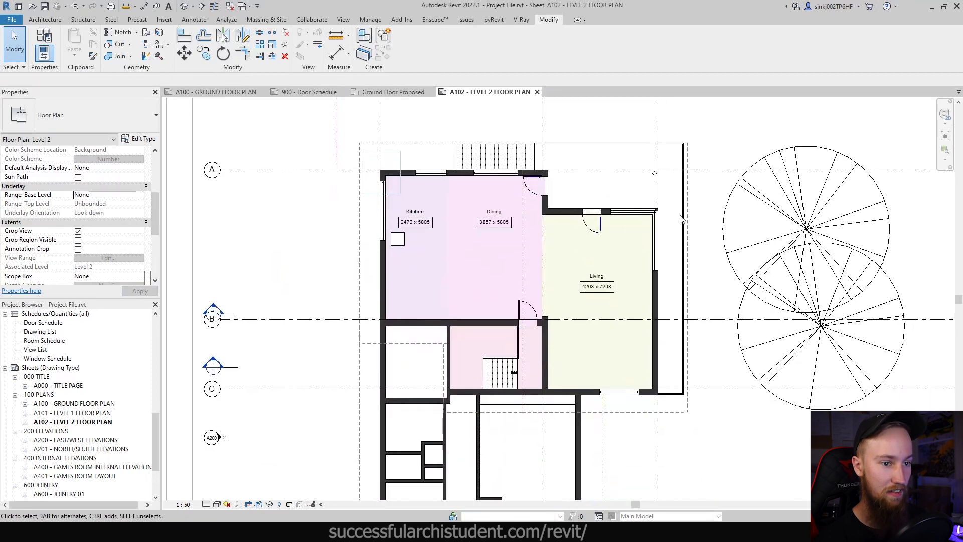
# Step: Inspect the overhead gutter and roof lines on the Level 2 plan, checking which roof the ridge line belongs to
pyautogui.scroll(3, 689, 197)
pyautogui.scroll(-2, 689, 196)
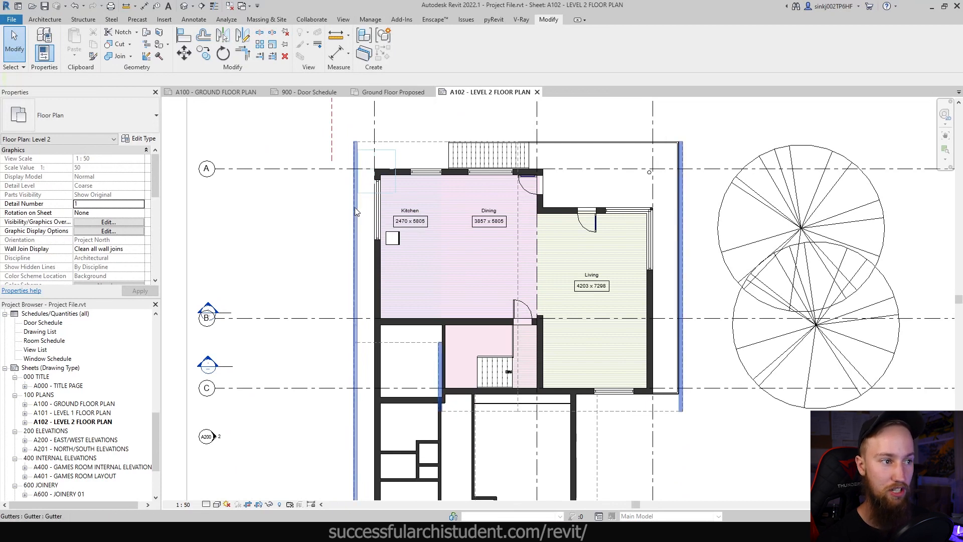
pyautogui.click(518, 255)
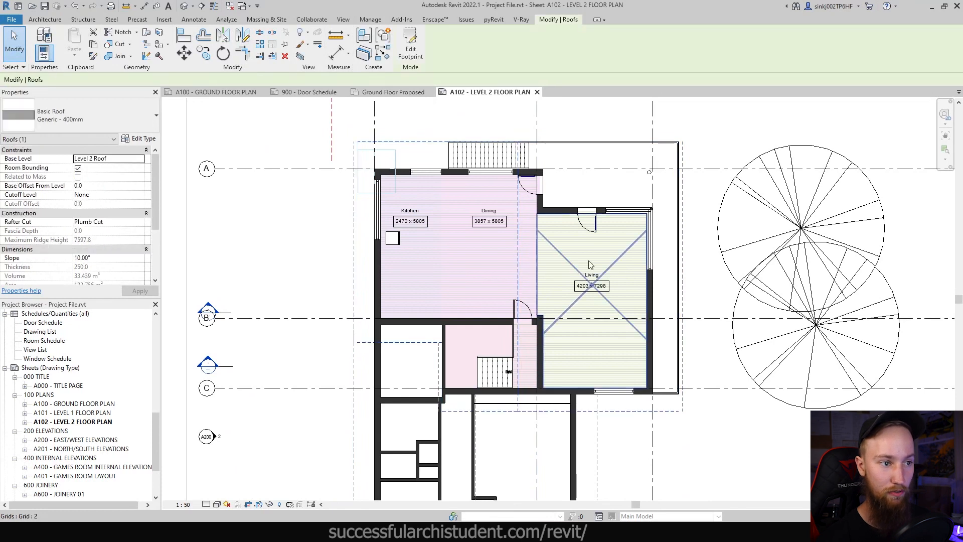
pyautogui.press('Escape')
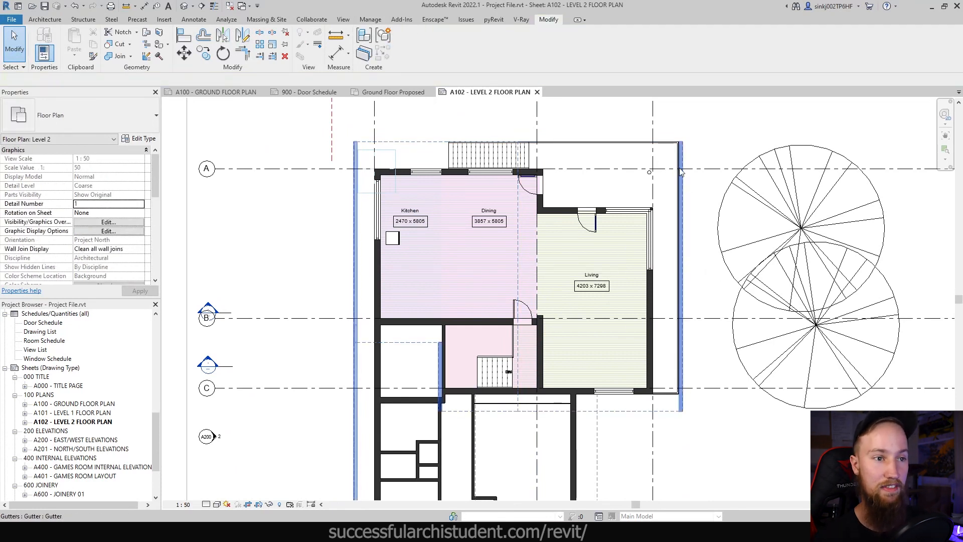
pyautogui.scroll(-1, 681, 172)
pyautogui.moveTo(745, 484); pyautogui.dragTo(717, 354, button='middle')
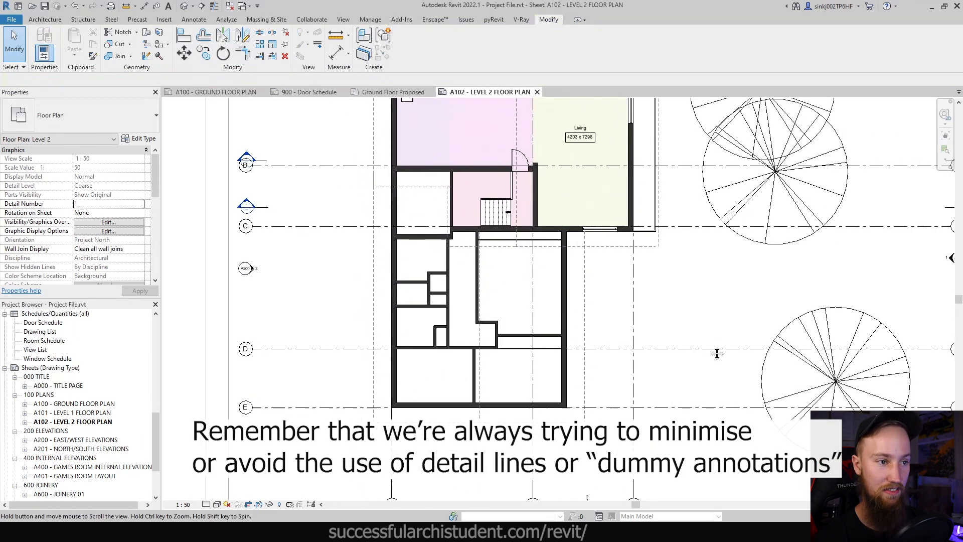
# Step: On sheet A100, convert the upper floor's edge line below the Entrance to <Overhead> with Linework
pyautogui.hotkey('ctrl', 'Tab')
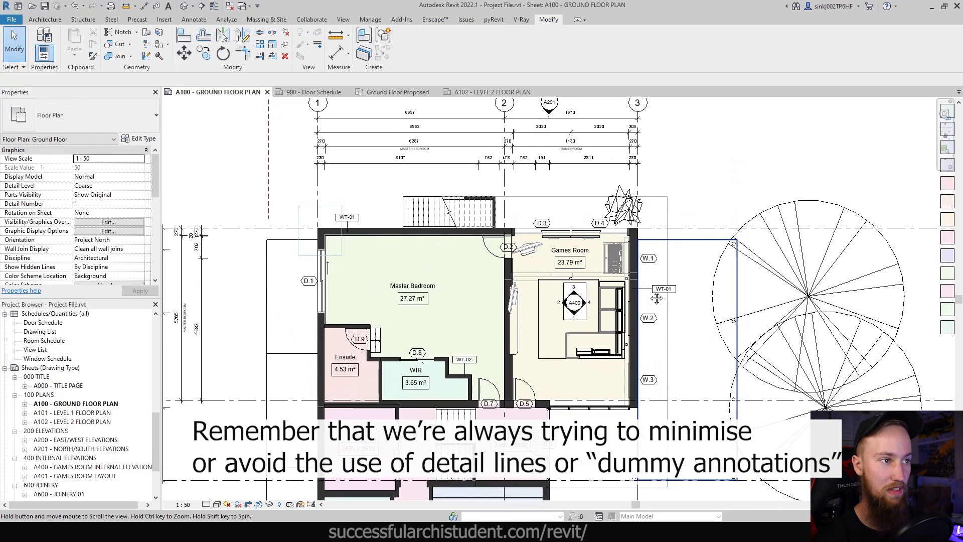
pyautogui.click(318, 46)
pyautogui.moveTo(586, 343); pyautogui.dragTo(583, 332, button='middle')
pyautogui.scroll(3, 602, 482)
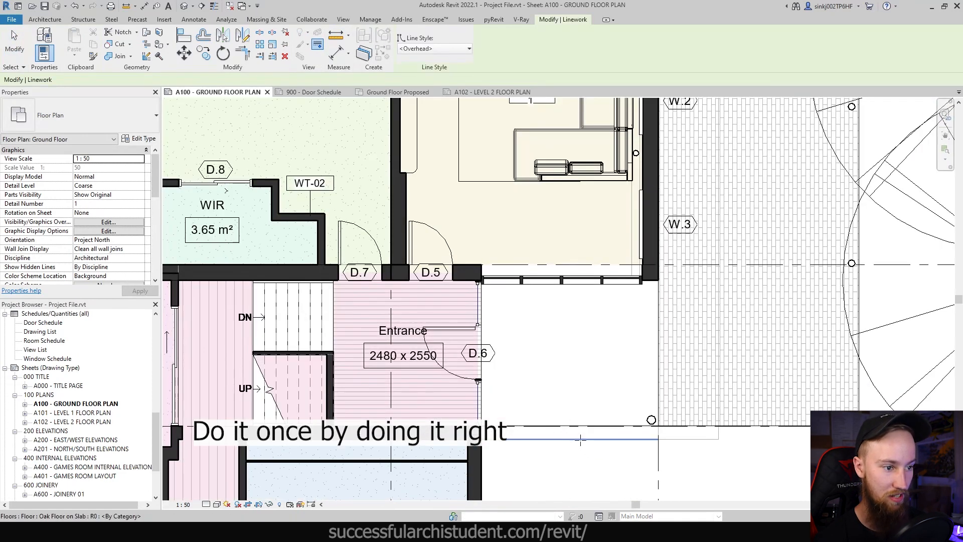
pyautogui.scroll(3, 707, 431)
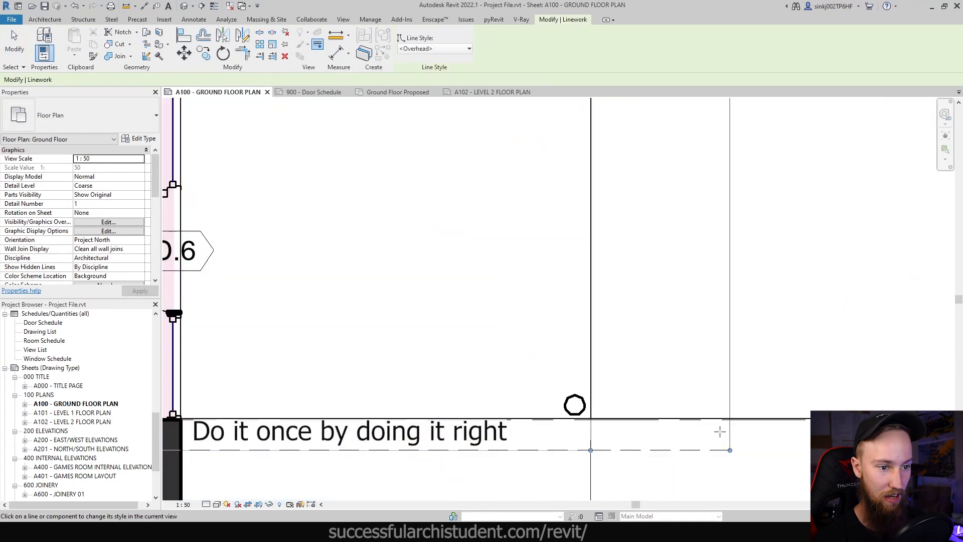
# Step: Convert the upper floor's outline beside grid 3 and above the Games Room to <Overhead> with Linework
pyautogui.scroll(-5, 727, 427)
pyautogui.scroll(4, 534, 258)
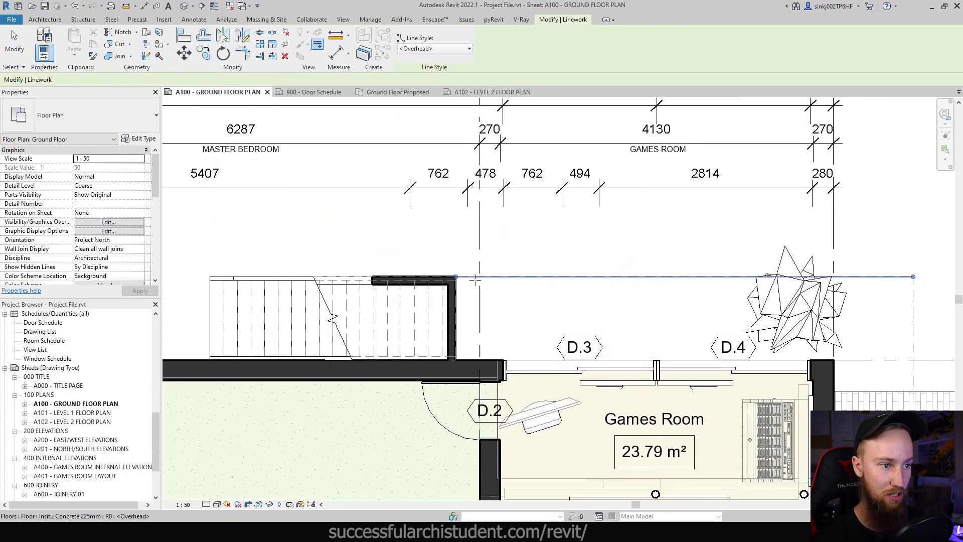
pyautogui.scroll(-2, 535, 257)
pyautogui.moveTo(575, 498); pyautogui.dragTo(522, 217, button='middle')
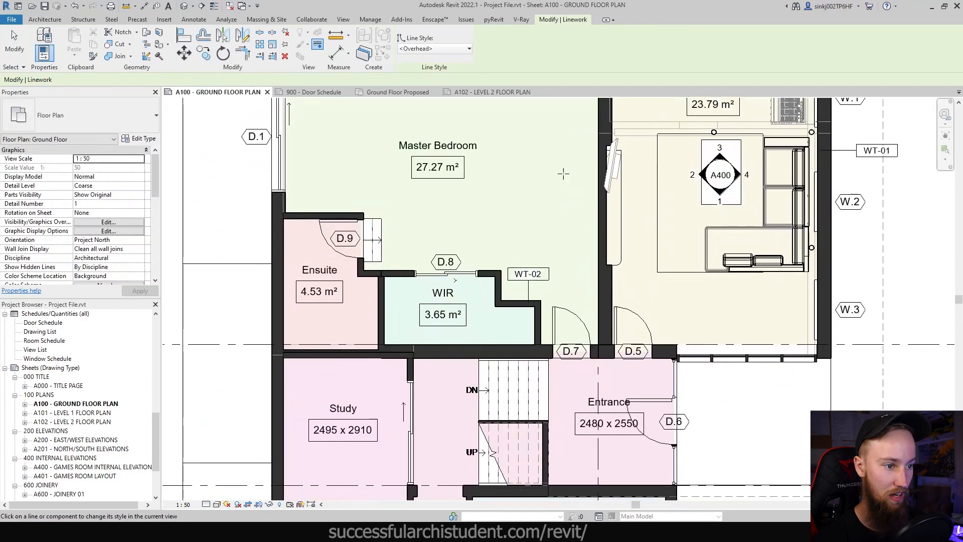
pyautogui.scroll(-3, 522, 217)
pyautogui.press('Escape')
# Step: Open the choices for the Ground Floor plan's underlay base level
pyautogui.scroll(-5, 123, 195)
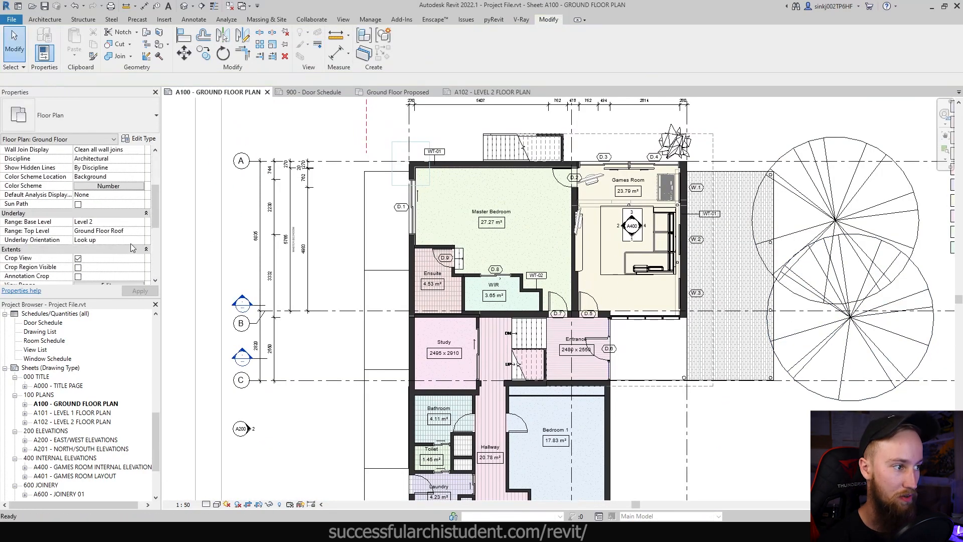
pyautogui.click(140, 168)
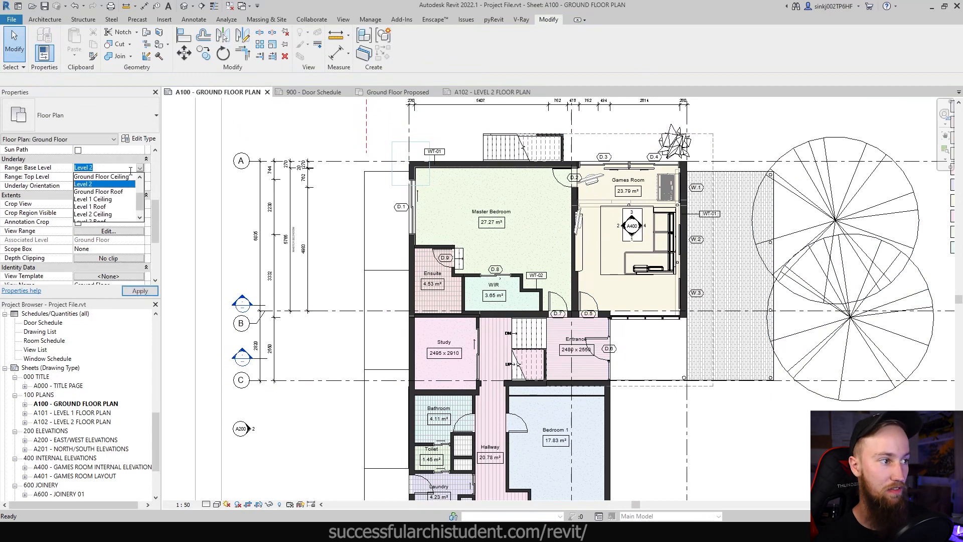
# Step: Set the ground floor plan's underlay base level to None and check the dashed floor outline around the Games Room
pyautogui.click(98, 182)
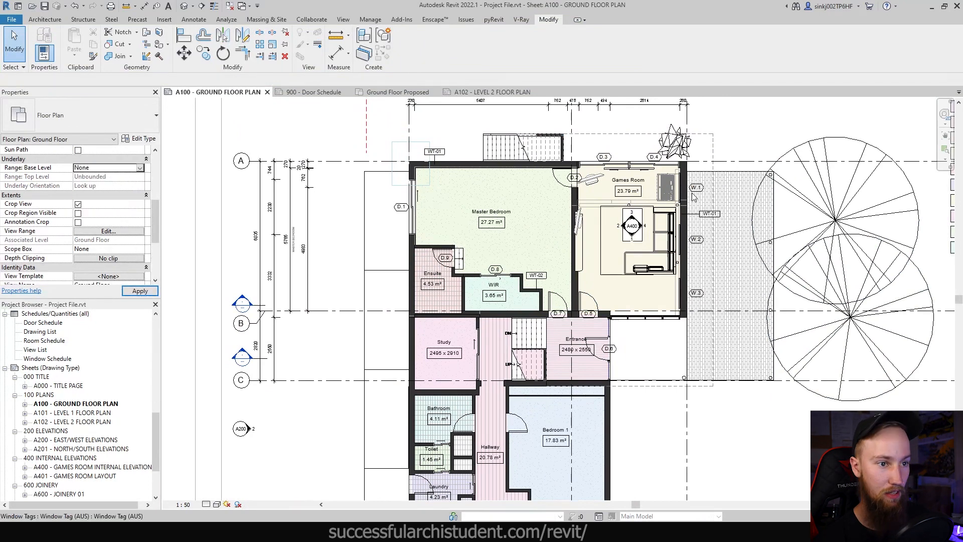
pyautogui.click(636, 141)
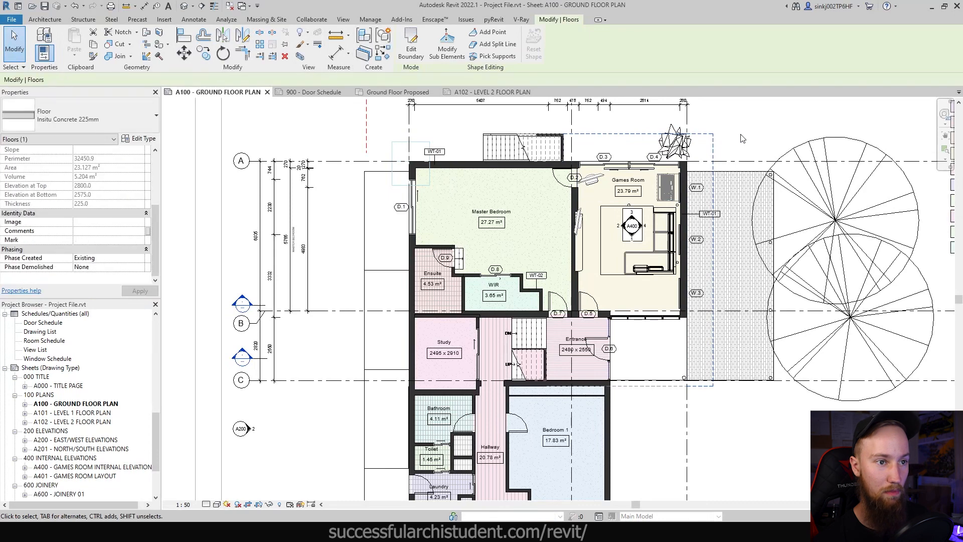
pyautogui.click(681, 395)
pyautogui.scroll(-2, 681, 394)
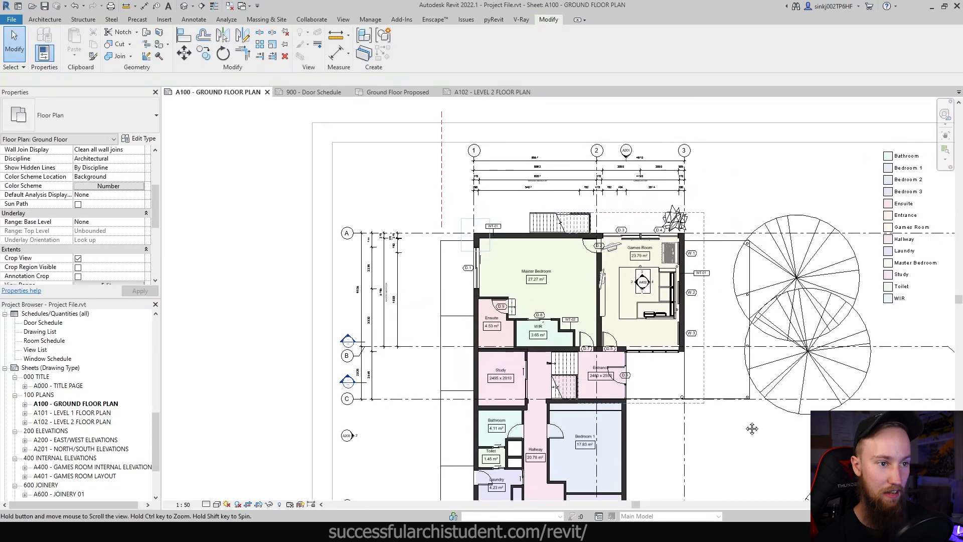
pyautogui.scroll(2, 676, 301)
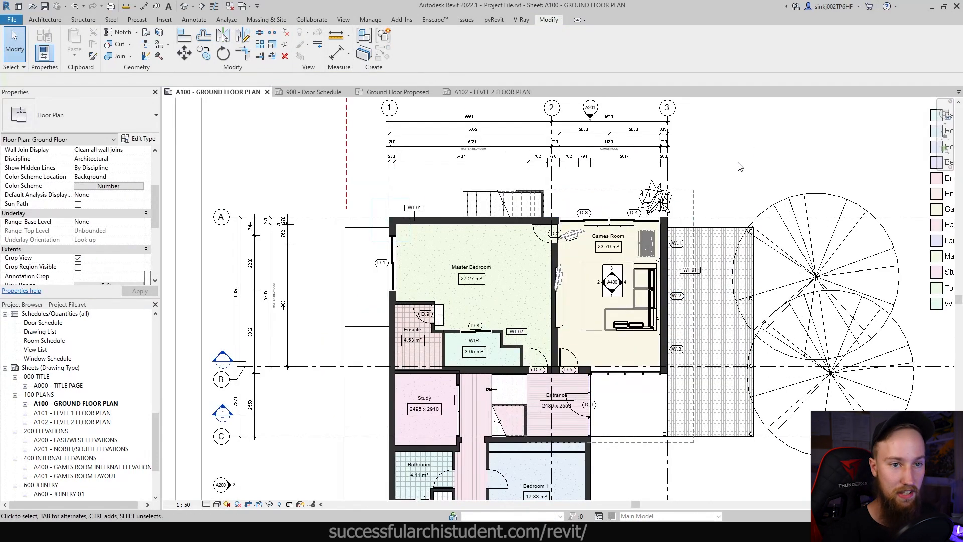
# Step: On the A102 Level 2 floor plan, start Tag All and include the door and window tag categories
pyautogui.click(492, 92)
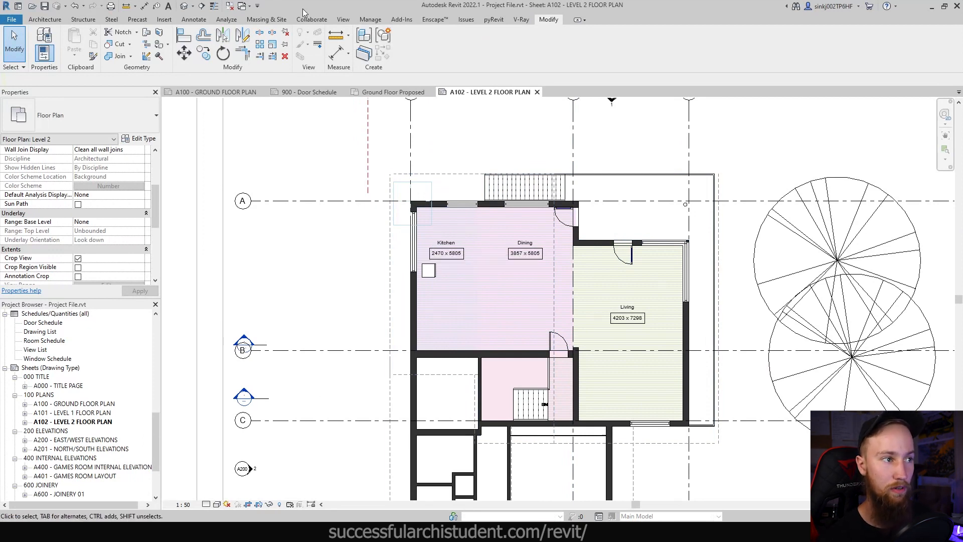
pyautogui.click(194, 20)
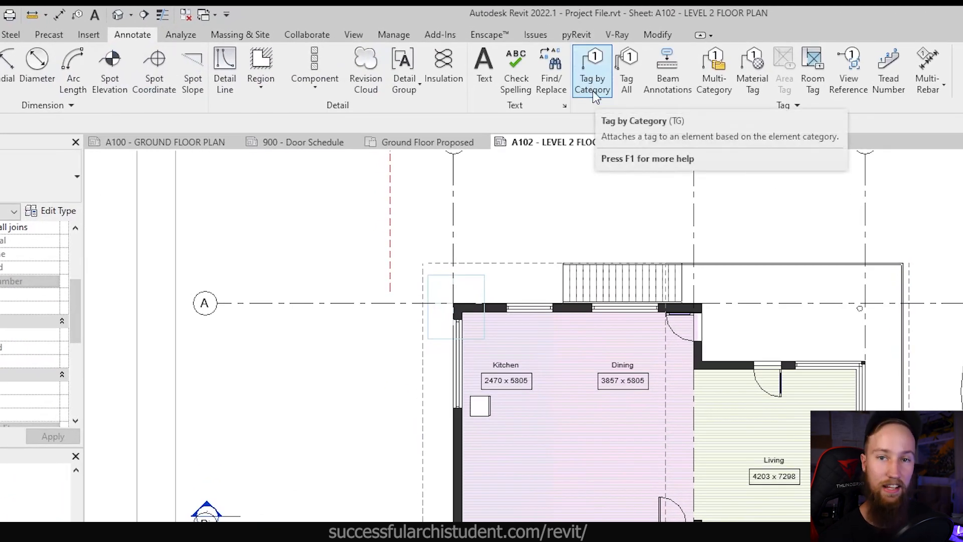
pyautogui.click(628, 92)
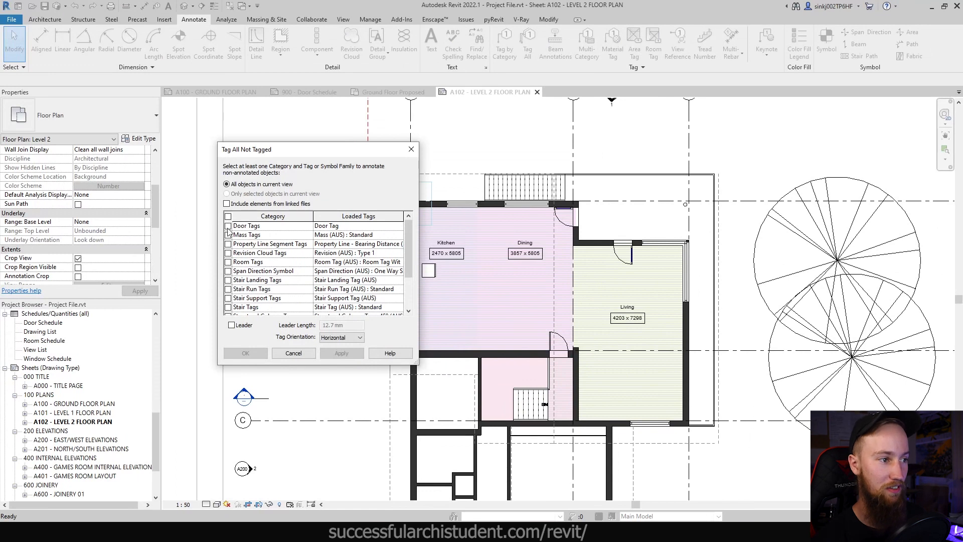
pyautogui.click(229, 226)
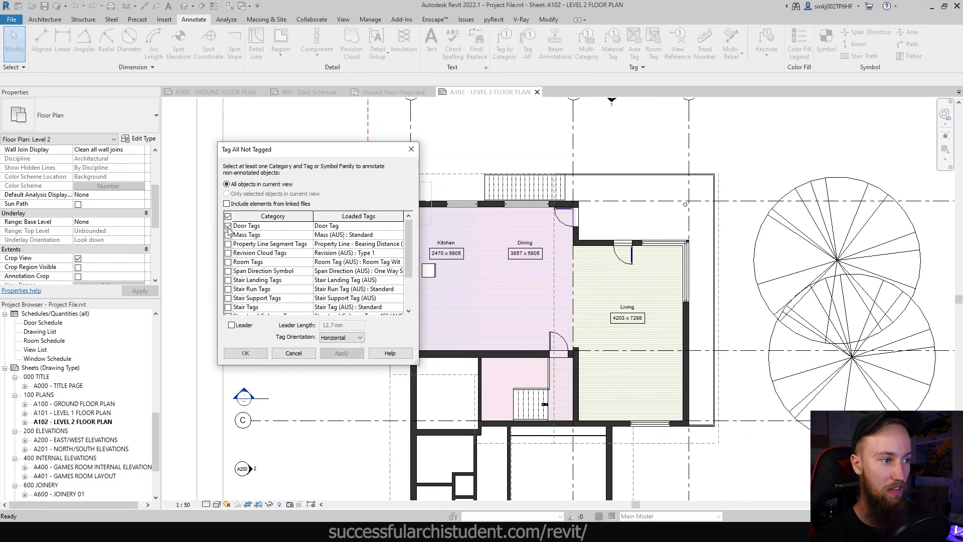
pyautogui.scroll(-2, 271, 297)
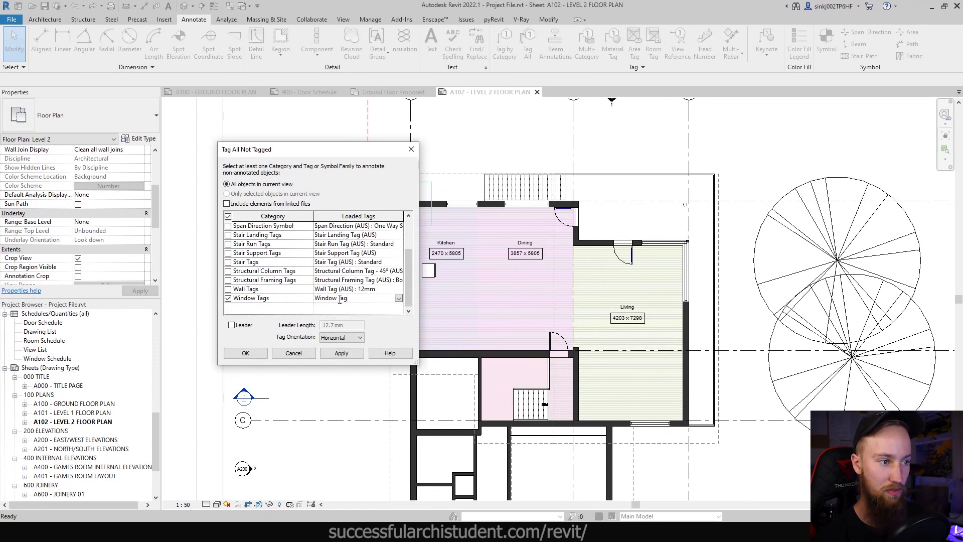
# Step: Choose Window Tag (AUS) and Door Tag (AUS) as the loaded tags and apply them to all objects in the view
pyautogui.click(399, 300)
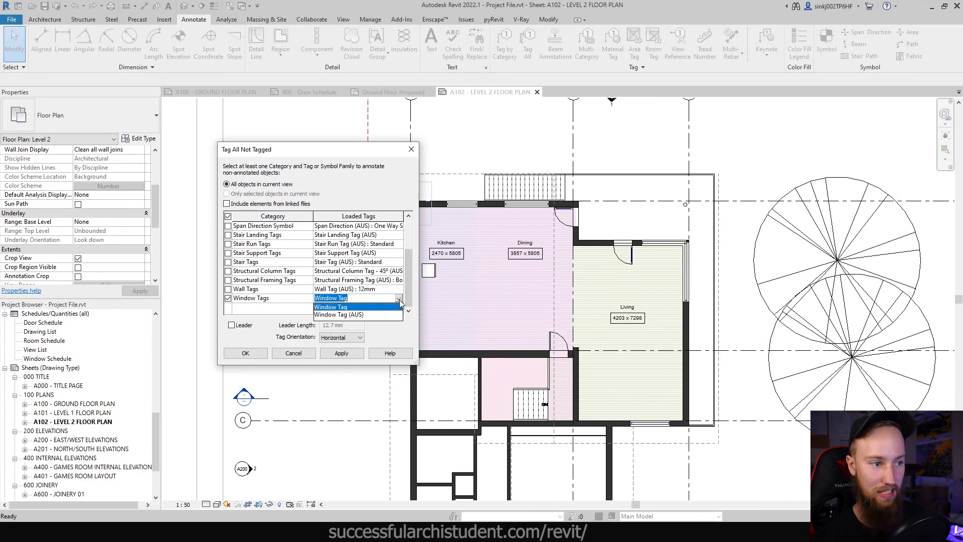
pyautogui.click(345, 315)
pyautogui.moveTo(409, 297); pyautogui.dragTo(408, 254)
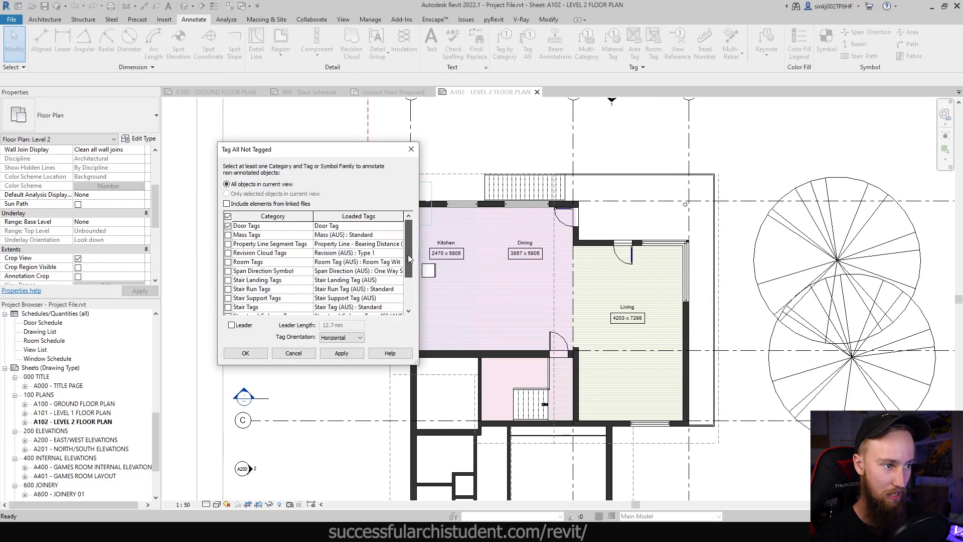
pyautogui.click(400, 226)
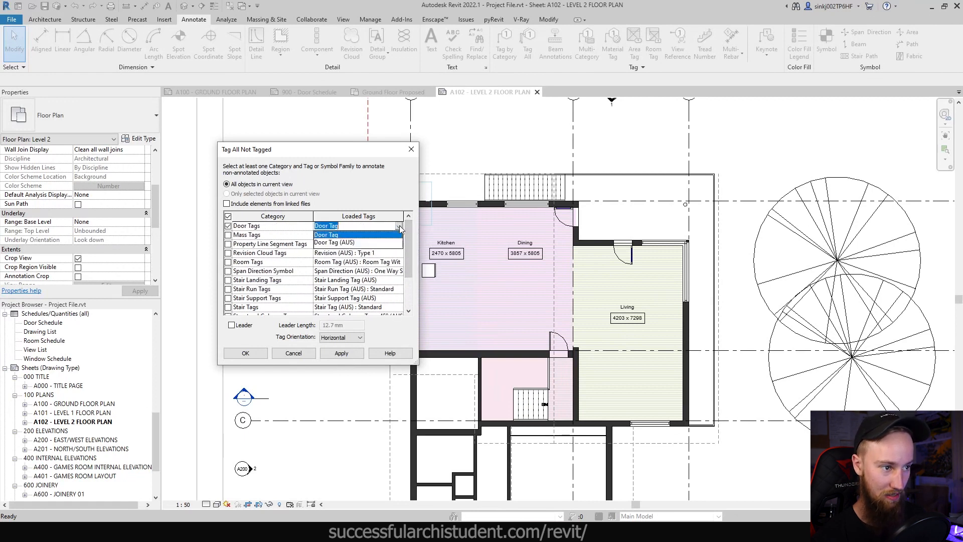
pyautogui.click(346, 243)
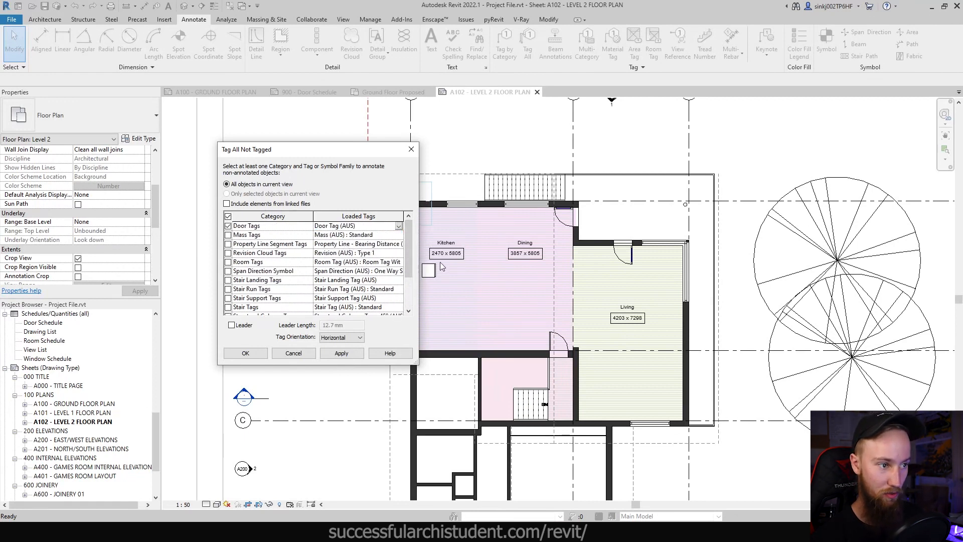
pyautogui.click(342, 353)
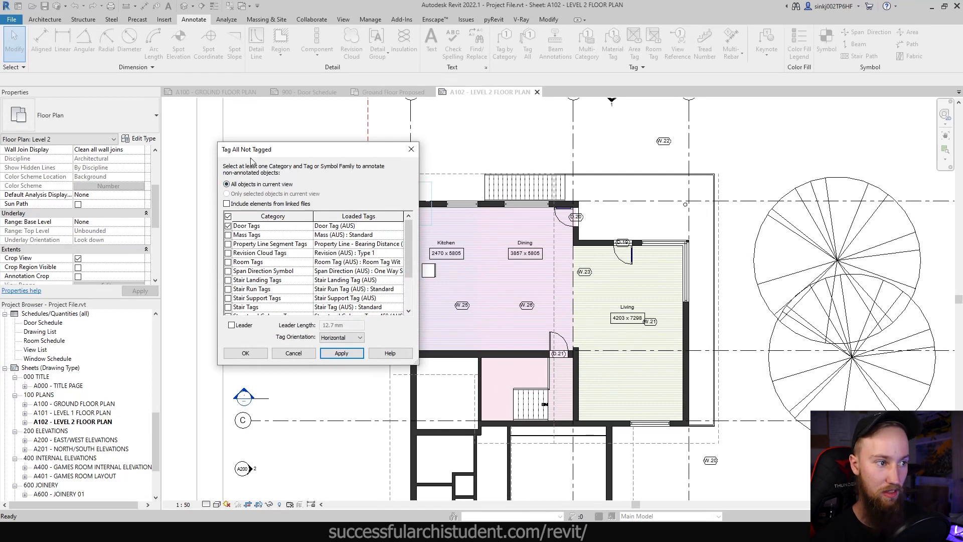
pyautogui.click(245, 353)
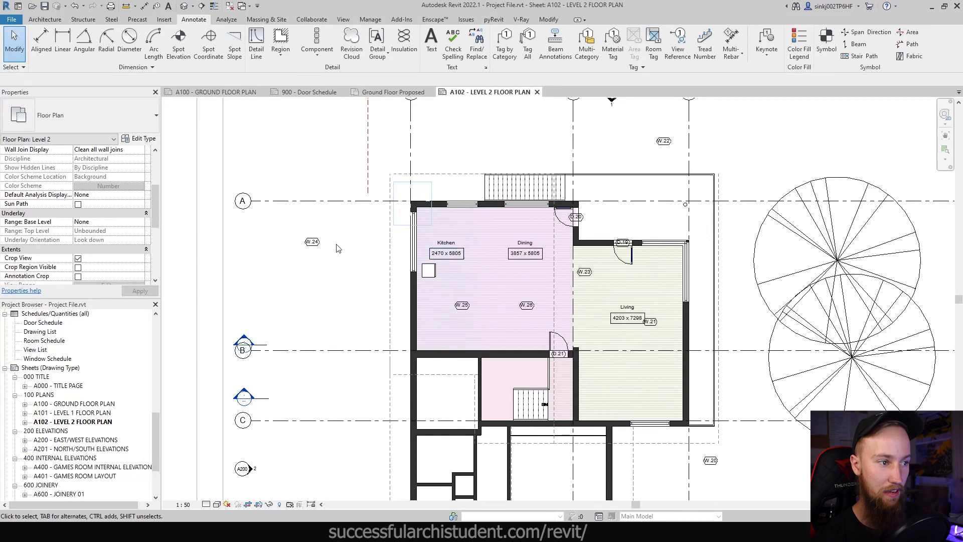
# Step: Move the D.19 door tag just above its doorway in the Living room's upper wall
pyautogui.scroll(-2, 546, 337)
pyautogui.scroll(2, 569, 321)
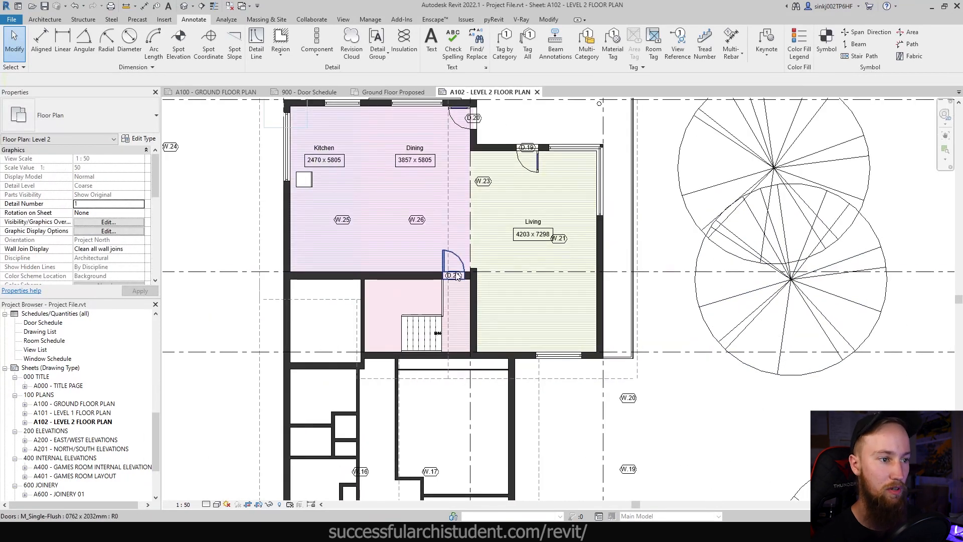
pyautogui.scroll(-2, 462, 178)
pyautogui.scroll(3, 407, 222)
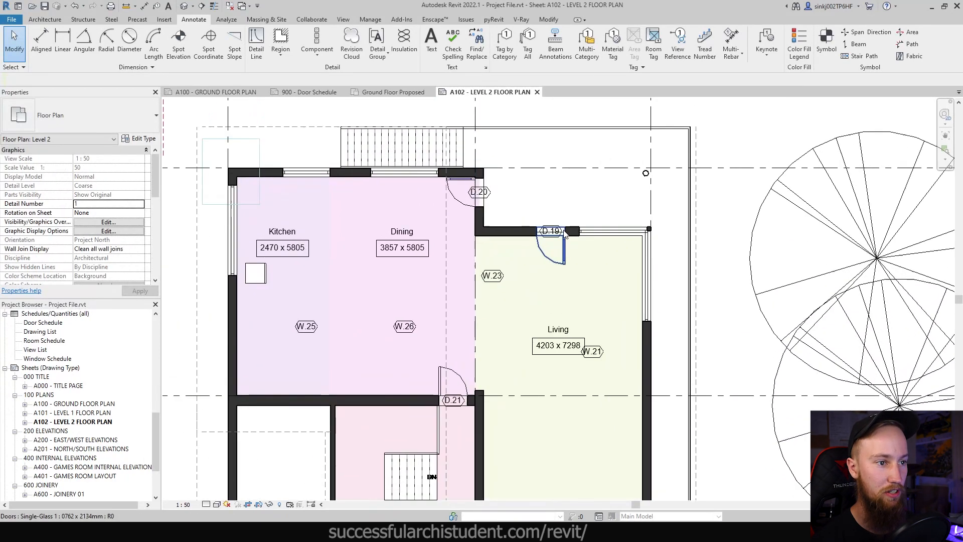
pyautogui.scroll(5, 485, 216)
pyautogui.scroll(-6, 617, 201)
pyautogui.moveTo(617, 201); pyautogui.dragTo(638, 259, button='middle')
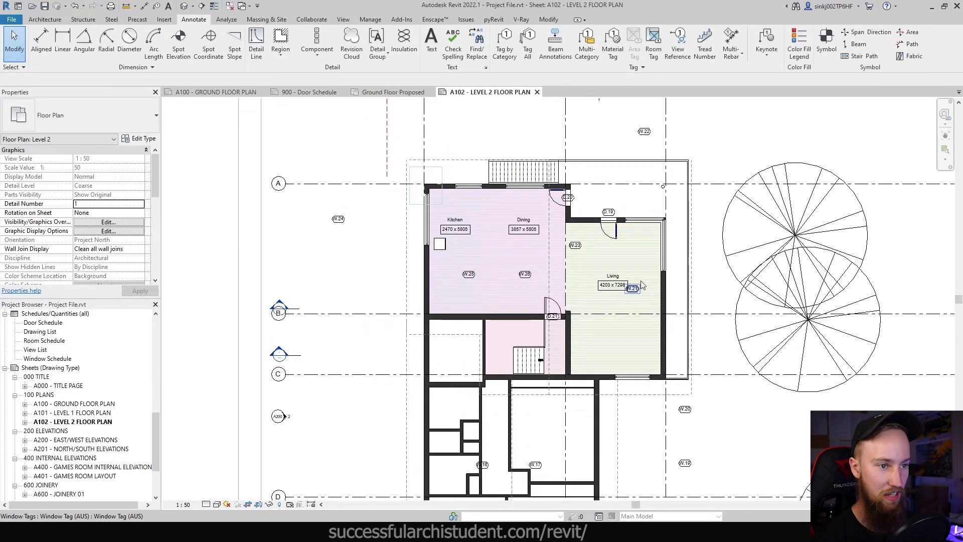
# Step: Check which window tag W.25 belongs to, and move tags W.25 and W.26 up onto the kitchen and dining windows
pyautogui.moveTo(638, 355); pyautogui.dragTo(598, 344, button='middle')
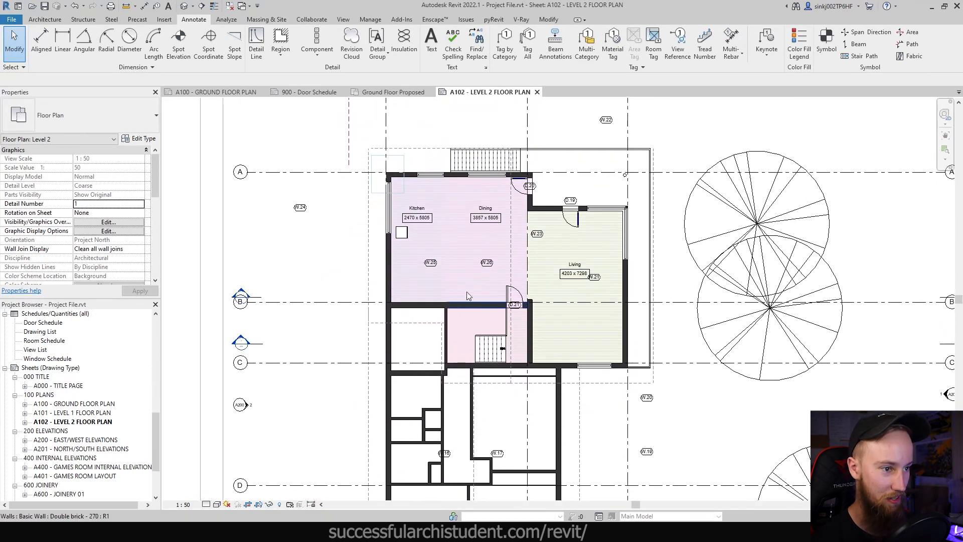
pyautogui.scroll(6, 430, 261)
pyautogui.scroll(-1, 430, 274)
pyautogui.moveTo(430, 275); pyautogui.dragTo(443, 367, button='middle')
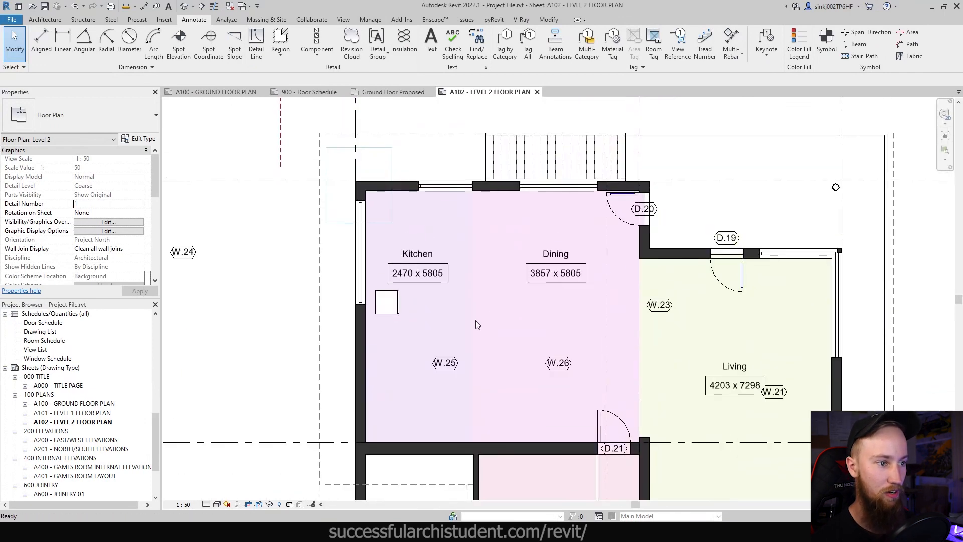
pyautogui.click(455, 191)
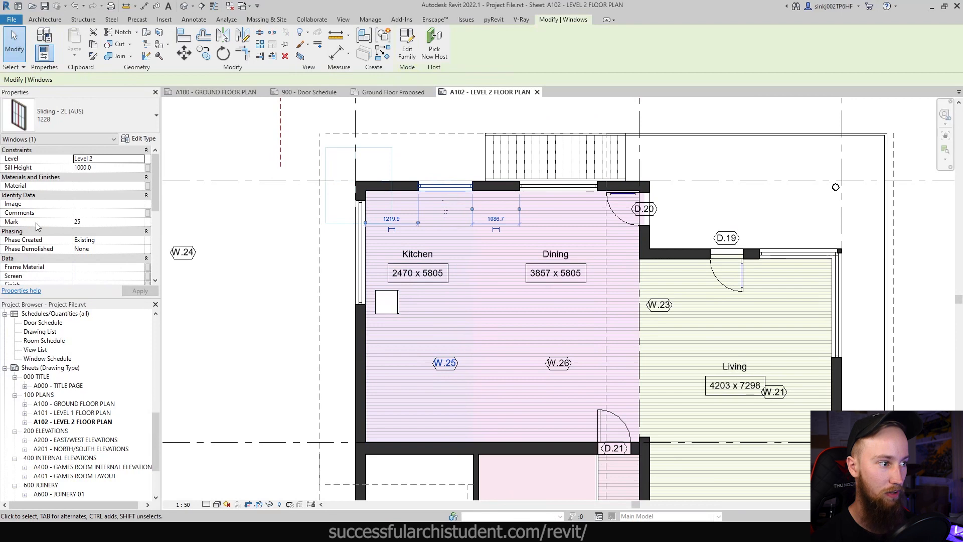
pyautogui.click(445, 363)
pyautogui.keyDown('ctrl'); pyautogui.click(558, 365); pyautogui.keyUp('ctrl')
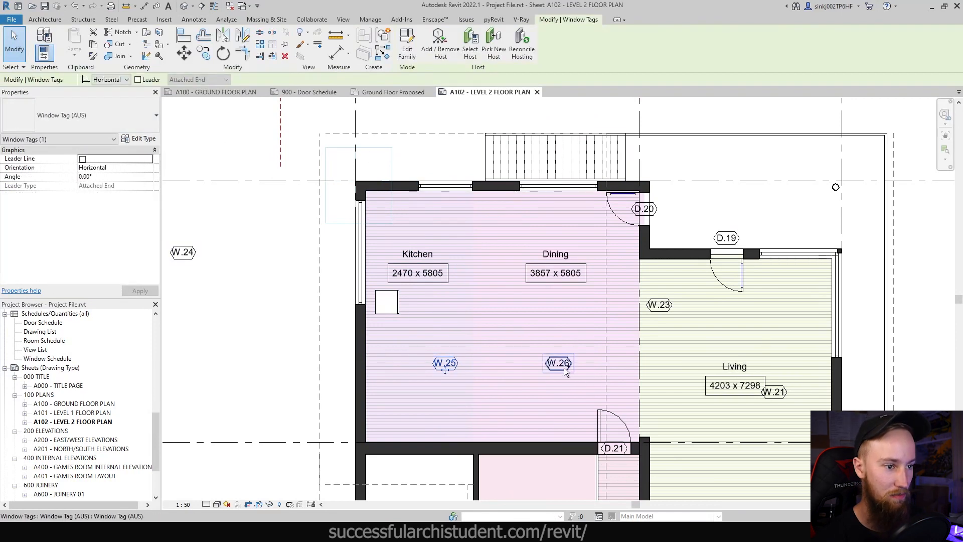
pyautogui.moveTo(558, 369); pyautogui.dragTo(558, 191)
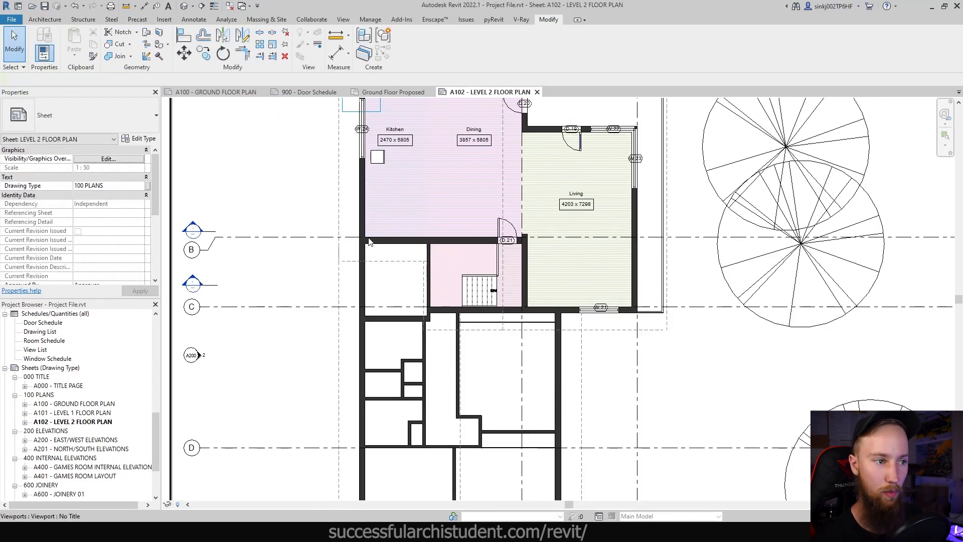
# Step: Examine the lower part of the Level 2 plan and compare it with the roofs in the 3D view
pyautogui.moveTo(383, 464); pyautogui.dragTo(386, 411, button='middle')
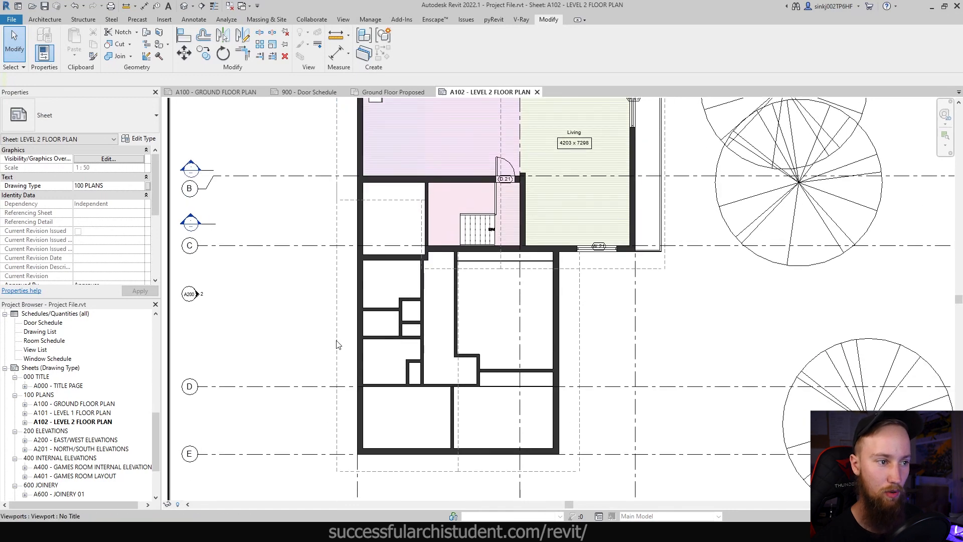
pyautogui.scroll(-5, 337, 344)
pyautogui.scroll(5, 440, 381)
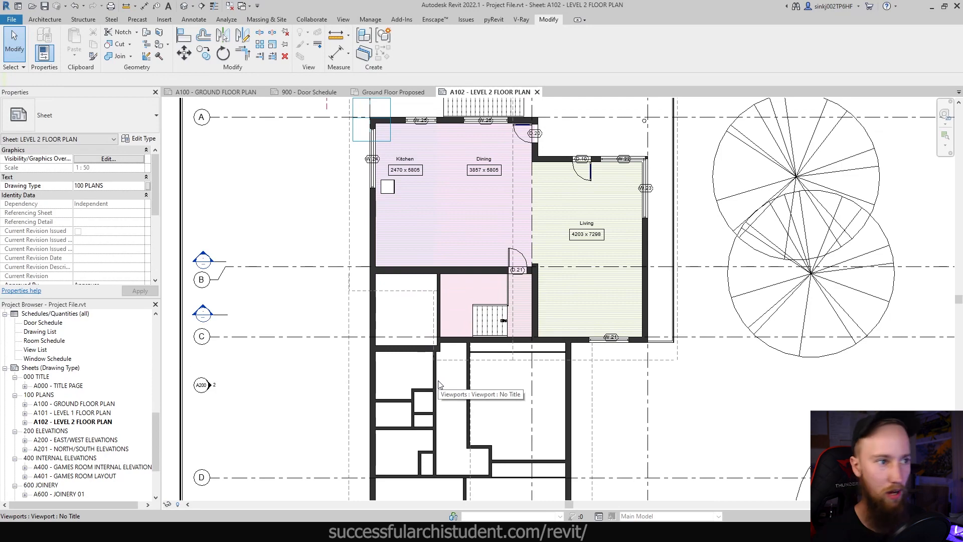
pyautogui.click(186, 6)
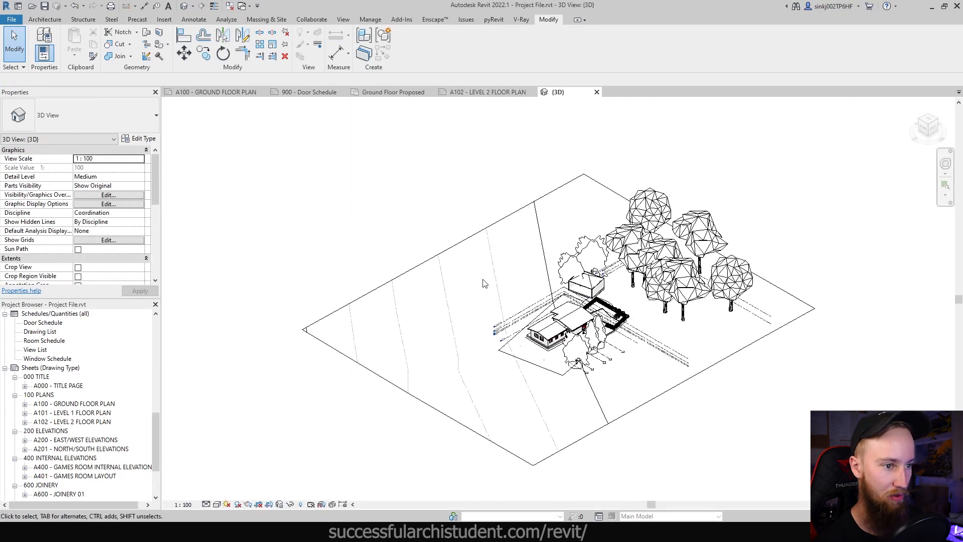
pyautogui.scroll(6, 622, 398)
pyautogui.keyDown('shift'); pyautogui.moveTo(622, 399); pyautogui.dragTo(688, 384, button='middle'); pyautogui.keyUp('shift')
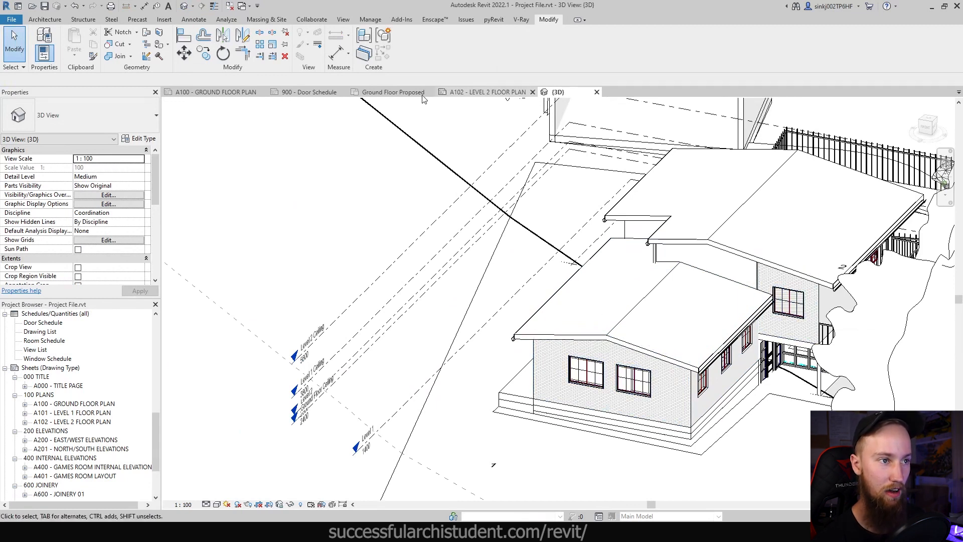
# Step: Return to the A102 sheet and activate its Level 2 floor plan viewport
pyautogui.click(488, 92)
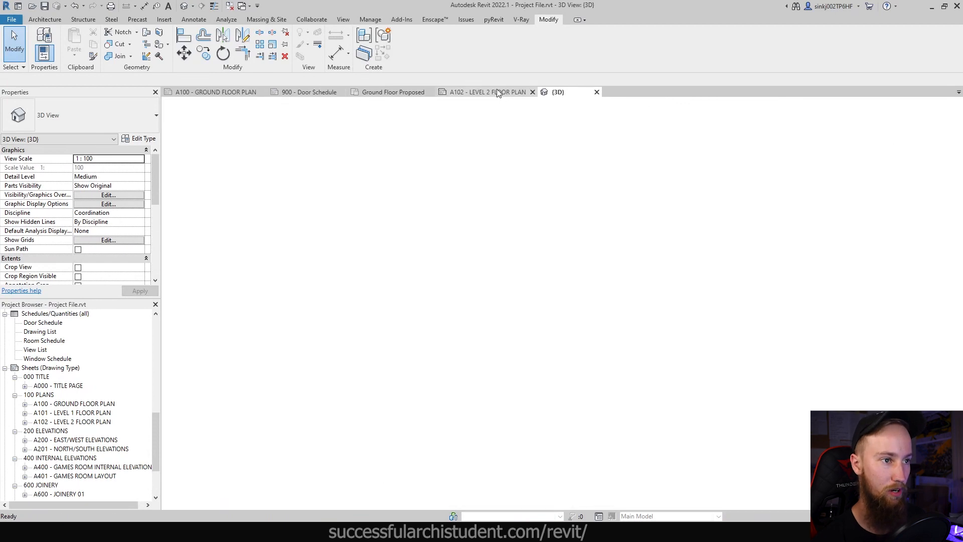
pyautogui.scroll(-1, 379, 236)
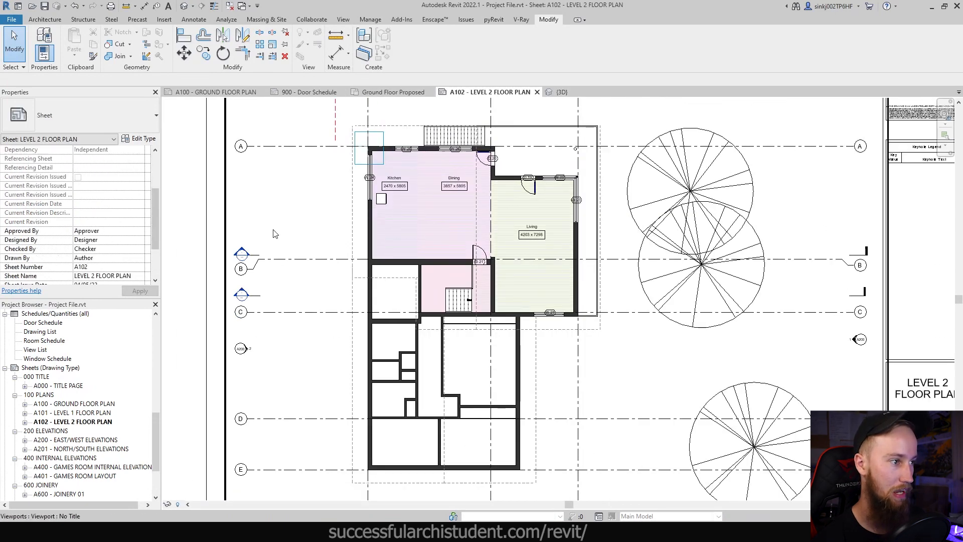
pyautogui.click(370, 217)
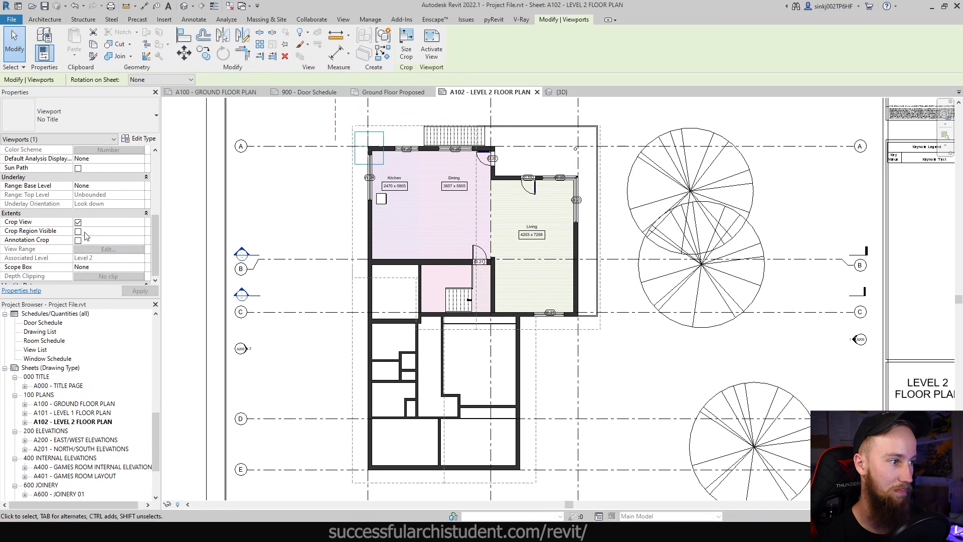
pyautogui.scroll(-4, 100, 239)
pyautogui.scroll(4, 102, 239)
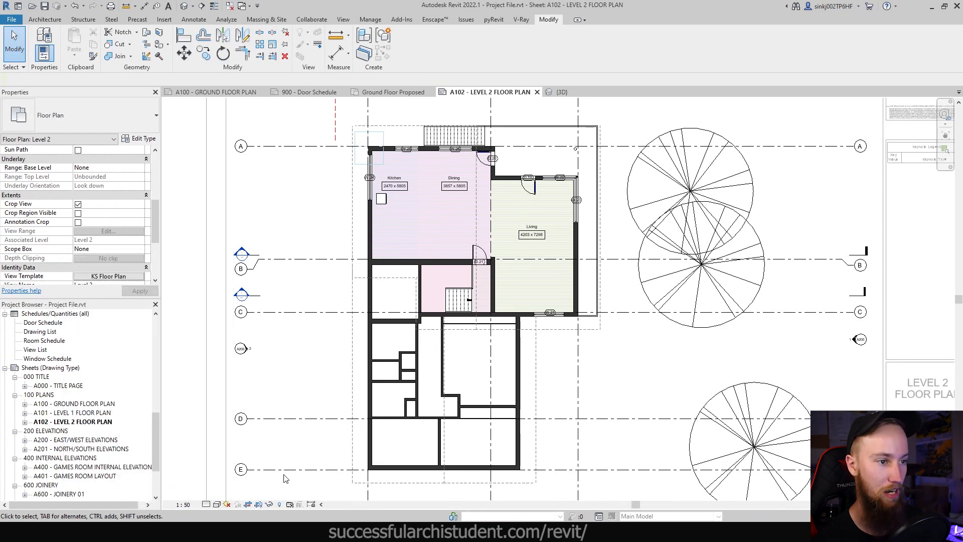
# Step: Enable temporary view properties for the Level 2 floor plan
pyautogui.click(289, 504)
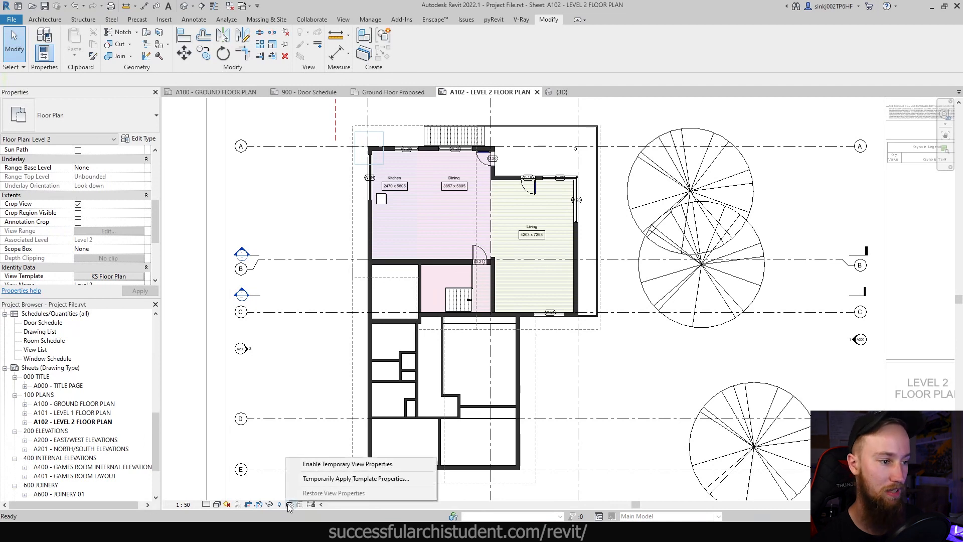
pyautogui.click(332, 464)
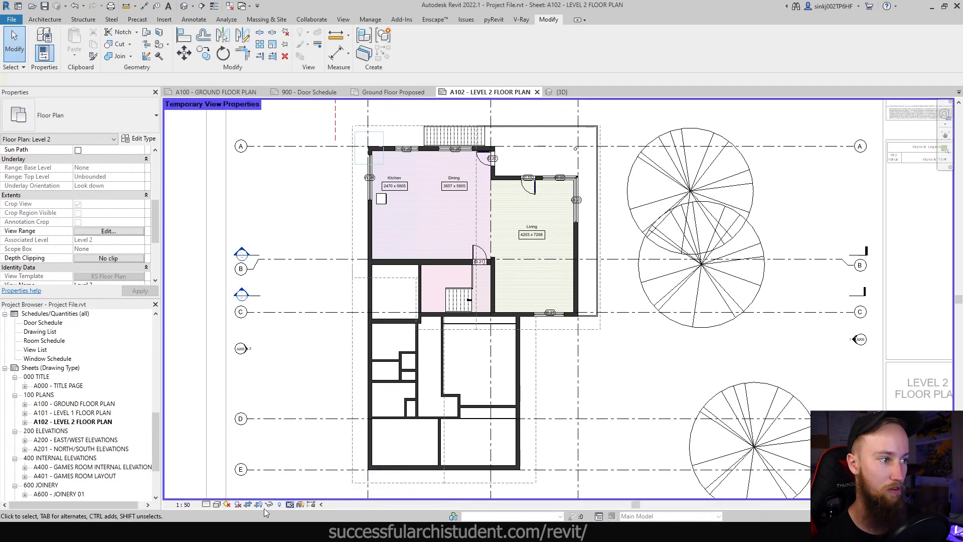
pyautogui.click(206, 504)
pyautogui.click(206, 504)
pyautogui.click(206, 504)
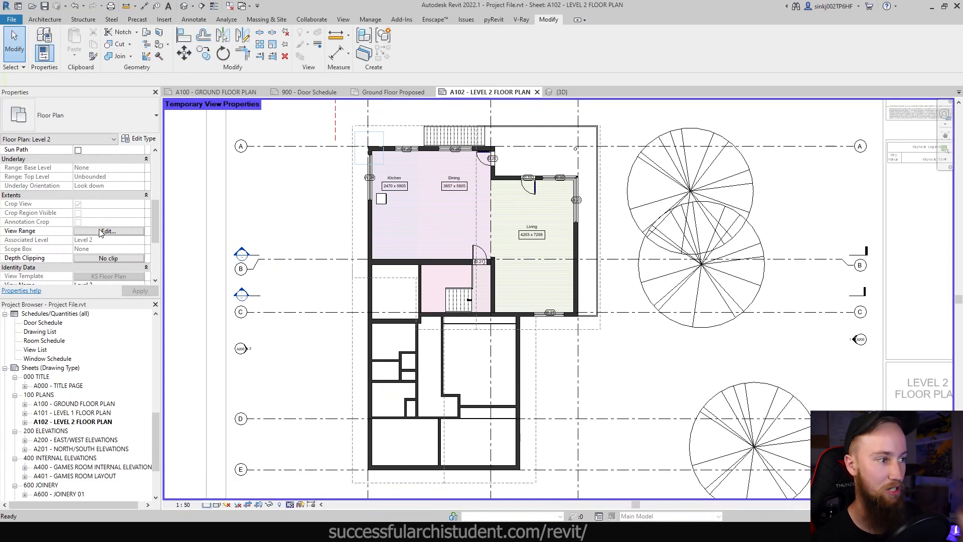
# Step: Try raising the Level 2 view range cut plane offset, first to 1800 and then to 2100
pyautogui.click(105, 232)
pyautogui.moveTo(830, 259); pyautogui.dragTo(792, 260)
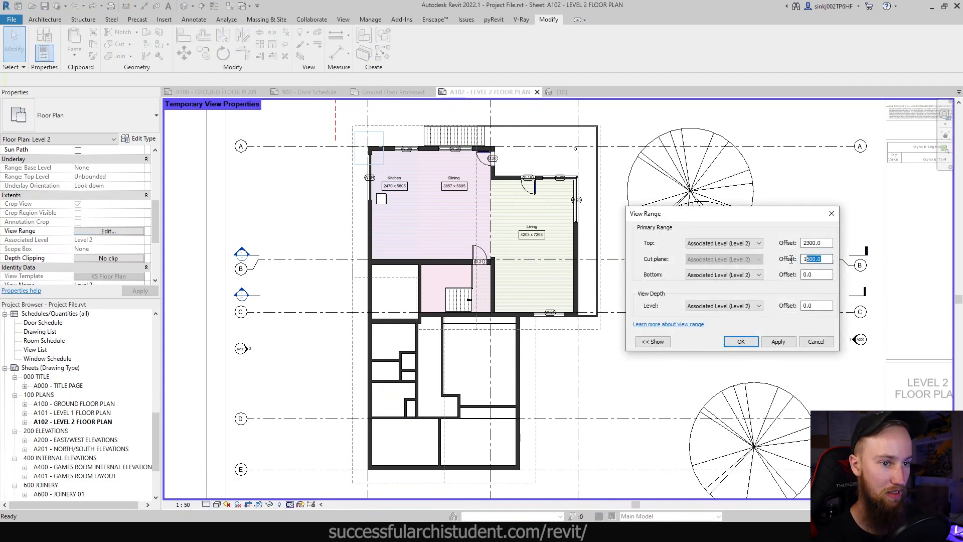
pyautogui.click(779, 342)
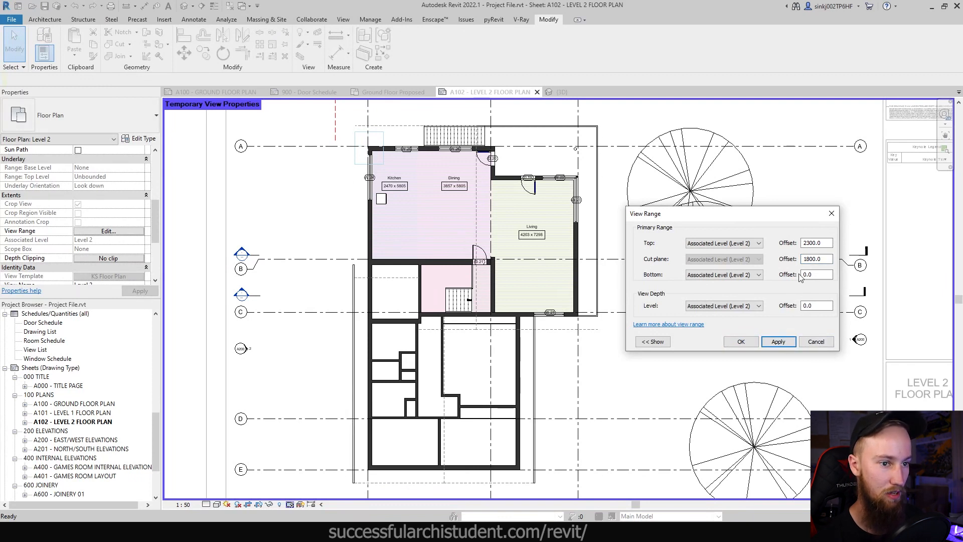
pyautogui.moveTo(827, 260); pyautogui.dragTo(792, 262)
pyautogui.write('2')
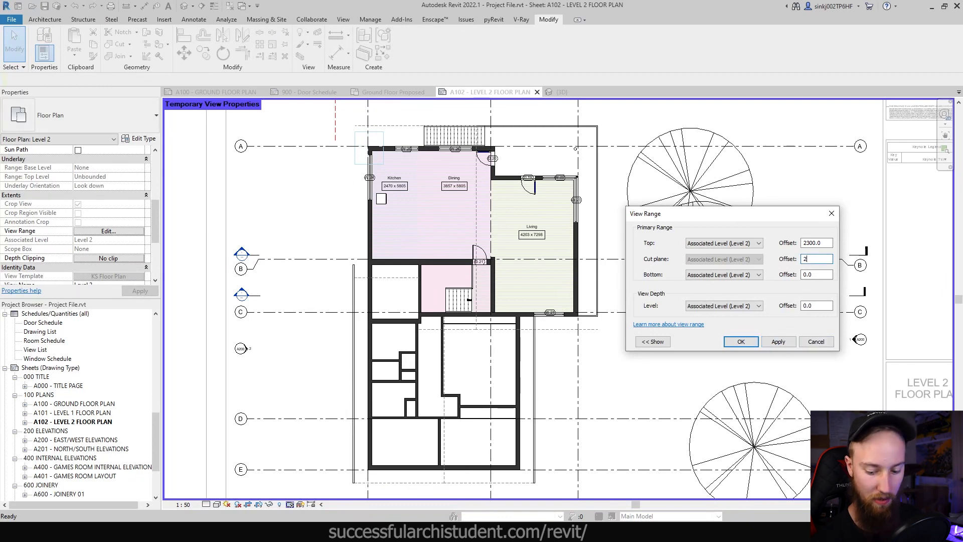
pyautogui.write('500')
pyautogui.press('Return')
pyautogui.click(777, 343)
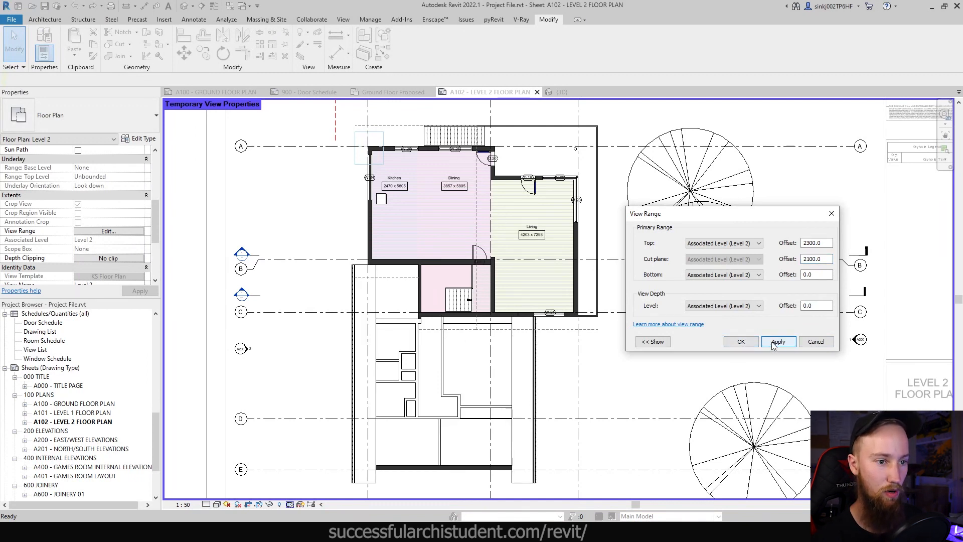
# Step: Close the view range settings and turn off temporary view properties for the Level 2 floor plan
pyautogui.click(816, 341)
pyautogui.click(290, 505)
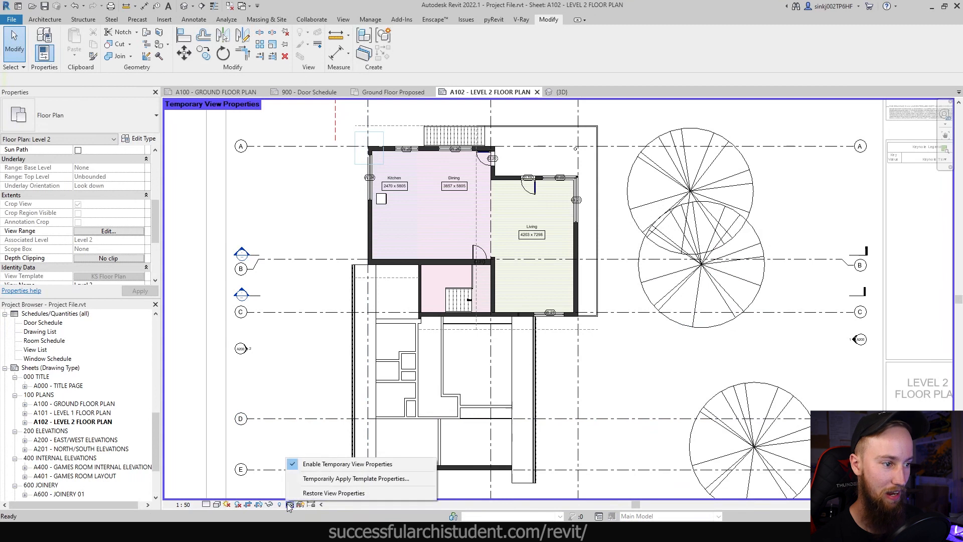
pyautogui.click(320, 465)
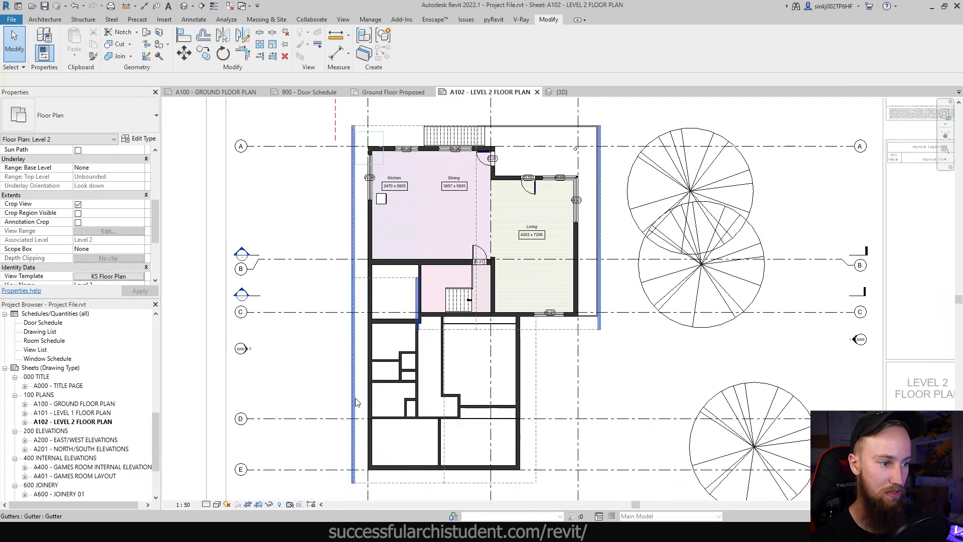
# Step: Select the lower-storey part of the building south of the kitchen and stair in the Level 2 plan
pyautogui.scroll(-1, 52, 260)
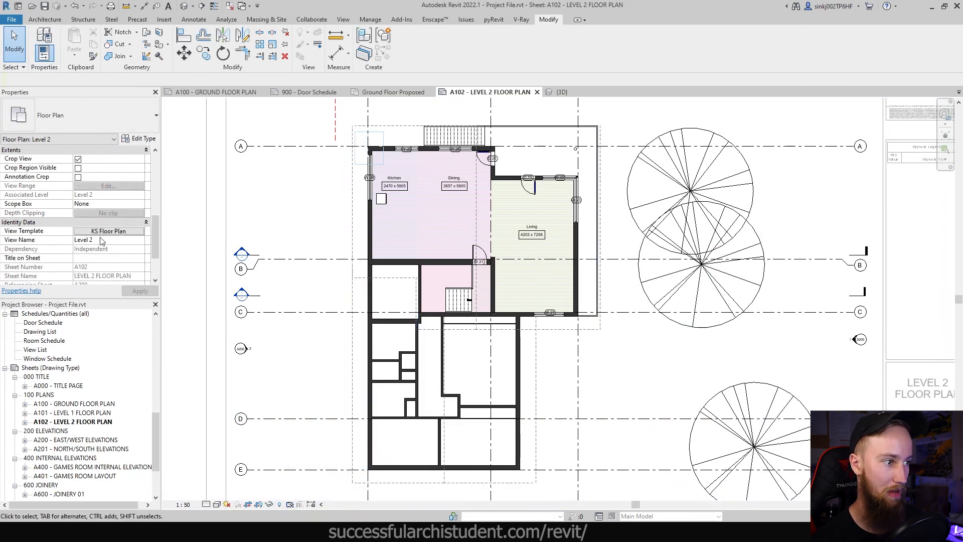
pyautogui.moveTo(596, 358); pyautogui.dragTo(621, 360, button='middle')
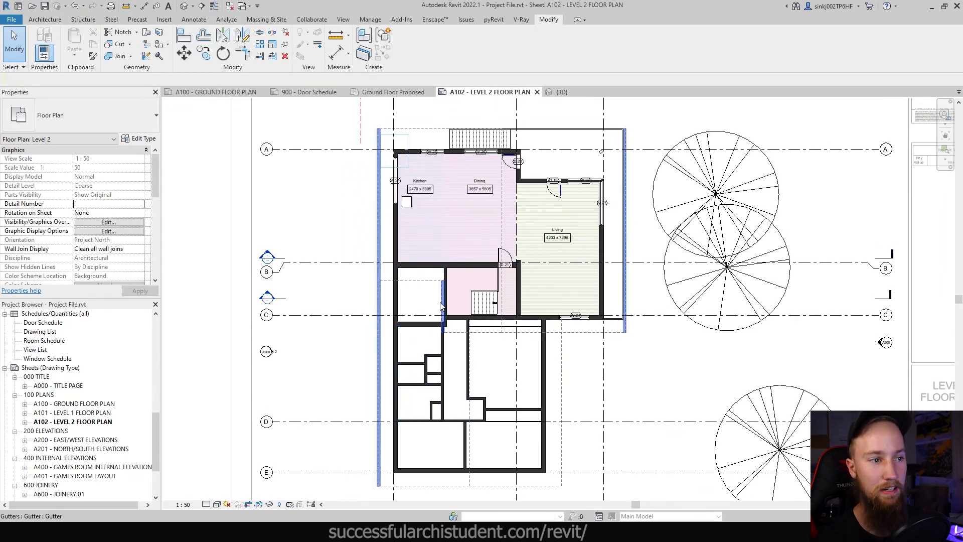
pyautogui.scroll(2, 432, 361)
pyautogui.scroll(-2, 356, 235)
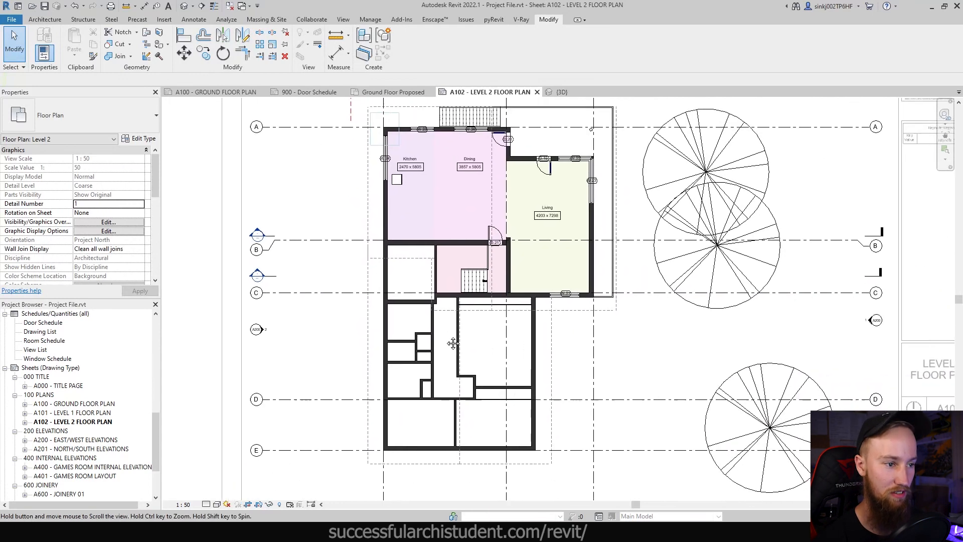
pyautogui.click(414, 299)
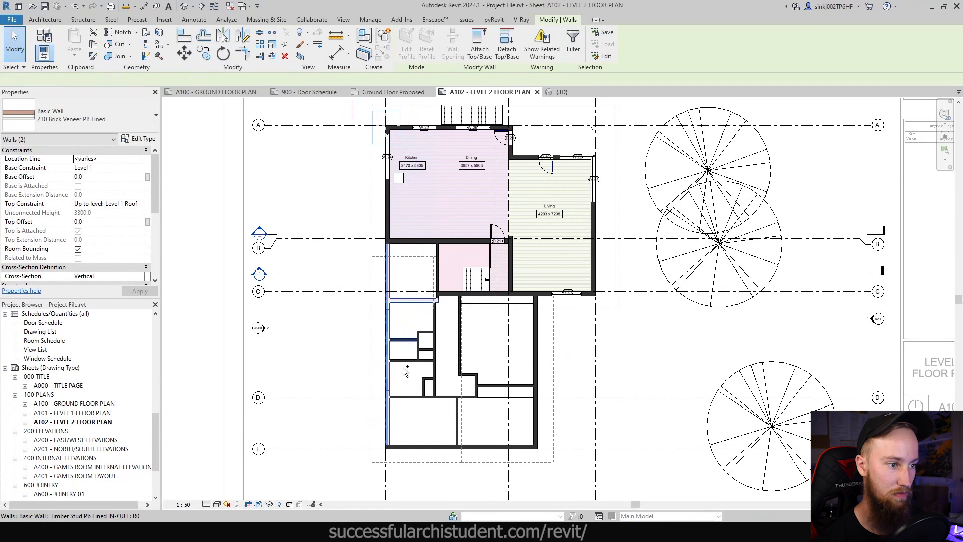
pyautogui.keyDown('ctrl'); pyautogui.click(411, 323); pyautogui.keyUp('ctrl')
pyautogui.keyDown('ctrl'); pyautogui.moveTo(412, 319); pyautogui.dragTo(564, 486); pyautogui.keyUp('ctrl')
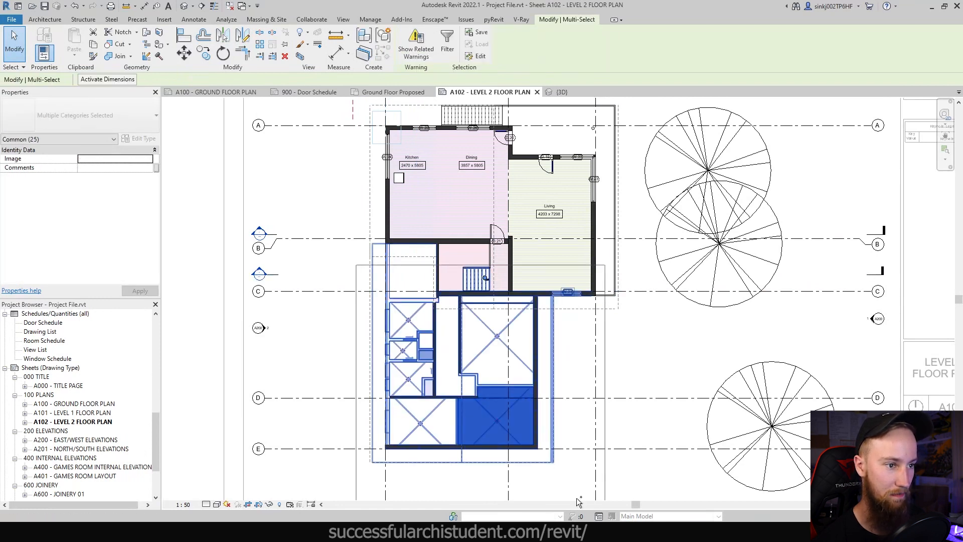
# Step: Filter the selection so that only the Walls category remains selected
pyautogui.scroll(3, 451, 291)
pyautogui.click(448, 51)
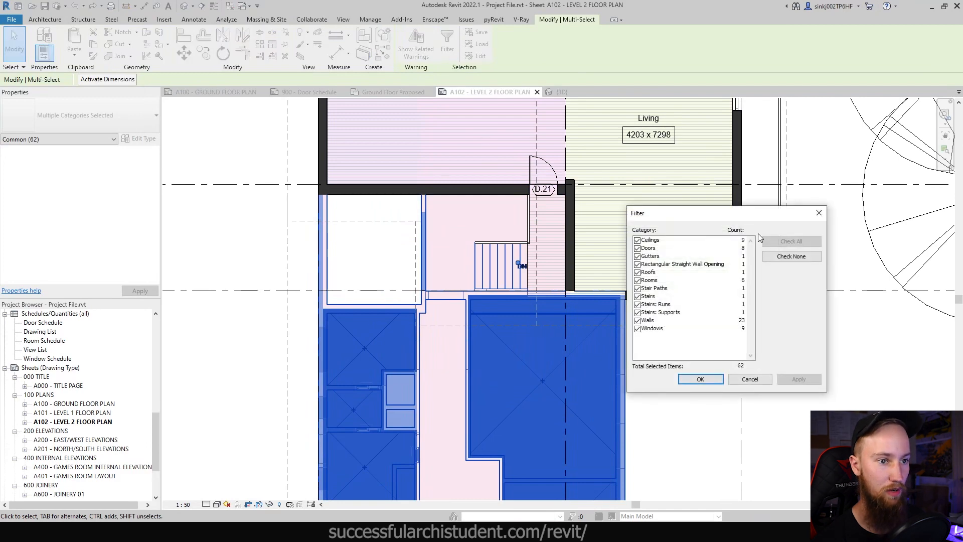
pyautogui.click(773, 259)
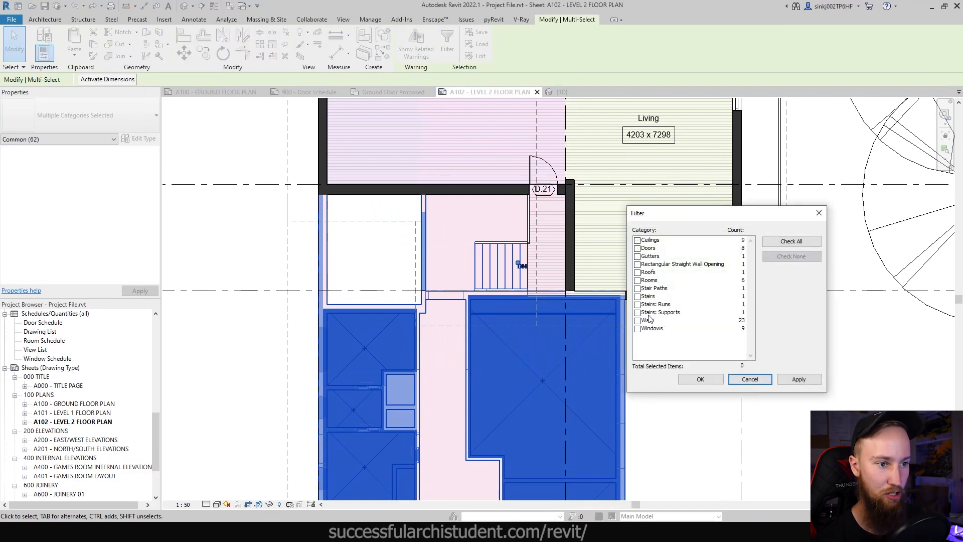
pyautogui.click(650, 320)
pyautogui.click(799, 379)
pyautogui.click(701, 379)
# Step: Remove the two Level 2 walls beside and below the stair from the wall selection
pyautogui.scroll(-3, 675, 401)
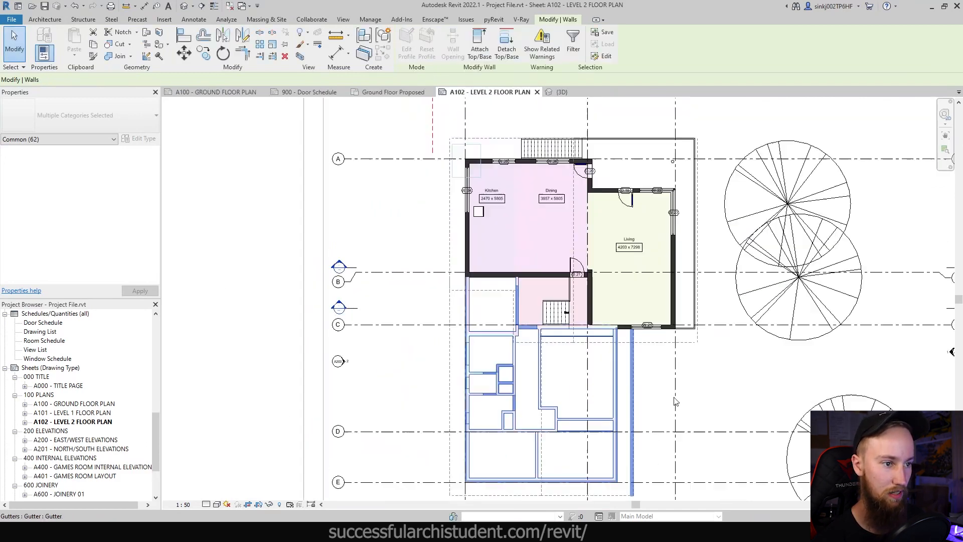
pyautogui.scroll(5, 676, 401)
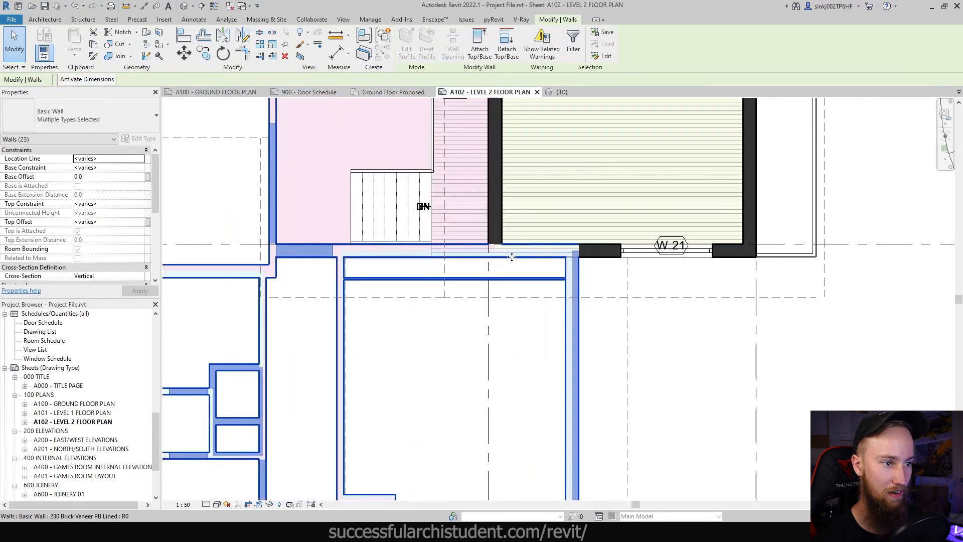
pyautogui.scroll(-3, 511, 257)
pyautogui.keyDown('shift'); pyautogui.click(461, 250); pyautogui.keyUp('shift')
pyautogui.scroll(2, 462, 251)
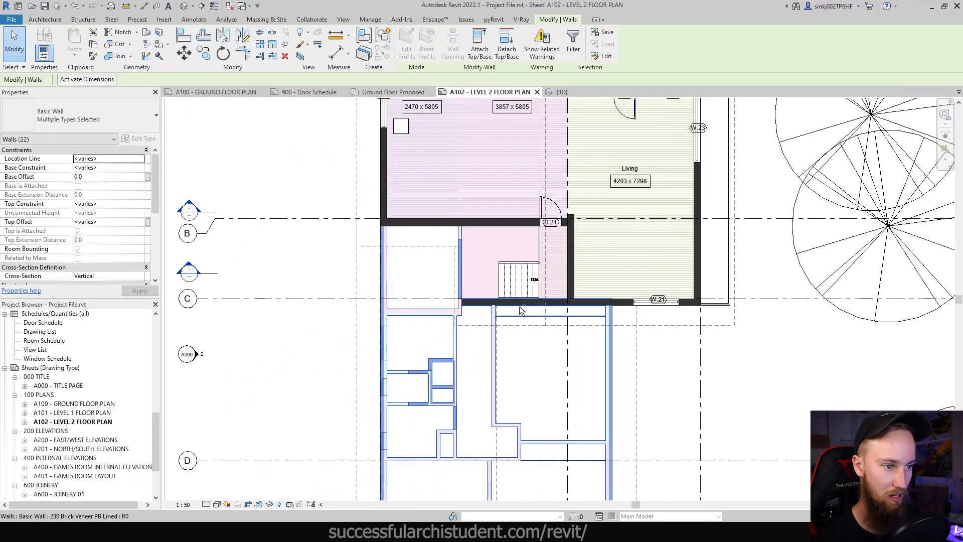
pyautogui.keyDown('shift'); pyautogui.click(636, 384); pyautogui.keyUp('shift')
pyautogui.scroll(-3, 664, 344)
pyautogui.scroll(2, 654, 413)
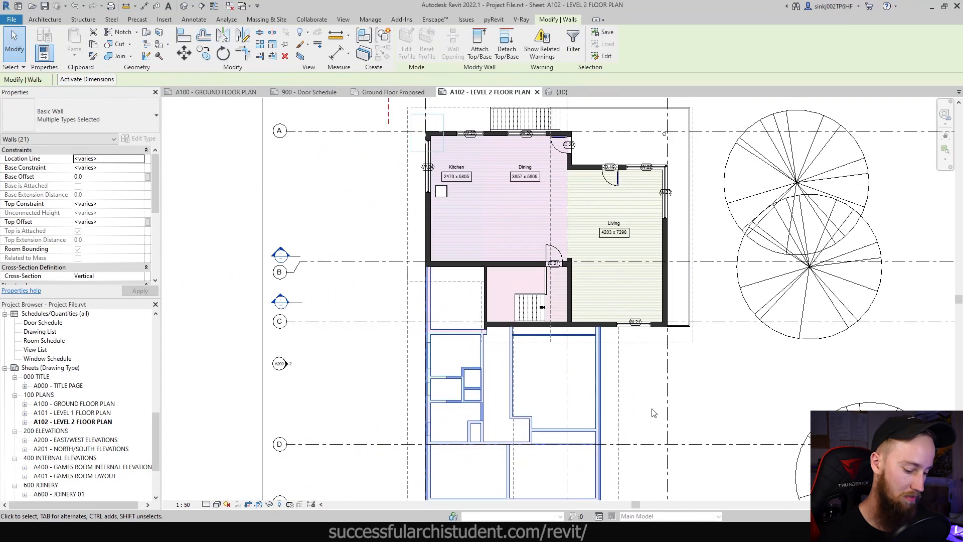
# Step: Override the selected lower-storey walls by element in this view so they display as halftone
pyautogui.rightClick(605, 371)
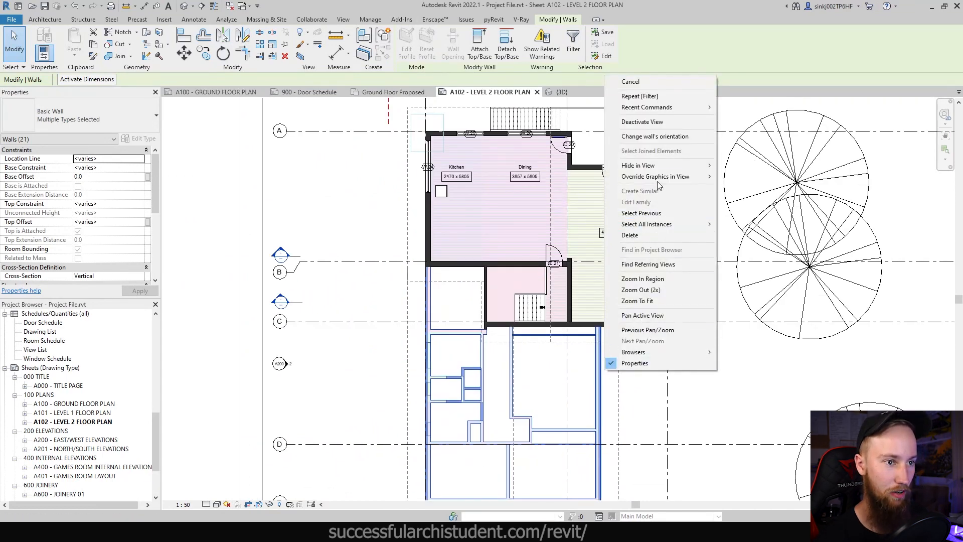
pyautogui.moveTo(661, 176)
pyautogui.click(744, 176)
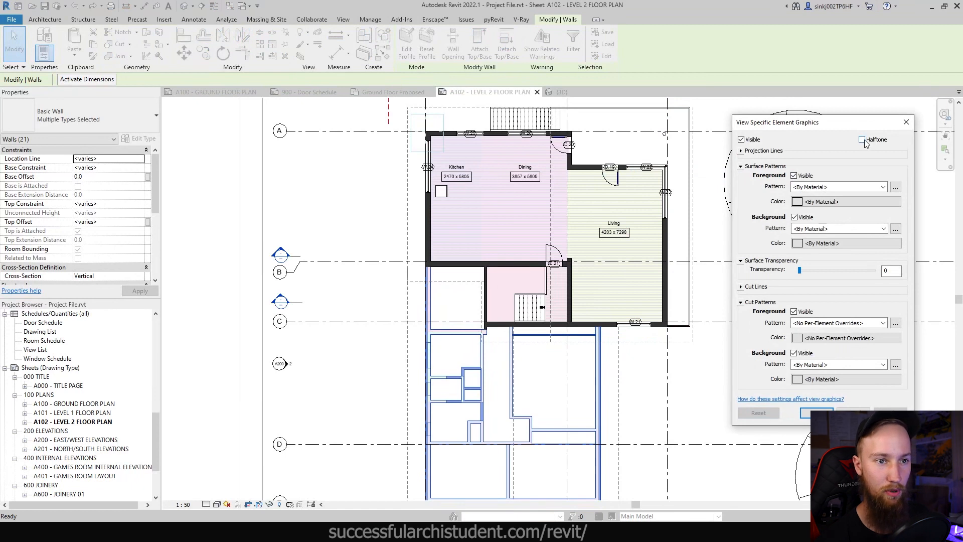
pyautogui.click(863, 140)
pyautogui.click(822, 412)
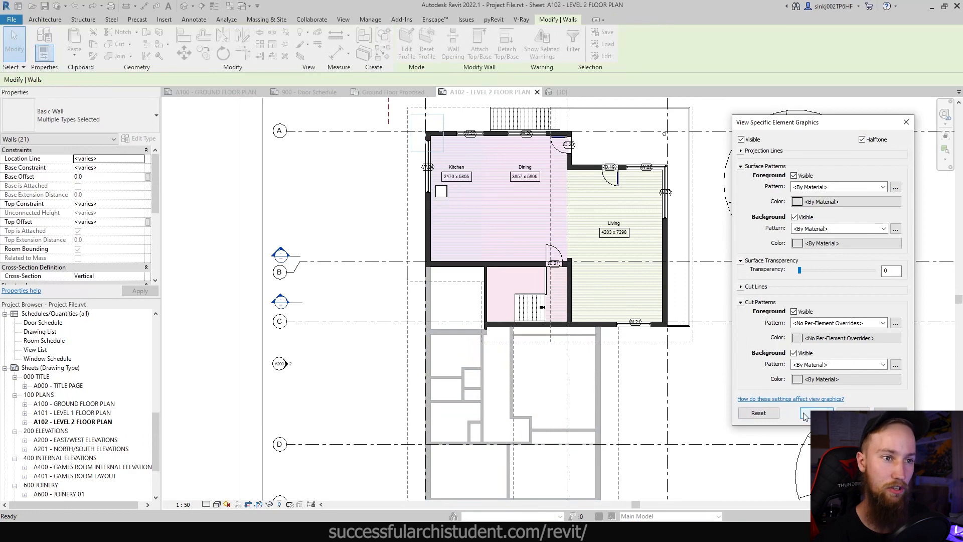
pyautogui.rightClick(603, 386)
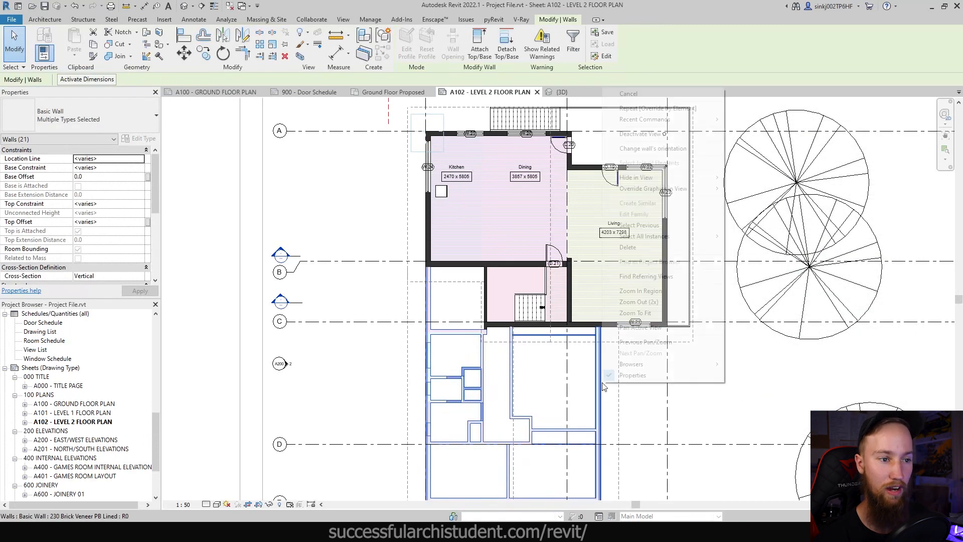
pyautogui.moveTo(675, 195)
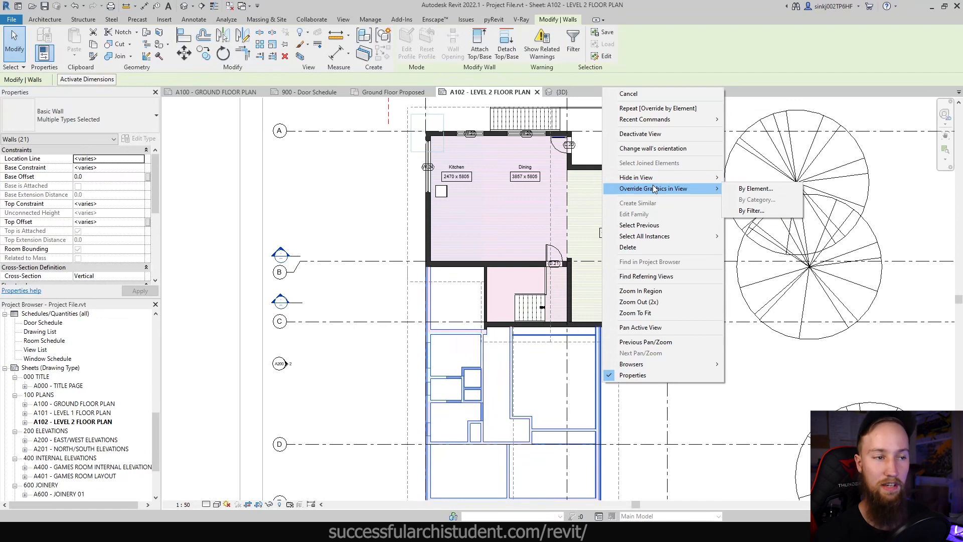
pyautogui.press('Escape')
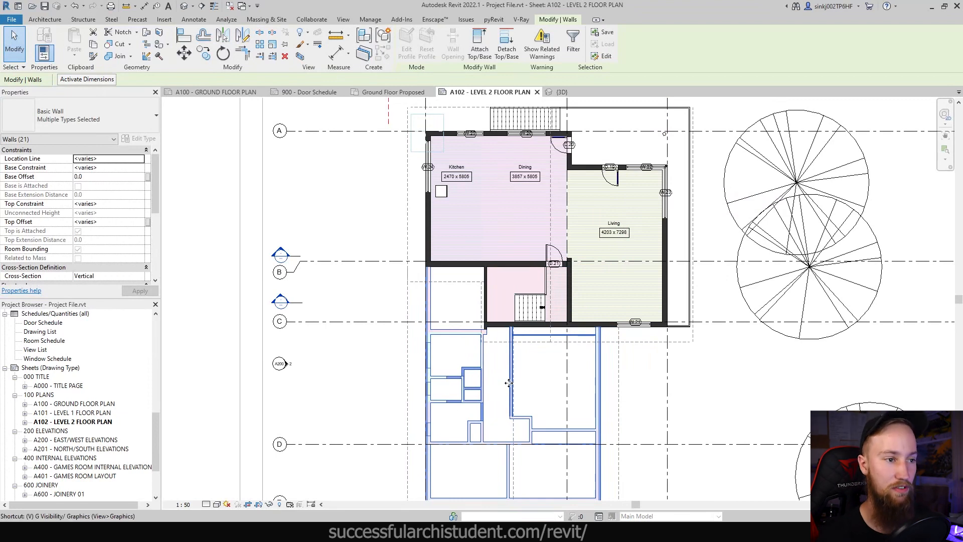
pyautogui.scroll(-5, 115, 243)
pyautogui.scroll(3, 116, 242)
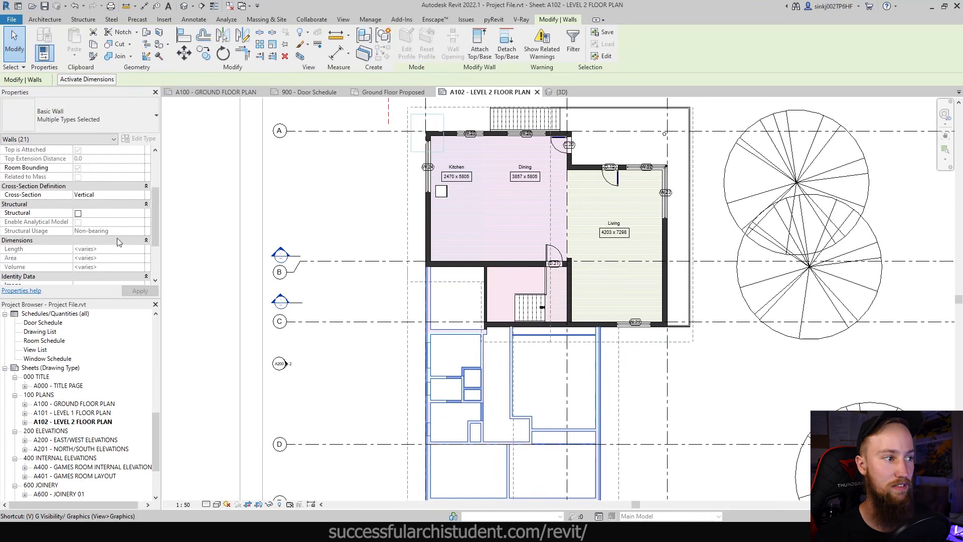
# Step: Clear the wall selection, deactivate the Level 2 viewport and review the whole A102 sheet
pyautogui.click(225, 236)
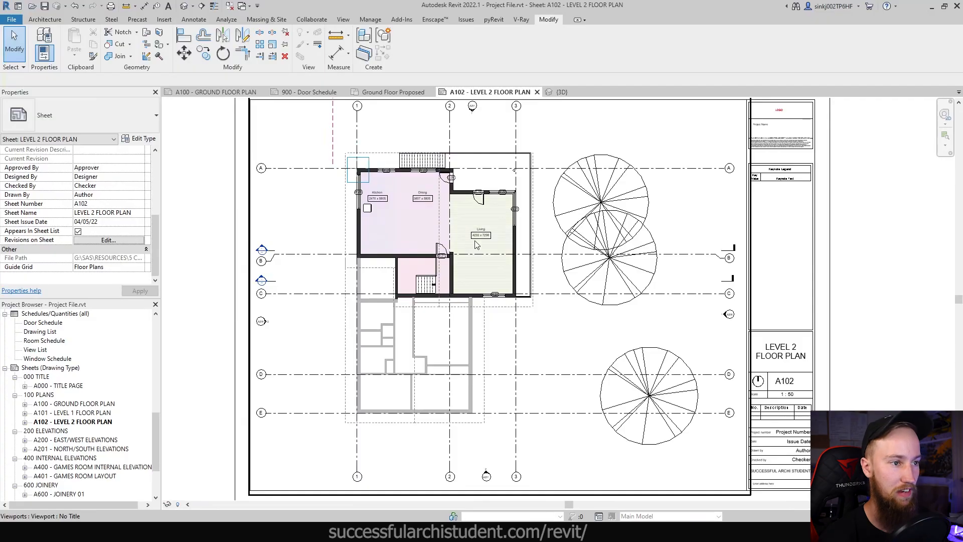
pyautogui.scroll(3, 537, 202)
pyautogui.scroll(-5, 261, 216)
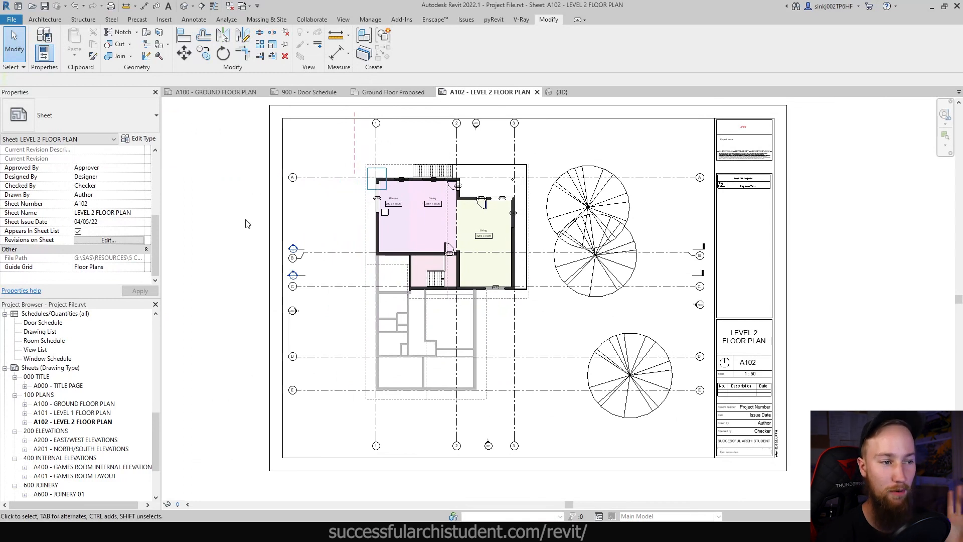
# Step: Open the A101 - LEVEL 1 FLOOR PLAN sheet to check it, and delete that sheet from the project
pyautogui.doubleClick(75, 413)
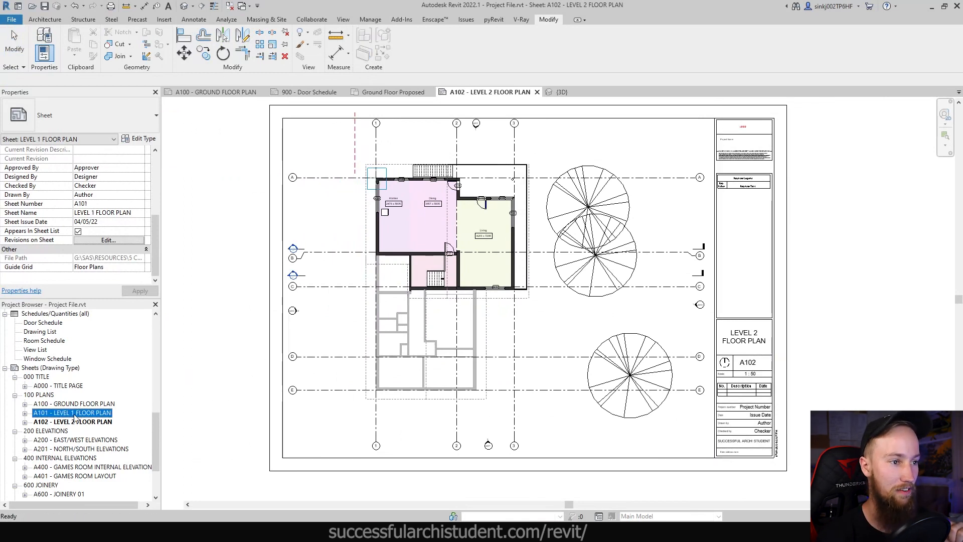
pyautogui.click(547, 305)
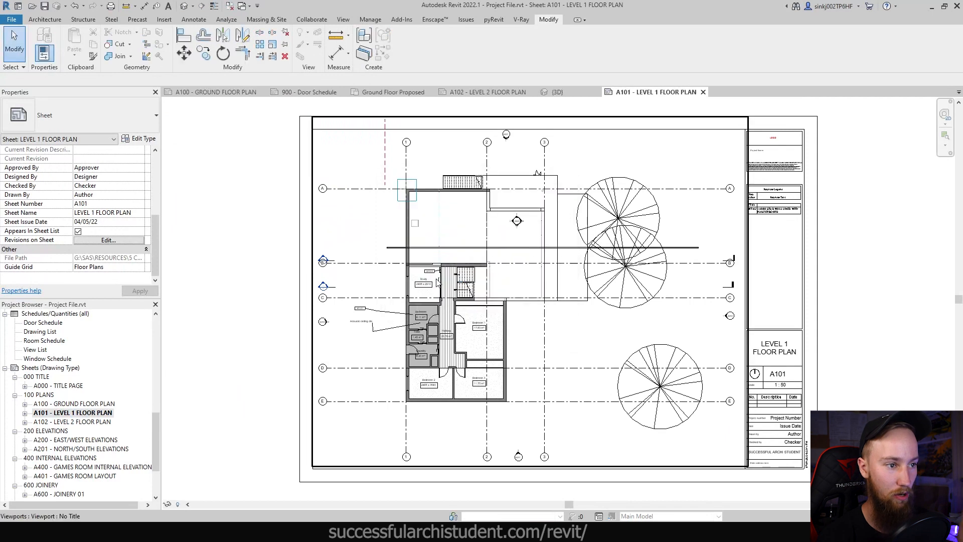
pyautogui.rightClick(93, 418)
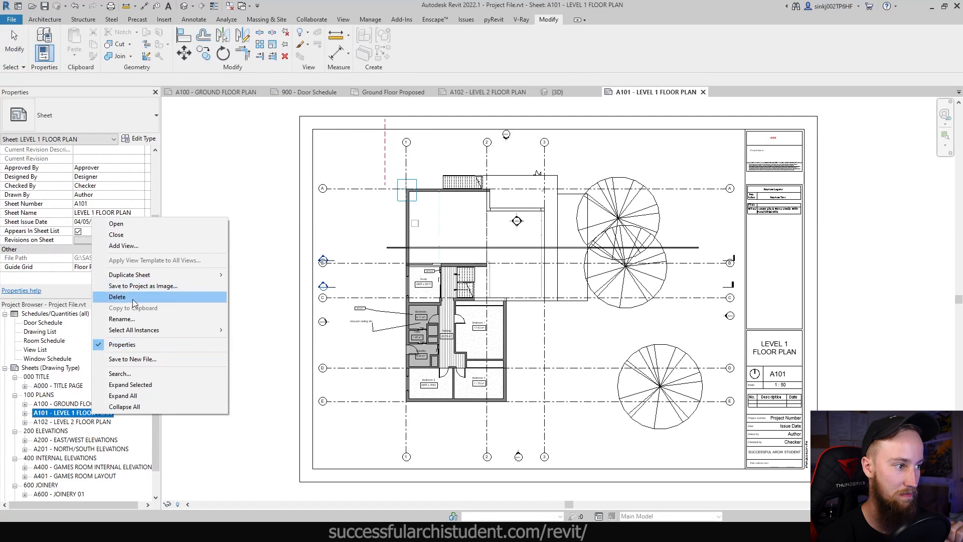
pyautogui.click(117, 296)
# Step: Open the A100 - GROUND FLOOR PLAN sheet and activate its floor plan viewport
pyautogui.doubleClick(77, 404)
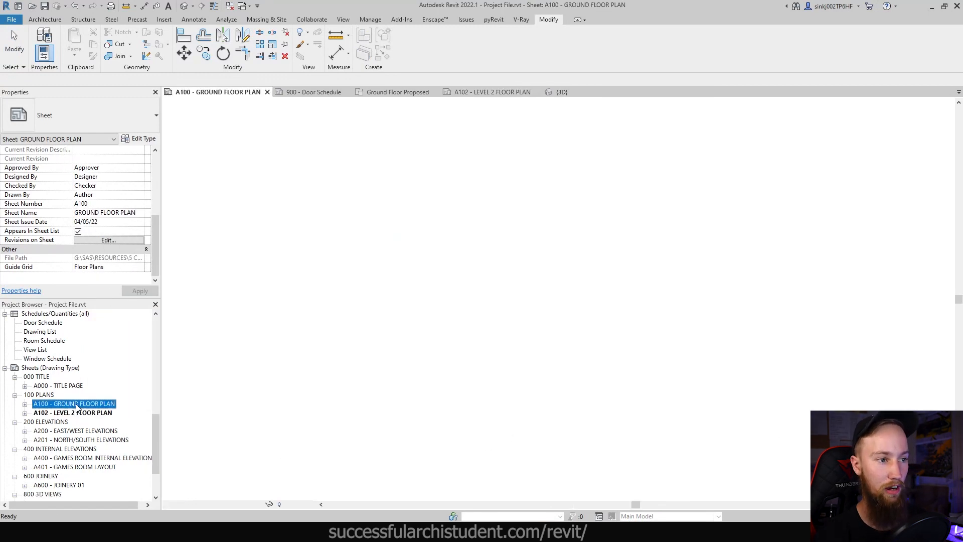
pyautogui.moveTo(592, 331); pyautogui.dragTo(572, 250, button='middle')
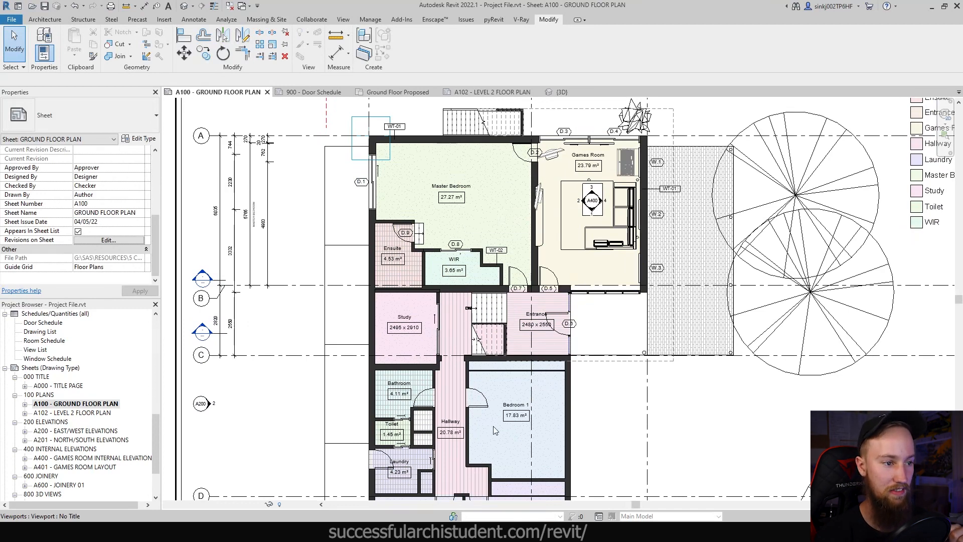
pyautogui.doubleClick(590, 395)
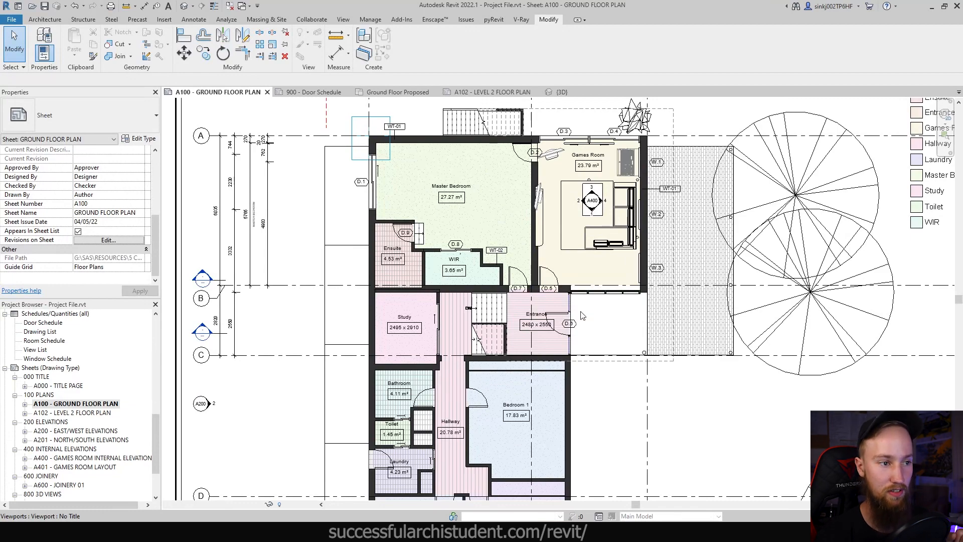
# Step: Start the Spot Elevation command and preview floor levels in the master bedroom, games room, ensuite, study and hallway
pyautogui.click(194, 20)
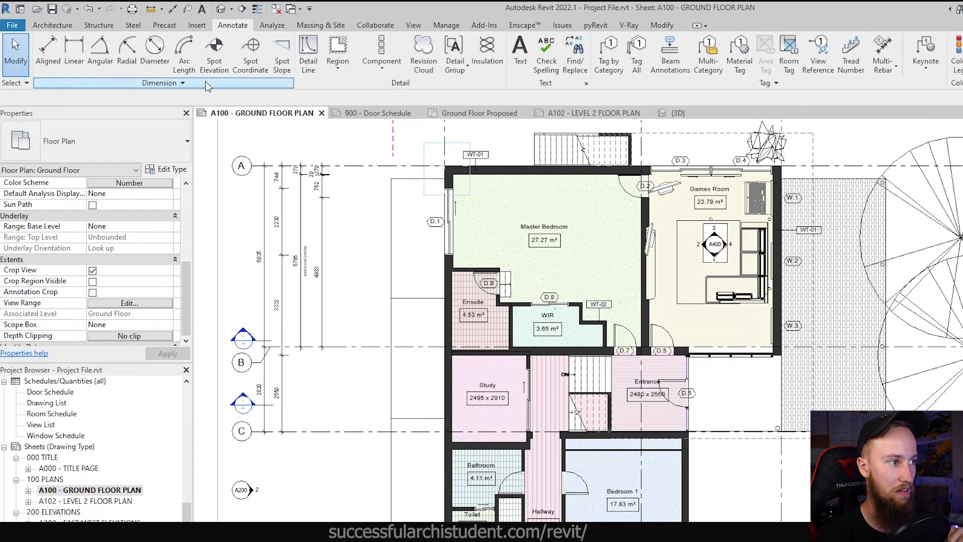
pyautogui.click(215, 55)
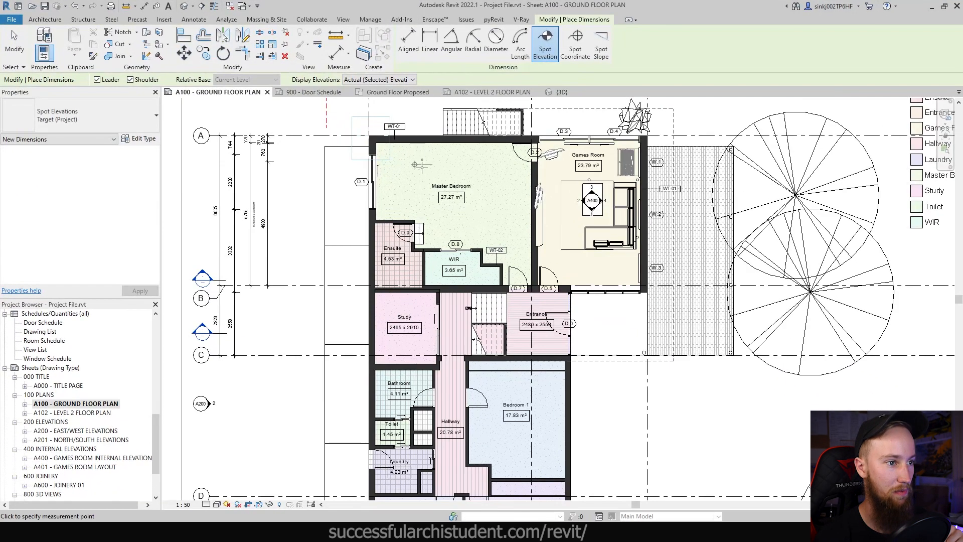
pyautogui.scroll(3, 441, 174)
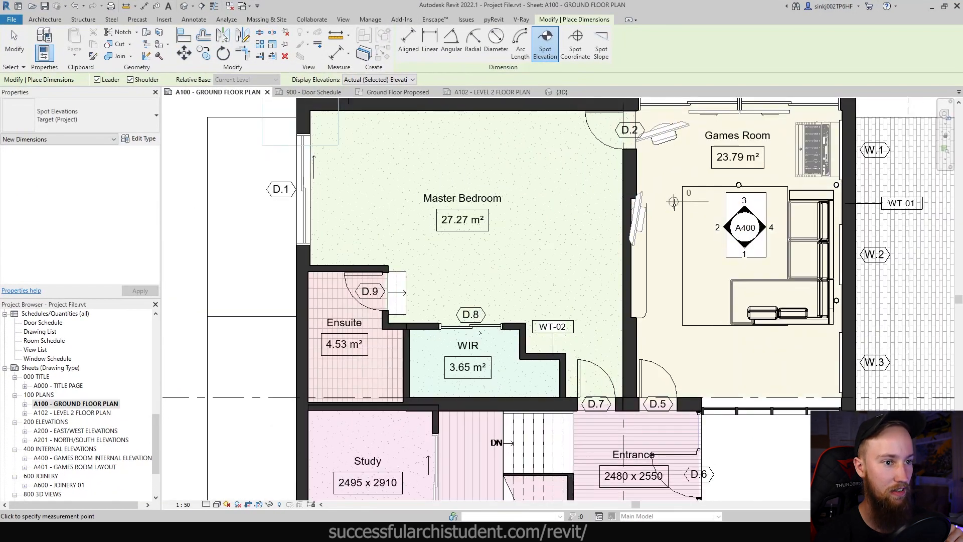
pyautogui.scroll(-2, 653, 286)
pyautogui.scroll(2, 616, 367)
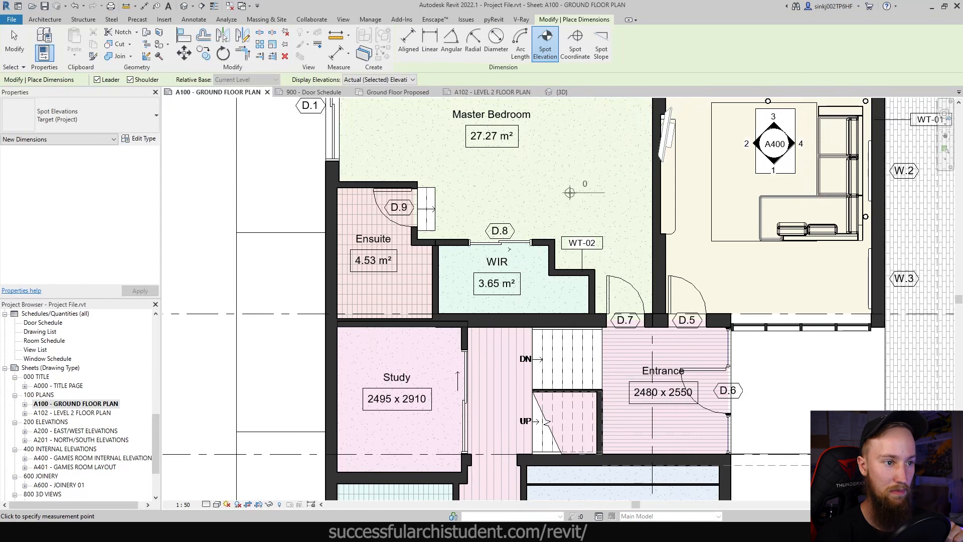
pyautogui.scroll(-1, 567, 191)
pyautogui.moveTo(567, 191); pyautogui.dragTo(561, 259, button='middle')
pyautogui.scroll(1, 560, 256)
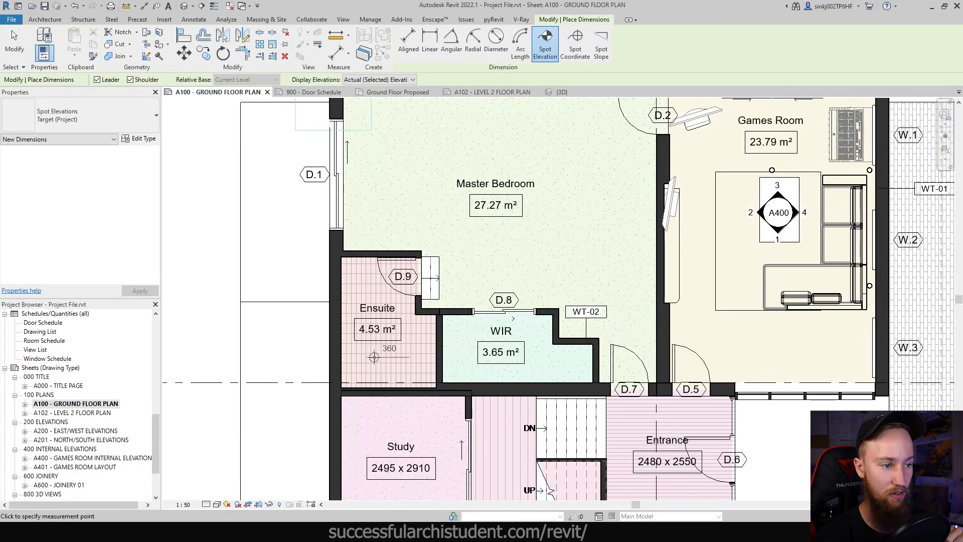
pyautogui.scroll(-1, 374, 357)
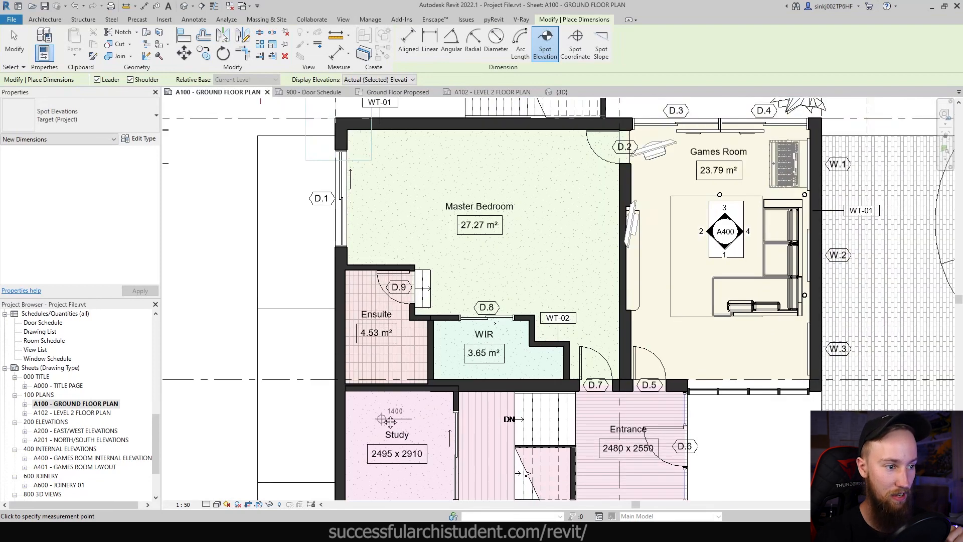
pyautogui.moveTo(390, 421); pyautogui.dragTo(394, 331, button='middle')
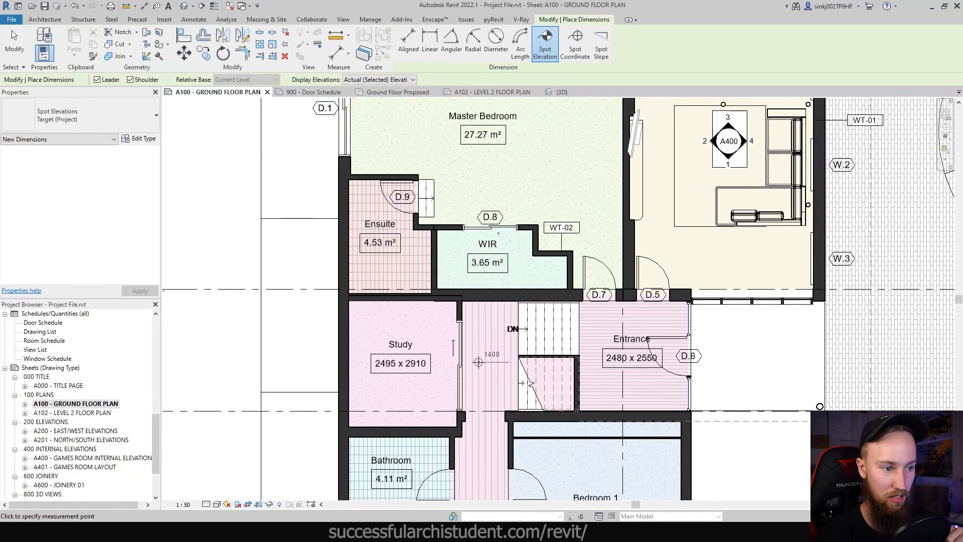
pyautogui.scroll(-1, 478, 362)
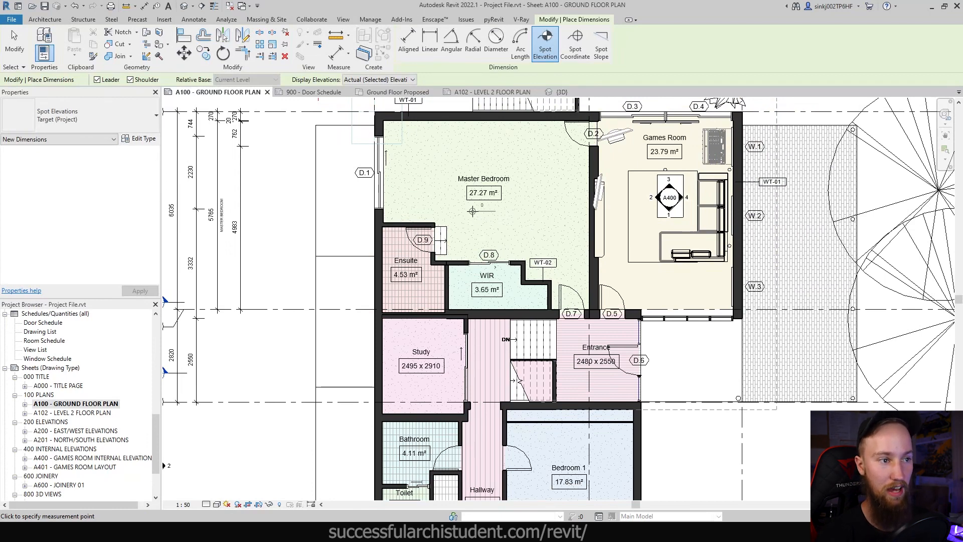
# Step: Place a spot elevation without a leader just below the Master Bedroom room tag and finish the command
pyautogui.scroll(2, 472, 211)
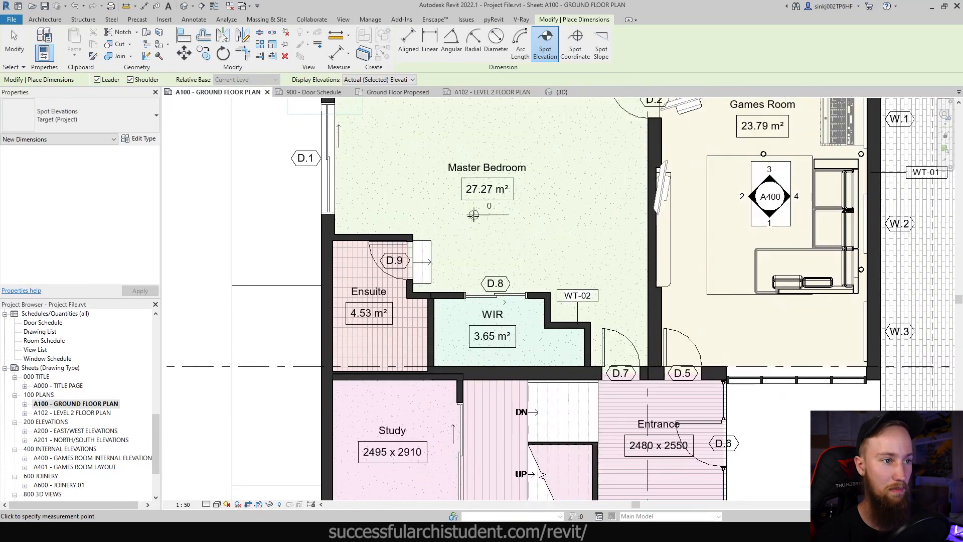
pyautogui.moveTo(485, 217); pyautogui.dragTo(486, 274, button='middle')
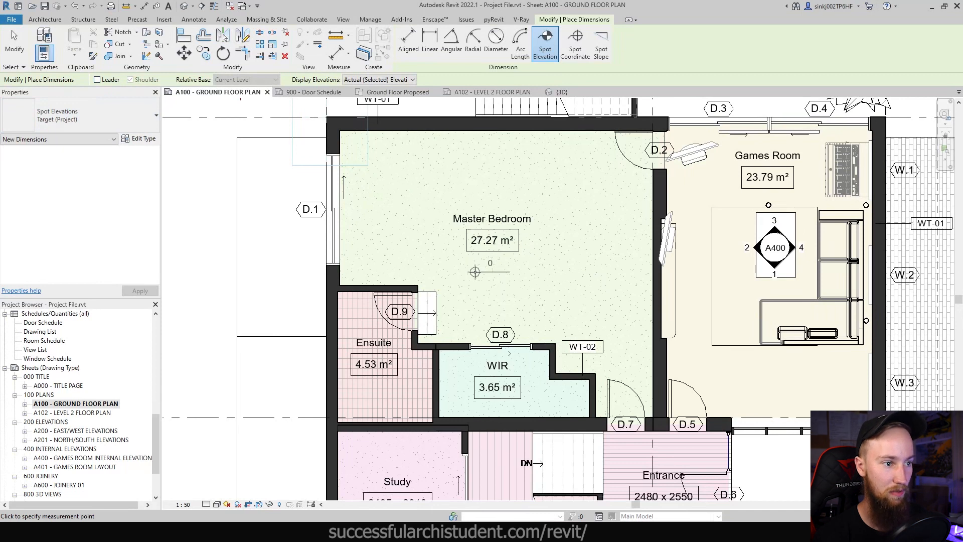
pyautogui.click(475, 272)
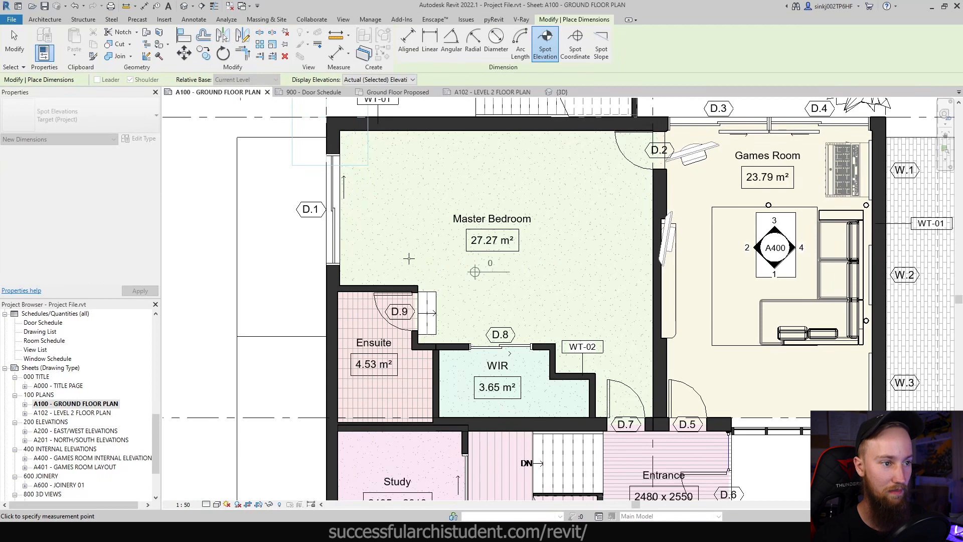
pyautogui.click(484, 273)
pyautogui.press('Escape')
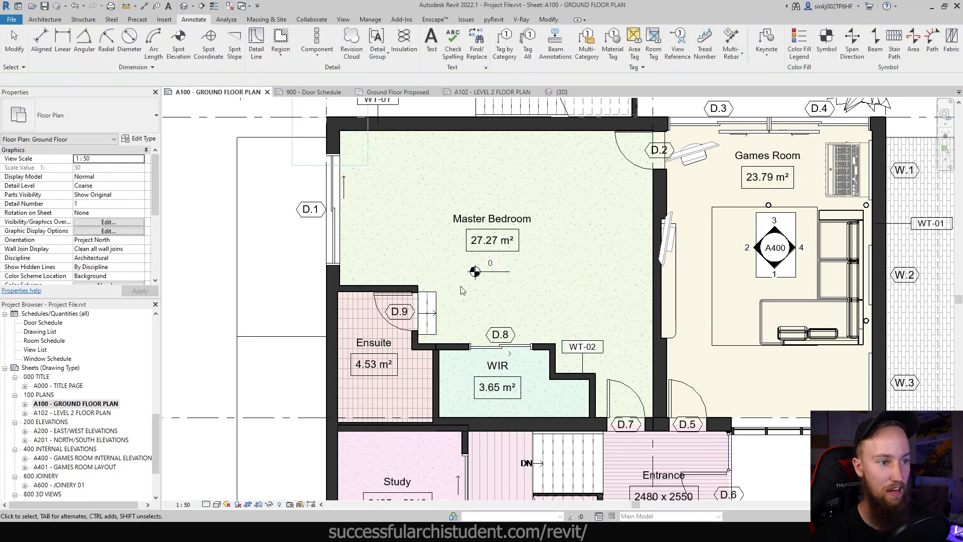
# Step: Select the master bedroom's spot elevation and examine its properties and text for editing options
pyautogui.click(493, 278)
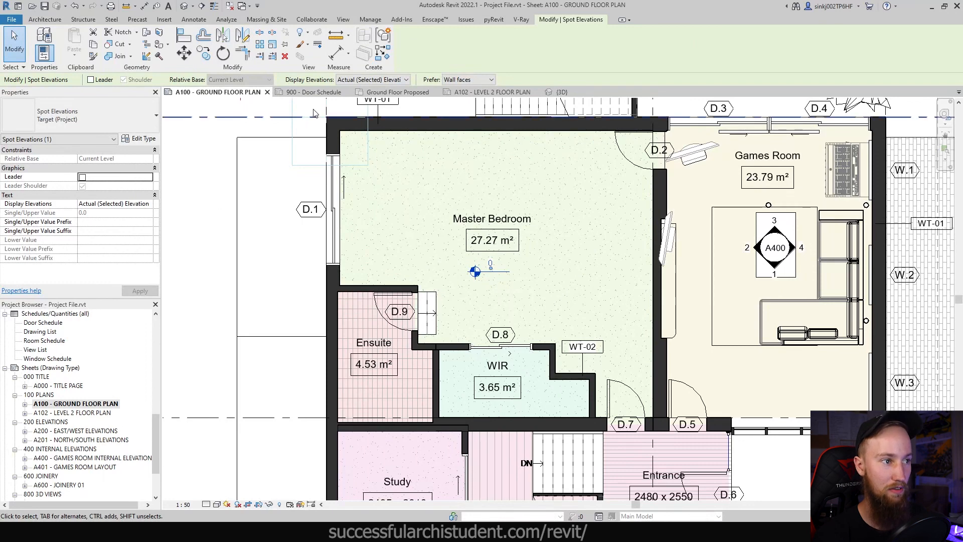
pyautogui.click(238, 175)
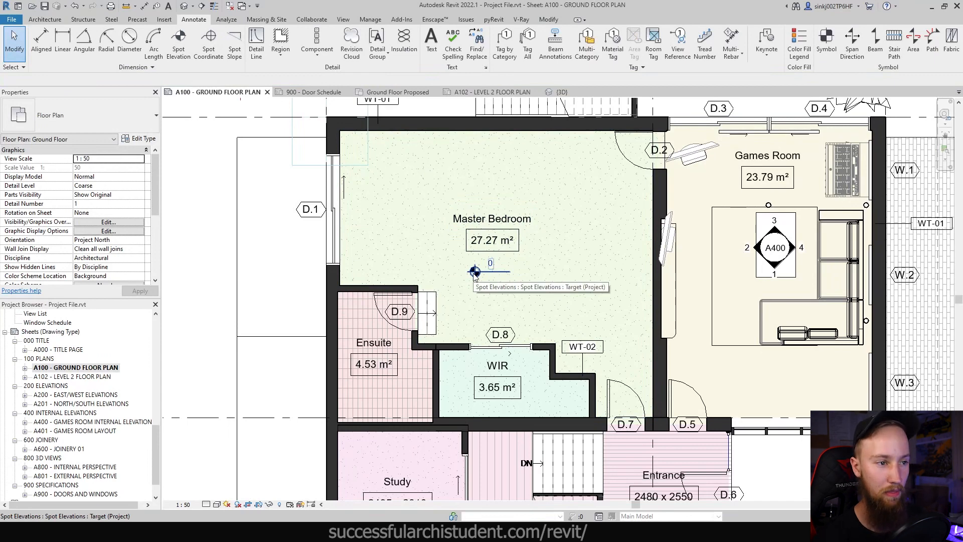
pyautogui.scroll(1, 475, 275)
pyautogui.click(498, 271)
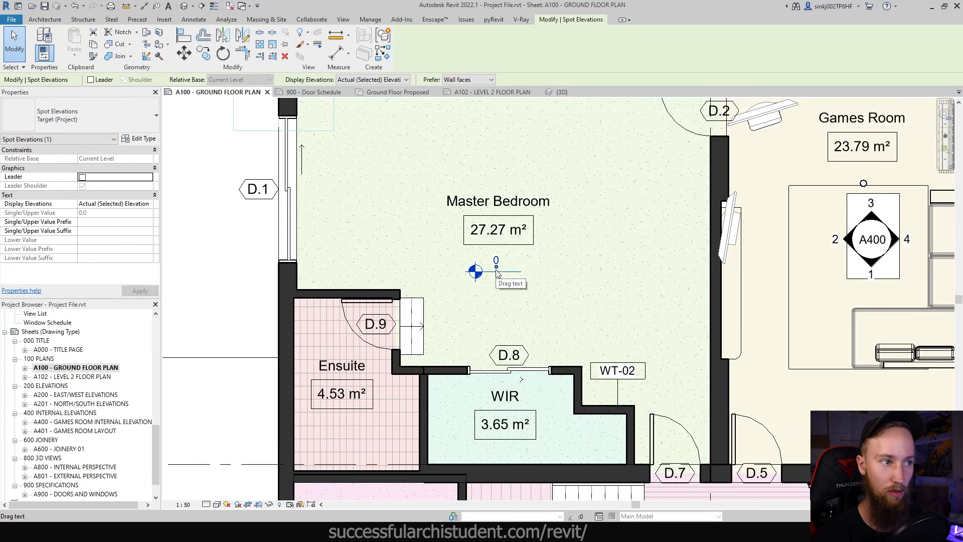
pyautogui.click(501, 287)
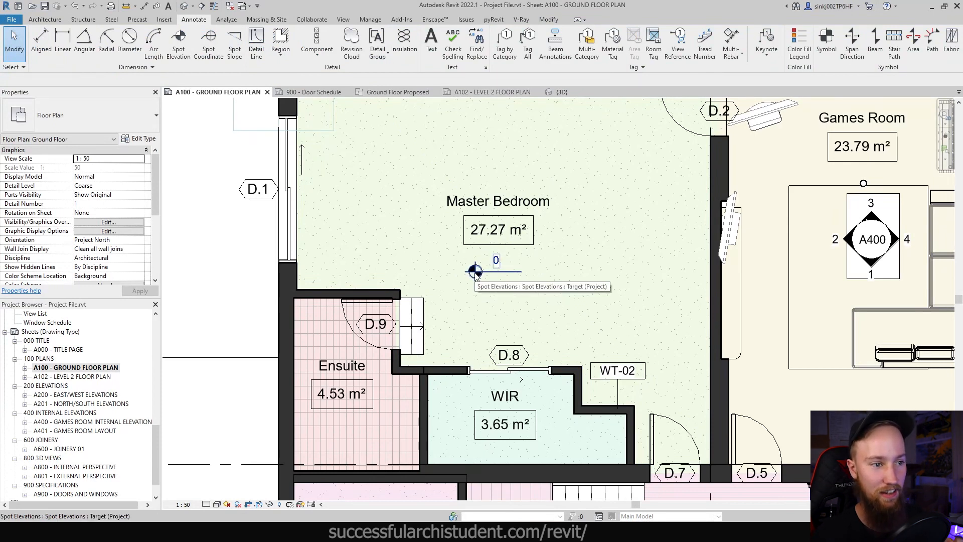
pyautogui.click(474, 272)
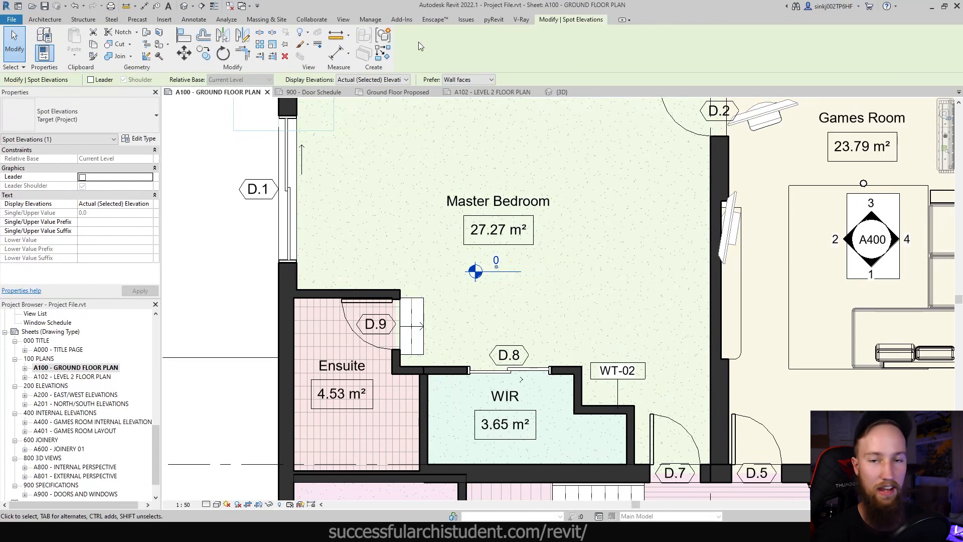
pyautogui.press('Escape')
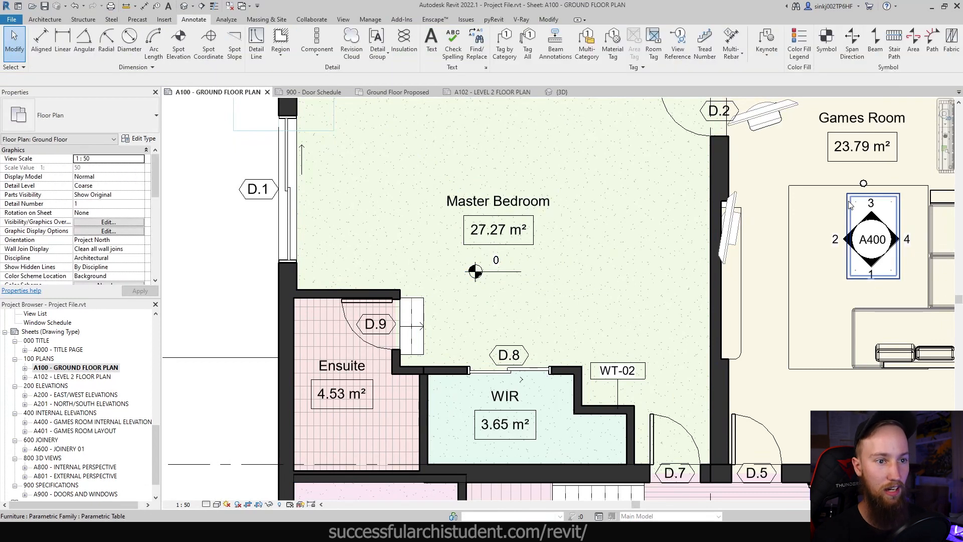
# Step: Compare the editing options of the games room table and door tag D.8 with those of the spot elevation
pyautogui.click(848, 211)
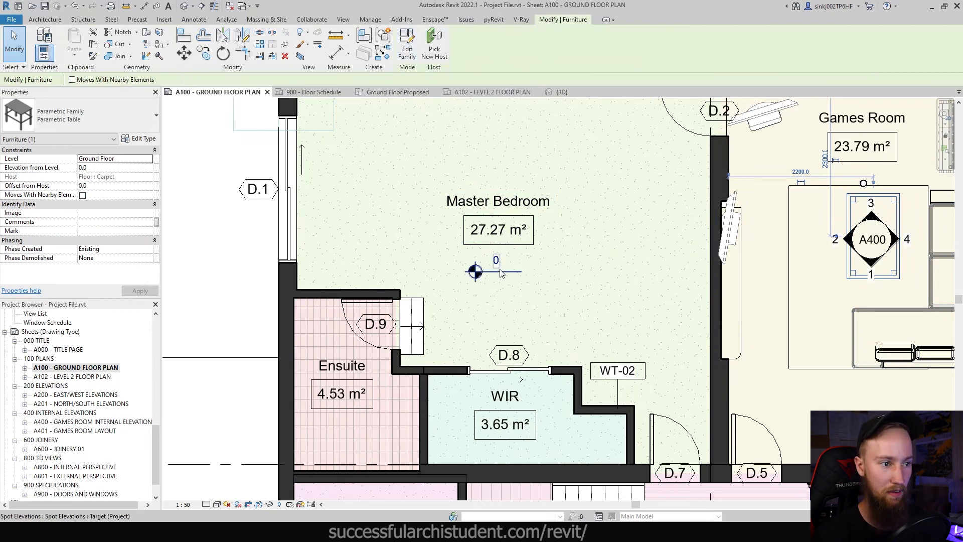
pyautogui.click(477, 269)
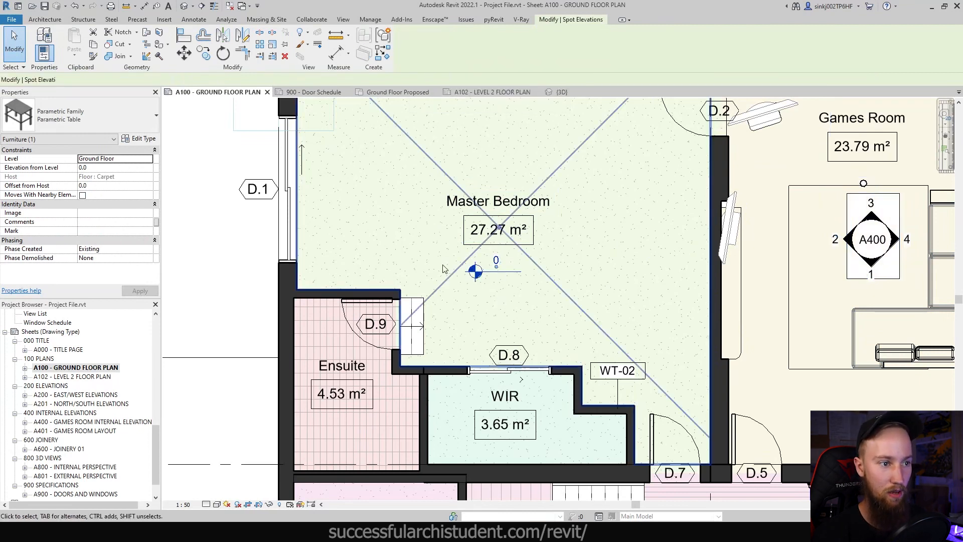
pyautogui.click(513, 352)
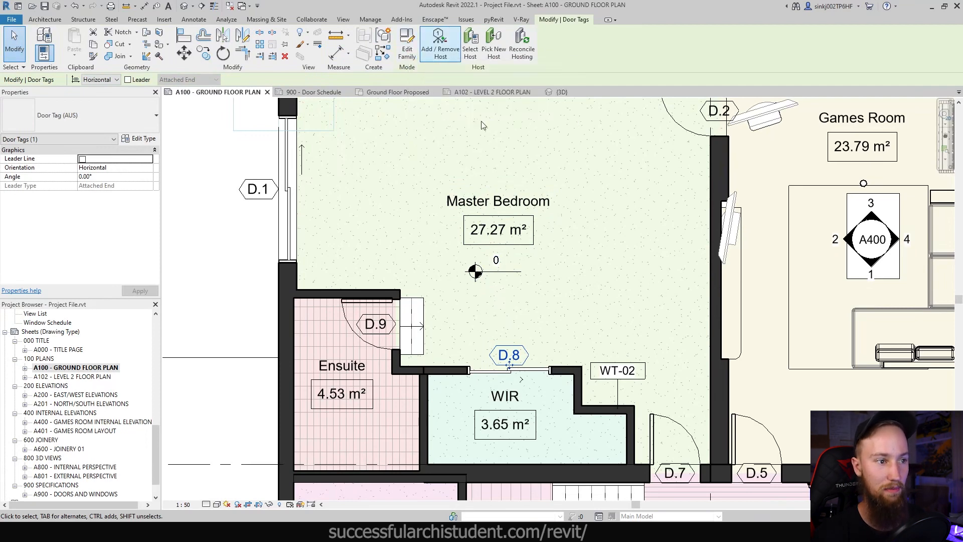
pyautogui.click(478, 269)
# Step: Inspect grid heads C and B beside the section markers as examples of annotation symbols, and clear the selection
pyautogui.scroll(-5, 439, 375)
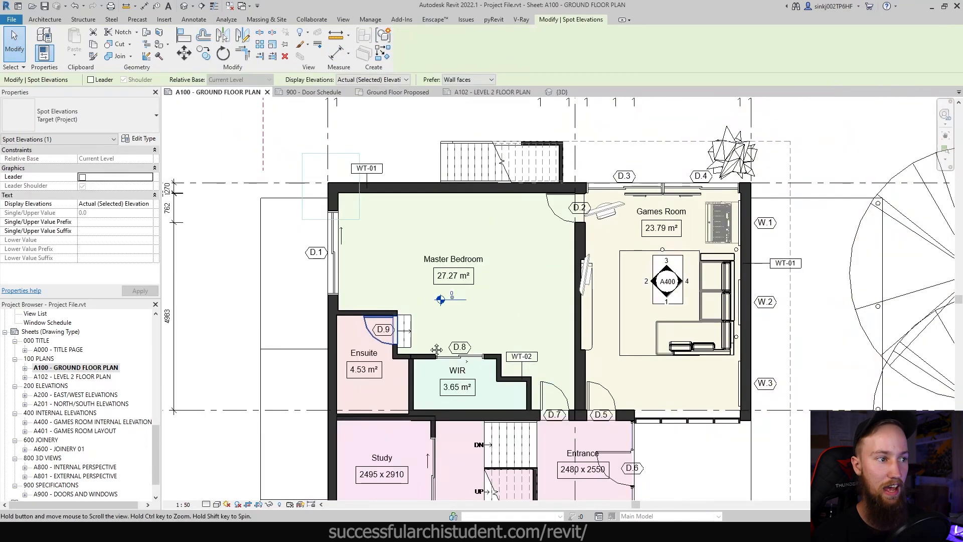
pyautogui.moveTo(225, 414); pyautogui.dragTo(293, 335, button='middle')
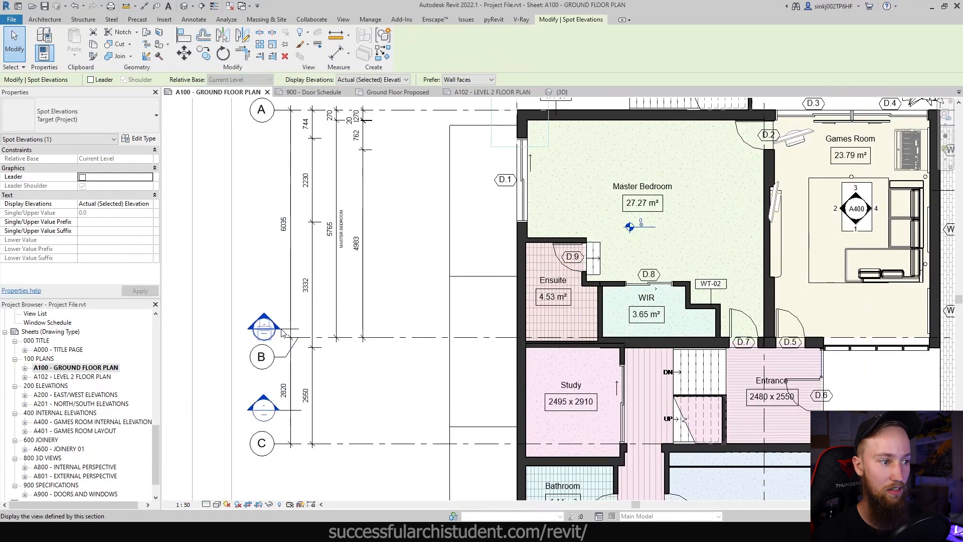
pyautogui.click(266, 444)
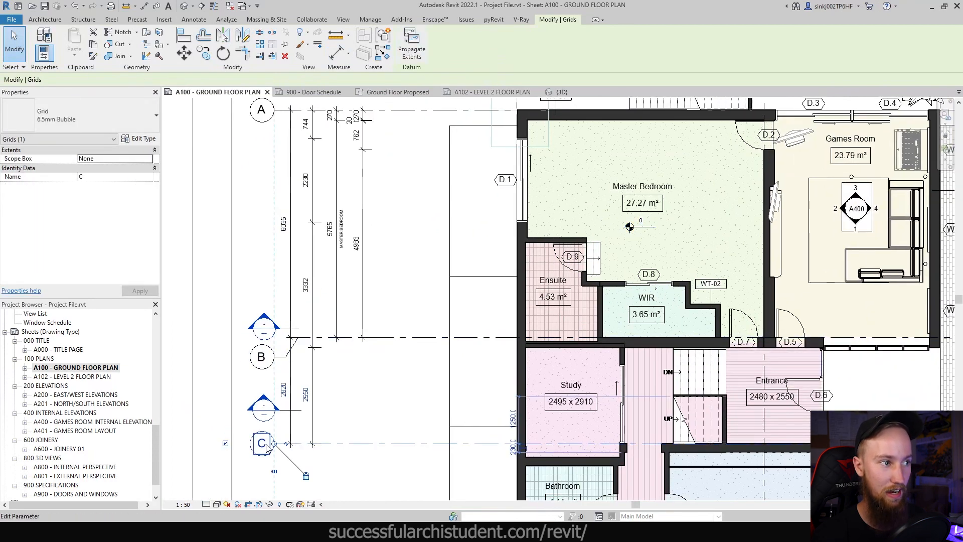
pyautogui.press('Escape')
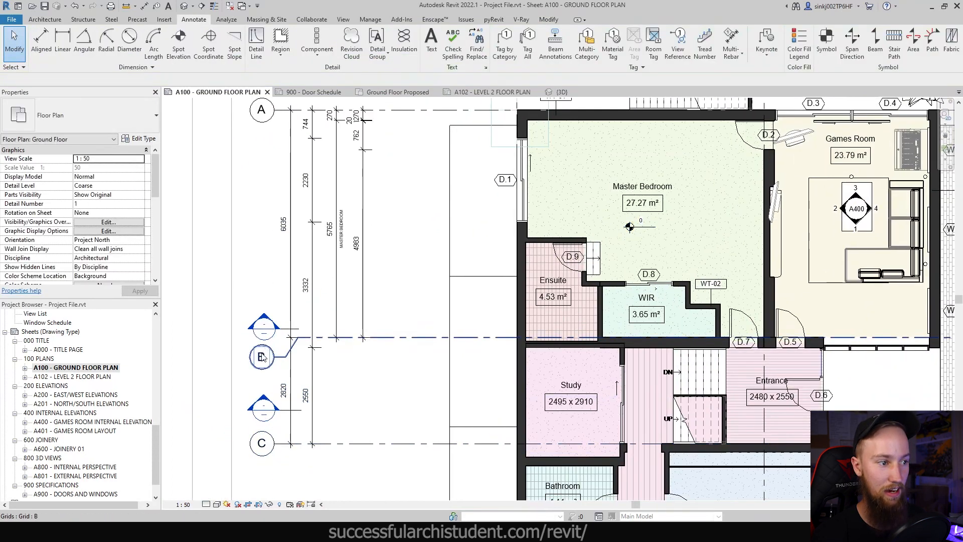
pyautogui.click(262, 357)
pyautogui.press('Escape')
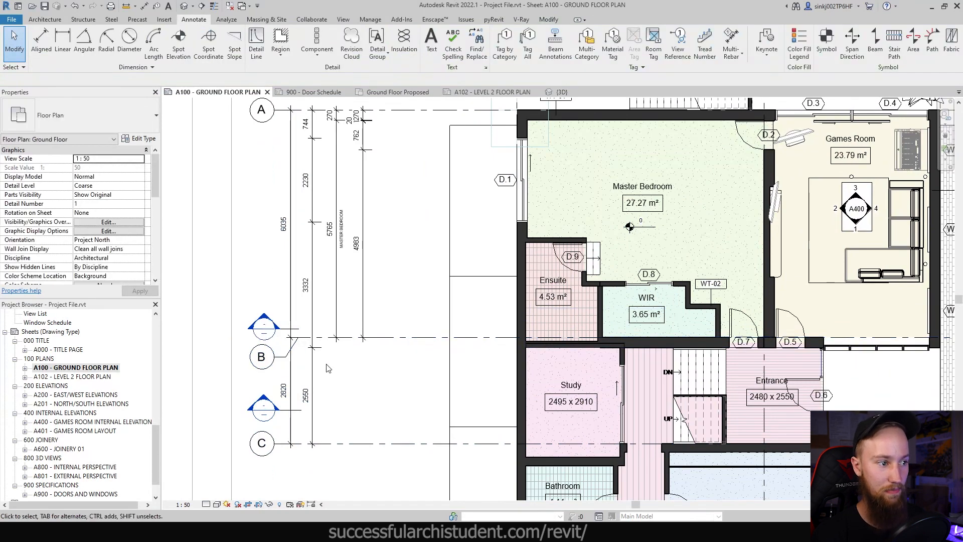
pyautogui.scroll(-3, 326, 368)
pyautogui.scroll(1, 537, 307)
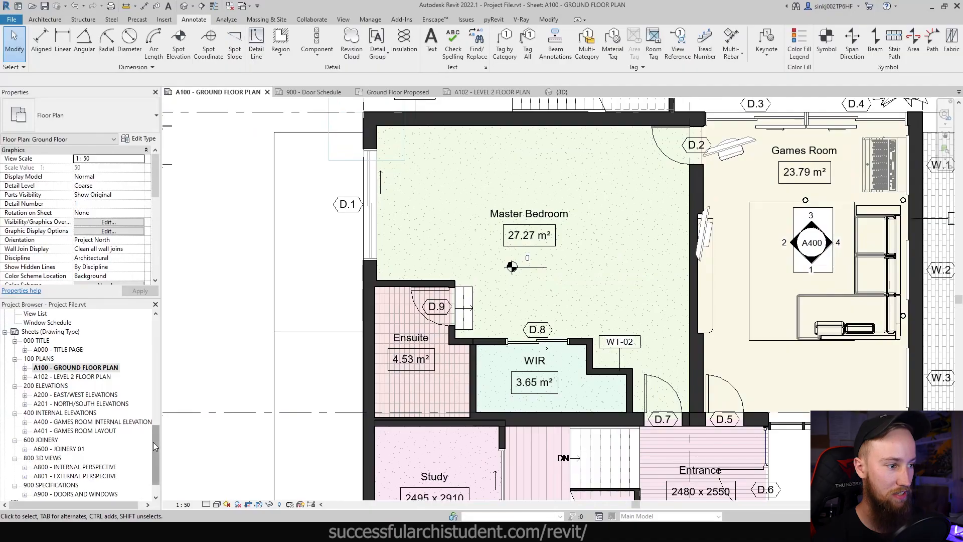
# Step: Expand the Families branch of the project browser and look through its categories for the one holding annotation symbols
pyautogui.moveTo(152, 442); pyautogui.dragTo(154, 454)
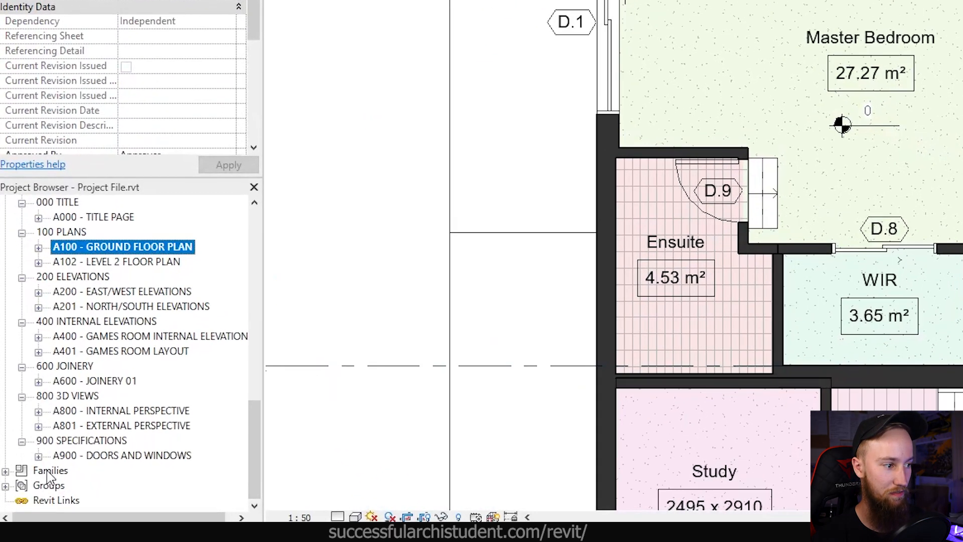
pyautogui.click(48, 472)
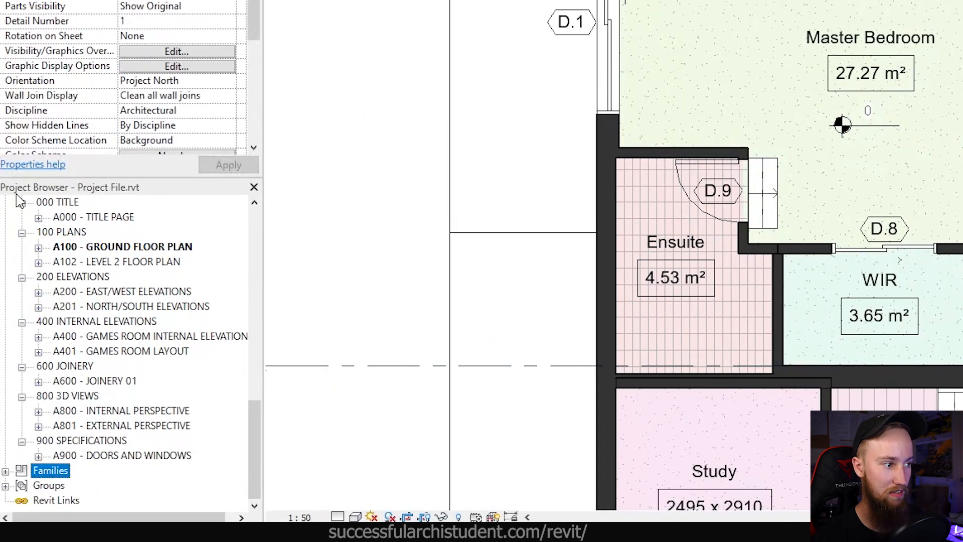
pyautogui.click(6, 471)
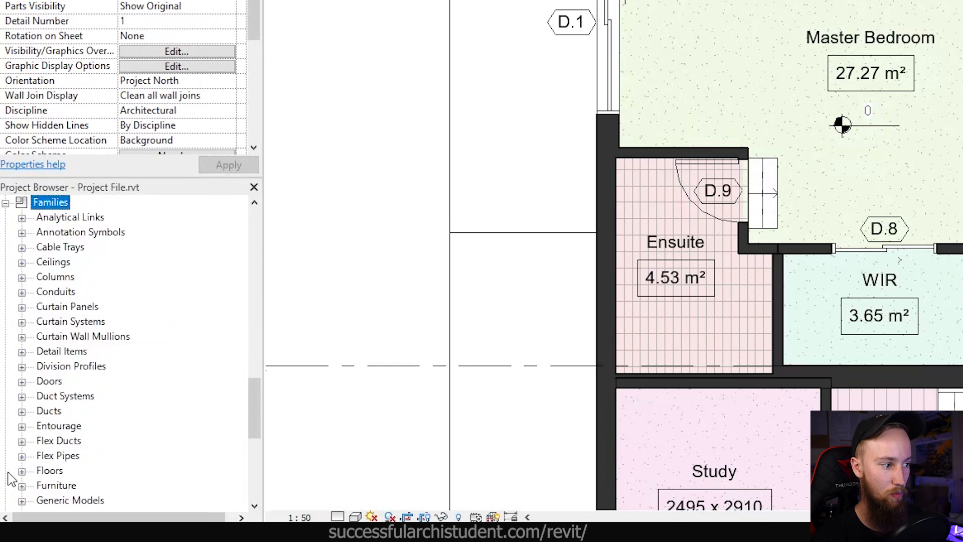
pyautogui.click(99, 233)
pyautogui.scroll(-2, 93, 268)
pyautogui.scroll(-3, 86, 409)
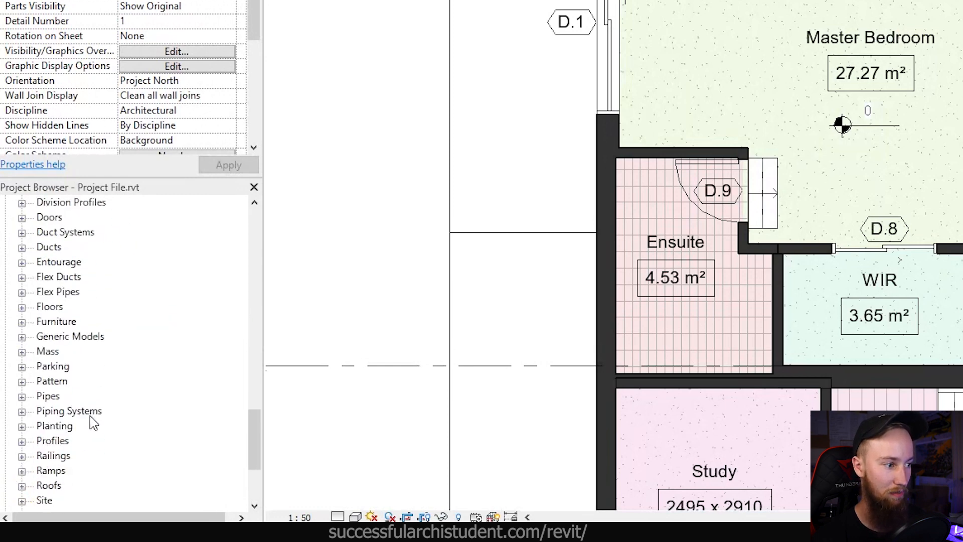
pyautogui.scroll(6, 95, 420)
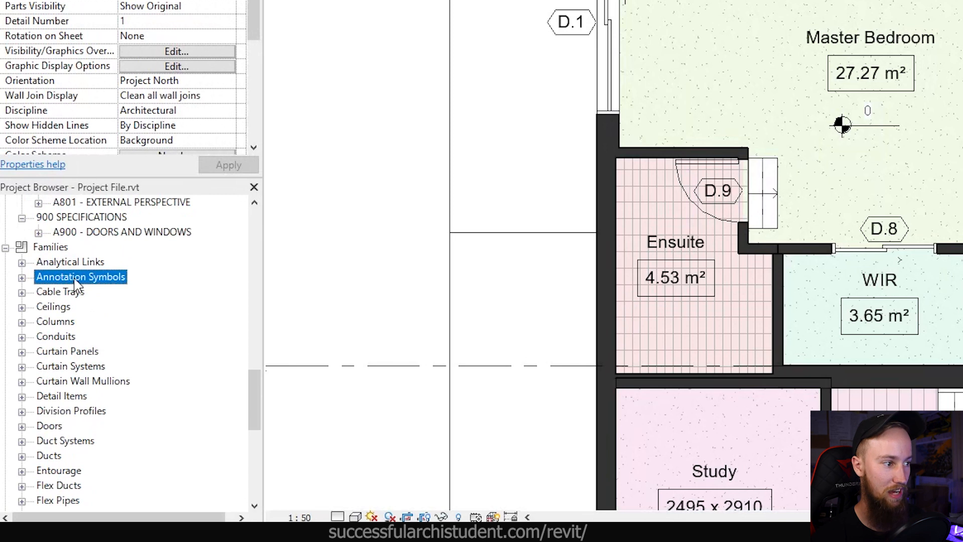
# Step: Expand the Annotation Symbols category and look through its families, including the contents of A0 metric (AUS)
pyautogui.click(22, 277)
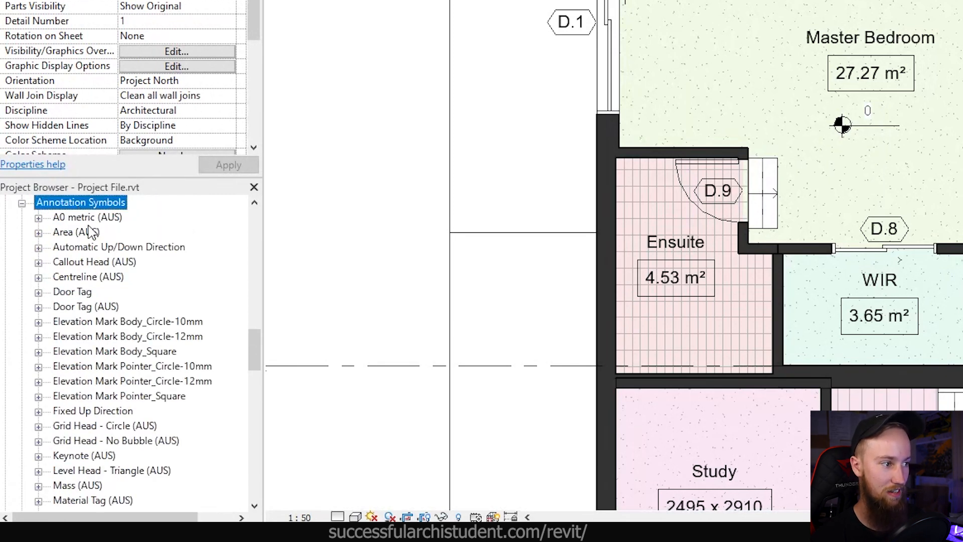
pyautogui.scroll(-5, 105, 345)
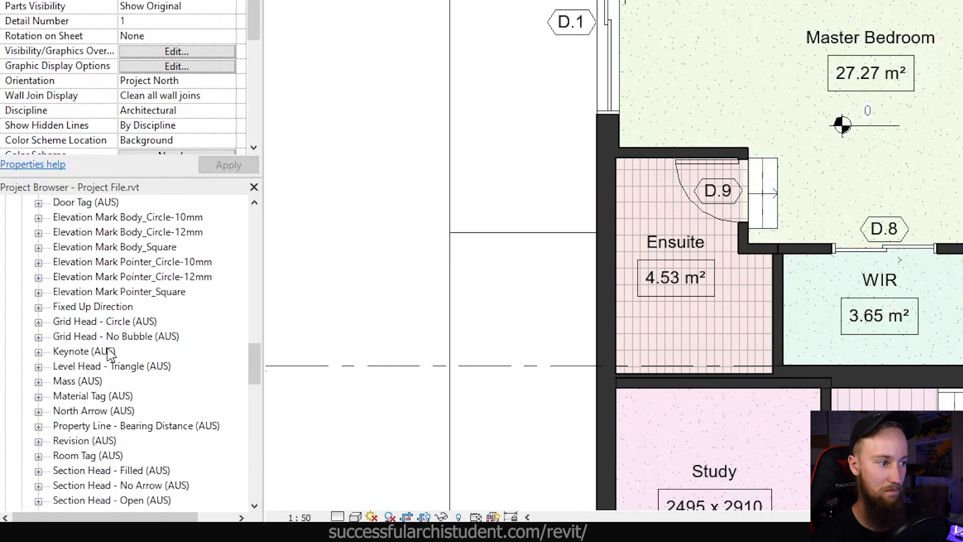
pyautogui.scroll(4, 110, 353)
pyautogui.click(38, 262)
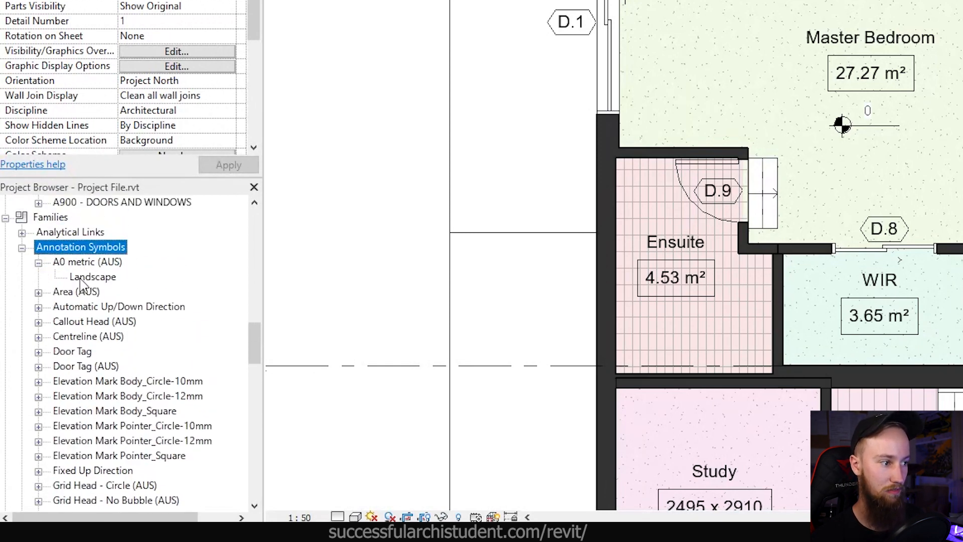
pyautogui.click(38, 262)
pyautogui.scroll(-10, 100, 352)
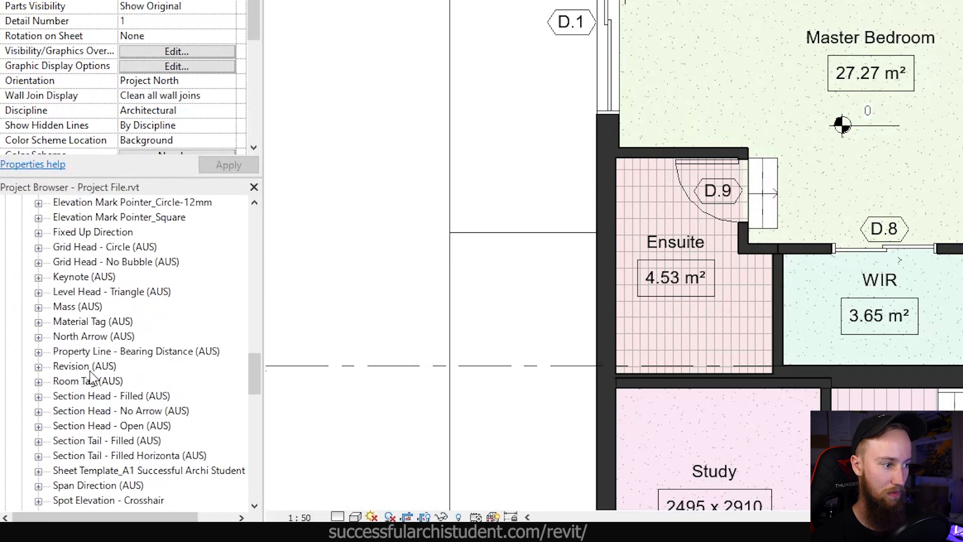
pyautogui.scroll(-1, 105, 402)
# Step: Open the Sheet Template_A1 Successful Archi Student Advanced family for editing as an example, and close it without saving
pyautogui.click(93, 389)
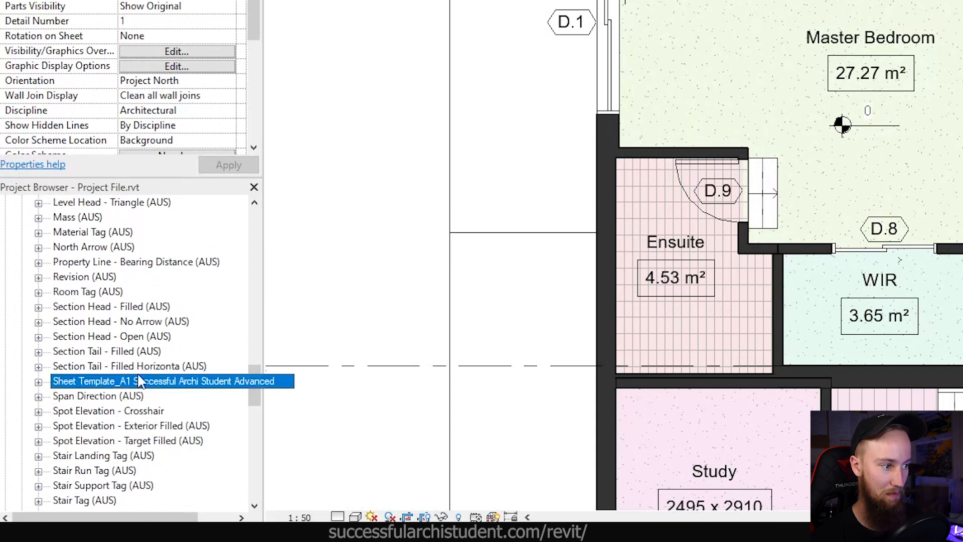
pyautogui.click(39, 382)
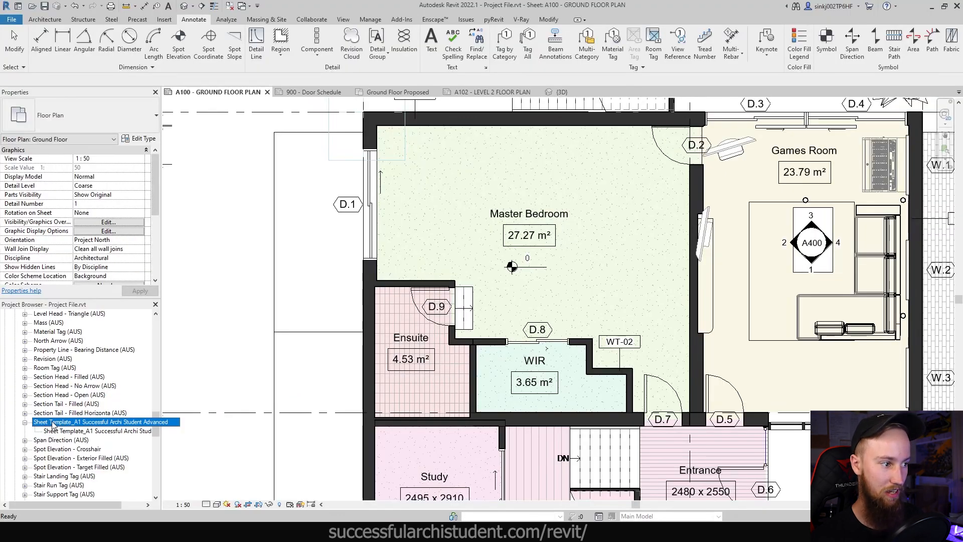
pyautogui.rightClick(53, 424)
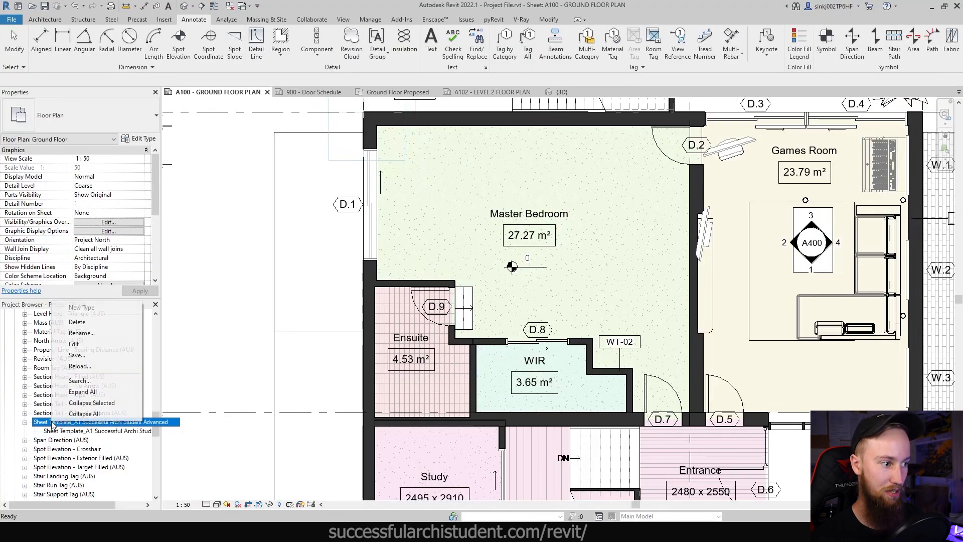
pyautogui.click(74, 344)
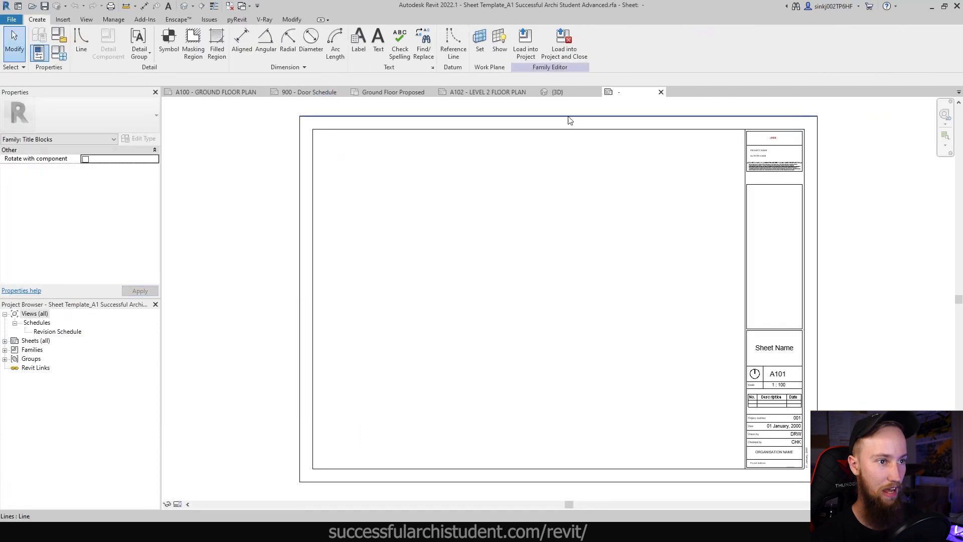
pyautogui.click(660, 93)
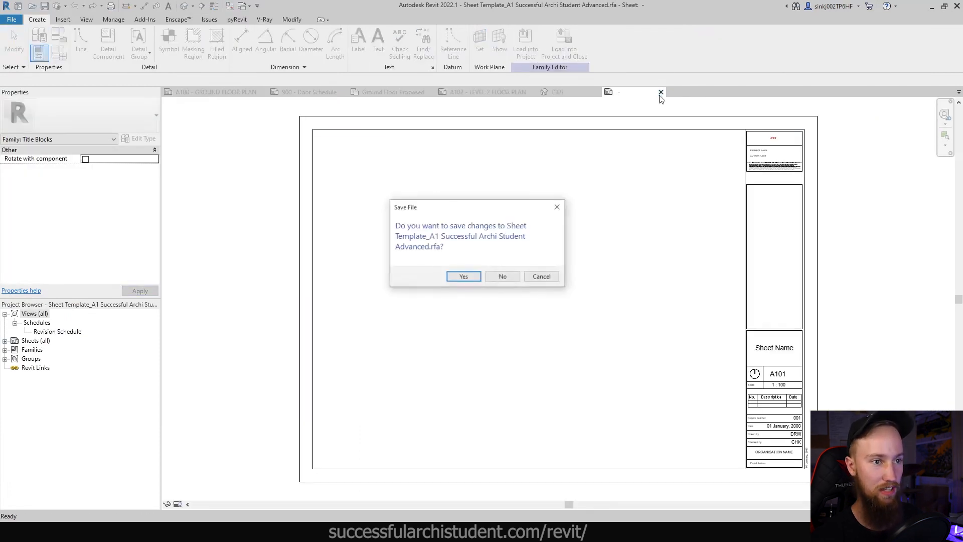
pyautogui.click(502, 277)
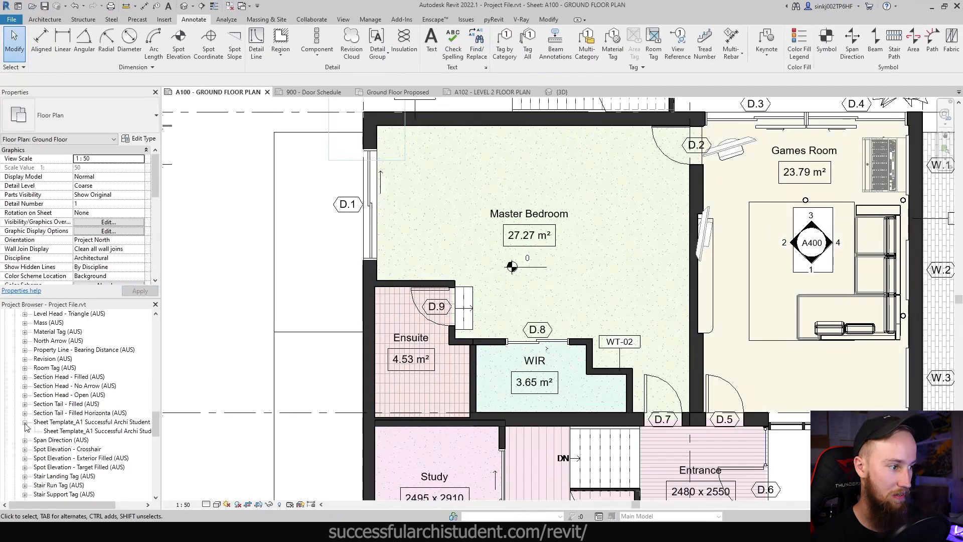
pyautogui.click(24, 422)
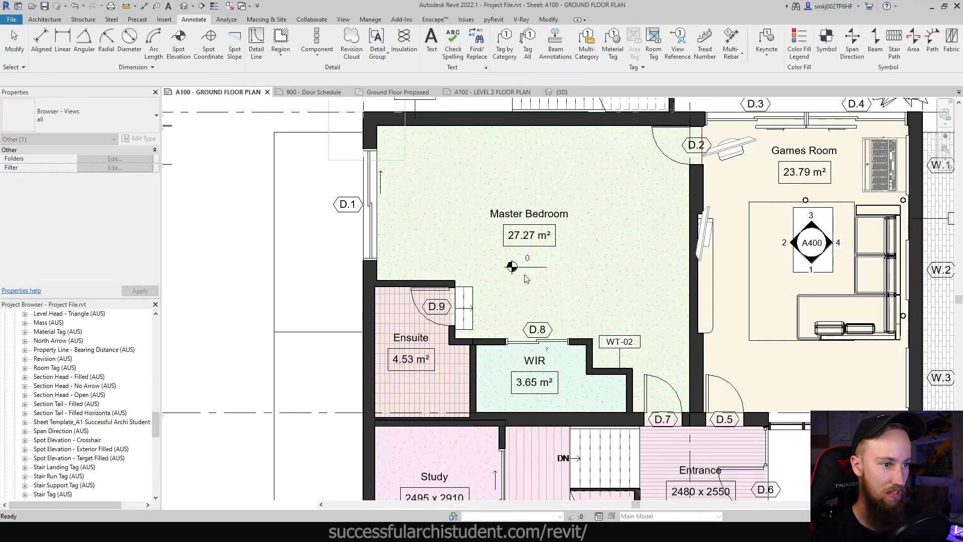
# Step: Check the type of the master bedroom's spot elevation and open the Spot Elevation - Target Filled (AUS) family for editing
pyautogui.click(513, 267)
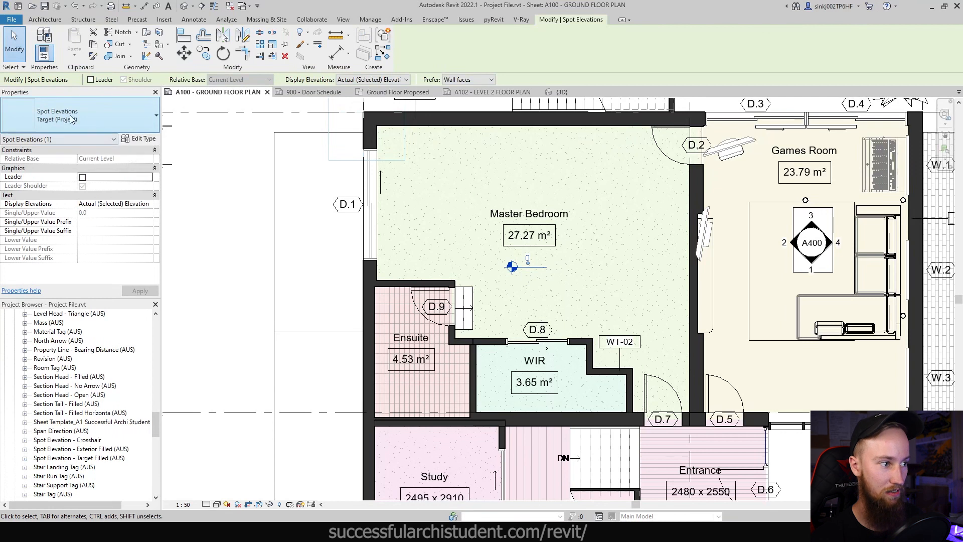
pyautogui.click(91, 459)
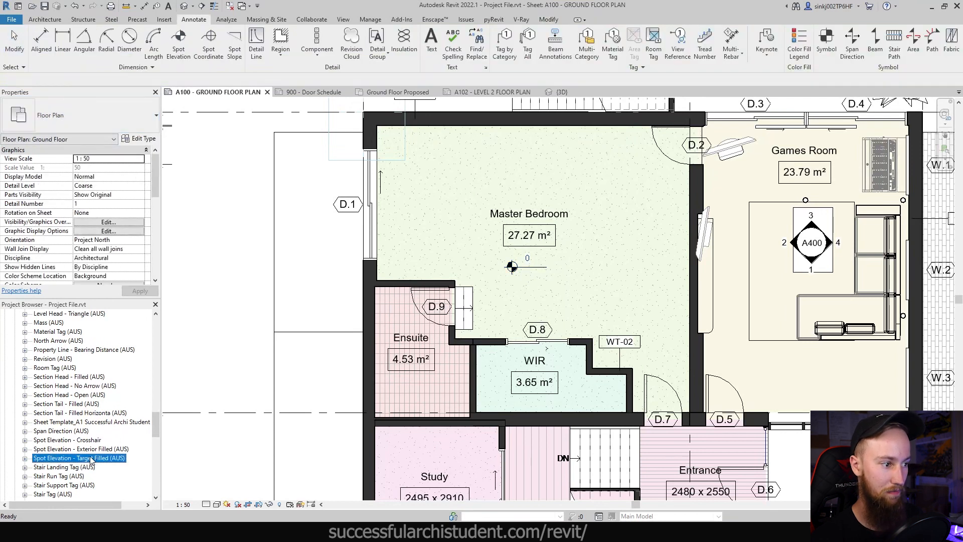
pyautogui.rightClick(73, 462)
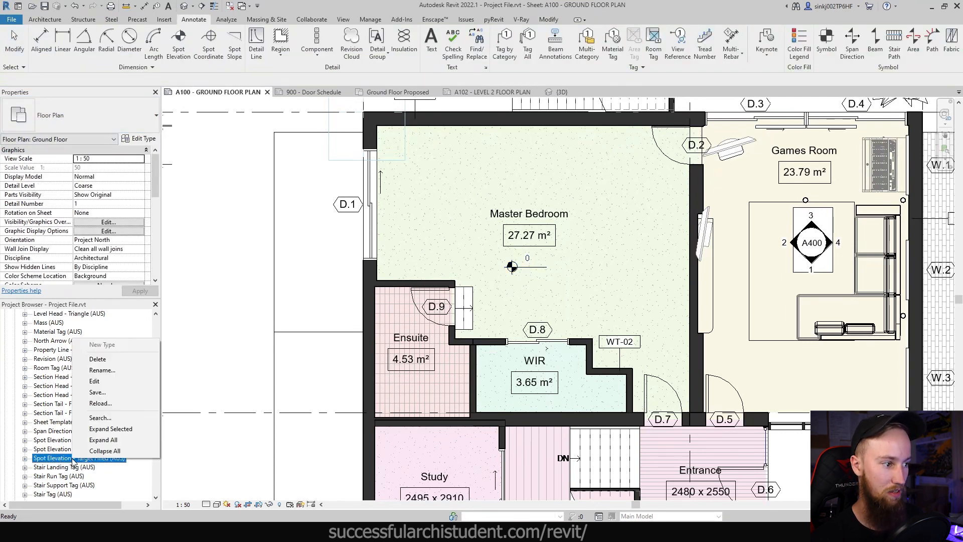
pyautogui.click(117, 381)
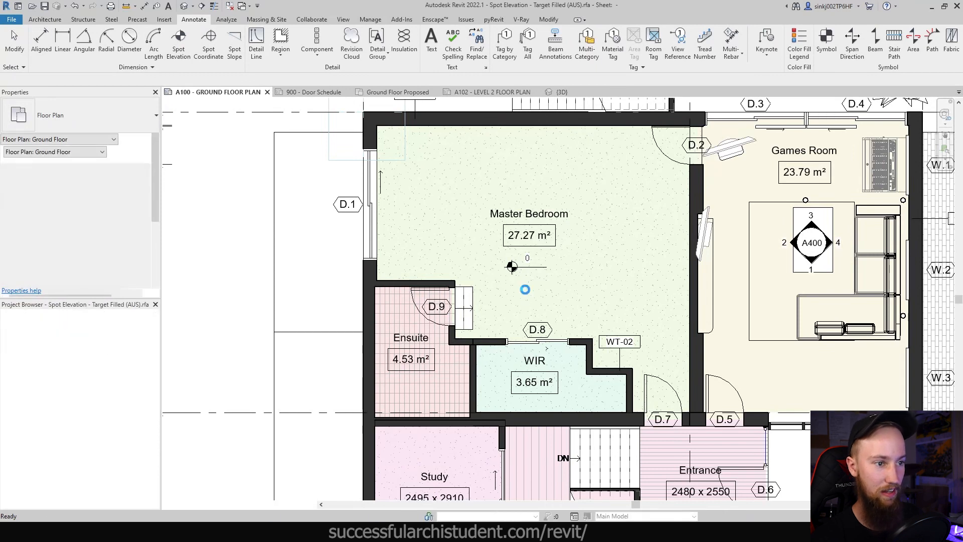
pyautogui.scroll(-5, 508, 262)
pyautogui.moveTo(604, 234); pyautogui.dragTo(566, 284, button='middle')
pyautogui.press('z')
pyautogui.press('f')
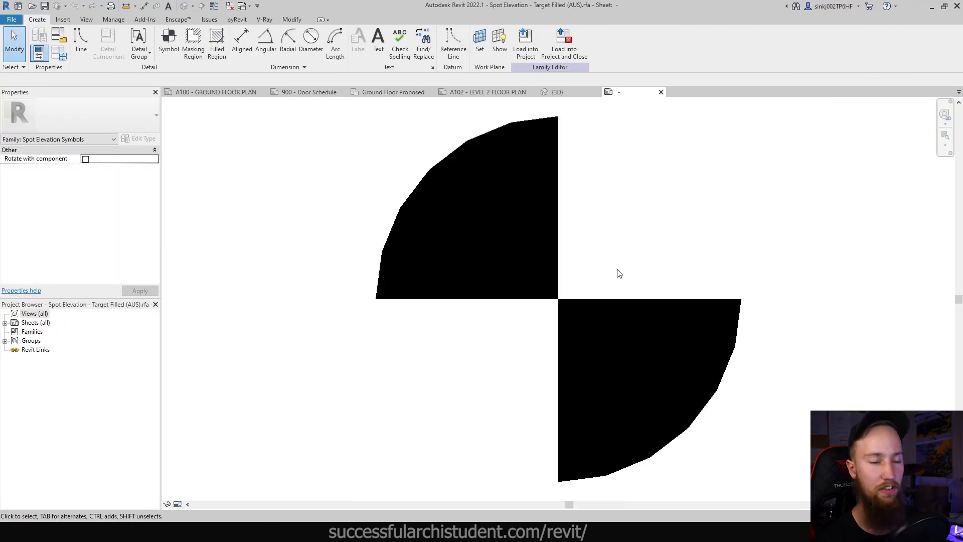
# Step: Examine the filled regions that form the target symbol, and return to the A100 - GROUND FLOOR PLAN sheet
pyautogui.click(558, 295)
pyautogui.press('Escape')
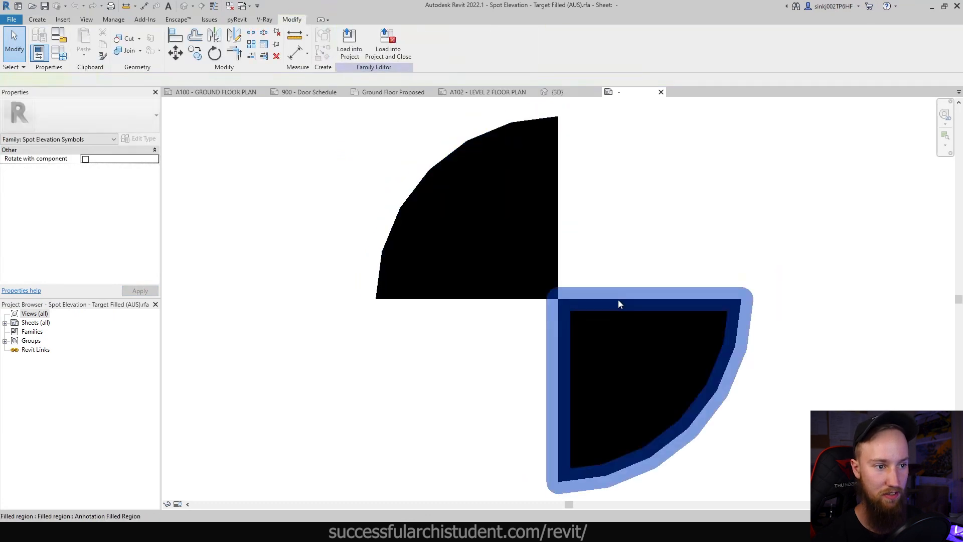
pyautogui.scroll(-3, 727, 321)
pyautogui.moveTo(752, 323); pyautogui.dragTo(522, 353, button='middle')
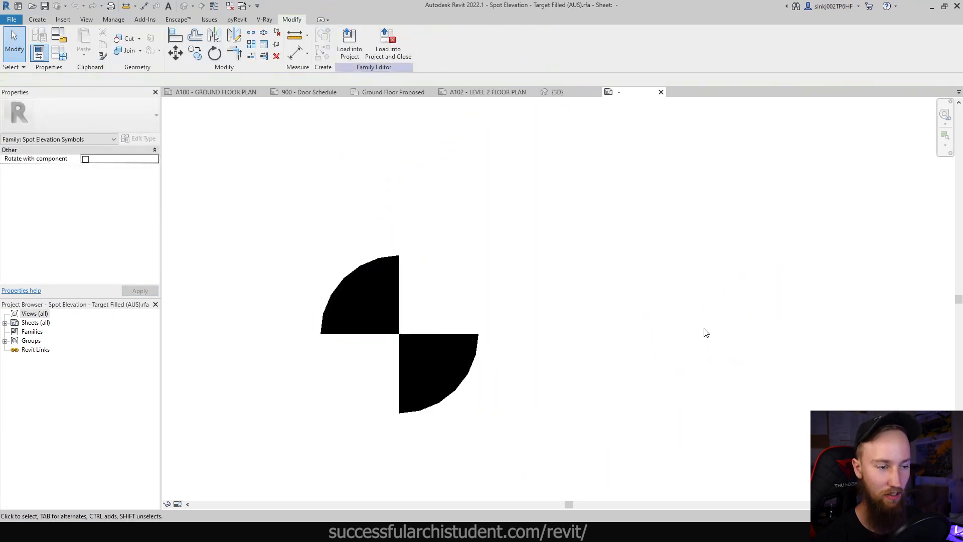
pyautogui.scroll(-2, 708, 333)
pyautogui.moveTo(366, 276); pyautogui.dragTo(636, 429)
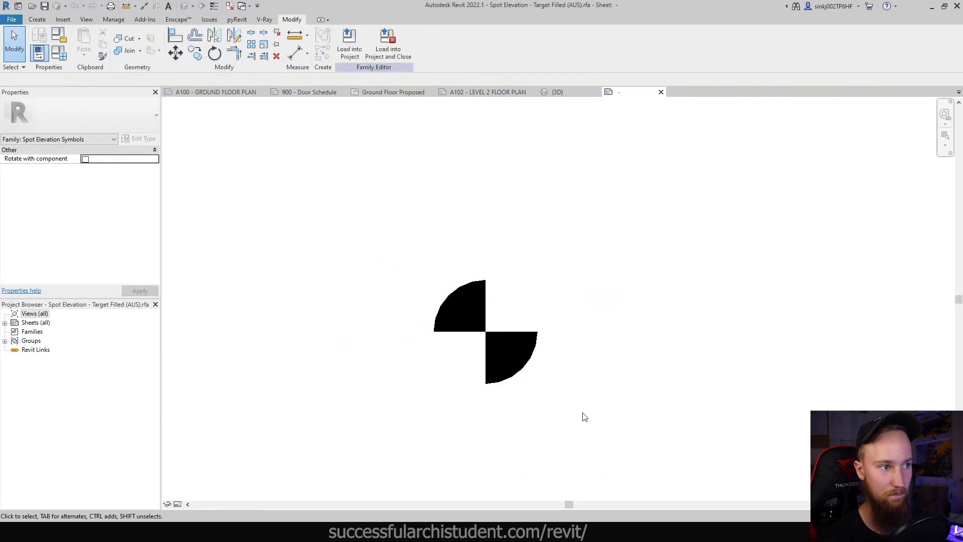
pyautogui.click(210, 95)
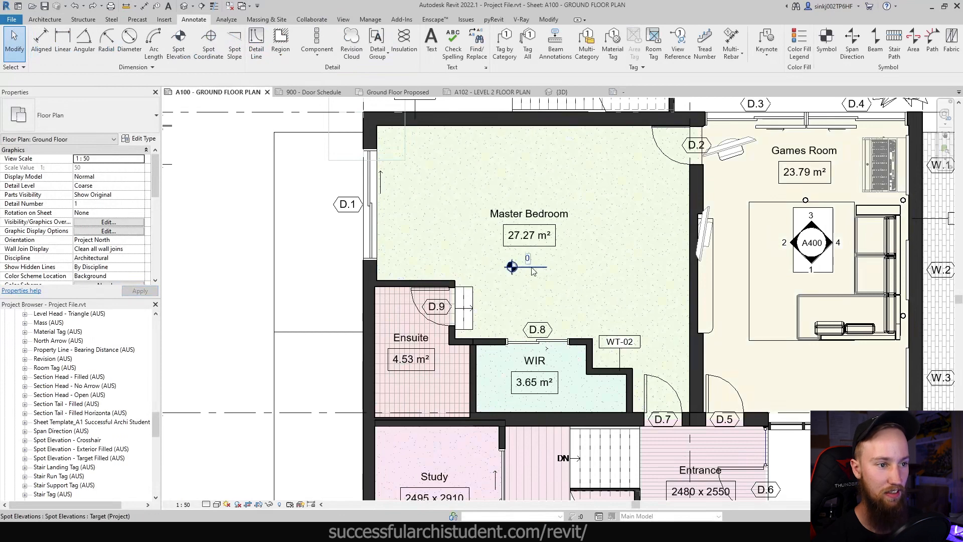
# Step: Try the Beam Elevation (Project), Crosshair (Relative) and Vertical types on the master bedroom's spot elevation, and restore Target (Project)
pyautogui.click(534, 272)
pyautogui.click(76, 118)
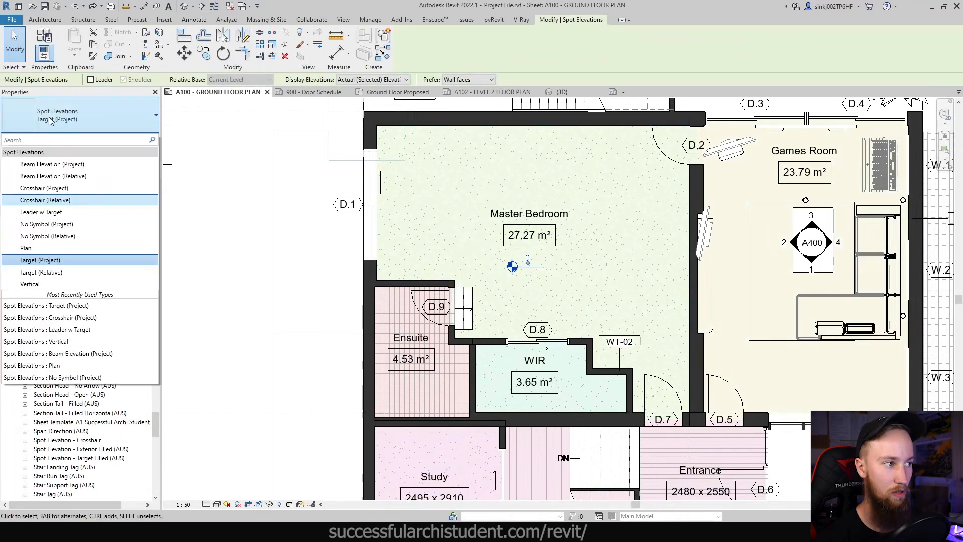
pyautogui.click(50, 164)
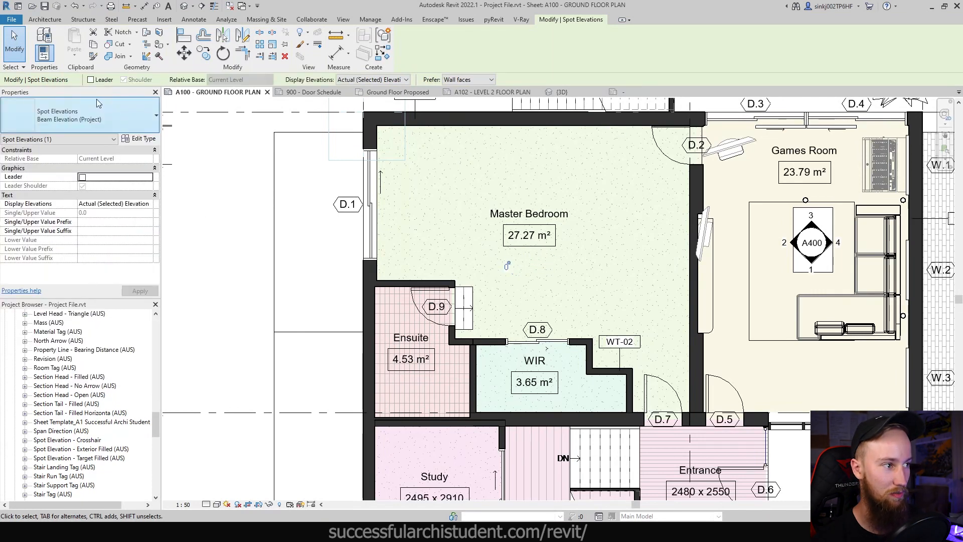
pyautogui.click(60, 121)
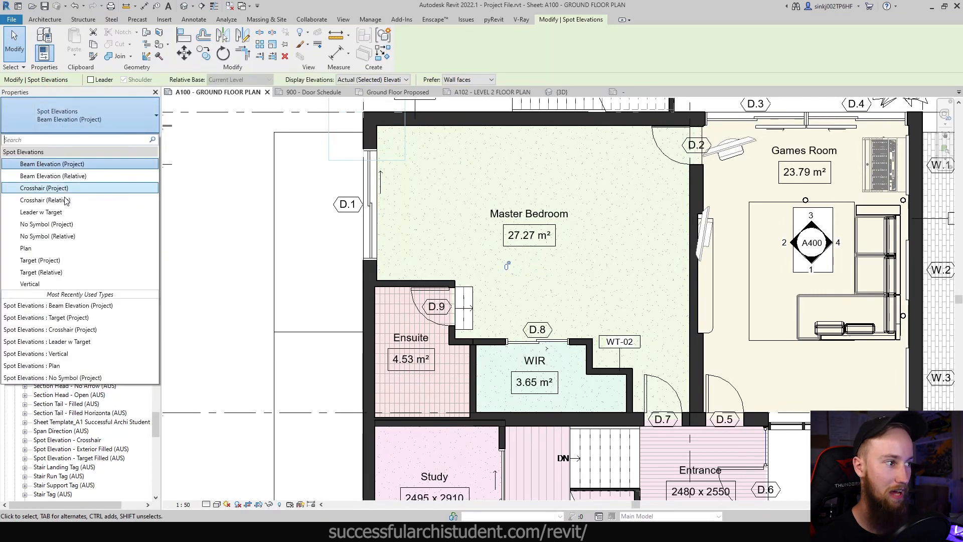
pyautogui.click(65, 201)
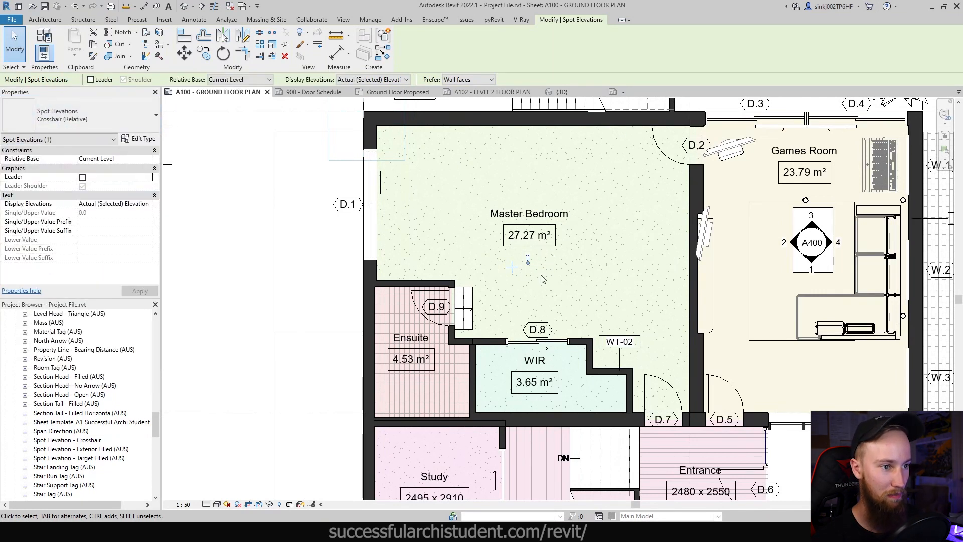
pyautogui.click(77, 121)
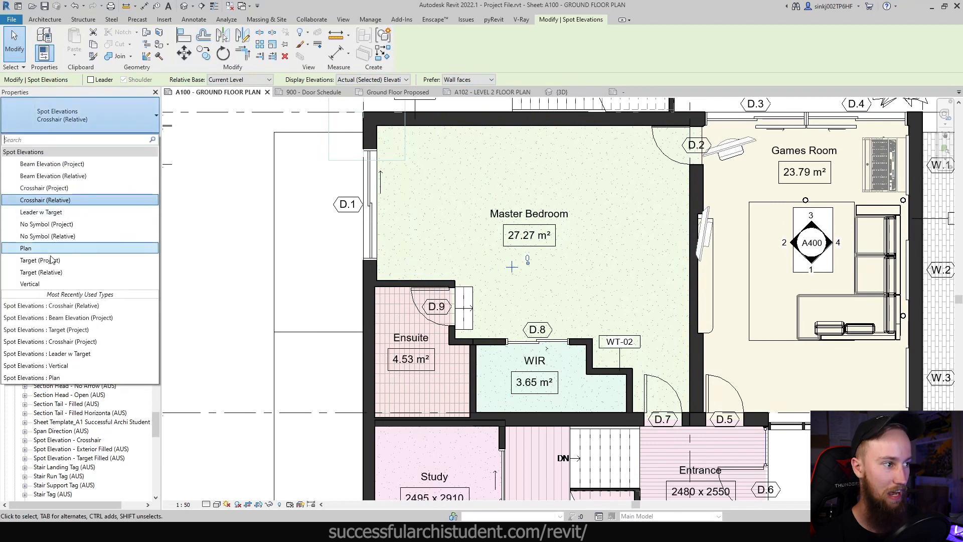
pyautogui.click(40, 284)
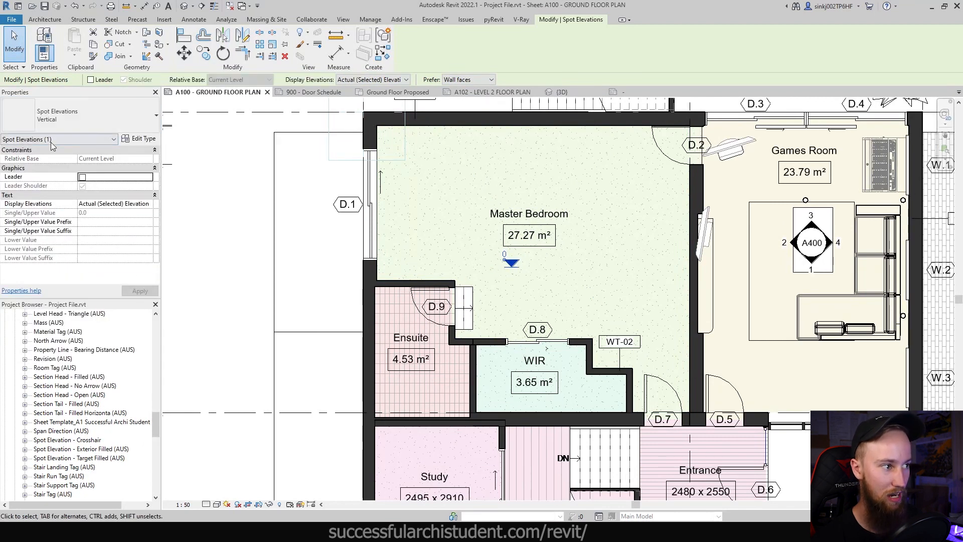
pyautogui.click(71, 116)
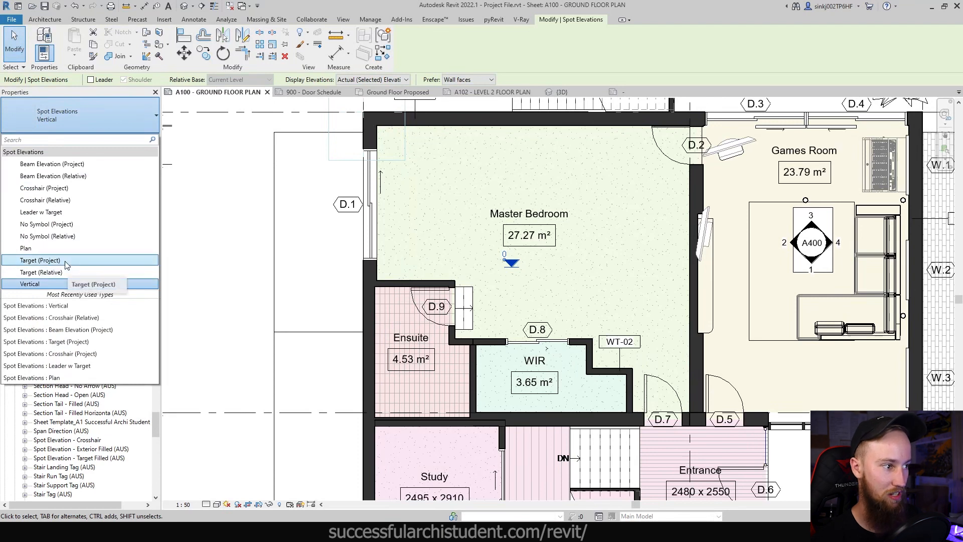
pyautogui.click(66, 261)
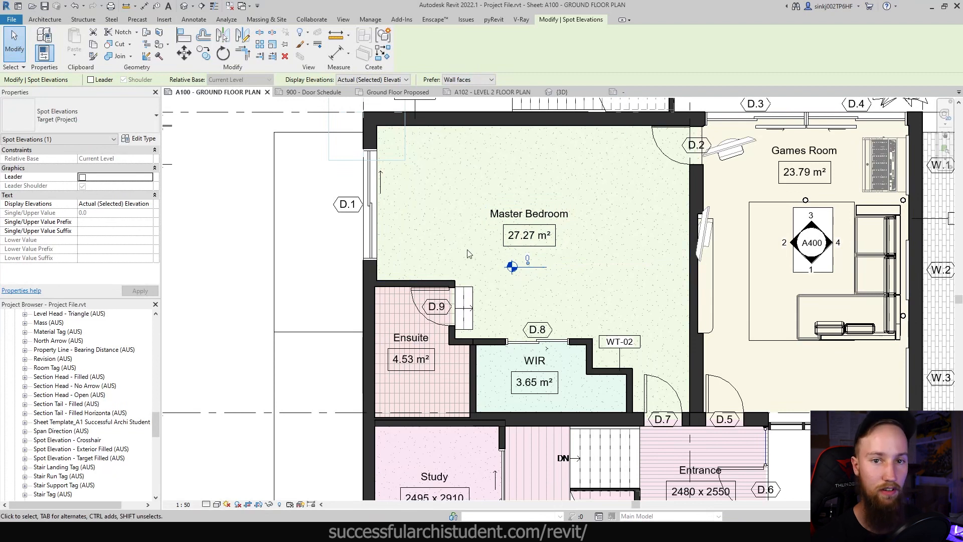
# Step: Set the single/upper value prefix of the master bedroom's spot elevation to FFL
pyautogui.click(107, 222)
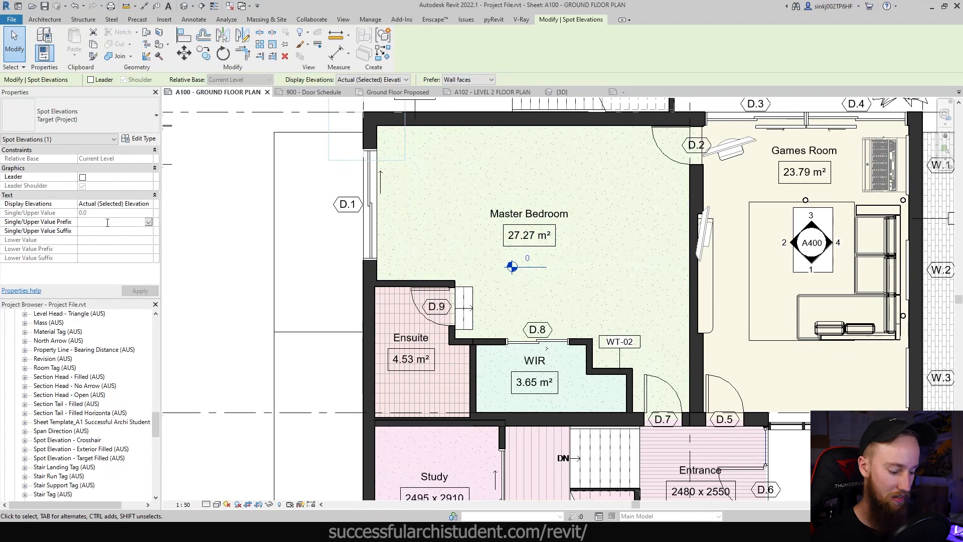
pyautogui.write('F')
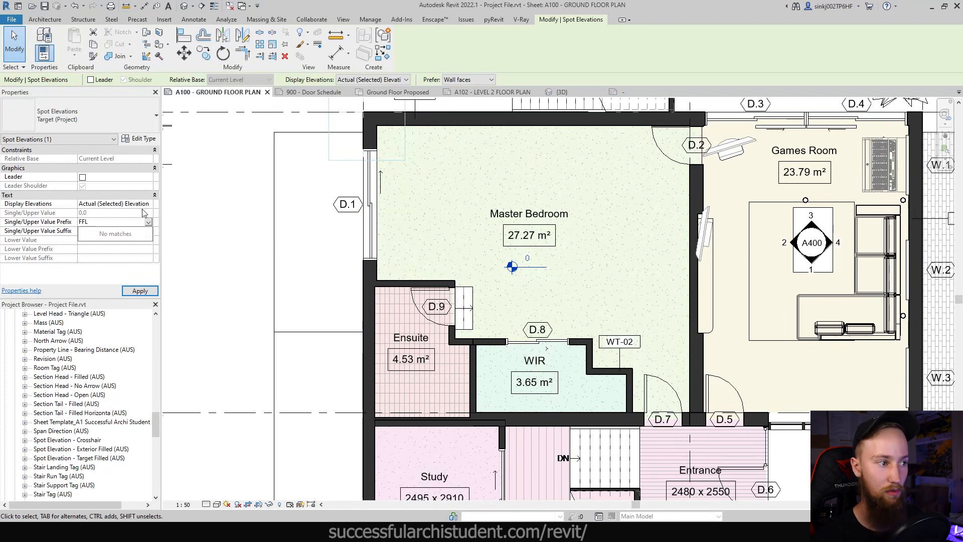
pyautogui.write('FL')
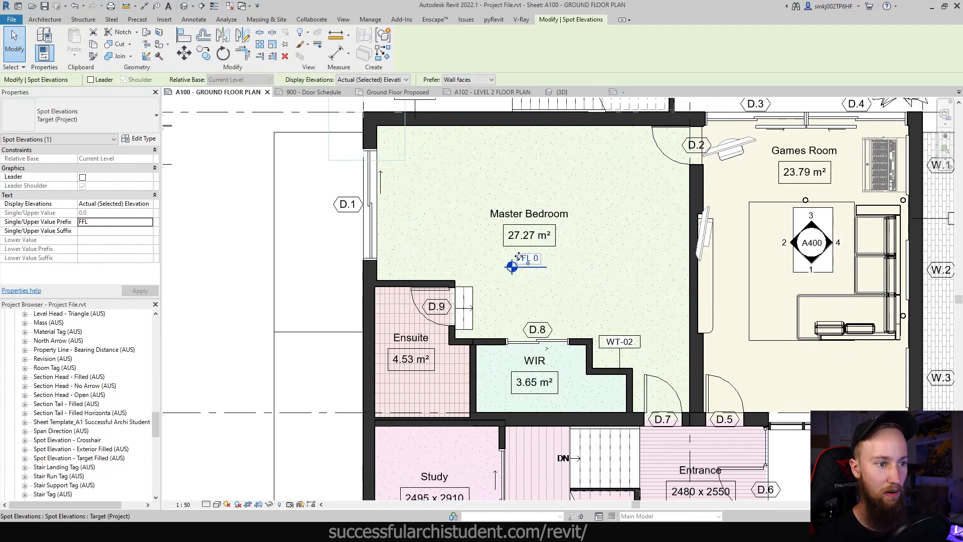
# Step: Set the text background of the Target (Project) spot elevation type to Transparent
pyautogui.click(136, 141)
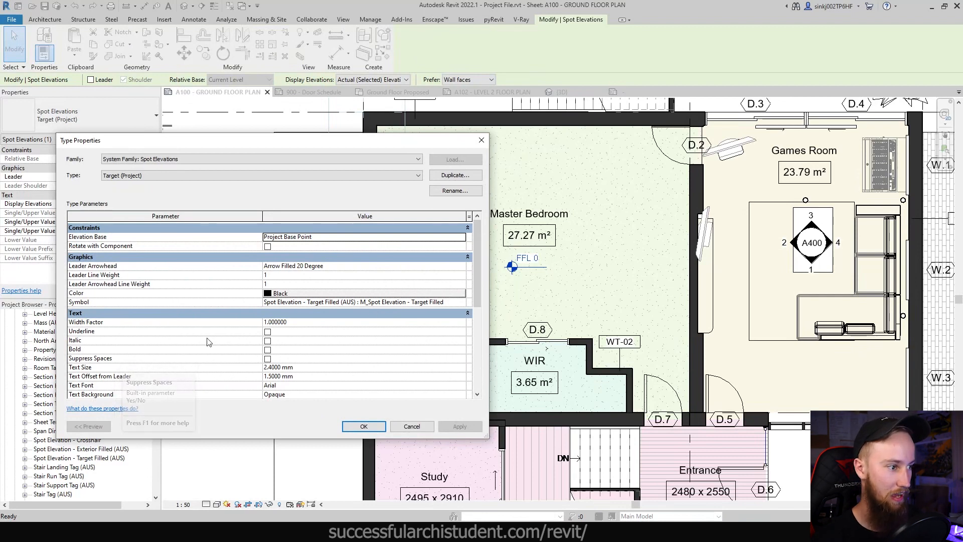
pyautogui.scroll(-2, 204, 356)
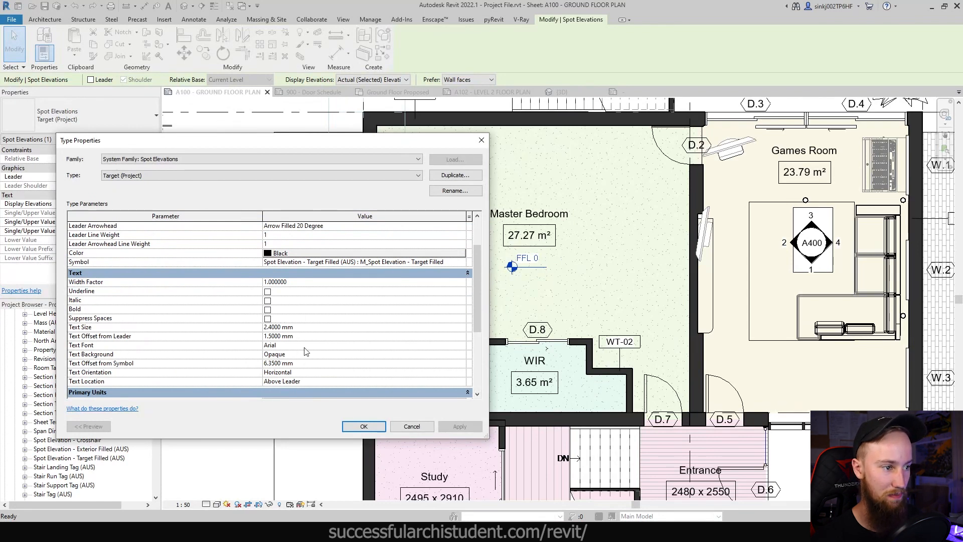
pyautogui.click(365, 356)
pyautogui.click(211, 355)
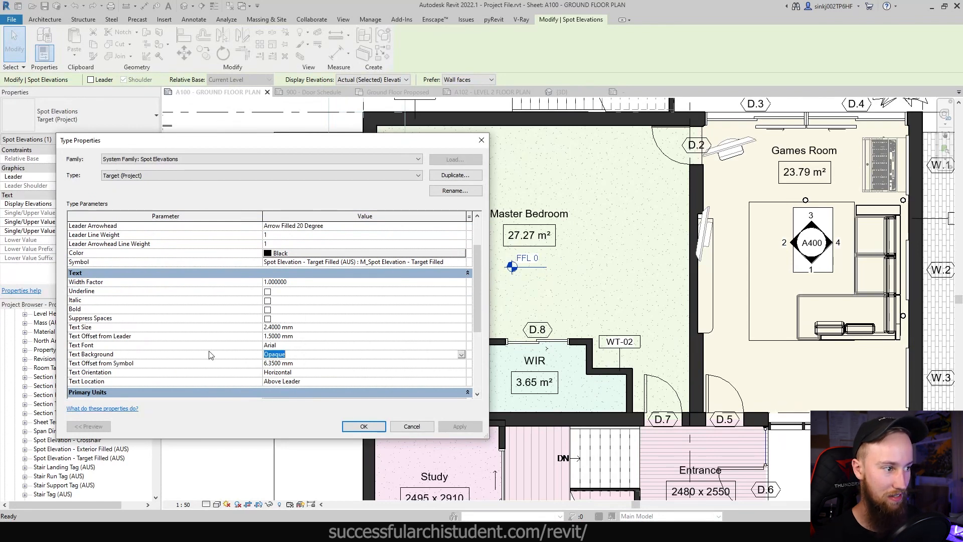
pyautogui.click(461, 355)
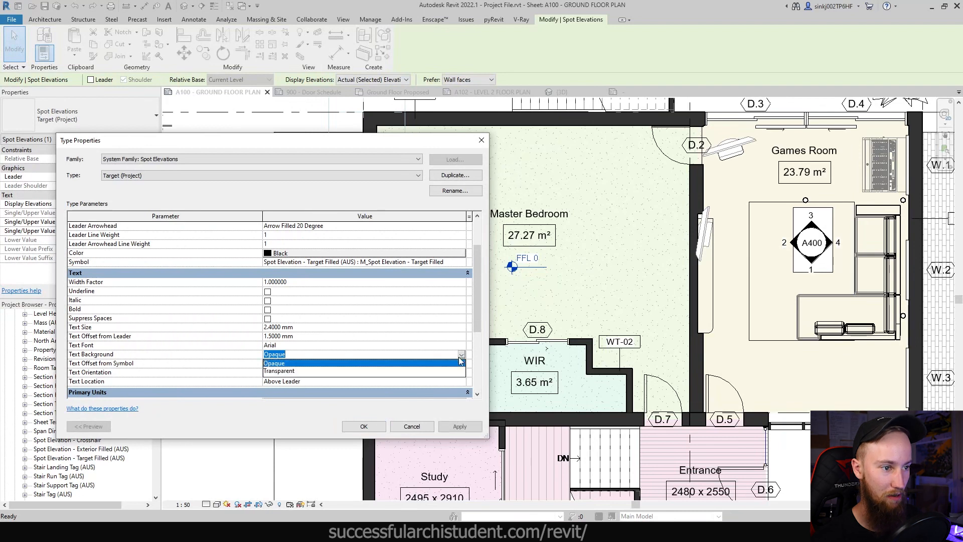
pyautogui.click(312, 372)
pyautogui.click(459, 426)
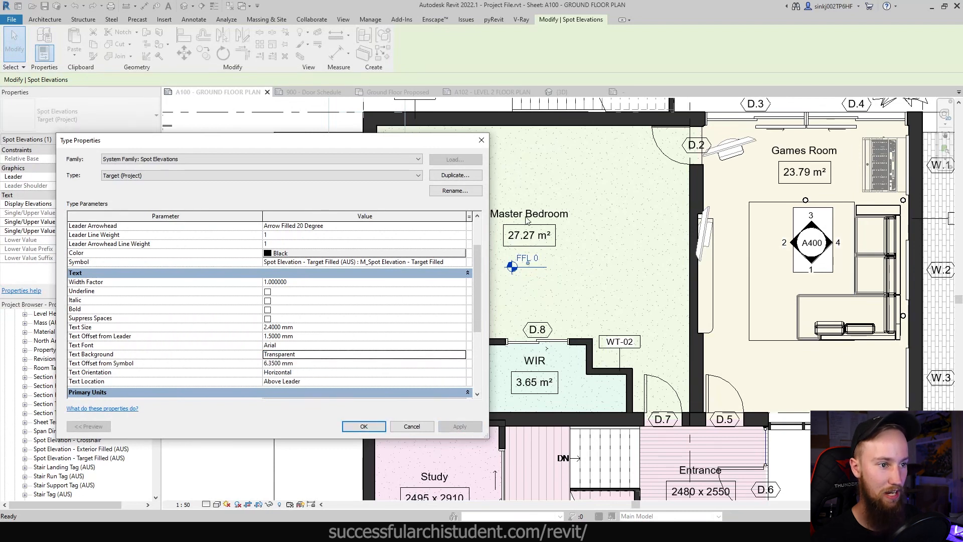
# Step: Set the symbol of the Target (Project) spot elevation type to none
pyautogui.scroll(2, 183, 384)
pyautogui.click(89, 302)
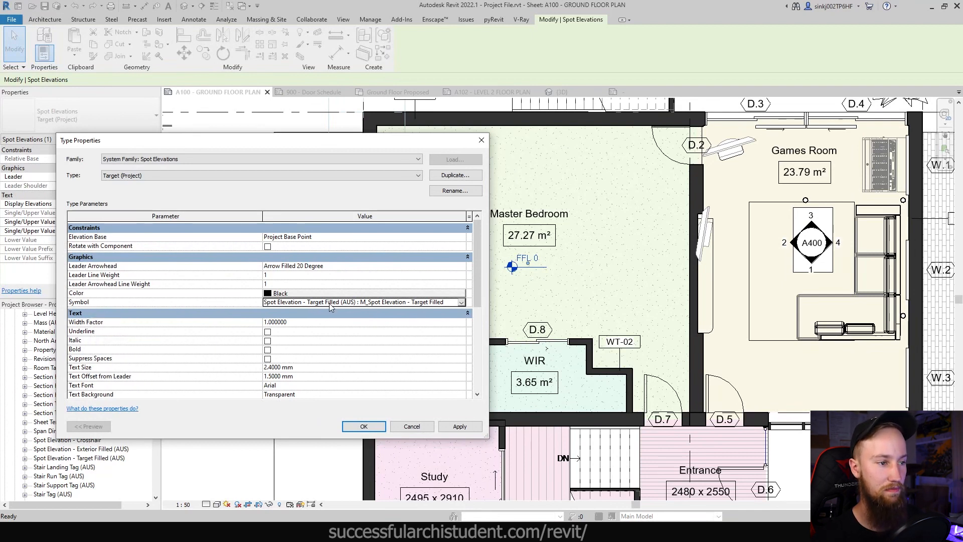
pyautogui.click(461, 303)
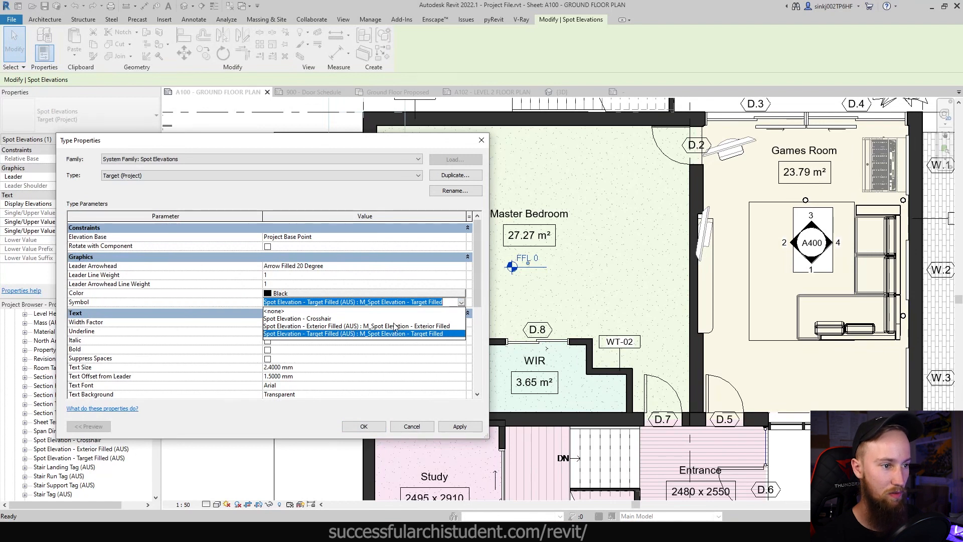
pyautogui.click(281, 312)
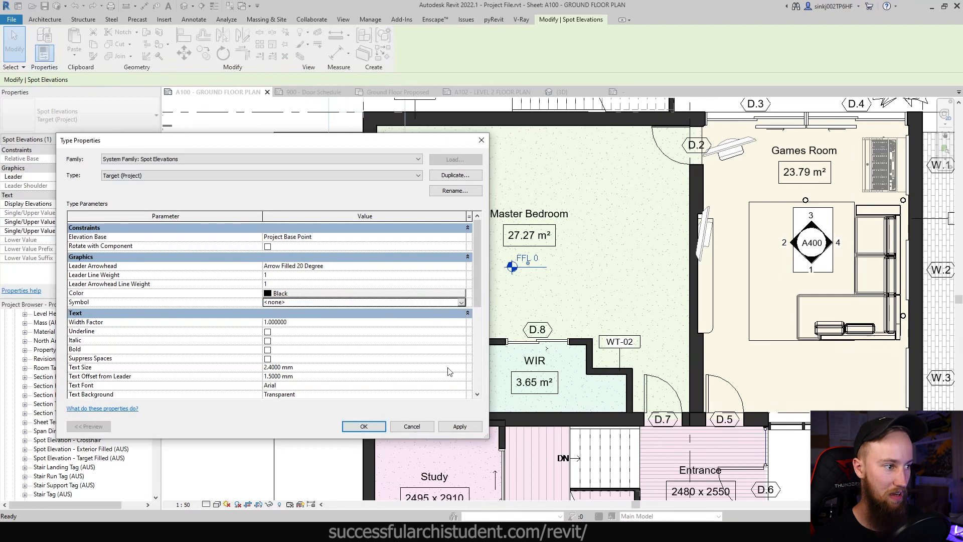
pyautogui.click(477, 427)
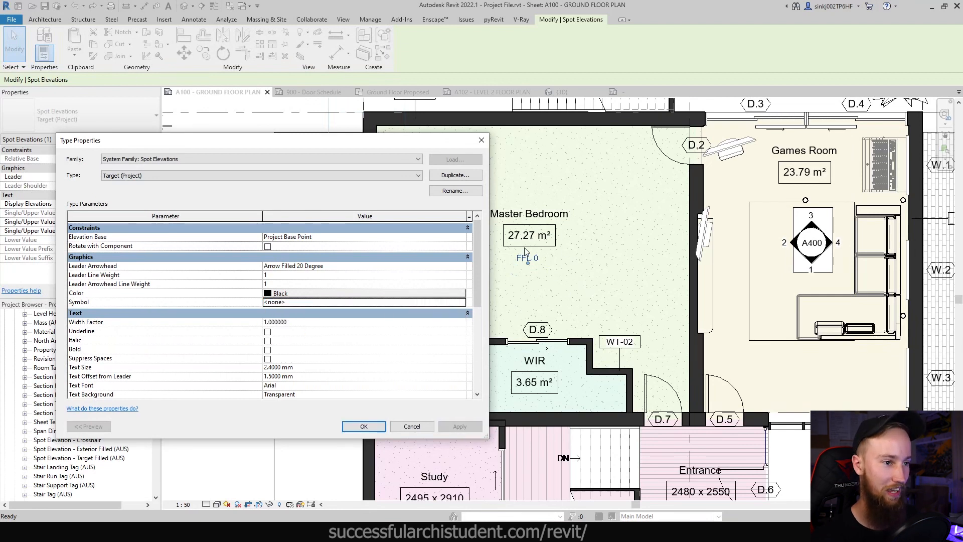
# Step: Override the project settings in the spot elevation type's units format and round values to 2 decimal places
pyautogui.scroll(-2, 151, 331)
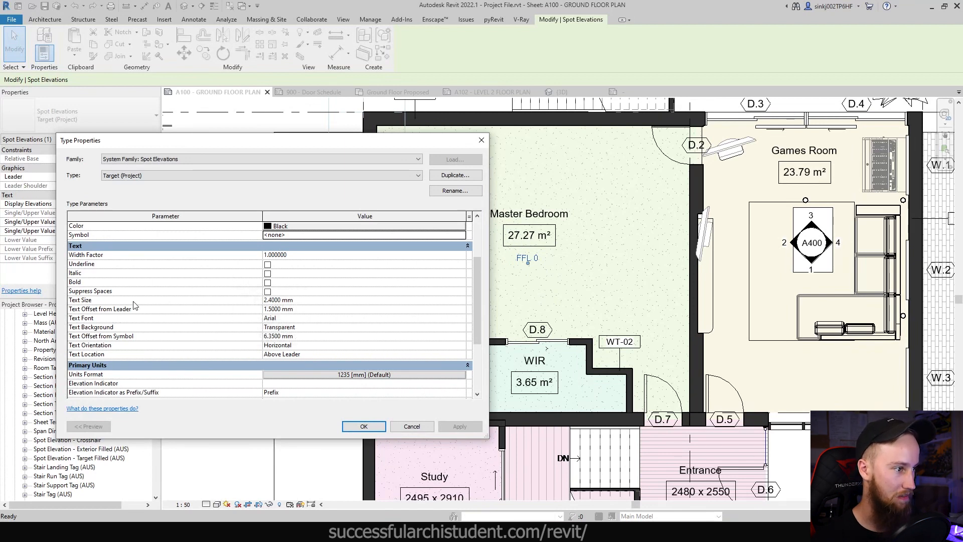
pyautogui.scroll(-1, 212, 289)
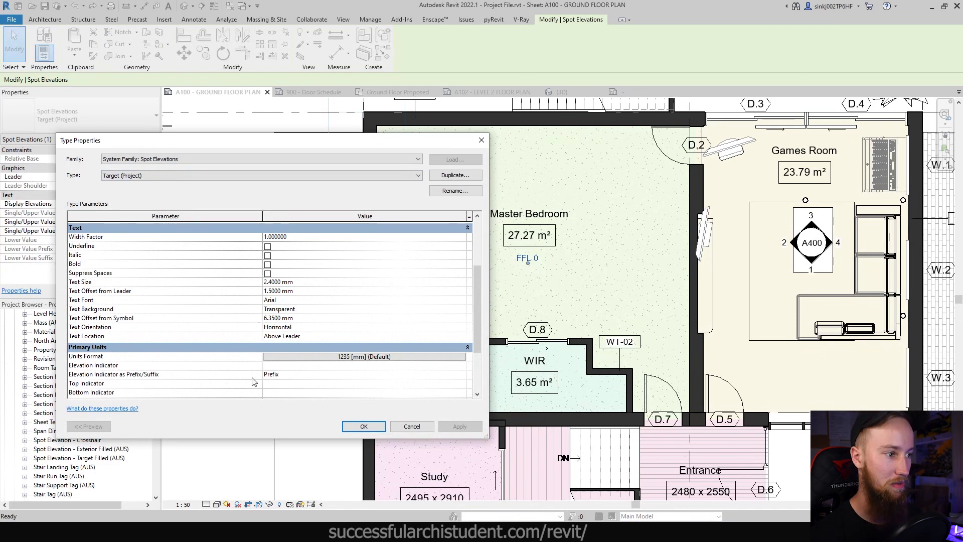
pyautogui.scroll(-2, 184, 368)
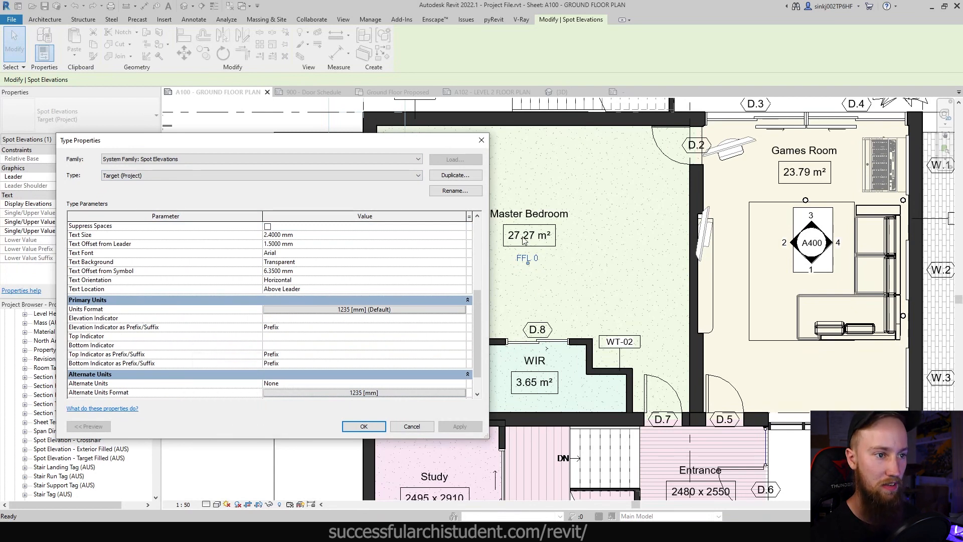
pyautogui.click(378, 310)
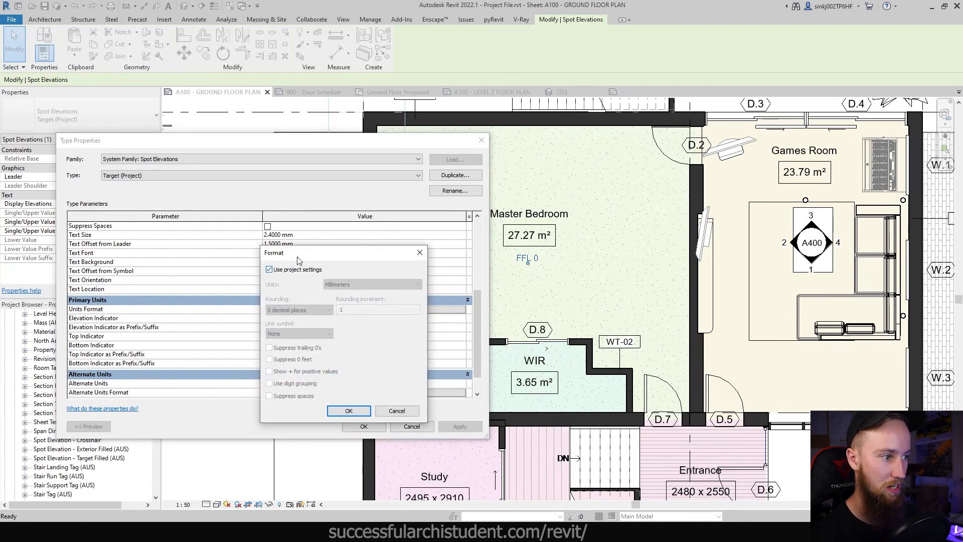
pyautogui.moveTo(299, 261); pyautogui.dragTo(249, 347)
pyautogui.moveTo(310, 340); pyautogui.dragTo(362, 231)
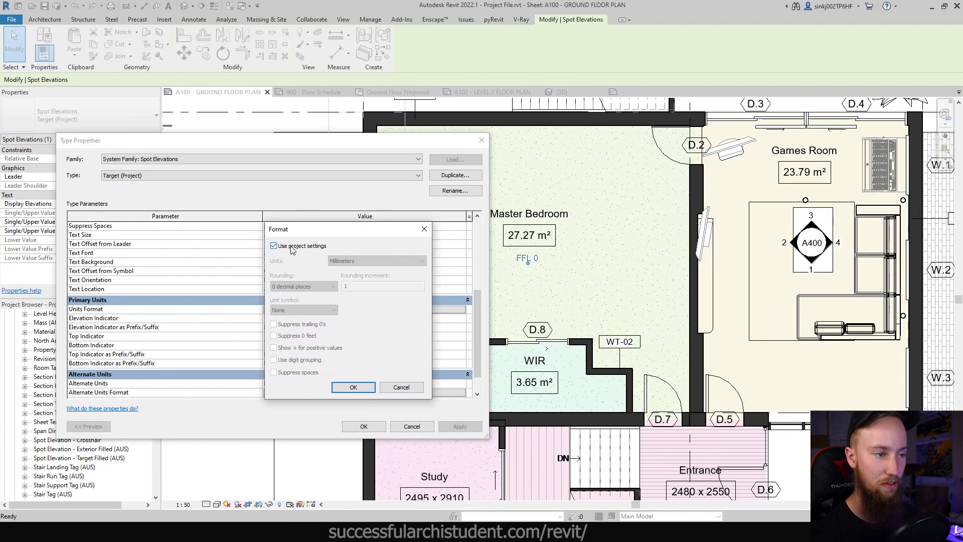
pyautogui.click(274, 246)
pyautogui.click(304, 287)
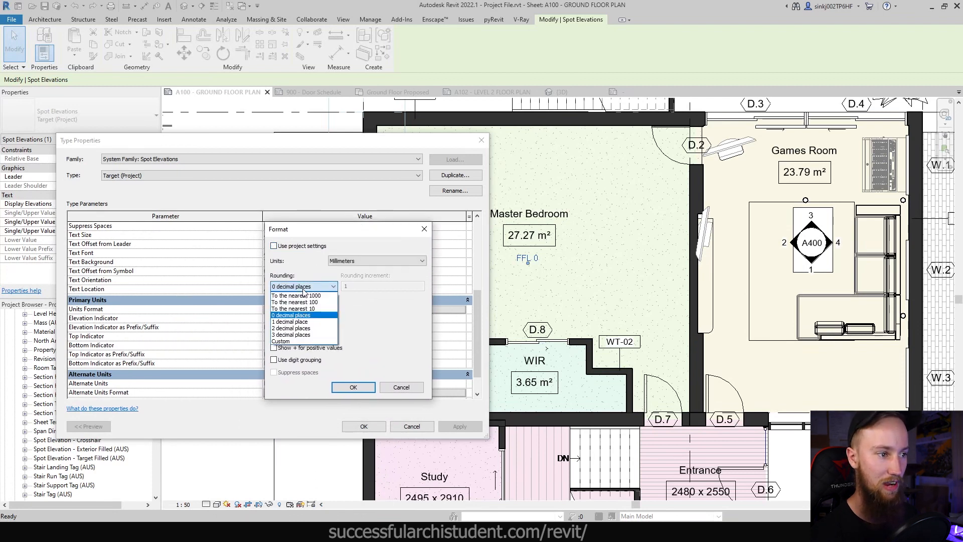
pyautogui.click(286, 329)
pyautogui.click(356, 387)
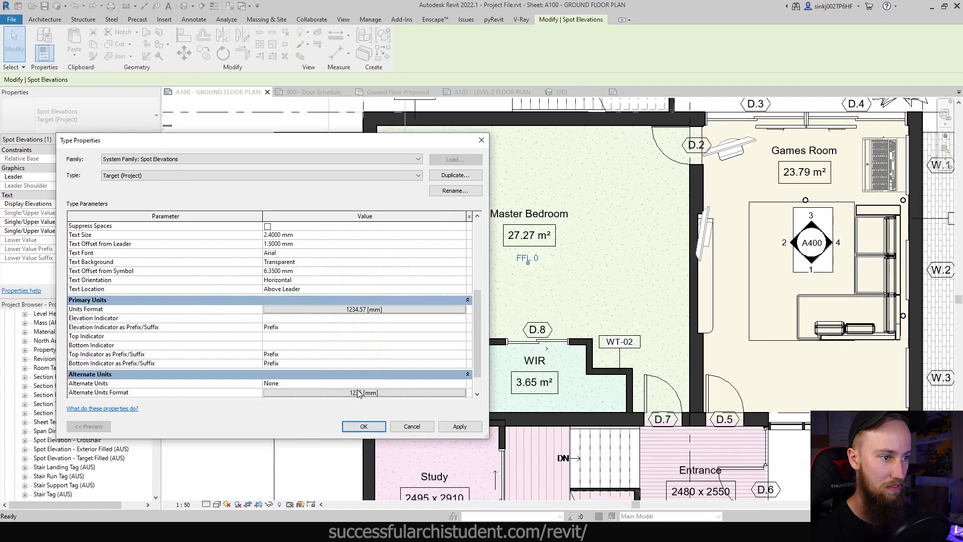
pyautogui.click(451, 427)
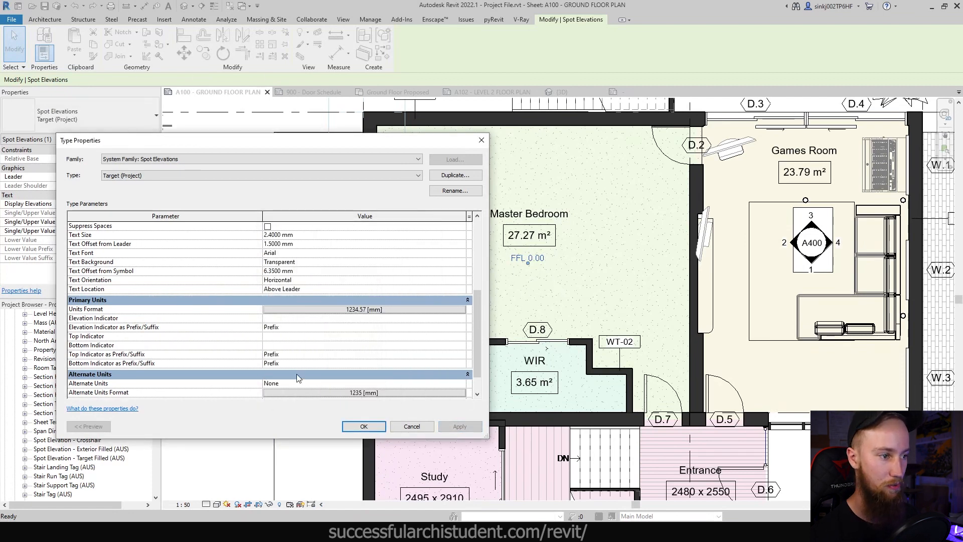
# Step: Change the units in the spot elevation type's primary units format to meters
pyautogui.click(370, 309)
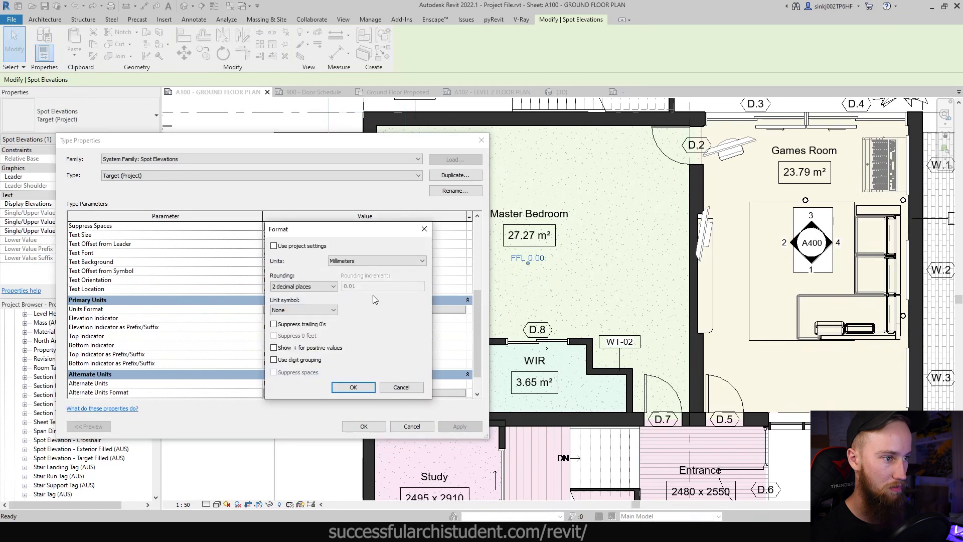
pyautogui.click(357, 266)
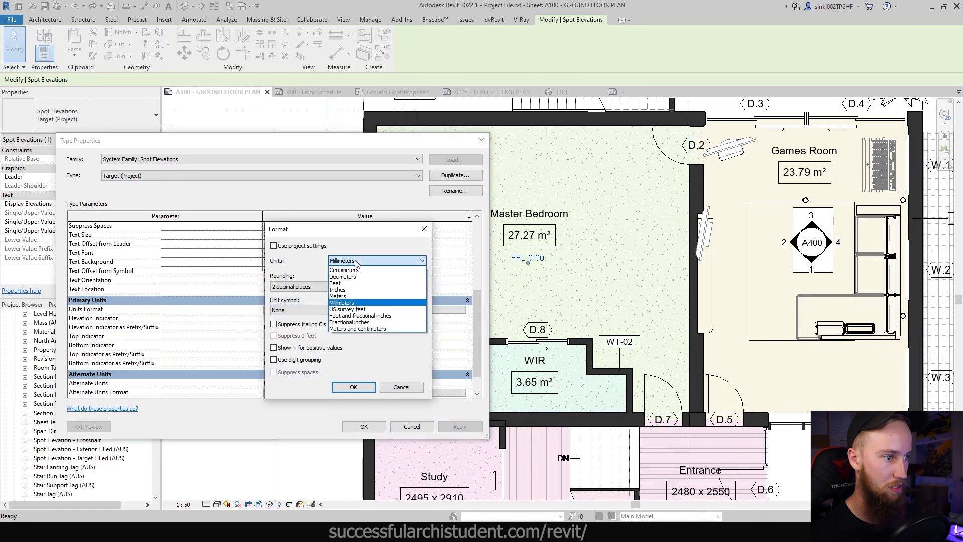
pyautogui.click(345, 296)
pyautogui.click(353, 387)
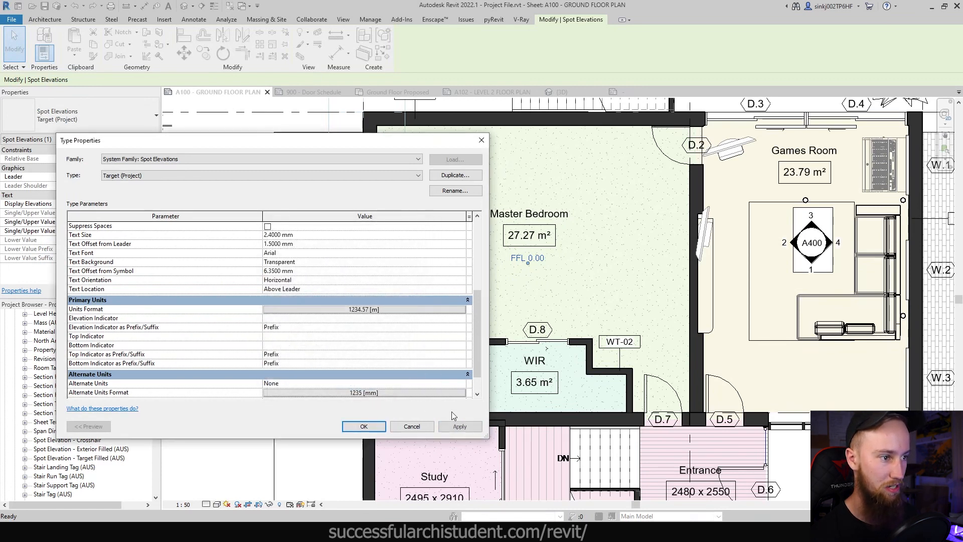
pyautogui.click(460, 426)
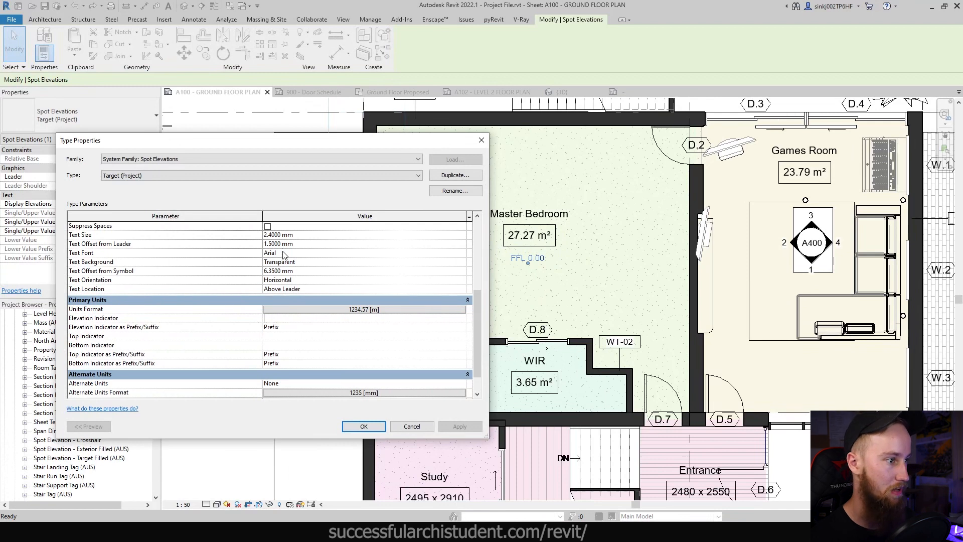
# Step: Set the spot elevation type's text size to 3 mm, and check the master bedroom's label on the plan
pyautogui.click(314, 238)
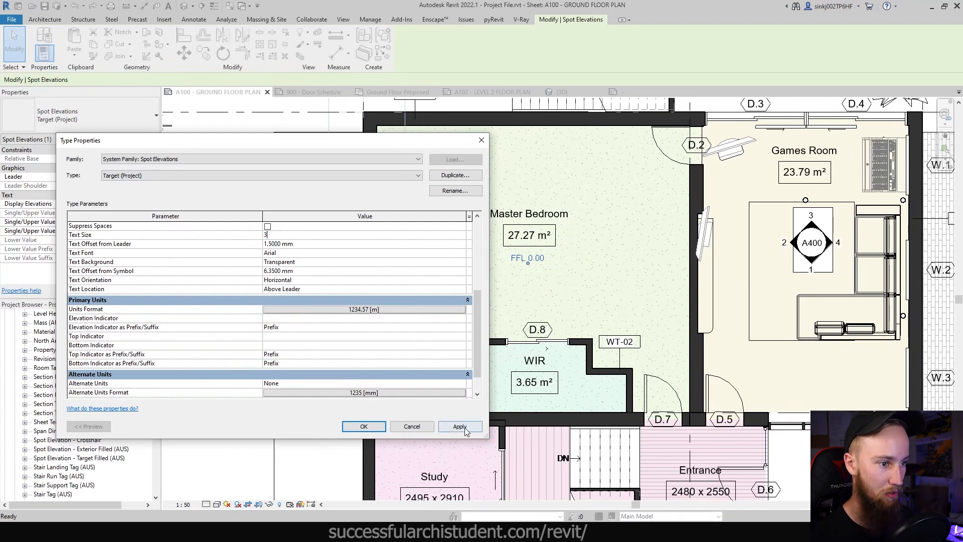
pyautogui.click(460, 427)
pyautogui.click(364, 427)
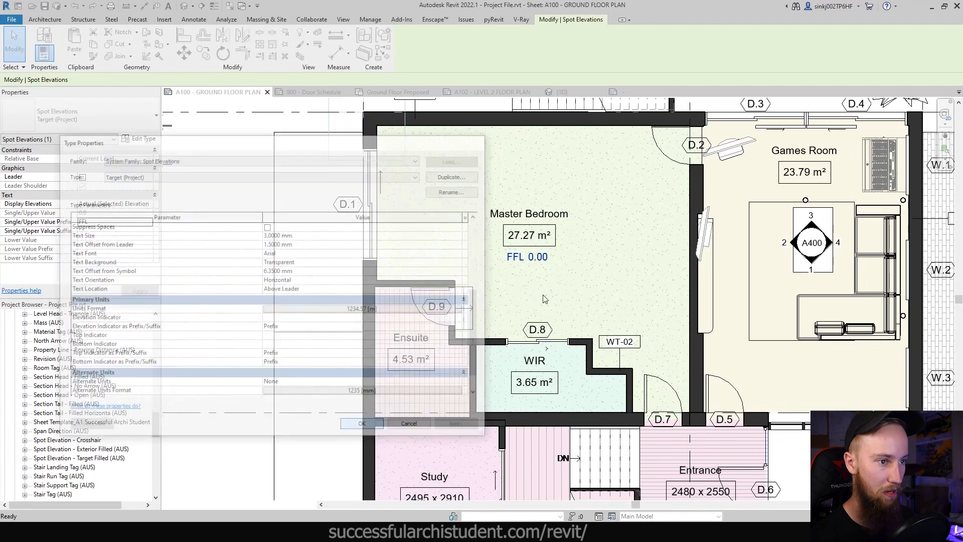
pyautogui.press('Escape')
pyautogui.scroll(5, 519, 304)
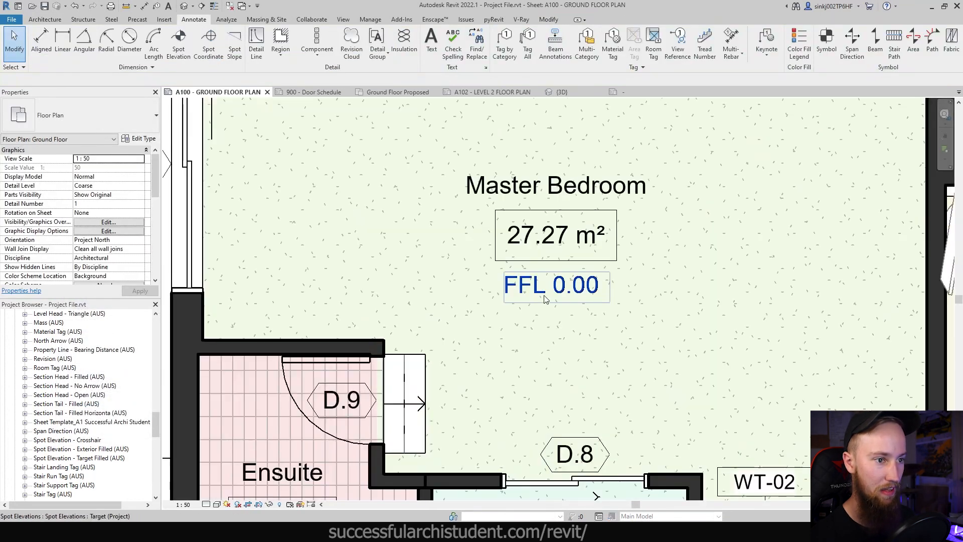
pyautogui.scroll(-5, 519, 303)
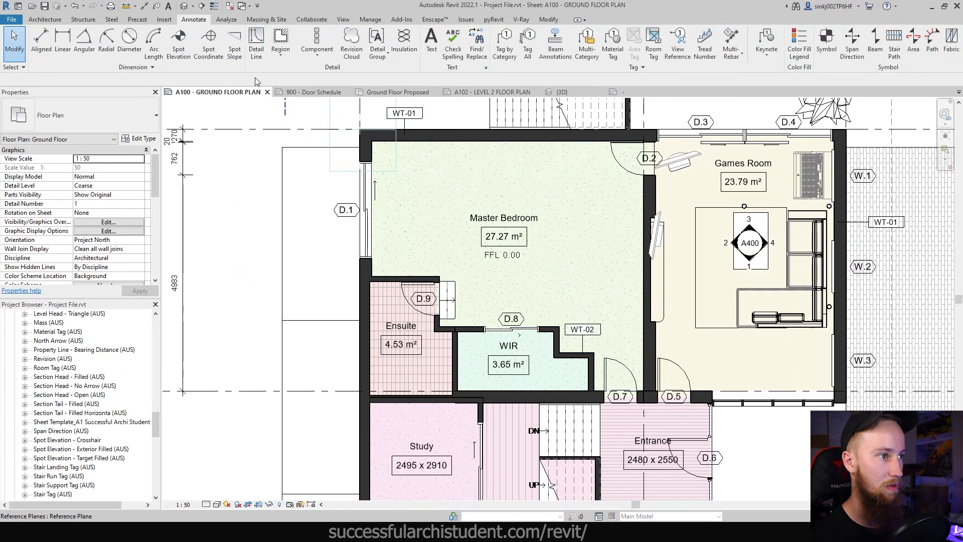
# Step: Place a spot elevation in the Study, just below its room dimensions label
pyautogui.scroll(-3, 525, 266)
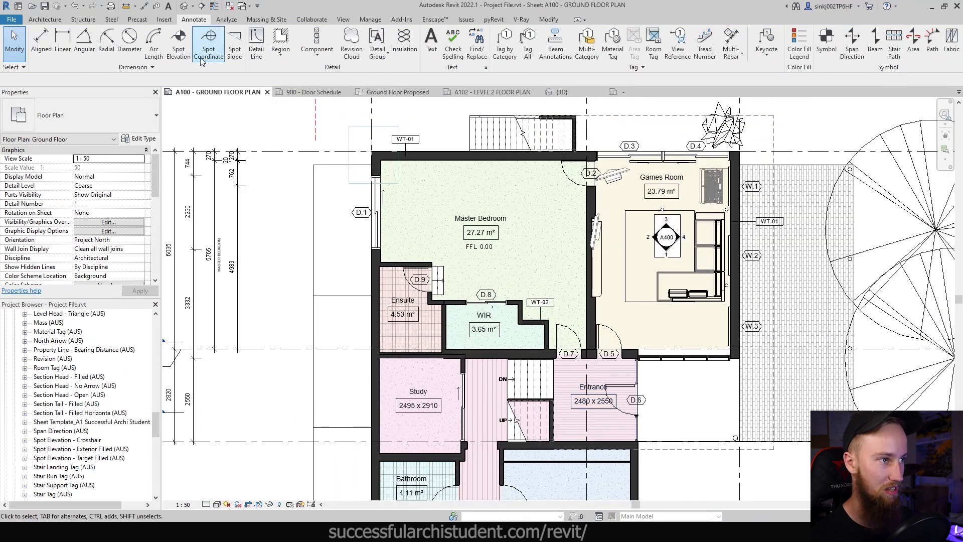
pyautogui.click(179, 43)
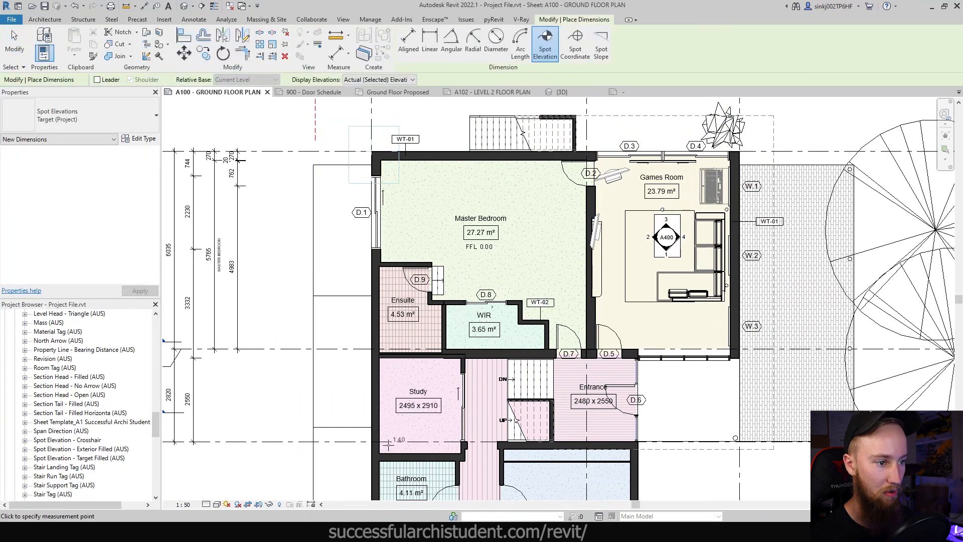
pyautogui.scroll(4, 389, 445)
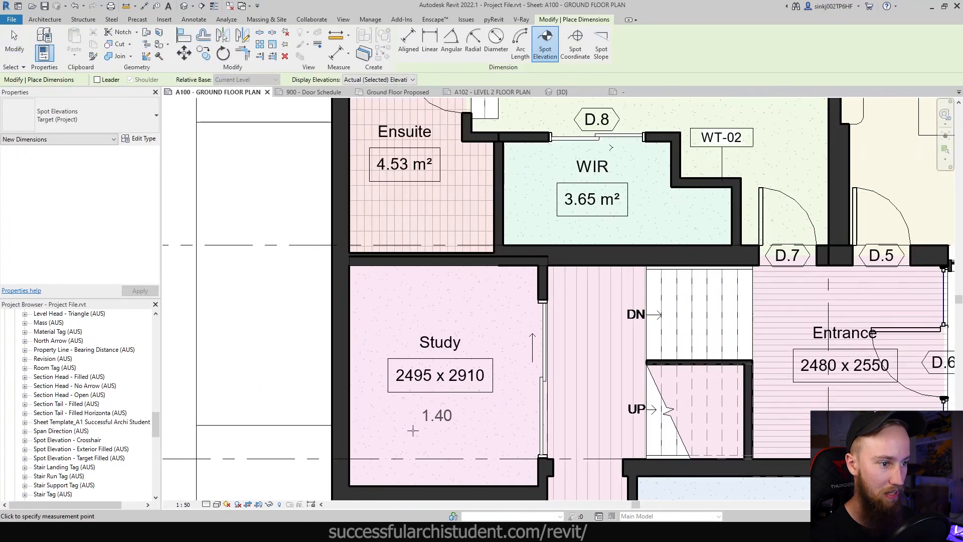
pyautogui.click(413, 431)
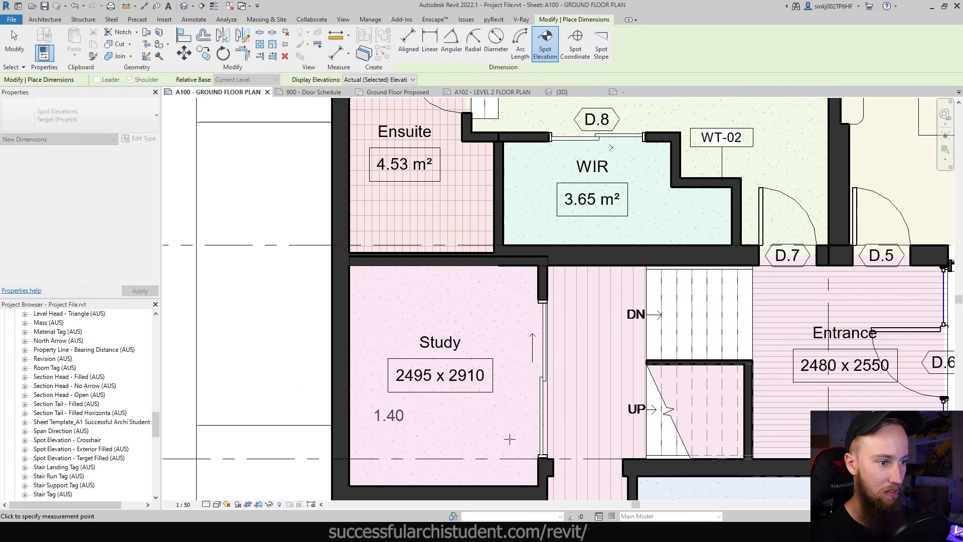
pyautogui.click(432, 421)
pyautogui.press('Escape')
pyautogui.press('Escape')
# Step: Check the prefix of the master bedroom's spot elevation, and set the Study spot elevation's single/upper value prefix to FFL
pyautogui.scroll(-2, 342, 496)
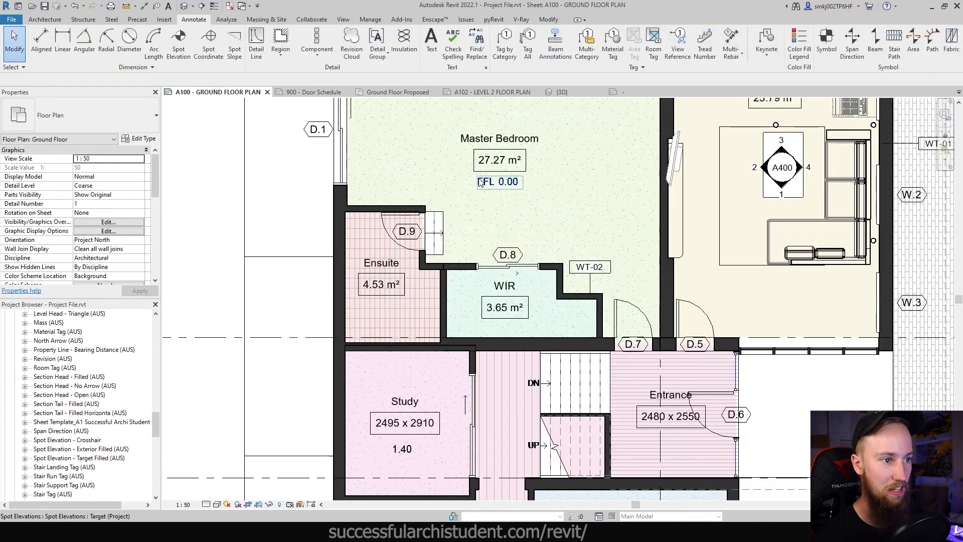
pyautogui.click(481, 182)
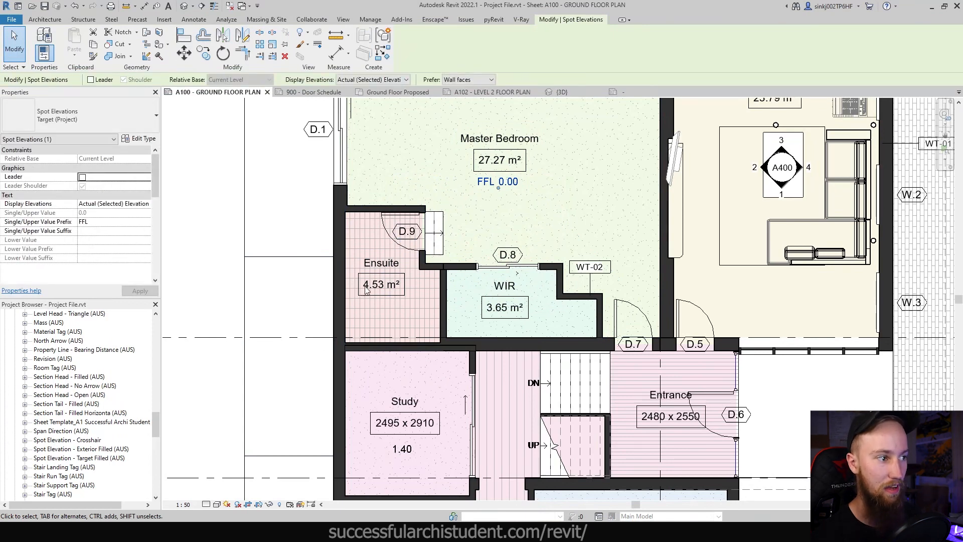
pyautogui.press('Escape')
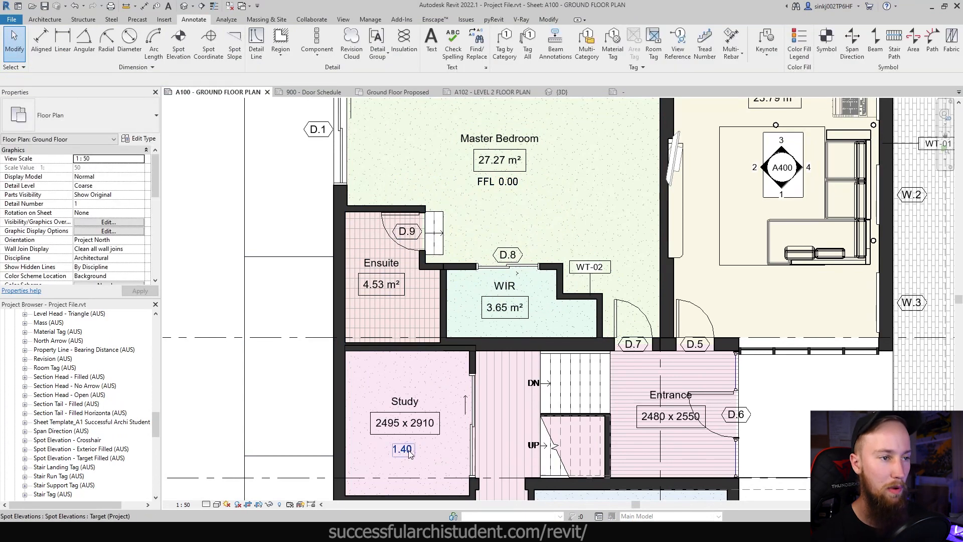
pyautogui.click(410, 458)
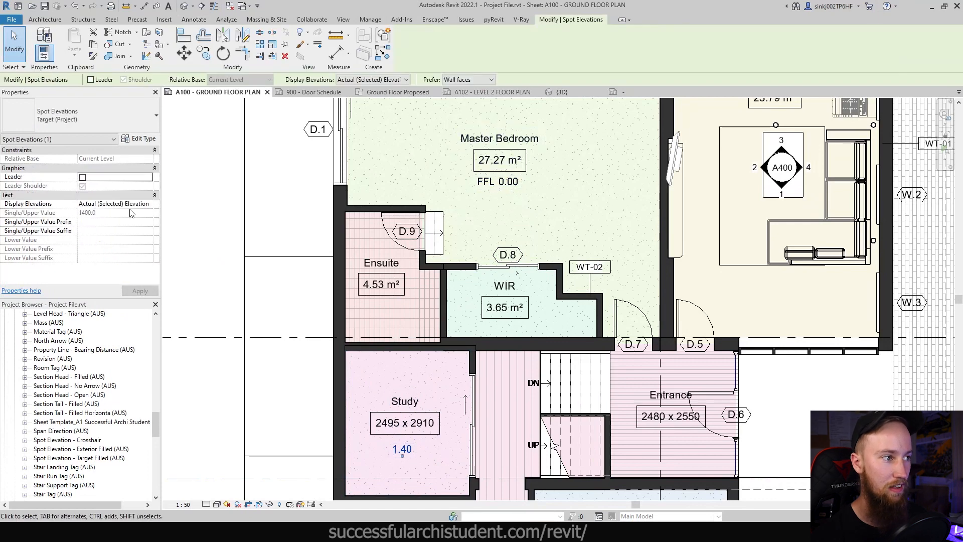
pyautogui.click(95, 223)
pyautogui.write('FFL')
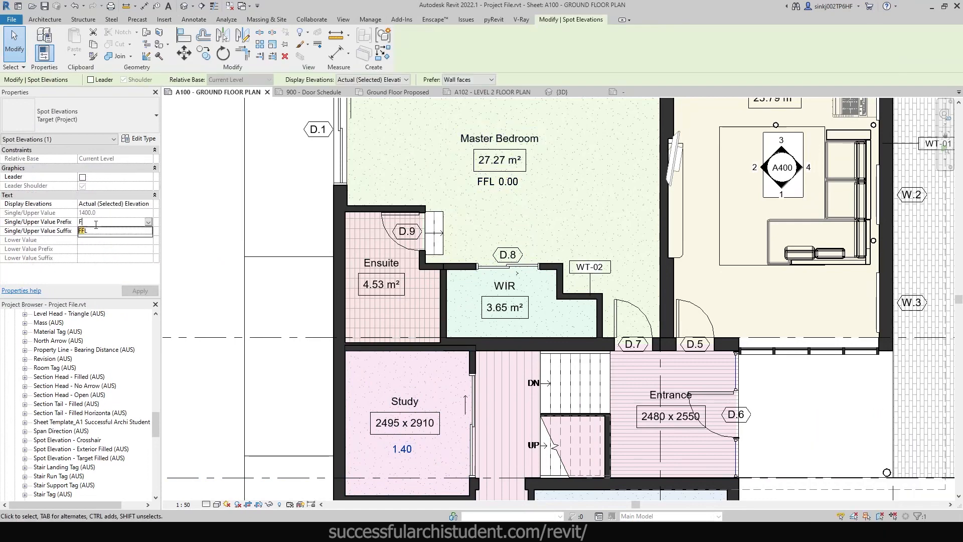
pyautogui.press('Tab')
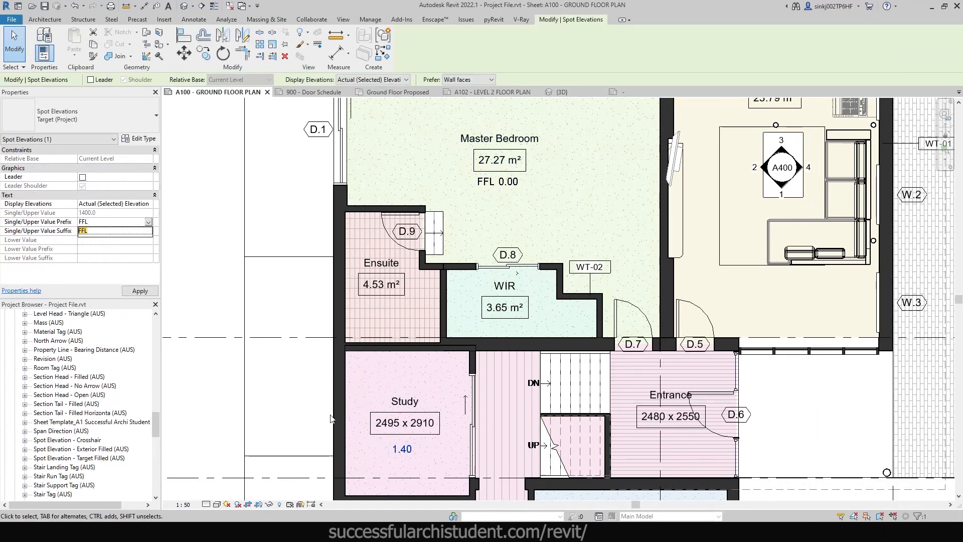
# Step: Keep only the FFL prefix on the Study's spot elevation and move its label into the hallway beside the stairs
pyautogui.click(104, 224)
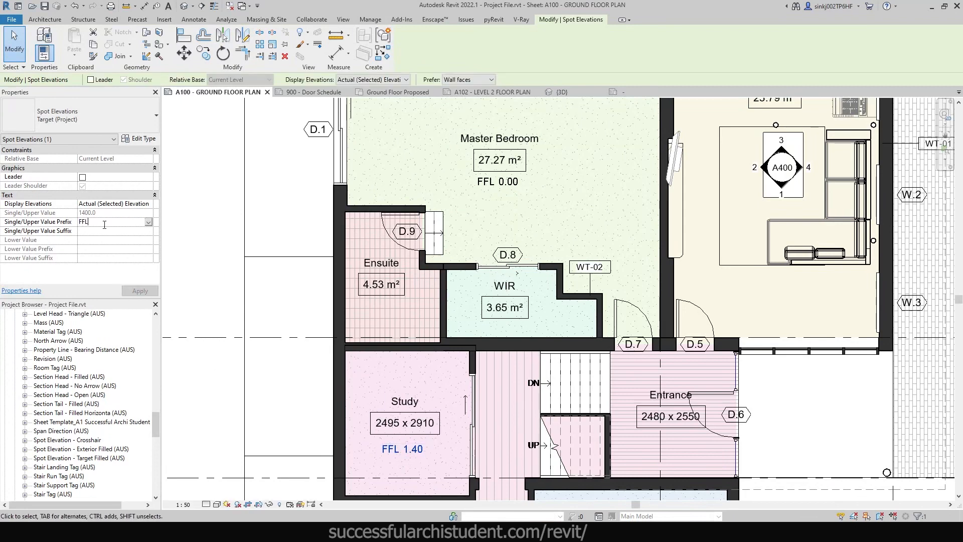
pyautogui.scroll(-2, 409, 230)
pyautogui.moveTo(483, 381); pyautogui.dragTo(485, 381)
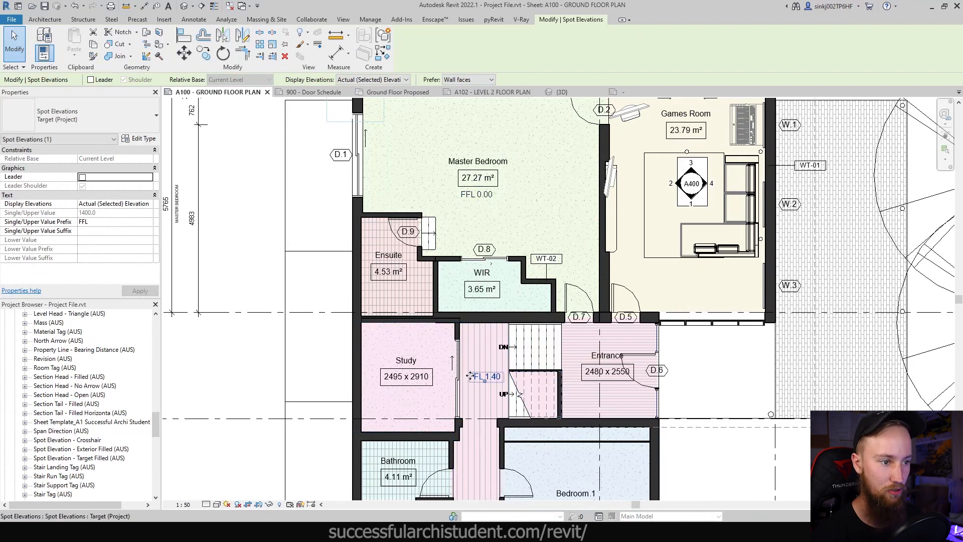
pyautogui.keyDown('ctrl'); pyautogui.moveTo(470, 376); pyautogui.dragTo(391, 393); pyautogui.keyUp('ctrl')
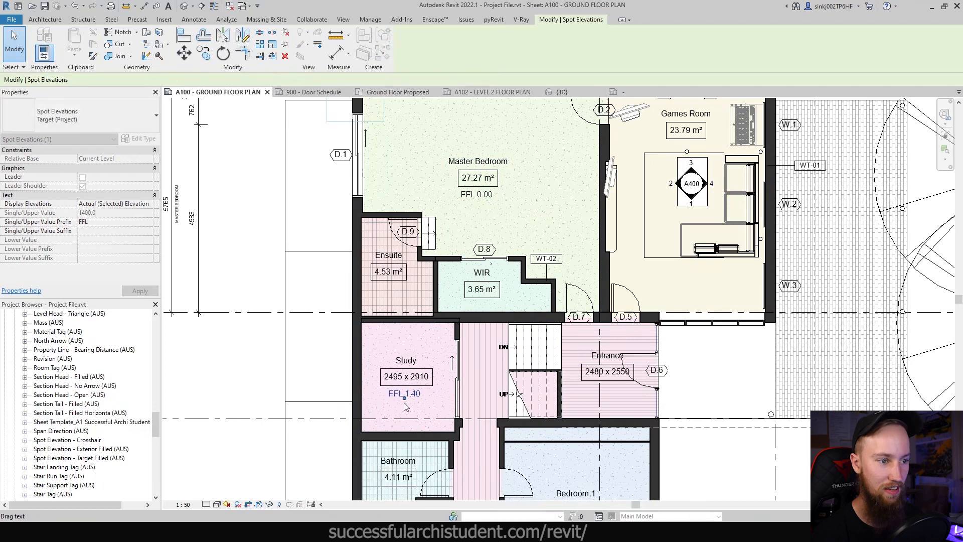
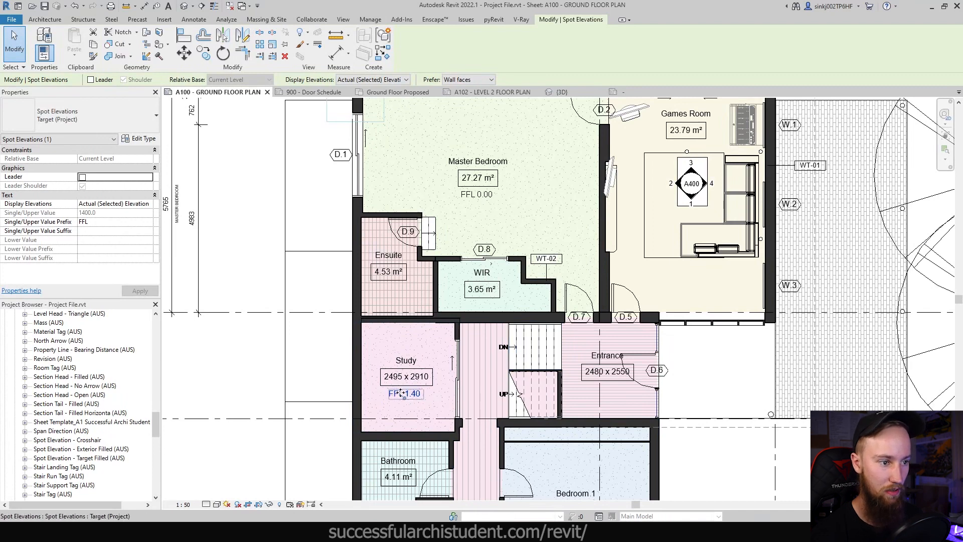
pyautogui.moveTo(401, 393); pyautogui.dragTo(478, 362)
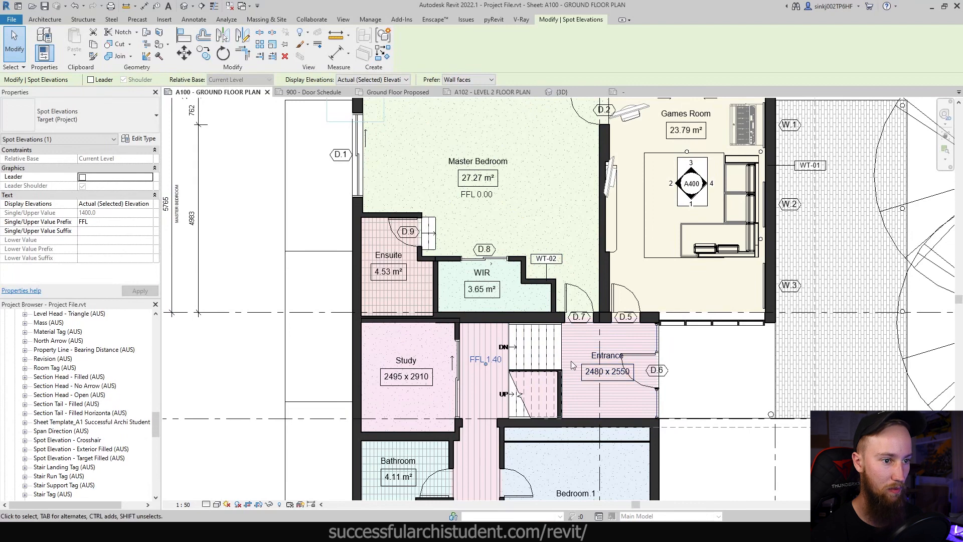
# Step: Copy the hallway's spot elevation across the stairs into the Entrance
pyautogui.press('c')
pyautogui.press('o')
pyautogui.click(478, 362)
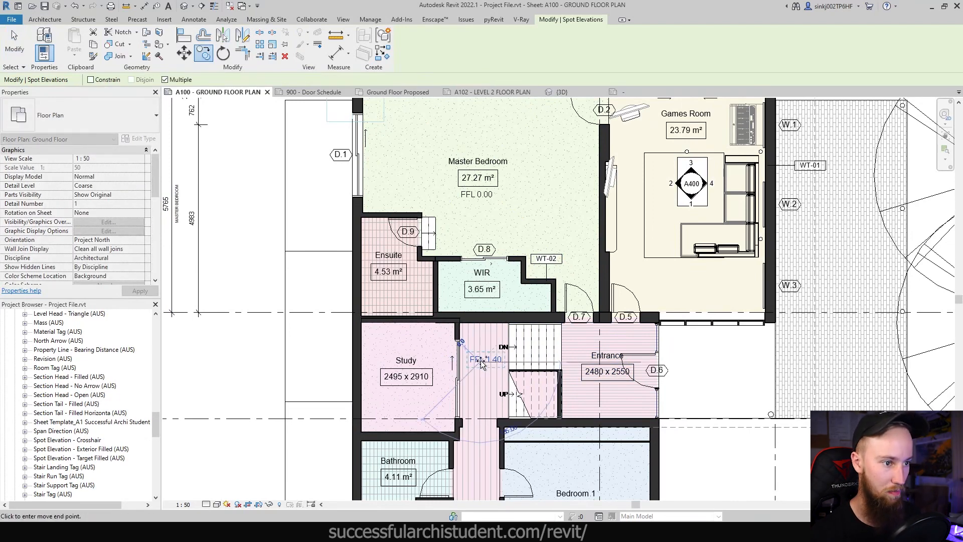
pyautogui.click(577, 362)
pyautogui.press('Escape')
pyautogui.press('Escape')
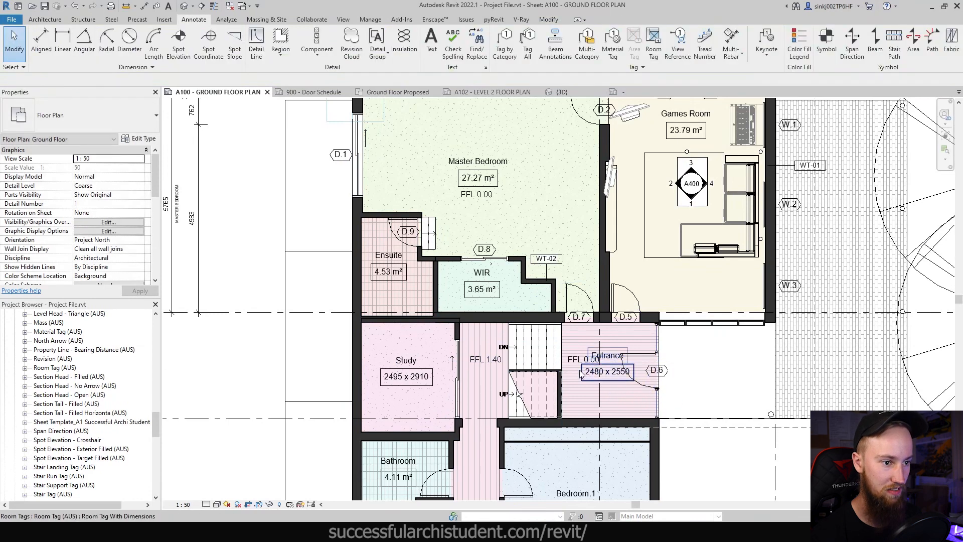
# Step: Move the Entrance spot elevation just below its room dimensions label
pyautogui.scroll(3, 577, 369)
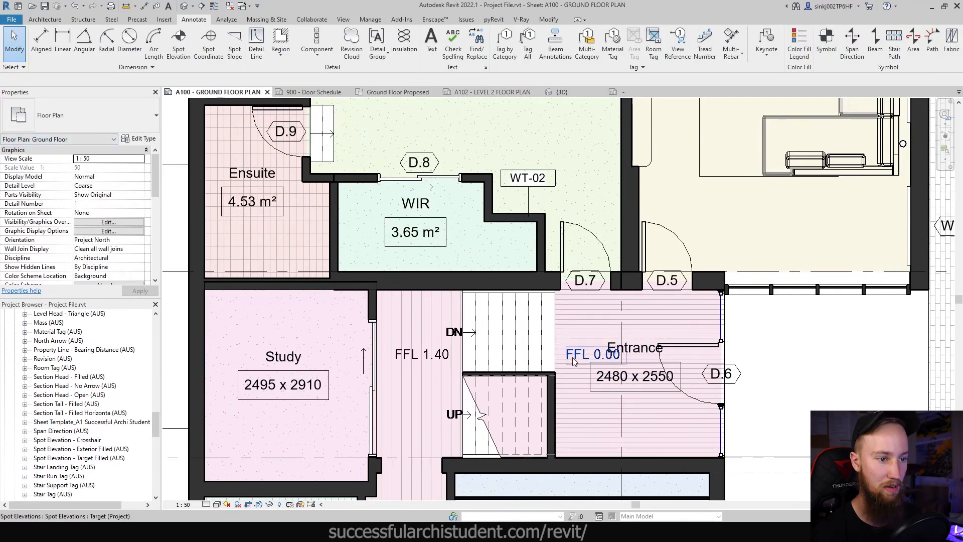
pyautogui.click(573, 357)
pyautogui.scroll(-2, 580, 364)
pyautogui.moveTo(579, 362); pyautogui.dragTo(607, 393)
pyautogui.click(740, 440)
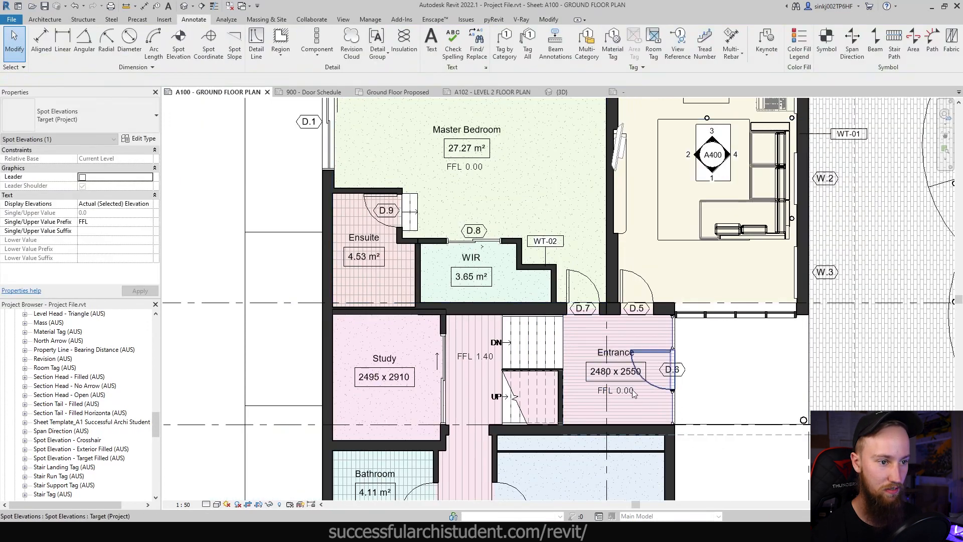
# Step: Copy the hallway's spot elevation to the exterior platform outside the Laundry door
pyautogui.click(567, 241)
pyautogui.press('c')
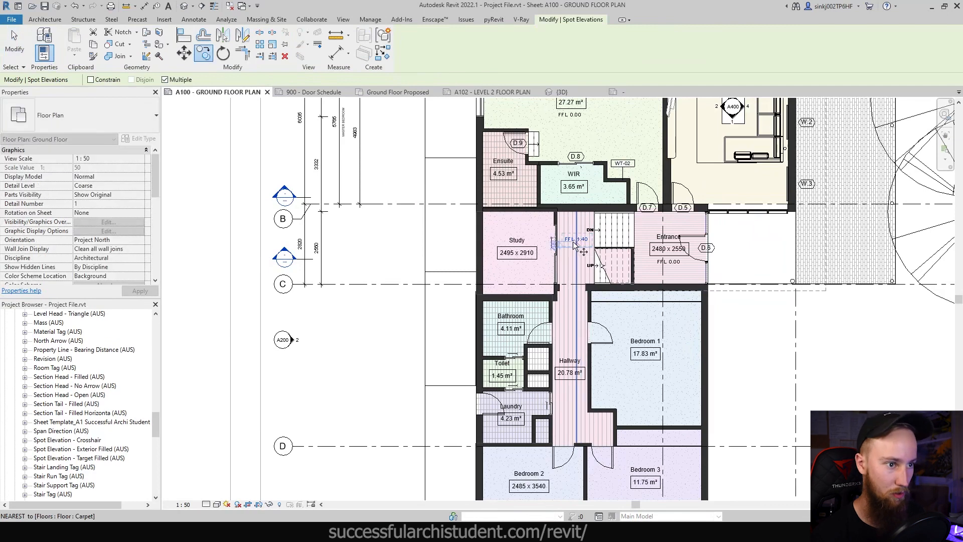
pyautogui.click(578, 243)
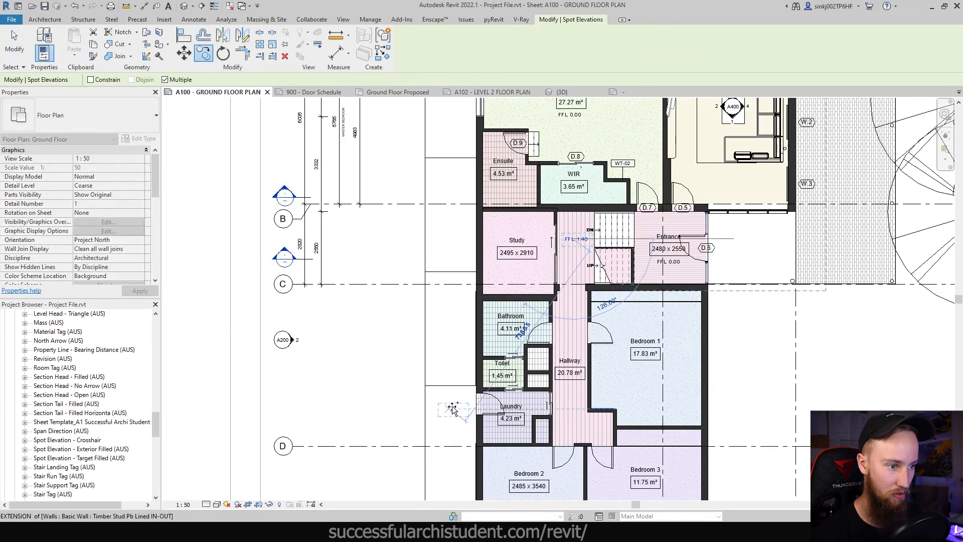
pyautogui.click(451, 410)
pyautogui.scroll(2, 457, 416)
pyautogui.moveTo(430, 383); pyautogui.dragTo(432, 382)
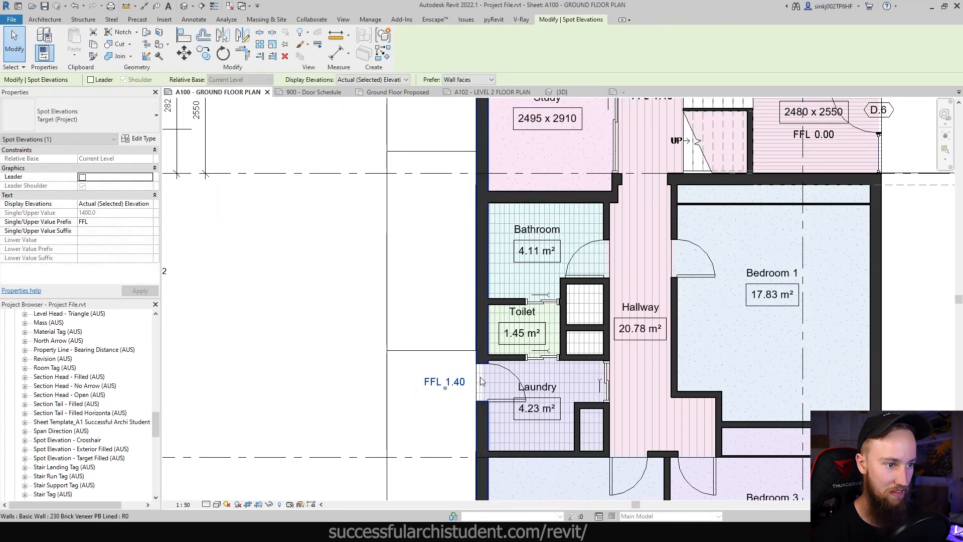
# Step: Copy the spot elevation outside the Laundry to the exterior platforms beside the Bathroom, the Study and the Master Bedroom
pyautogui.scroll(-2, 517, 391)
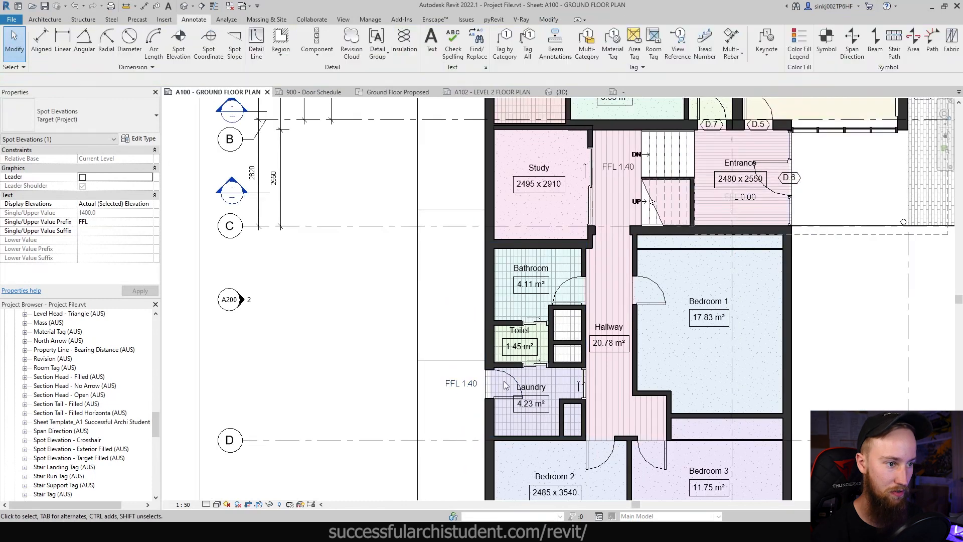
pyautogui.press('c')
pyautogui.press('c')
pyautogui.click(463, 388)
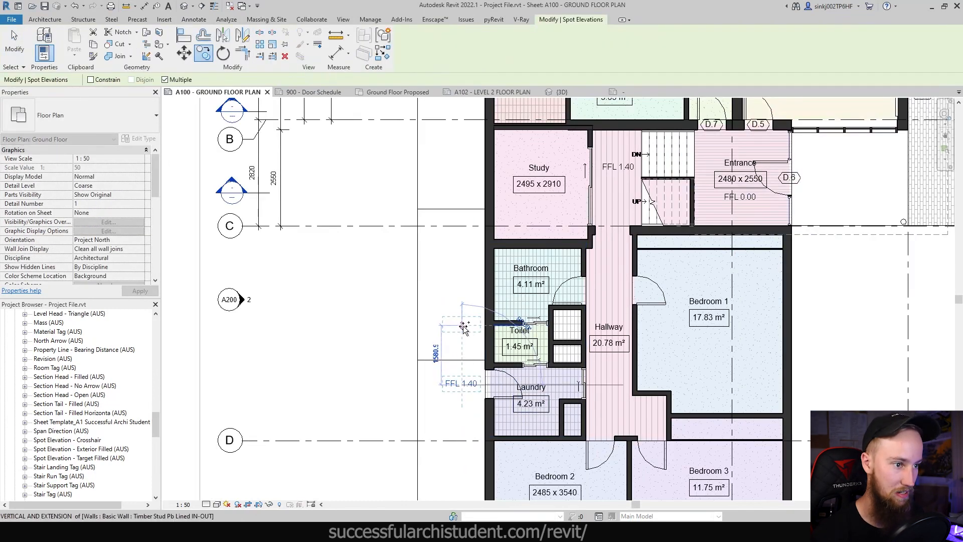
pyautogui.moveTo(463, 143); pyautogui.dragTo(467, 228, button='middle')
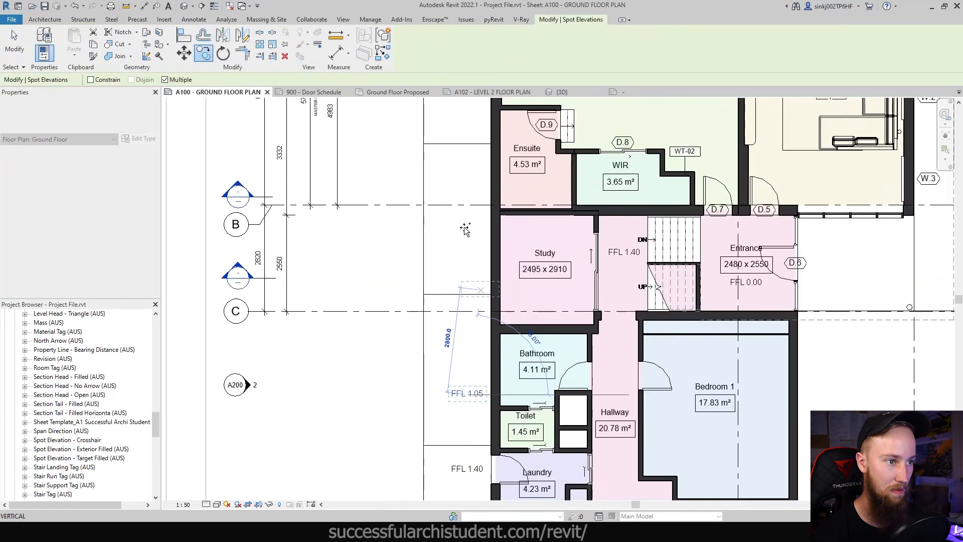
pyautogui.click(467, 228)
pyautogui.moveTo(500, 196); pyautogui.dragTo(569, 475, button='middle')
pyautogui.click(487, 185)
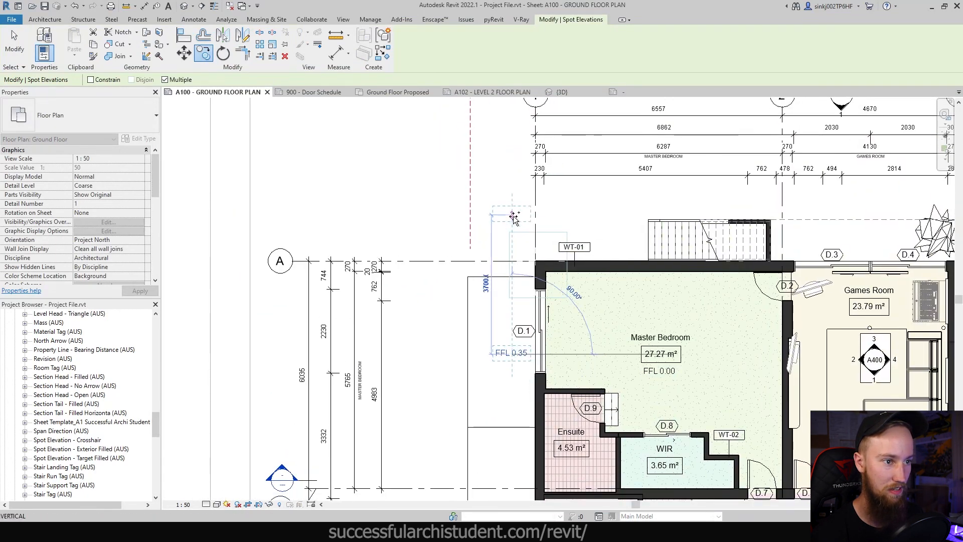
pyautogui.click(512, 215)
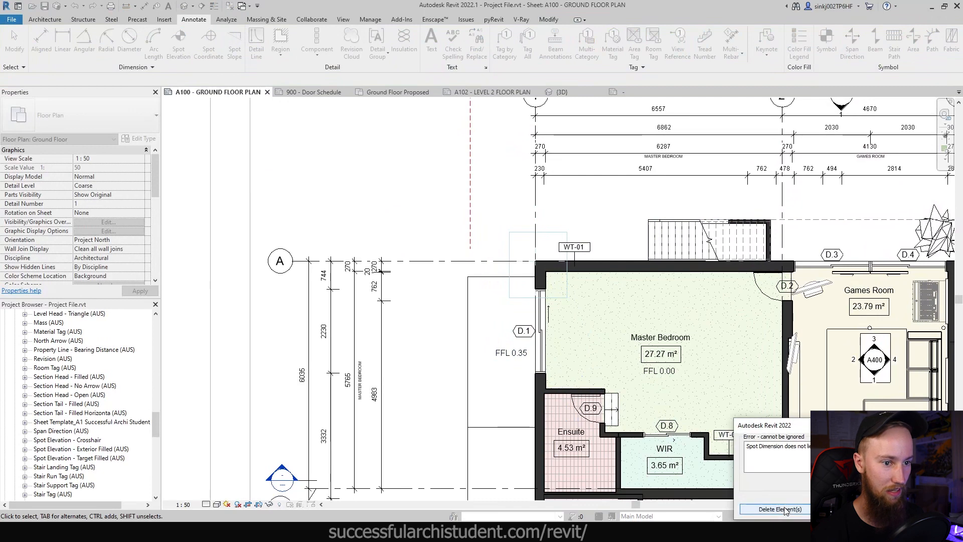
pyautogui.press('Escape')
# Step: Move the spot elevation outside the Bathroom up to about the middle of its exterior platform
pyautogui.scroll(-3, 521, 229)
pyautogui.moveTo(521, 229); pyautogui.dragTo(508, 177, button='middle')
pyautogui.scroll(-1, 508, 176)
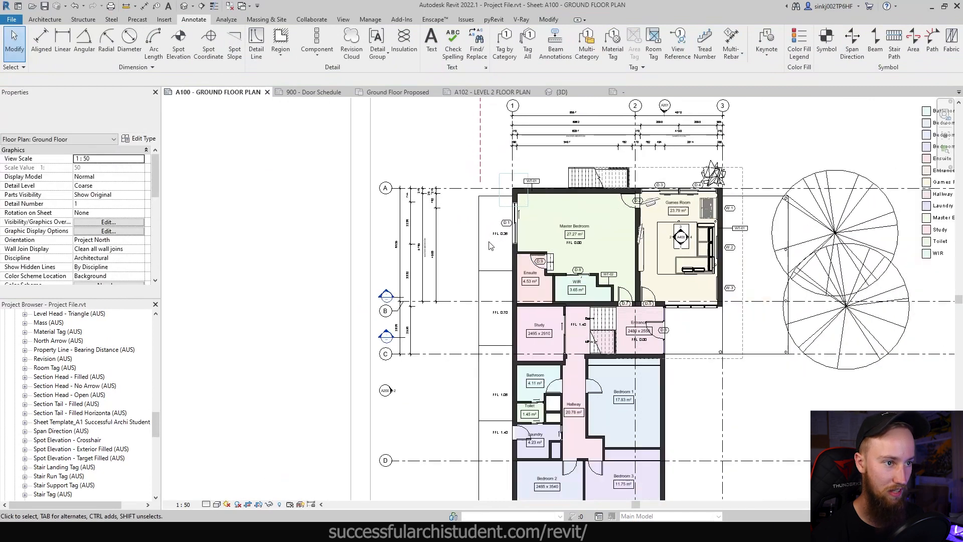
pyautogui.scroll(4, 489, 415)
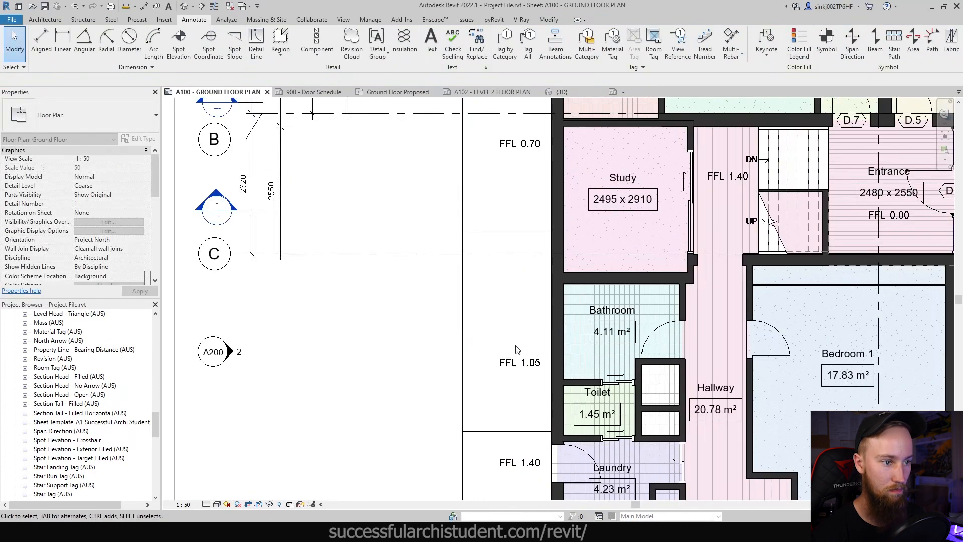
pyautogui.click(497, 397)
pyautogui.press('m')
pyautogui.press('v')
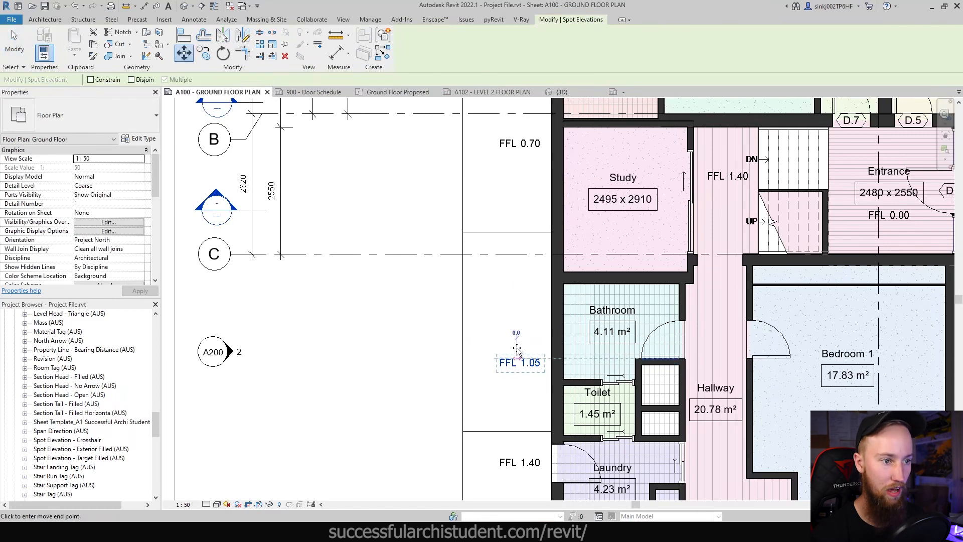
pyautogui.click(516, 360)
pyautogui.click(517, 319)
pyautogui.click(419, 347)
# Step: Switch to the A102 Level 2 floor plan sheet and activate its floor plan view for editing
pyautogui.scroll(-3, 419, 347)
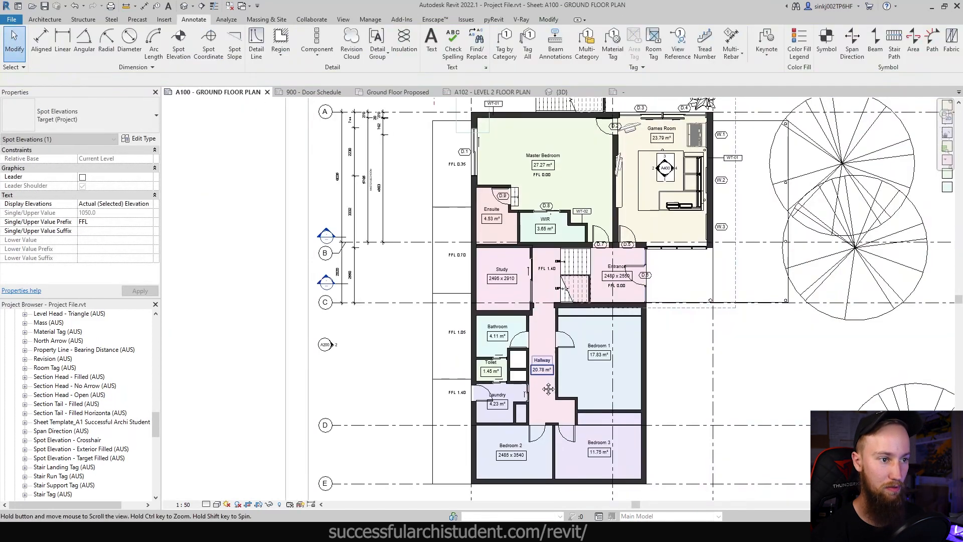
pyautogui.moveTo(548, 390); pyautogui.dragTo(536, 403, button='middle')
pyautogui.moveTo(702, 313); pyautogui.dragTo(657, 335, button='middle')
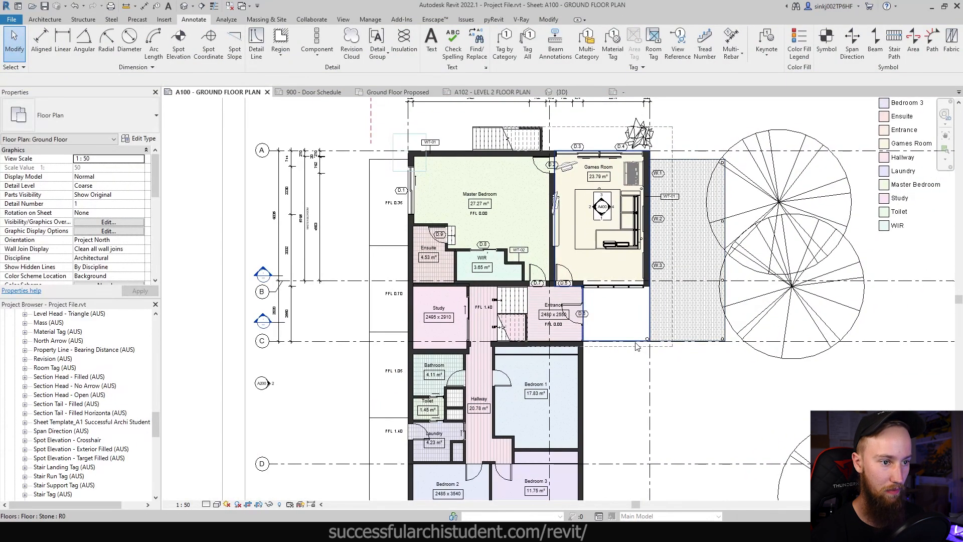
pyautogui.scroll(2, 658, 335)
pyautogui.click(498, 94)
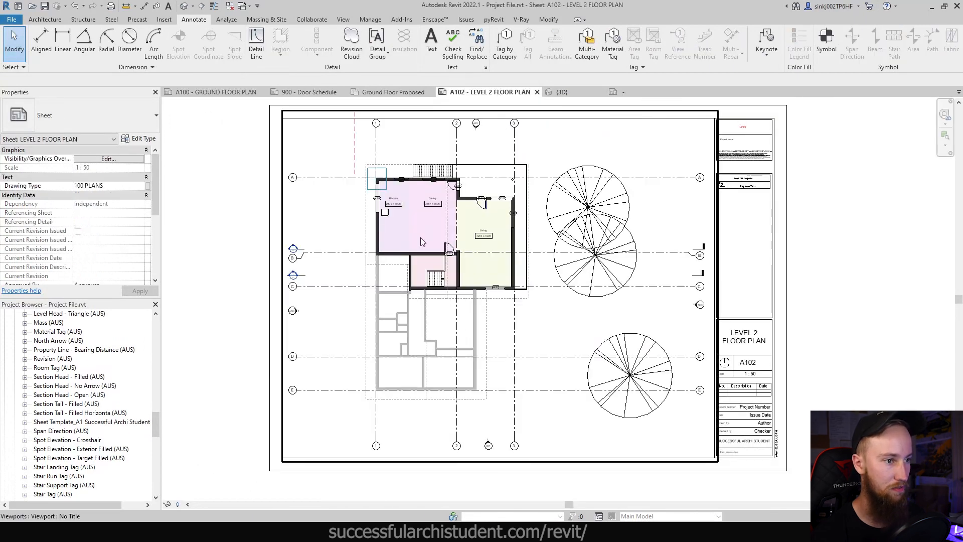
pyautogui.scroll(3, 408, 216)
pyautogui.moveTo(409, 213); pyautogui.dragTo(430, 272, button='middle')
pyautogui.doubleClick(429, 264)
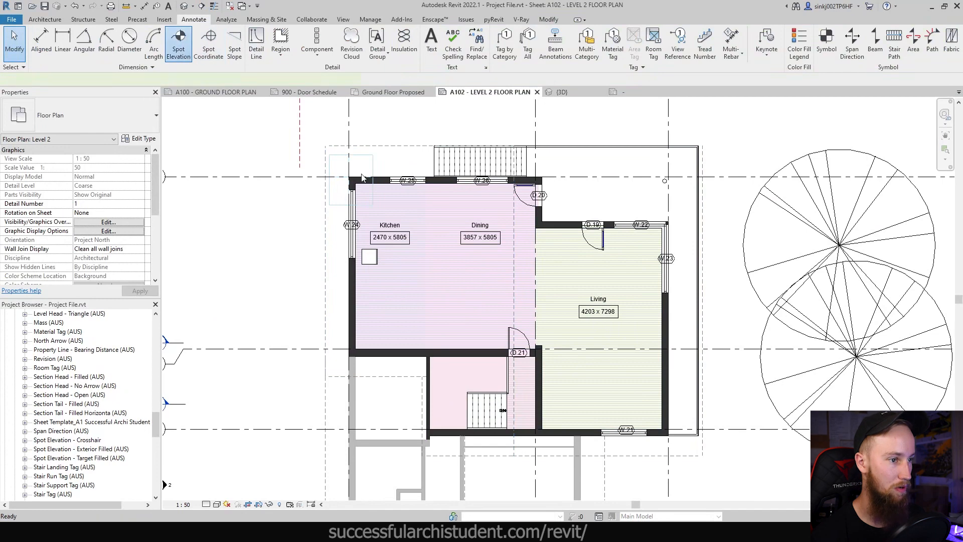
# Step: Place a spot elevation in the Kitchen, just below its room dimensions label
pyautogui.click(178, 43)
pyautogui.scroll(2, 384, 255)
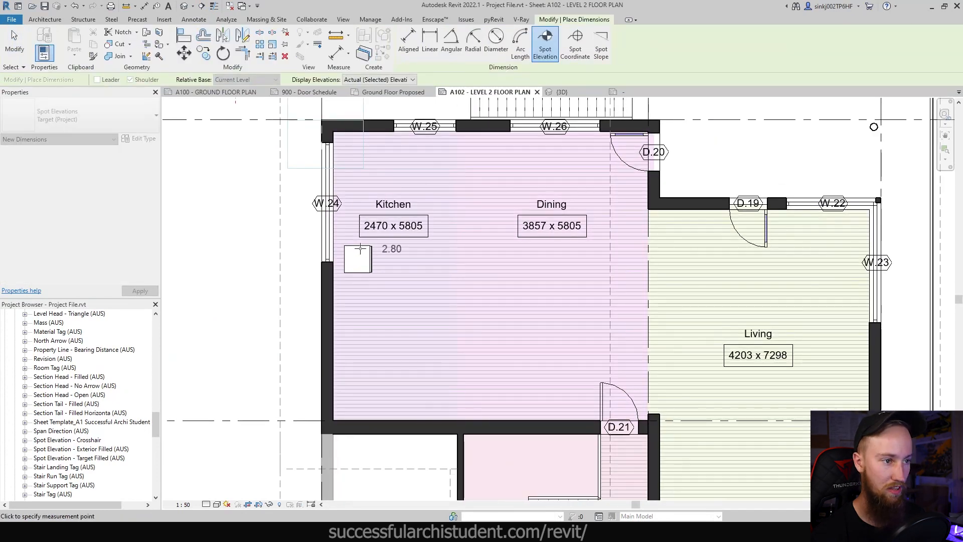
pyautogui.click(395, 251)
pyautogui.press('Escape')
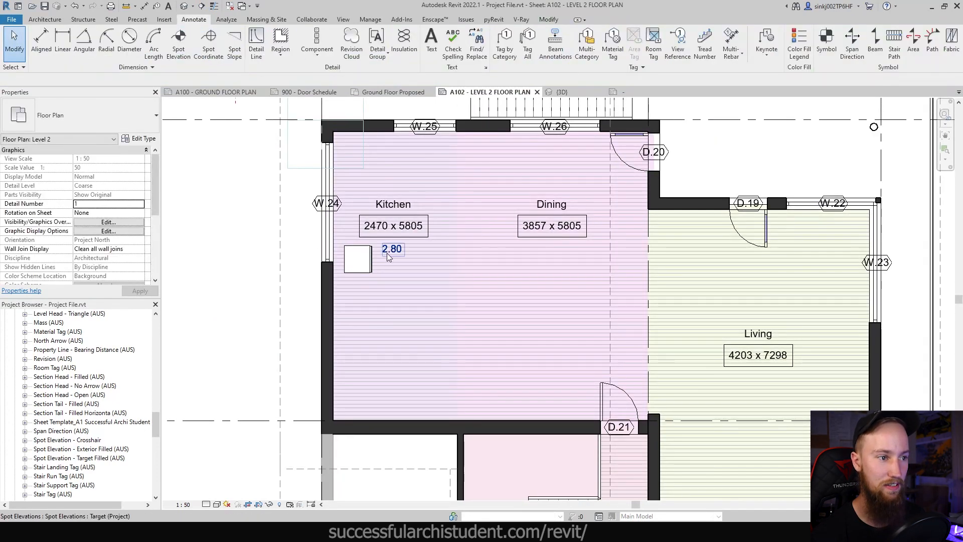
# Step: Change the Kitchen spot elevation's type to Target (Relative)
pyautogui.click(388, 254)
pyautogui.click(392, 255)
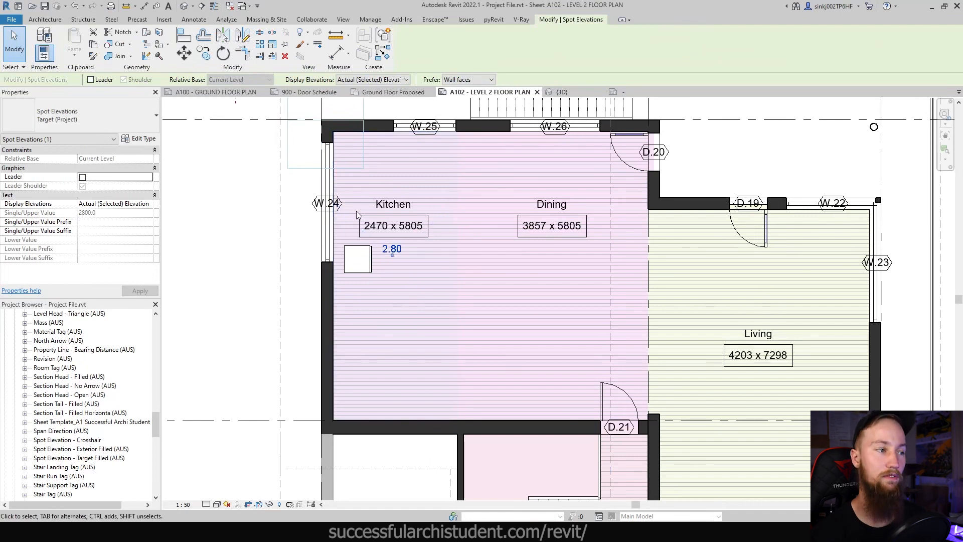
pyautogui.click(61, 123)
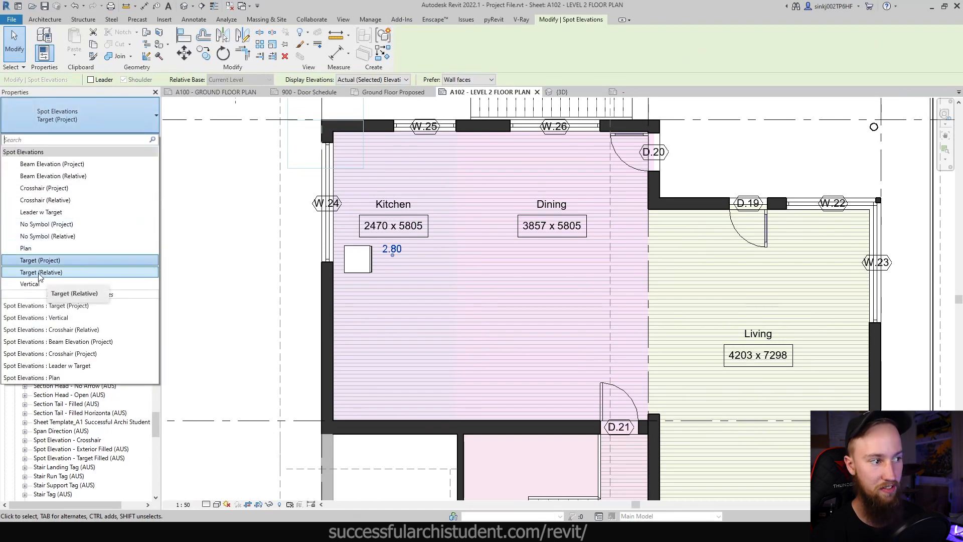
pyautogui.click(41, 272)
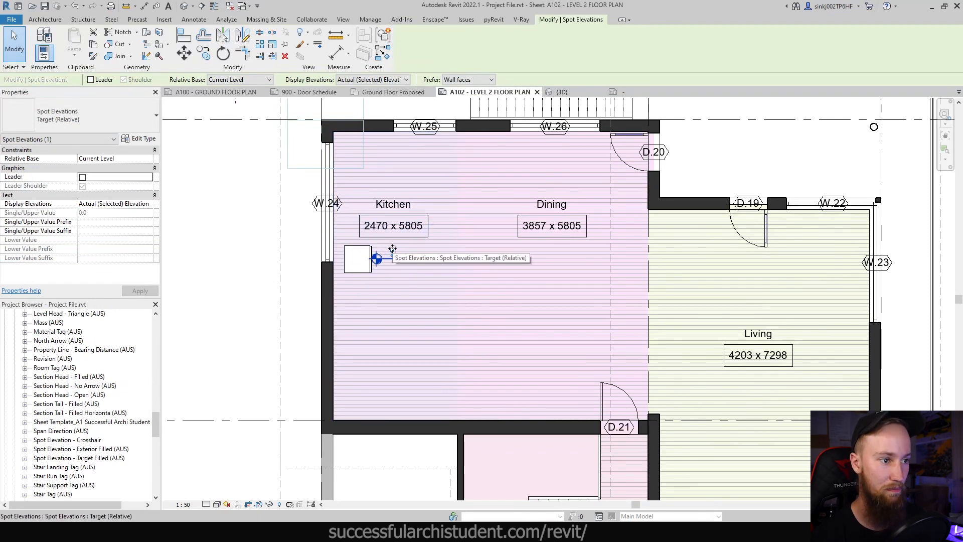
# Step: Duplicate the Target (Project) spot elevation type under the name Target (Relative 2)
pyautogui.click(137, 141)
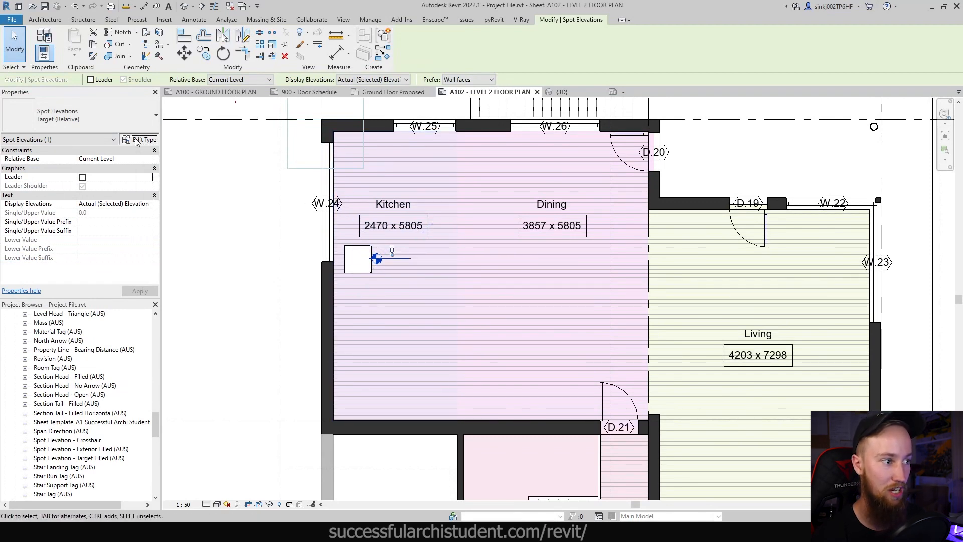
pyautogui.click(128, 175)
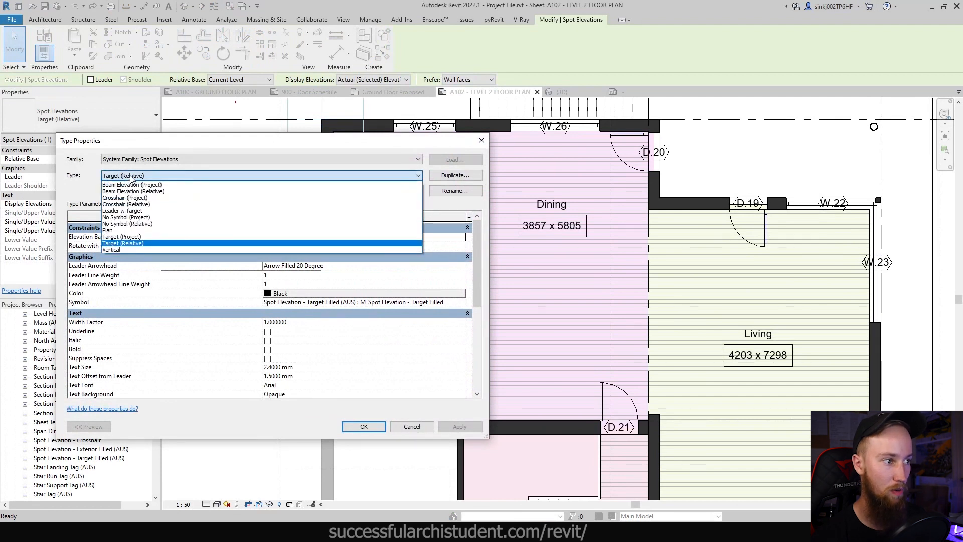
pyautogui.click(124, 236)
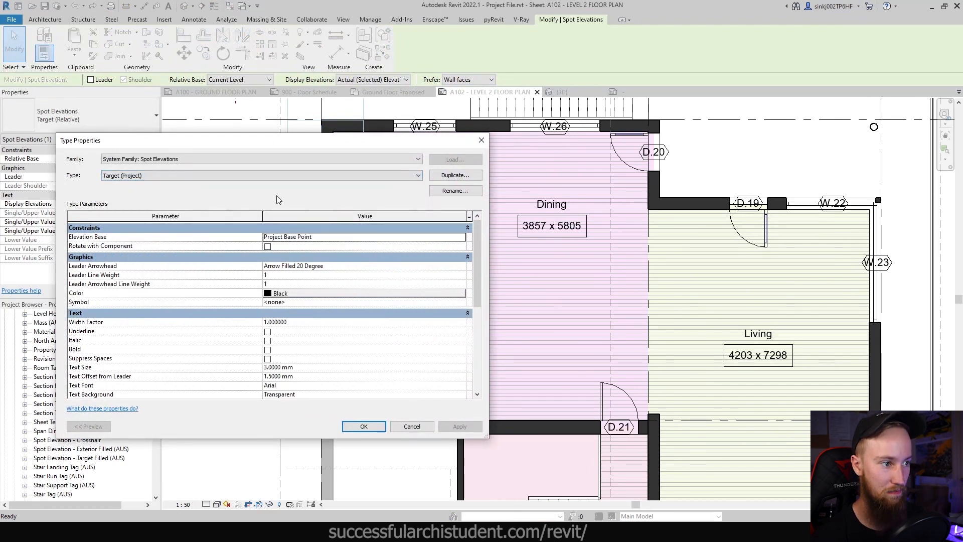
pyautogui.click(454, 175)
pyautogui.click(286, 282)
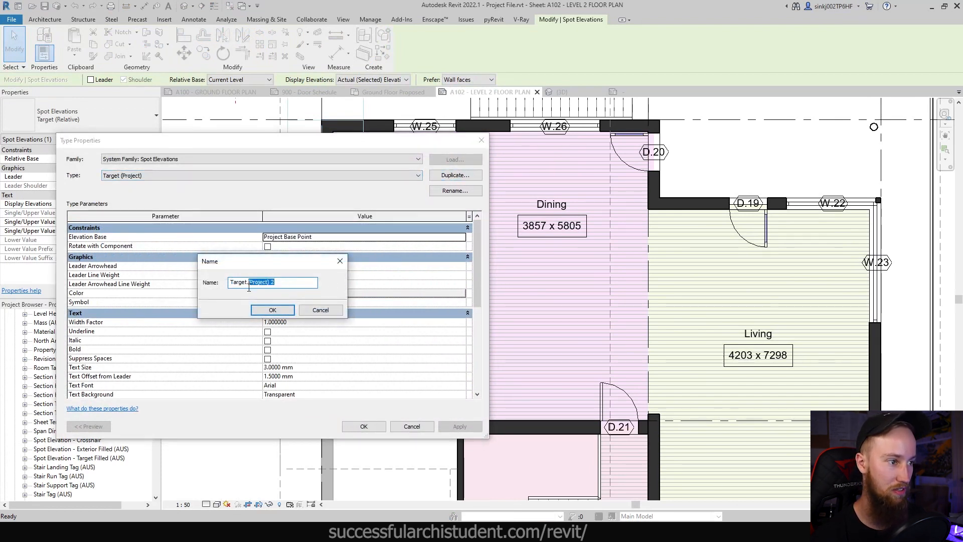
pyautogui.write('Relative (')
pyautogui.press('BackSpace')
pyautogui.write('2')
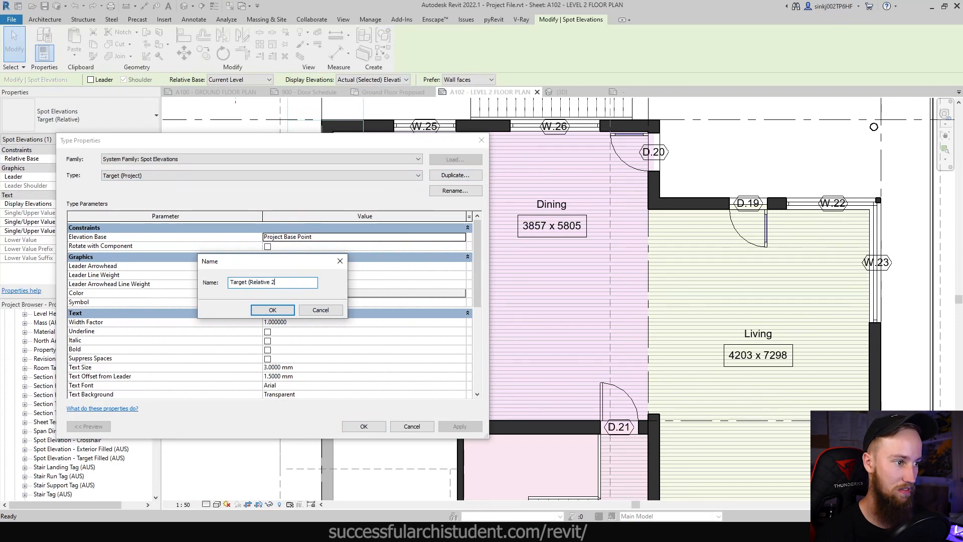
pyautogui.click(269, 311)
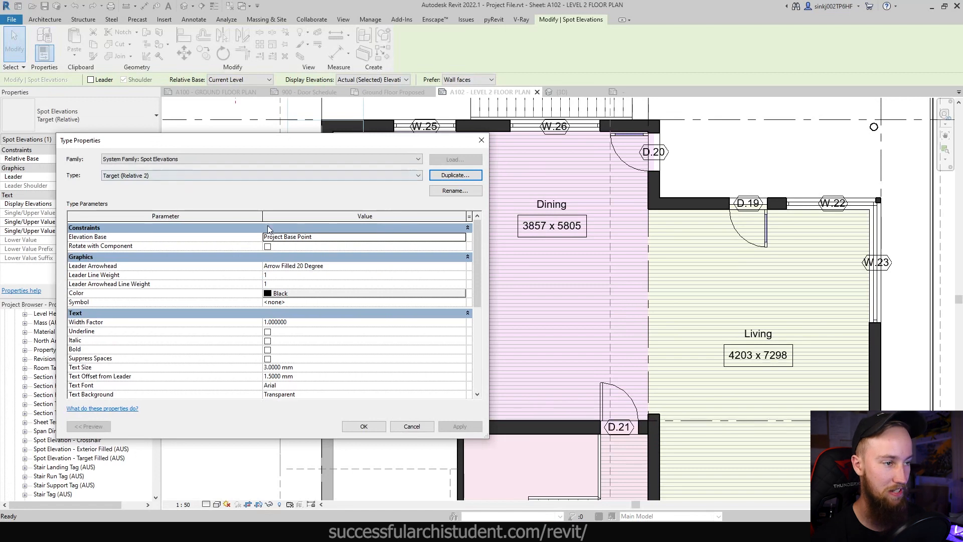
# Step: Set the elevation base of the Target (Relative 2) spot elevation type to Relative
pyautogui.click(461, 238)
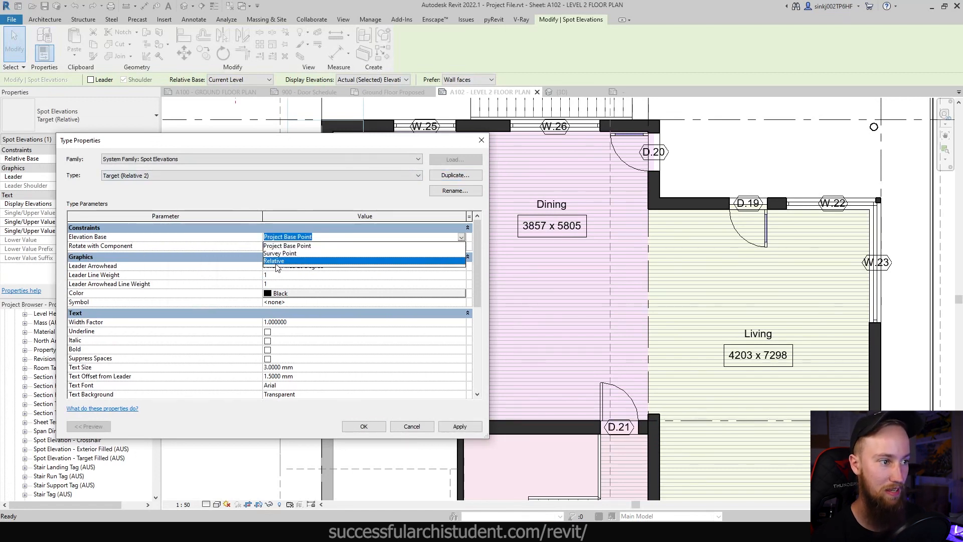
pyautogui.click(273, 261)
pyautogui.click(459, 427)
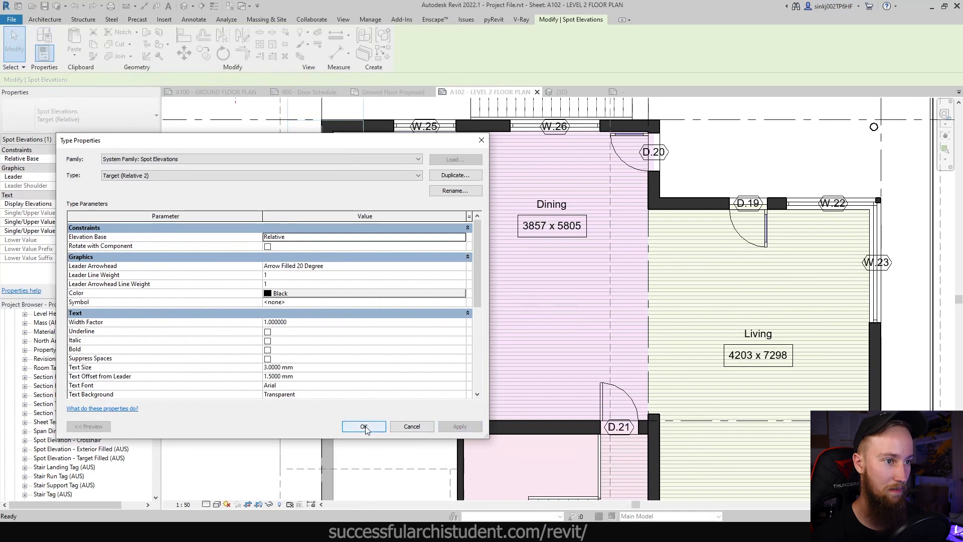
pyautogui.click(365, 426)
# Step: Give the Kitchen spot elevation the upper value prefix FFL and move it below the Dining room's dimensions label
pyautogui.click(116, 223)
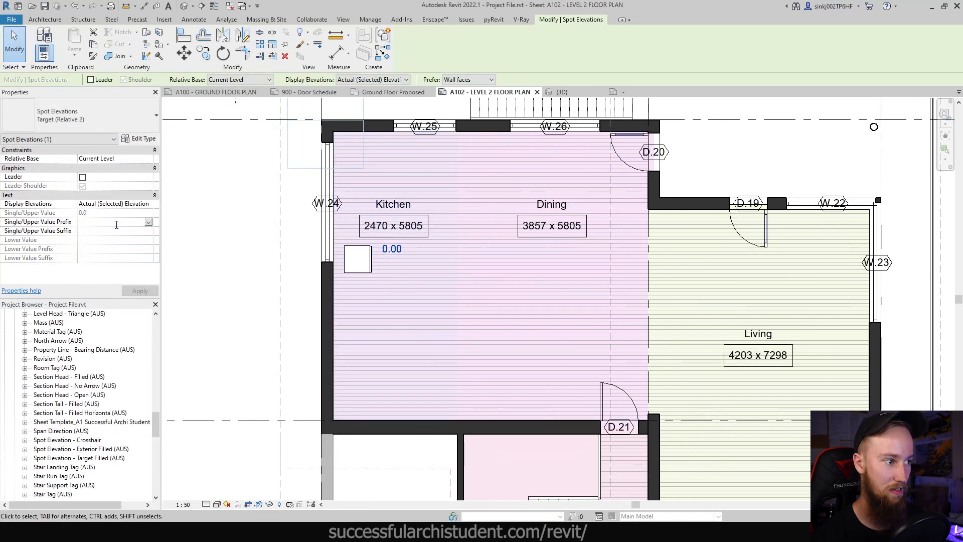
pyautogui.write('FL')
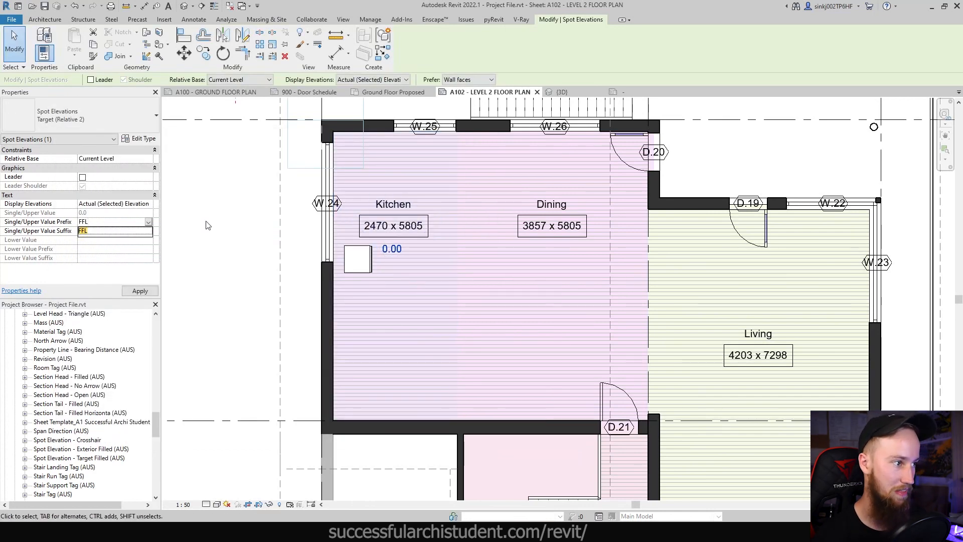
pyautogui.moveTo(394, 257); pyautogui.dragTo(566, 252)
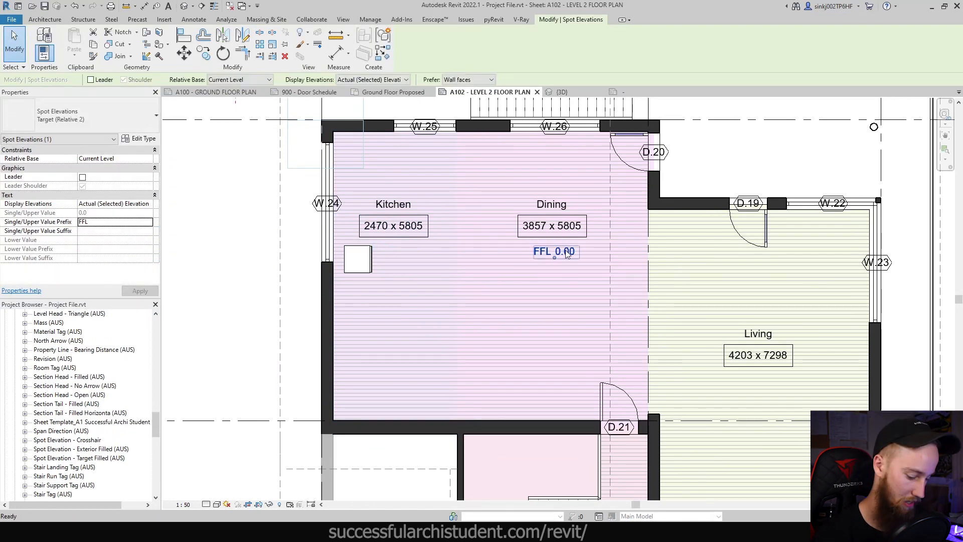
# Step: Copy the Dining FFL spot elevation onto the exterior deck beside door D.20
pyautogui.scroll(-2, 566, 252)
pyautogui.press('c')
pyautogui.press('o')
pyautogui.click(557, 247)
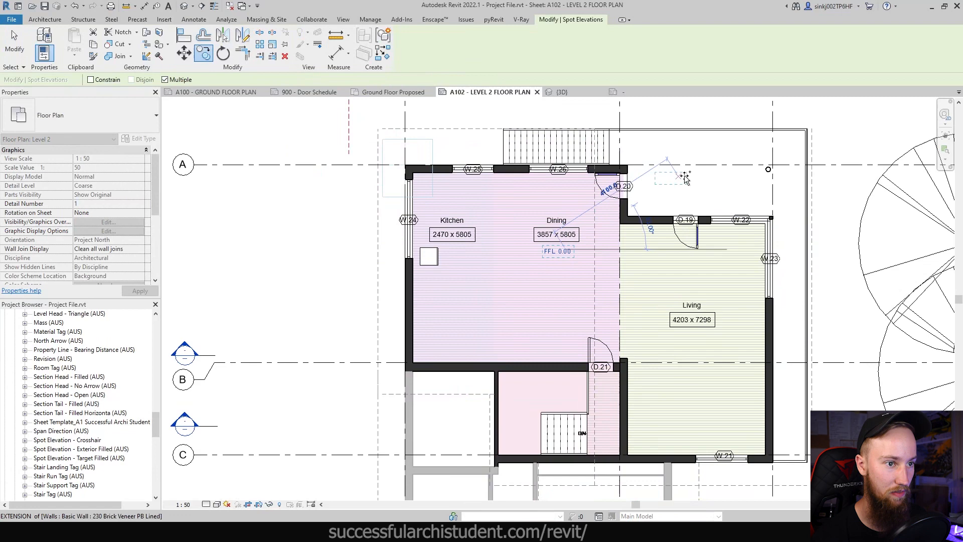
pyautogui.click(662, 193)
pyautogui.press('Escape')
pyautogui.scroll(3, 75, 408)
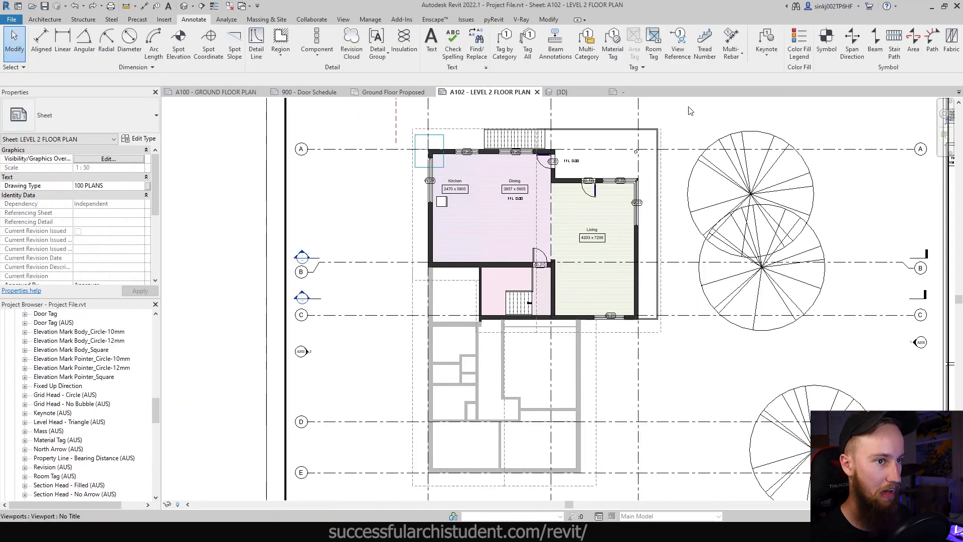
# Step: Close the Spot Elevation - Target Filled (AUS) family without saving its changes
pyautogui.click(638, 94)
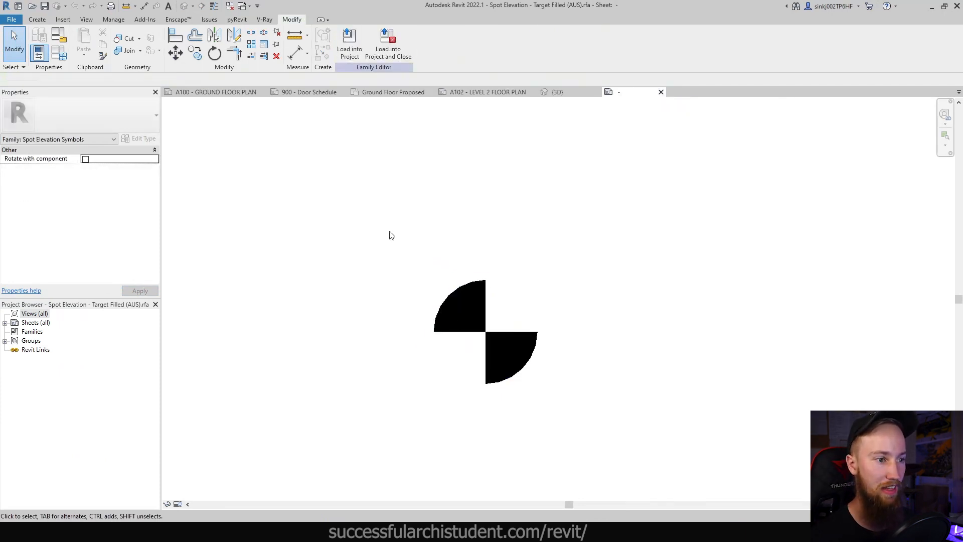
pyautogui.moveTo(379, 206); pyautogui.dragTo(636, 416)
pyautogui.click(661, 91)
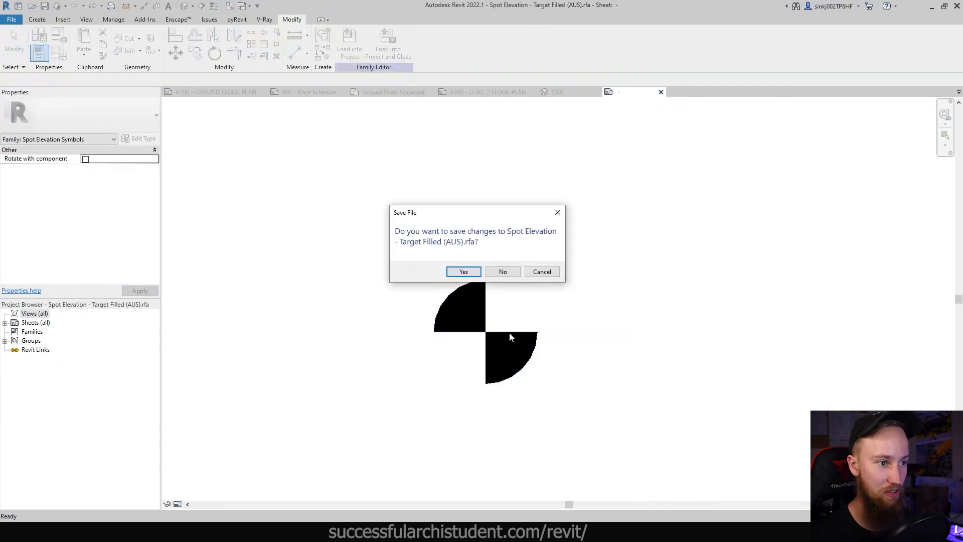
pyautogui.click(503, 271)
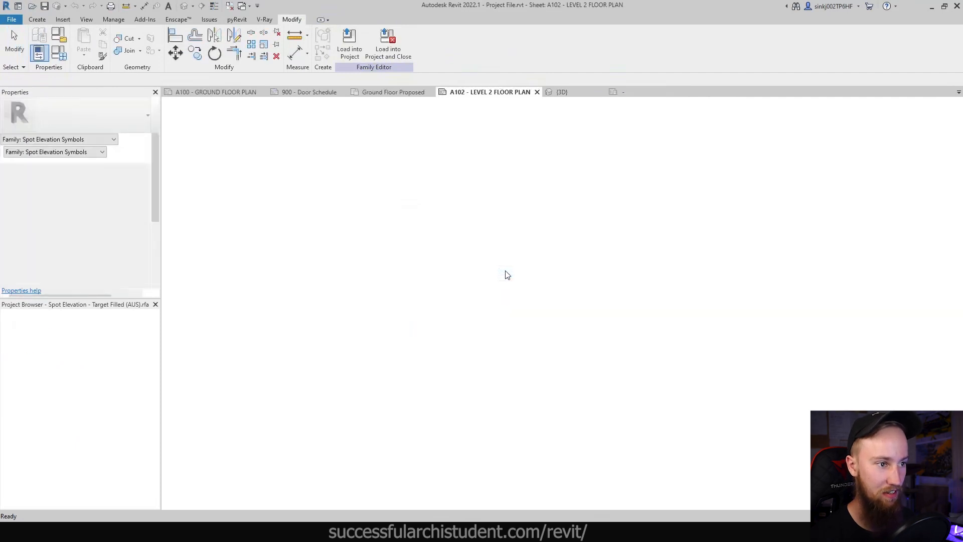
# Step: Check which grid type grid B uses on the Level 2 plan
pyautogui.scroll(3, 298, 283)
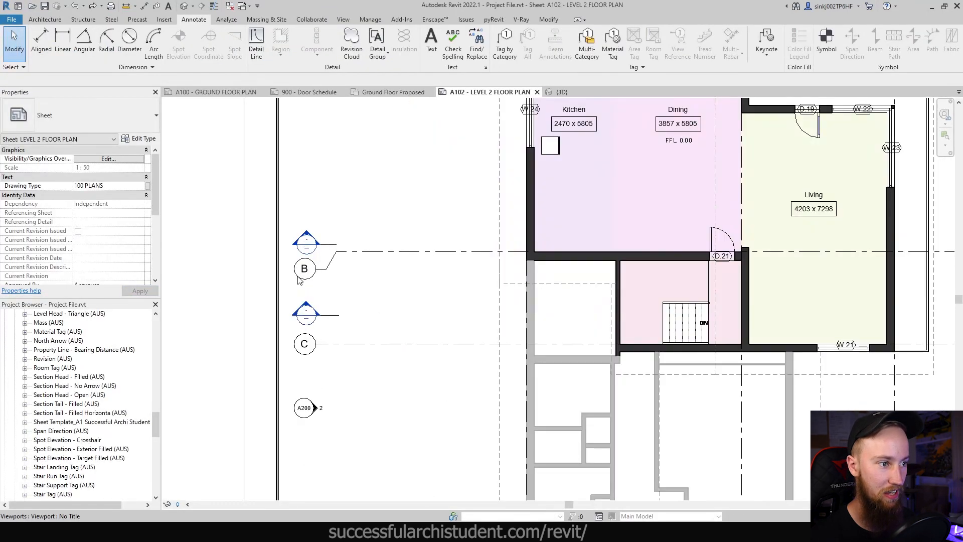
pyautogui.click(303, 277)
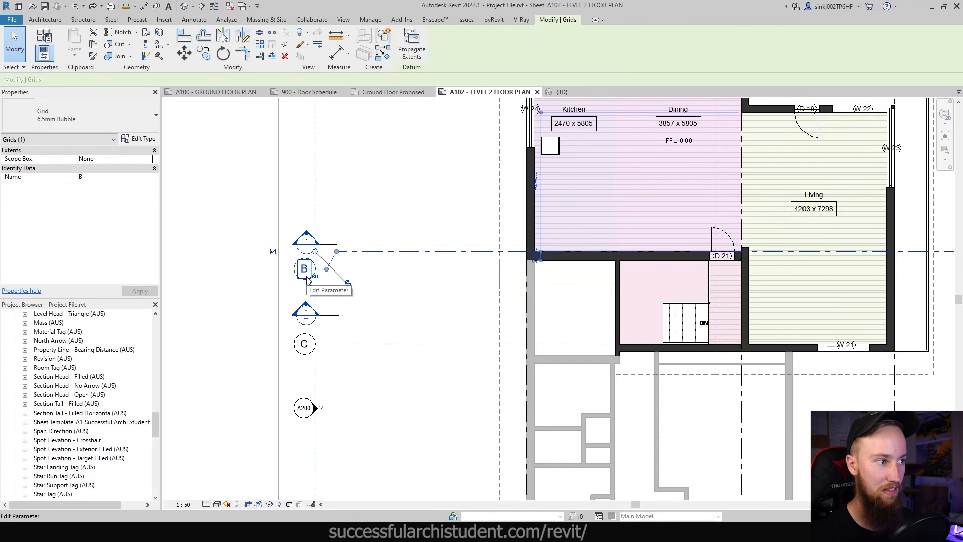
pyautogui.click(75, 119)
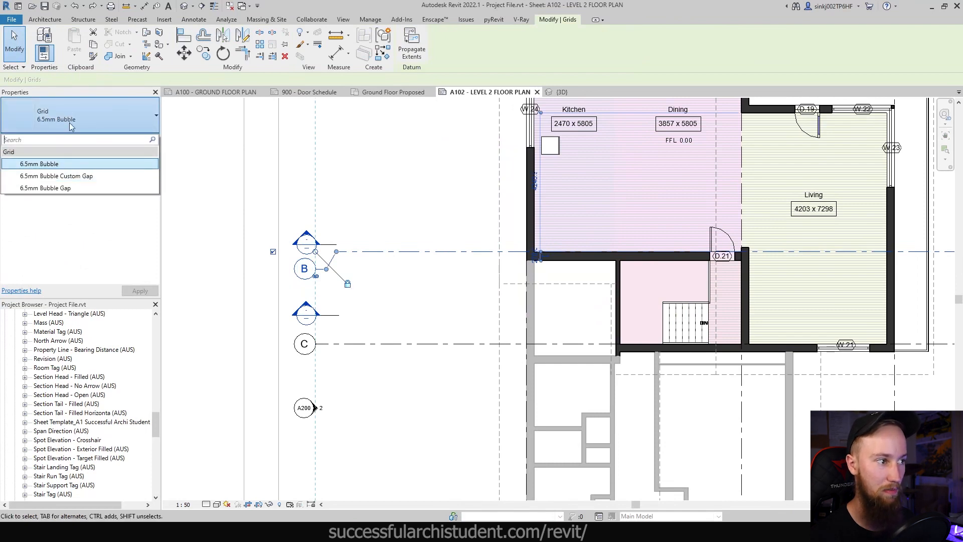
pyautogui.click(60, 164)
# Step: Find the Grid Head - Circle (AUS) annotation family in the project and open it for editing
pyautogui.scroll(1, 85, 386)
pyautogui.scroll(2, 85, 386)
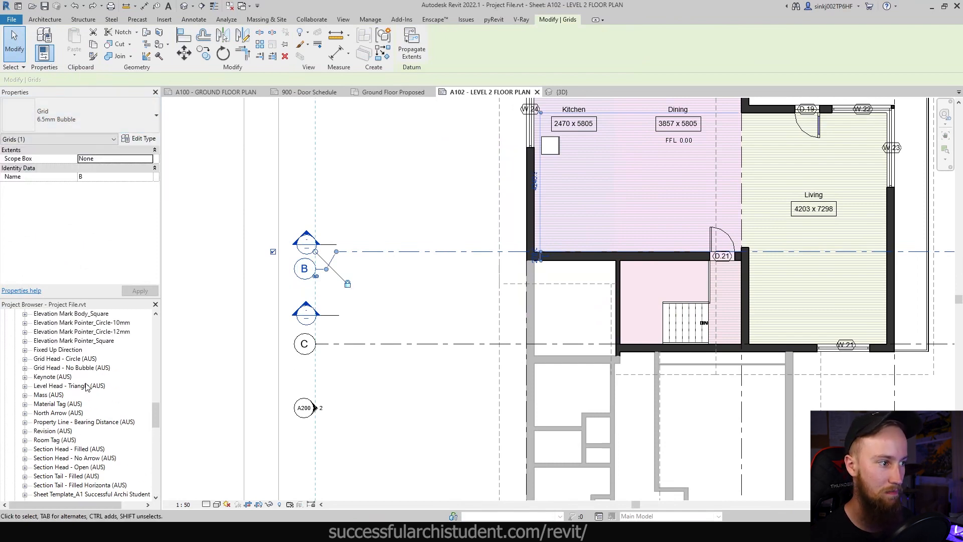
pyautogui.click(45, 372)
pyautogui.scroll(4, 40, 368)
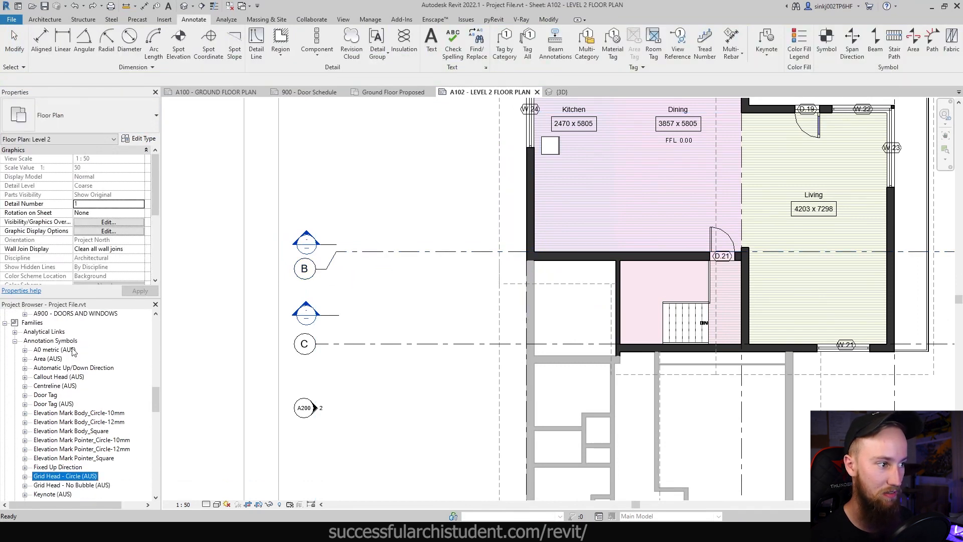
pyautogui.scroll(-2, 70, 381)
pyautogui.rightClick(62, 440)
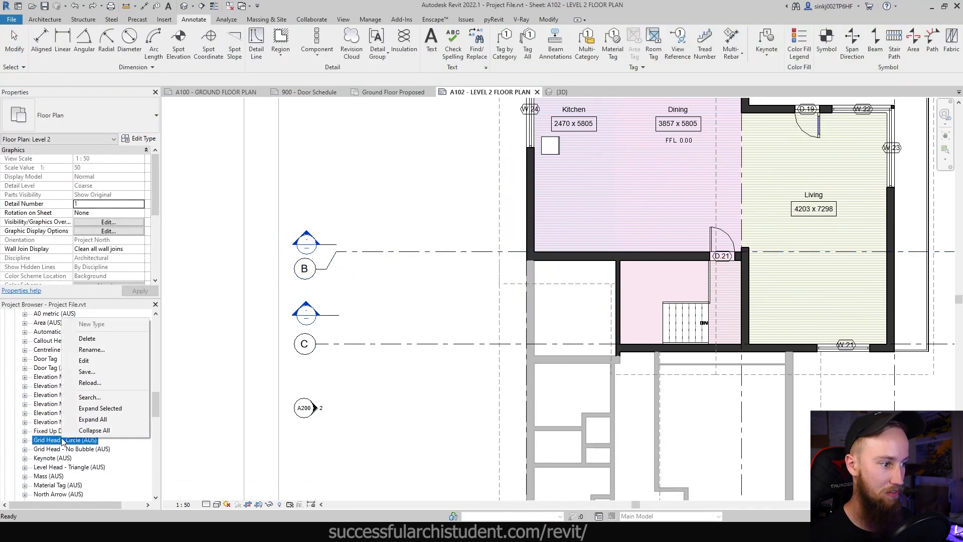
pyautogui.click(331, 260)
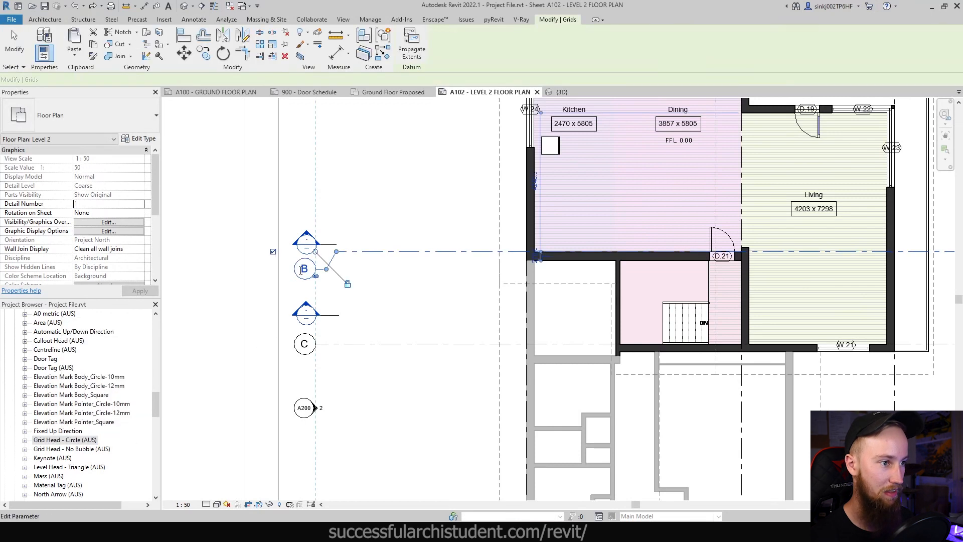
pyautogui.click(82, 440)
pyautogui.rightClick(82, 440)
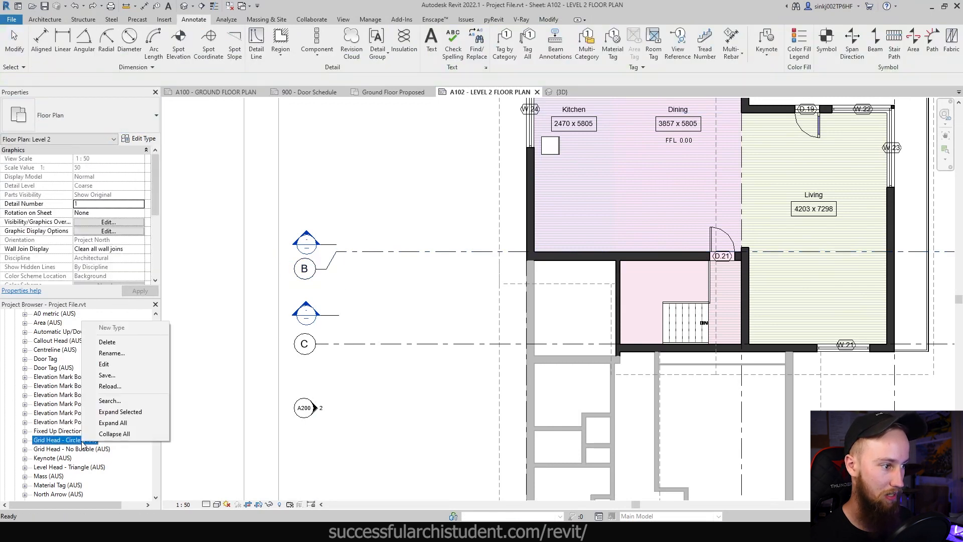
pyautogui.click(114, 365)
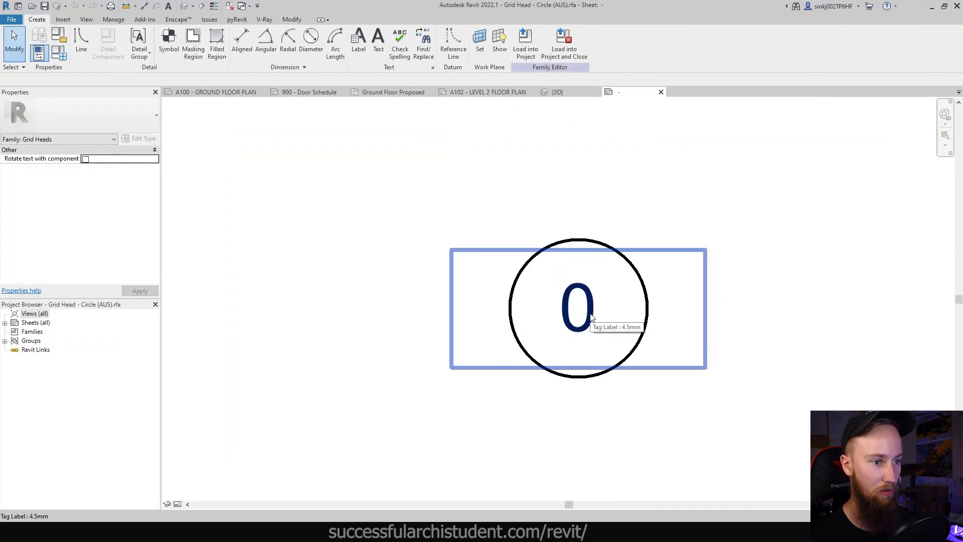
# Step: Set the text size of the grid head's 4.5mm tag label type to 2 mm
pyautogui.click(592, 319)
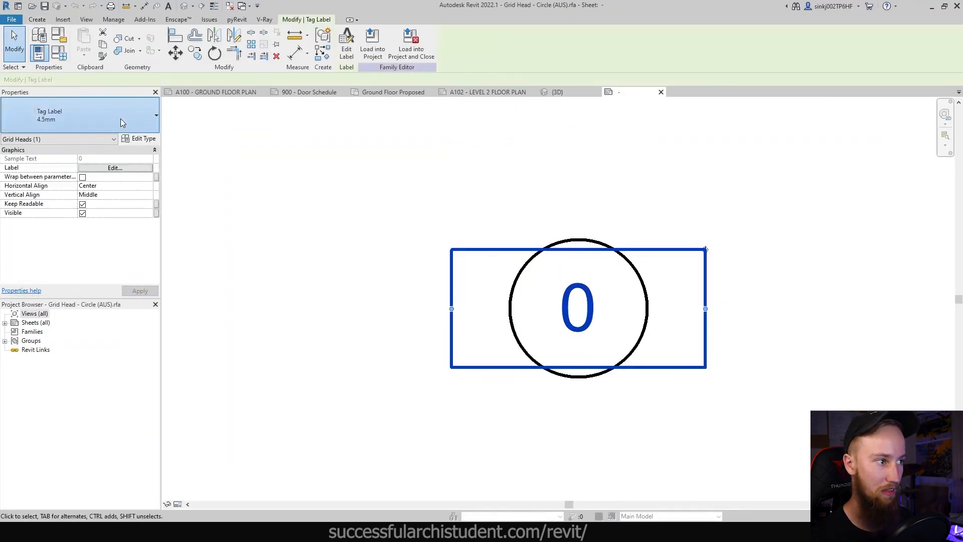
pyautogui.click(141, 139)
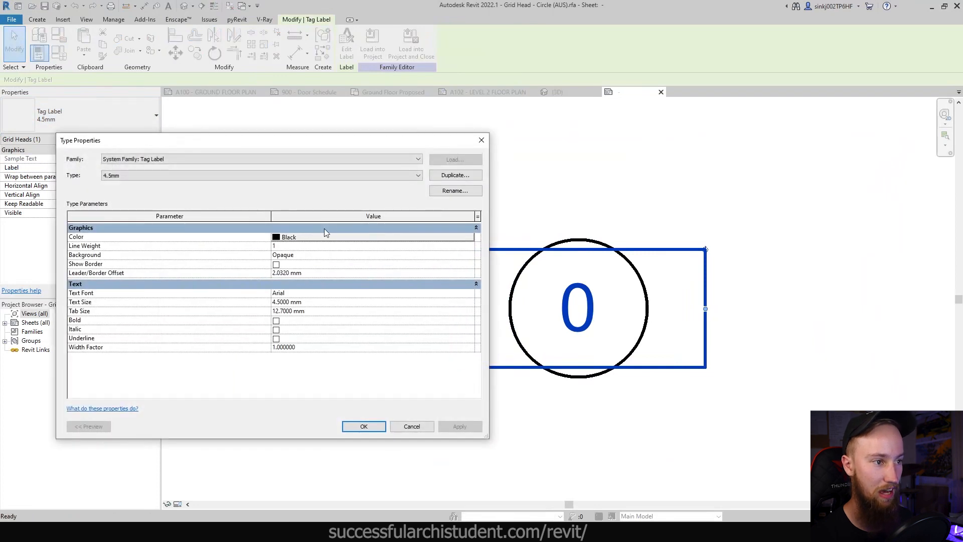
pyautogui.click(307, 303)
pyautogui.write('2')
pyautogui.press('Return')
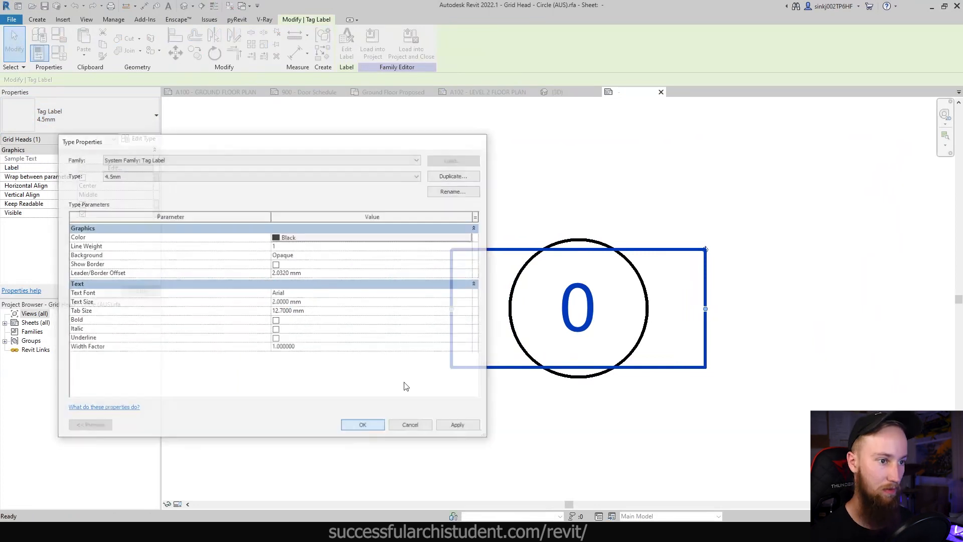
# Step: Load the edited grid head family into Project File.rvt, overwriting the existing version
pyautogui.click(569, 206)
pyautogui.click(353, 51)
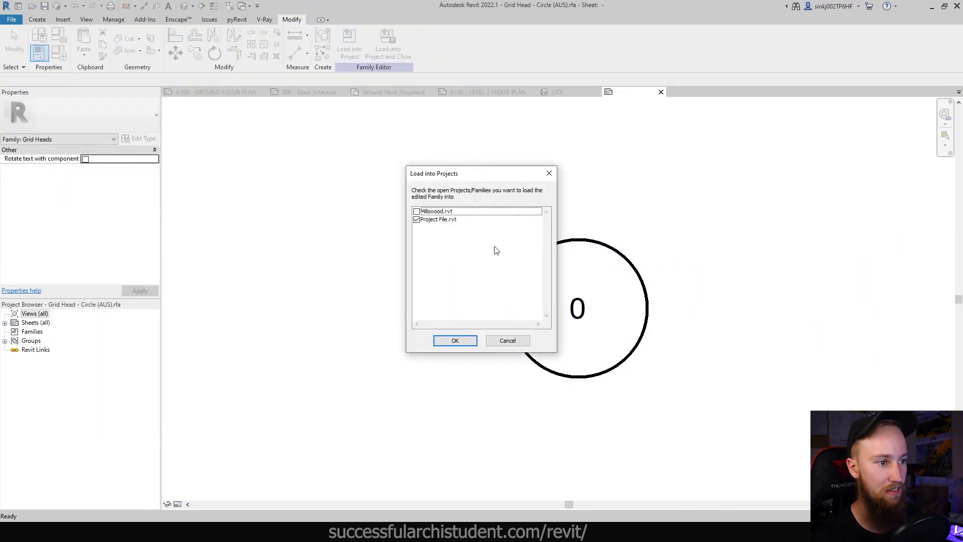
pyautogui.click(455, 340)
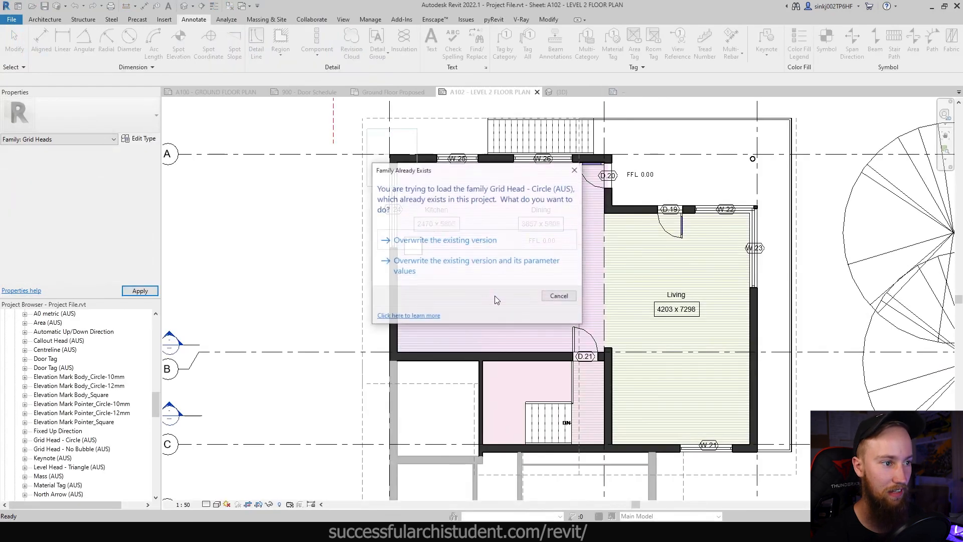
pyautogui.click(439, 241)
# Step: Examine the grid bubble text around the Level 2 floor plan and the annotation families available in the project
pyautogui.scroll(5, 324, 345)
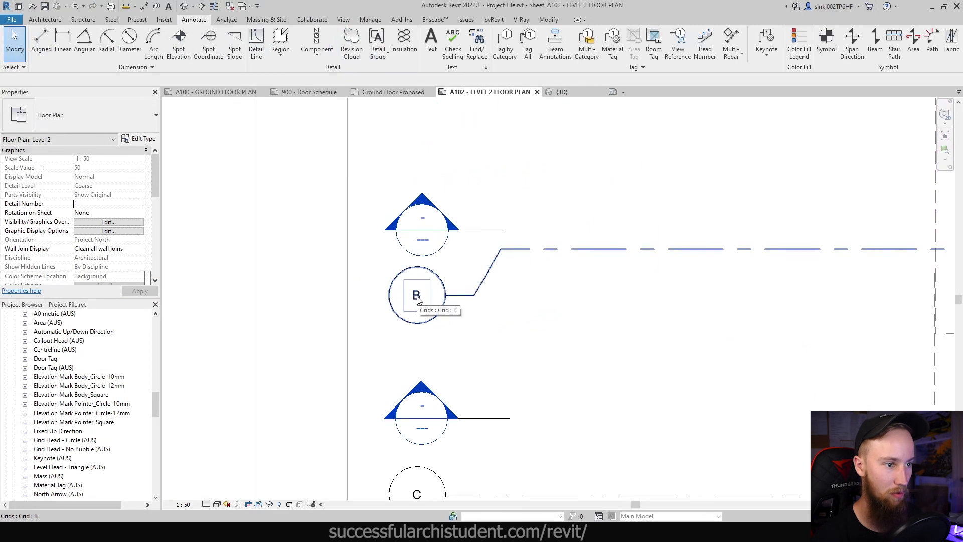
pyautogui.click(433, 301)
pyautogui.scroll(-2, 421, 301)
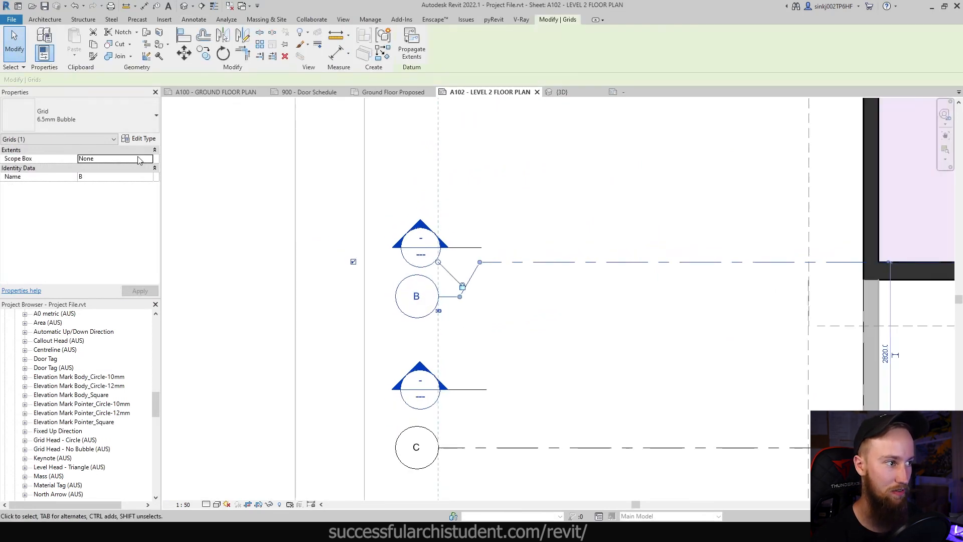
pyautogui.scroll(-3, 507, 231)
pyautogui.press('Escape')
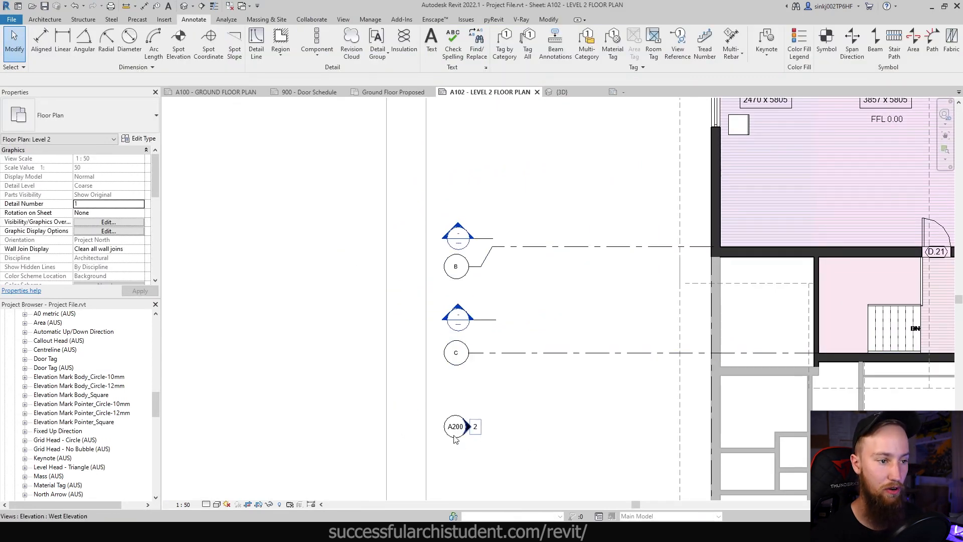
pyautogui.scroll(-3, 490, 412)
pyautogui.moveTo(594, 380); pyautogui.dragTo(410, 283, button='middle')
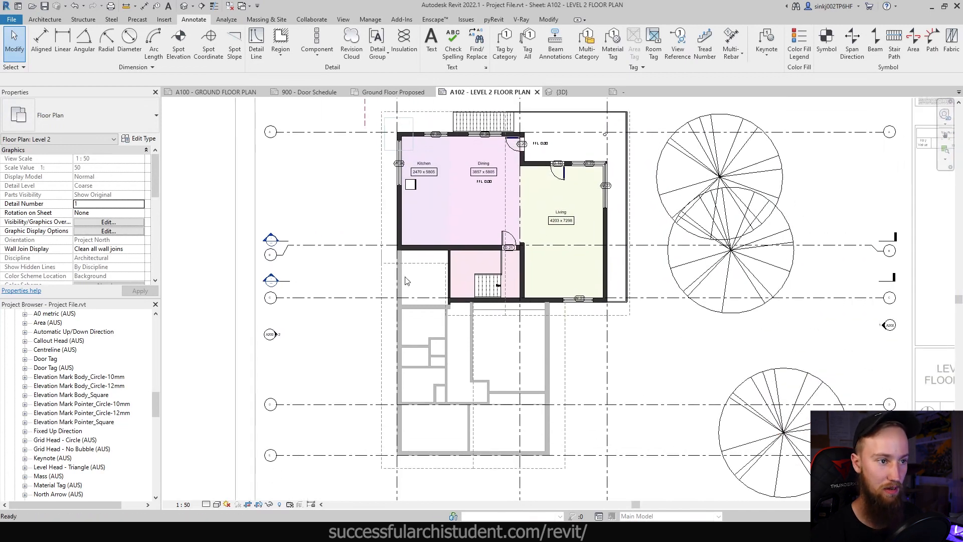
pyautogui.scroll(2, 67, 381)
pyautogui.scroll(-2, 67, 382)
pyautogui.scroll(-2, 67, 382)
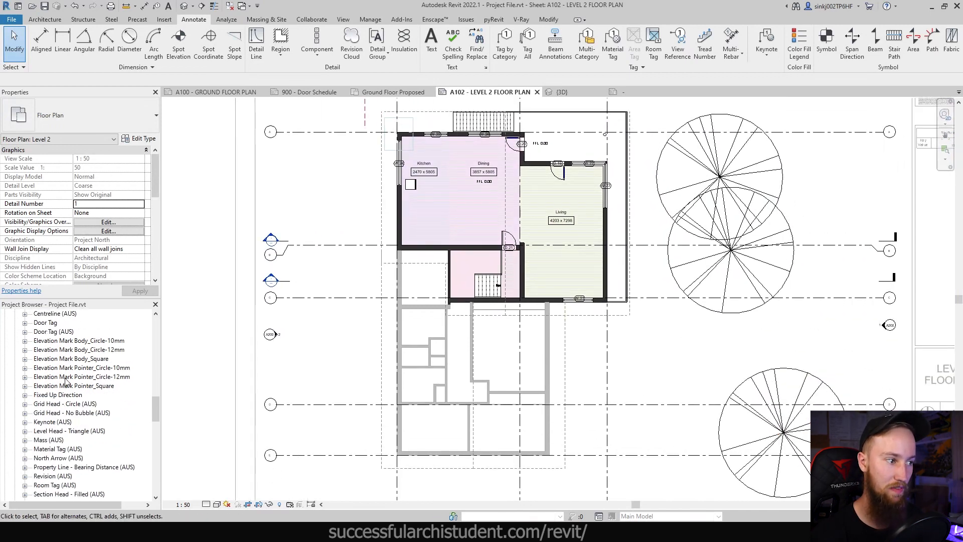
pyautogui.scroll(-4, 63, 383)
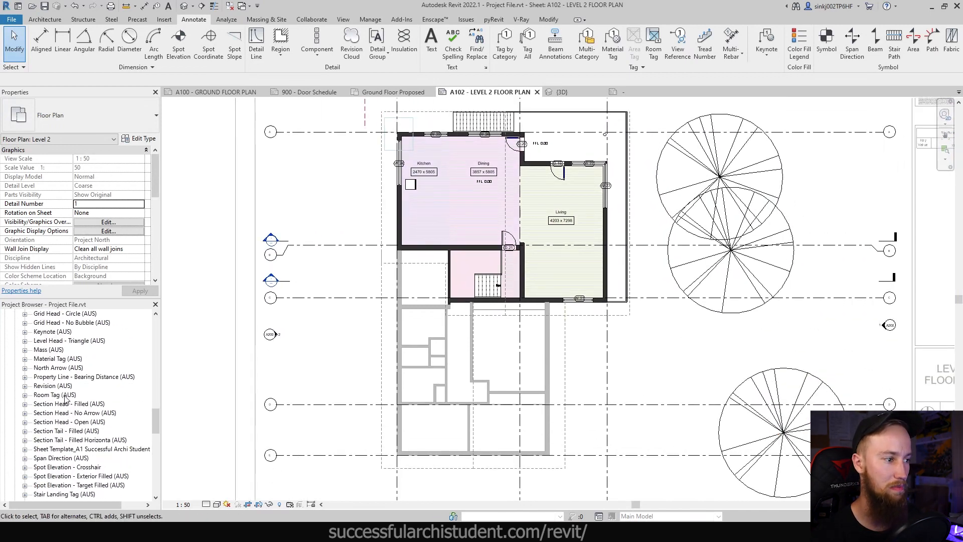
pyautogui.scroll(3, 67, 386)
pyautogui.moveTo(531, 268); pyautogui.dragTo(555, 351, button='middle')
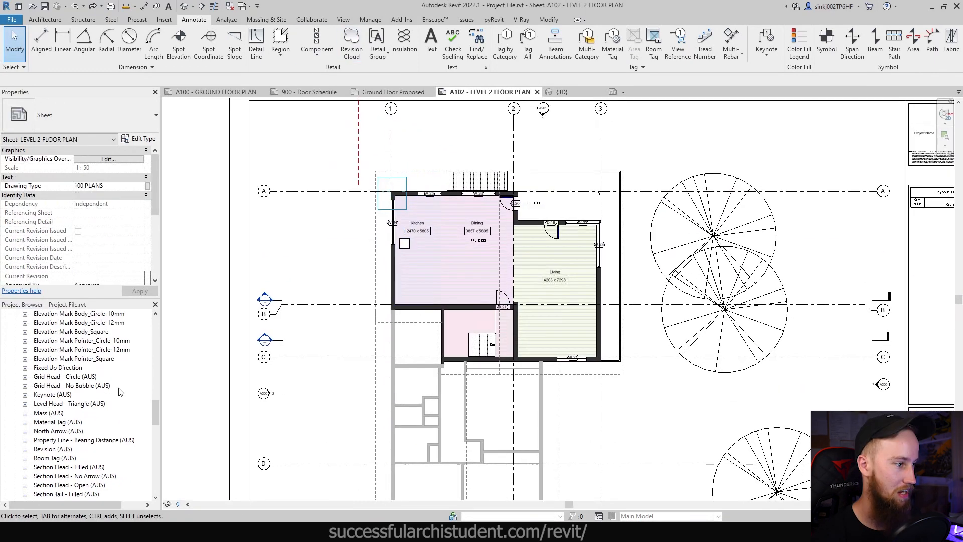
# Step: Collapse the project's Families list, open sheet A200 - EAST/WEST ELEVATIONS and activate its East Elevation view for editing
pyautogui.scroll(7, 88, 401)
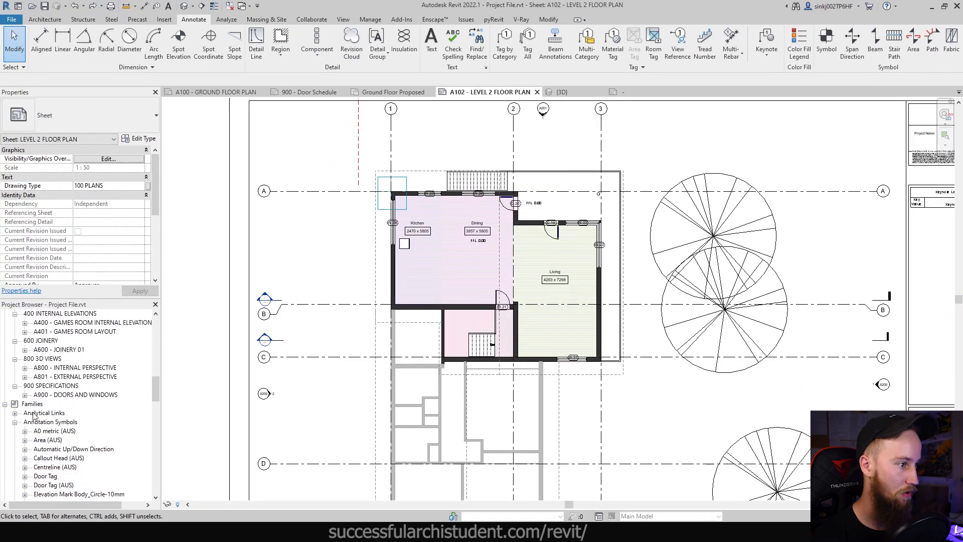
pyautogui.click(6, 404)
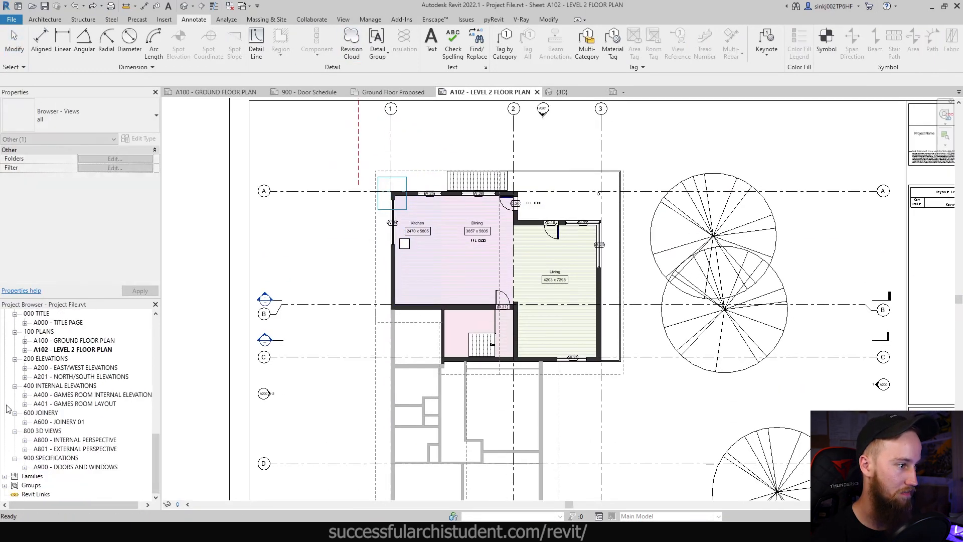
pyautogui.doubleClick(89, 368)
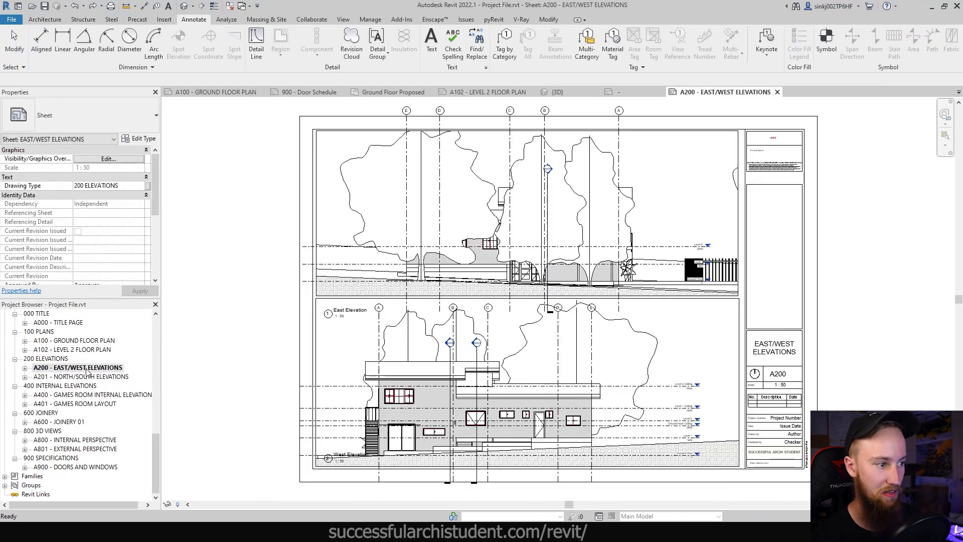
pyautogui.doubleClick(485, 229)
pyautogui.scroll(3, 485, 228)
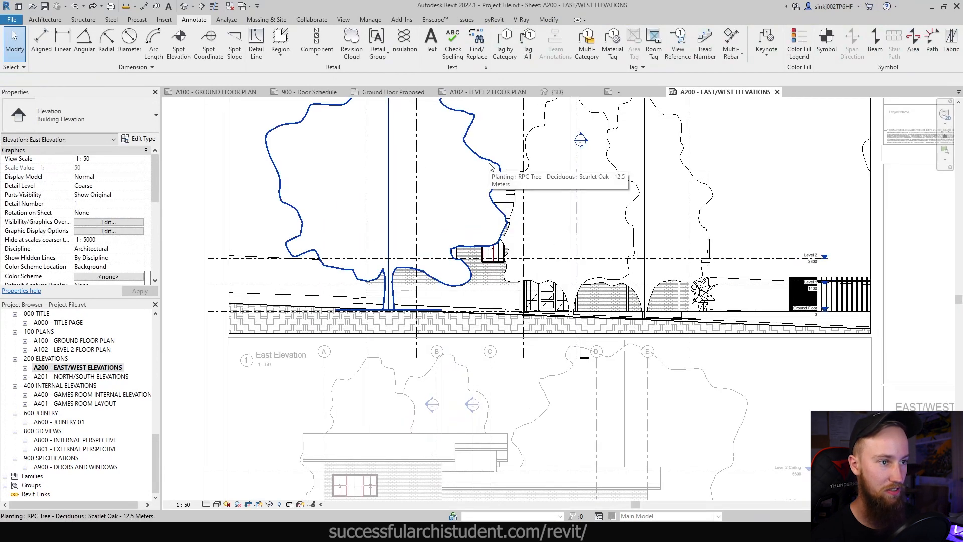
# Step: In the East Elevation's visibility/graphic overrides, set the Planting category's surface transparency to 90%
pyautogui.scroll(-2, 602, 222)
pyautogui.moveTo(647, 221); pyautogui.dragTo(645, 318, button='middle')
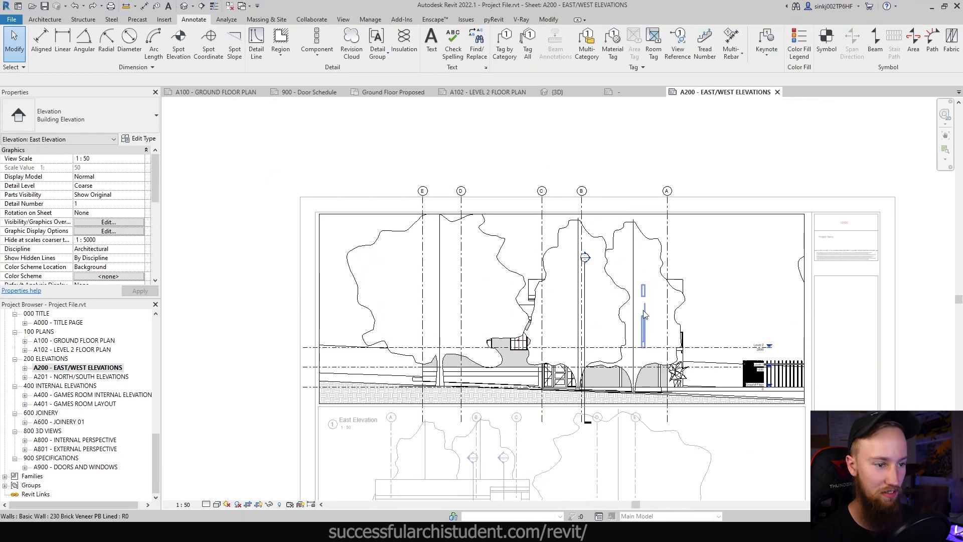
pyautogui.scroll(-5, 106, 234)
pyautogui.press('v')
pyautogui.press('v')
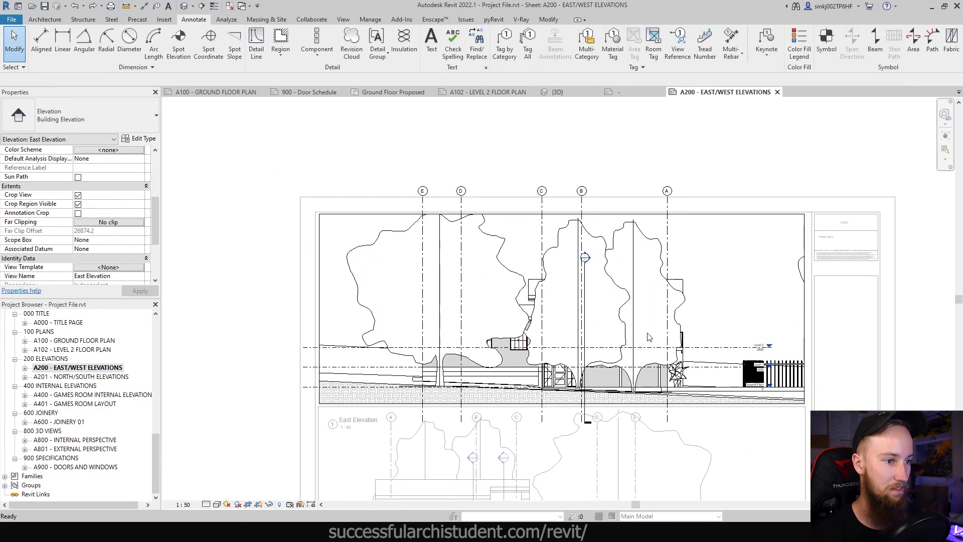
pyautogui.click(106, 183)
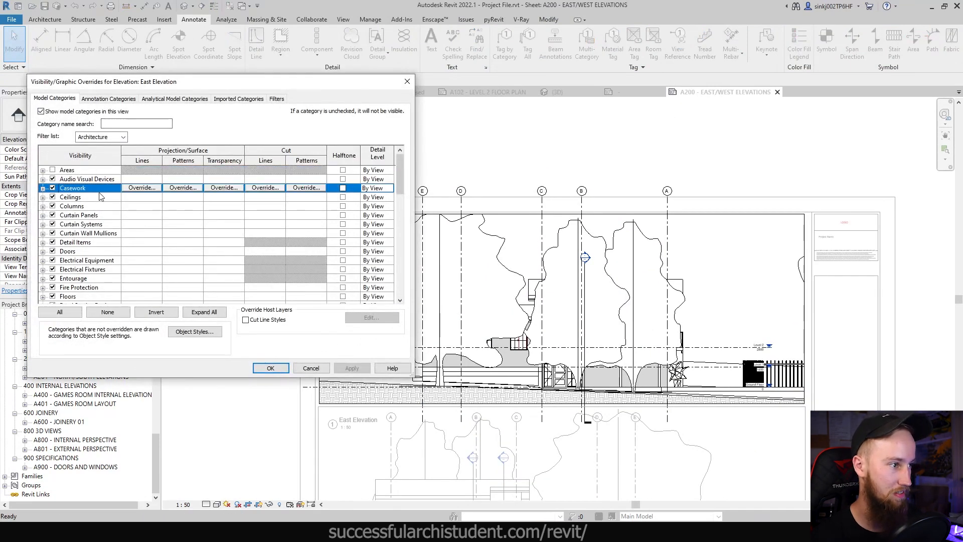
pyautogui.press('p')
pyautogui.scroll(-2, 100, 196)
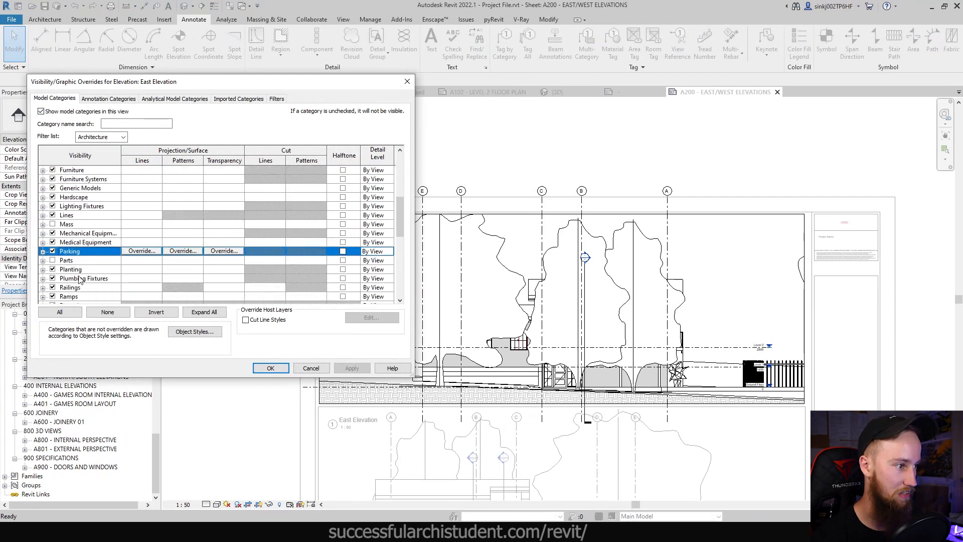
pyautogui.click(79, 271)
pyautogui.click(216, 270)
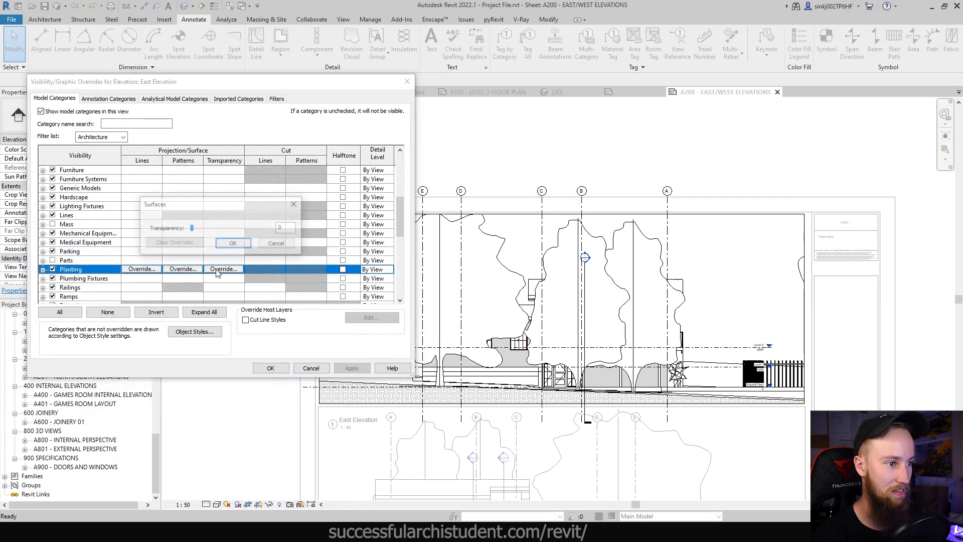
pyautogui.click(259, 230)
pyautogui.click(259, 231)
pyautogui.click(259, 231)
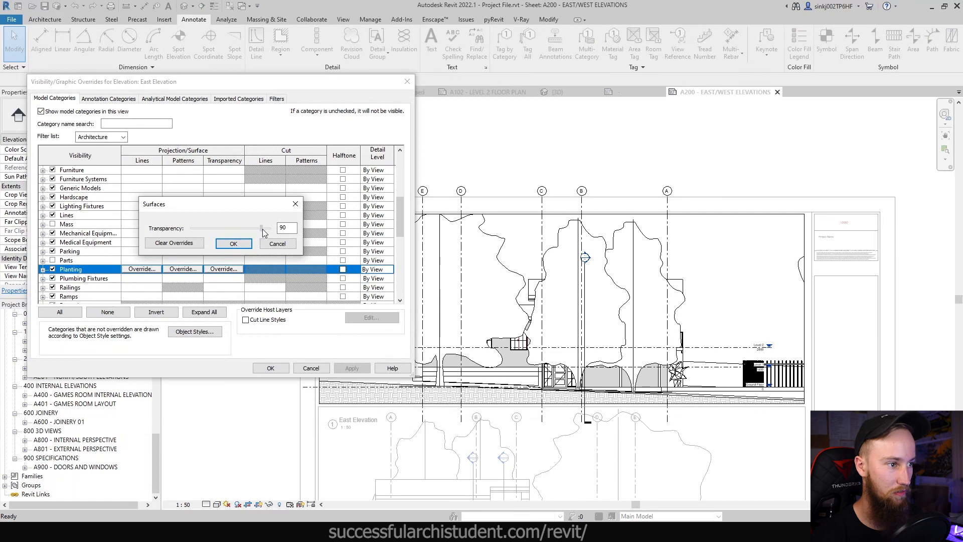
pyautogui.click(234, 244)
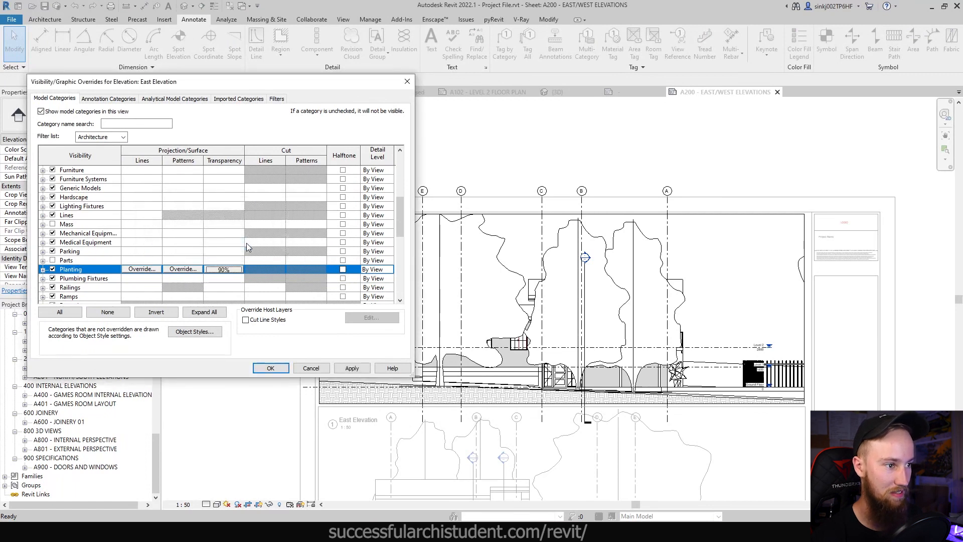
# Step: Turn on halftone for the Planting category and apply the overrides to the East Elevation
pyautogui.click(343, 270)
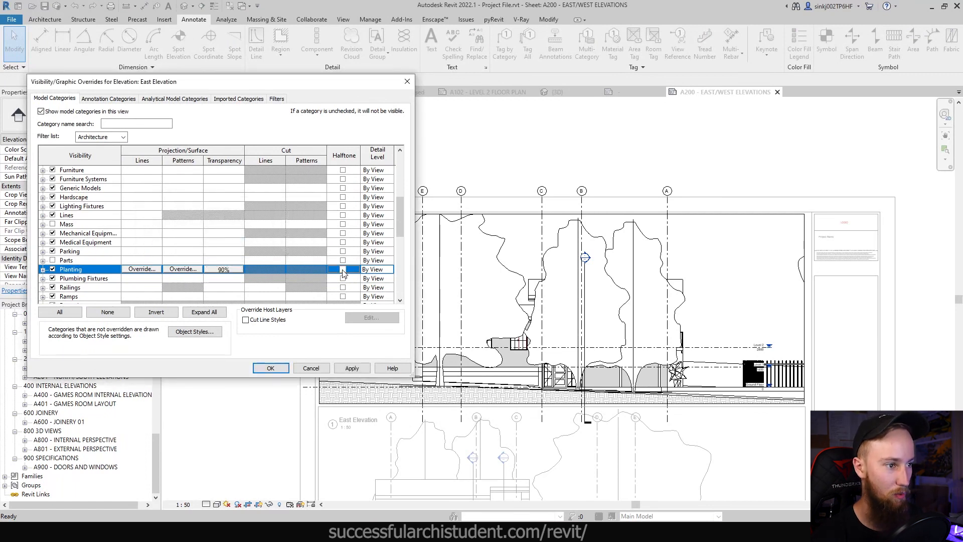
pyautogui.click(346, 367)
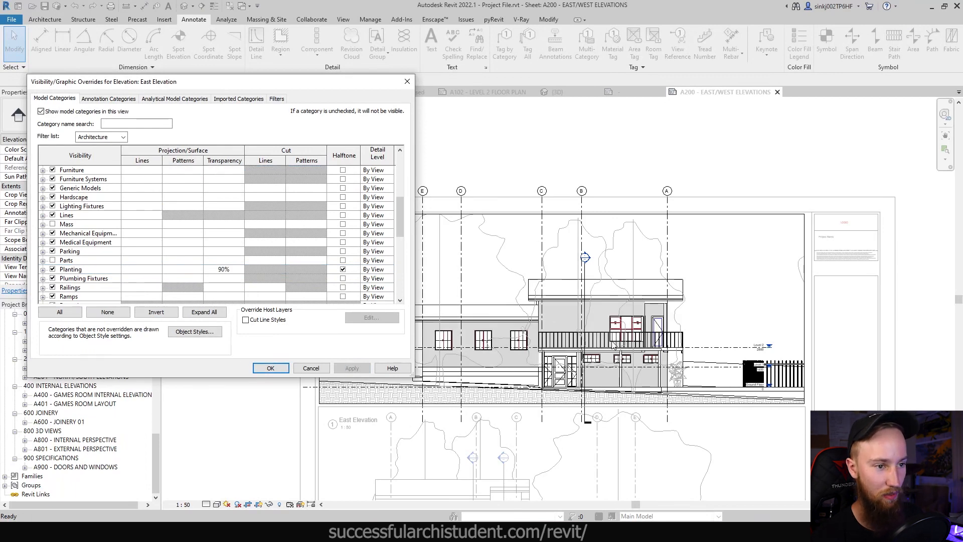
pyautogui.press('Return')
# Step: Delete the two trees standing in front of the two-storey part of the house
pyautogui.scroll(4, 486, 248)
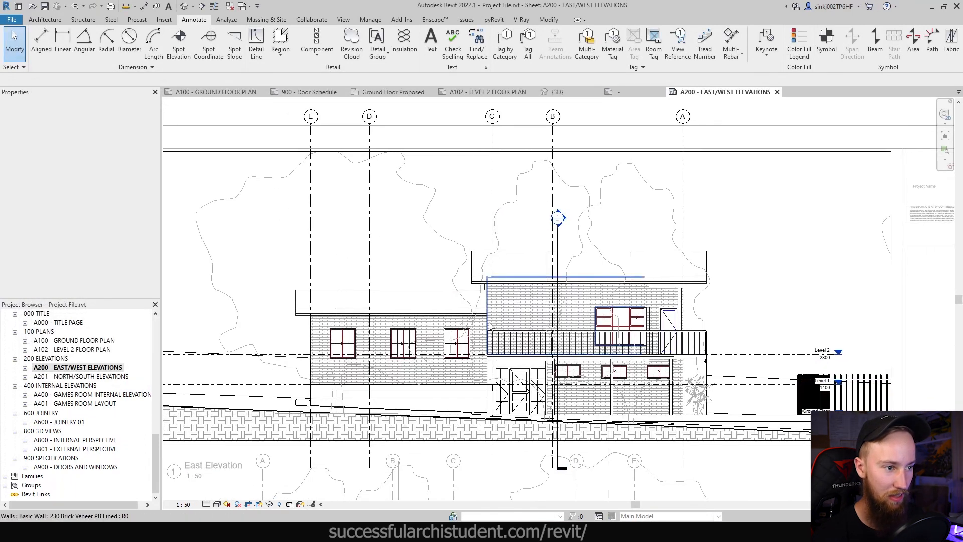
pyautogui.click(520, 188)
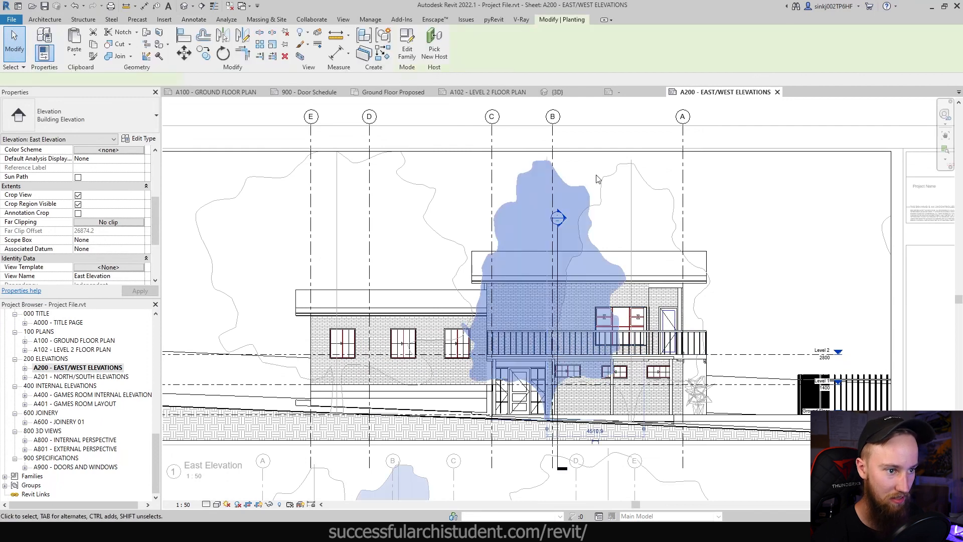
pyautogui.keyDown('ctrl'); pyautogui.click(610, 178); pyautogui.keyUp('ctrl')
pyautogui.press('Delete')
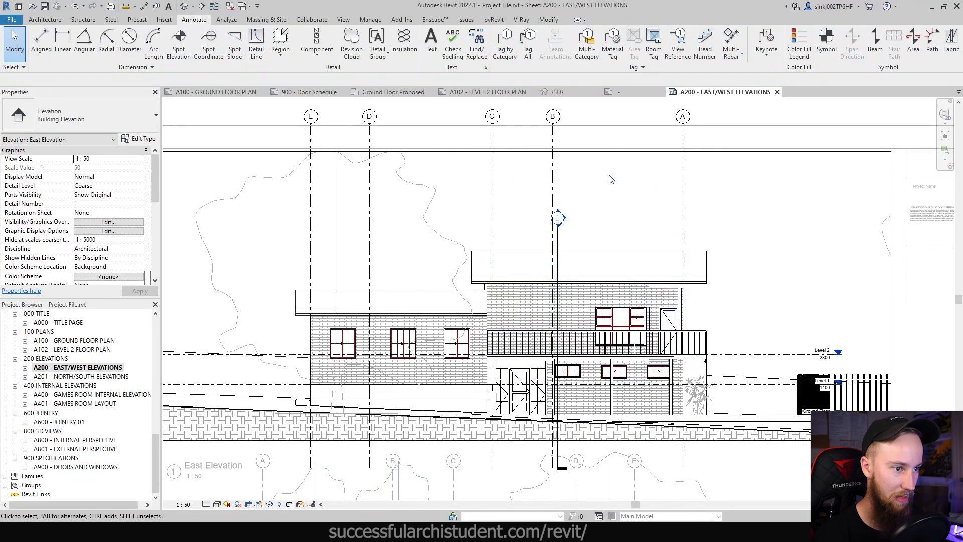
# Step: Hide the Sections annotation category in the East Elevation through its visibility/graphic overrides
pyautogui.scroll(-2, 618, 193)
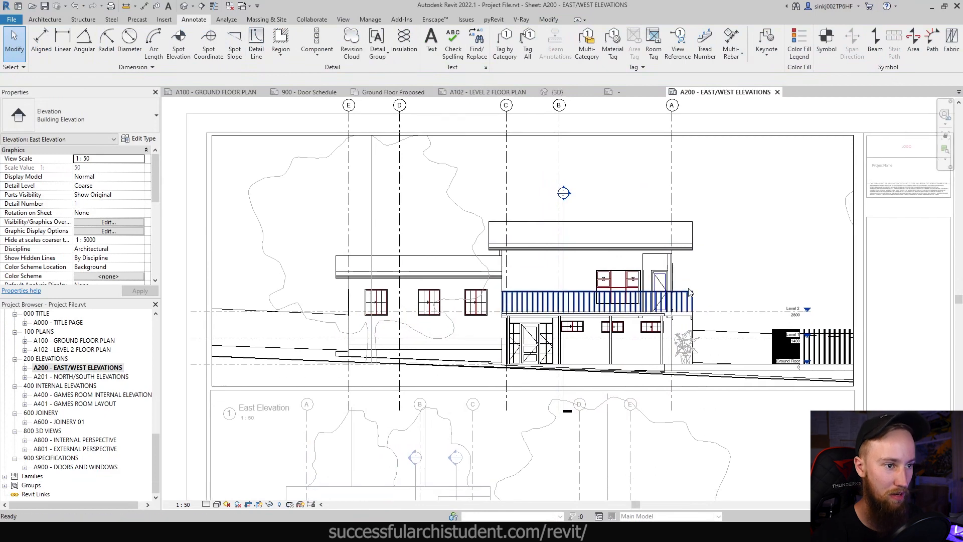
pyautogui.click(564, 215)
pyautogui.press('v')
pyautogui.press('g')
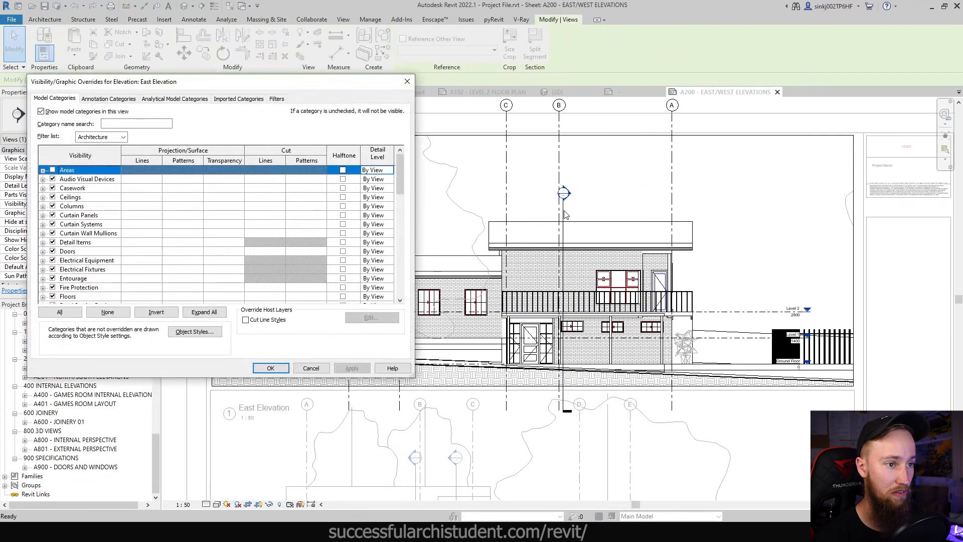
pyautogui.click(107, 99)
pyautogui.click(95, 186)
pyautogui.write('se')
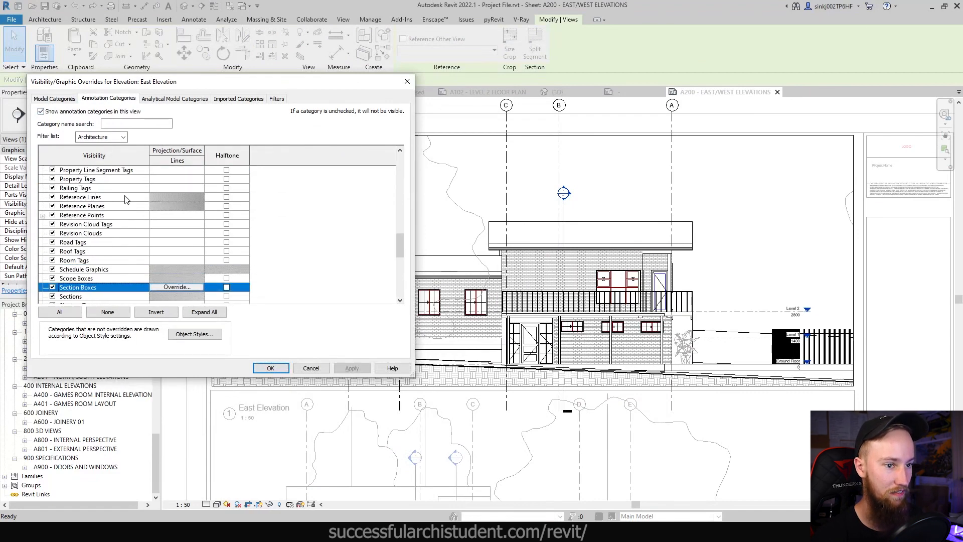
pyautogui.click(53, 296)
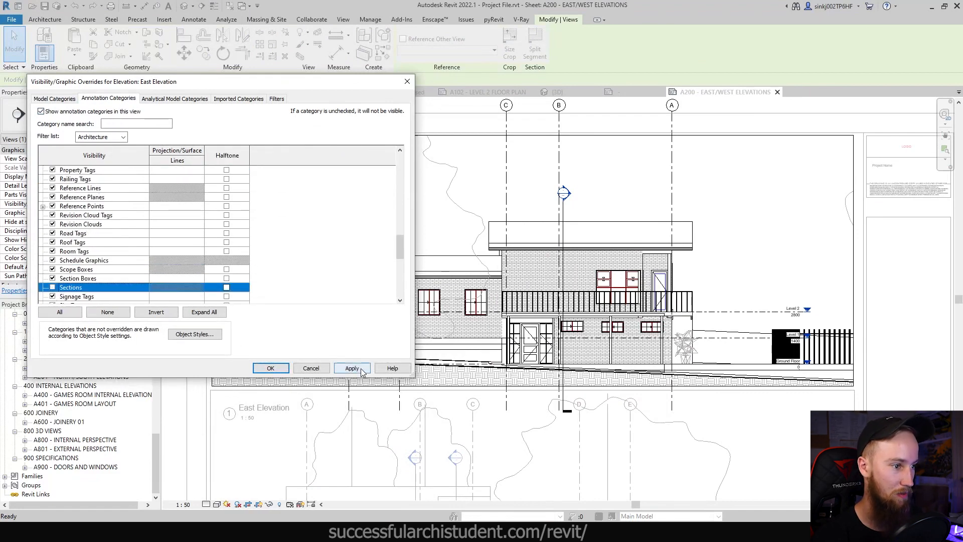
pyautogui.click(352, 368)
pyautogui.click(271, 368)
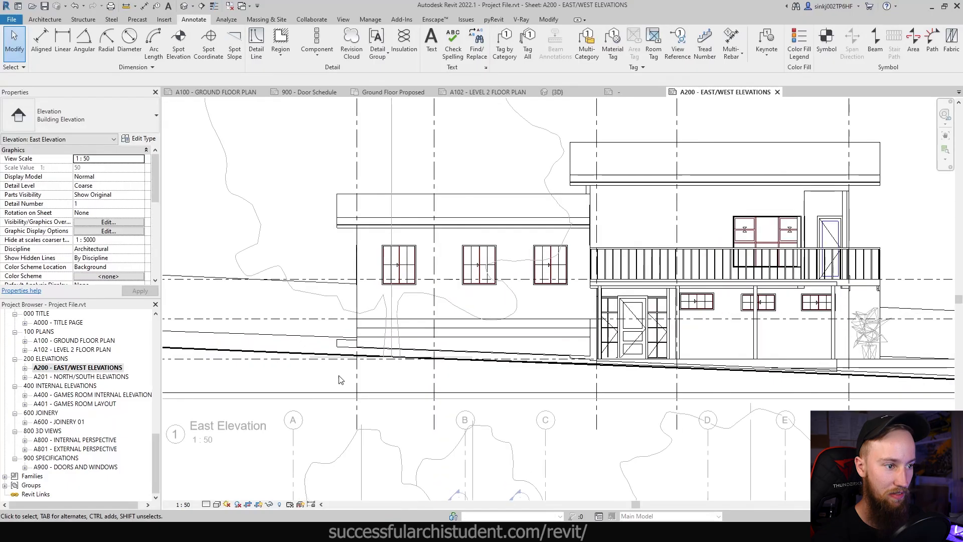
# Step: Override the Topography category's cut foreground pattern with a solid fill in light grey, RGB 190-190-190, and apply it to the East Elevation
pyautogui.scroll(-2, 352, 387)
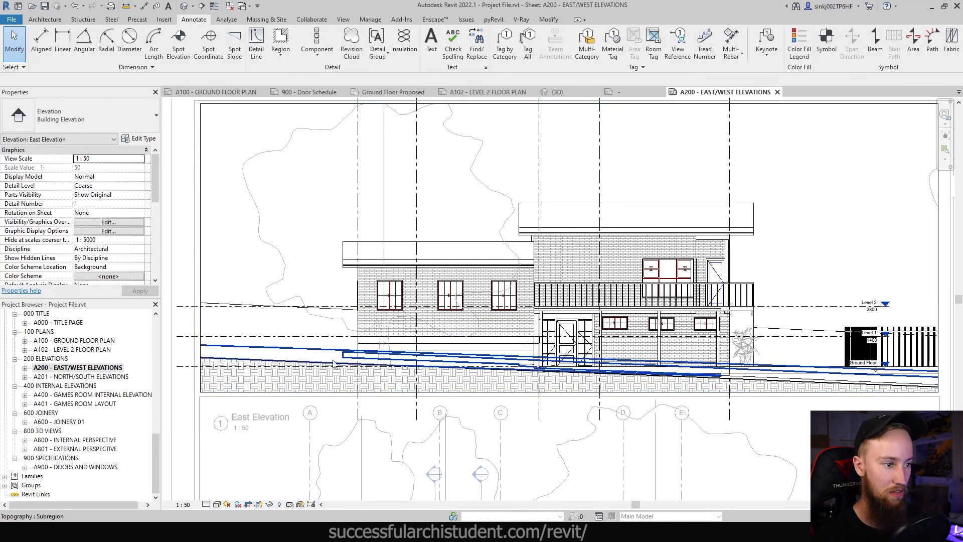
pyautogui.click(141, 221)
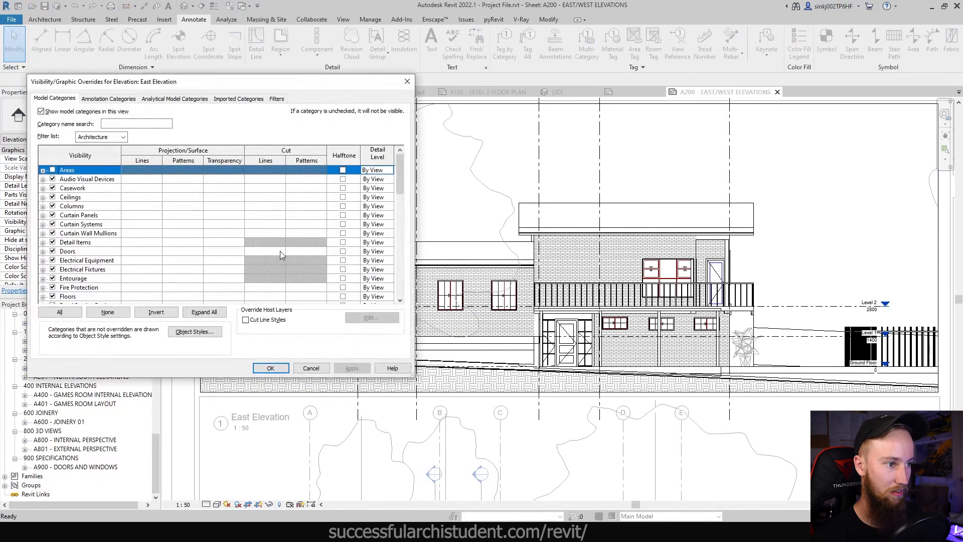
pyautogui.click(108, 236)
pyautogui.press('t')
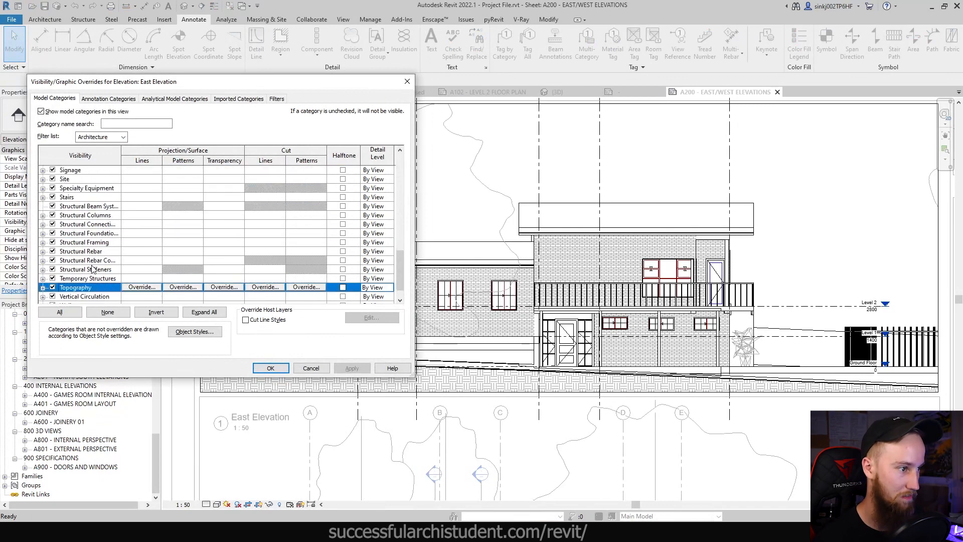
pyautogui.click(303, 288)
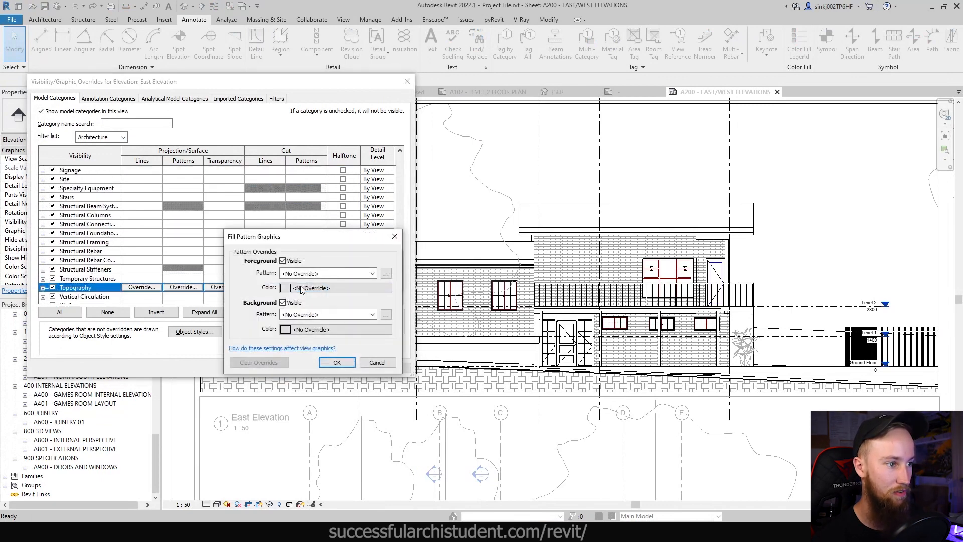
pyautogui.click(304, 273)
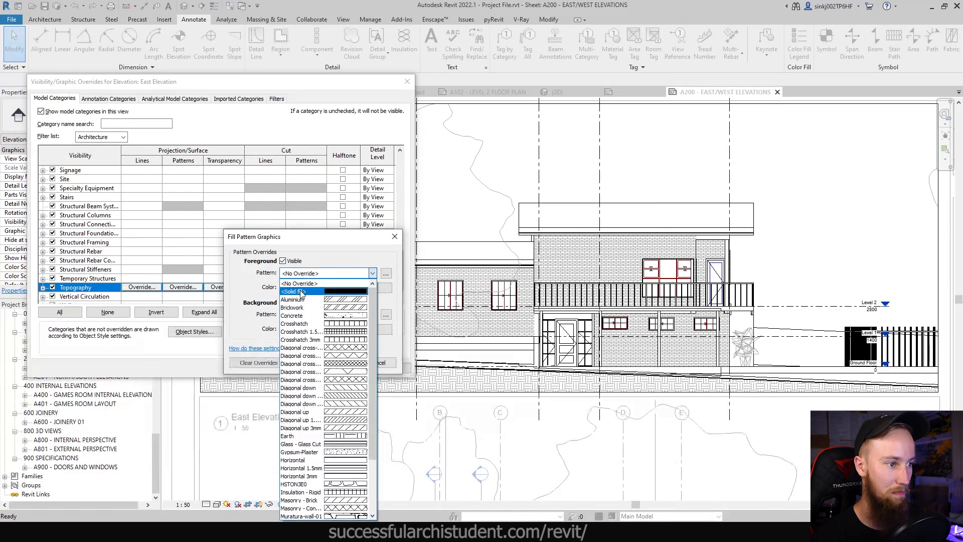
pyautogui.click(300, 290)
pyautogui.click(301, 288)
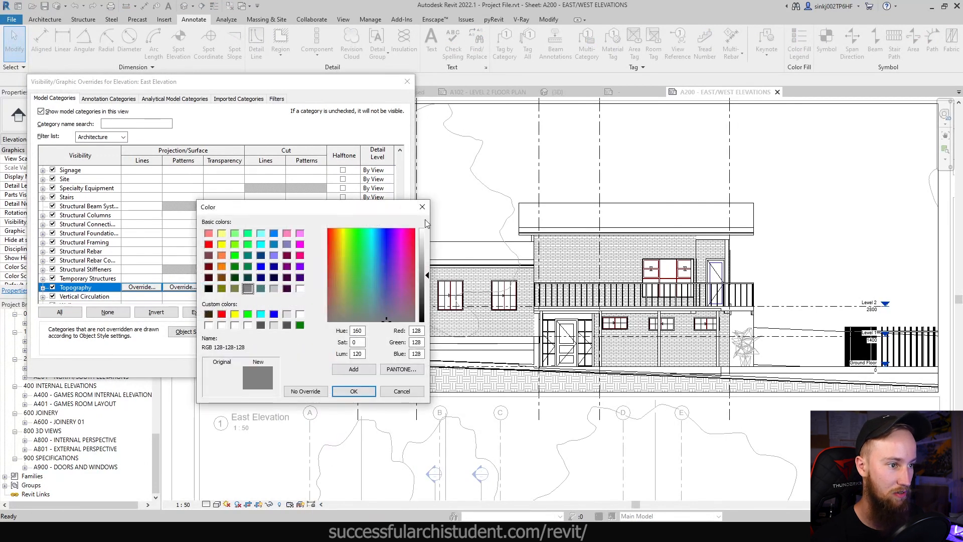
pyautogui.click(422, 252)
pyautogui.click(353, 391)
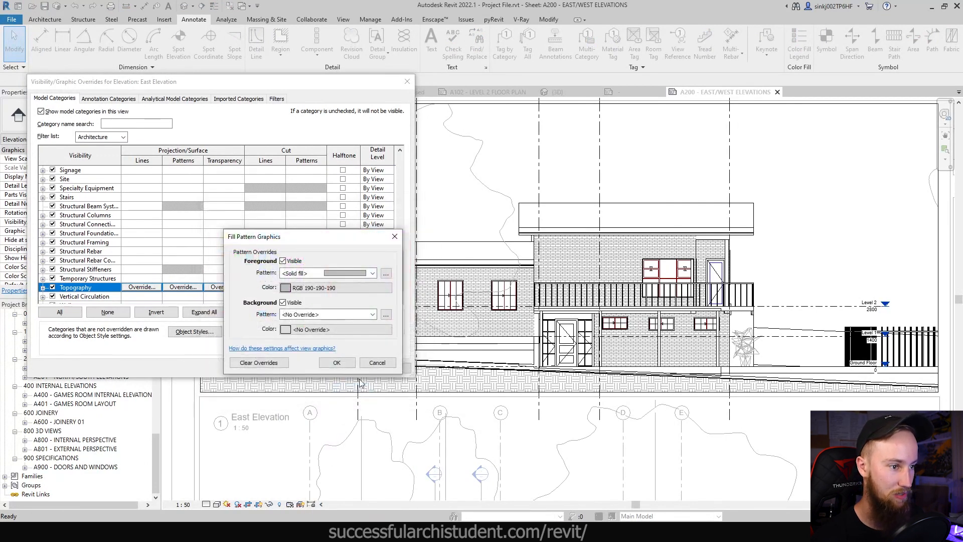
pyautogui.click(346, 363)
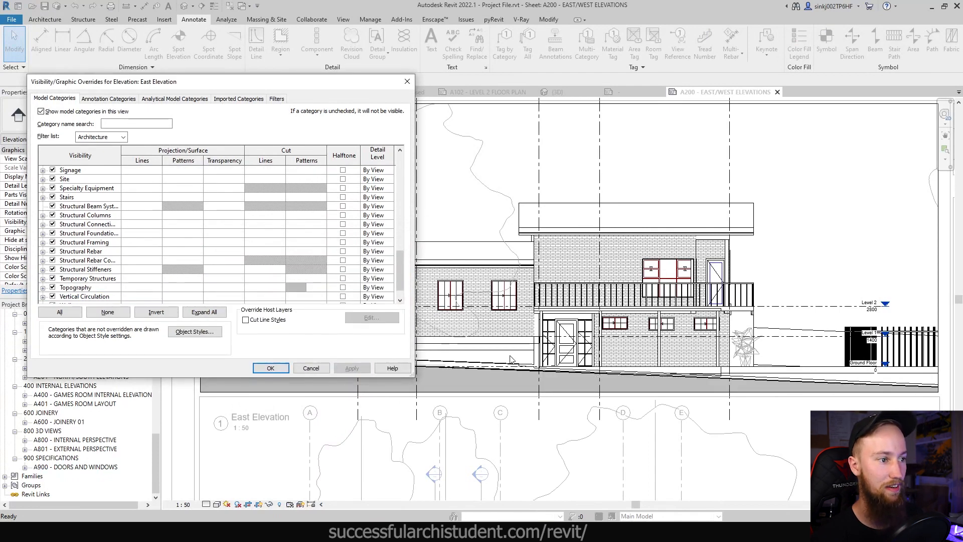
# Step: Override the Topography category's cut line weight with 5 and apply it to the East Elevation
pyautogui.scroll(-1, 267, 235)
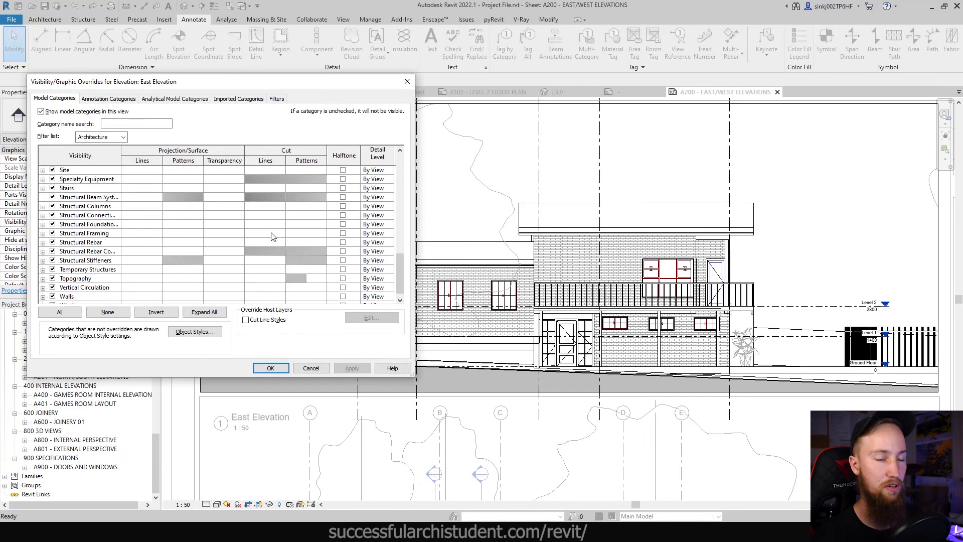
pyautogui.scroll(-1, 270, 251)
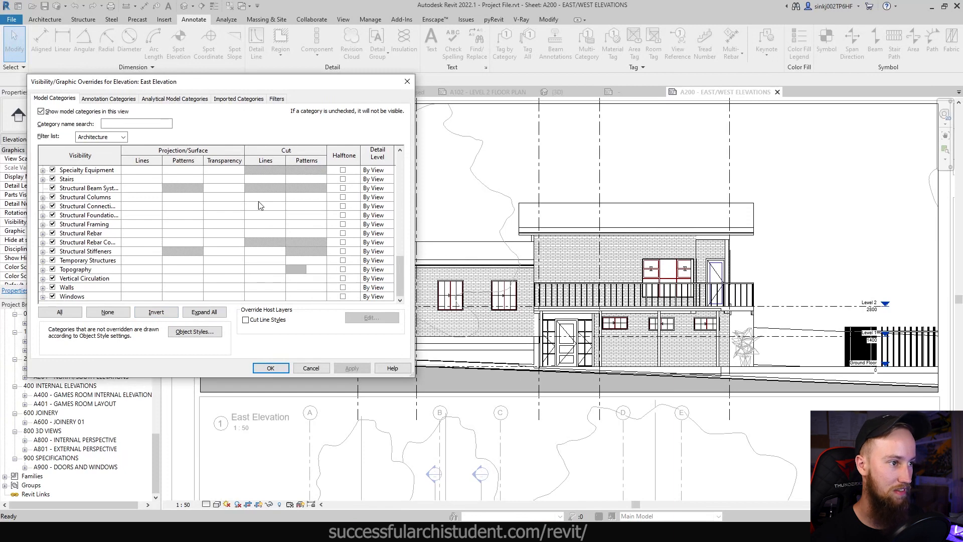
pyautogui.click(265, 270)
pyautogui.click(253, 272)
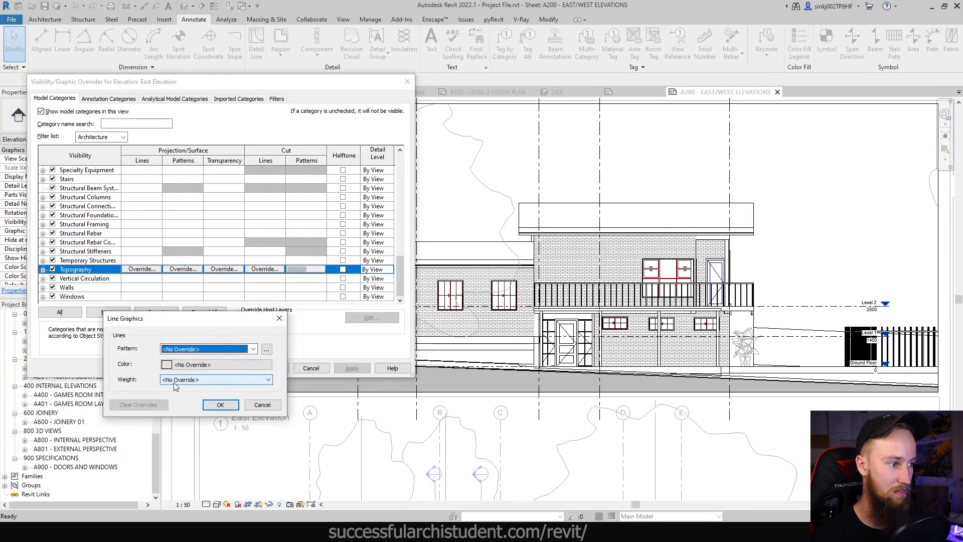
pyautogui.click(175, 379)
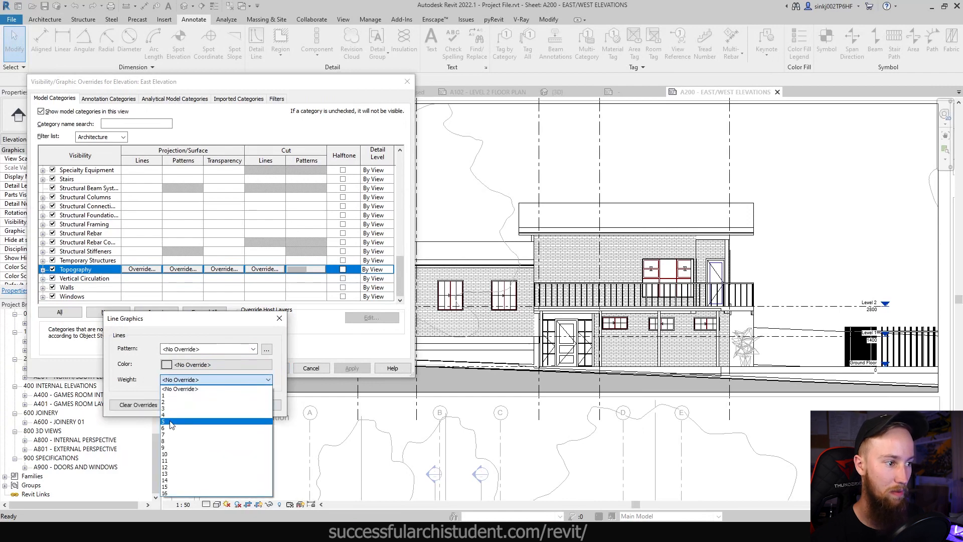
pyautogui.click(172, 423)
pyautogui.click(221, 405)
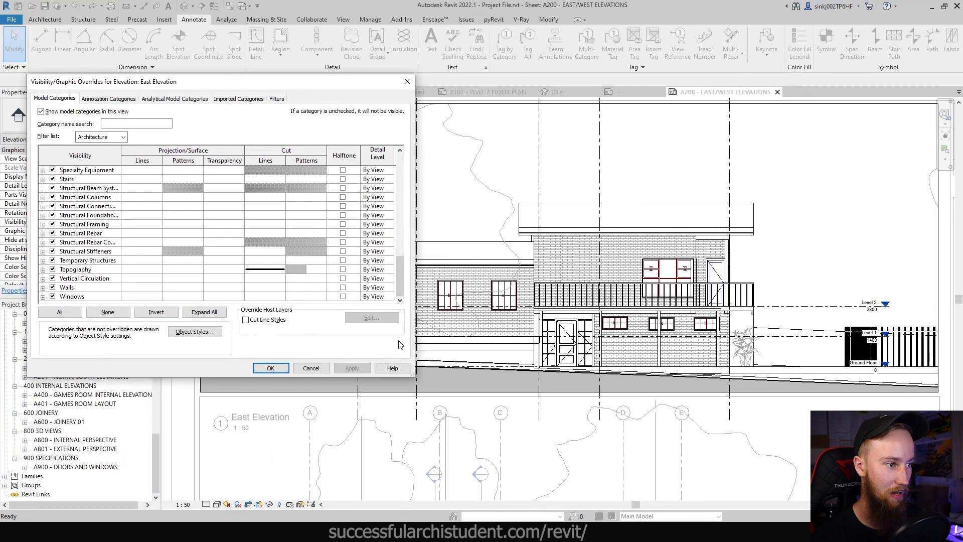
# Step: Set the Topography category's cut line weight to 10 and apply it to the view
pyautogui.click(275, 271)
pyautogui.click(276, 271)
pyautogui.click(181, 378)
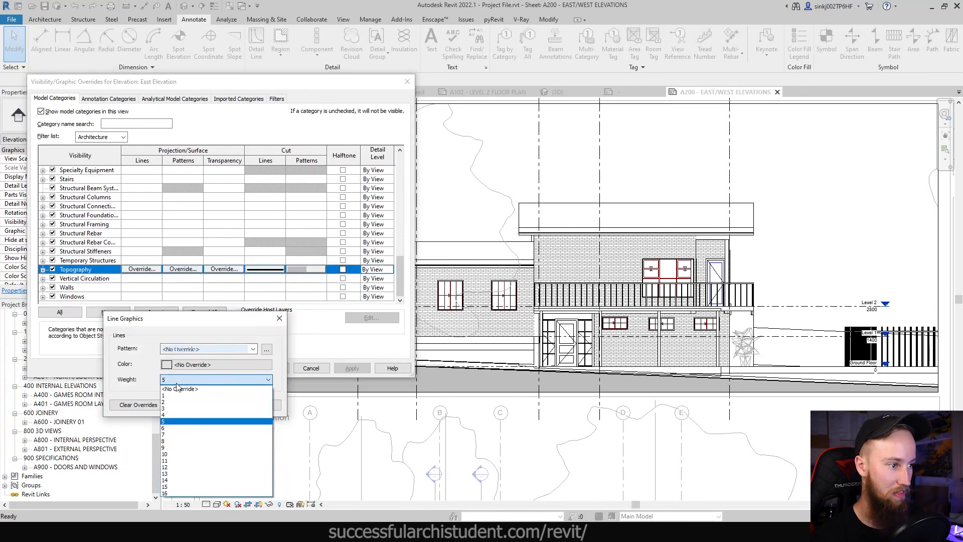
pyautogui.click(171, 460)
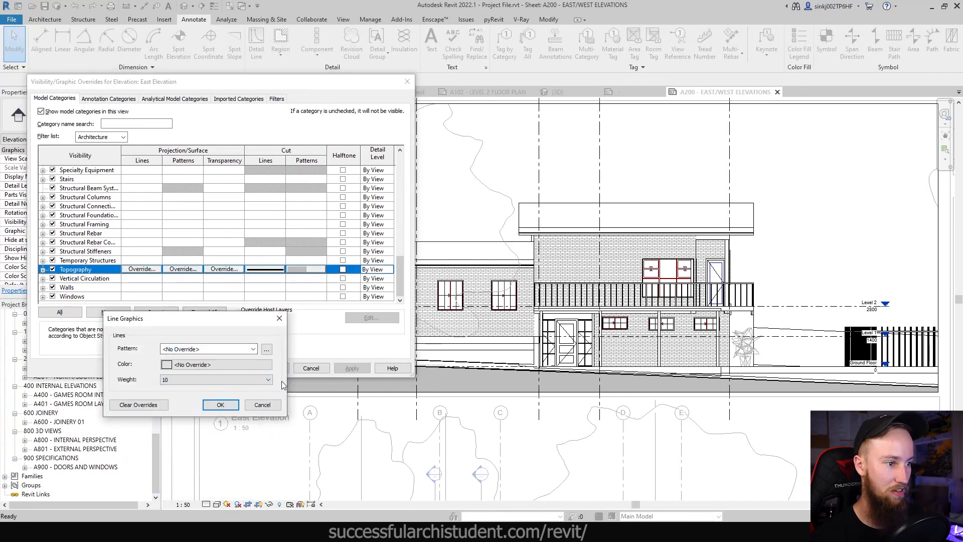
pyautogui.click(221, 405)
pyautogui.click(354, 368)
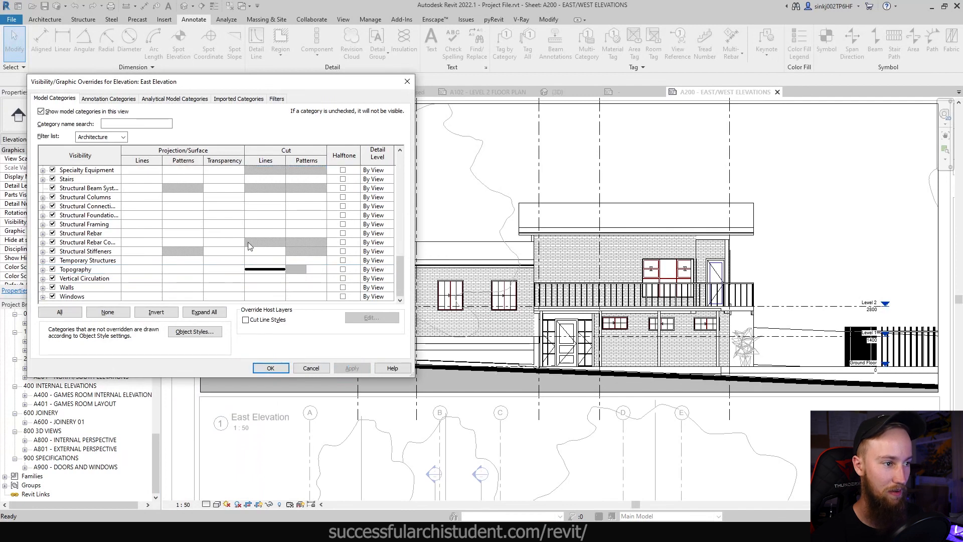
# Step: Set the Topography category's cut line weight to 7 and apply the overrides to the East Elevation
pyautogui.click(265, 271)
pyautogui.click(264, 271)
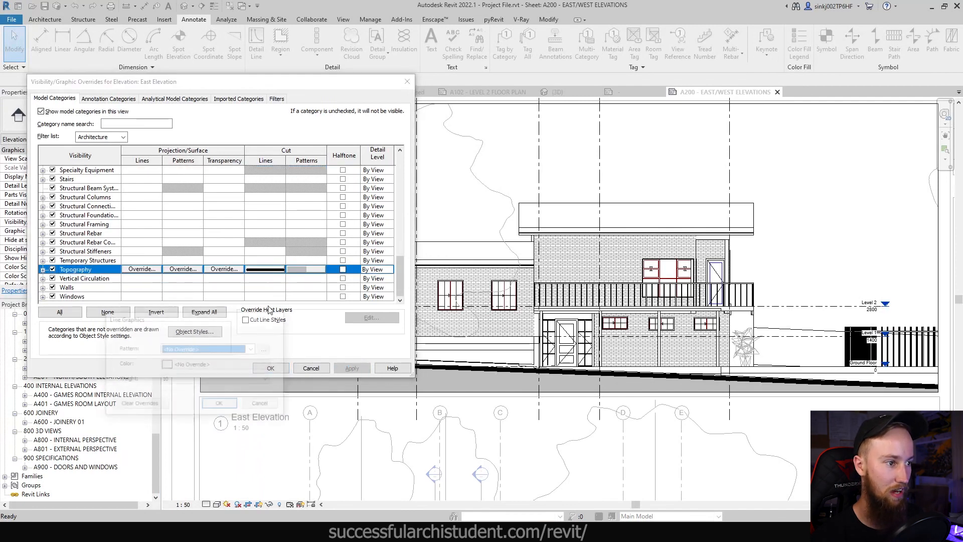
pyautogui.click(200, 380)
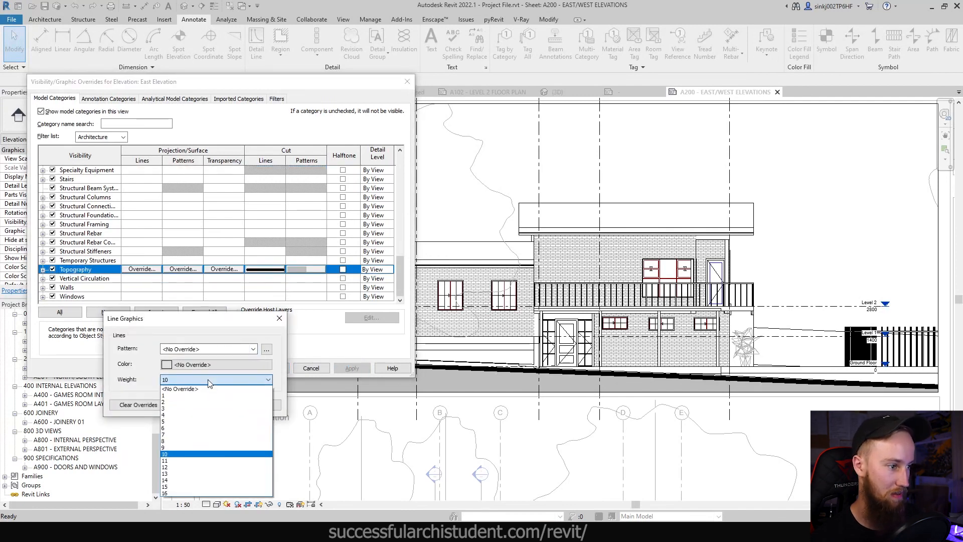
pyautogui.click(184, 434)
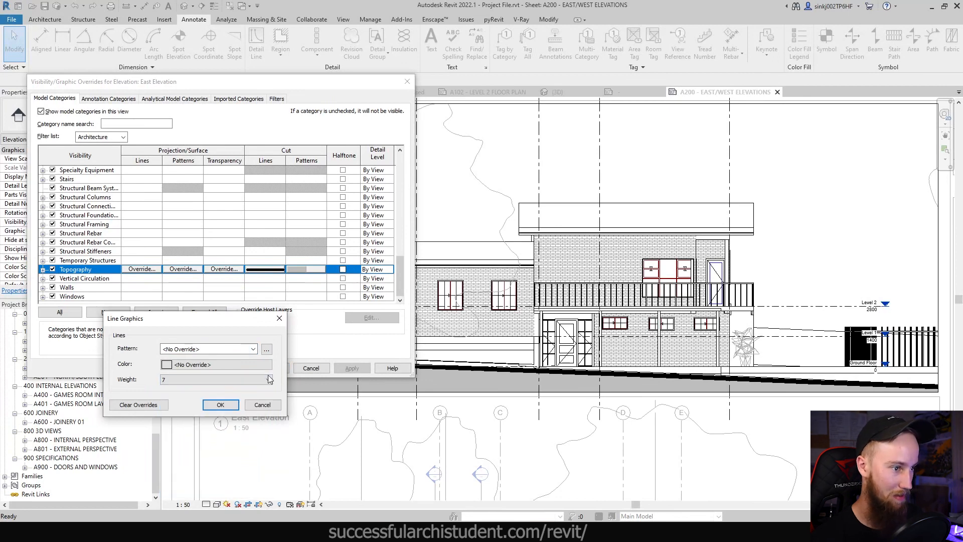
pyautogui.click(228, 405)
pyautogui.click(346, 369)
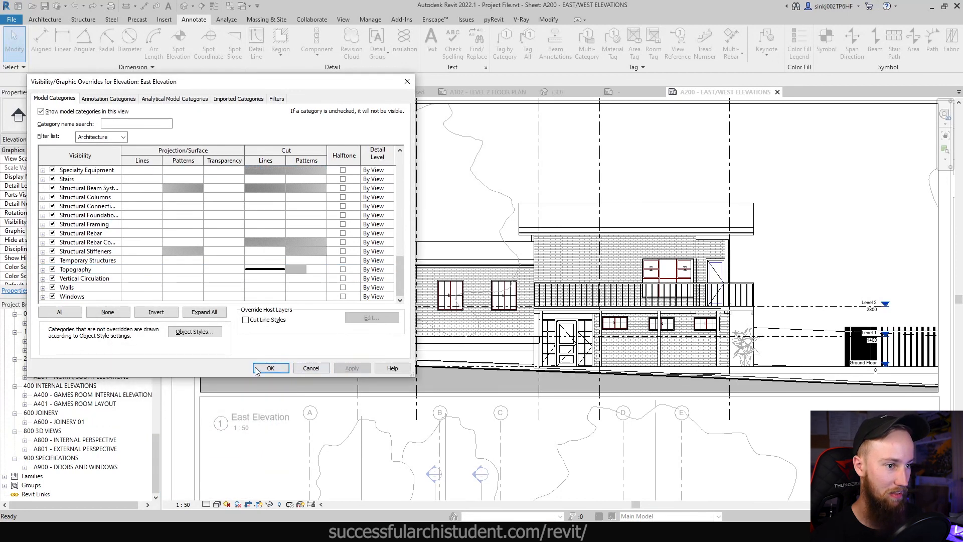
pyautogui.click(270, 368)
# Step: Pull the East Elevation's grid bubbles down so they sit inside the top edge of the view frame
pyautogui.scroll(4, 509, 392)
pyautogui.scroll(-3, 637, 370)
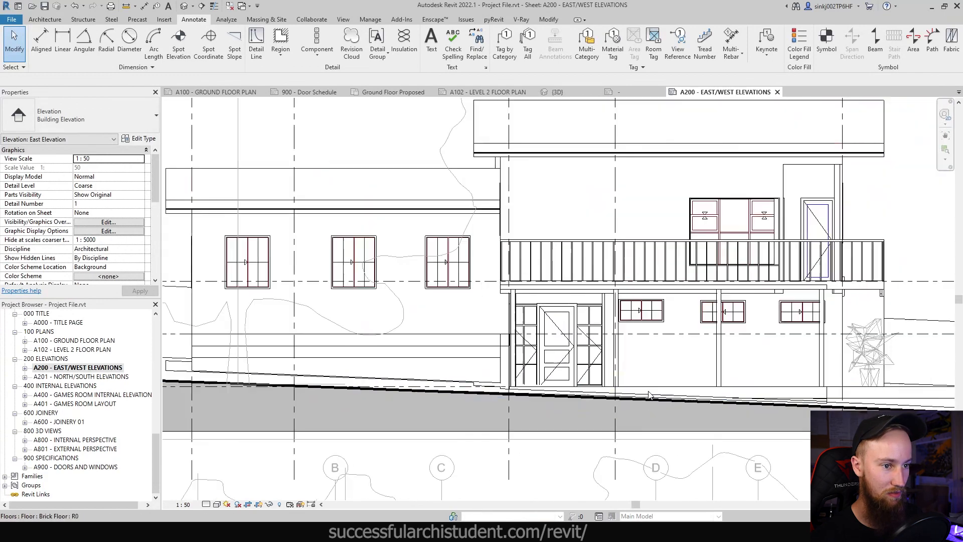
pyautogui.scroll(2, 755, 410)
pyautogui.moveTo(758, 420); pyautogui.dragTo(494, 417, button='middle')
pyautogui.scroll(1, 582, 420)
pyautogui.moveTo(615, 436); pyautogui.dragTo(710, 440, button='middle')
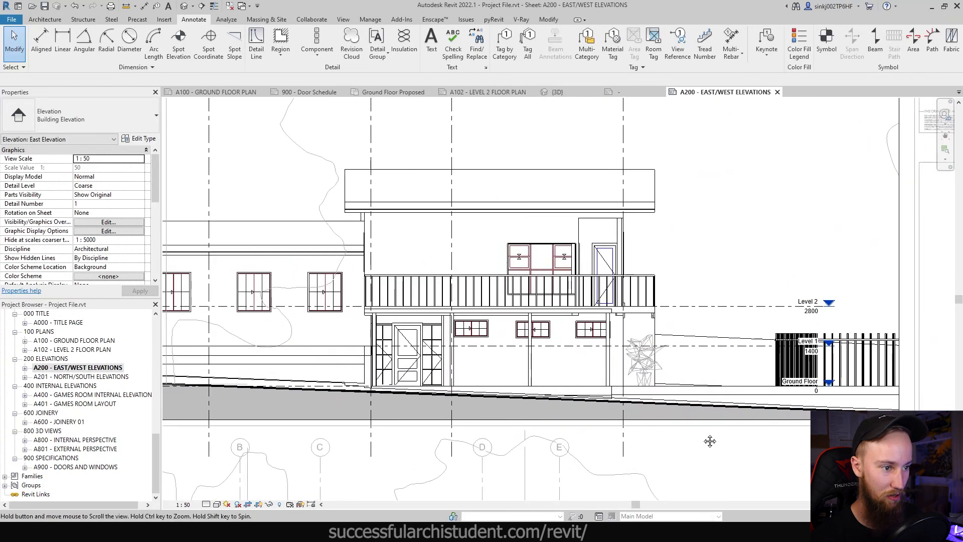
pyautogui.click(568, 146)
pyautogui.scroll(2, 574, 137)
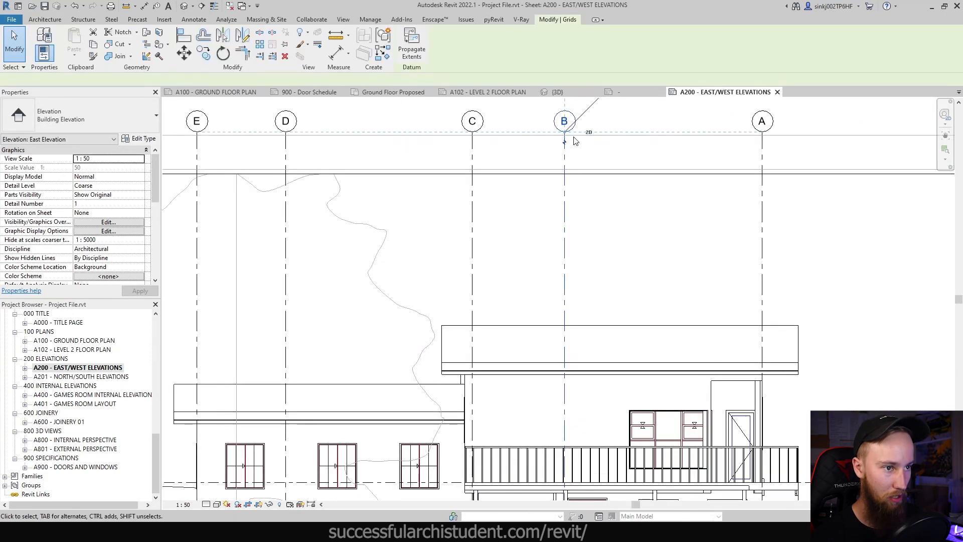
pyautogui.moveTo(575, 141); pyautogui.dragTo(573, 198)
pyautogui.scroll(-2, 574, 199)
# Step: Shorten the East Elevation's grid lines so they end above the roof, and nudge their bubbles slightly lower
pyautogui.moveTo(613, 376); pyautogui.dragTo(627, 348, button='middle')
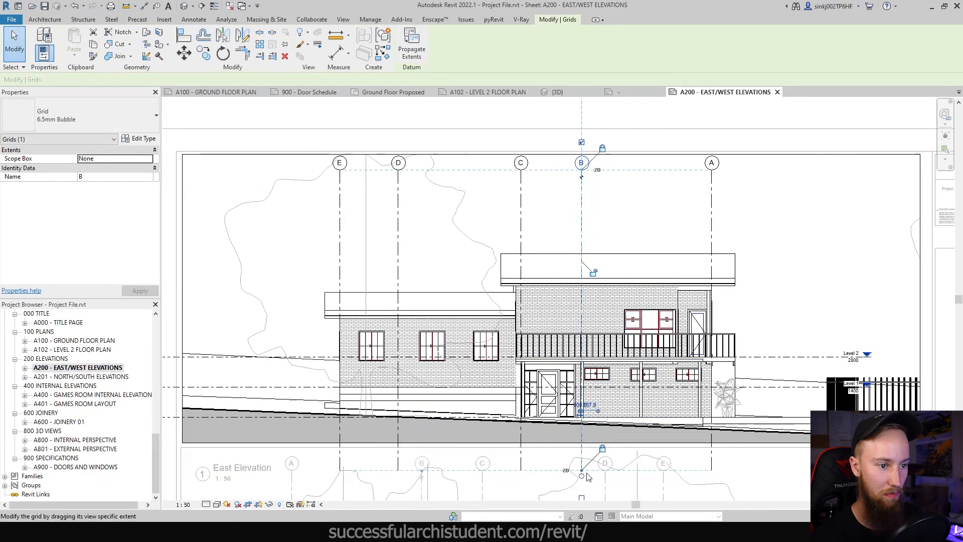
pyautogui.moveTo(586, 475); pyautogui.dragTo(638, 233)
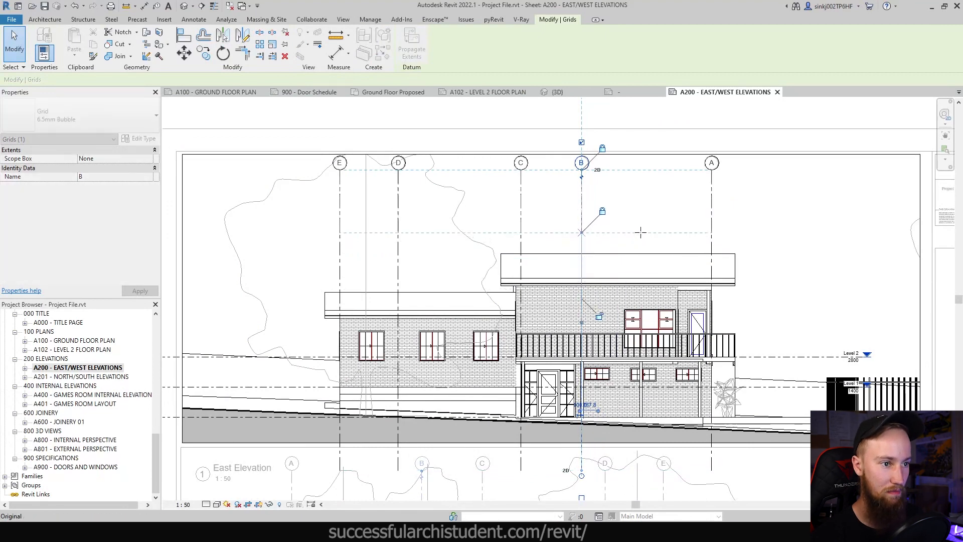
pyautogui.click(787, 279)
pyautogui.moveTo(806, 330); pyautogui.dragTo(791, 329, button='middle')
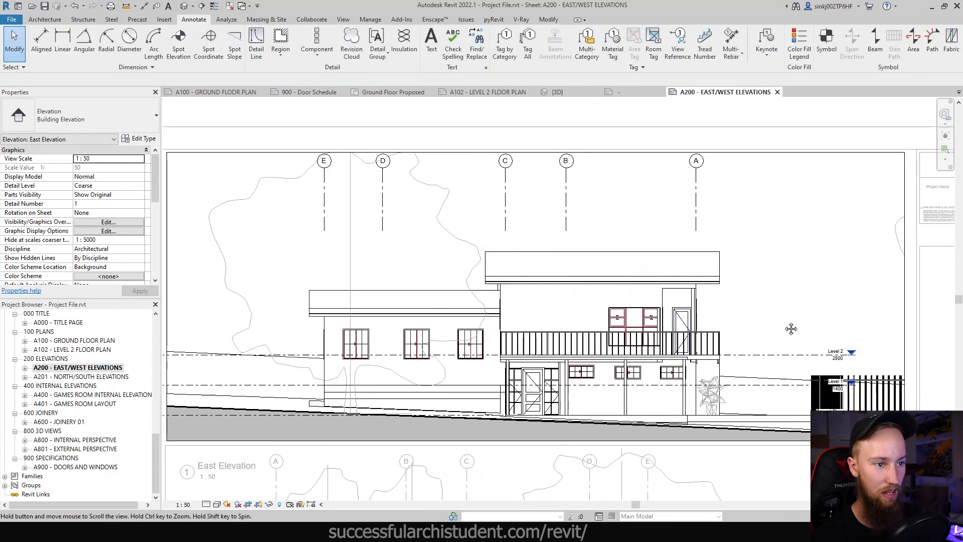
pyautogui.click(696, 173)
pyautogui.scroll(2, 696, 173)
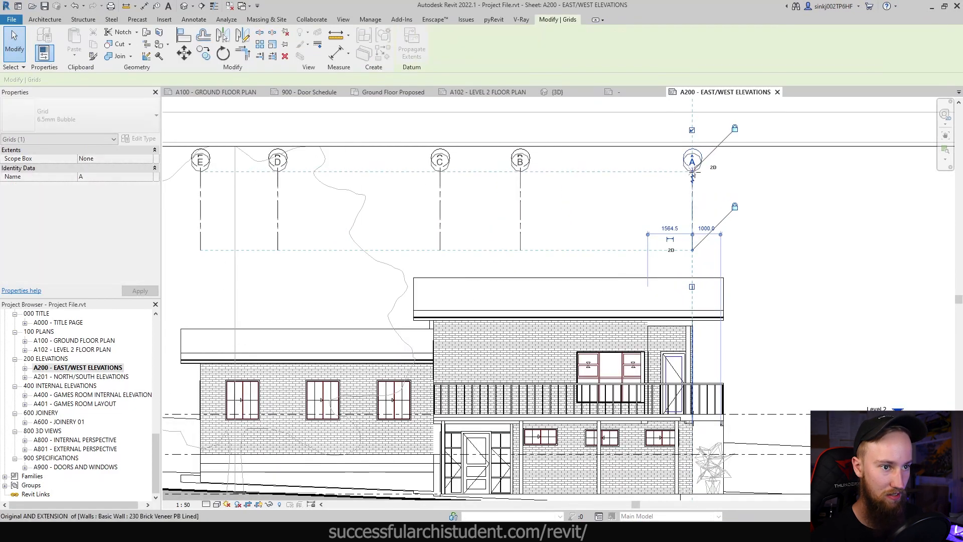
pyautogui.moveTo(693, 172); pyautogui.dragTo(693, 173)
pyautogui.click(789, 222)
# Step: Move the East Elevation's level heads inward, closer to the right side of the house
pyautogui.scroll(-2, 799, 225)
pyautogui.moveTo(800, 231); pyautogui.dragTo(772, 208, button='middle')
pyautogui.scroll(1, 811, 346)
pyautogui.moveTo(811, 348); pyautogui.dragTo(764, 307, button='middle')
pyautogui.click(761, 305)
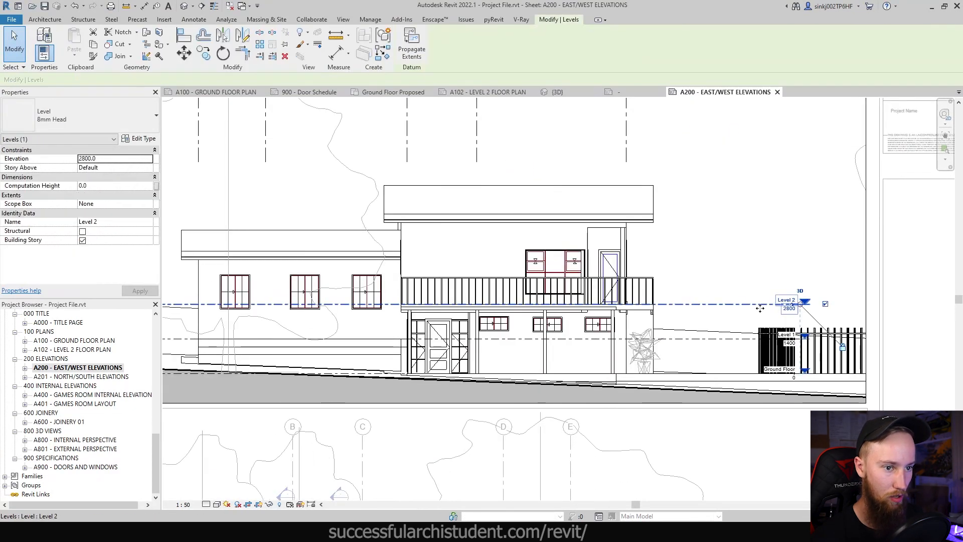
pyautogui.scroll(1, 760, 308)
pyautogui.press('Escape')
pyautogui.scroll(-2, 747, 246)
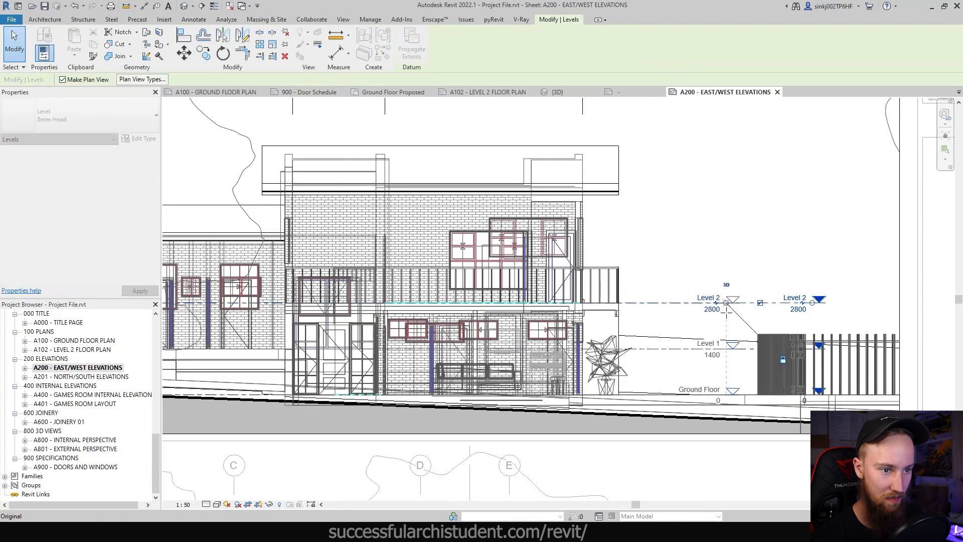
# Step: Shorten the East Elevation's level lines from their far ends so only short stubs remain right of the house
pyautogui.click(179, 277)
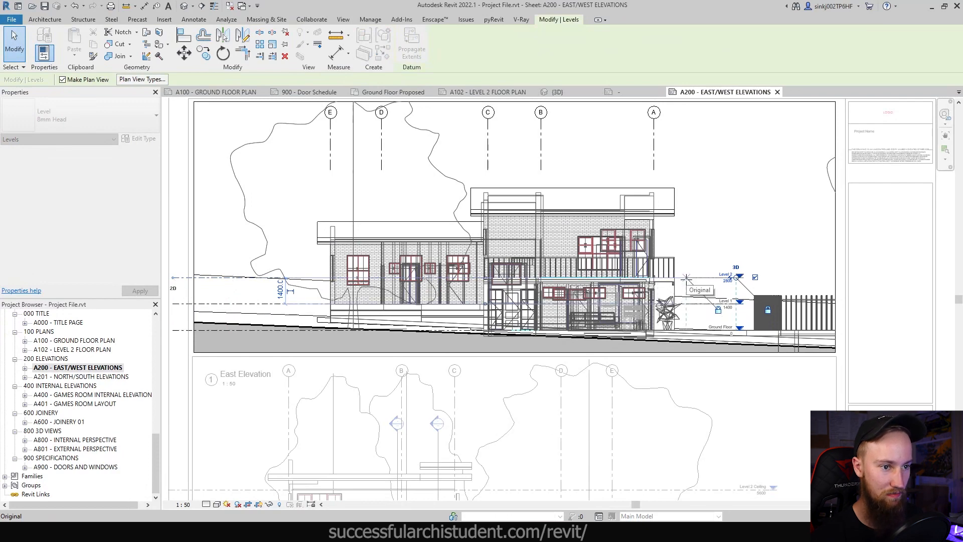
pyautogui.scroll(2, 699, 292)
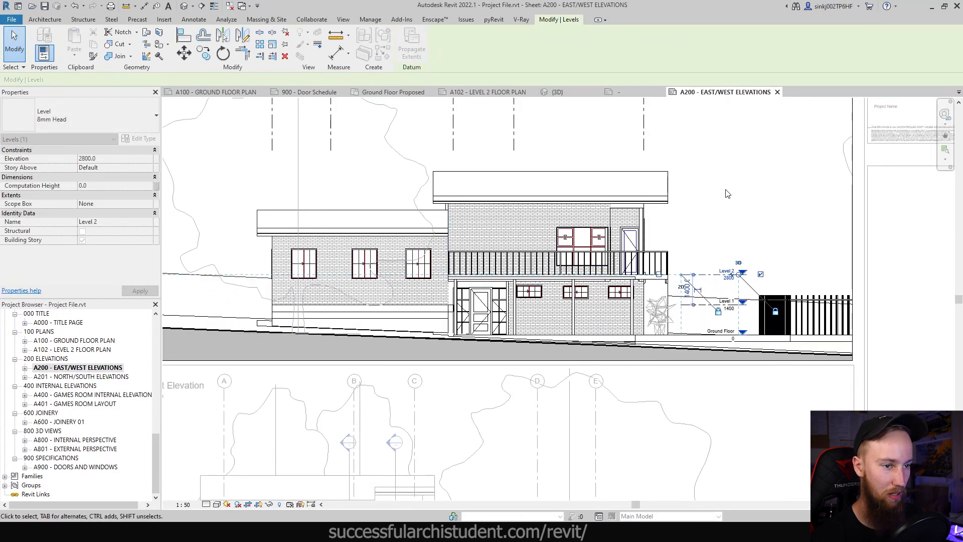
pyautogui.press('Escape')
pyautogui.scroll(-2, 637, 284)
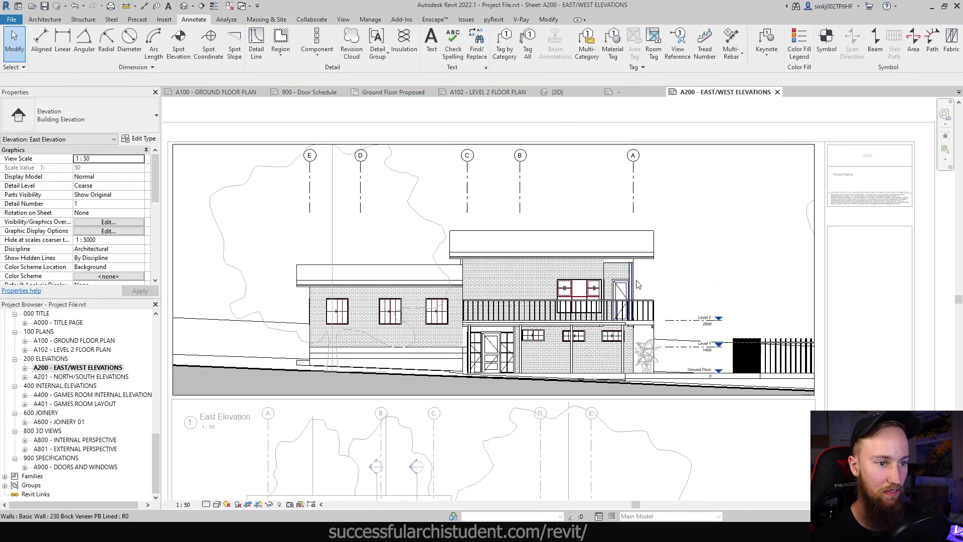
# Step: Extend the East Elevation's level lines back across the house to just past its left wall
pyautogui.click(667, 321)
pyautogui.moveTo(667, 323); pyautogui.dragTo(287, 320)
pyautogui.click(730, 254)
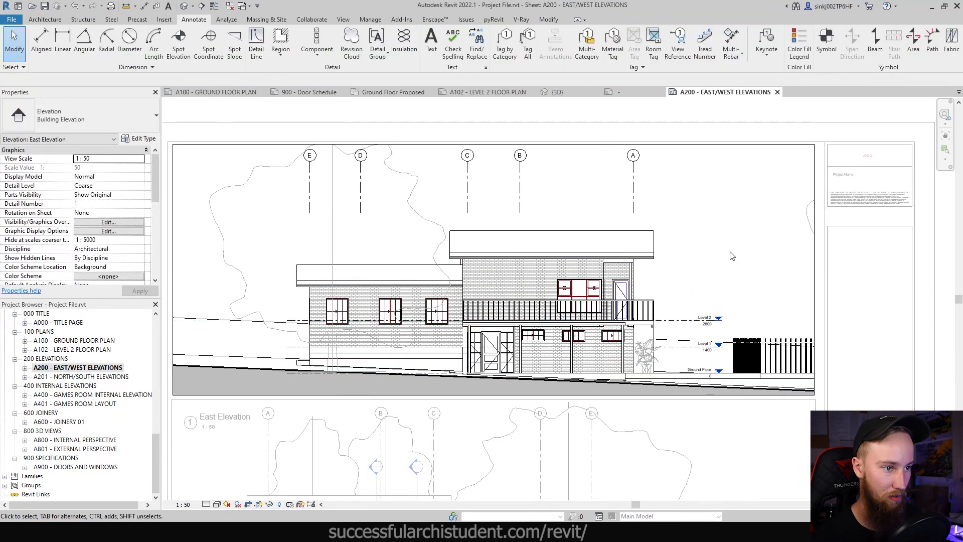
# Step: Create a view template from the East Elevation's current settings, named KS External Elevation
pyautogui.scroll(-2, 731, 256)
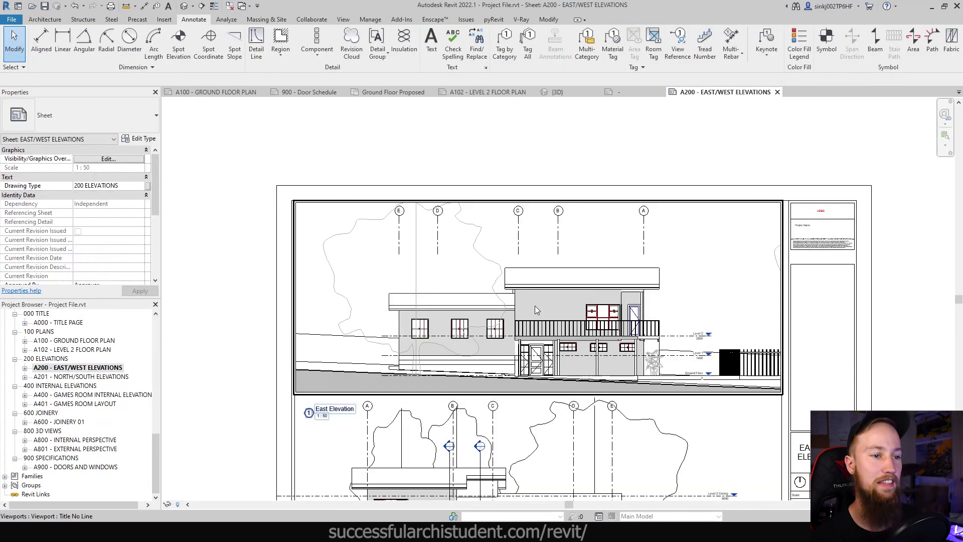
pyautogui.moveTo(534, 306); pyautogui.dragTo(568, 294, button='middle')
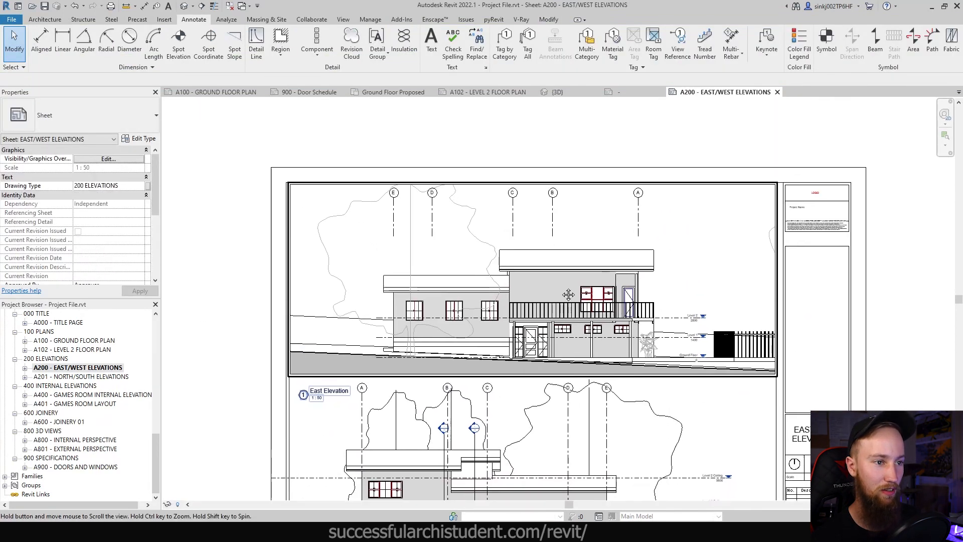
pyautogui.scroll(2, 545, 288)
pyautogui.scroll(-1, 517, 287)
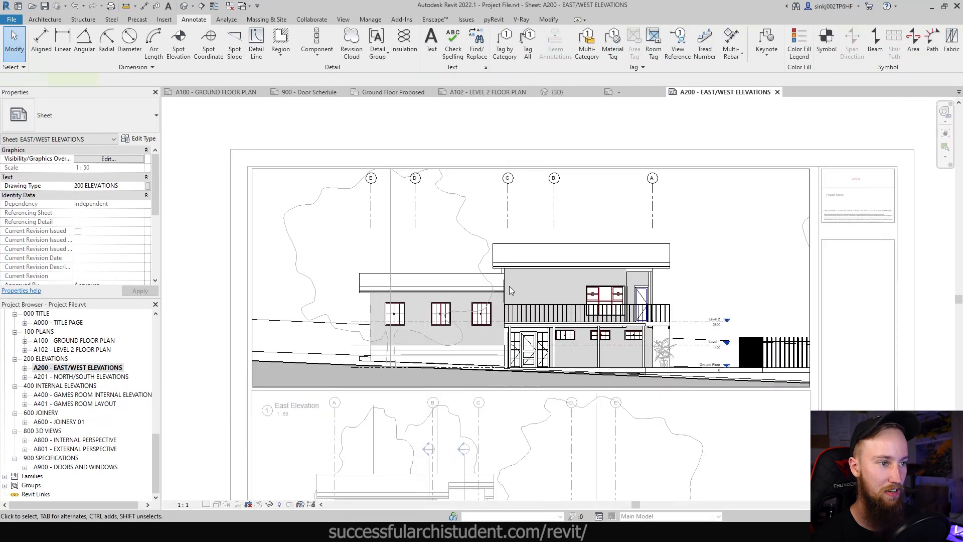
pyautogui.click(510, 286)
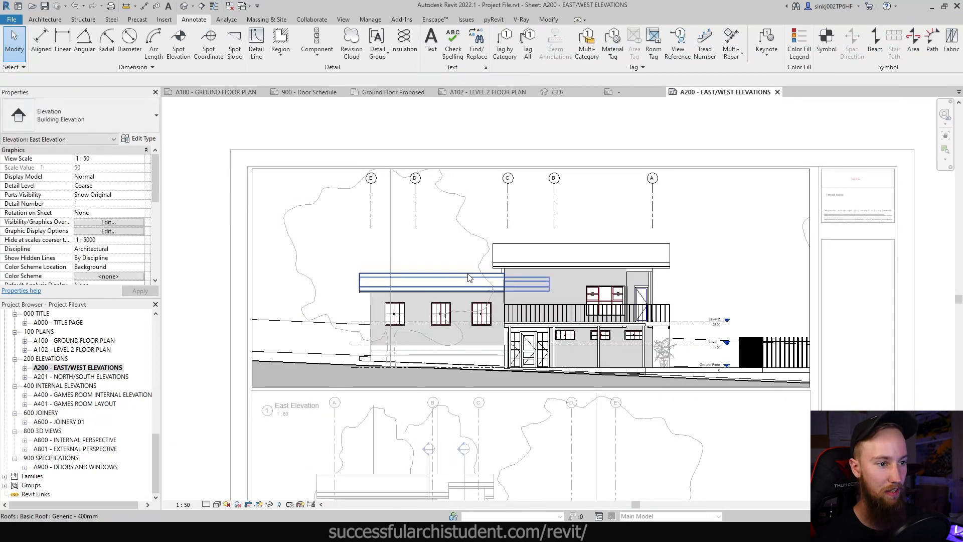
pyautogui.click(344, 20)
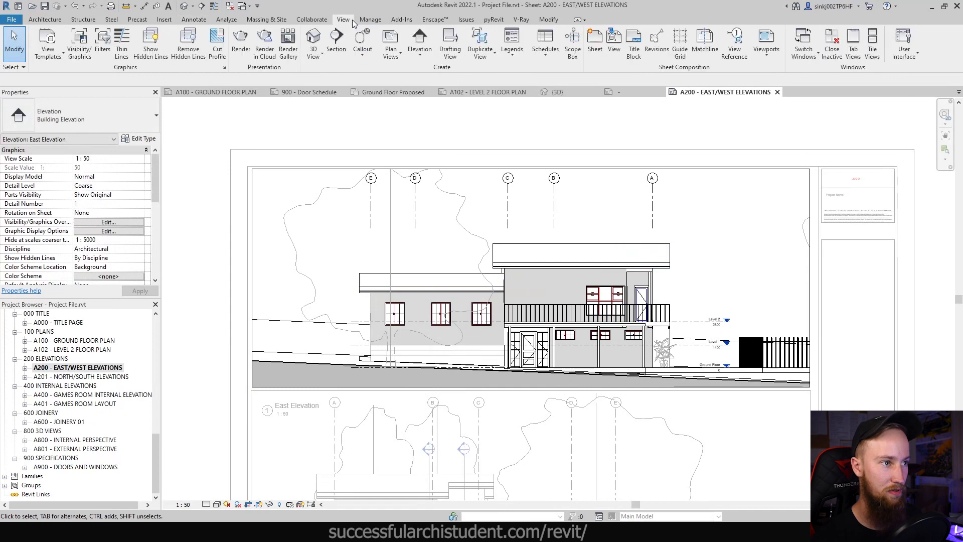
pyautogui.click(48, 60)
pyautogui.click(70, 93)
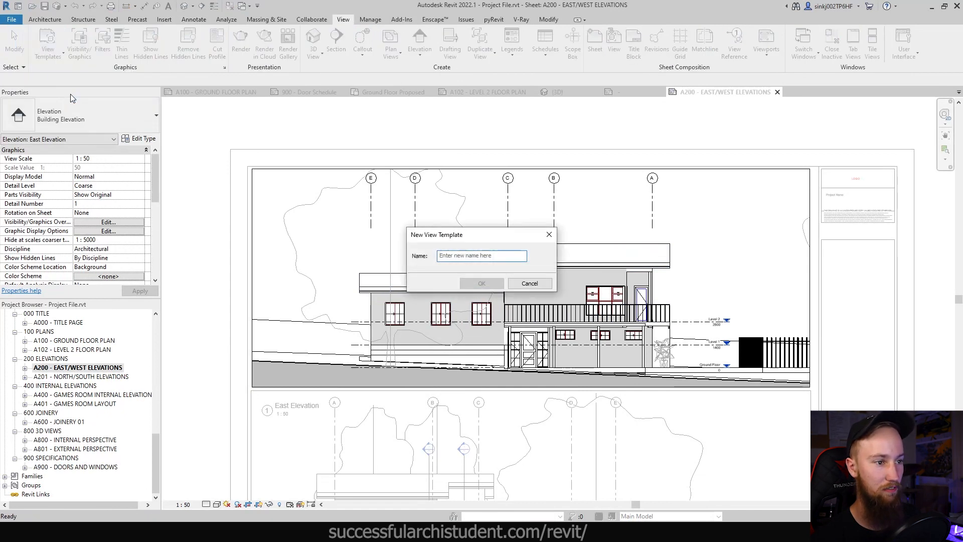
pyautogui.write('KS External Elevation')
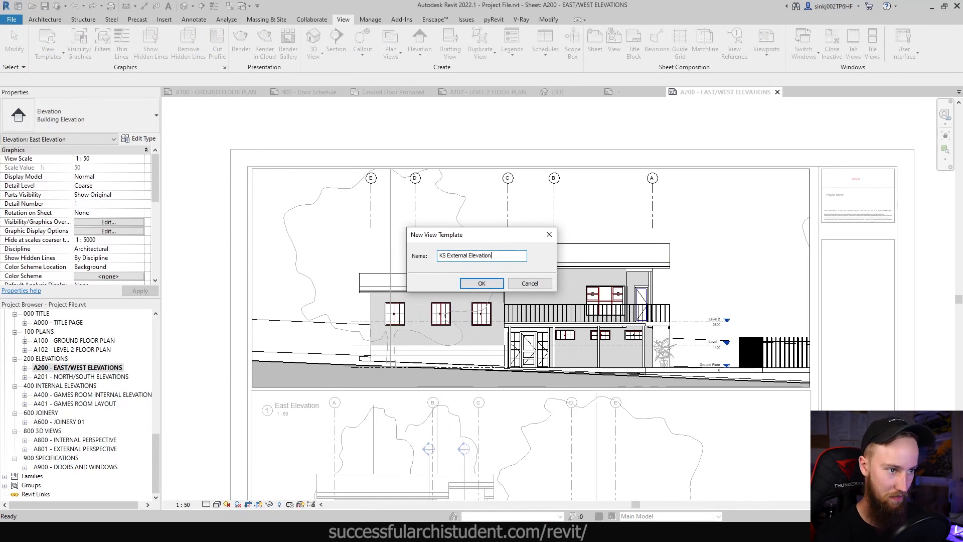
pyautogui.press('Return')
pyautogui.click(227, 350)
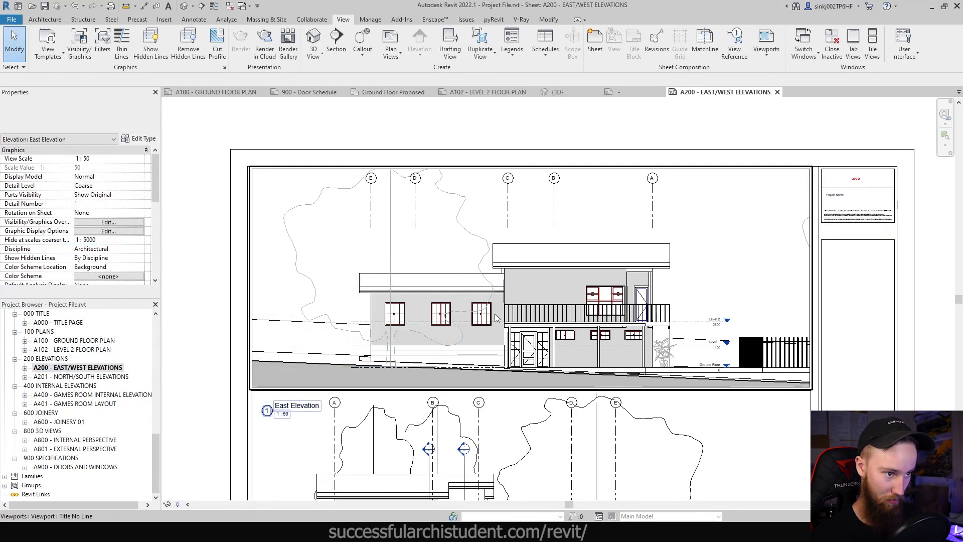
pyautogui.press('Escape')
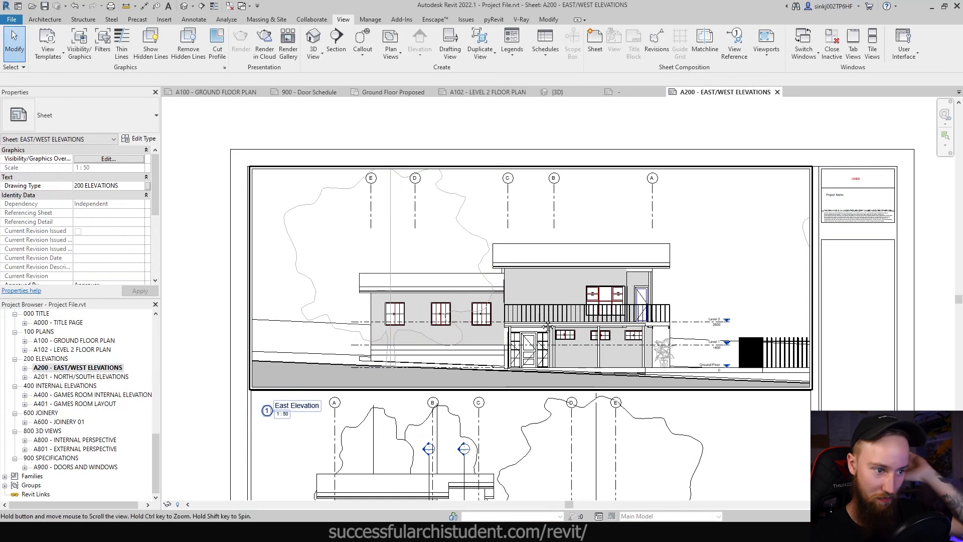
# Step: Assign the KS External Elevation view template to the West Elevation viewport
pyautogui.scroll(-3, 503, 339)
pyautogui.click(503, 339)
pyautogui.scroll(-3, 124, 213)
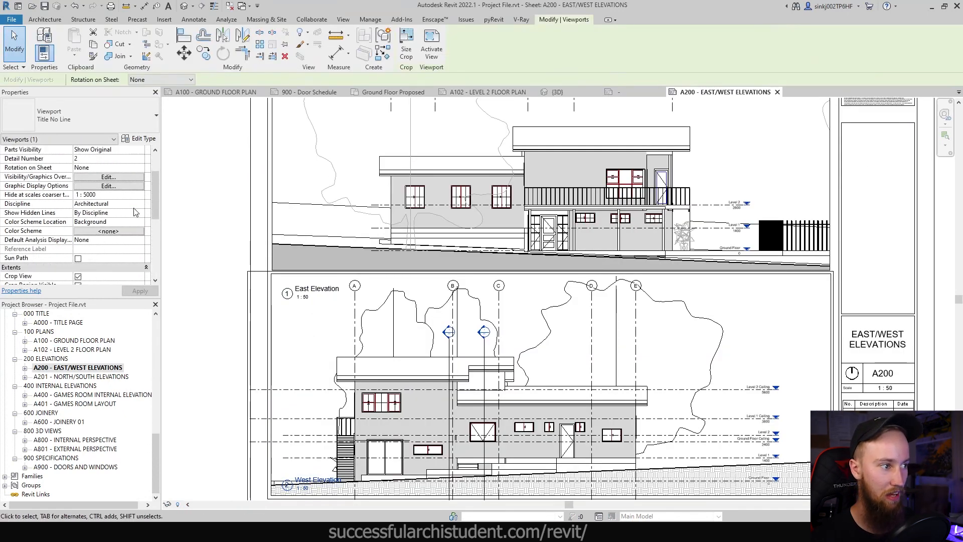
pyautogui.scroll(-4, 98, 281)
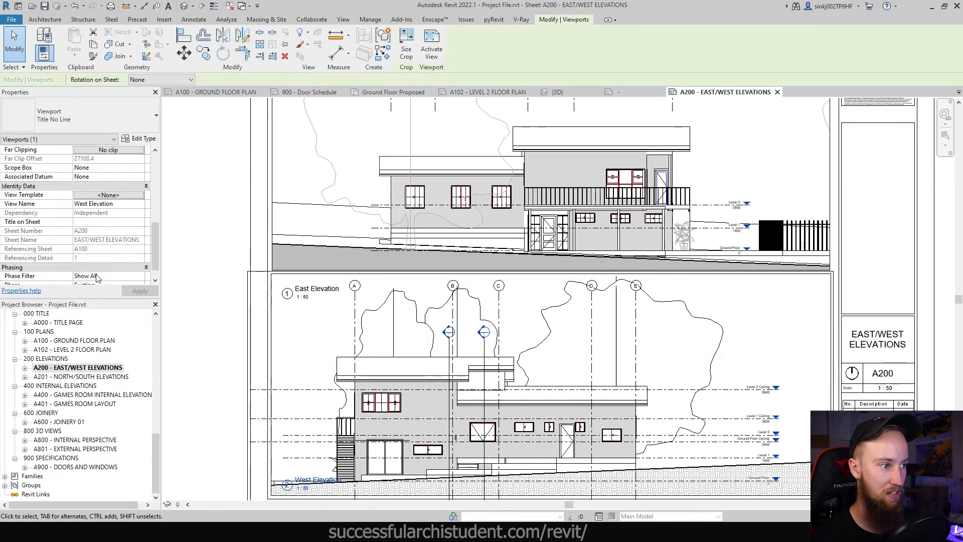
pyautogui.click(109, 195)
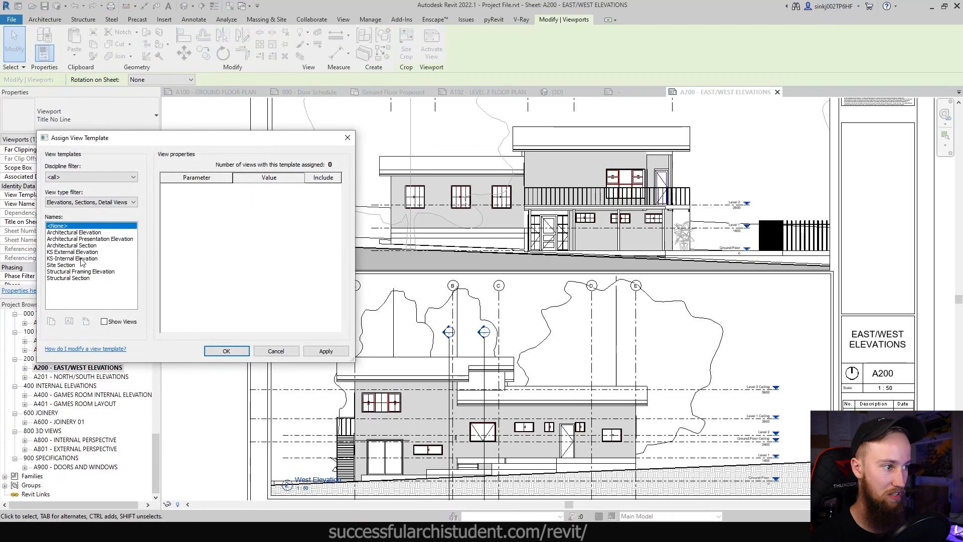
pyautogui.click(75, 252)
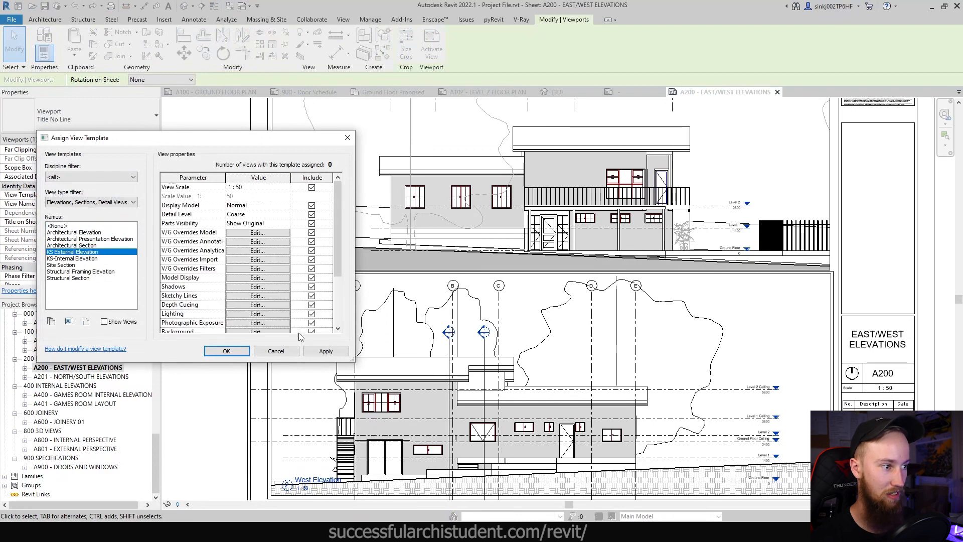
pyautogui.click(325, 351)
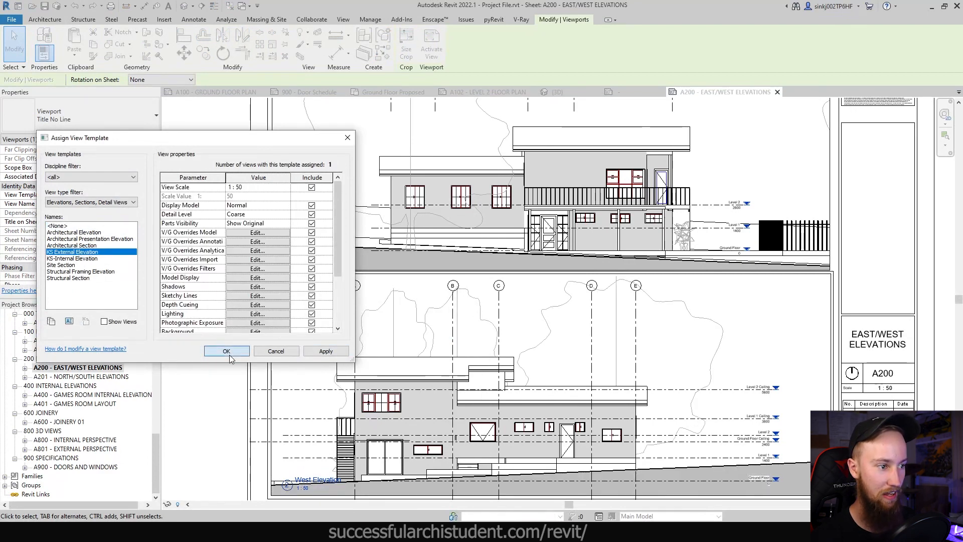
pyautogui.click(226, 351)
# Step: Activate the West Elevation and shorten its level lines so they start just left of the house
pyautogui.moveTo(551, 335); pyautogui.dragTo(529, 286, button='middle')
pyautogui.doubleClick(519, 282)
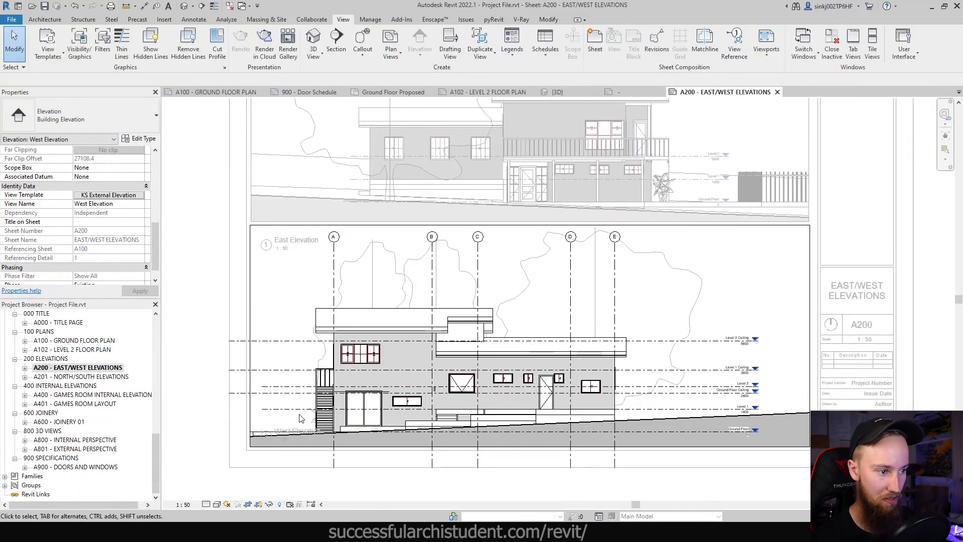
pyautogui.click(300, 410)
pyautogui.scroll(2, 299, 414)
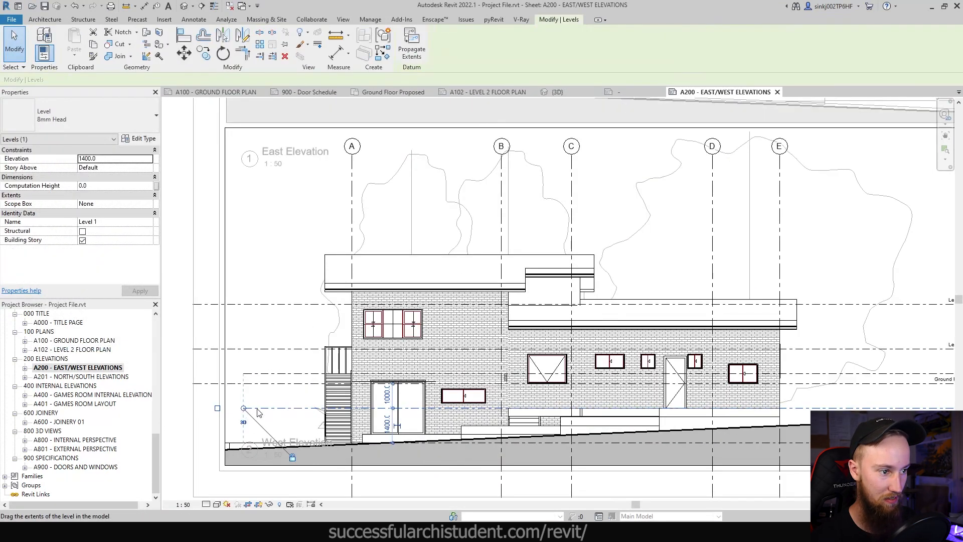
pyautogui.click(199, 353)
pyautogui.moveTo(199, 355); pyautogui.dragTo(315, 359)
pyautogui.press('Escape')
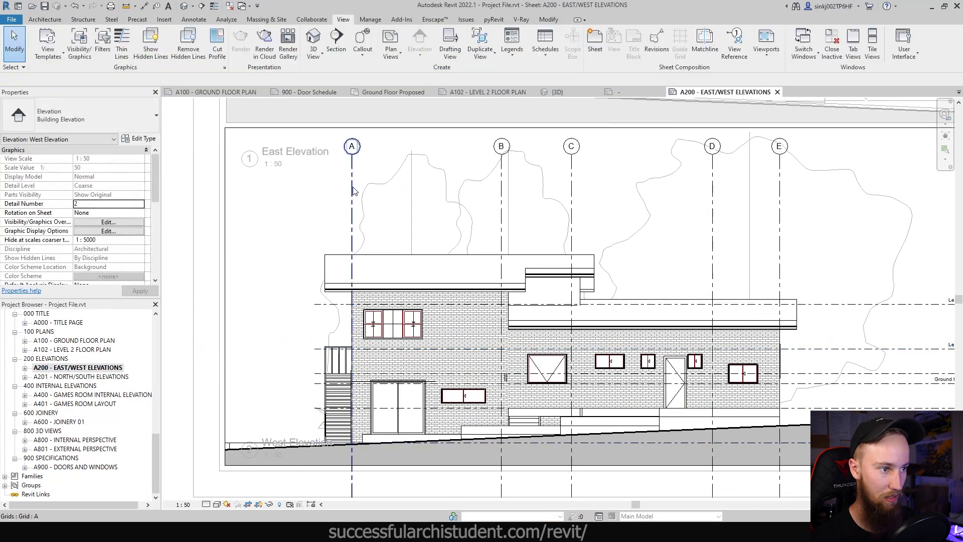
# Step: Shorten the West Elevation's grid lines so they end above the roof, and return to the sheet
pyautogui.click(352, 189)
pyautogui.scroll(-2, 378, 410)
pyautogui.doubleClick(362, 475)
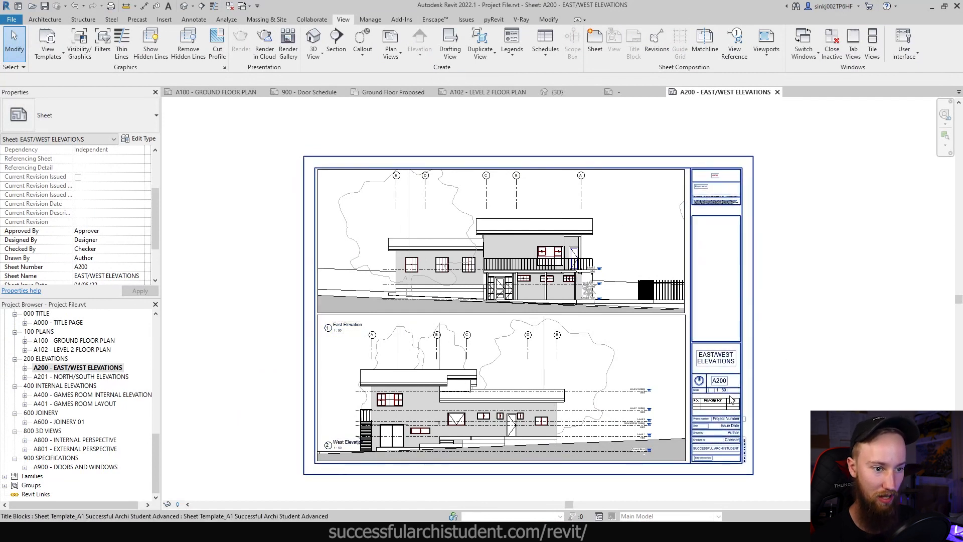
# Step: Open sheet A201 - NORTH/SOUTH ELEVATIONS and save the project
pyautogui.click(83, 377)
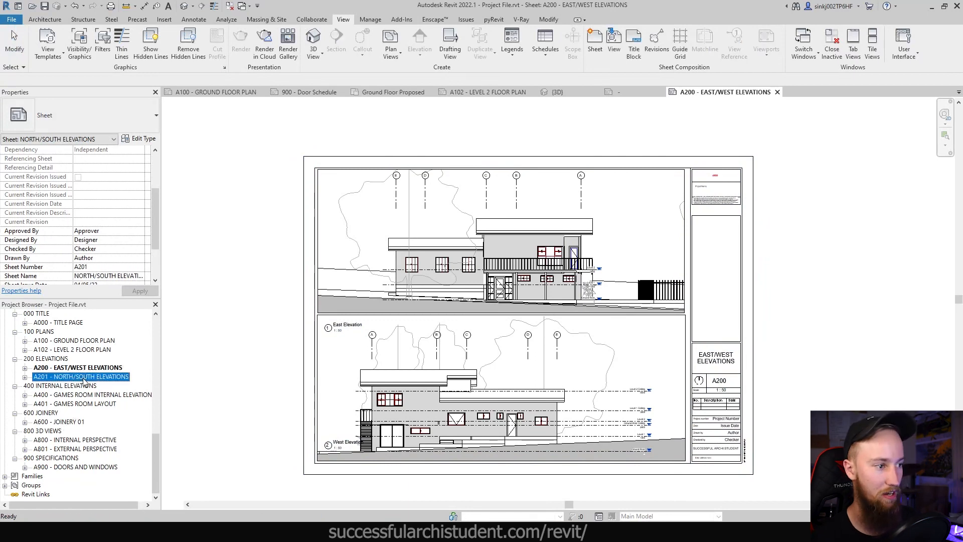
pyautogui.doubleClick(84, 378)
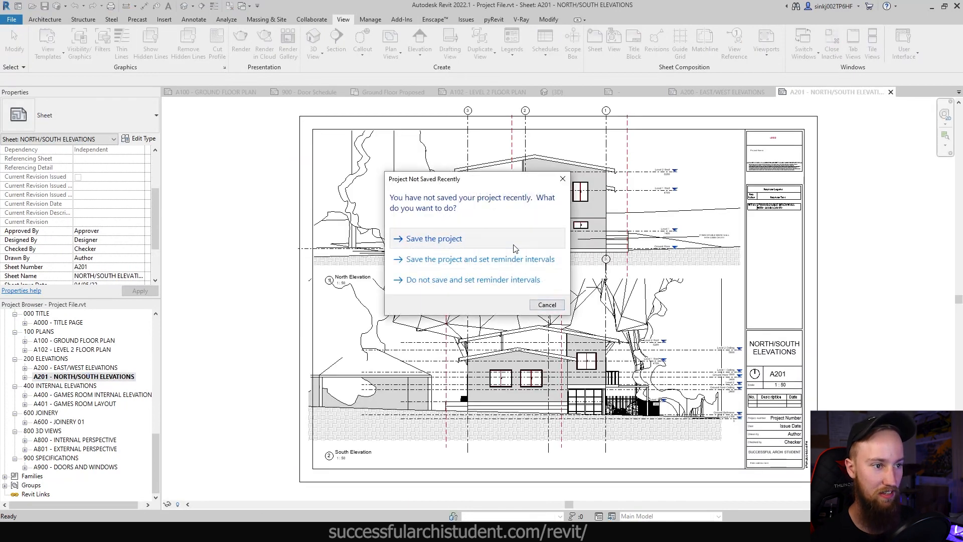
pyautogui.click(514, 247)
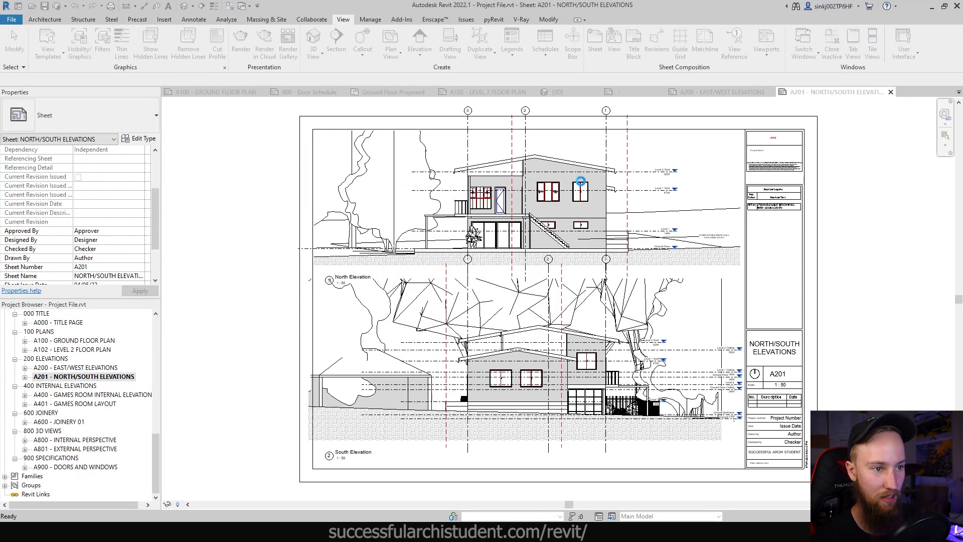
# Step: Assign the KS External Elevation view template to both the North and South Elevation viewports on the sheet
pyautogui.click(525, 371)
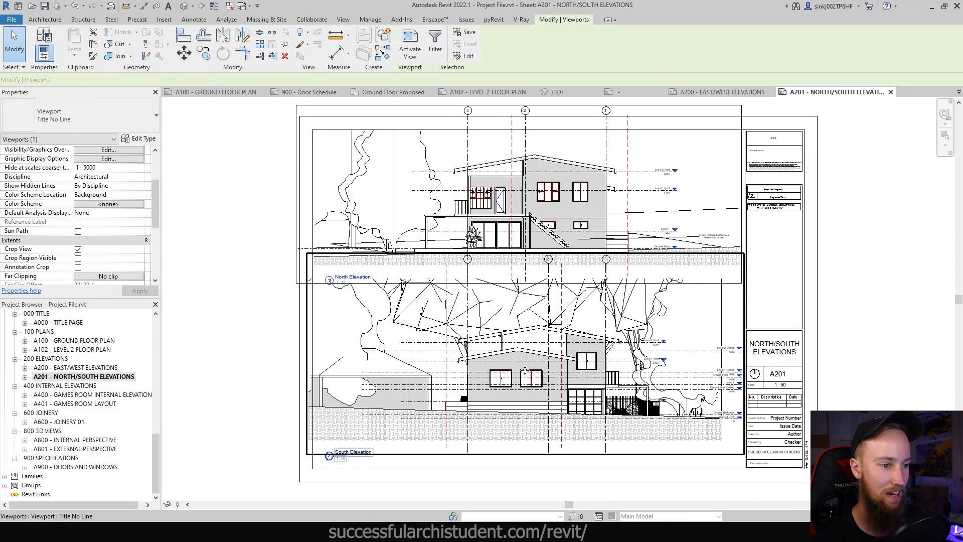
pyautogui.keyDown('ctrl'); pyautogui.click(525, 371); pyautogui.keyUp('ctrl')
pyautogui.scroll(-5, 118, 204)
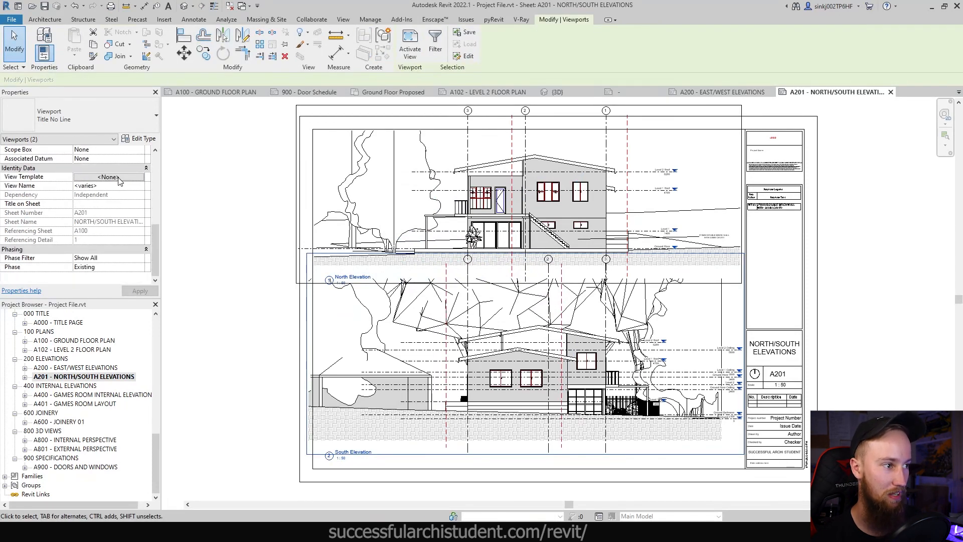
pyautogui.click(118, 177)
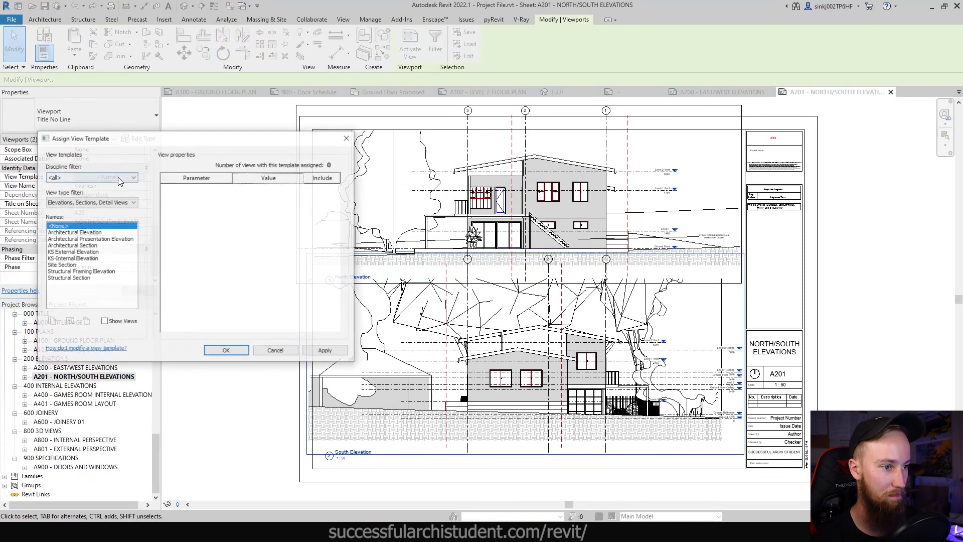
pyautogui.click(80, 253)
pyautogui.click(326, 351)
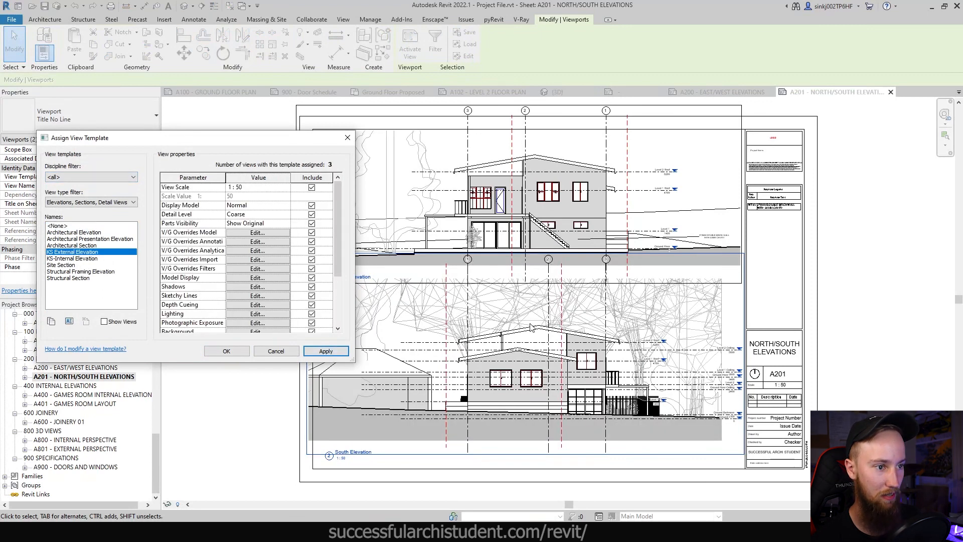
pyautogui.click(227, 351)
pyautogui.click(237, 323)
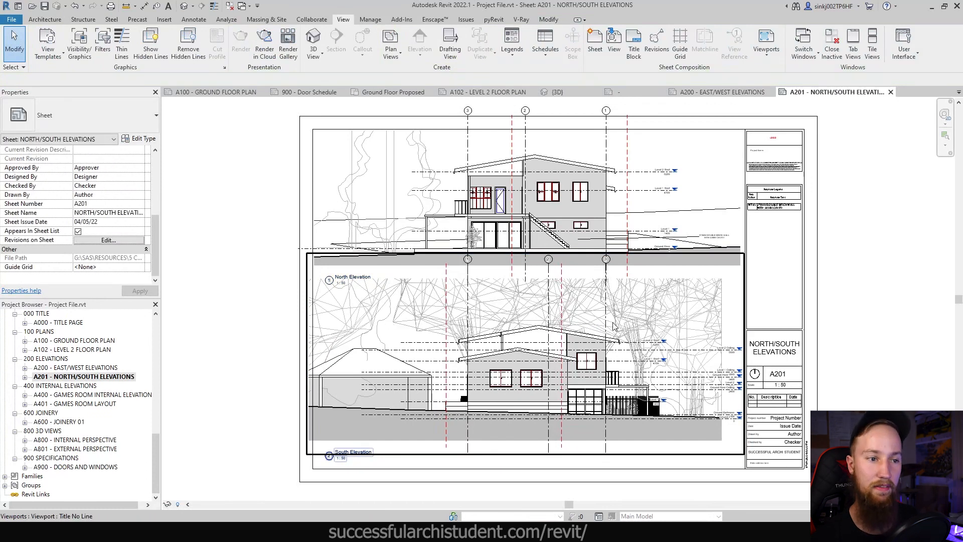
# Step: Activate the South Elevation and hide the gum trees drawn over and beside the house in this view
pyautogui.scroll(1, 522, 309)
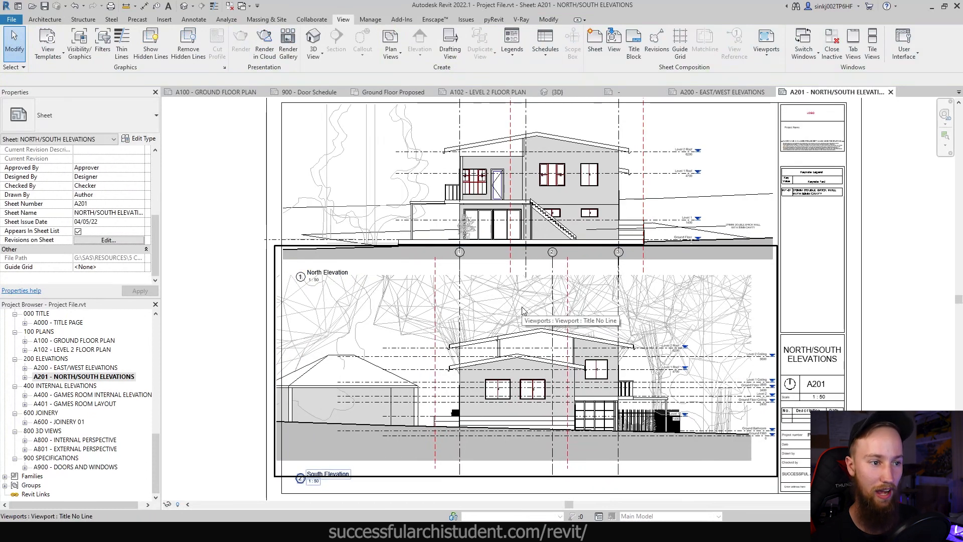
pyautogui.doubleClick(698, 335)
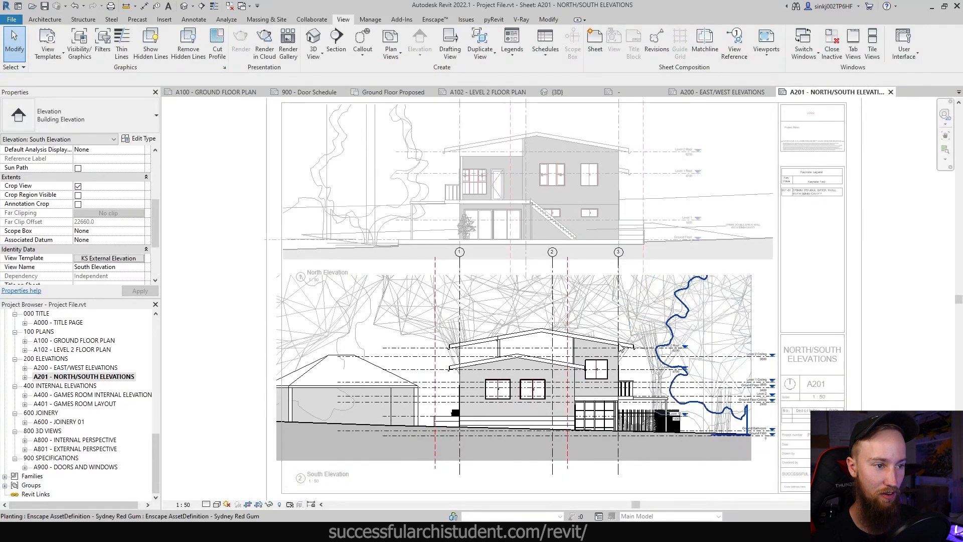
pyautogui.click(424, 327)
pyautogui.scroll(1, 424, 327)
pyautogui.keyDown('ctrl'); pyautogui.click(381, 307); pyautogui.keyUp('ctrl')
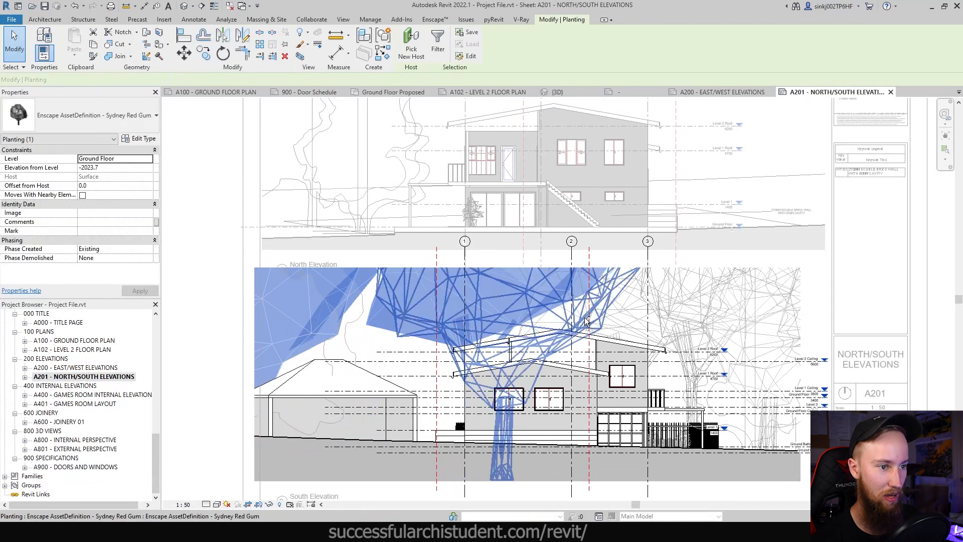
pyautogui.keyDown('ctrl'); pyautogui.click(633, 320); pyautogui.keyUp('ctrl')
pyautogui.keyDown('ctrl'); pyautogui.click(667, 331); pyautogui.keyUp('ctrl')
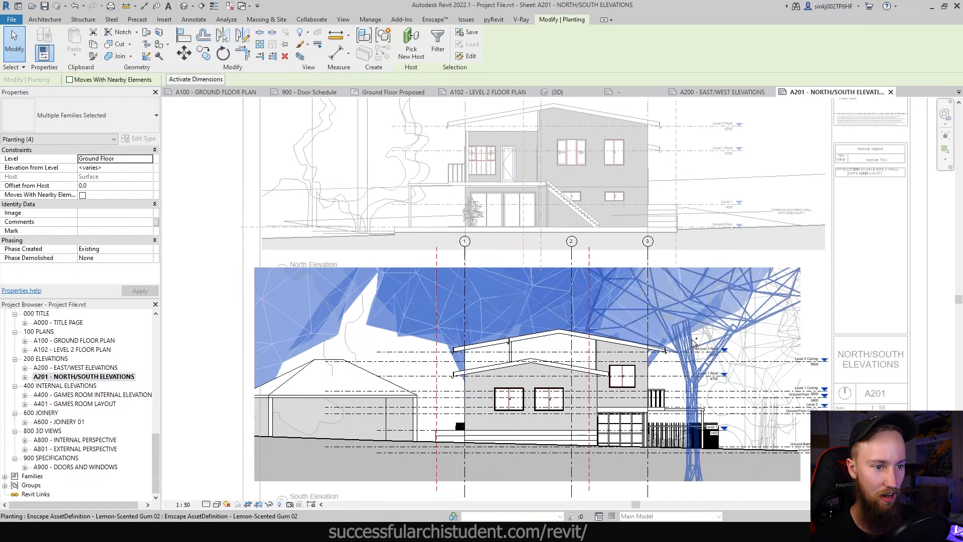
pyautogui.keyDown('ctrl'); pyautogui.click(744, 351); pyautogui.keyUp('ctrl')
pyautogui.press('e')
pyautogui.press('h')
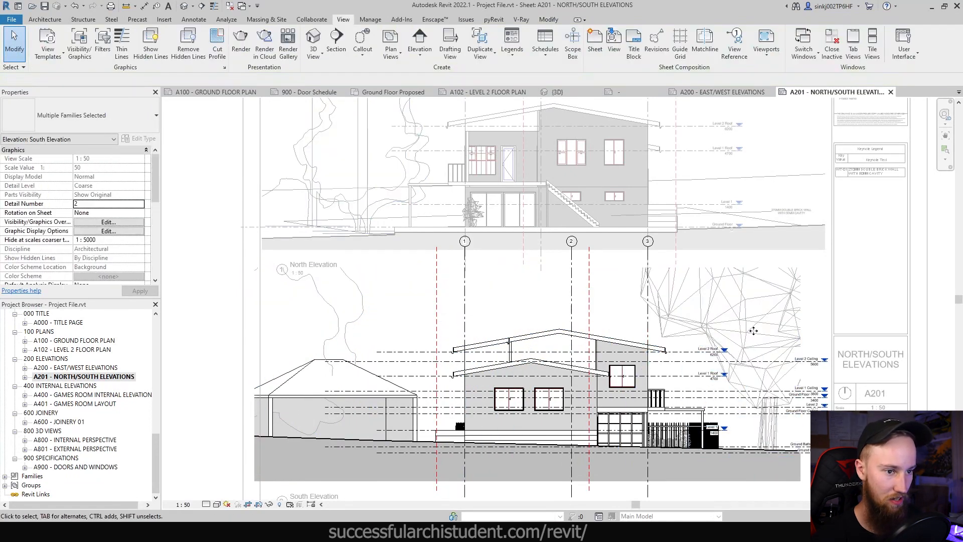
pyautogui.click(745, 335)
pyautogui.press('e')
pyautogui.press('h')
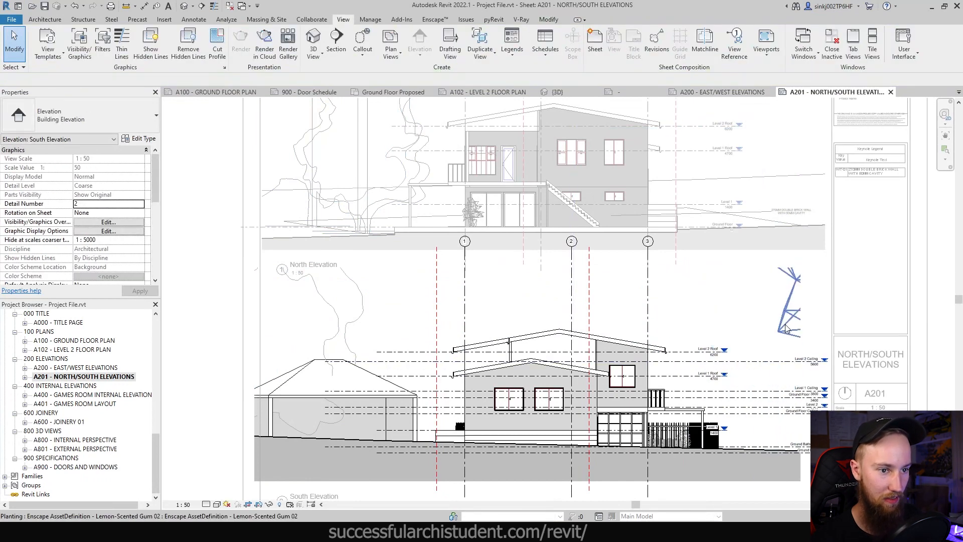
# Step: Hide the Ground Bathroom and Ground Floor Ceiling levels in the South Elevation
pyautogui.scroll(4, 789, 314)
pyautogui.moveTo(843, 341); pyautogui.dragTo(671, 287, button='middle')
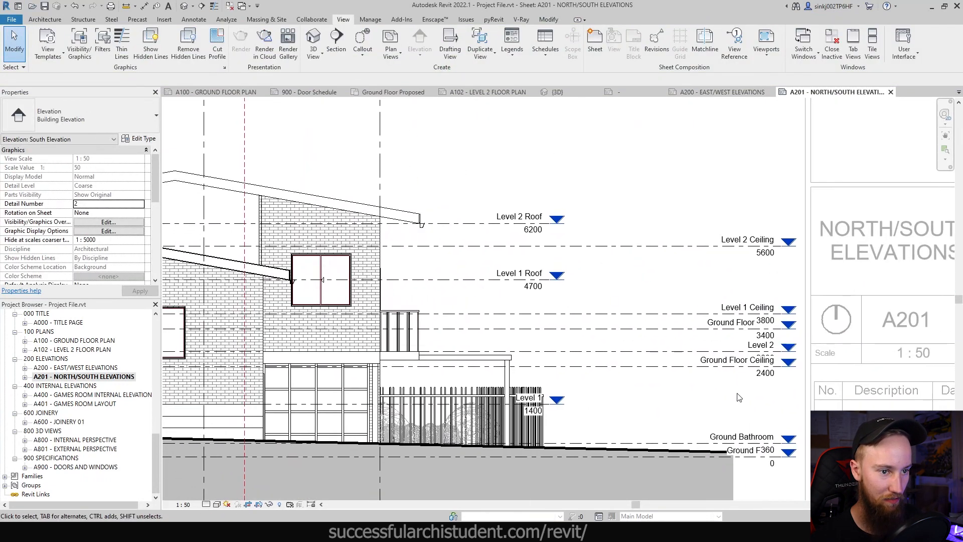
pyautogui.click(687, 448)
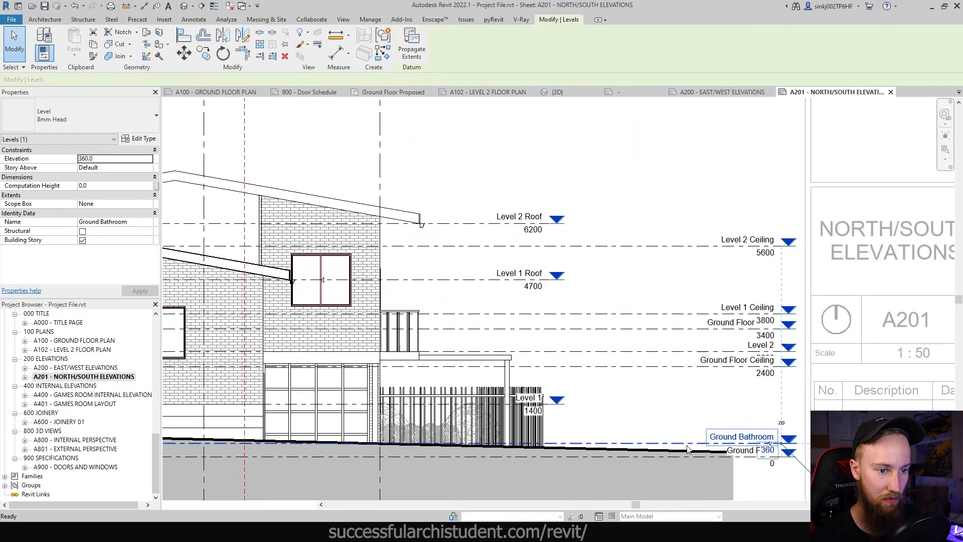
pyautogui.press('e')
pyautogui.press('h')
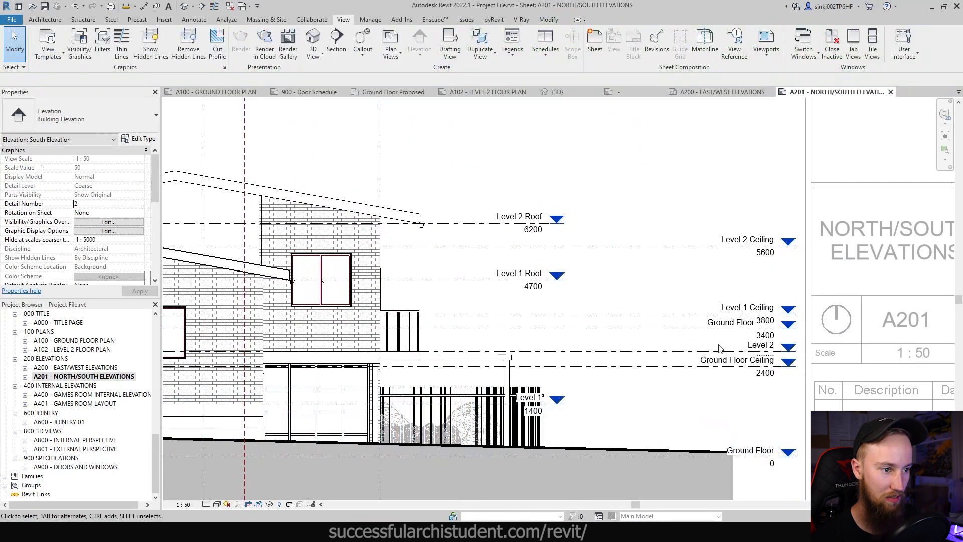
pyautogui.click(691, 367)
pyautogui.press('e')
pyautogui.press('h')
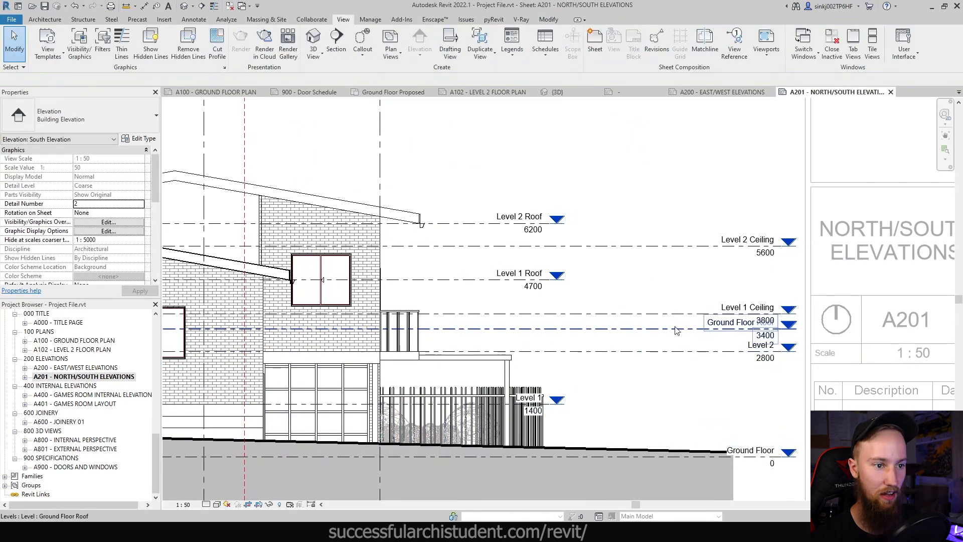
# Step: Hide the Ground Floor Roof, Level 1 Ceiling, Level 1 Roof, Level 2 Ceiling and Level 2 Roof levels in the South Elevation
pyautogui.click(677, 329)
pyautogui.press('e')
pyautogui.press('h')
pyautogui.click(677, 314)
pyautogui.press('e')
pyautogui.press('h')
pyautogui.moveTo(568, 176); pyautogui.dragTo(498, 290)
pyautogui.press('e')
pyautogui.press('h')
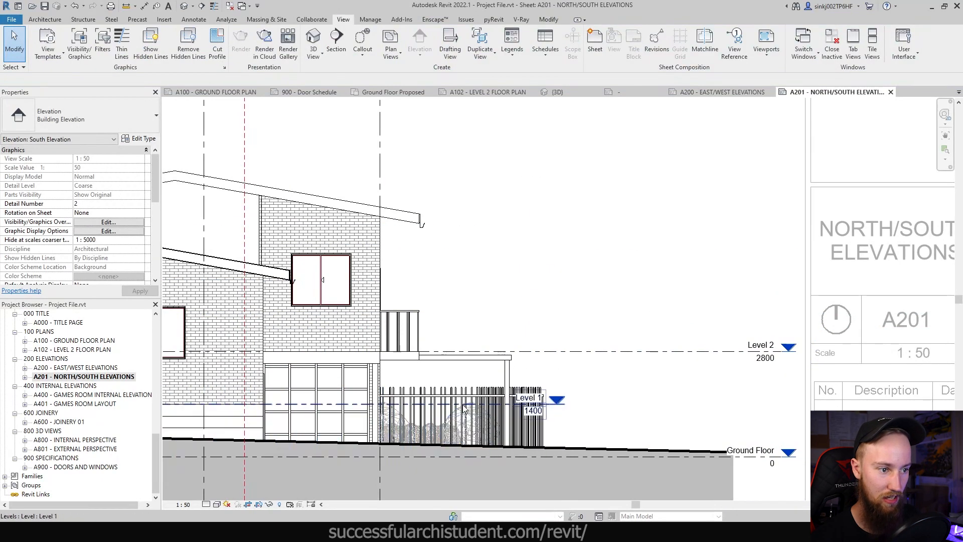
# Step: Extend the South Elevation's Level 1 line so its head aligns with the Level 2 and Ground Floor heads
pyautogui.click(484, 408)
pyautogui.scroll(3, 547, 411)
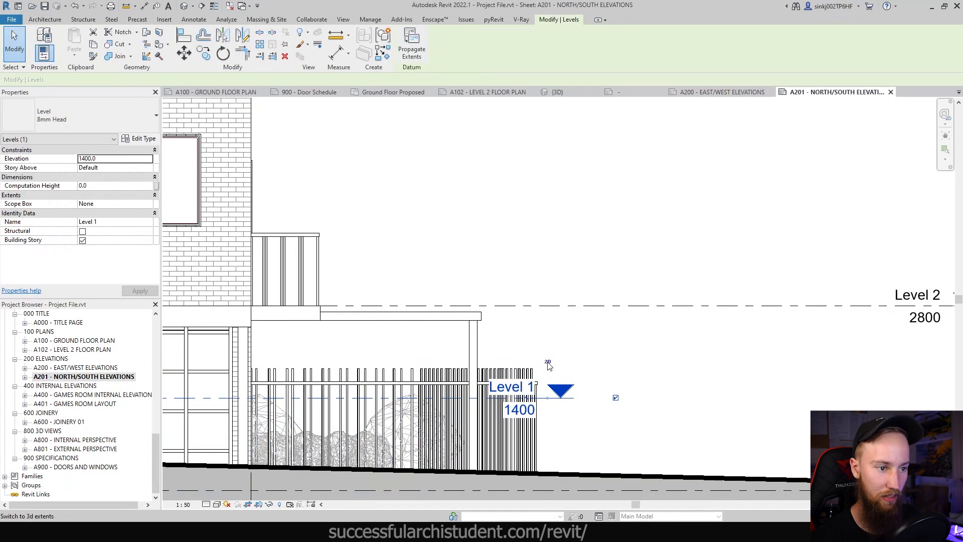
pyautogui.scroll(-5, 537, 396)
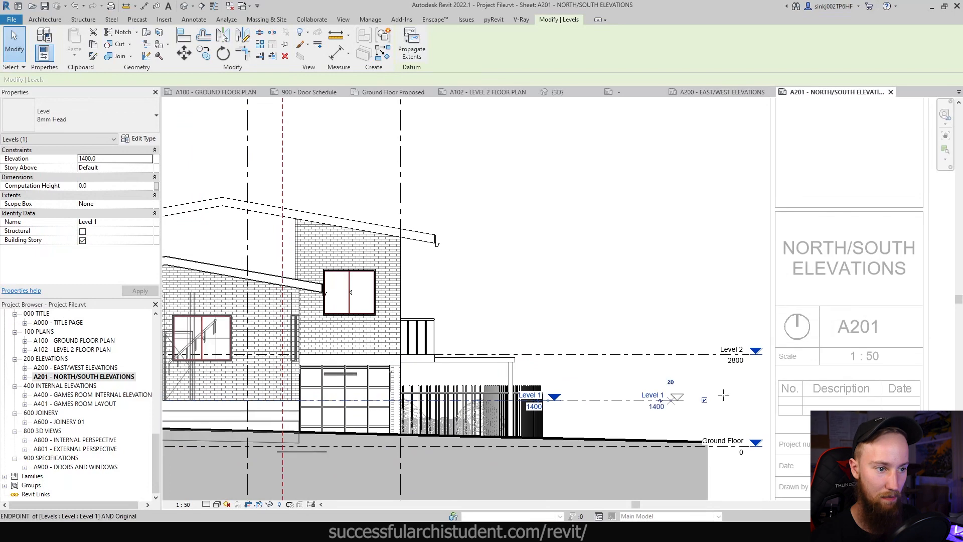
pyautogui.moveTo(753, 403); pyautogui.dragTo(753, 403)
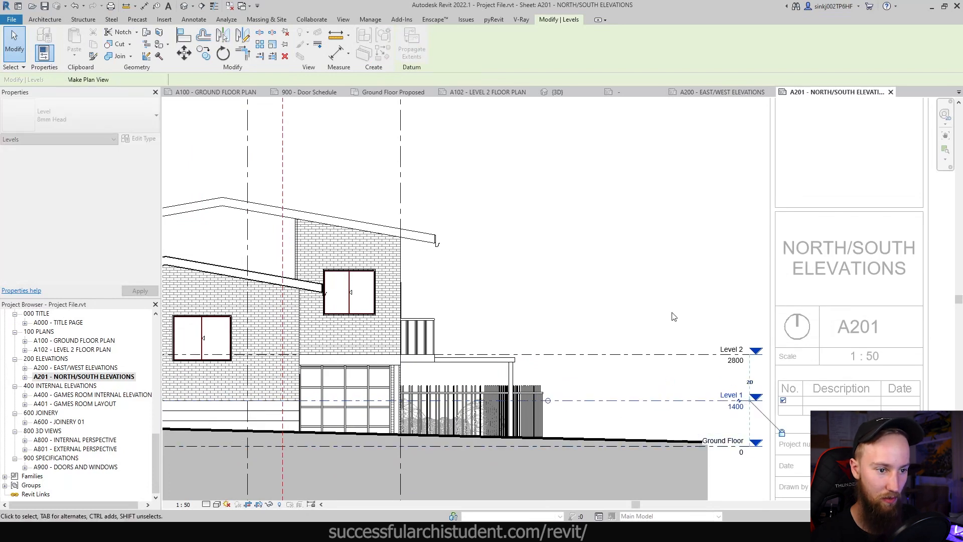
pyautogui.click(672, 316)
# Step: Shorten the South Elevation's Level 2 line so it starts just left of the house, clear of the neighbouring building
pyautogui.click(384, 382)
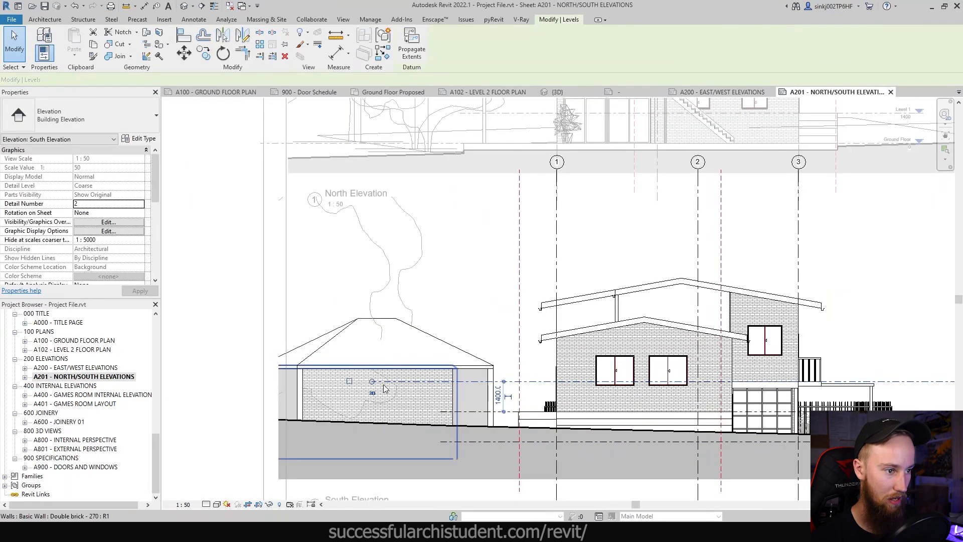
pyautogui.scroll(2, 385, 388)
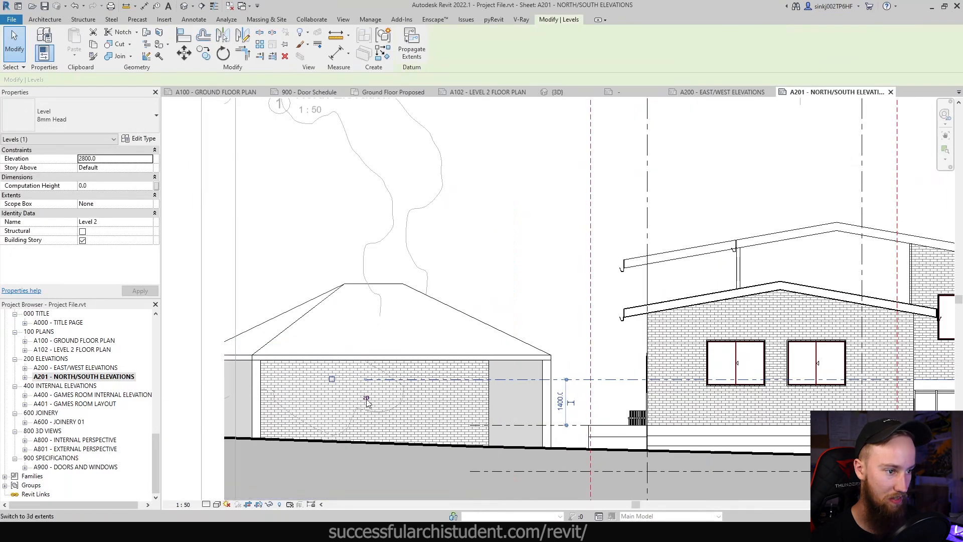
pyautogui.scroll(-2, 367, 403)
pyautogui.press('Escape')
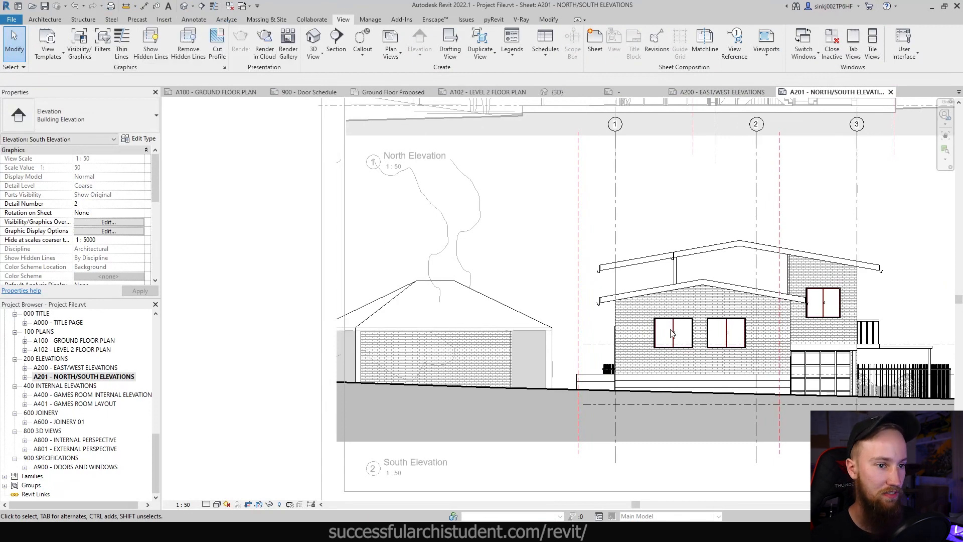
# Step: Lower the South Elevation's grid heads so they sit closer above the roof
pyautogui.moveTo(672, 333); pyautogui.dragTo(559, 391, button='middle')
pyautogui.click(504, 204)
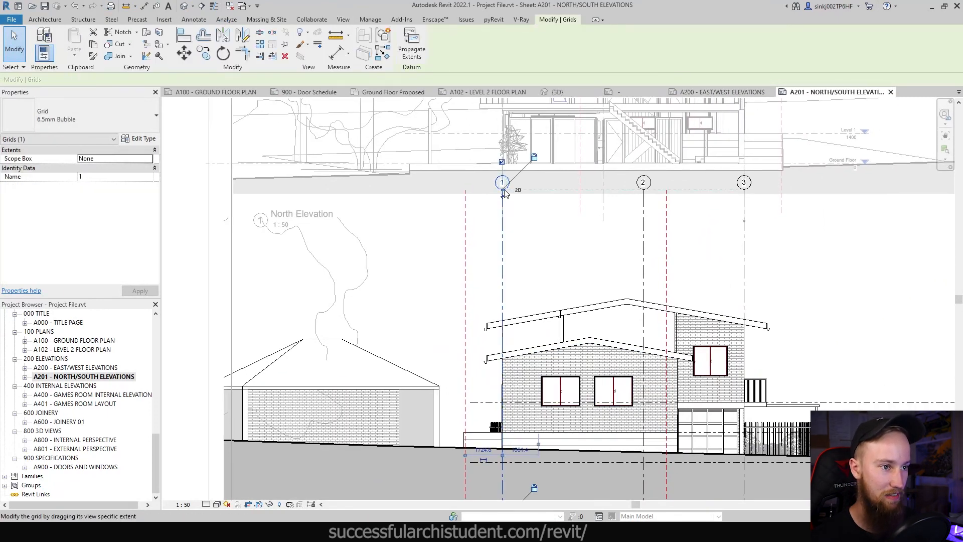
pyautogui.moveTo(503, 190); pyautogui.dragTo(525, 241)
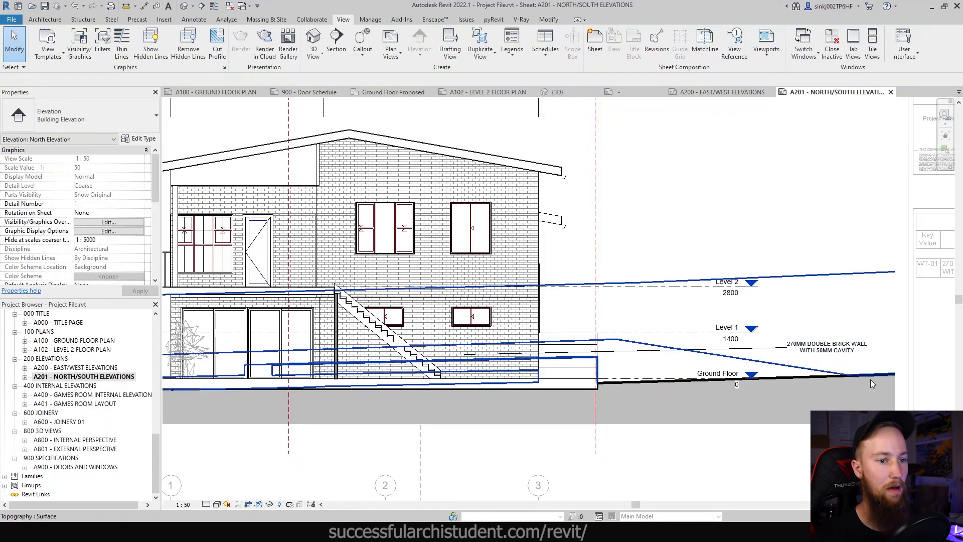
pyautogui.click(833, 350)
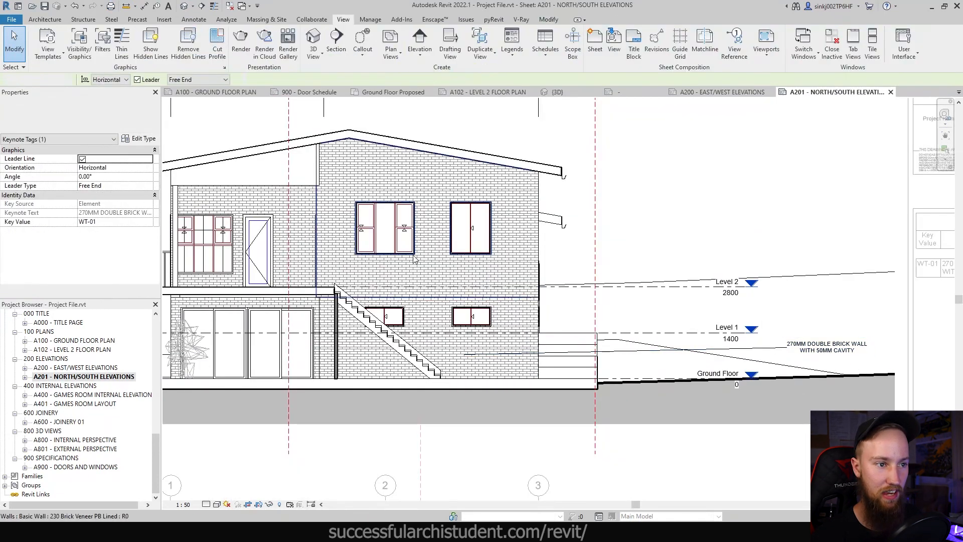
pyautogui.scroll(-1, 415, 259)
pyautogui.moveTo(450, 267); pyautogui.dragTo(601, 278, button='middle')
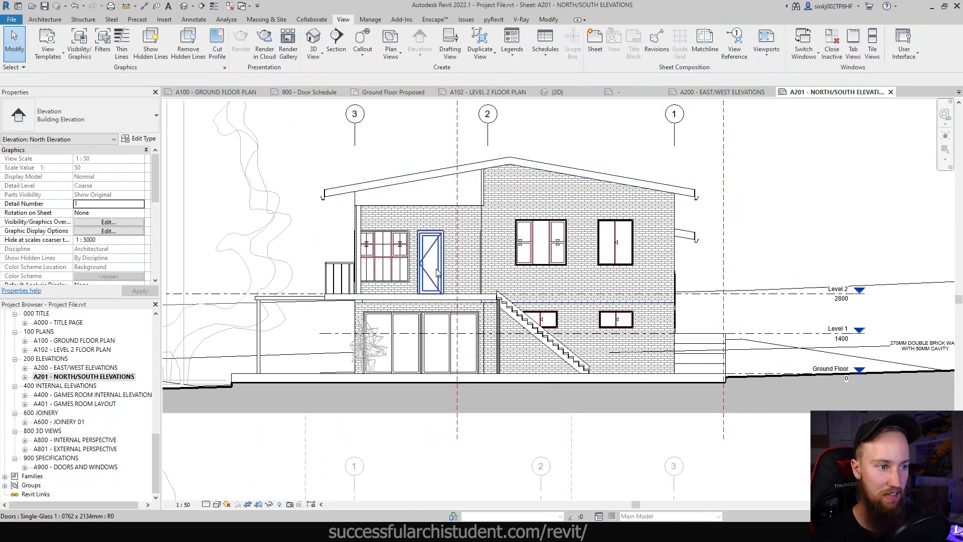
pyautogui.scroll(2, 432, 271)
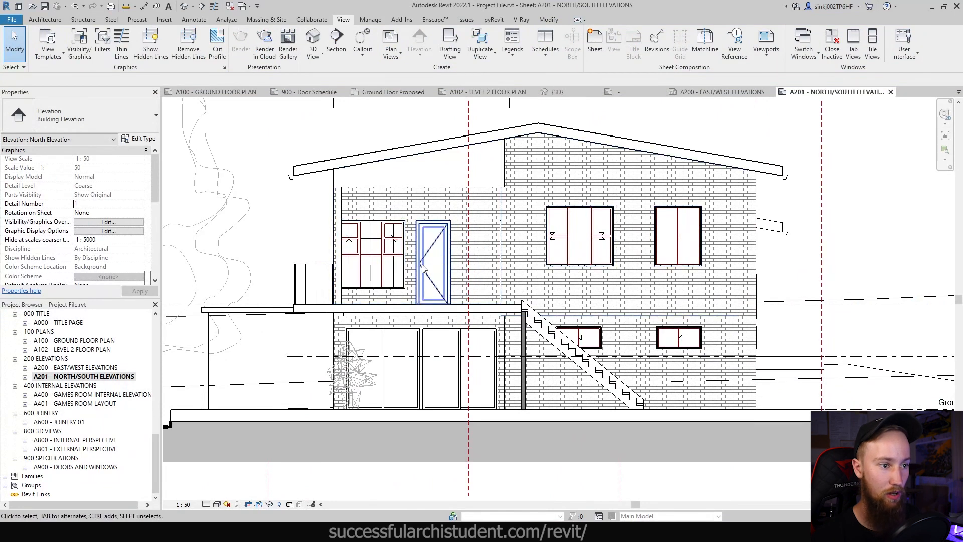
pyautogui.scroll(-2, 517, 402)
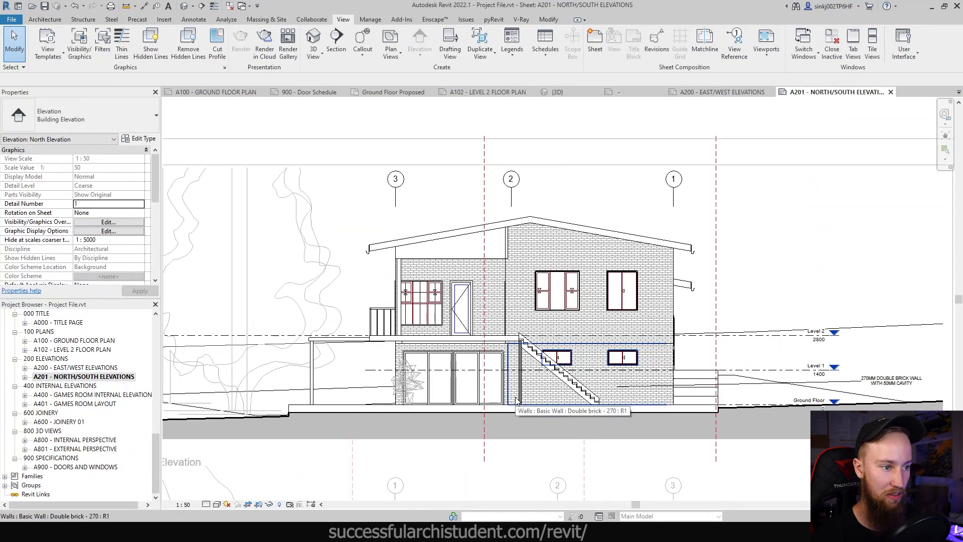
pyautogui.moveTo(515, 425); pyautogui.dragTo(580, 440, button='middle')
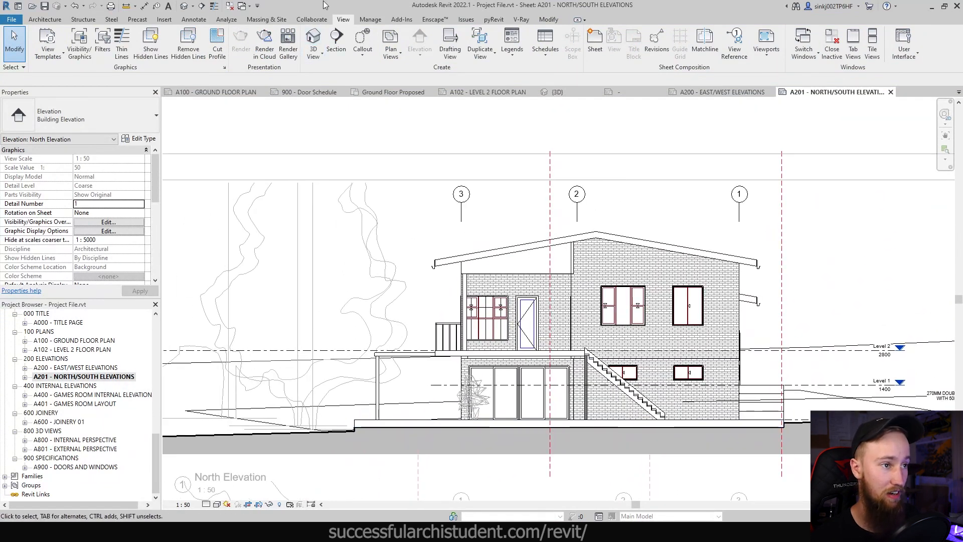
# Step: Tag all untagged doors and windows in the North Elevation using Door Tag (AUS) and Window Tag (AUS)
pyautogui.click(44, 20)
pyautogui.click(195, 20)
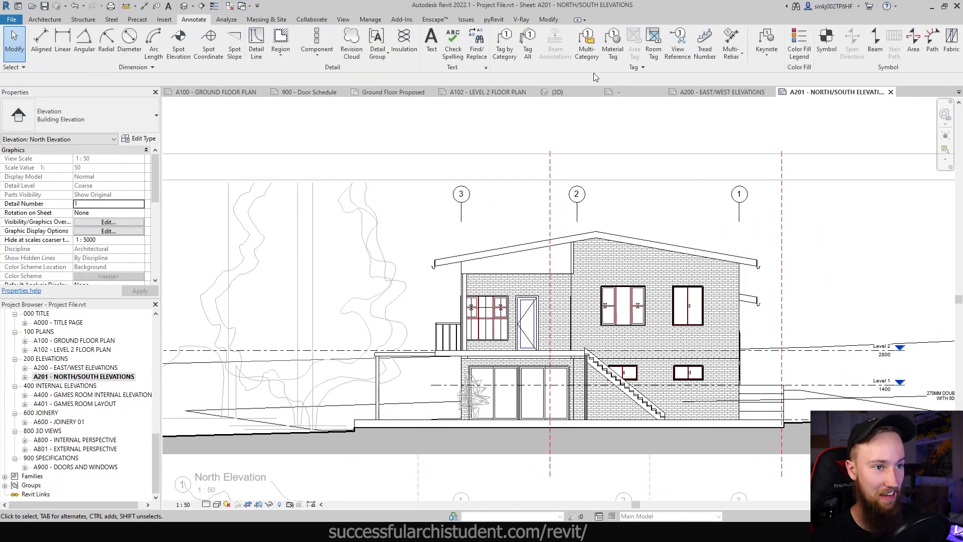
pyautogui.click(527, 43)
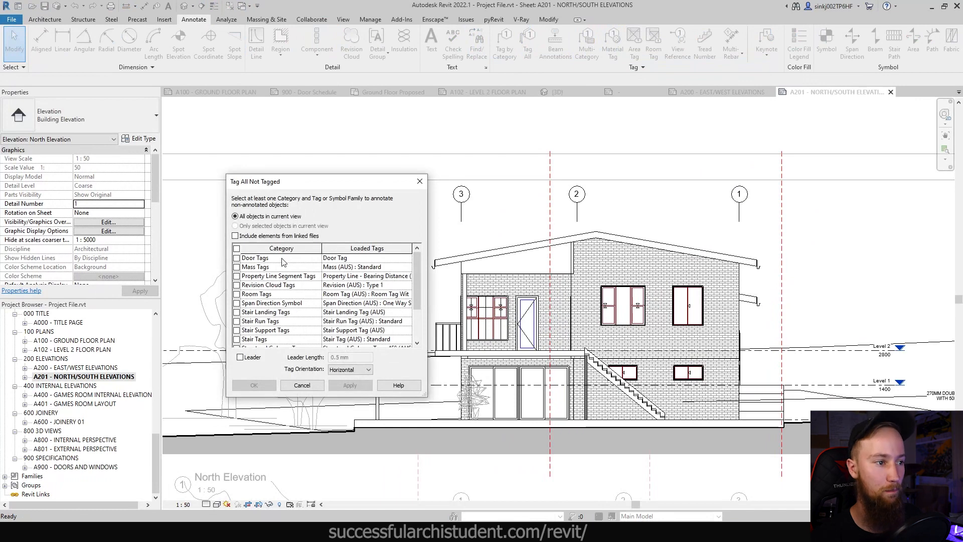
pyautogui.click(406, 258)
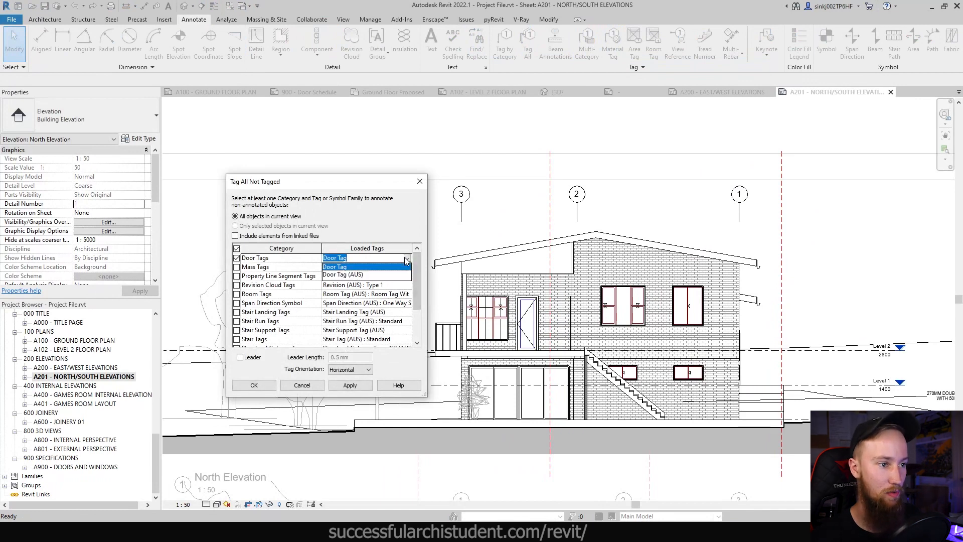
pyautogui.click(355, 276)
pyautogui.scroll(-3, 293, 325)
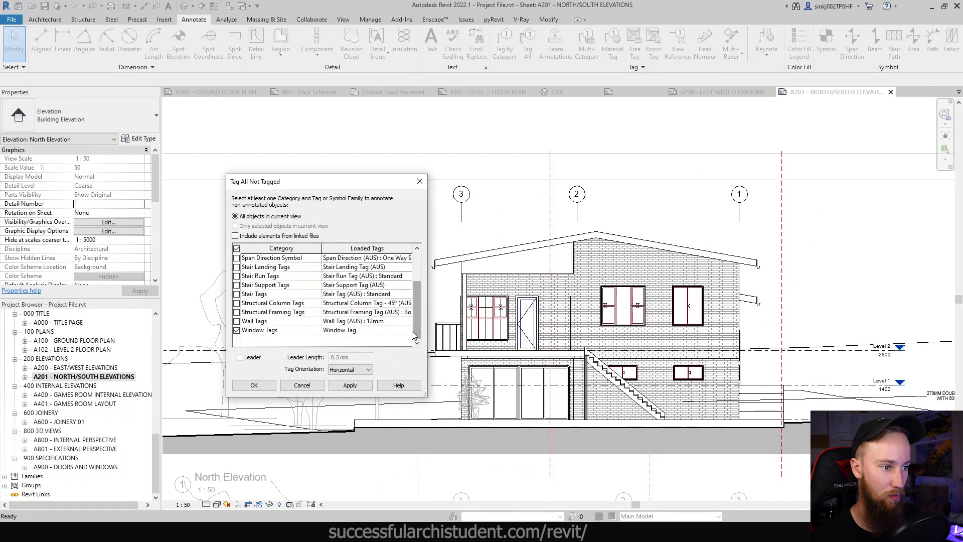
pyautogui.click(406, 330)
pyautogui.click(373, 348)
pyautogui.click(350, 386)
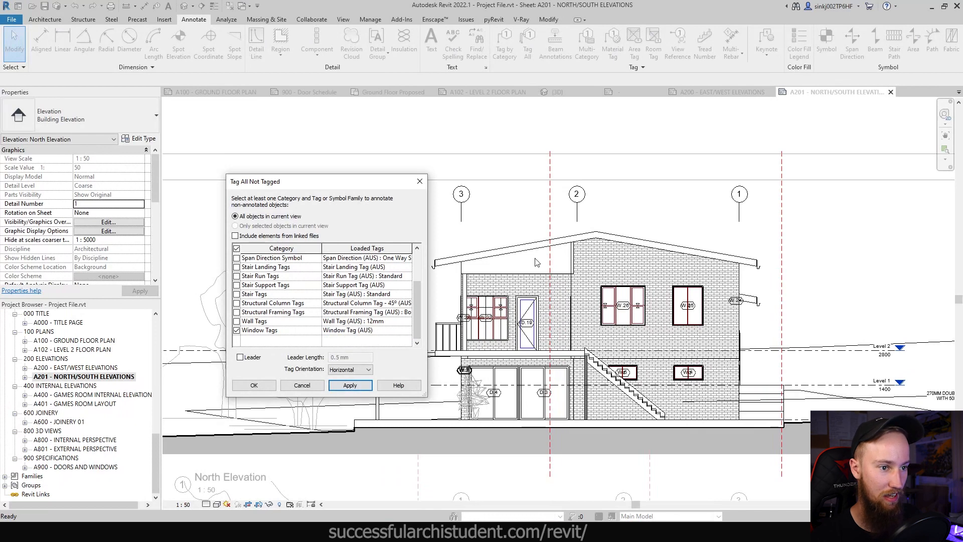
pyautogui.click(254, 385)
# Step: Delete the three overlapping window tags beside door D.4 on the ground floor, filtering the selection to Window Tags only
pyautogui.scroll(5, 473, 376)
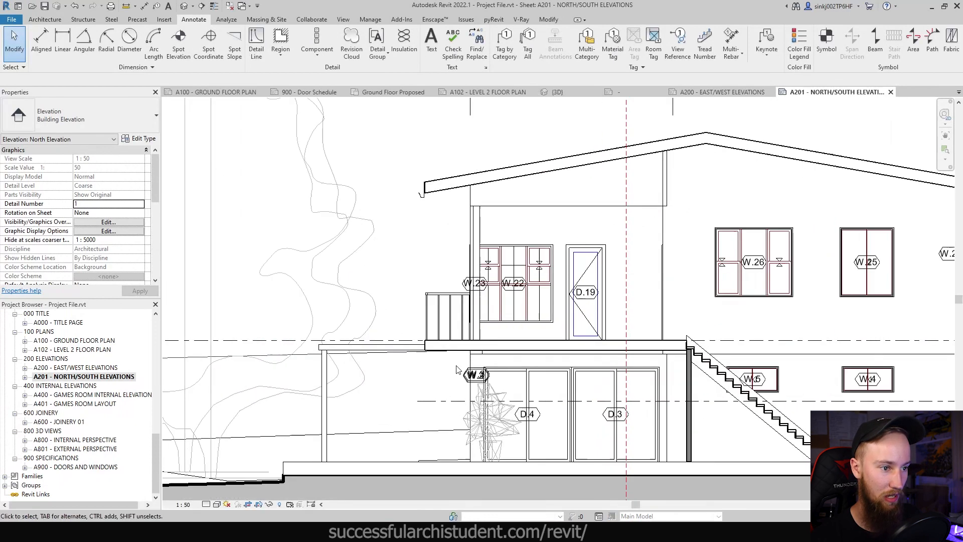
pyautogui.click(440, 353)
pyautogui.moveTo(381, 322); pyautogui.dragTo(489, 390)
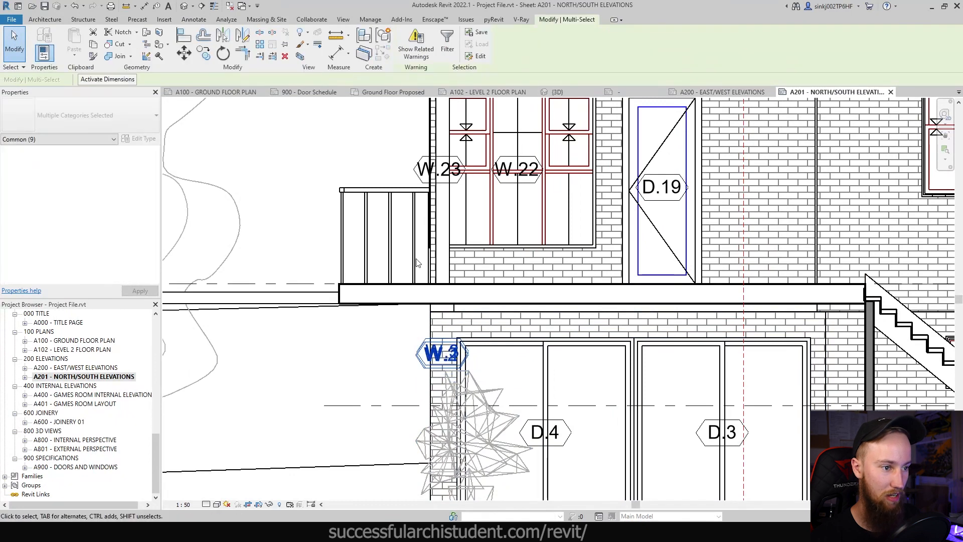
pyautogui.click(447, 46)
pyautogui.click(781, 257)
pyautogui.click(638, 248)
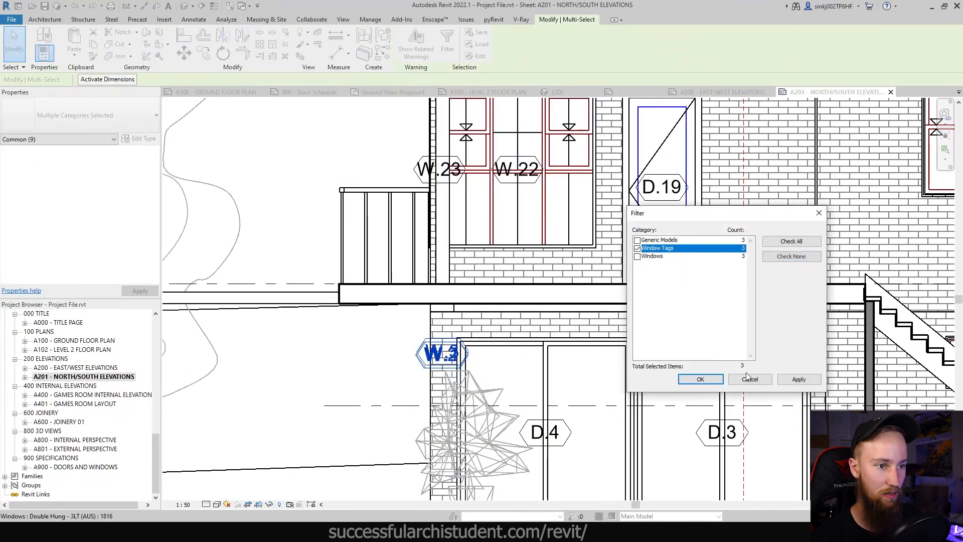
pyautogui.click(703, 383)
pyautogui.scroll(-1, 635, 336)
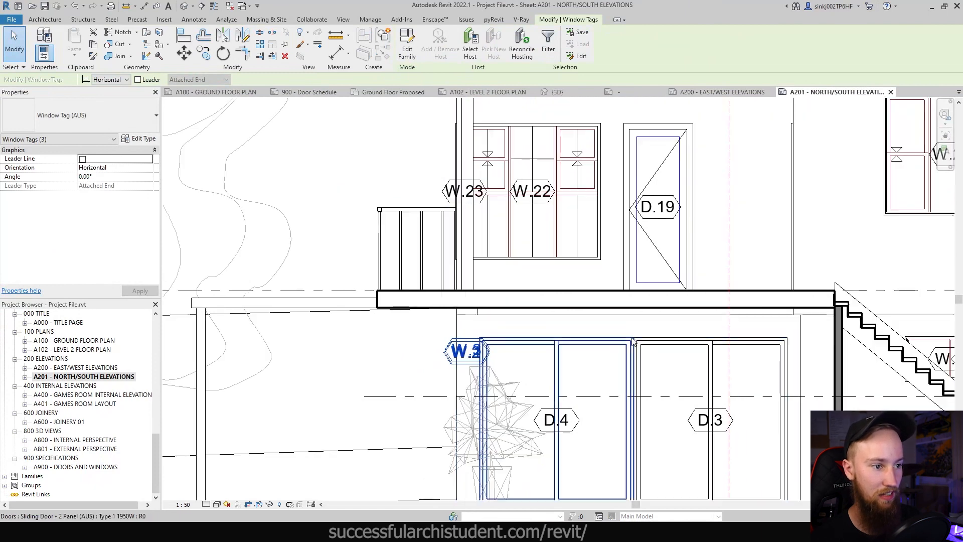
pyautogui.press('Delete')
# Step: Delete the stray window tags W.23 and W.24 at the outer ends of the North Elevation's upper floor
pyautogui.moveTo(448, 183); pyautogui.dragTo(396, 266, button='middle')
pyautogui.press('Delete')
pyautogui.scroll(-2, 398, 267)
pyautogui.moveTo(647, 272); pyautogui.dragTo(490, 279, button='middle')
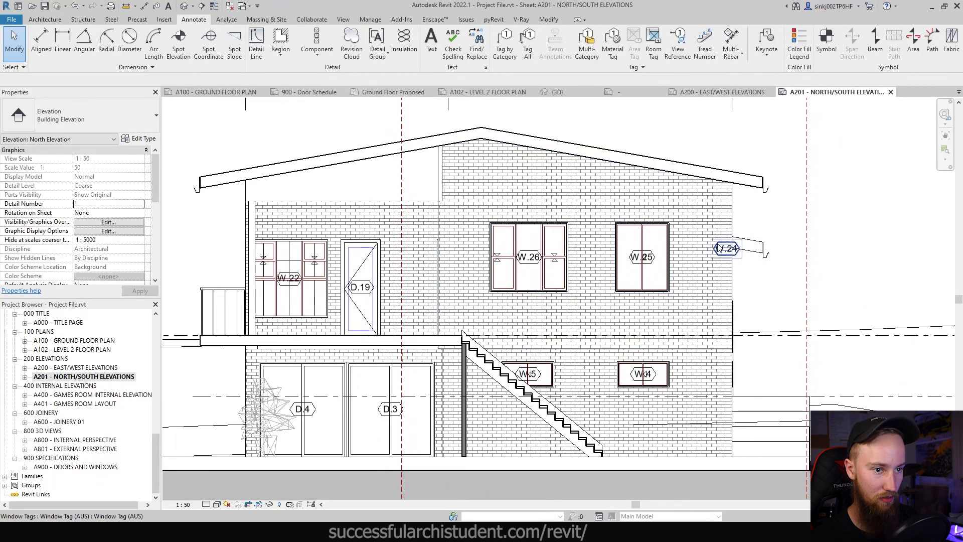
pyautogui.click(728, 247)
pyautogui.press('Delete')
pyautogui.scroll(3, 652, 263)
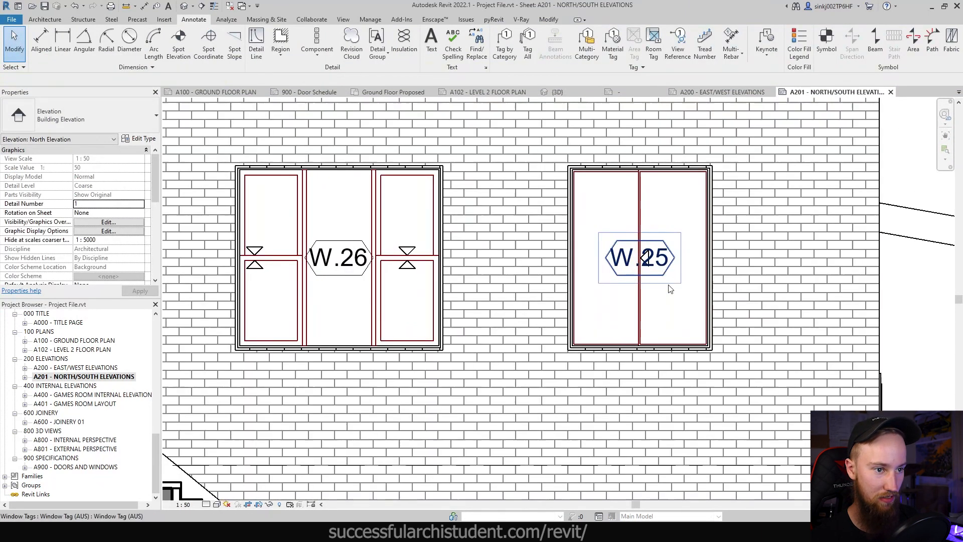
pyautogui.scroll(-4, 672, 271)
pyautogui.scroll(-1, 757, 279)
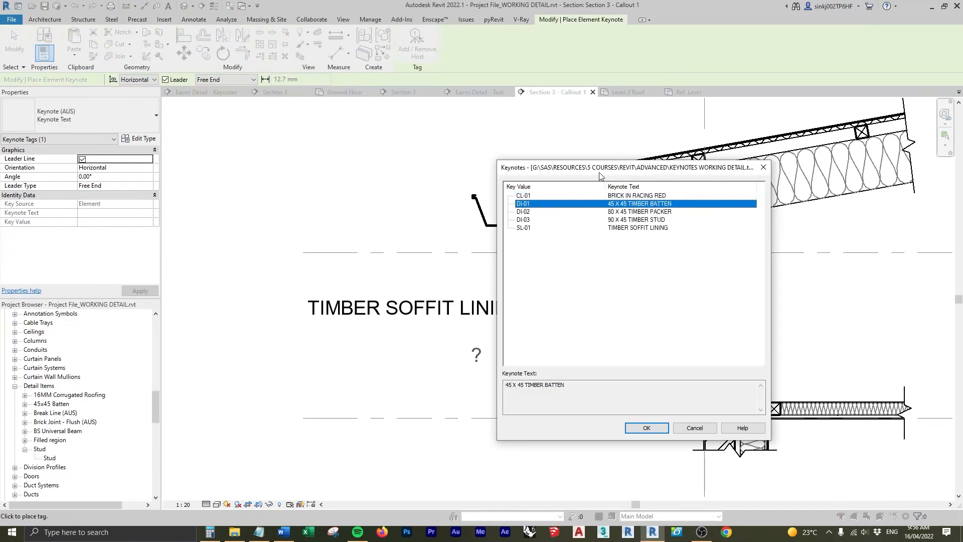
# Step: In the working detail project's Section 3 callout, tag the stud with keynote DI-02, 80 X 45 TIMBER PACKER, and adjust its text and leader
pyautogui.moveTo(478, 370); pyautogui.dragTo(417, 370)
pyautogui.moveTo(590, 355); pyautogui.dragTo(645, 356)
pyautogui.press('Escape')
pyautogui.press('Escape')
# Step: Open the type properties of the stud against the brick wall to check its assigned keynote
pyautogui.scroll(-1, 408, 350)
pyautogui.click(627, 264)
pyautogui.click(139, 139)
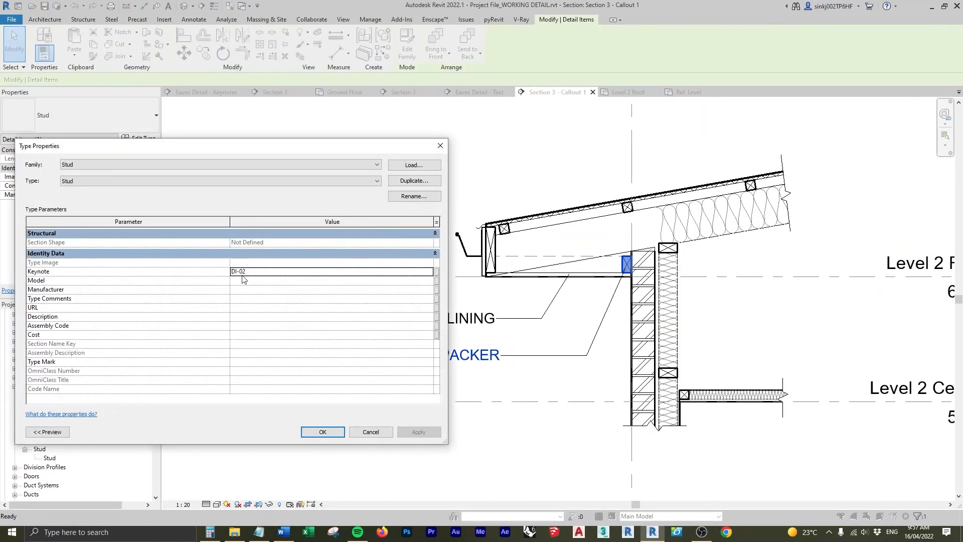